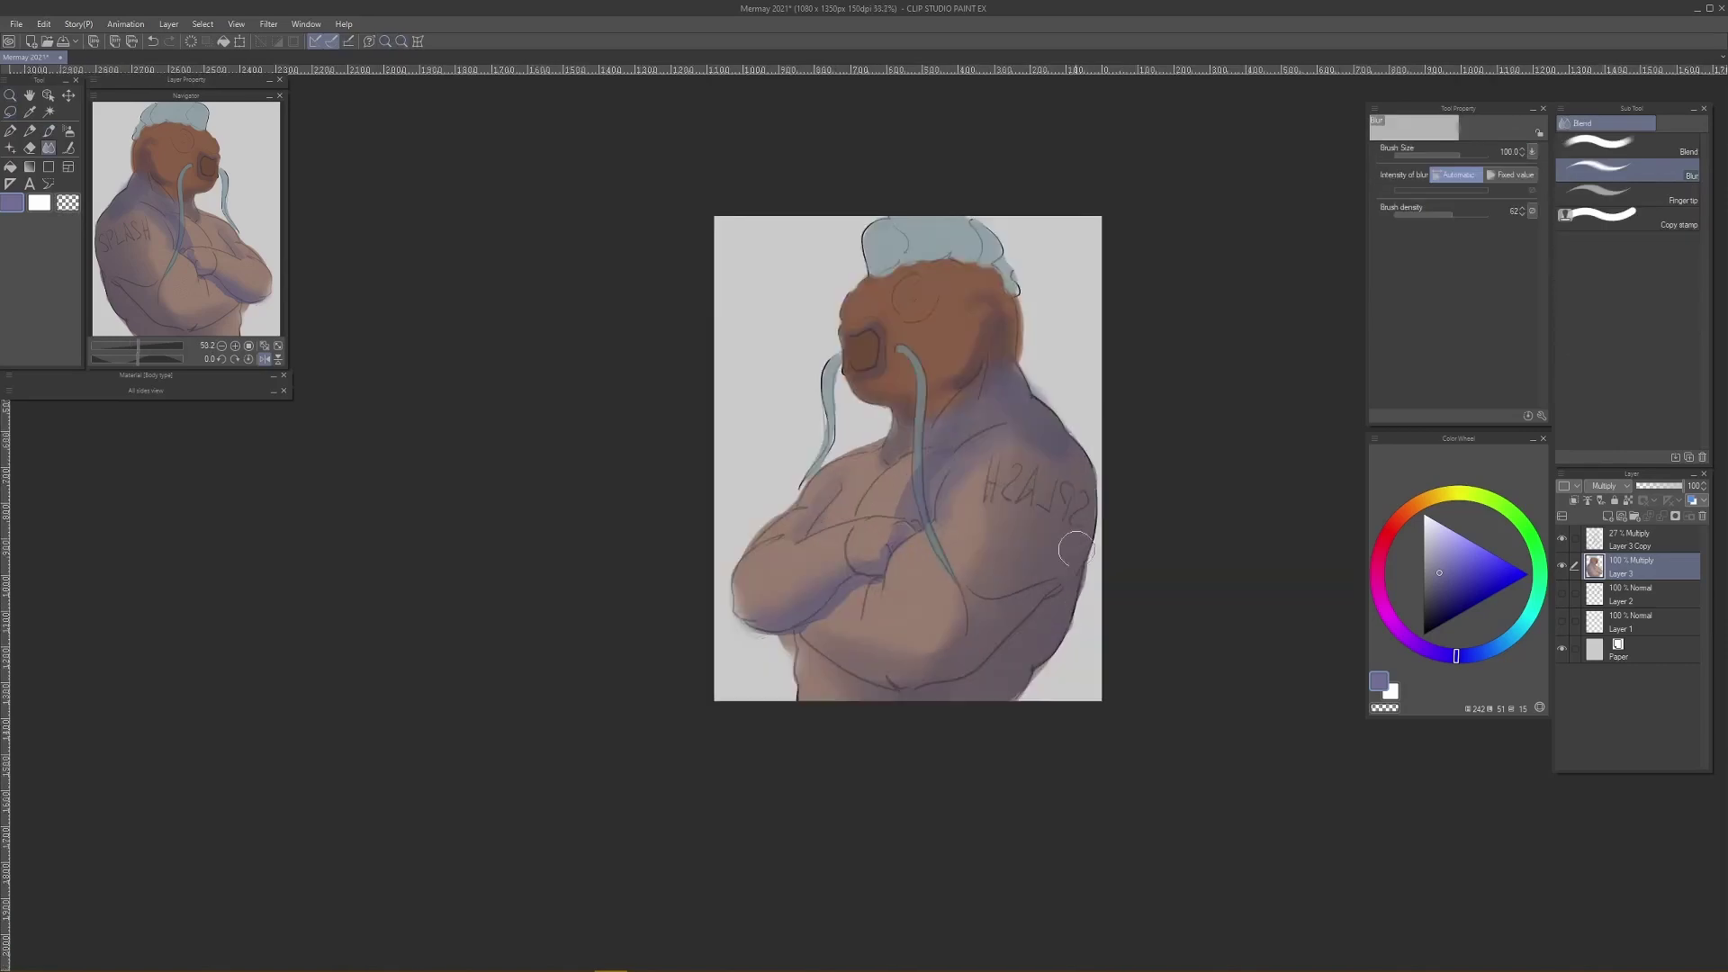
# Step: Sample the violet shadow color and deepen the shading under the upper arm and along the torso on Layer 3, blurring the transitions
pyautogui.keyDown('alt'); pyautogui.click(1073, 538); pyautogui.keyUp('alt')
pyautogui.press('[')
pyautogui.press('[')
pyautogui.press('[')
pyautogui.press('[')
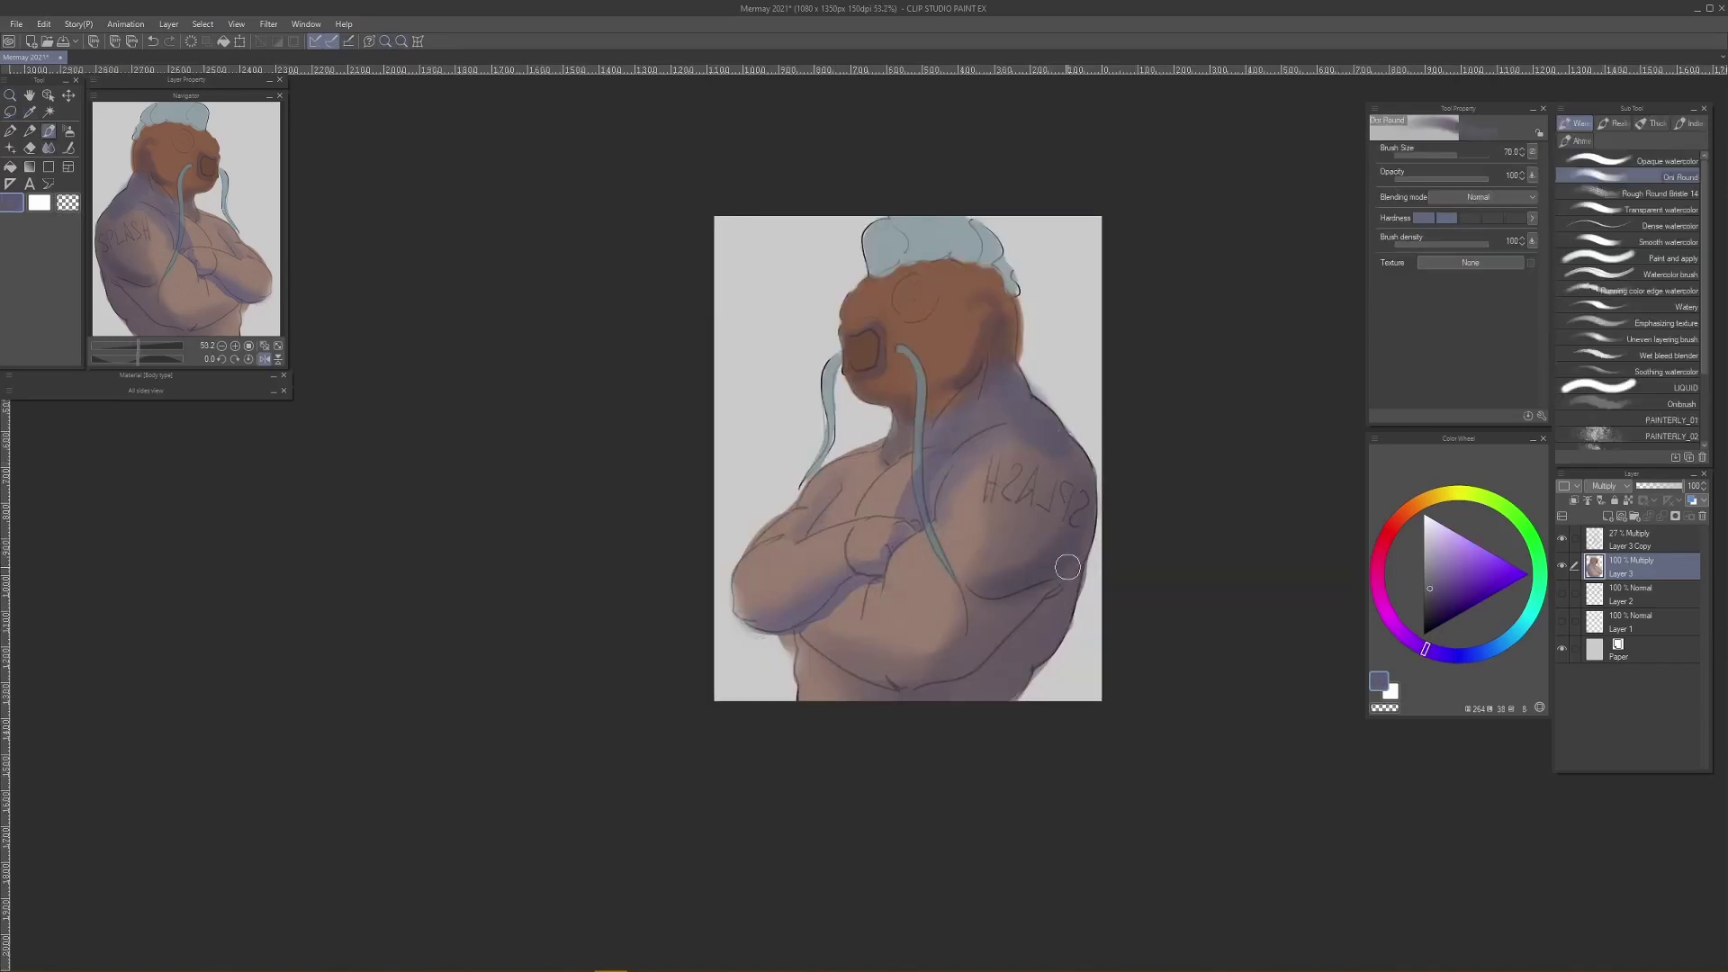
pyautogui.moveTo(1059, 601)
pyautogui.mouseDown()
pyautogui.moveTo(1058, 661)
pyautogui.moveTo(945, 671)
pyautogui.mouseUp()
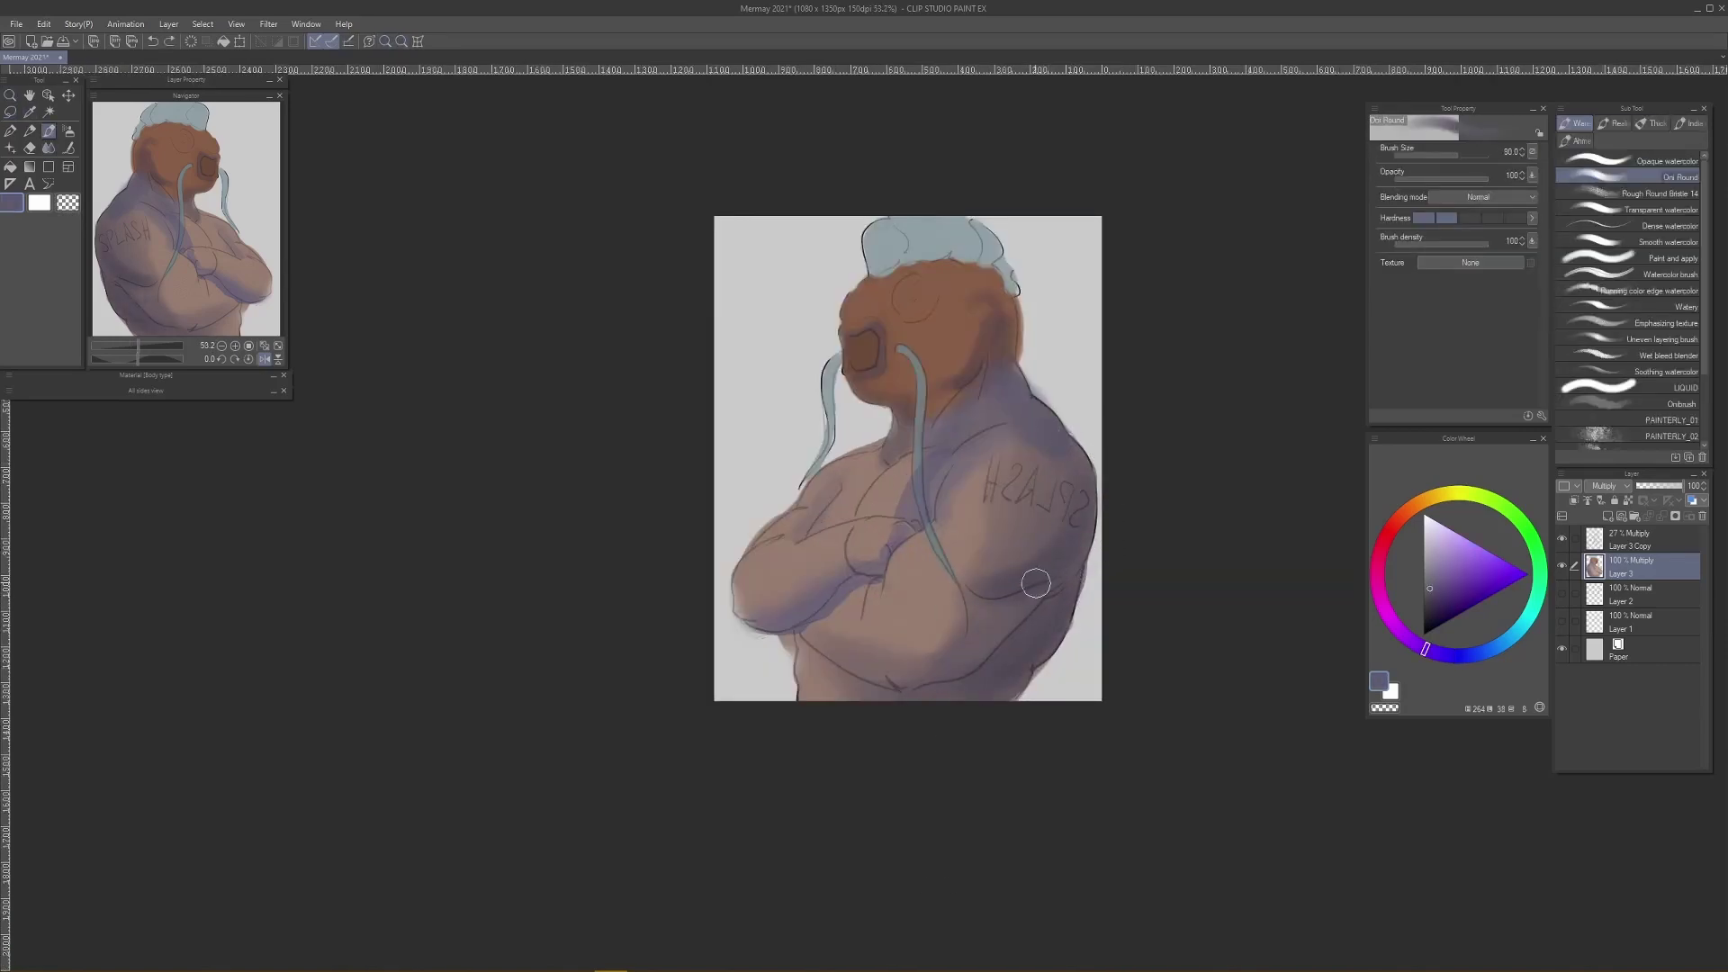
pyautogui.moveTo(1004, 611); pyautogui.dragTo(815, 635)
pyautogui.press('j')
# Step: Check the shading with the Layer 3 Copy line layer hidden, and set that layer's opacity to 13%
pyautogui.click(1565, 539)
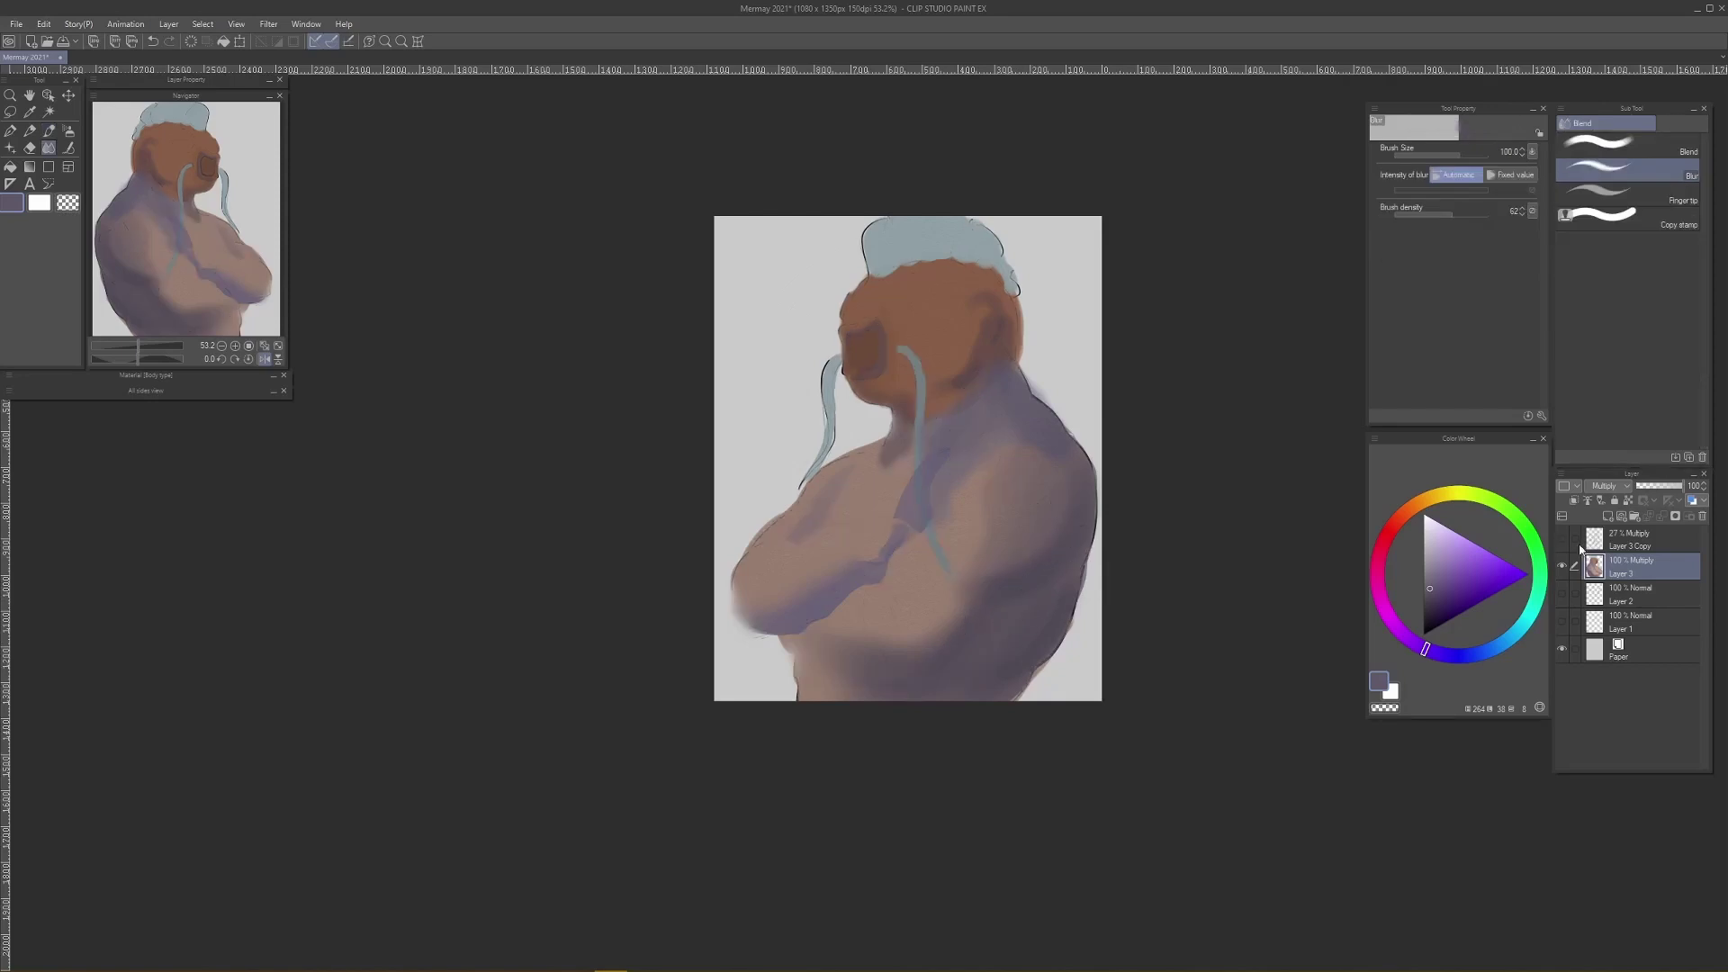
pyautogui.click(1564, 539)
pyautogui.click(1645, 540)
# Step: Clean up stray color along the figure's elbow and lower outline on Layer 3 with the soft eraser
pyautogui.click(1580, 571)
pyautogui.press('[')
pyautogui.press('[')
pyautogui.press('e')
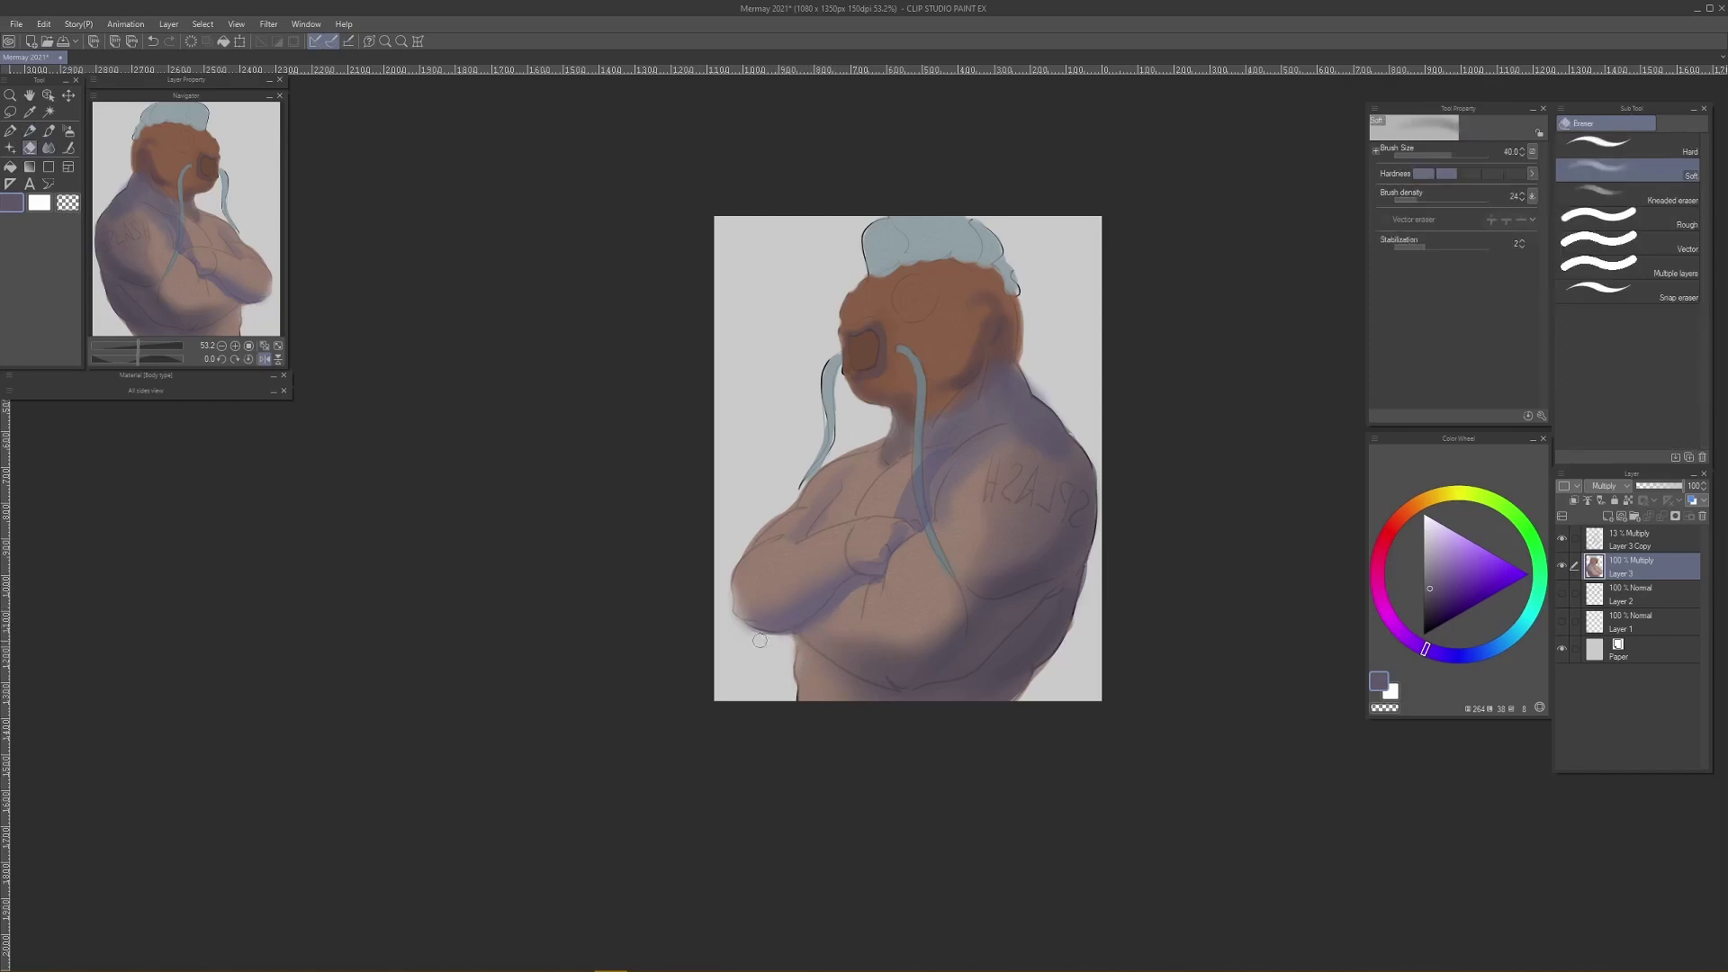
pyautogui.press('h')
pyautogui.moveTo(926, 708)
pyautogui.mouseDown()
pyautogui.moveTo(870, 709)
pyautogui.moveTo(993, 670)
pyautogui.mouseUp()
pyautogui.press(']')
# Step: Set the Layer 3 Copy line layer's opacity to 29% and add a new layer directly above Layer 3
pyautogui.click(1646, 540)
pyautogui.click(1648, 487)
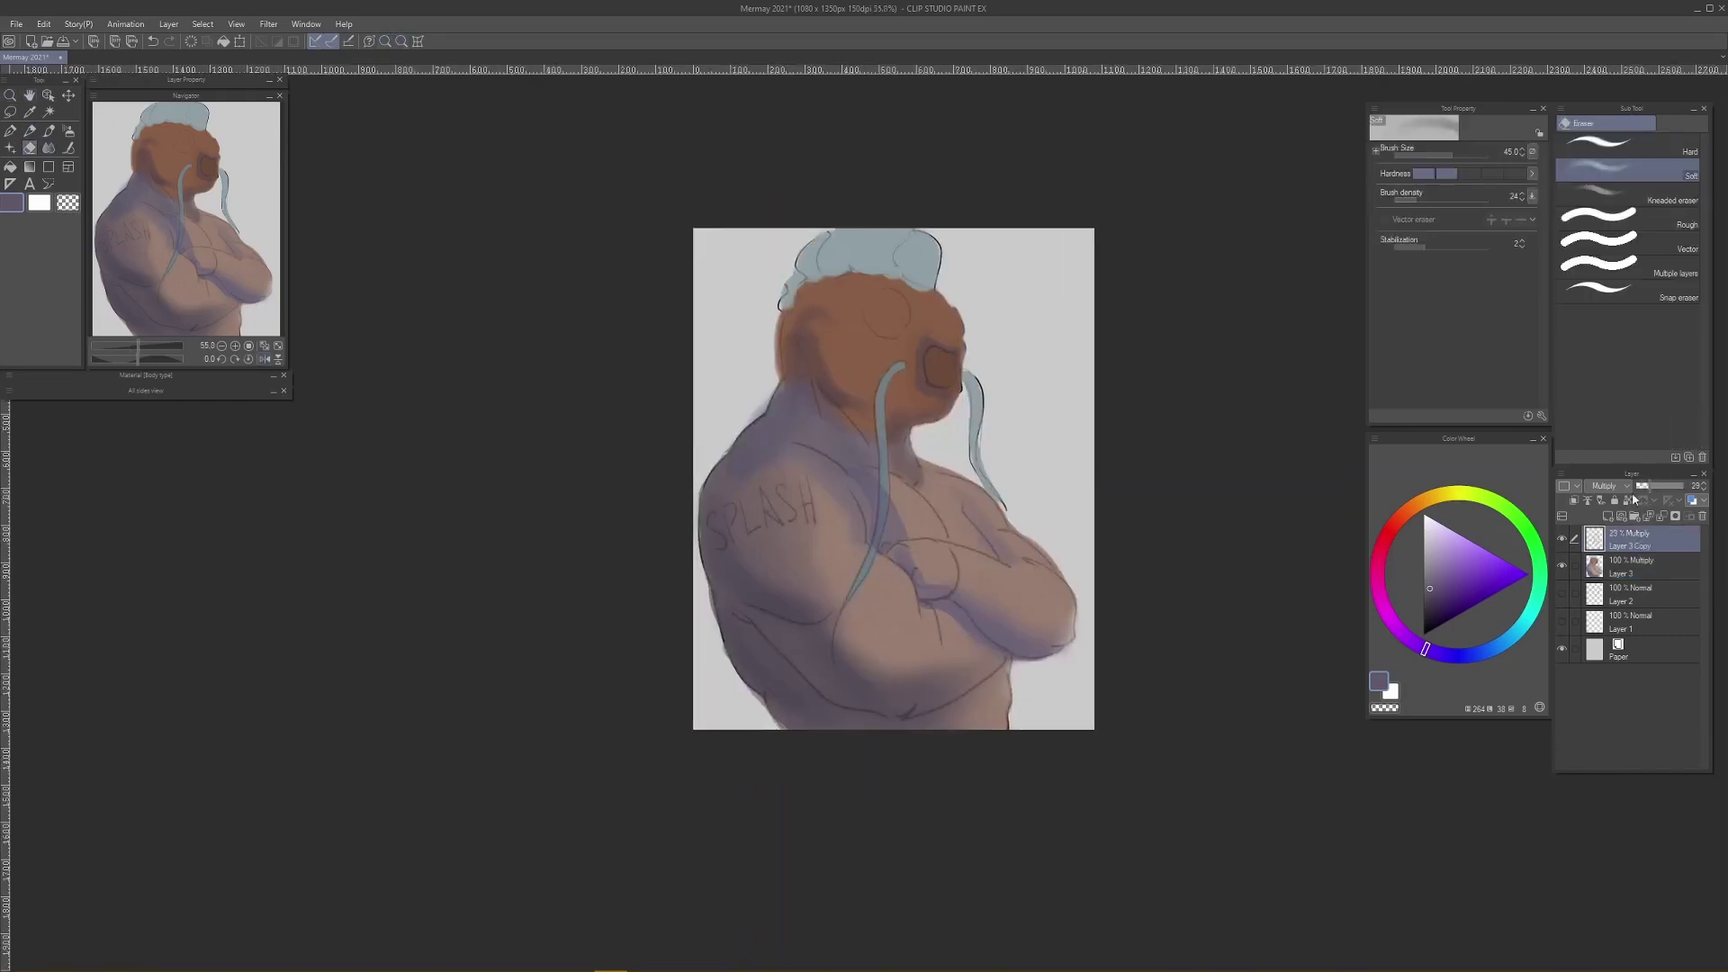
pyautogui.click(1627, 561)
pyautogui.click(1608, 517)
# Step: Pick a muted yellow and paint broad soft light over the near shoulder and forearm on Layer 4
pyautogui.click(1444, 494)
pyautogui.click(1444, 562)
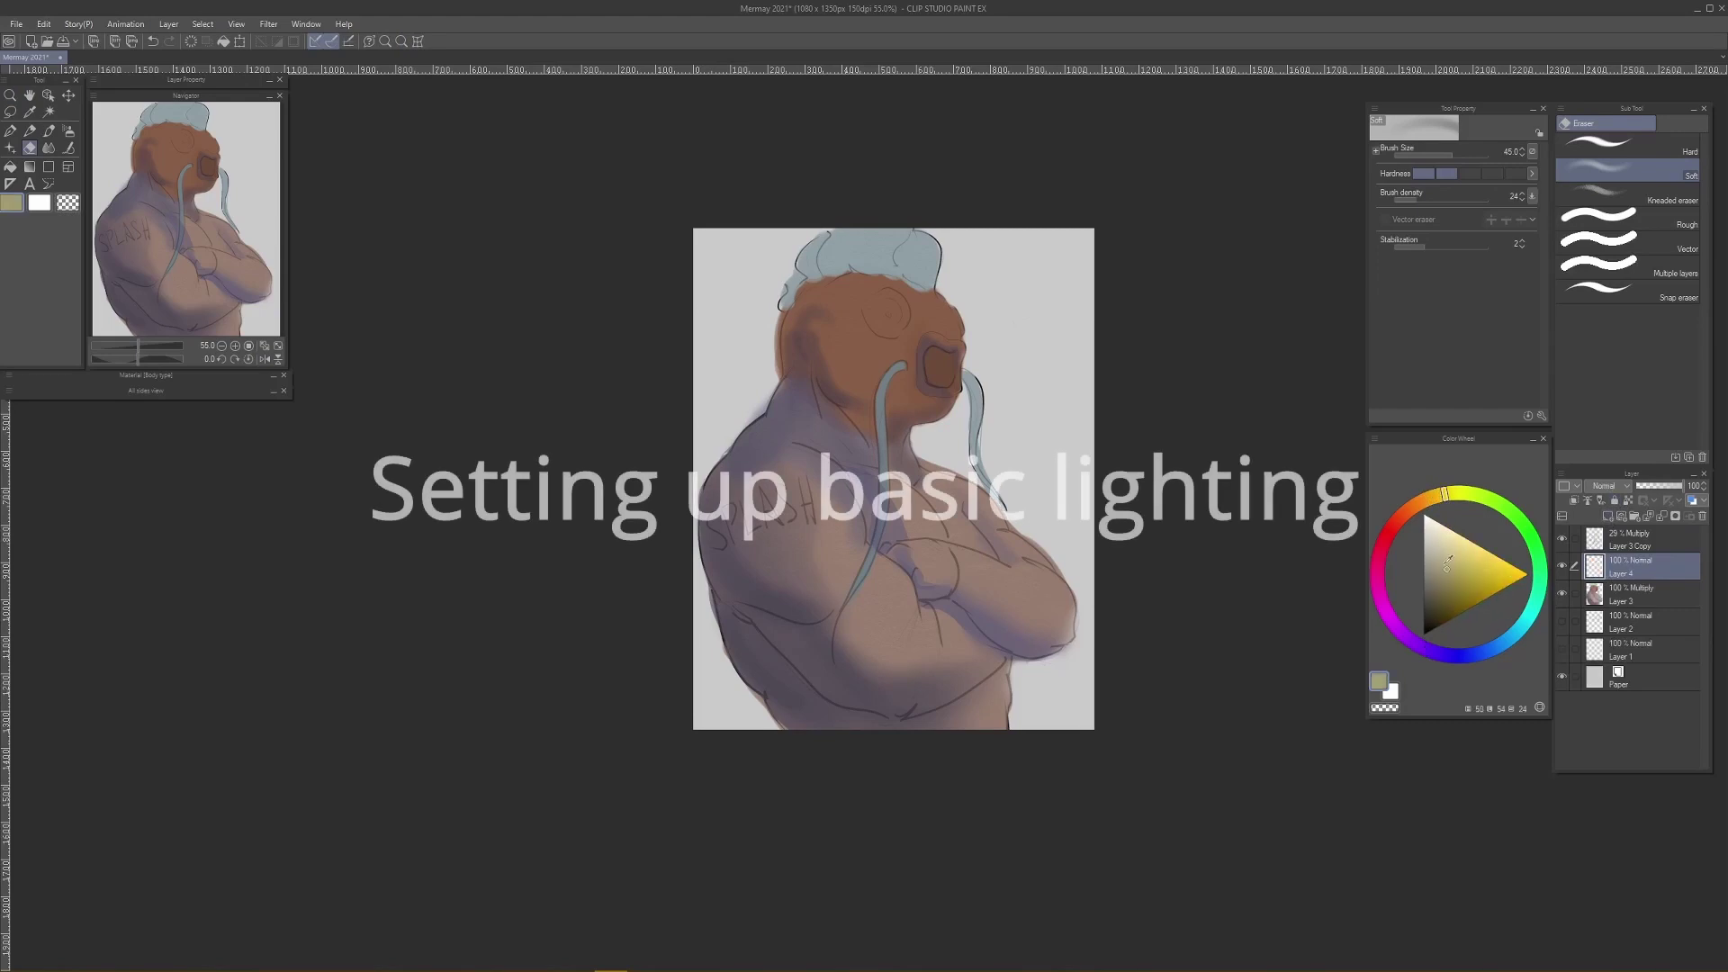
pyautogui.press(']')
pyautogui.press(']')
pyautogui.press(']')
pyautogui.press(']')
pyautogui.press(']')
pyautogui.press('b')
pyautogui.moveTo(806, 450)
pyautogui.mouseDown()
pyautogui.moveTo(830, 558)
pyautogui.moveTo(832, 416)
pyautogui.moveTo(846, 536)
pyautogui.moveTo(950, 641)
pyautogui.mouseUp()
# Step: Extend the muted yellow light over the chest, hand, far arm, elbow and waist, adjusting the brush size to each area
pyautogui.press('[')
pyautogui.press('[')
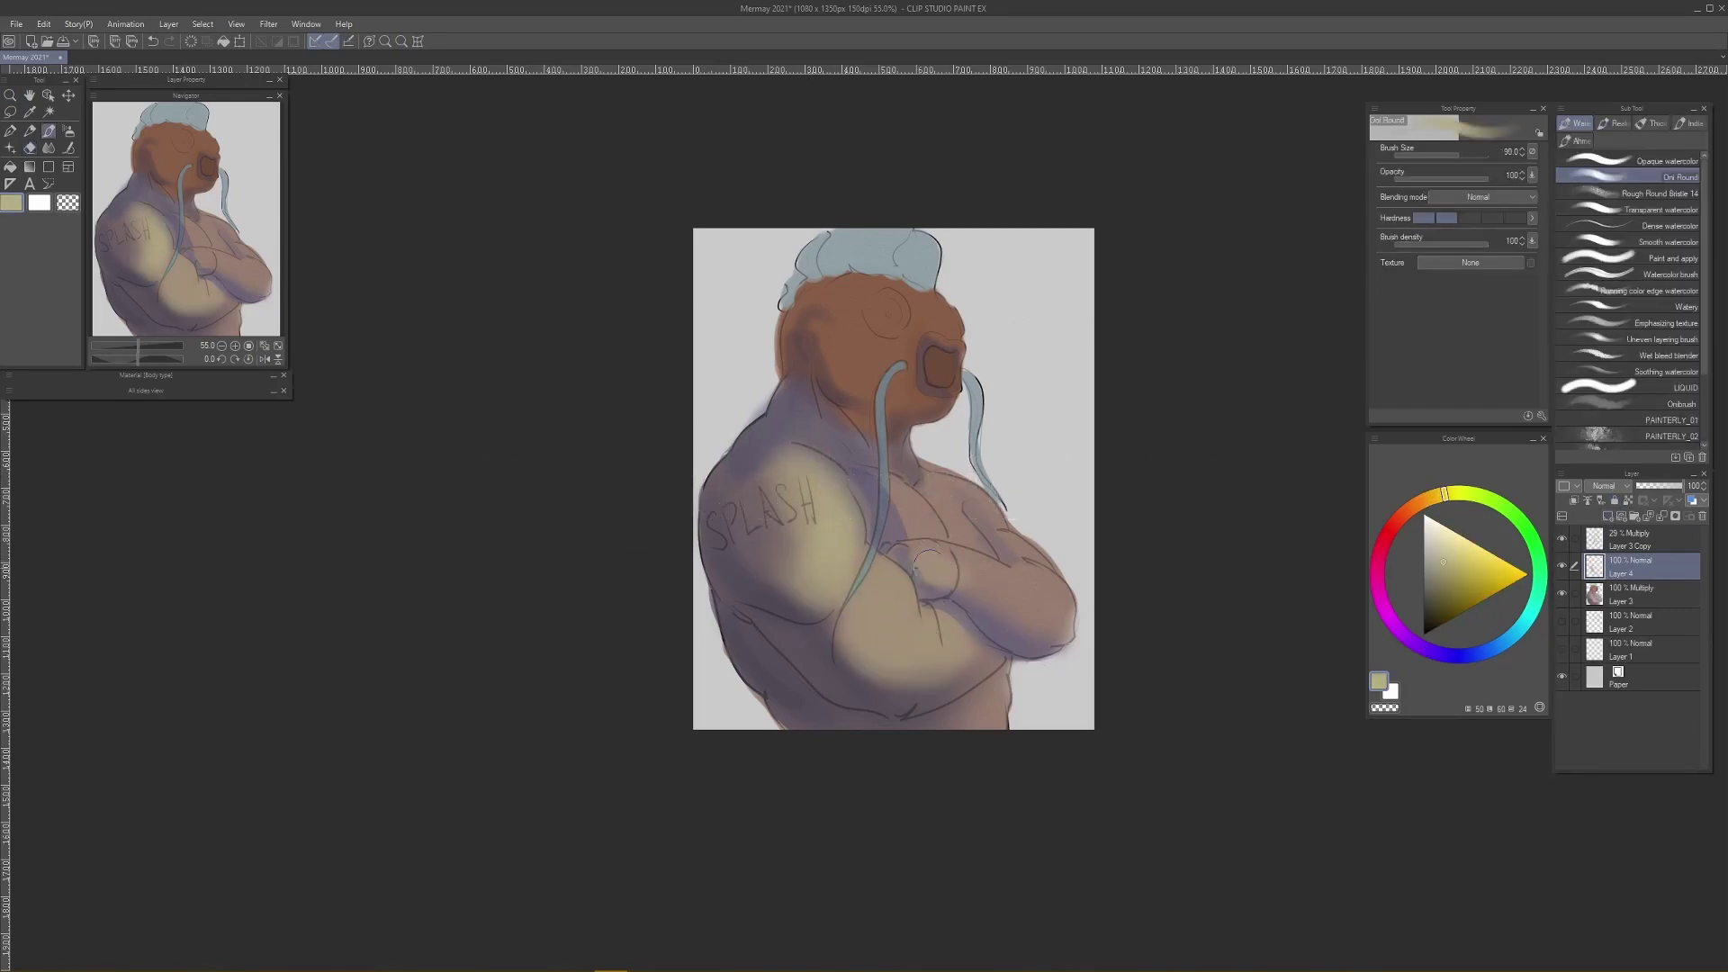
pyautogui.moveTo(936, 558)
pyautogui.mouseDown()
pyautogui.moveTo(1042, 598)
pyautogui.moveTo(1012, 532)
pyautogui.moveTo(946, 482)
pyautogui.moveTo(914, 515)
pyautogui.mouseUp()
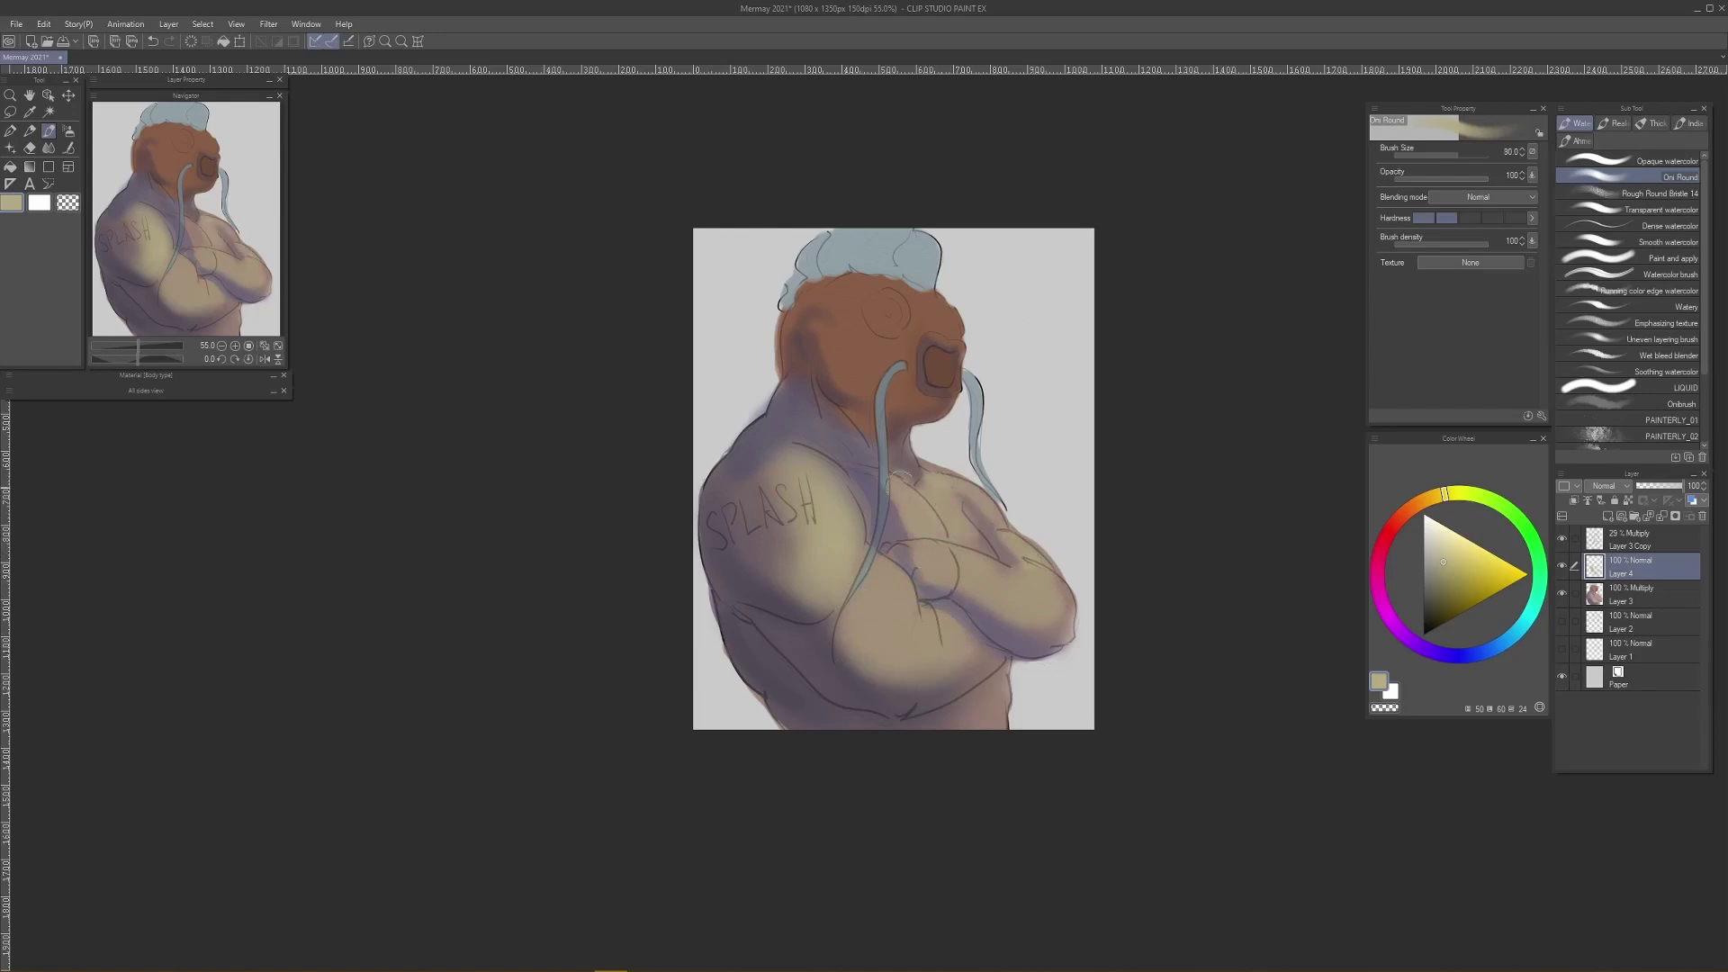
pyautogui.press('[')
pyautogui.press('[')
pyautogui.moveTo(1062, 603); pyautogui.dragTo(1068, 644)
pyautogui.press(']')
pyautogui.press(']')
pyautogui.press(']')
pyautogui.moveTo(996, 700)
pyautogui.mouseDown()
pyautogui.moveTo(972, 711)
pyautogui.moveTo(983, 684)
pyautogui.mouseUp()
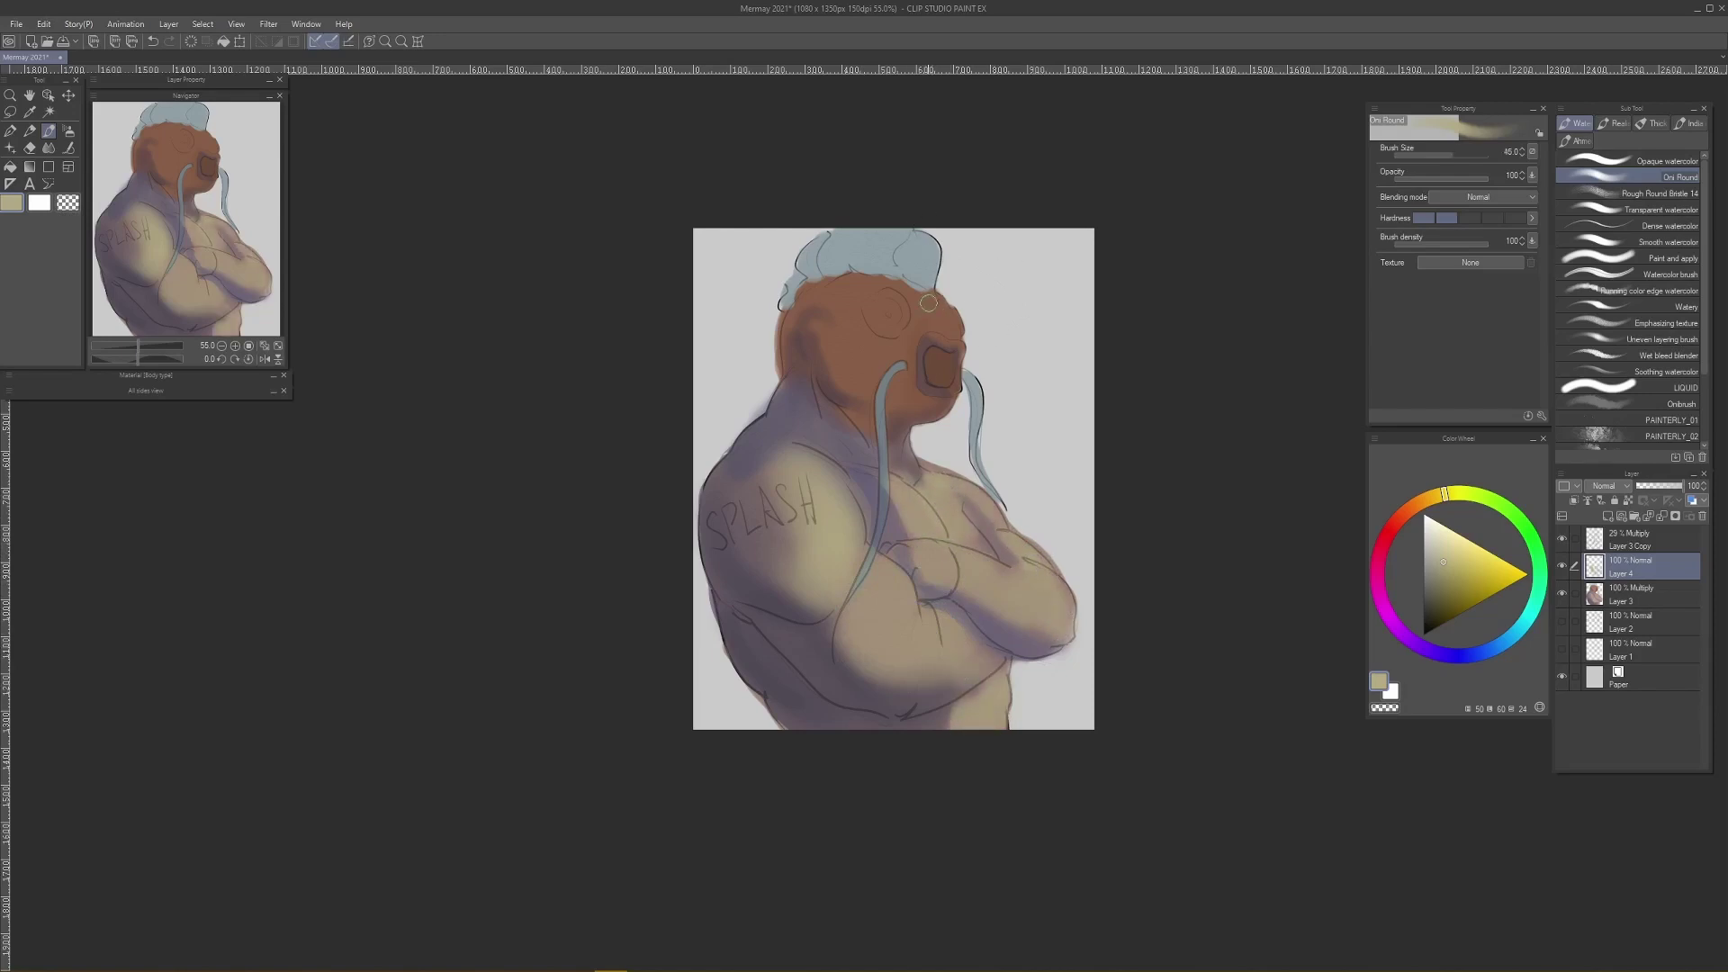
# Step: Paint muted yellow light on the front of the face, covering the brow and chin with a progressively smaller brush
pyautogui.moveTo(928, 303)
pyautogui.mouseDown()
pyautogui.moveTo(946, 333)
pyautogui.moveTo(917, 312)
pyautogui.mouseUp()
pyautogui.press('[')
pyautogui.press('[')
pyautogui.press('[')
pyautogui.press('[')
pyautogui.press('[')
pyautogui.moveTo(956, 315); pyautogui.dragTo(960, 342)
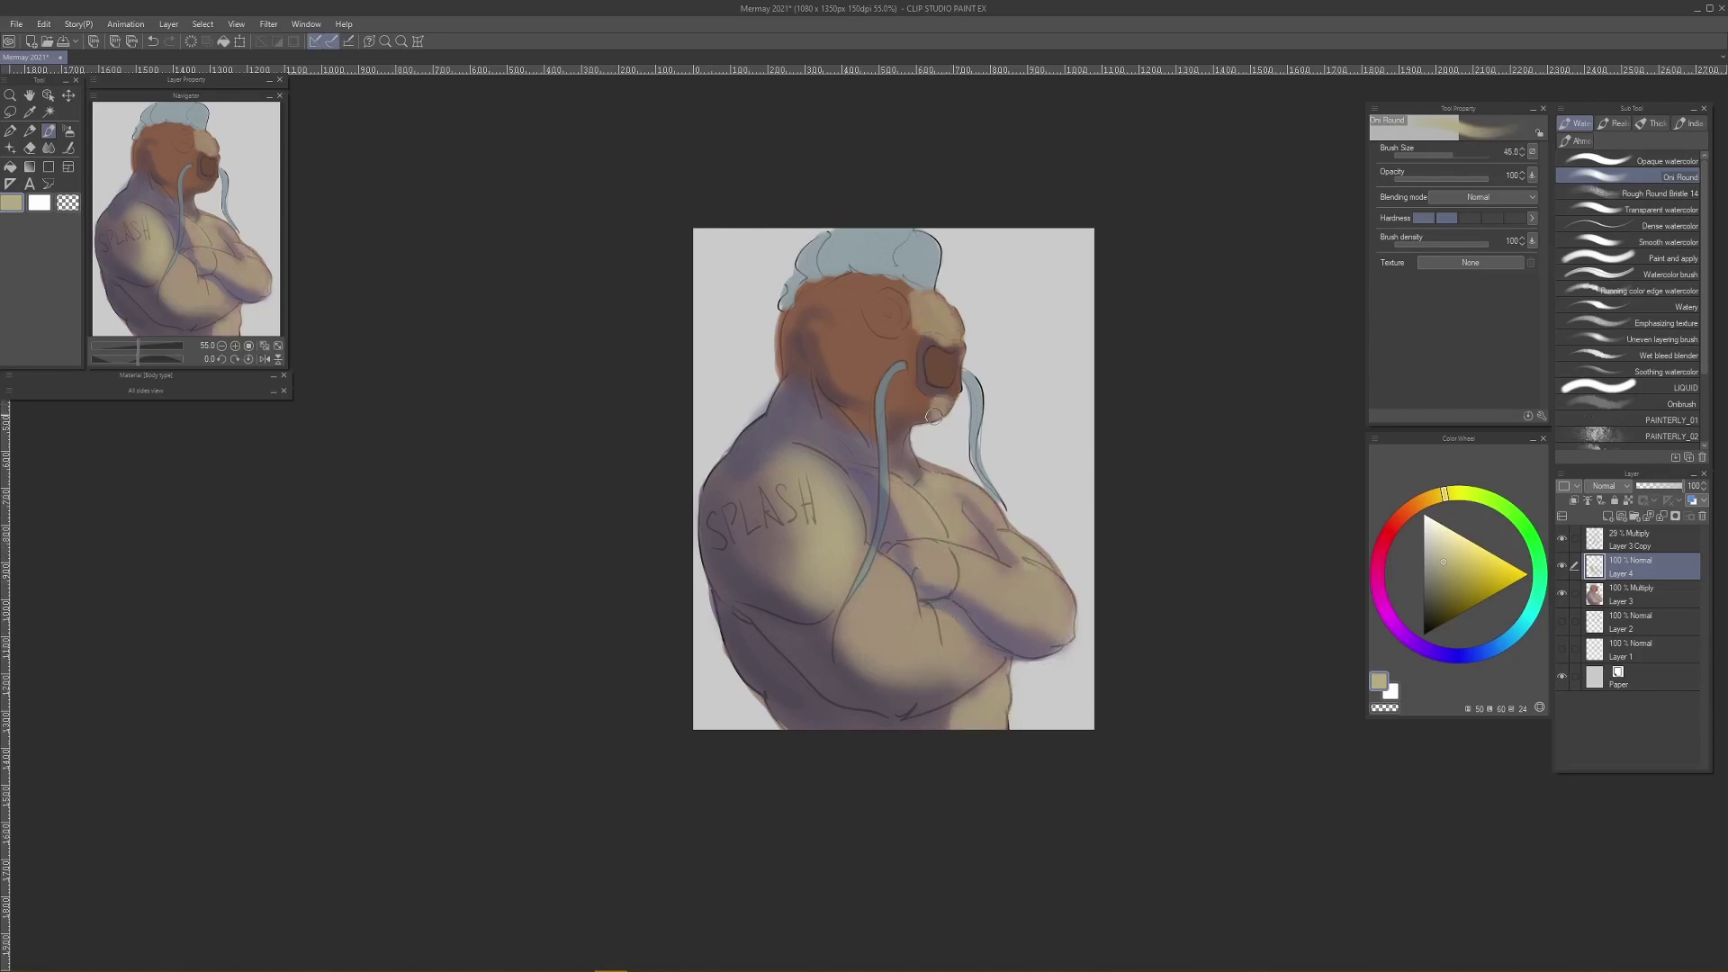
pyautogui.moveTo(933, 417); pyautogui.dragTo(938, 403)
pyautogui.moveTo(913, 387)
pyautogui.mouseDown()
pyautogui.moveTo(909, 329)
pyautogui.moveTo(846, 287)
pyautogui.moveTo(896, 311)
pyautogui.moveTo(897, 287)
pyautogui.moveTo(841, 285)
pyautogui.mouseUp()
pyautogui.hotkey('ctrl', 'z')
pyautogui.hotkey('ctrl', 'z')
pyautogui.press(']')
pyautogui.press(']')
pyautogui.press(']')
pyautogui.press(']')
pyautogui.hotkey('ctrl', 'z')
pyautogui.moveTo(893, 425); pyautogui.dragTo(911, 468)
pyautogui.hotkey('ctrl', 'z')
# Step: Clean up the outline along the back of the head and shoulder on Layer 3 by blurring and erasing stray color
pyautogui.press('[')
pyautogui.press('[')
pyautogui.press('[')
pyautogui.press('[')
pyautogui.moveTo(1019, 323)
pyautogui.mouseDown()
pyautogui.moveTo(936, 325)
pyautogui.moveTo(1026, 329)
pyautogui.mouseUp()
pyautogui.press('e')
pyautogui.click(1631, 594)
pyautogui.press('[')
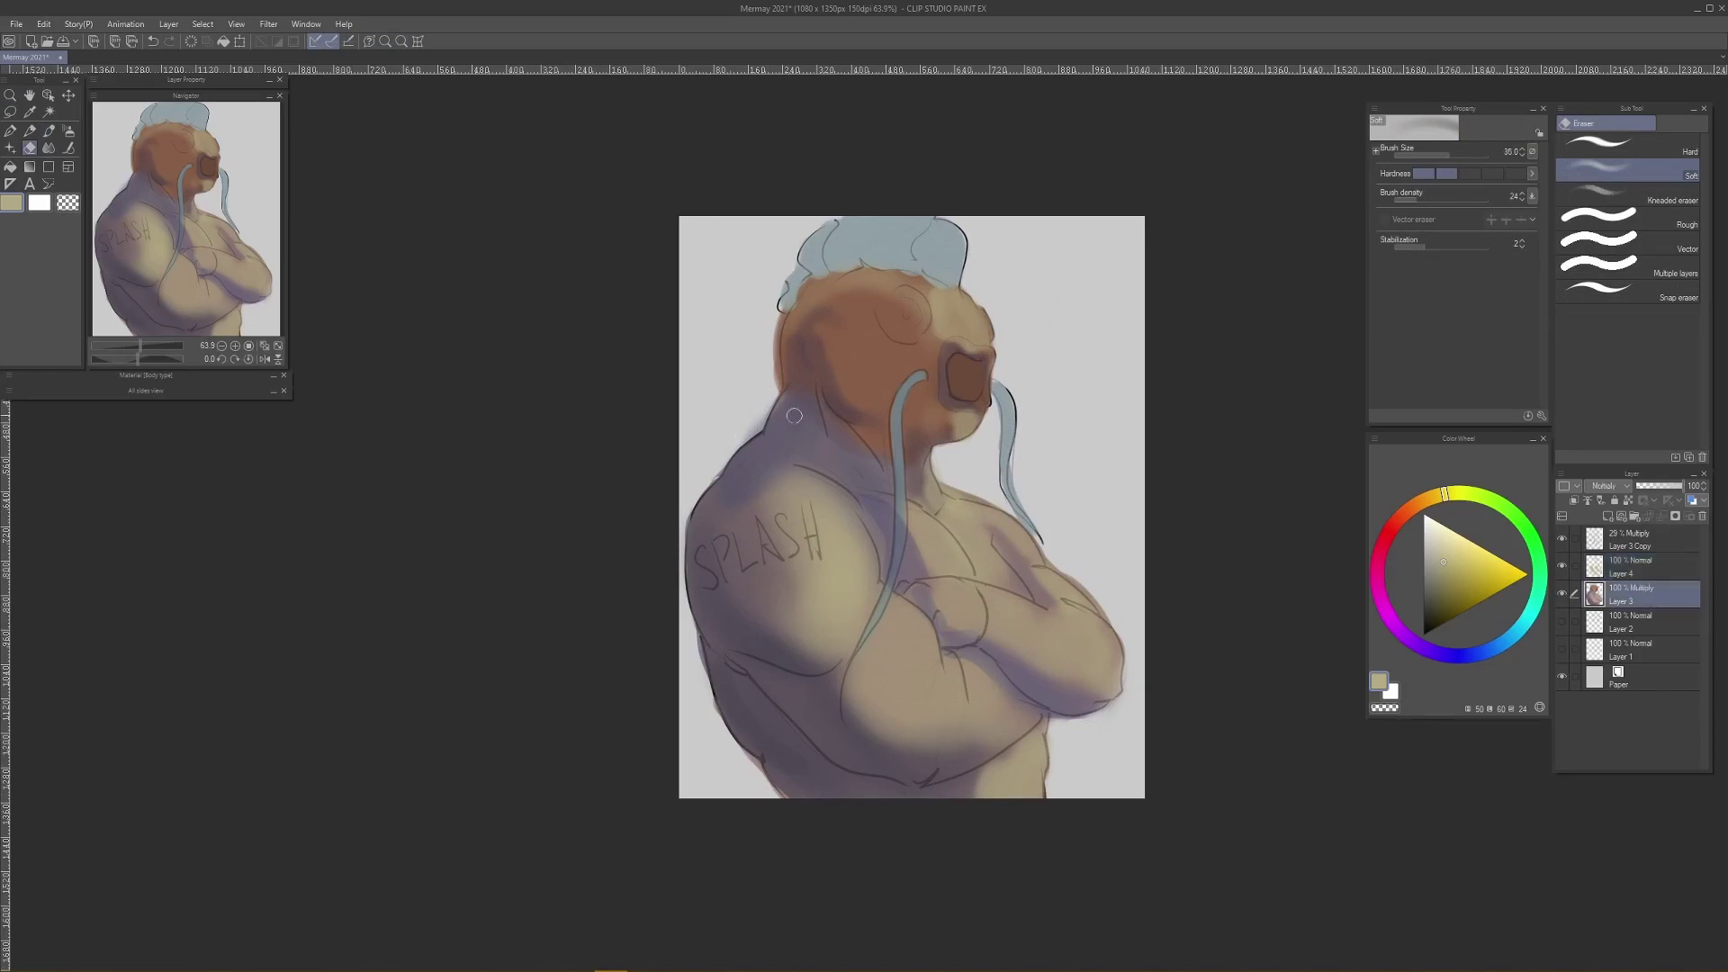
pyautogui.press('j')
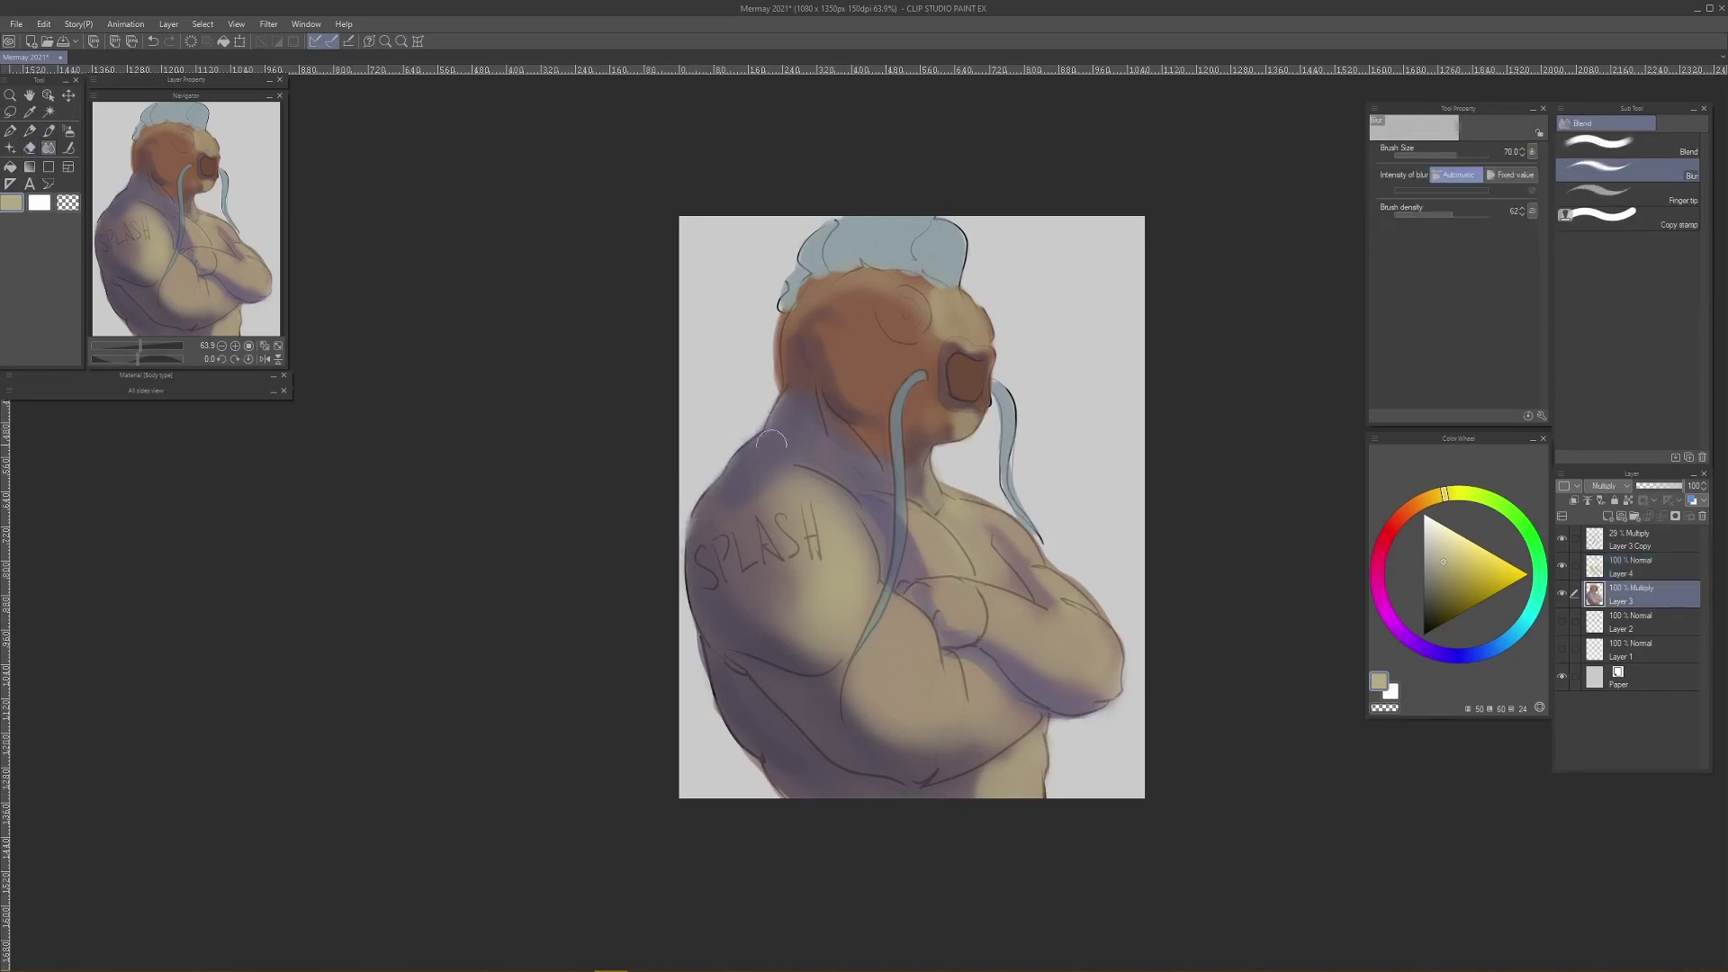
pyautogui.press('e')
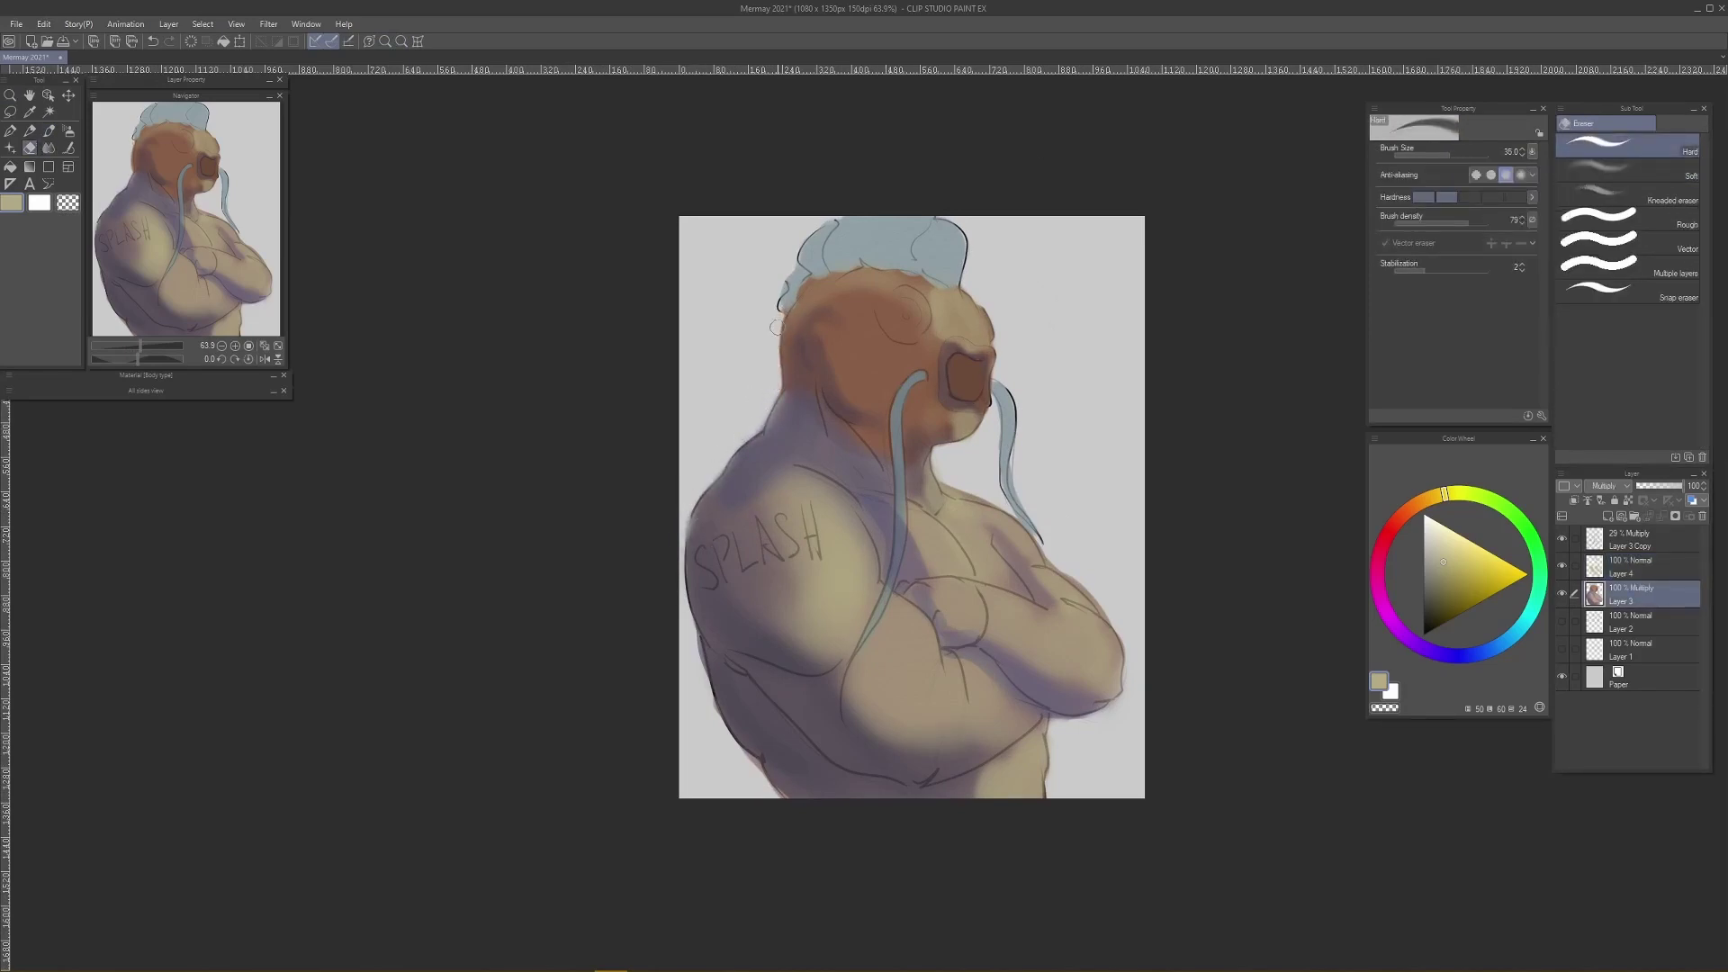
# Step: Touch up the front of the hair on Layer 3 with its sampled blue-grey, and make Layer 4 active again
pyautogui.press('b')
pyautogui.keyDown('alt'); pyautogui.click(953, 277); pyautogui.keyUp('alt')
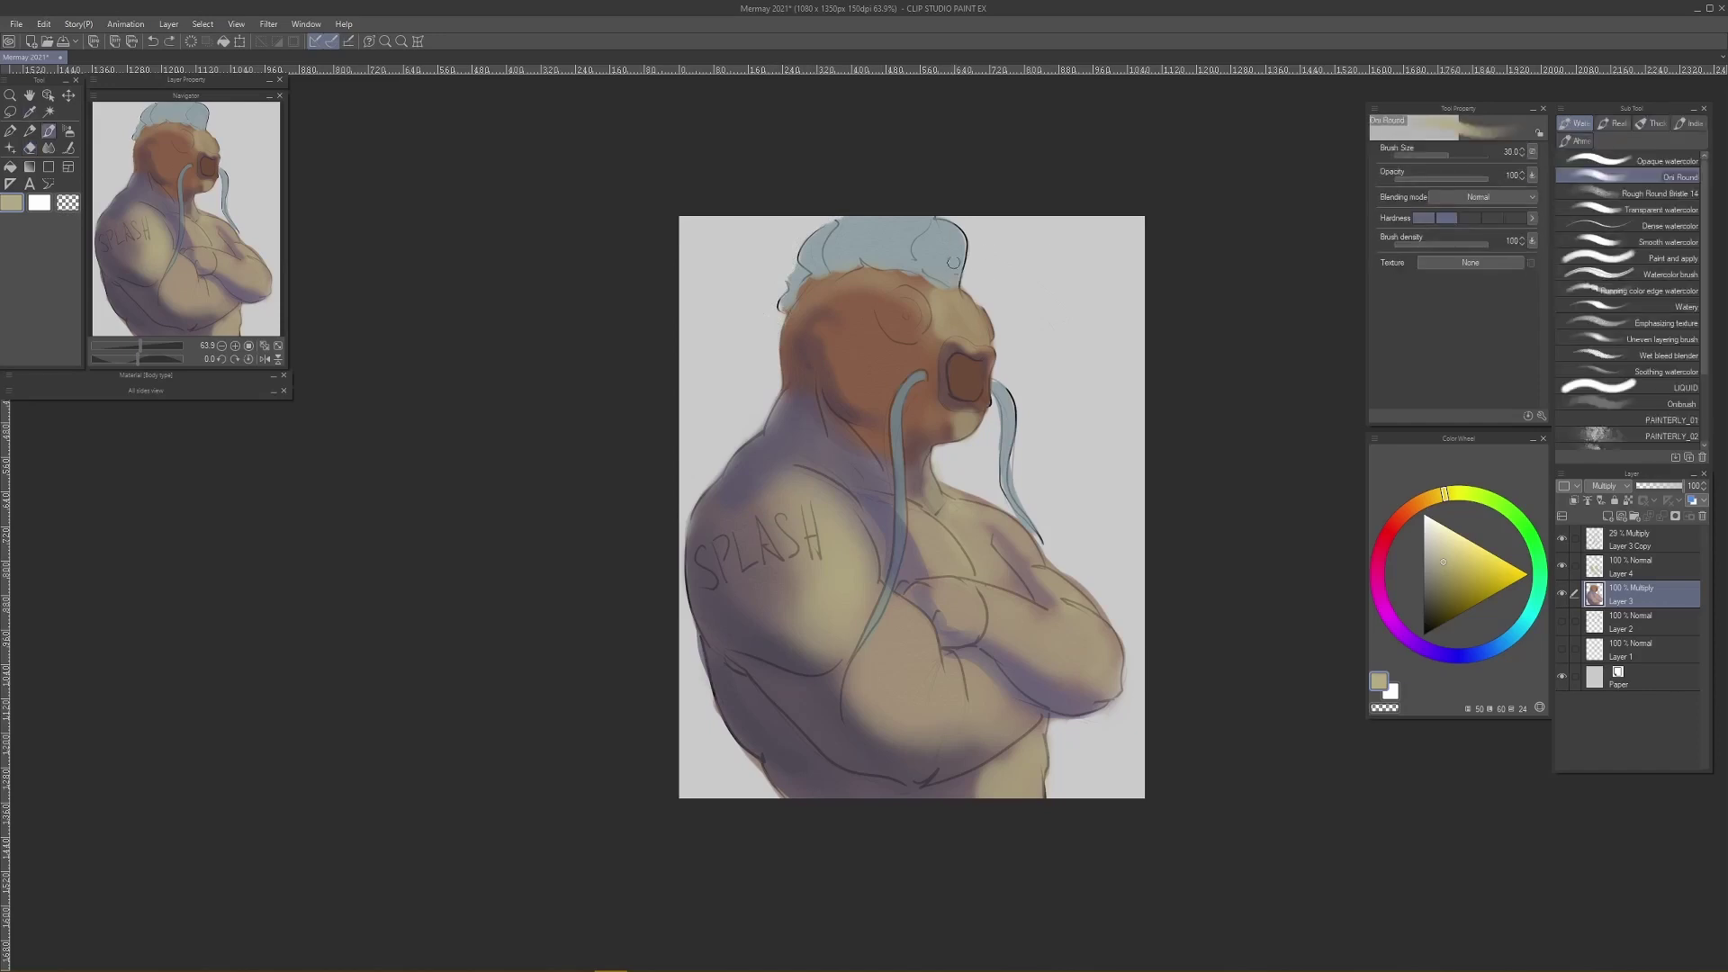
pyautogui.moveTo(954, 280); pyautogui.dragTo(957, 223)
pyautogui.hotkey('ctrl', 'z')
pyautogui.moveTo(1103, 287); pyautogui.dragTo(972, 278)
pyautogui.click(1631, 567)
# Step: Examine the overall light and shadow balance of the mirrored figure at thumbnail and larger sizes
pyautogui.press('h')
pyautogui.moveTo(922, 470); pyautogui.dragTo(1125, 525)
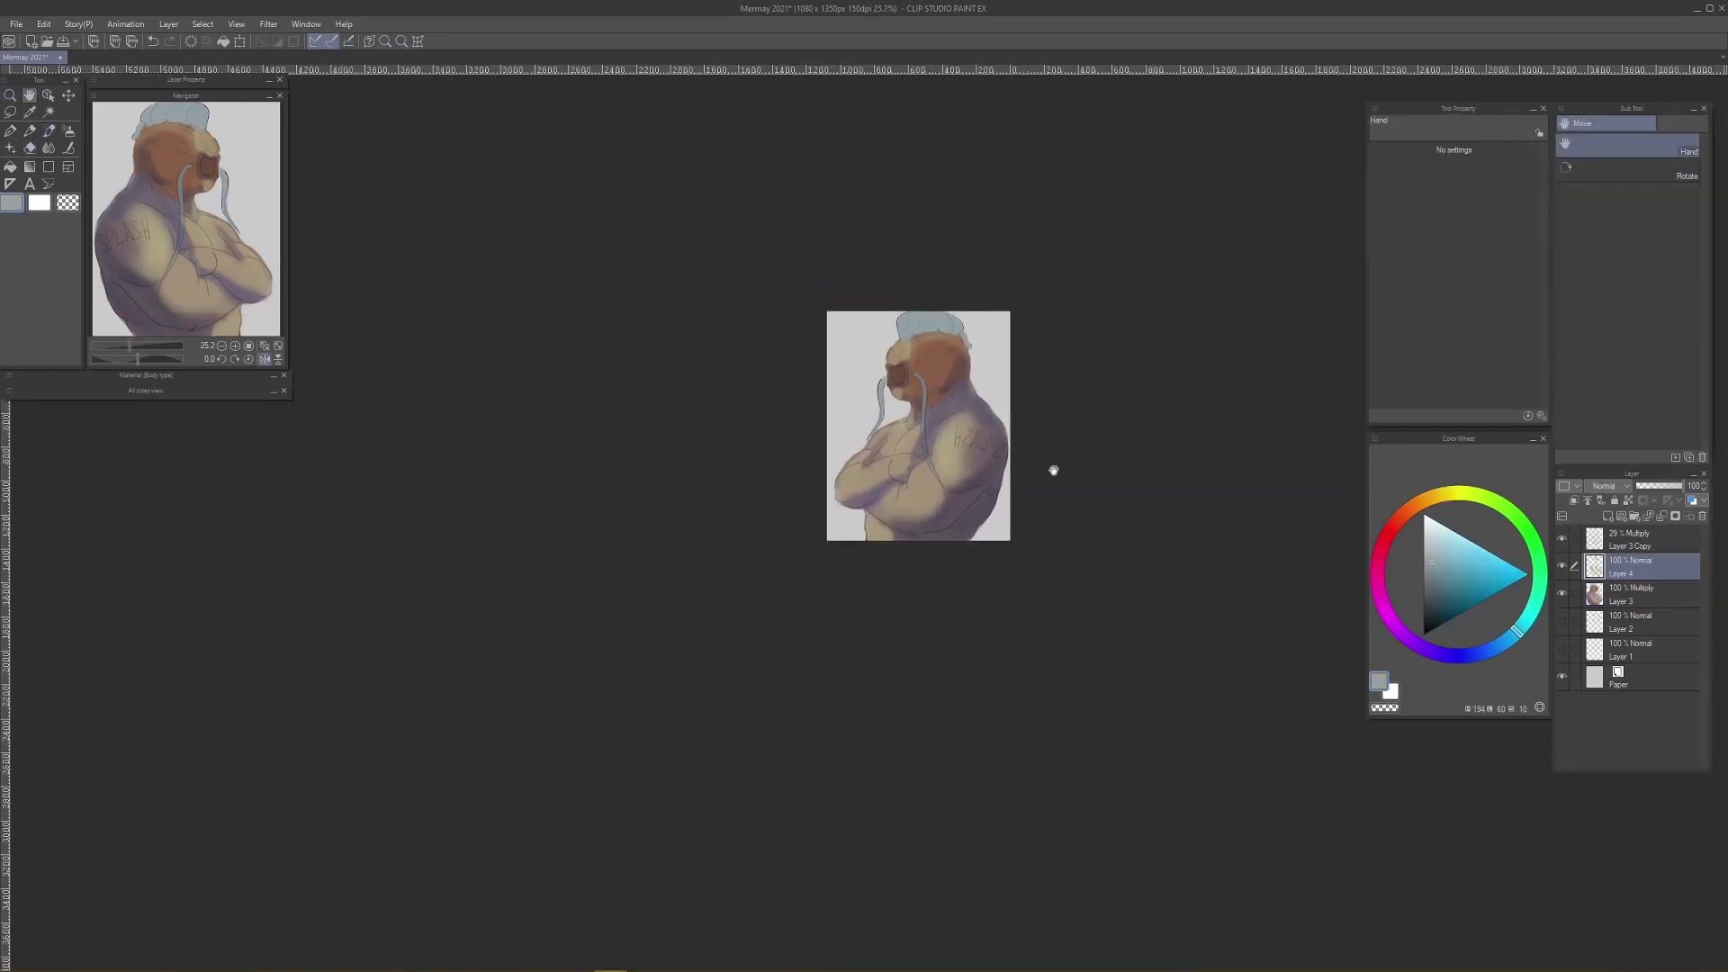
pyautogui.moveTo(1054, 471); pyautogui.dragTo(1091, 469)
pyautogui.scroll(2, 1073, 485)
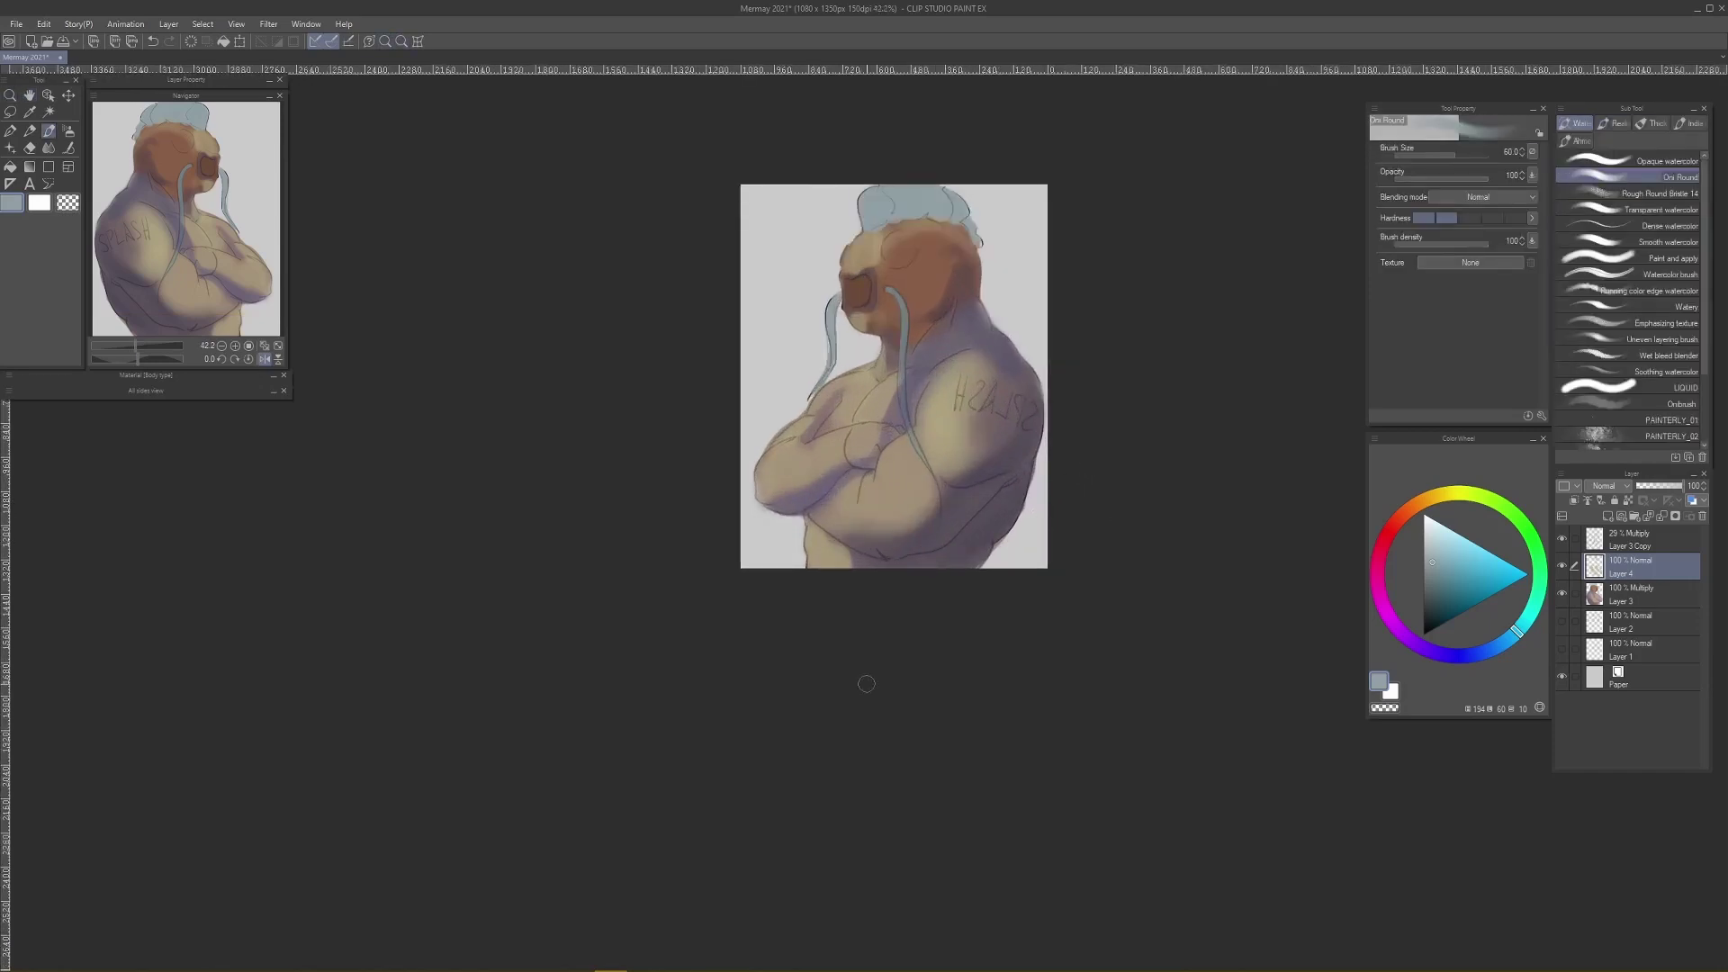
pyautogui.scroll(-2, 1120, 528)
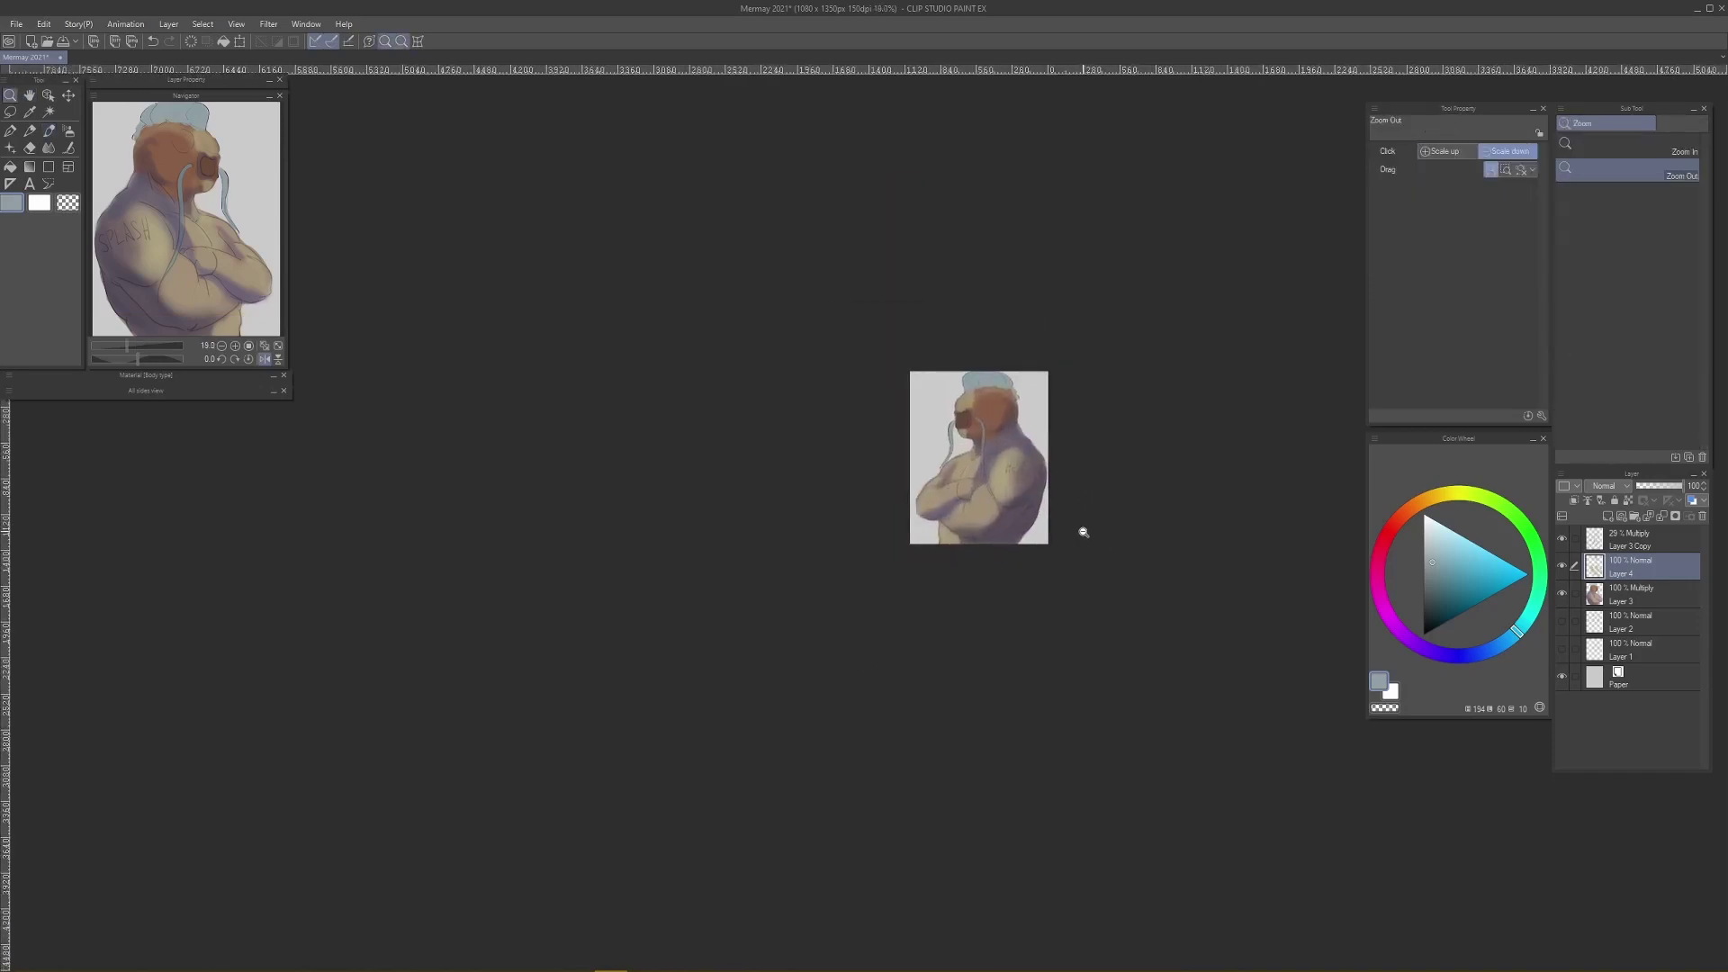
pyautogui.scroll(-2, 1084, 532)
pyautogui.scroll(1, 1049, 536)
pyautogui.scroll(-1, 1027, 555)
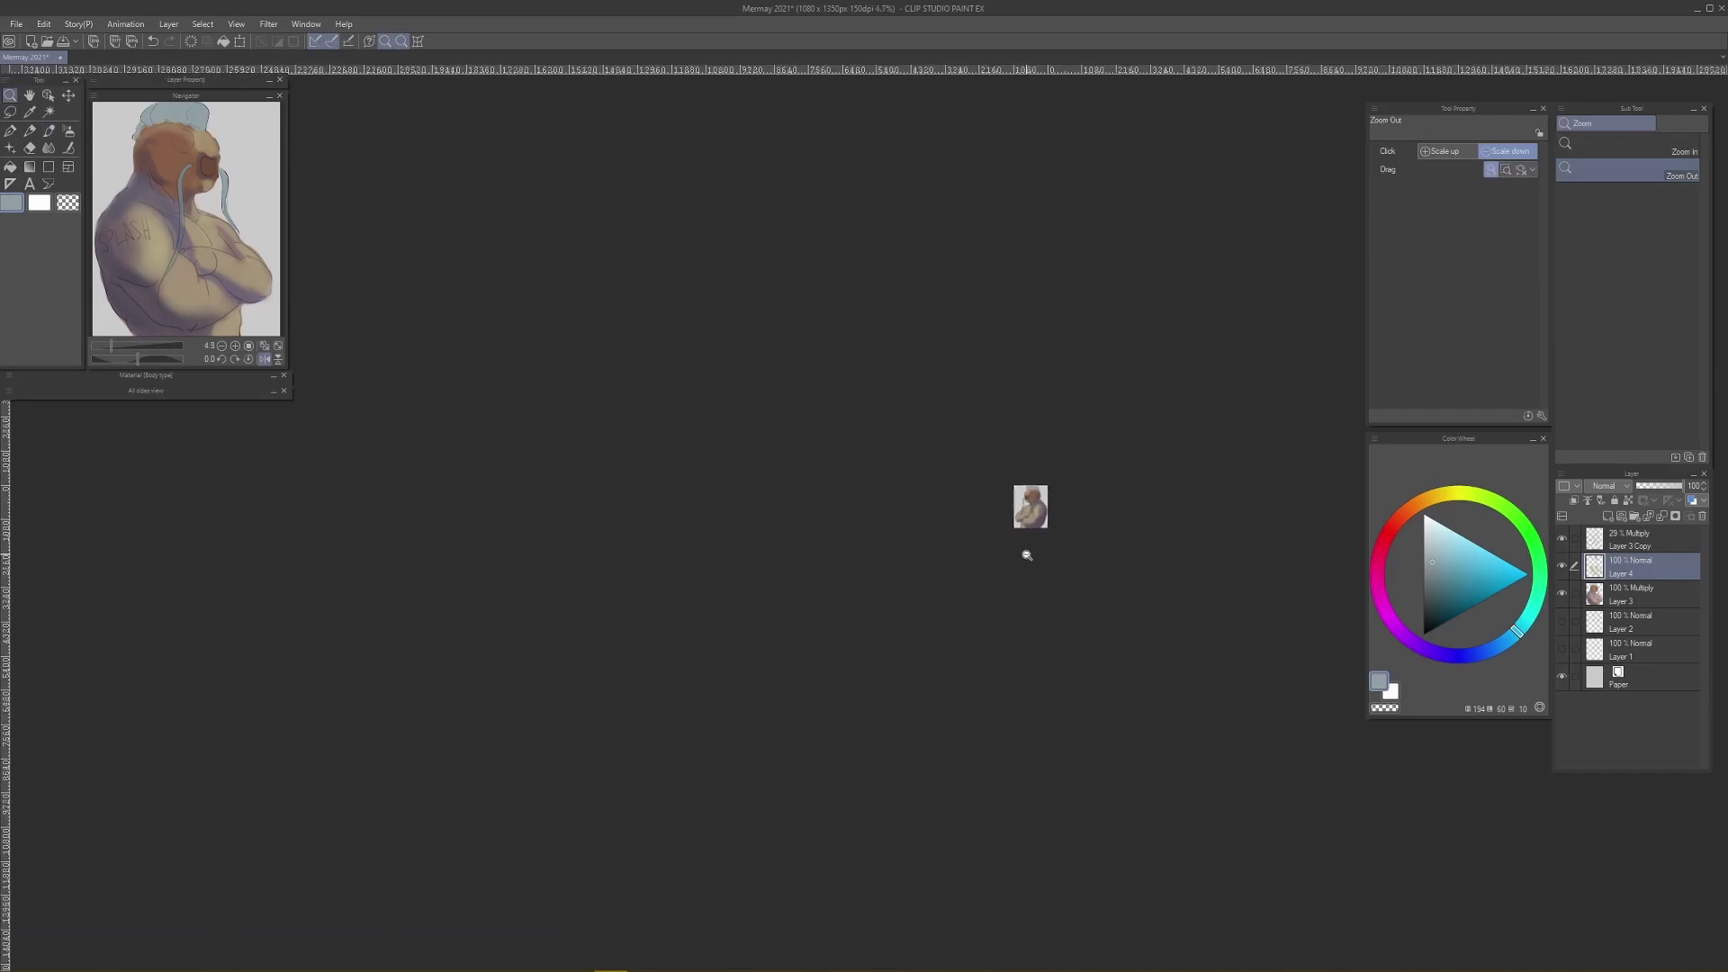
pyautogui.scroll(5, 1053, 548)
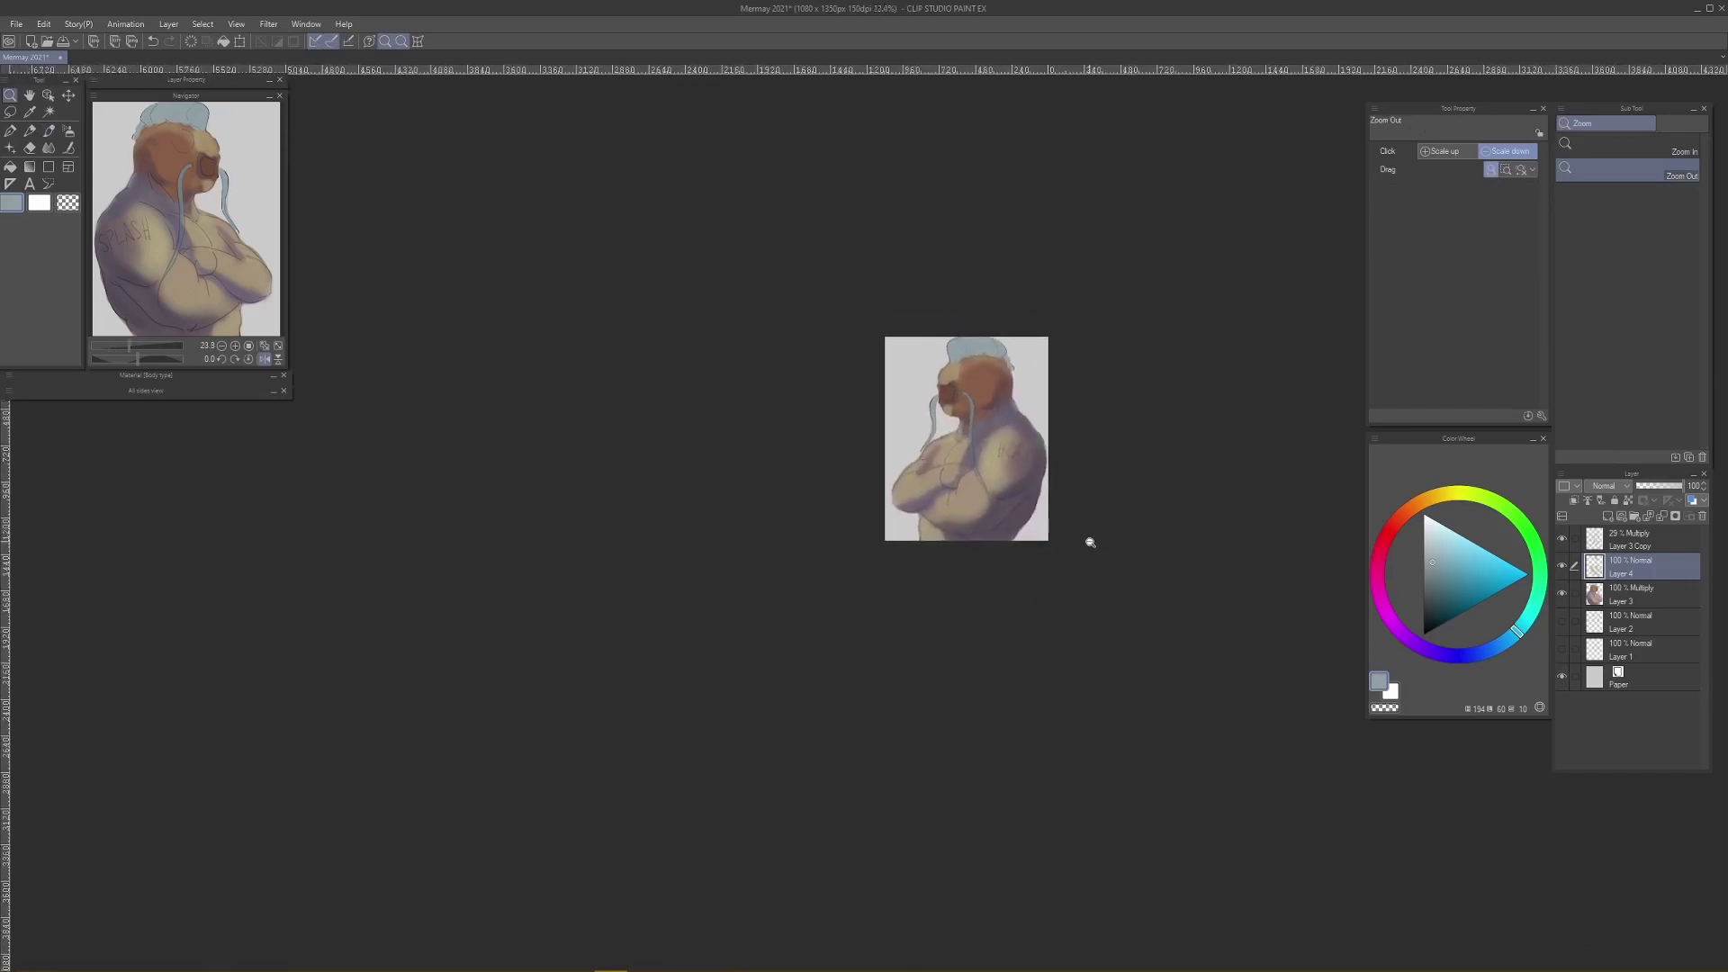
pyautogui.scroll(-1, 1087, 551)
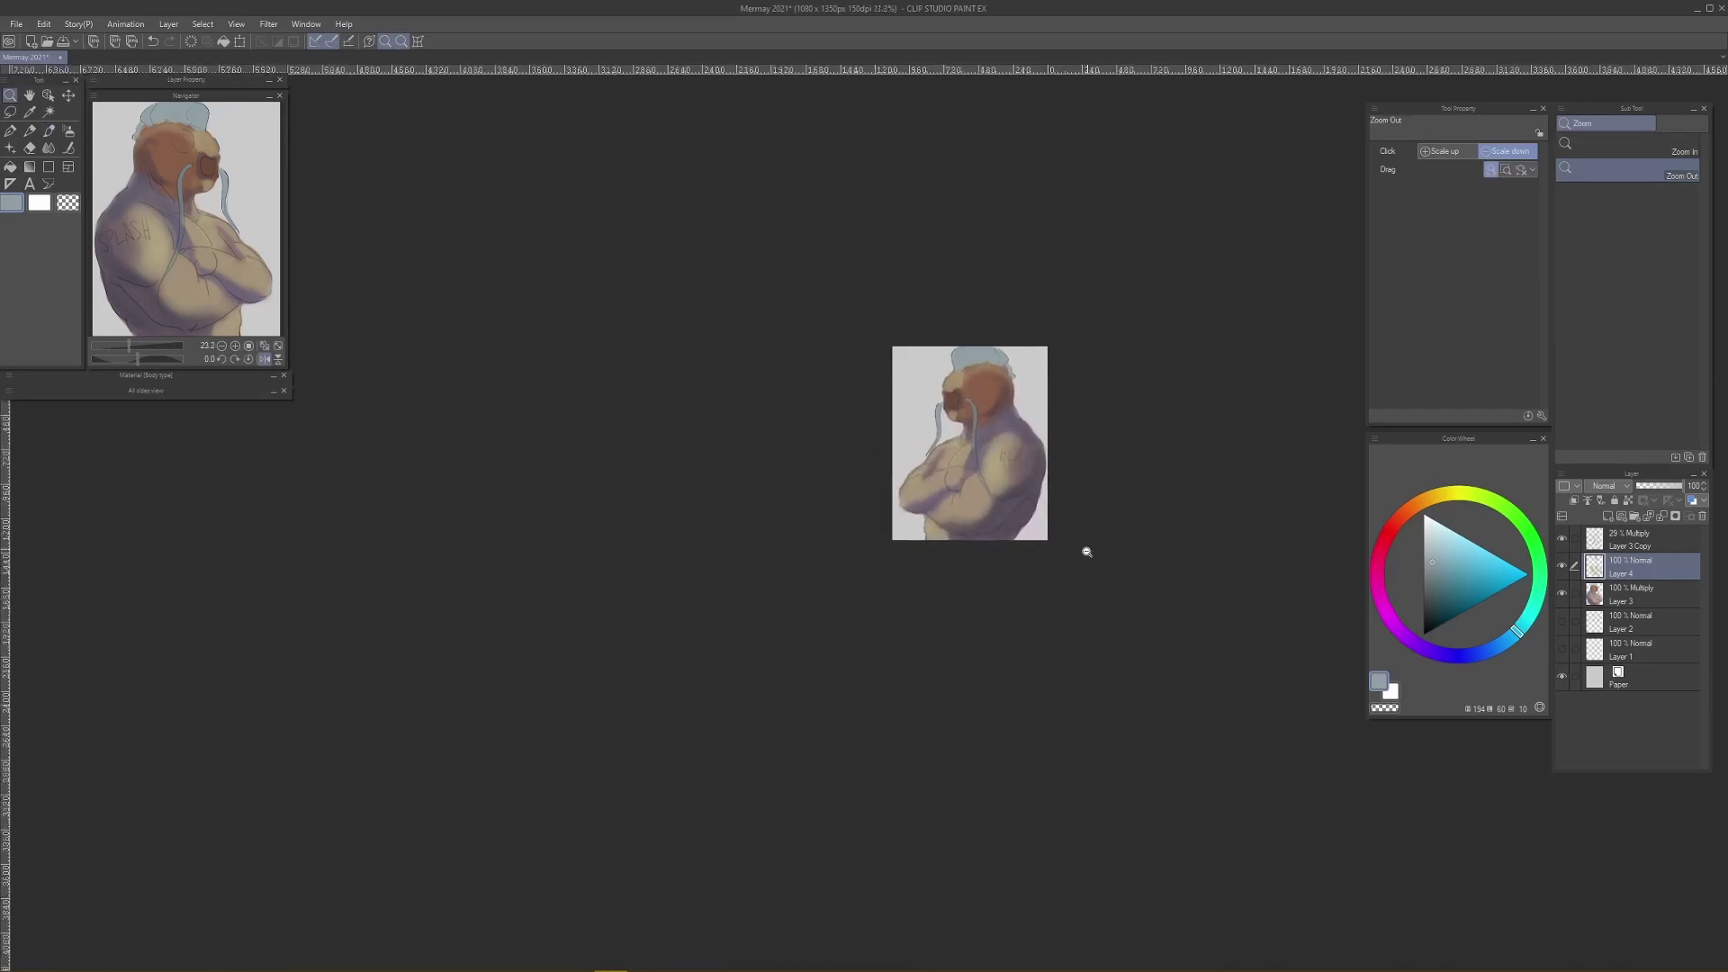
pyautogui.scroll(-1, 1086, 553)
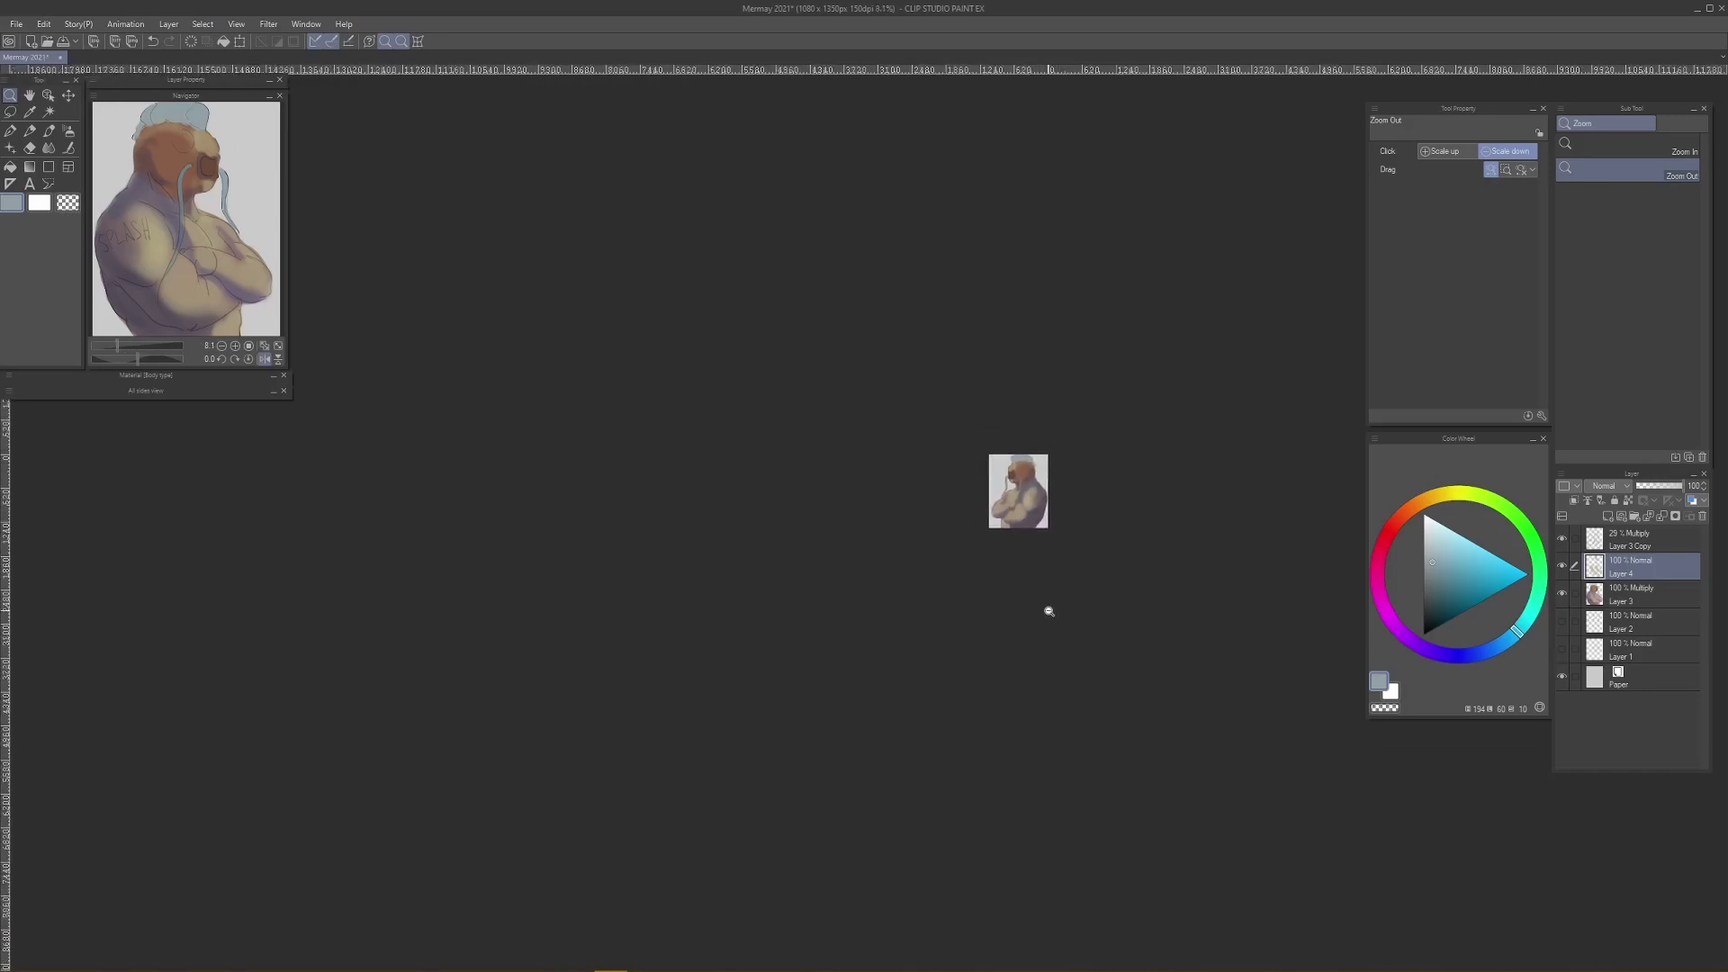
pyautogui.scroll(3, 1054, 609)
pyautogui.scroll(-1, 1092, 582)
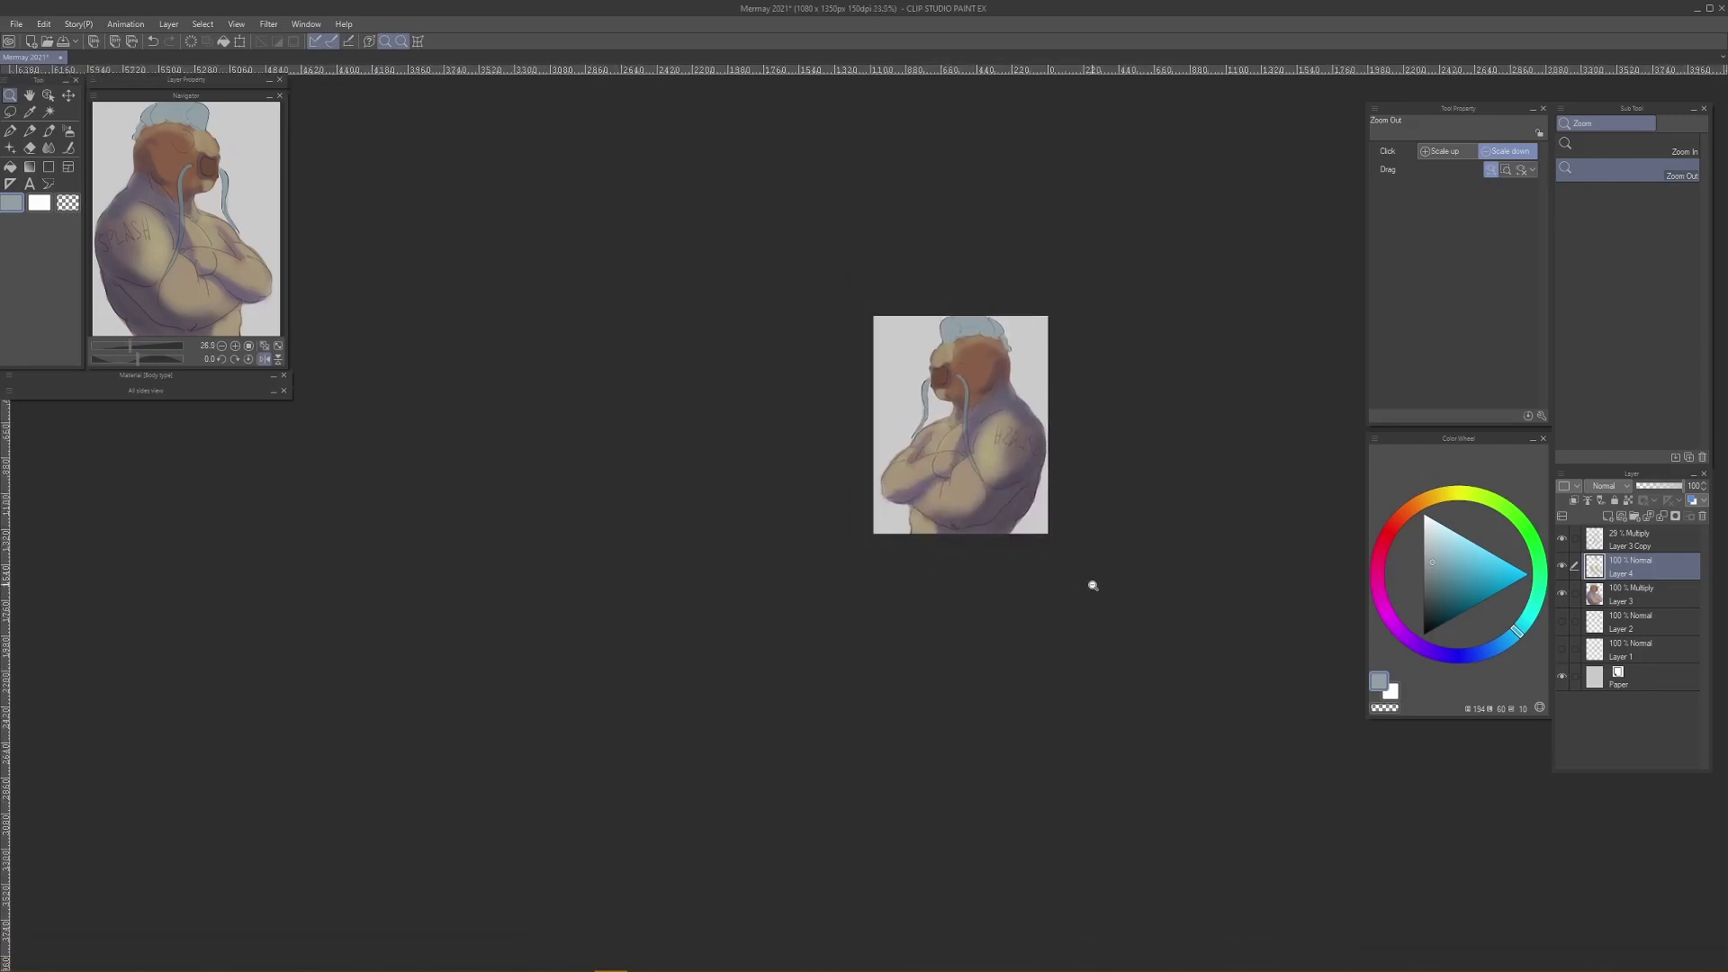
pyautogui.scroll(1, 1096, 625)
pyautogui.scroll(-1, 1095, 625)
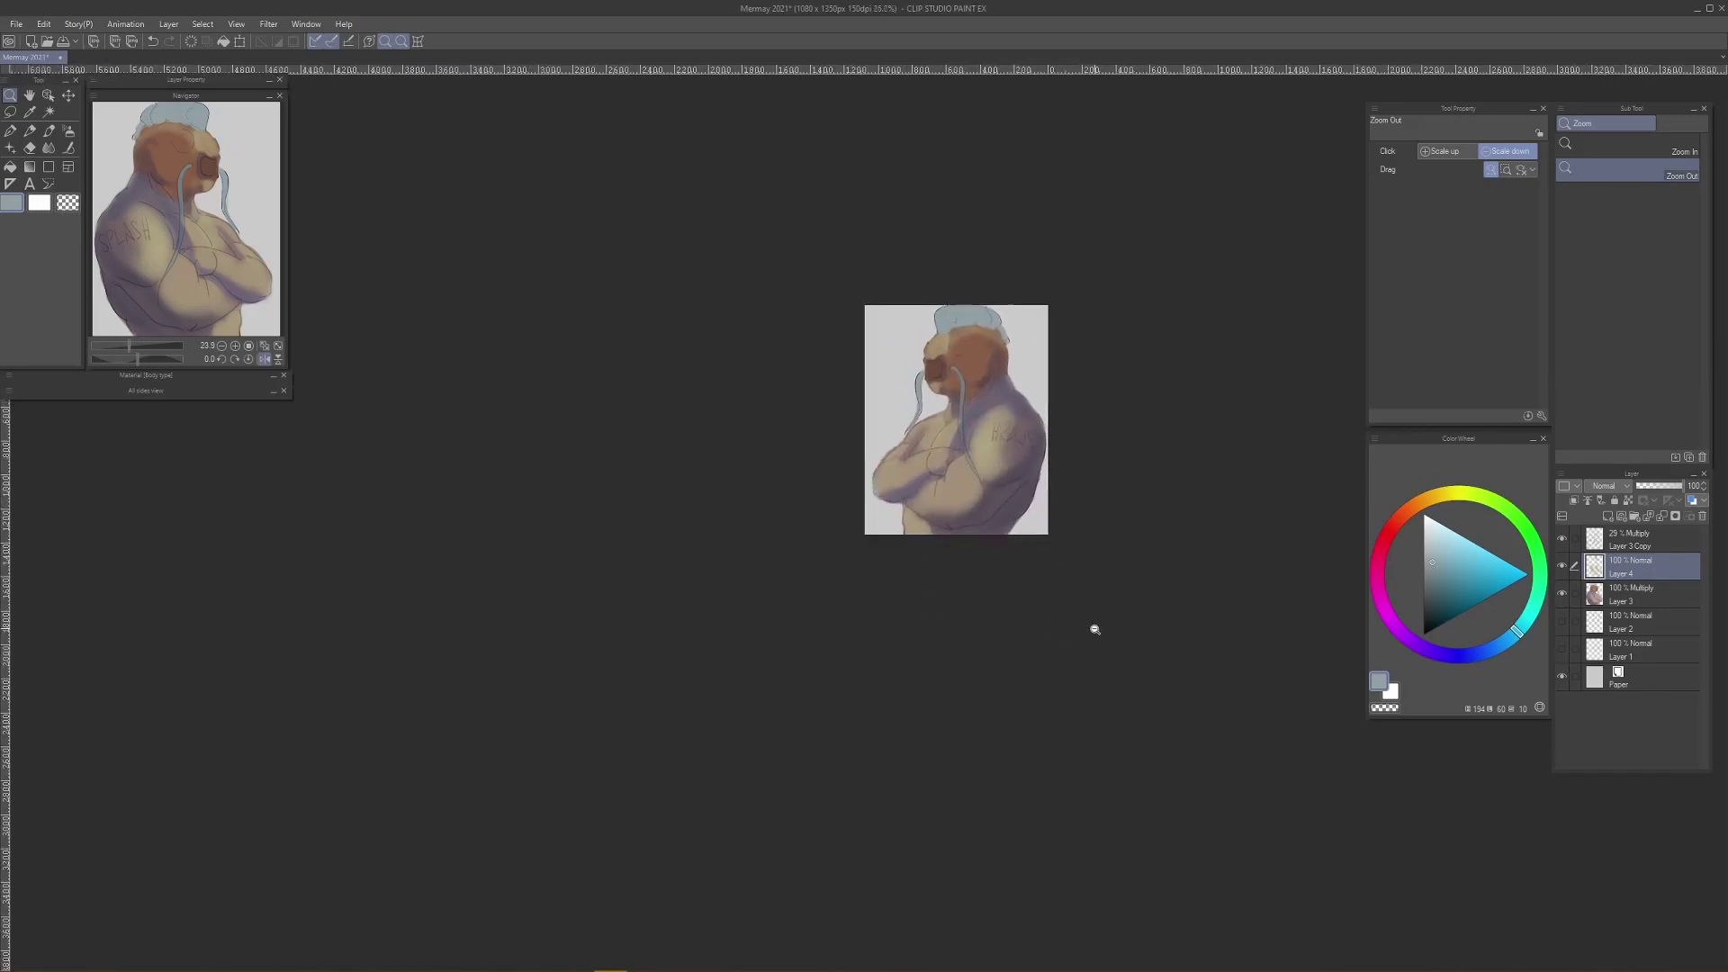
pyautogui.scroll(3, 1116, 612)
pyautogui.scroll(-3, 1116, 612)
pyautogui.scroll(1, 1084, 637)
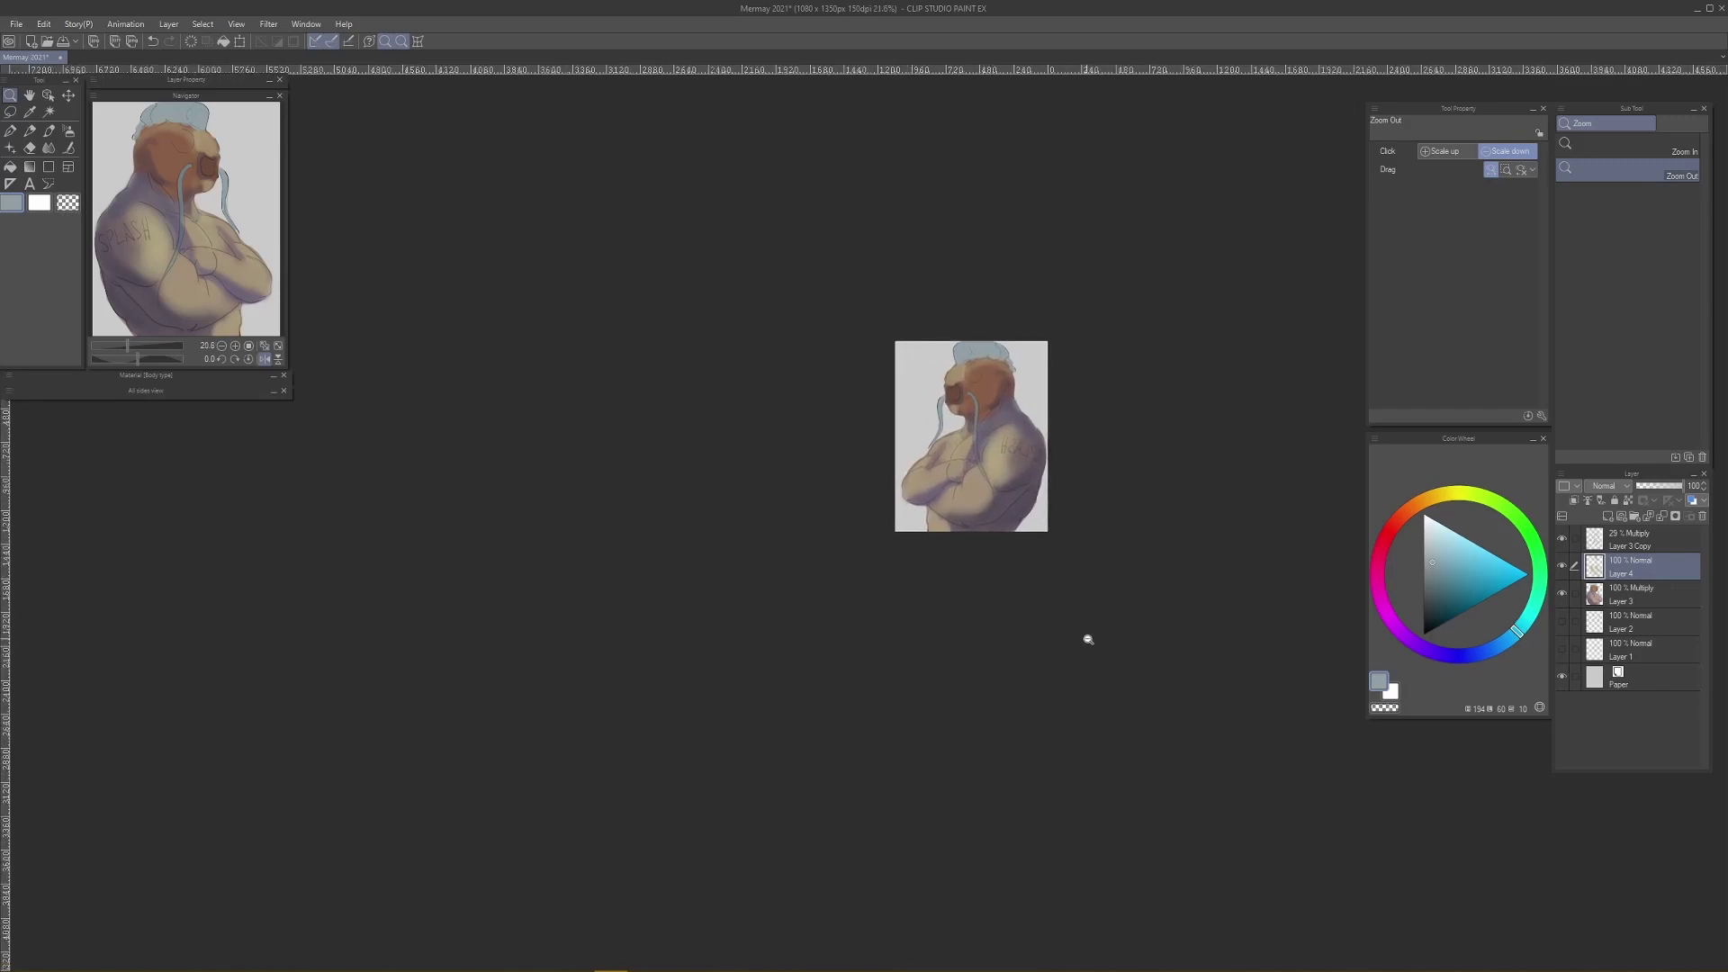
pyautogui.press('b')
pyautogui.press('h')
pyautogui.moveTo(969, 585); pyautogui.dragTo(1170, 605)
pyautogui.moveTo(1054, 401)
pyautogui.mouseDown()
pyautogui.moveTo(1087, 378)
pyautogui.moveTo(986, 486)
pyautogui.moveTo(980, 521)
pyautogui.moveTo(1095, 413)
pyautogui.moveTo(1004, 503)
pyautogui.moveTo(1046, 449)
pyautogui.mouseUp()
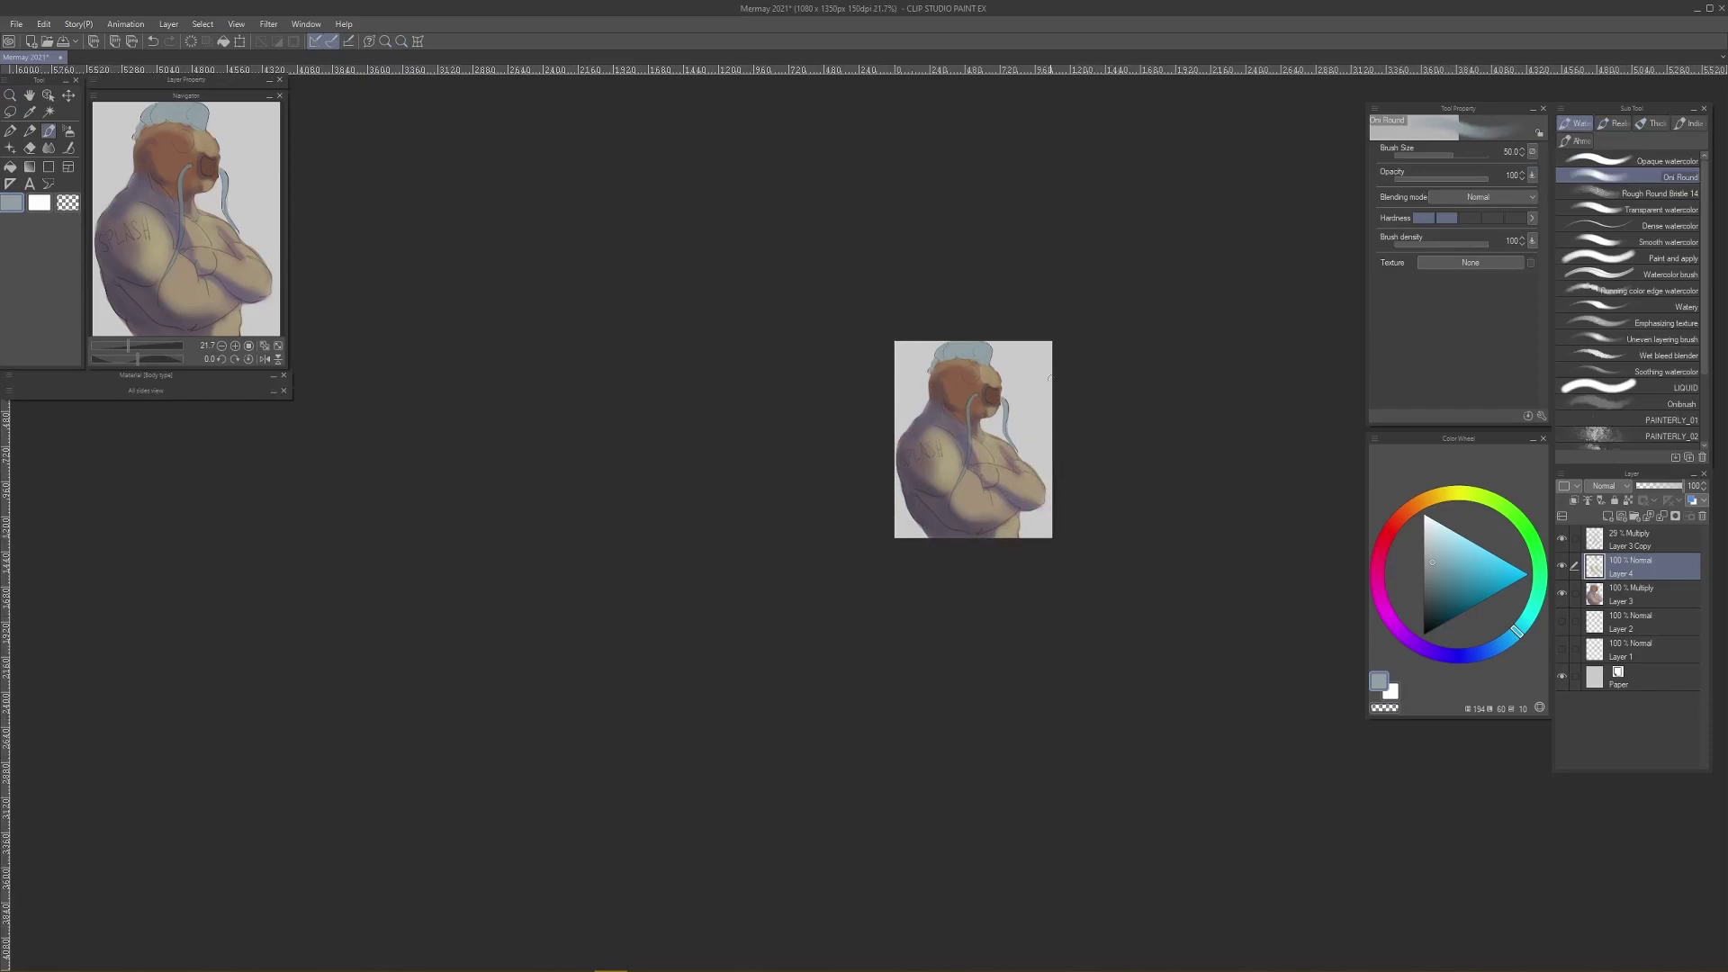
pyautogui.moveTo(1051, 405); pyautogui.dragTo(1059, 368)
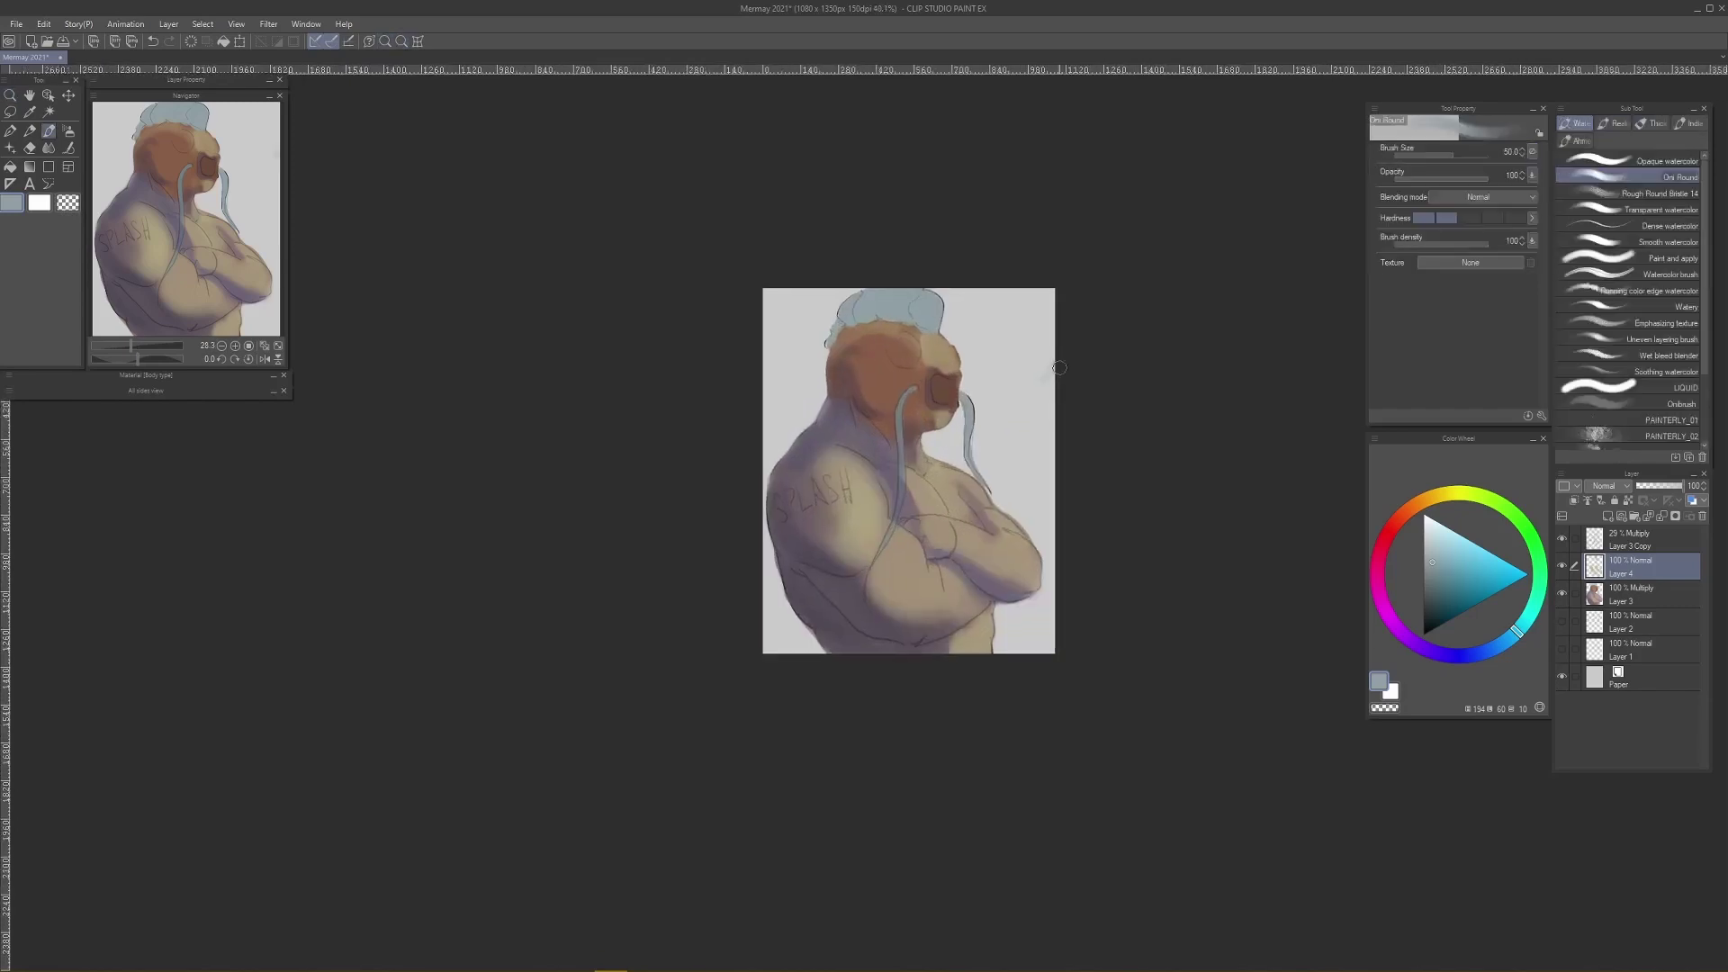
pyautogui.press('e')
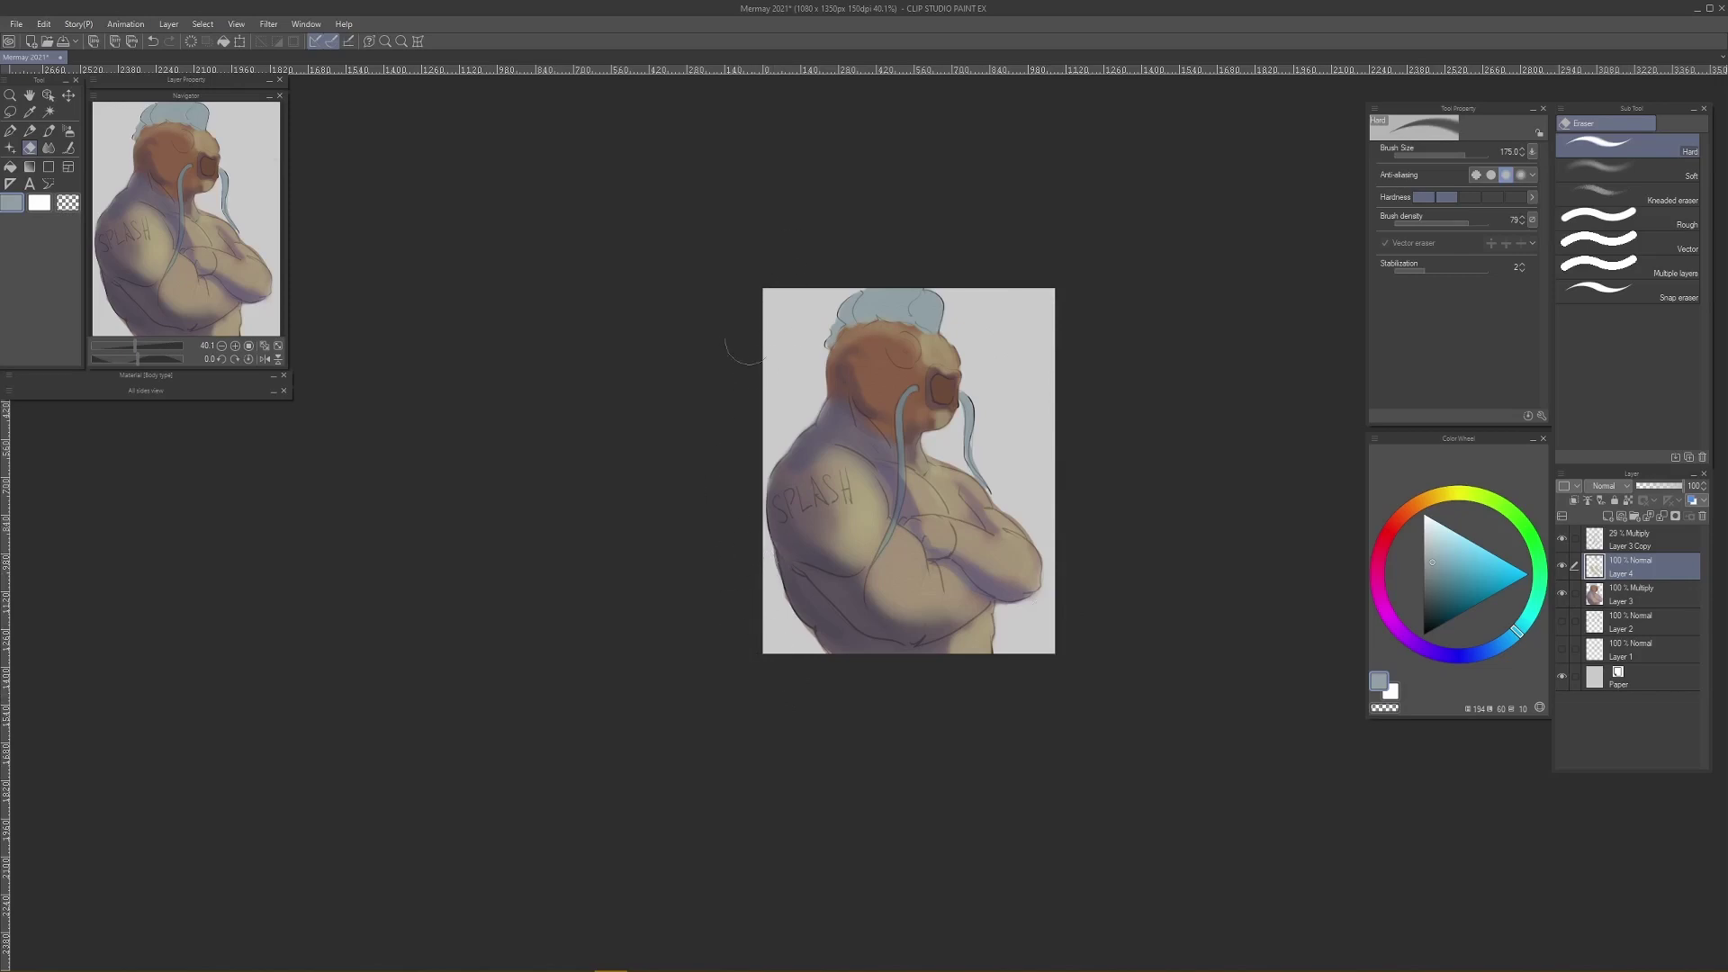
pyautogui.hotkey('alt', 'space')
pyautogui.moveTo(1043, 342); pyautogui.dragTo(1078, 334)
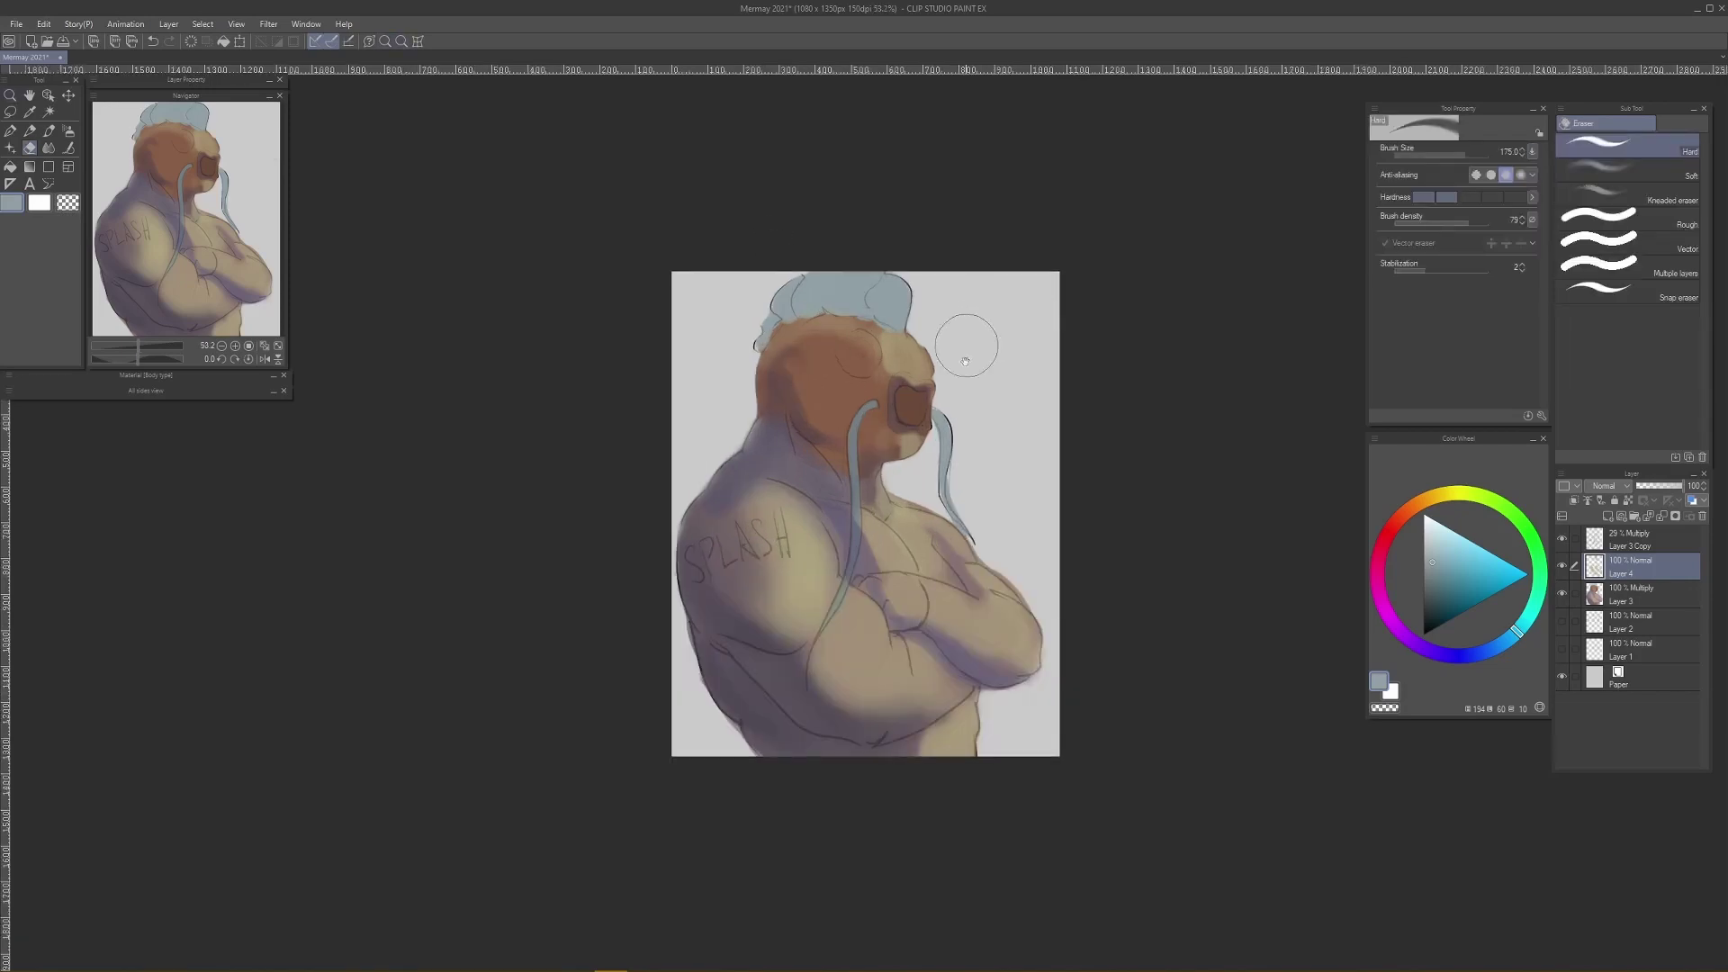
pyautogui.moveTo(909, 334); pyautogui.dragTo(1096, 377)
pyautogui.hotkey('alt', 'space')
pyautogui.press('space')
pyautogui.moveTo(956, 448); pyautogui.dragTo(1060, 436)
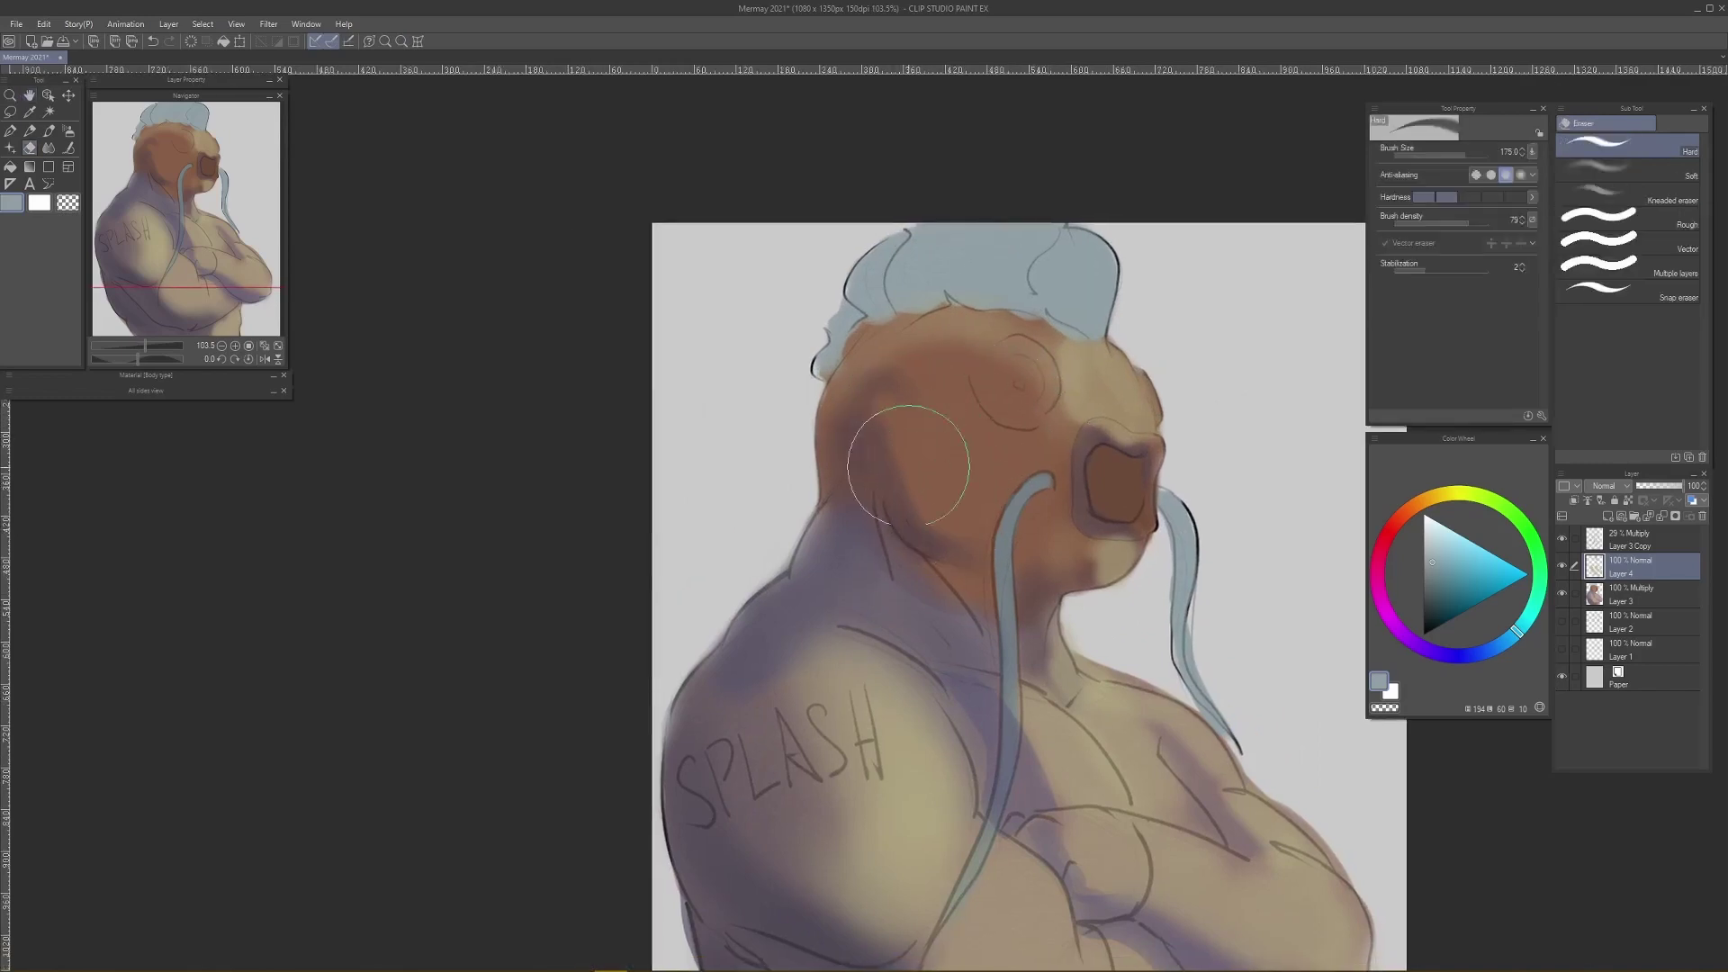
pyautogui.press('i')
pyautogui.click(938, 494)
pyautogui.press('b')
pyautogui.keyDown('alt'); pyautogui.click(1219, 343); pyautogui.keyUp('alt')
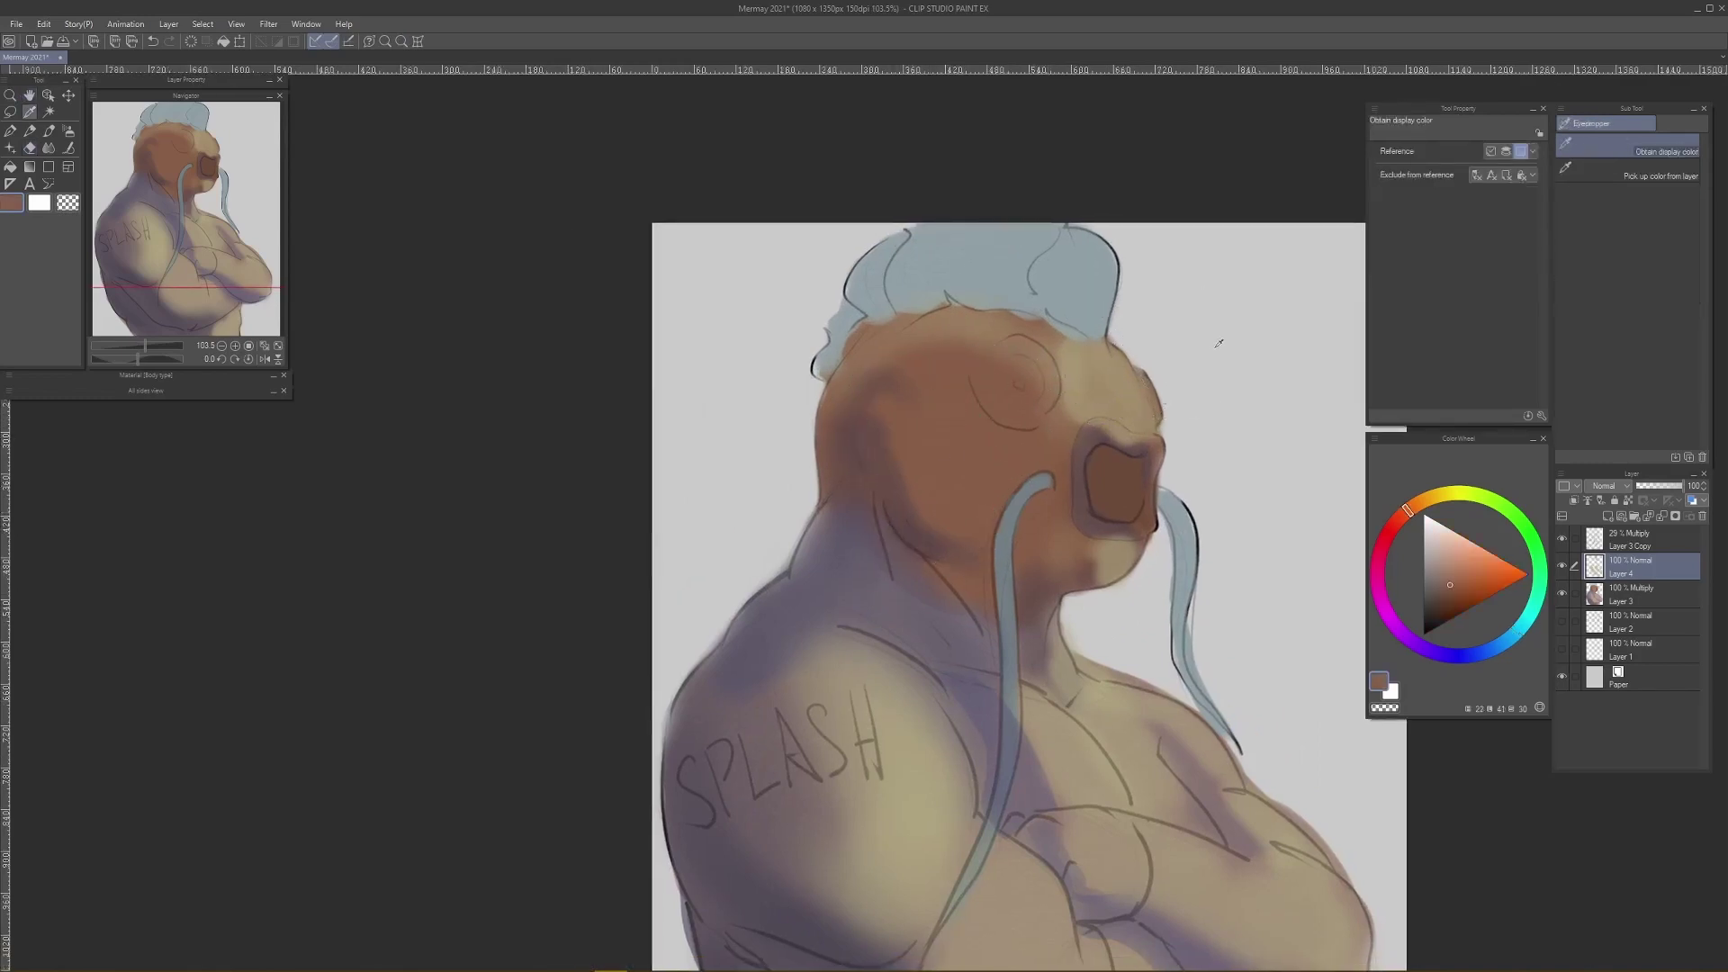
pyautogui.moveTo(1219, 343); pyautogui.dragTo(1180, 281)
pyautogui.press('e')
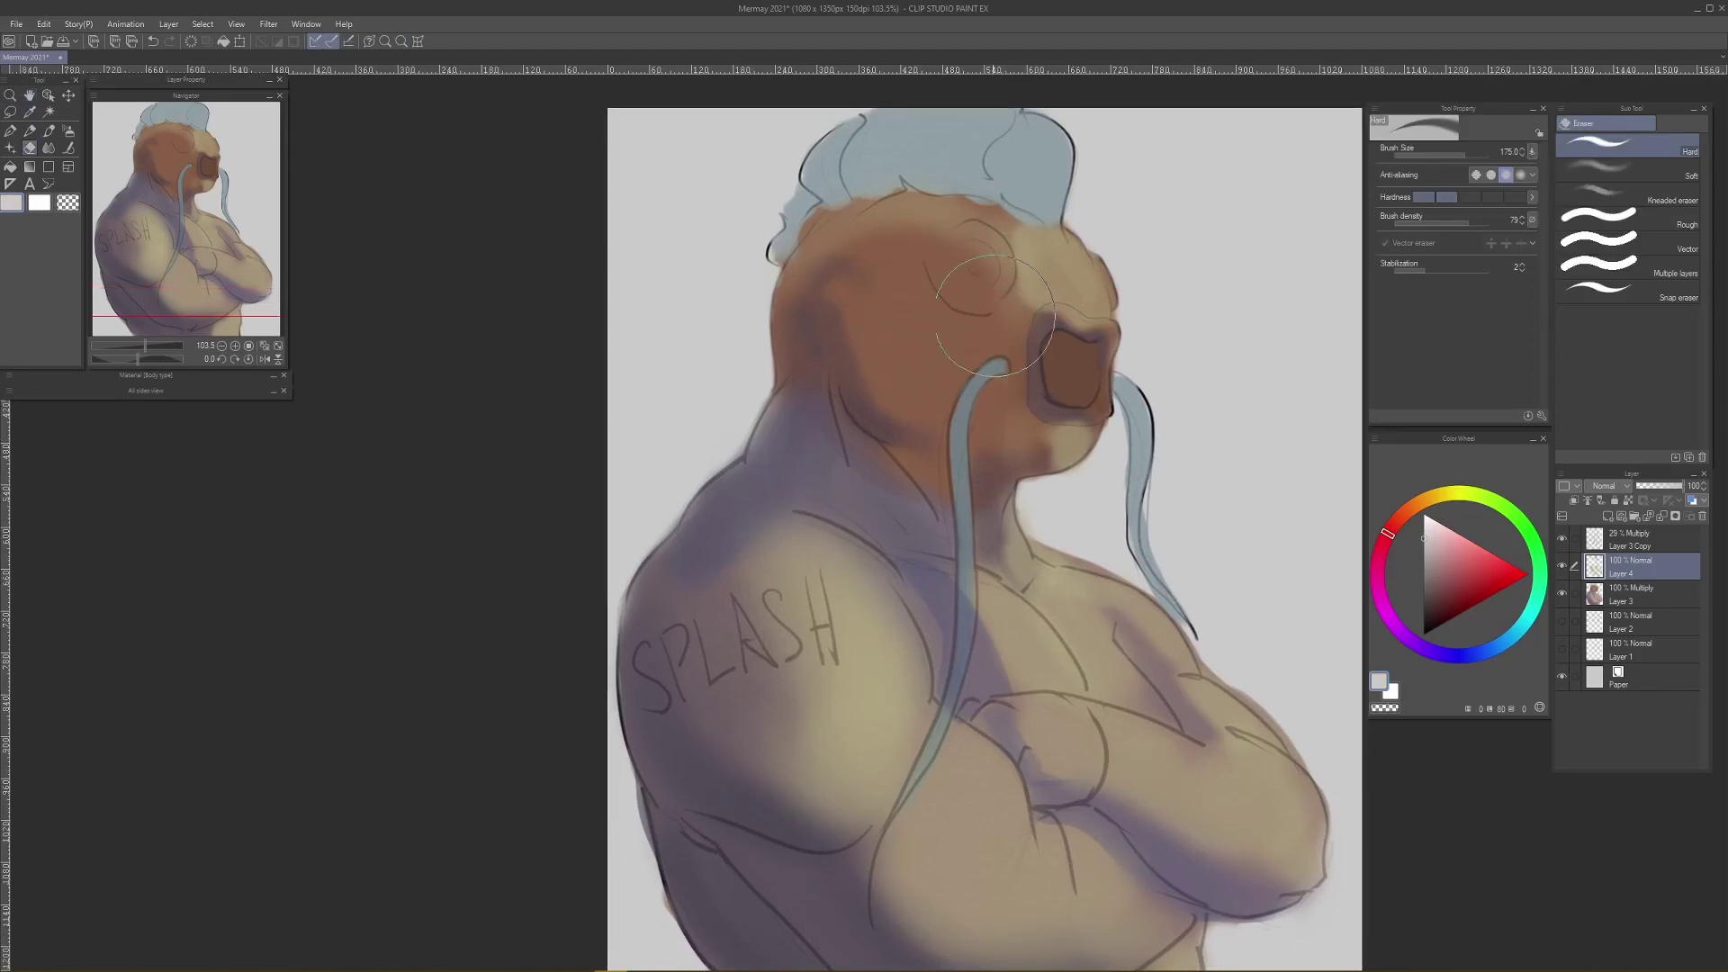
# Step: Make Layer 3 active for reworking the arm and try erasing along the shoulder's outer edge, undoing the stroke
pyautogui.press('space')
pyautogui.moveTo(1148, 361); pyautogui.dragTo(1153, 213)
pyautogui.moveTo(1016, 405); pyautogui.dragTo(1032, 308)
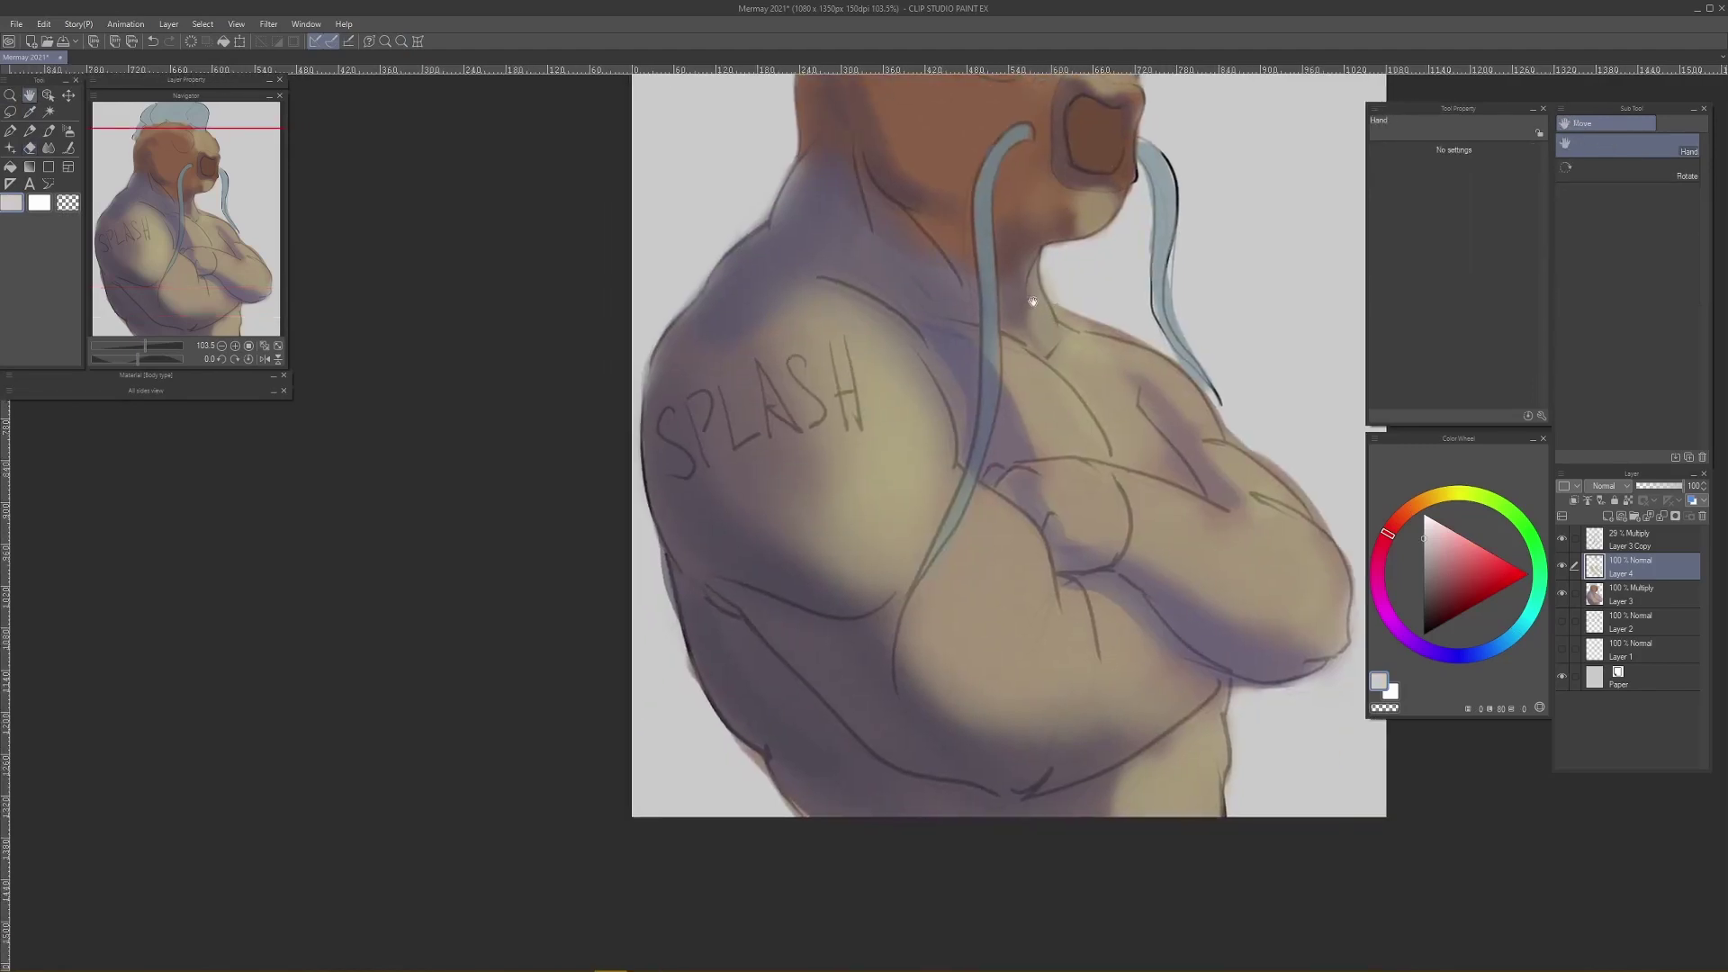
pyautogui.click(1429, 515)
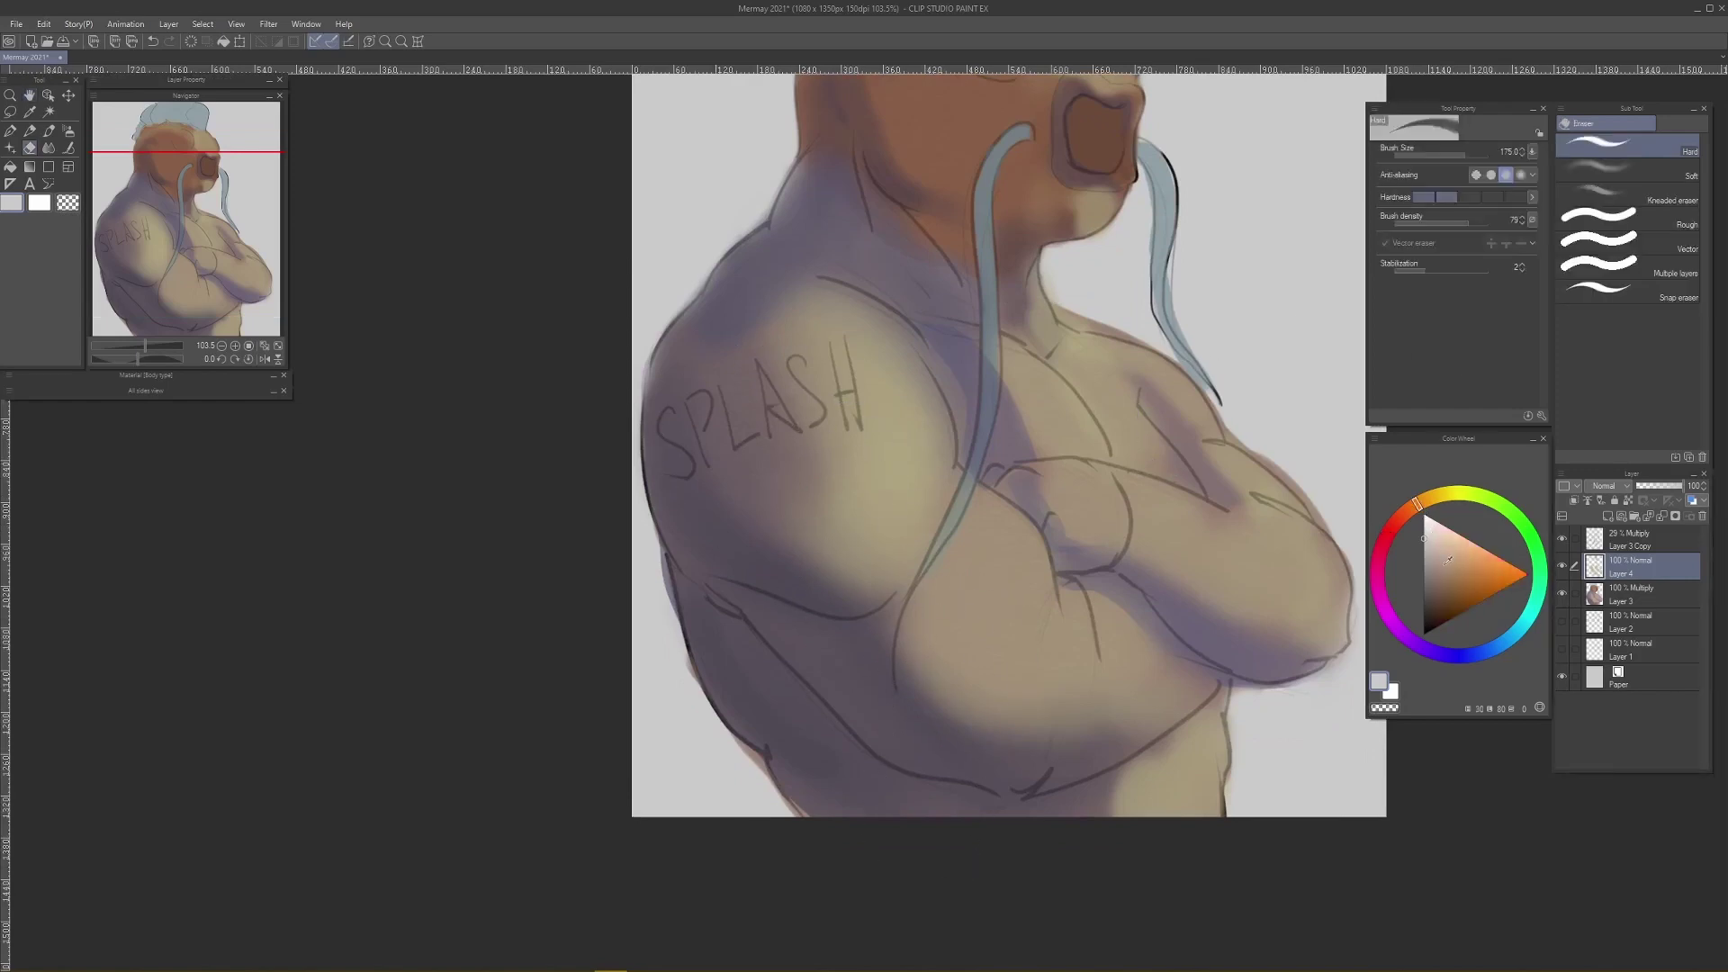
pyautogui.click(1629, 597)
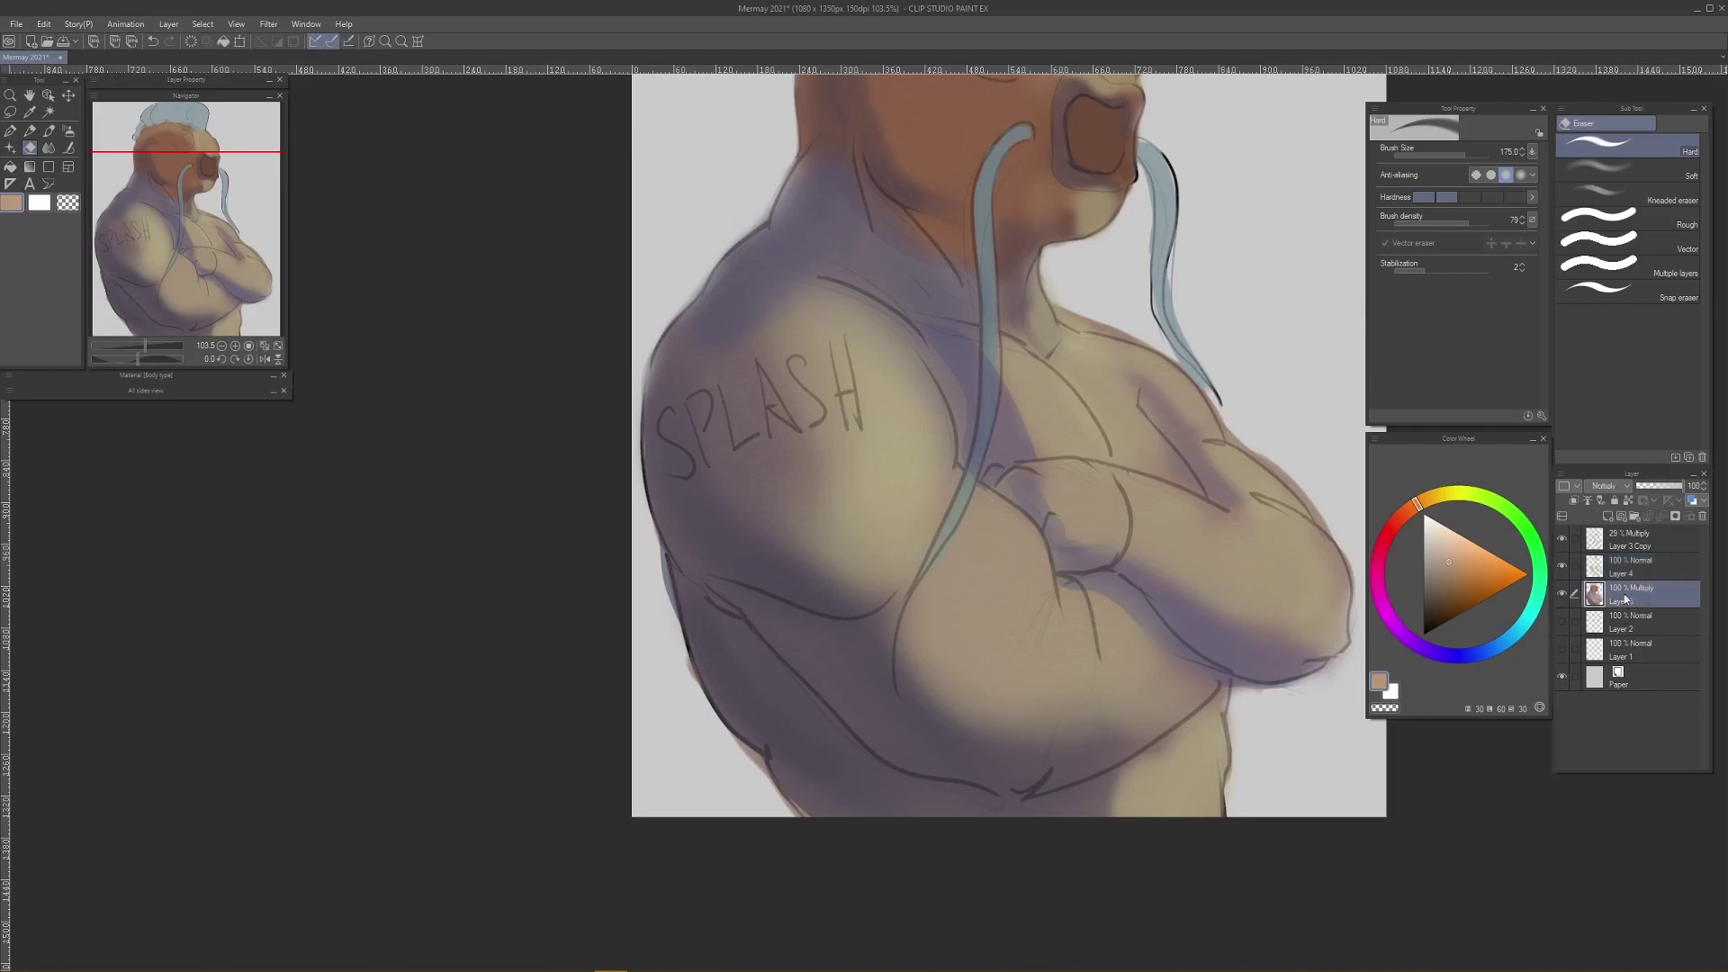
pyautogui.click(1625, 579)
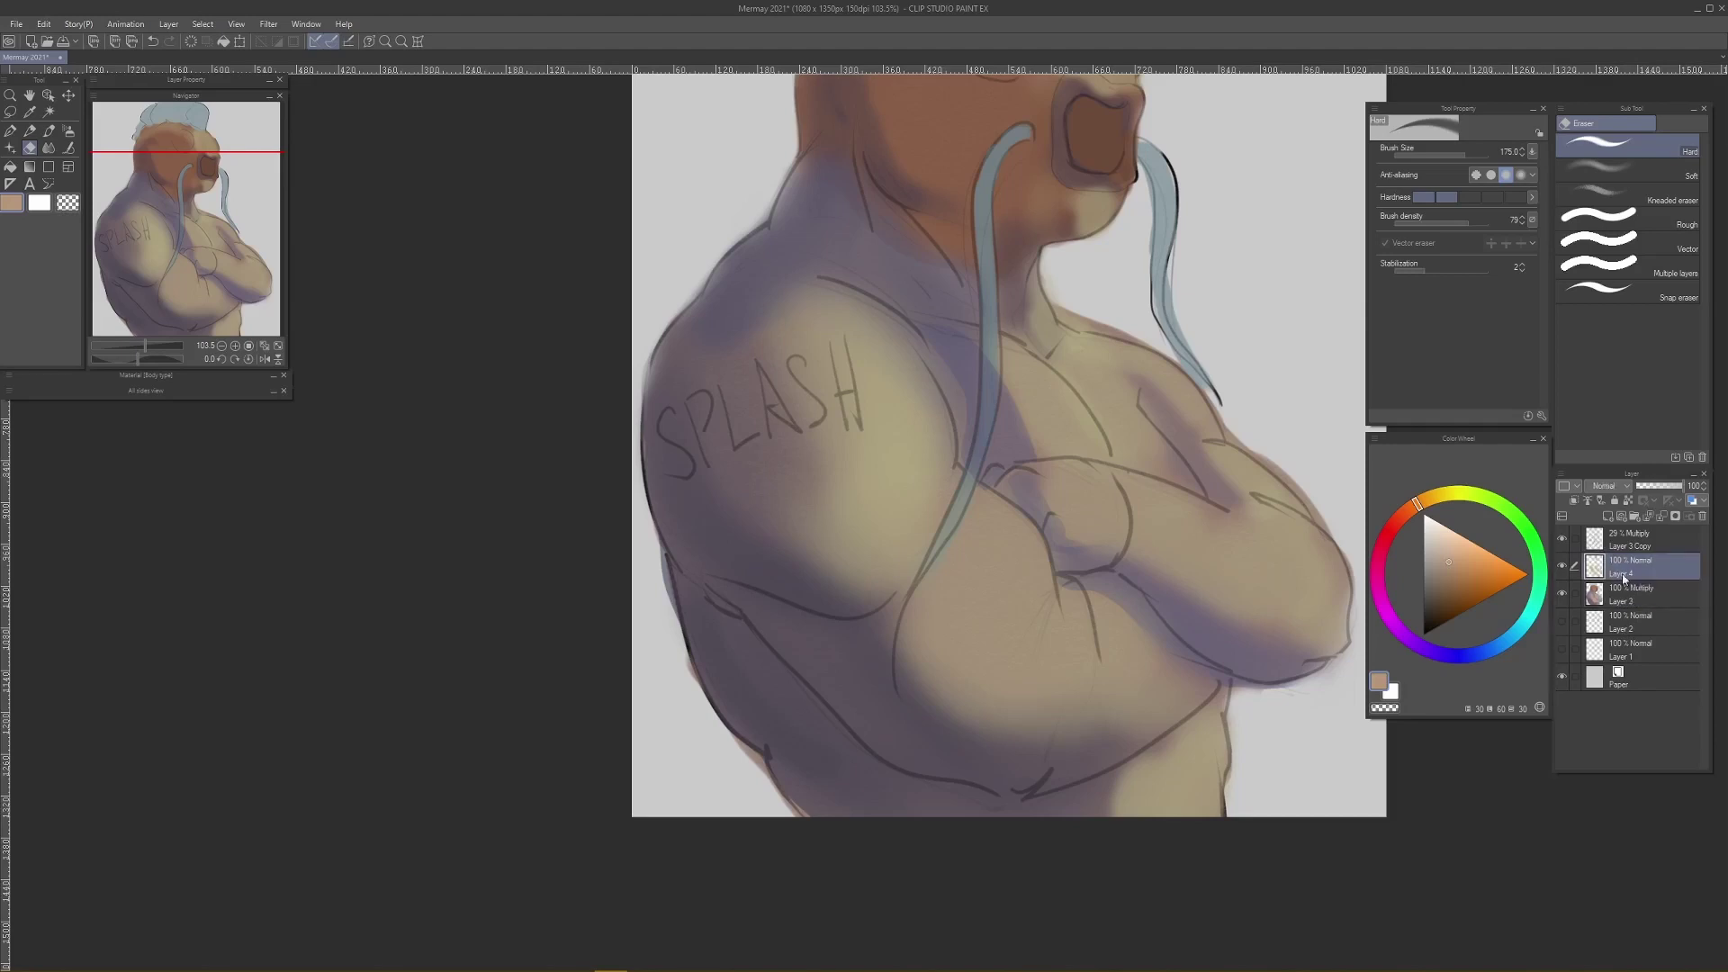
pyautogui.click(1631, 597)
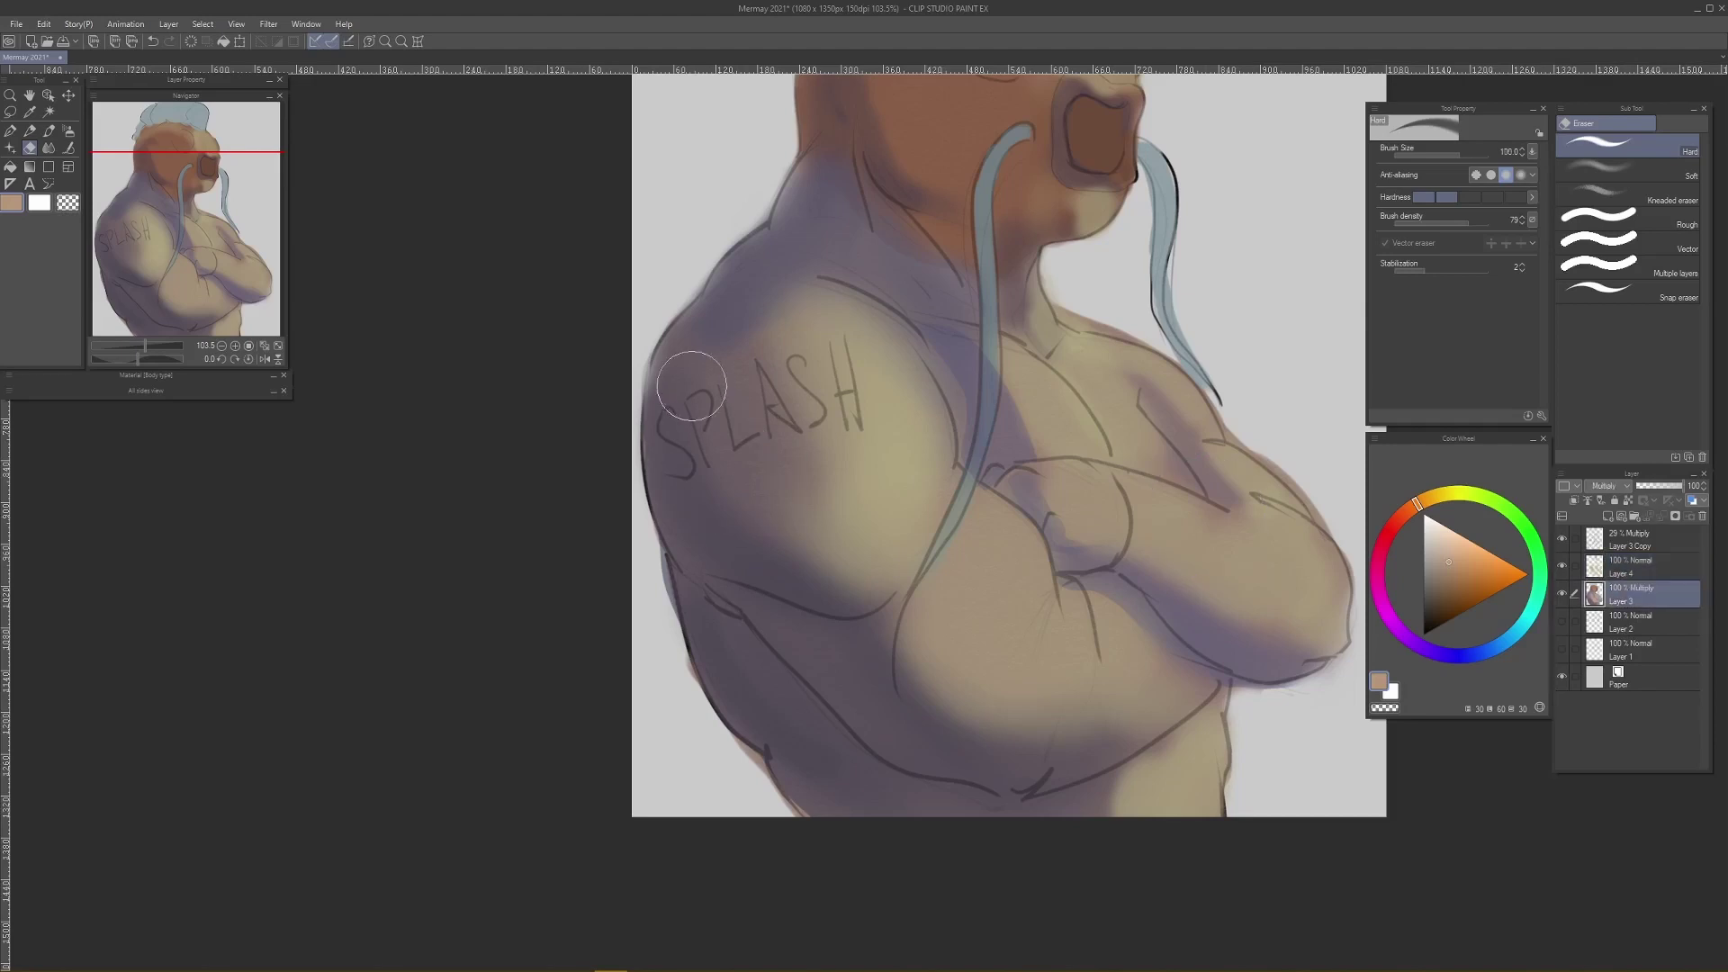
pyautogui.moveTo(689, 356); pyautogui.dragTo(681, 506)
pyautogui.hotkey('ctrl', 'z')
# Step: Paint a thin dark purple crease beneath the deltoid on Layer 3 with the Oni Round brush at size 12.5
pyautogui.press('b')
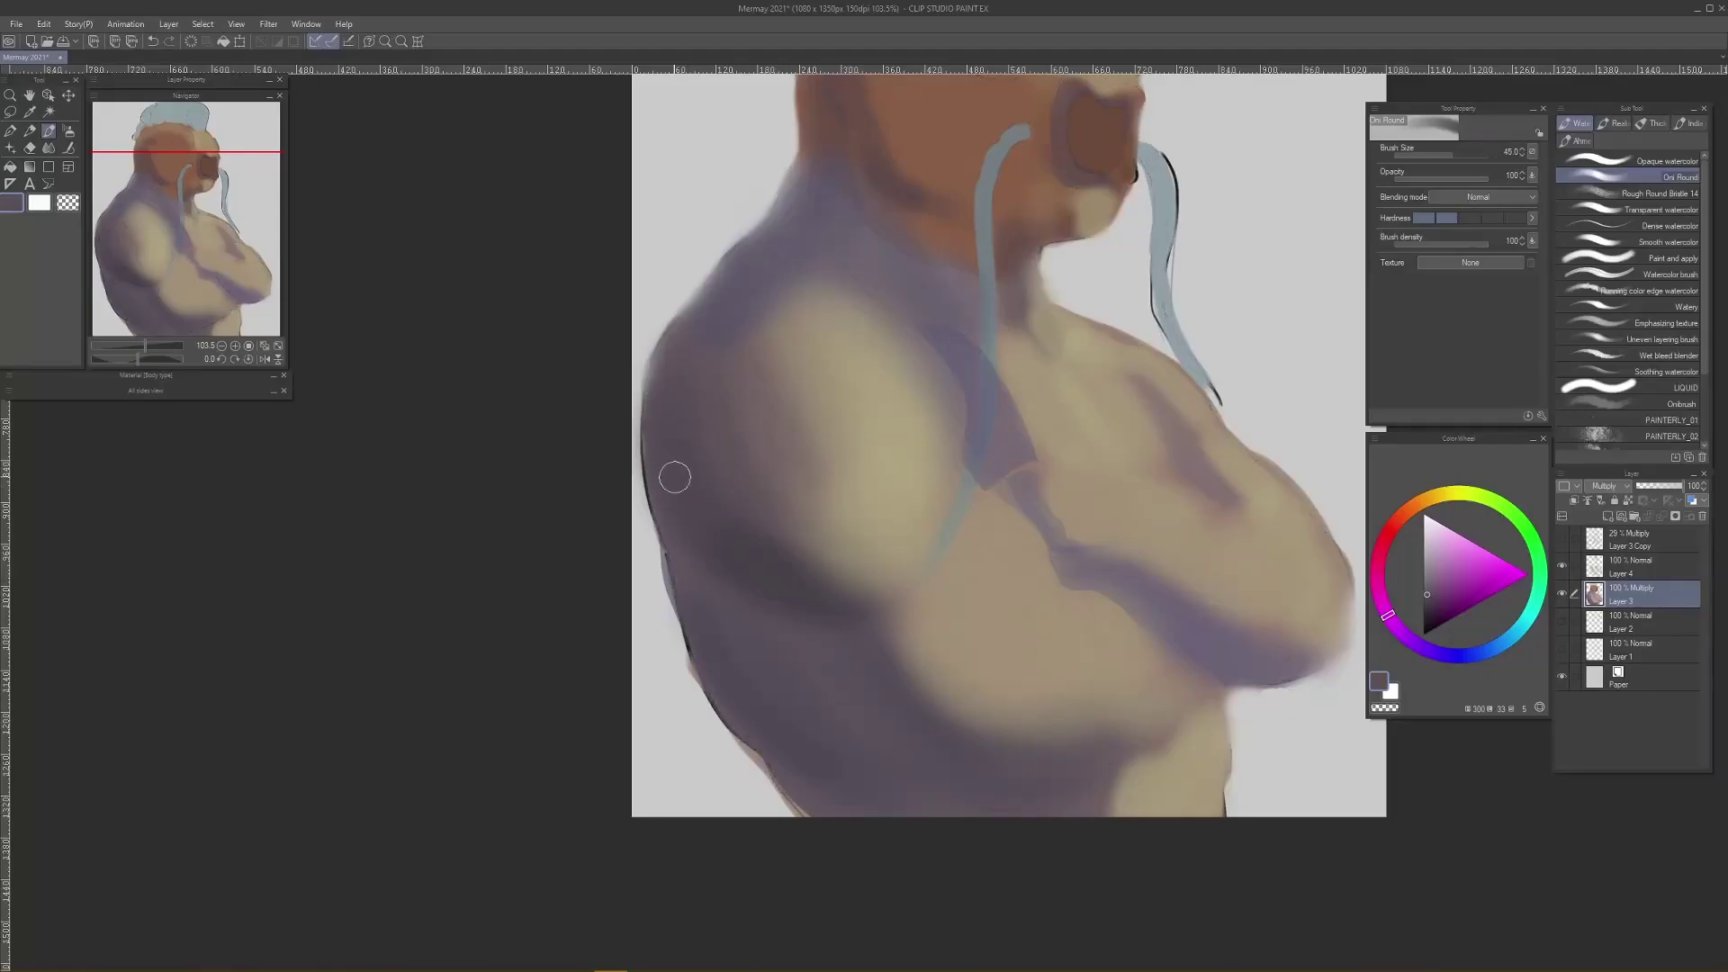
pyautogui.click(1432, 609)
pyautogui.press('[')
pyautogui.press('[')
pyautogui.press('[')
pyautogui.press('[')
pyautogui.press('[')
pyautogui.moveTo(796, 595); pyautogui.dragTo(685, 539)
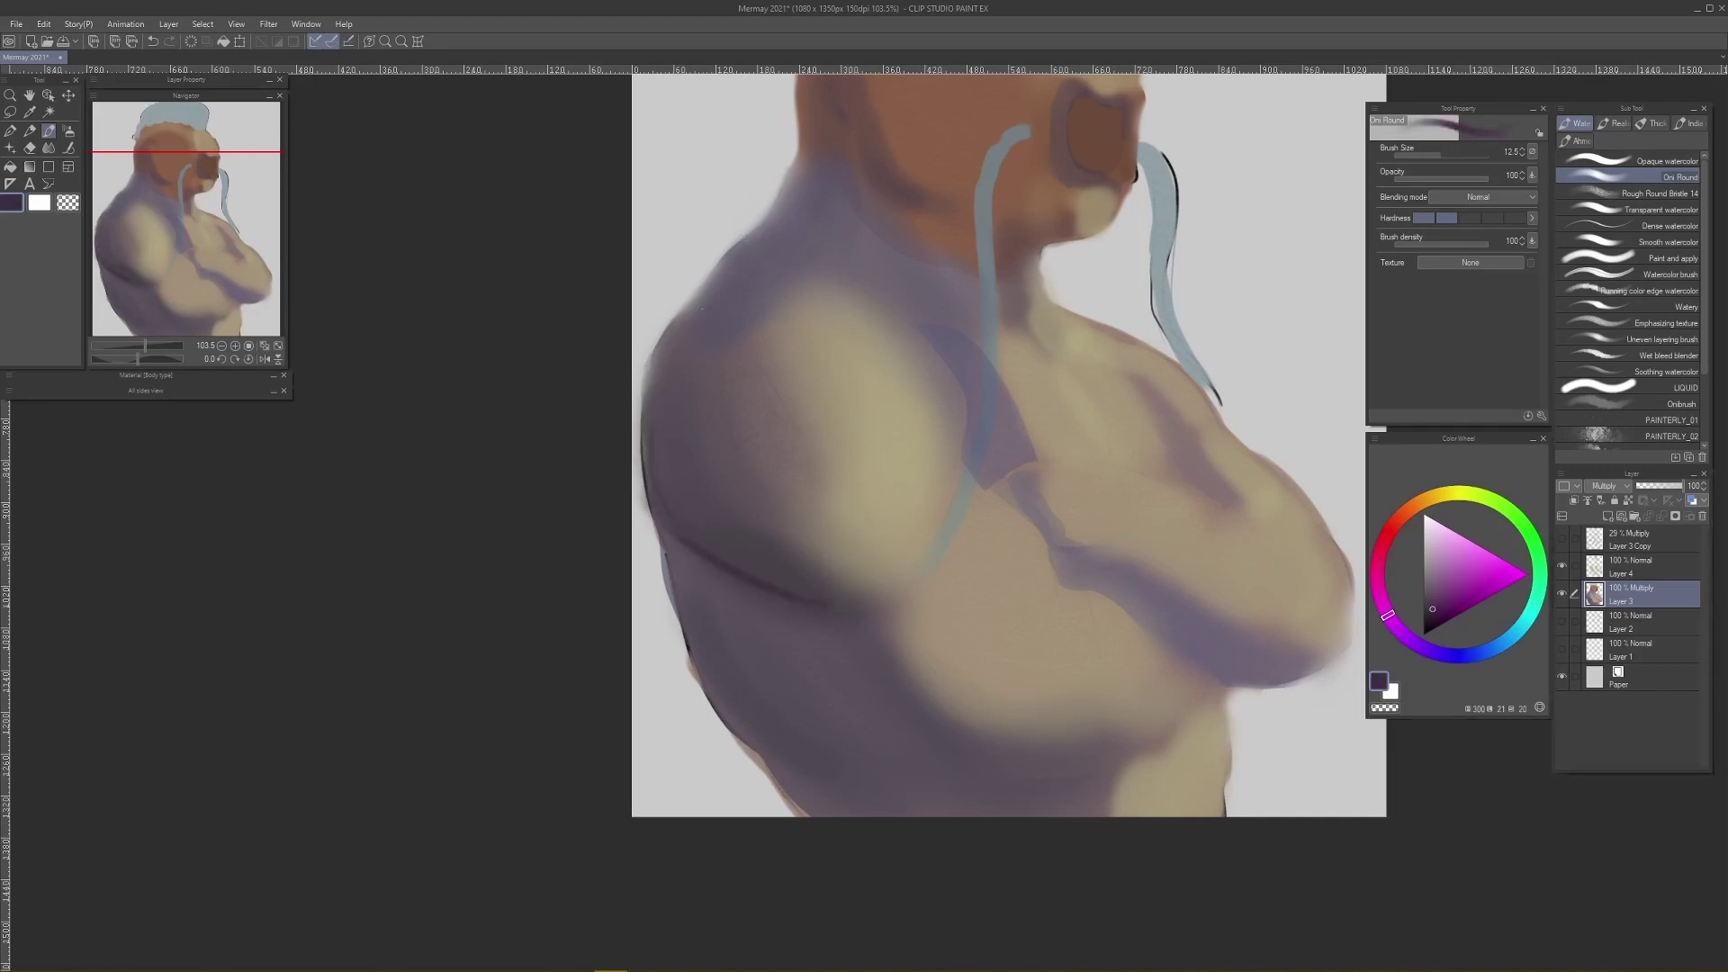
# Step: Build up a dark purple shadow over the lower outer part of the deltoid with a larger brush
pyautogui.press(']')
pyautogui.press(']')
pyautogui.press(']')
pyautogui.press(']')
pyautogui.press(']')
pyautogui.press(']')
pyautogui.moveTo(839, 618)
pyautogui.mouseDown()
pyautogui.moveTo(756, 585)
pyautogui.moveTo(752, 504)
pyautogui.mouseUp()
# Step: Extend the dark purple shadow from the deltoid into the upper arm with a size 250 brush and blur it
pyautogui.press(']')
pyautogui.press(']')
pyautogui.press(']')
pyautogui.press(']')
pyautogui.press(']')
pyautogui.press(']')
pyautogui.press(']')
pyautogui.press(']')
pyautogui.press(']')
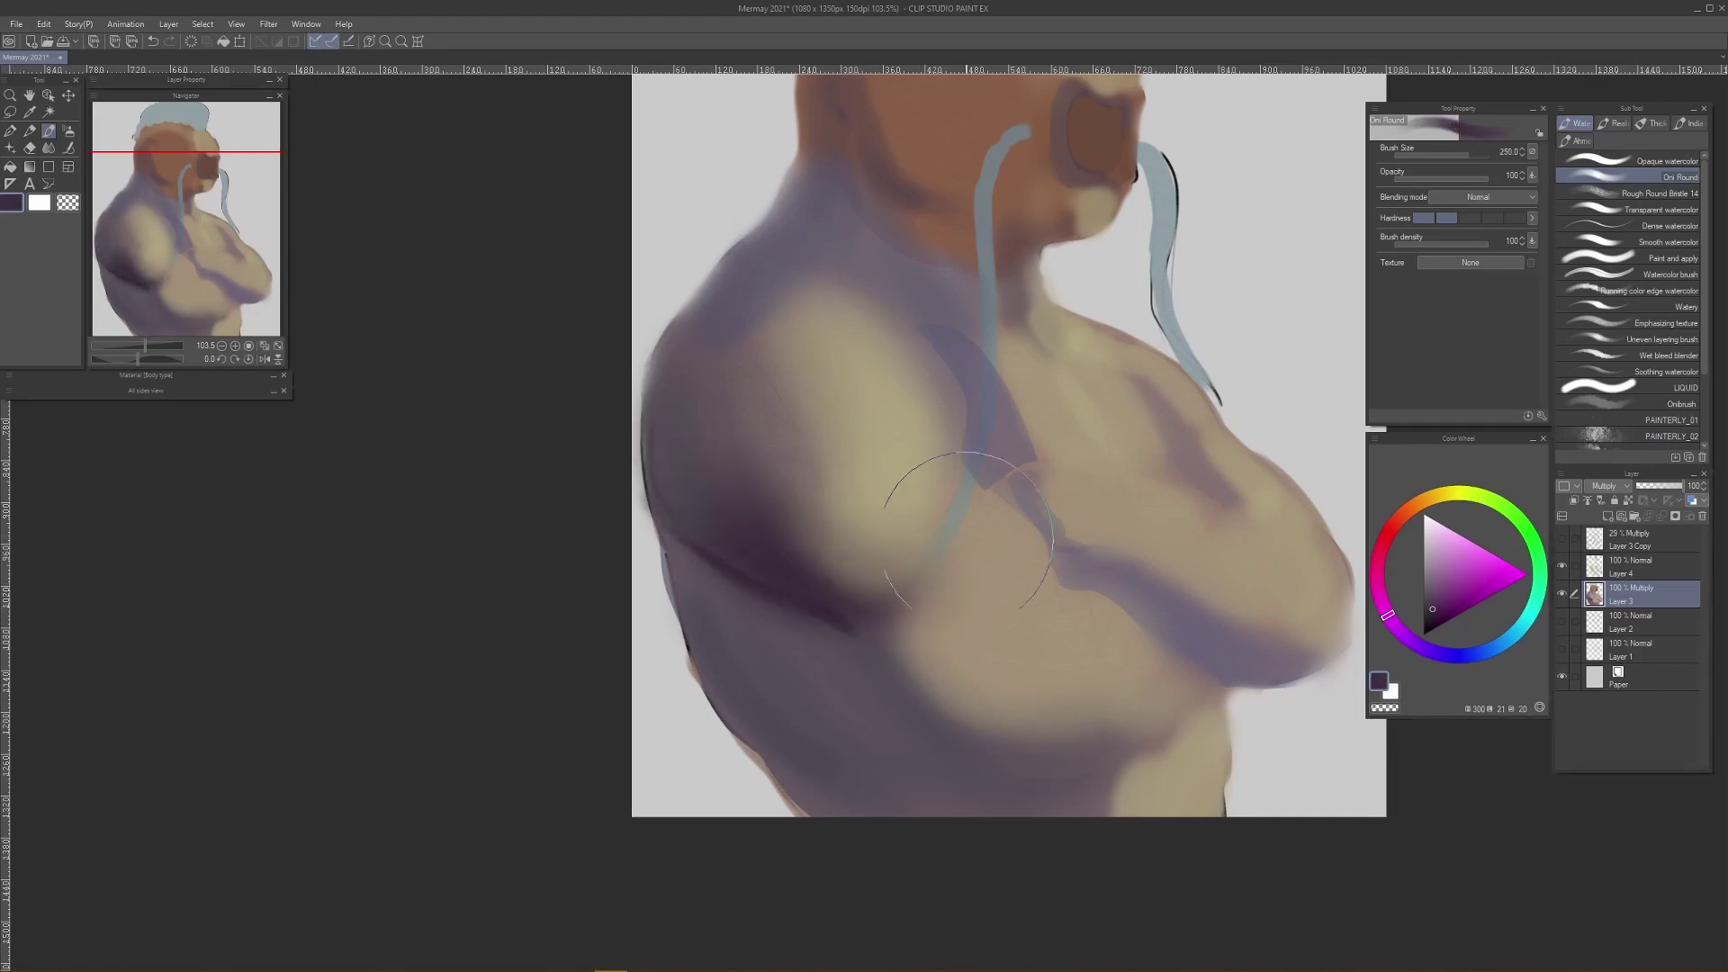
pyautogui.press('j')
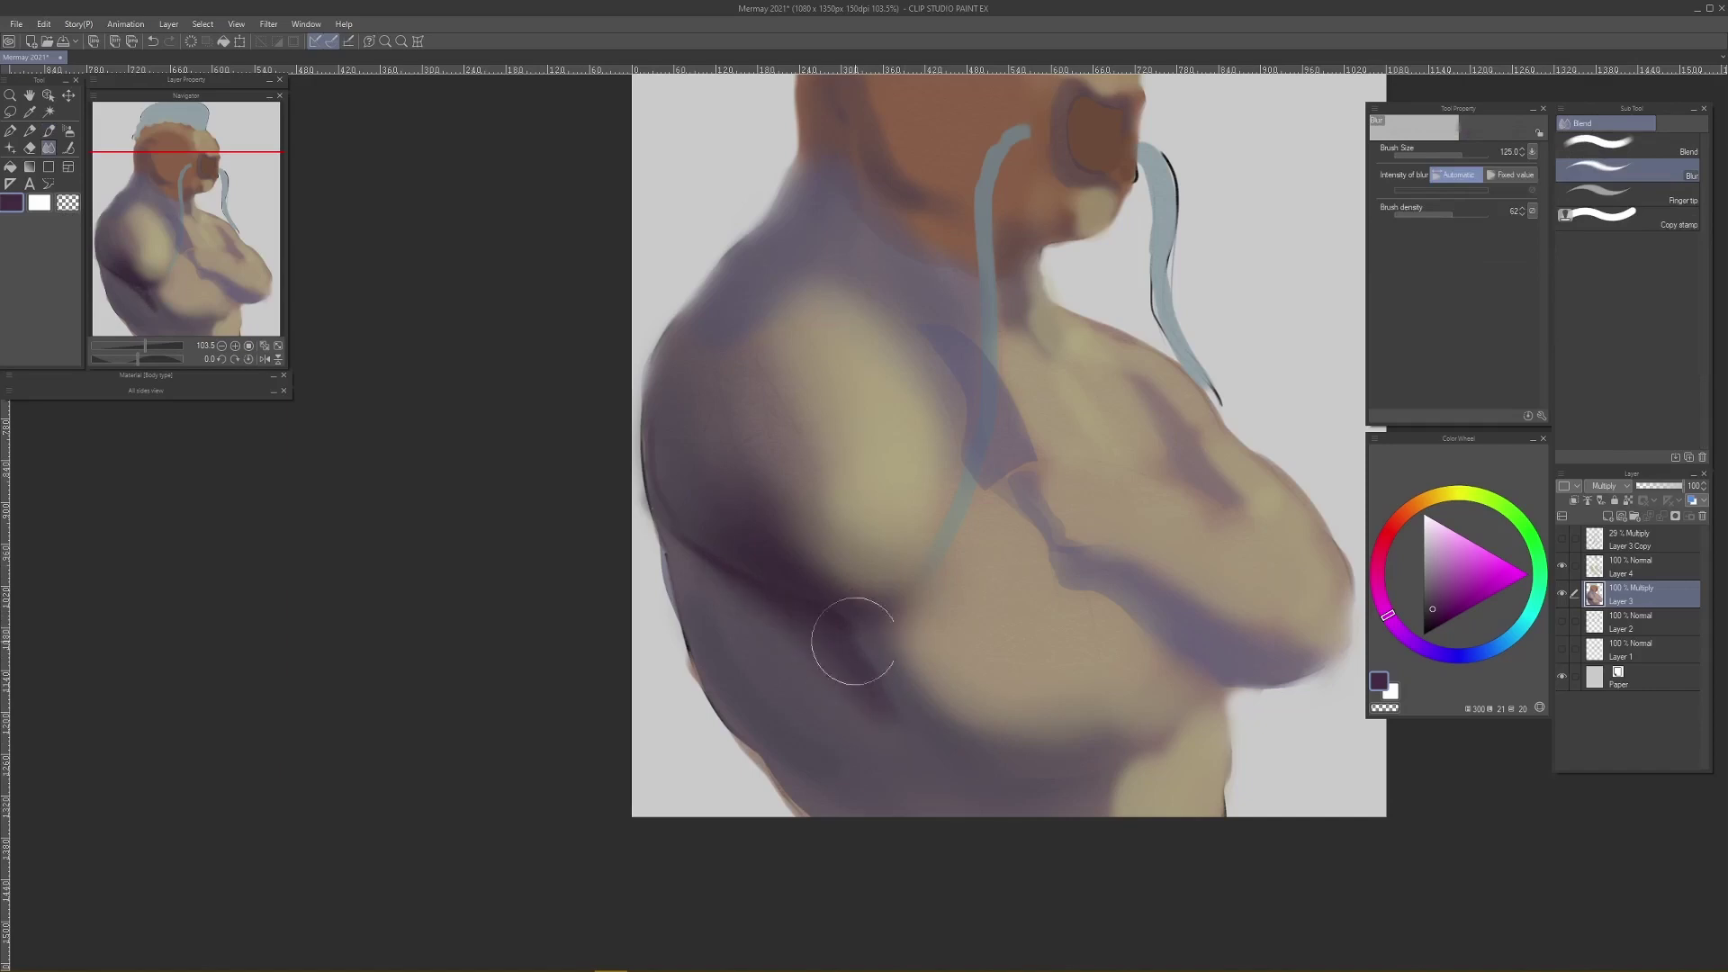
pyautogui.moveTo(1131, 335); pyautogui.dragTo(1044, 360)
# Step: Deepen the deltoid shadow with its sampled purple and reduce the Blur brush to size 60
pyautogui.keyDown('alt'); pyautogui.click(790, 494); pyautogui.keyUp('alt')
pyautogui.press('b')
pyautogui.moveTo(792, 515)
pyautogui.mouseDown()
pyautogui.moveTo(926, 675)
pyautogui.moveTo(779, 520)
pyautogui.mouseUp()
pyautogui.press('j')
pyautogui.scroll(-4, 995, 529)
pyautogui.press('[')
pyautogui.press('[')
pyautogui.press('[')
pyautogui.press('[')
pyautogui.press('[')
pyautogui.press('[')
pyautogui.press('[')
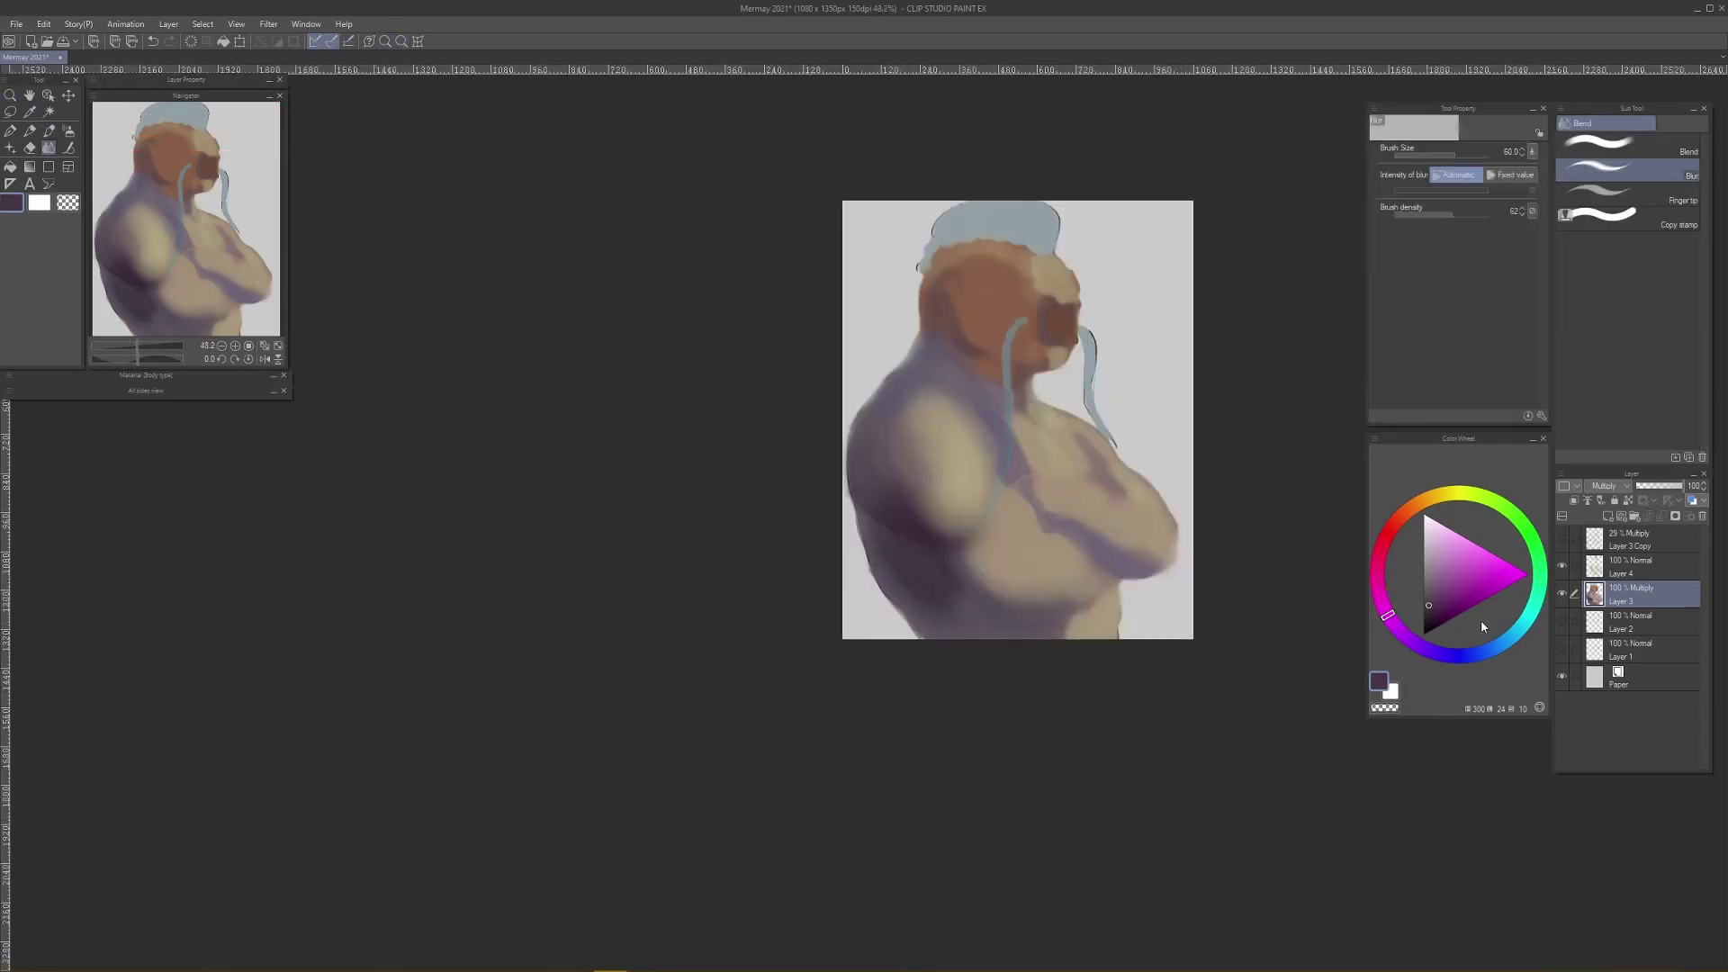
# Step: Show the Layer 3 Copy linework, try a lower opacity on it, undo that change, and make Layer 3 active again
pyautogui.click(1563, 539)
pyautogui.click(1647, 486)
pyautogui.hotkey('ctrl', 'z')
pyautogui.click(1643, 540)
pyautogui.click(1642, 486)
pyautogui.scroll(2, 1053, 511)
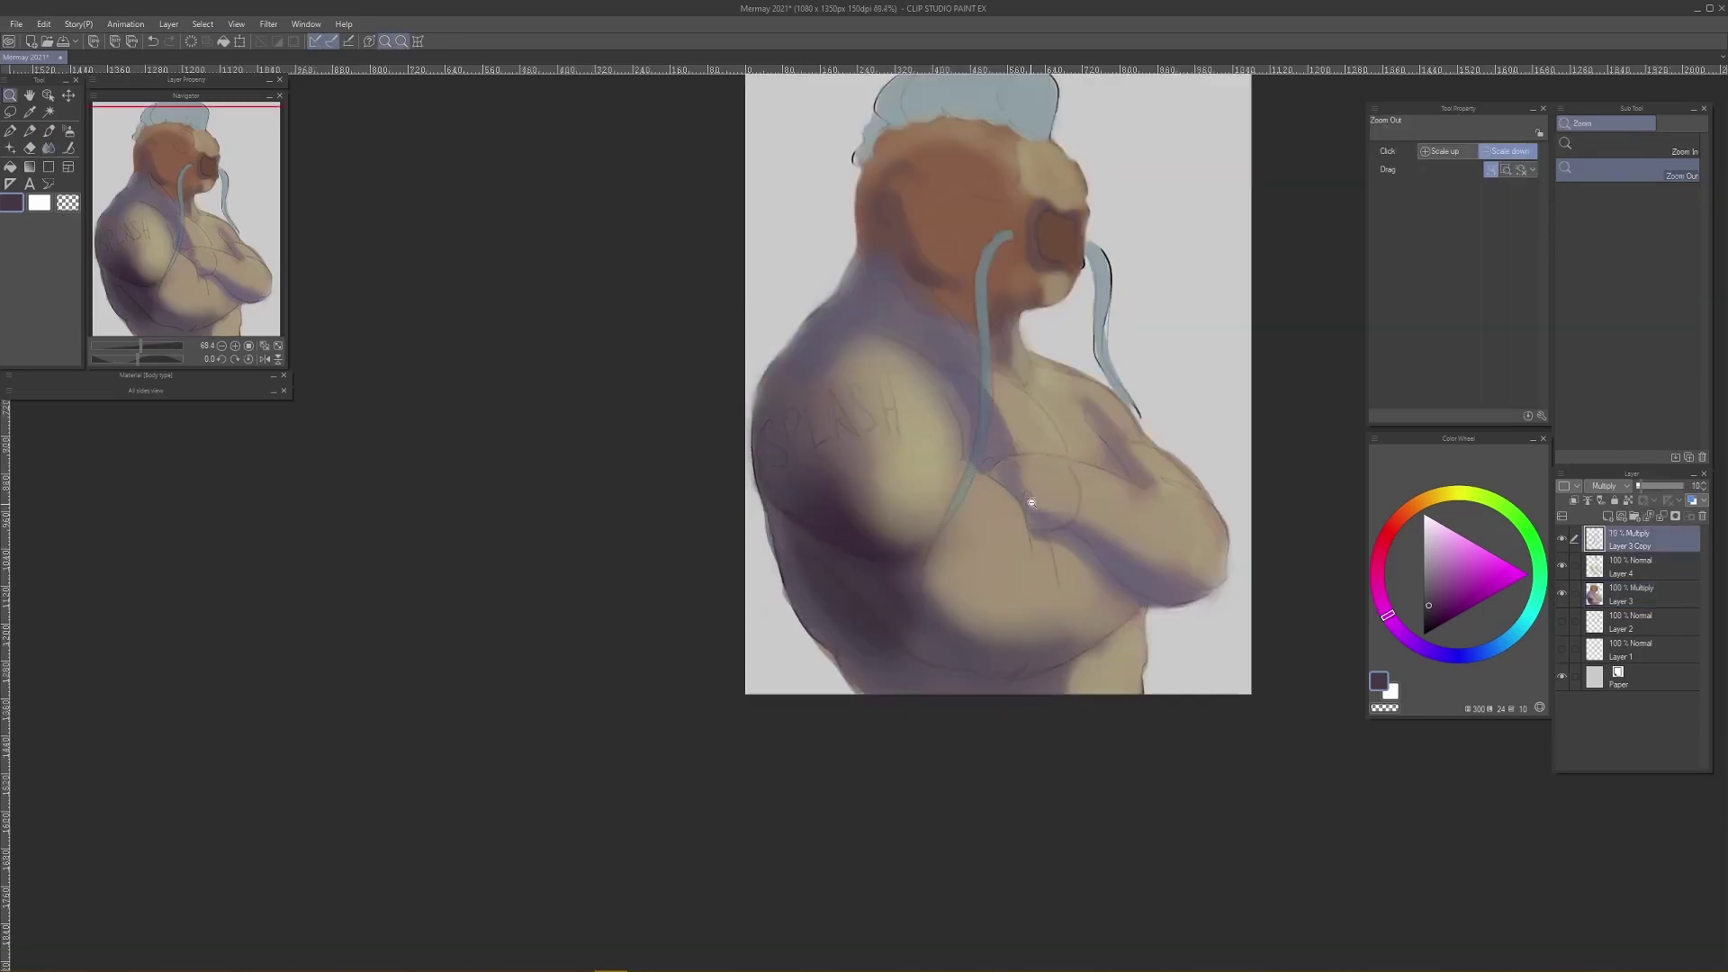
pyautogui.moveTo(1031, 503); pyautogui.dragTo(1062, 503)
pyautogui.click(1641, 594)
pyautogui.hotkey('ctrl', 'z')
pyautogui.hotkey('ctrl', 'z')
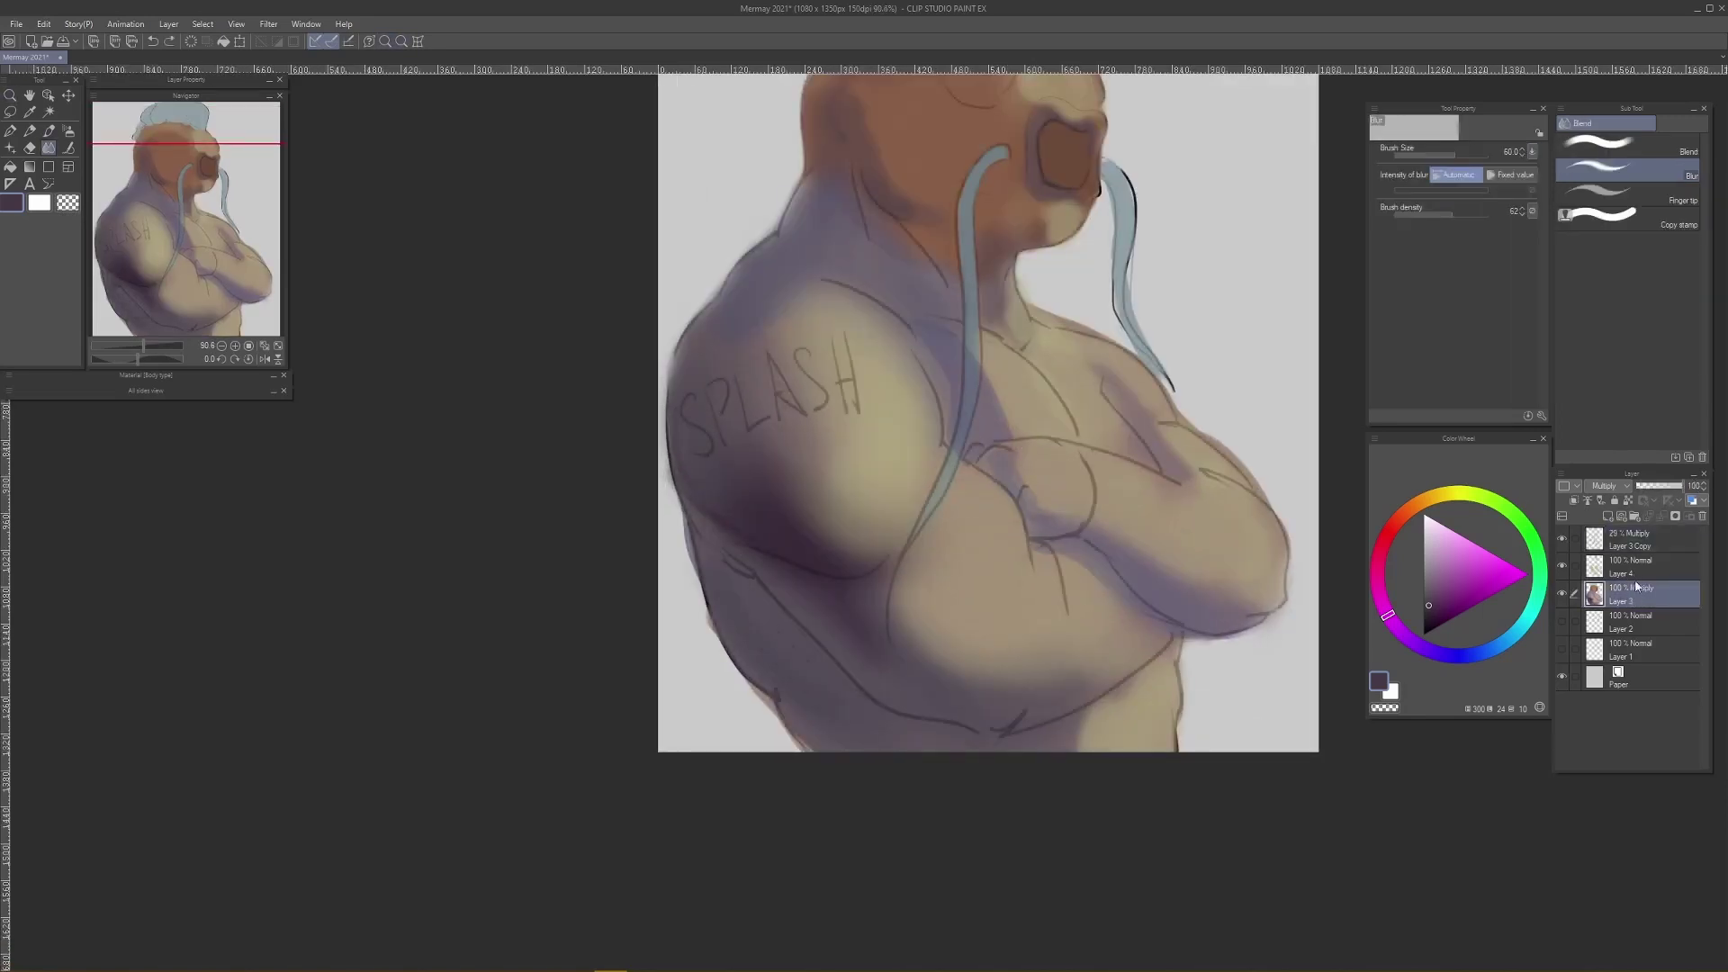
# Step: Paint a very dark purple shadow across the lower deltoid and the underside of the arm on Layer 3
pyautogui.press('p')
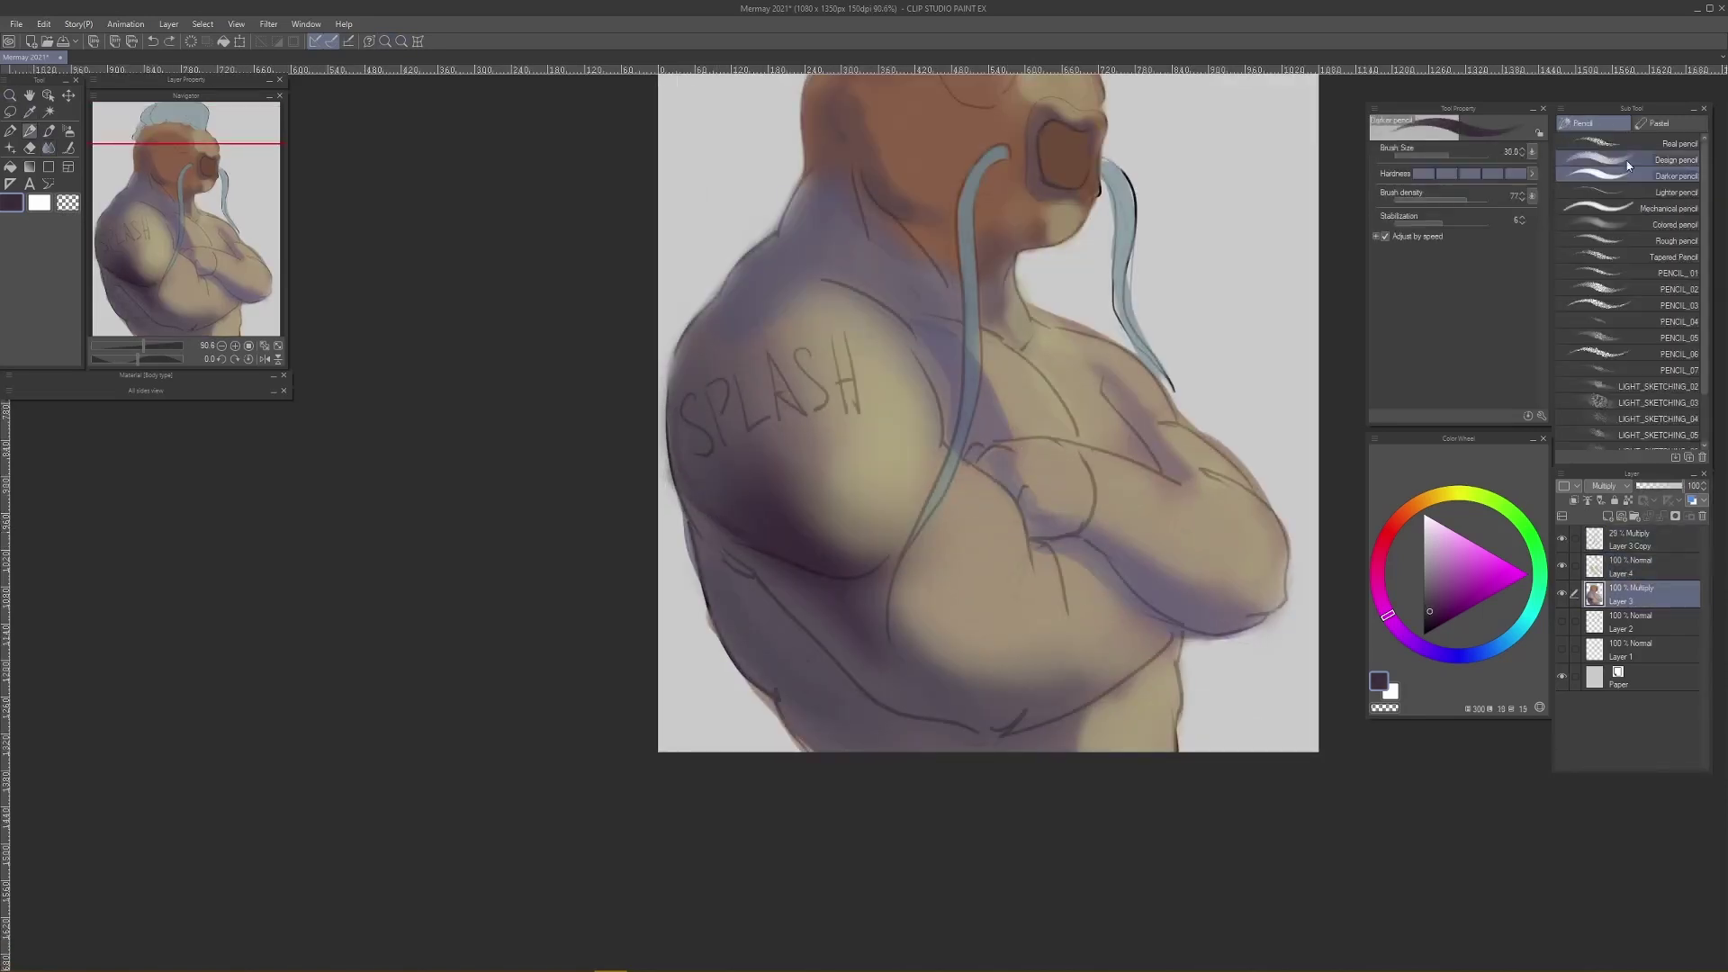
pyautogui.press('b')
pyautogui.moveTo(707, 518); pyautogui.dragTo(851, 584)
pyautogui.moveTo(681, 441)
pyautogui.mouseDown()
pyautogui.moveTo(709, 496)
pyautogui.moveTo(888, 679)
pyautogui.moveTo(870, 650)
pyautogui.moveTo(1013, 702)
pyautogui.moveTo(810, 535)
pyautogui.mouseUp()
pyautogui.press('j')
# Step: Paint muted brown reflected light along the arm's rear lower edge with the Oni Round brush at size 12.5
pyautogui.hotkey('alt', 'space')
pyautogui.moveTo(1030, 621)
pyautogui.mouseDown()
pyautogui.moveTo(980, 636)
pyautogui.moveTo(1087, 373)
pyautogui.mouseUp()
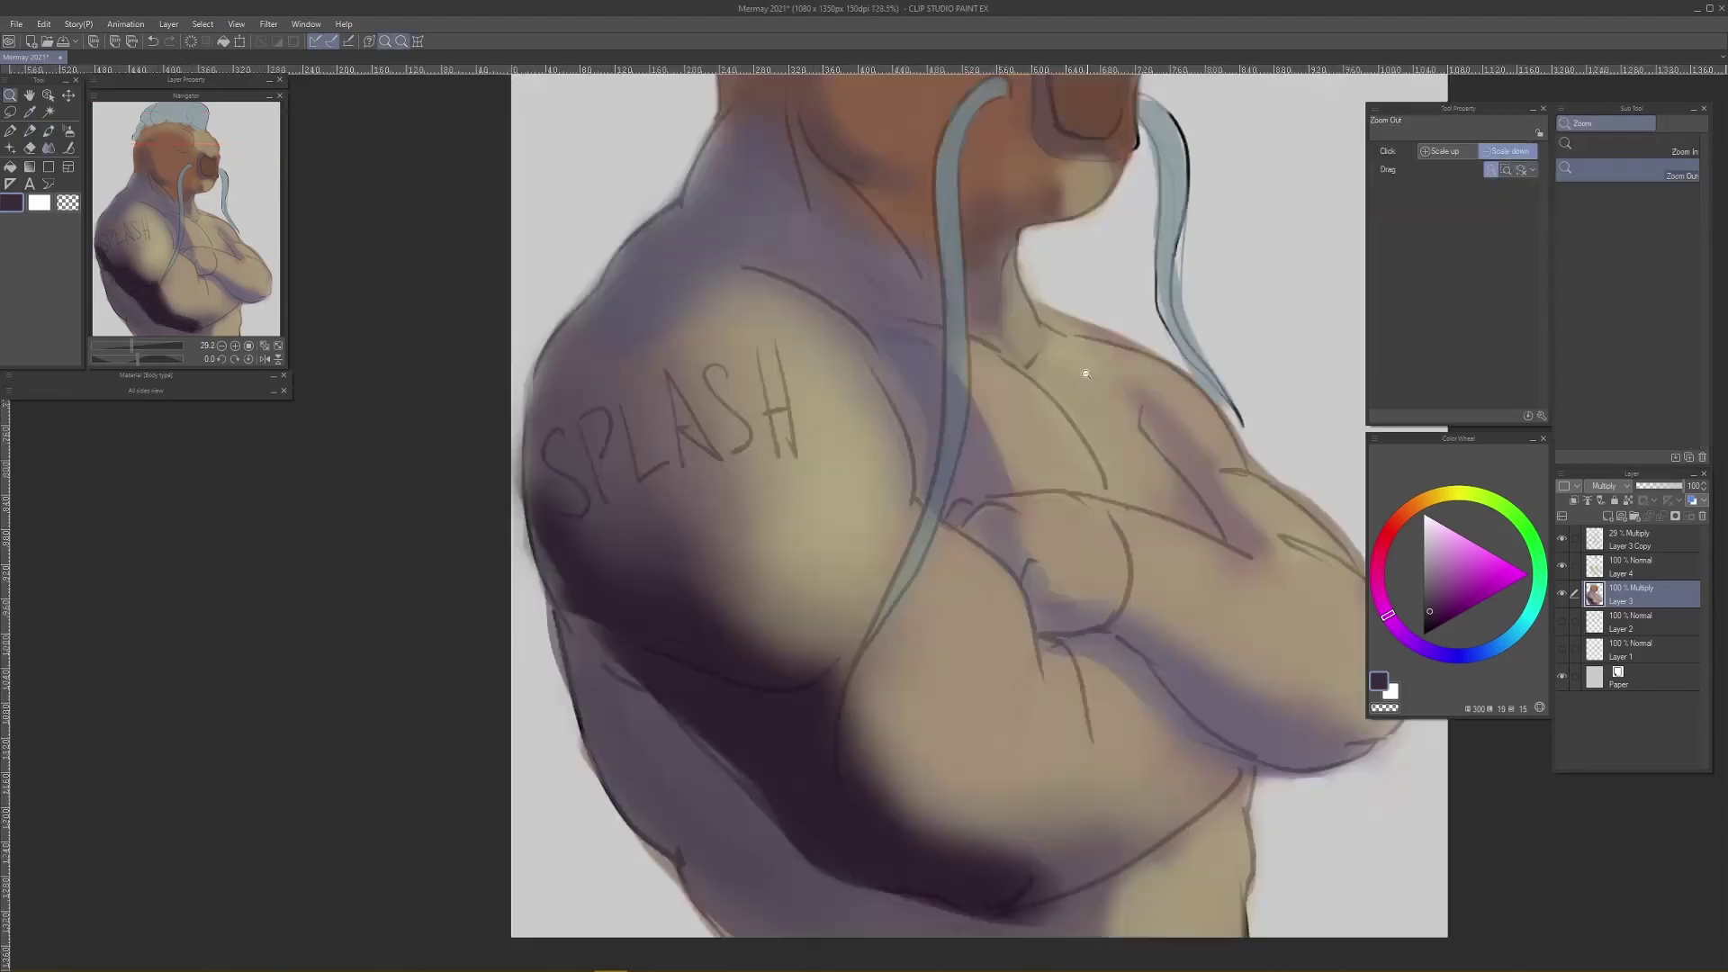
pyautogui.keyDown('alt'); pyautogui.click(734, 567); pyautogui.keyUp('alt')
pyautogui.press('b')
pyautogui.click(1631, 176)
pyautogui.moveTo(621, 662); pyautogui.dragTo(686, 704)
pyautogui.moveTo(666, 677); pyautogui.dragTo(815, 839)
pyautogui.hotkey('ctrl', 'z')
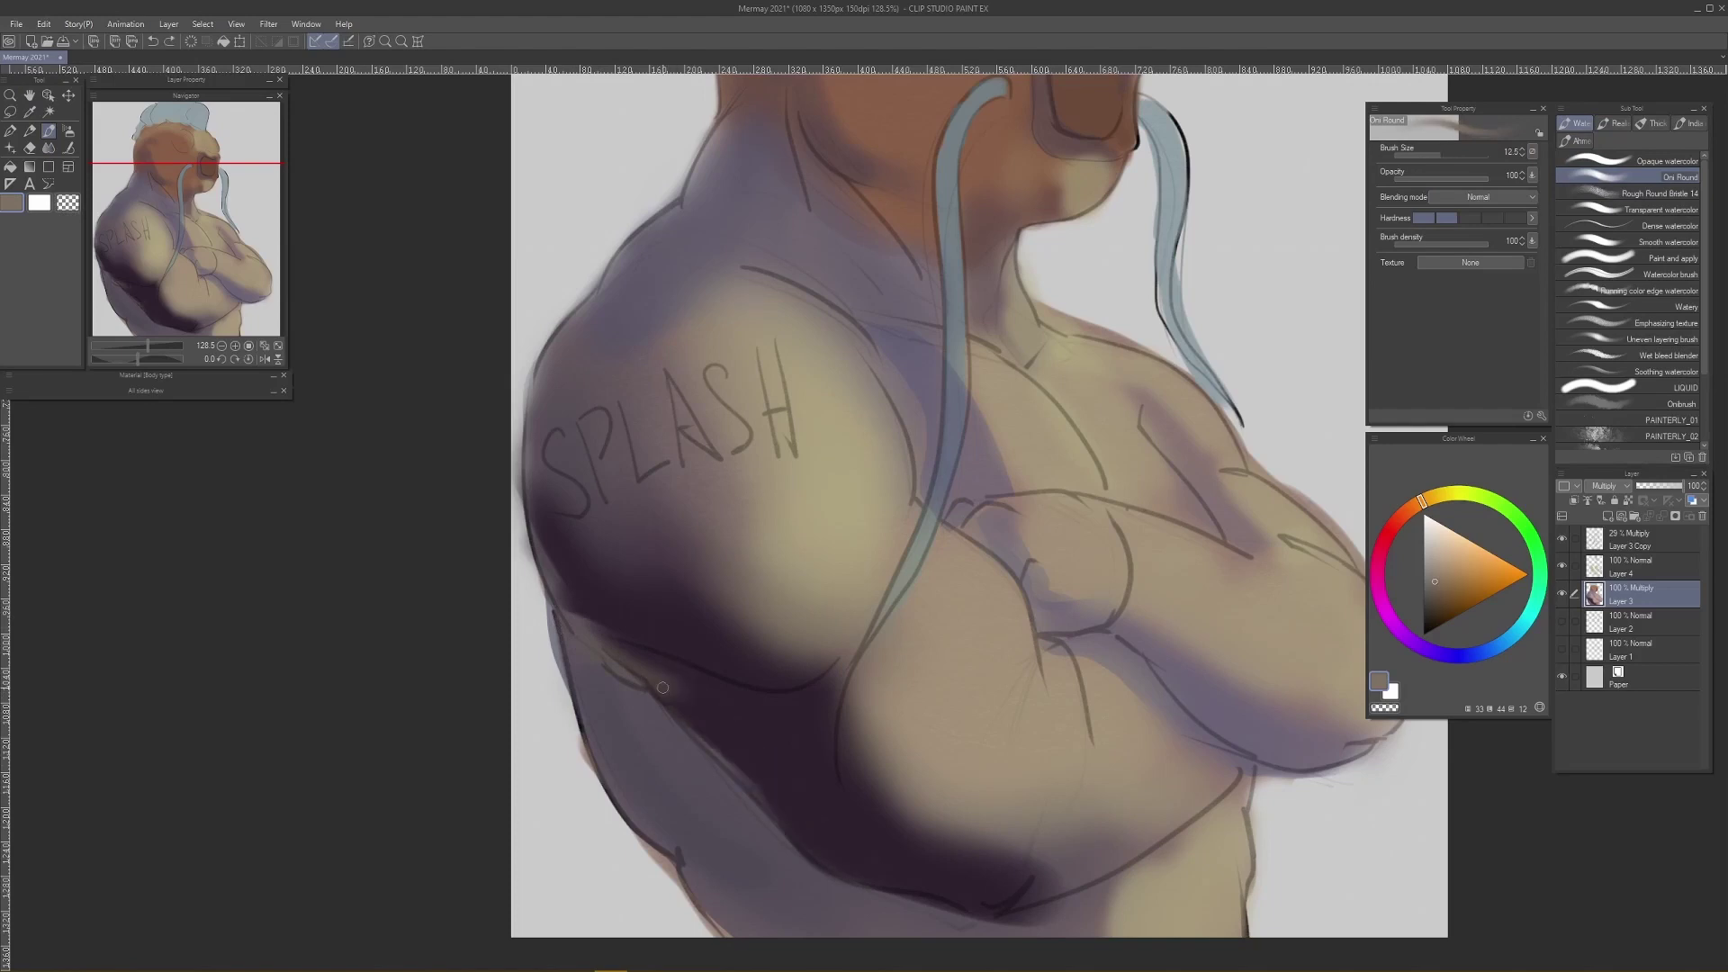
pyautogui.moveTo(662, 687); pyautogui.dragTo(833, 841)
pyautogui.moveTo(810, 828); pyautogui.dragTo(981, 900)
# Step: Soften the brown reflected light into the arm's dark shadow with the Blend tool at size 40
pyautogui.press('j')
pyautogui.click(1631, 147)
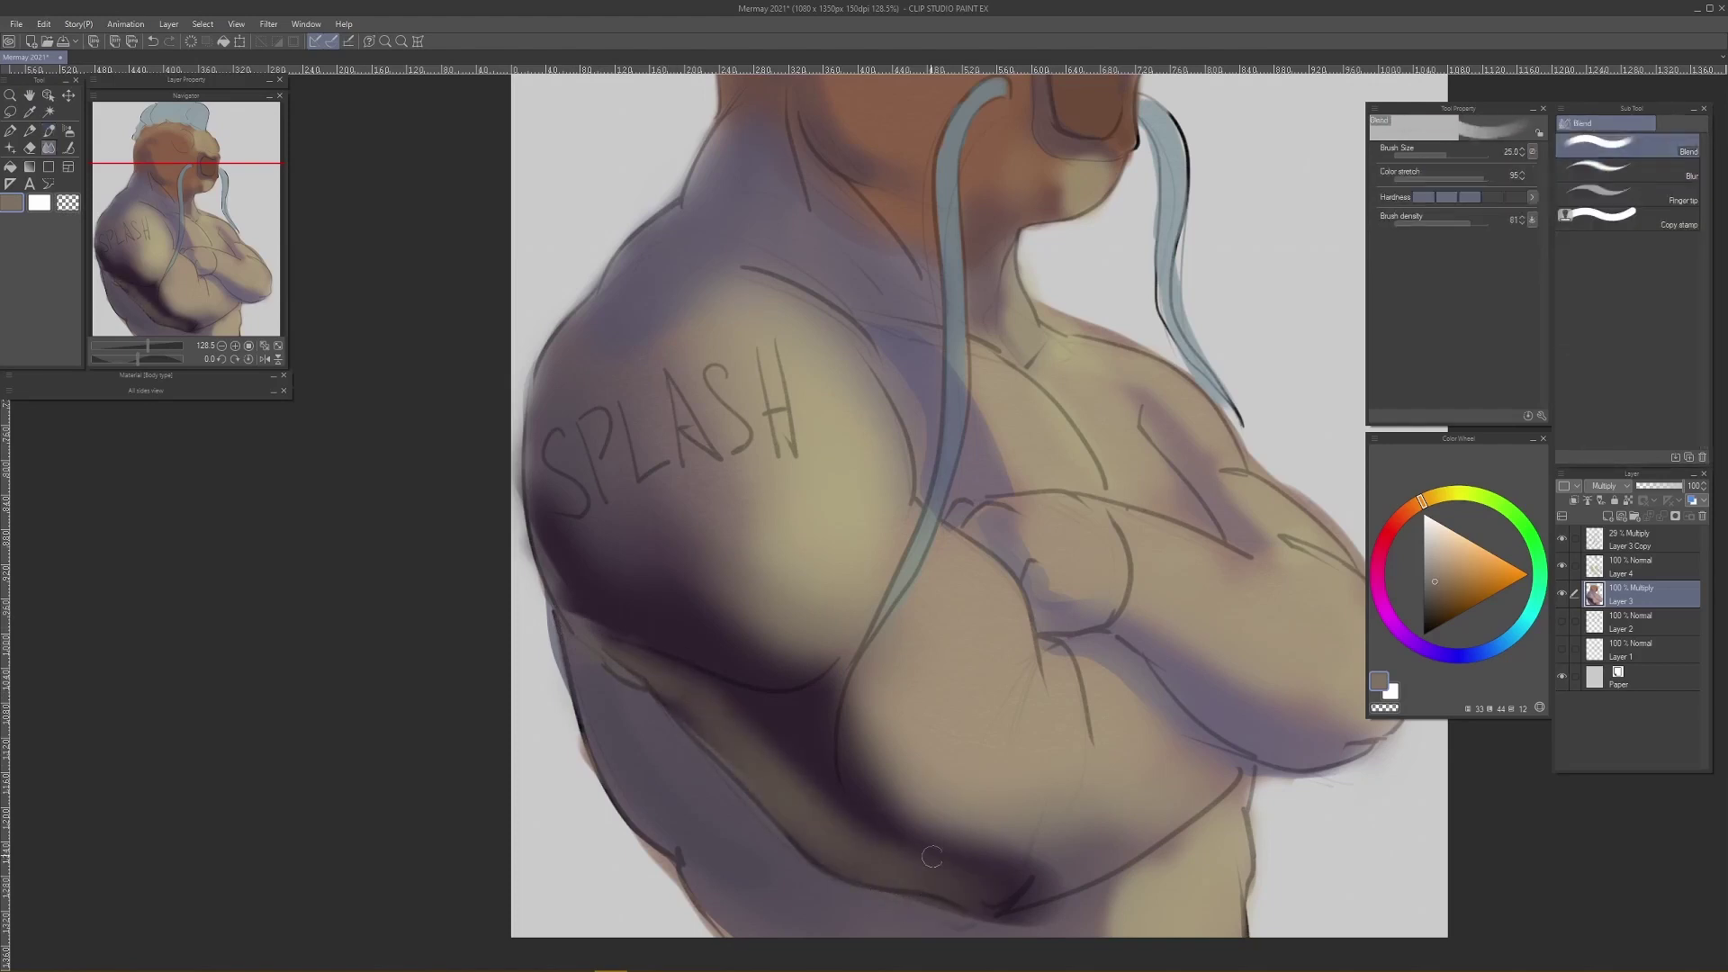
pyautogui.press(']')
pyautogui.press(']')
pyautogui.moveTo(837, 783)
pyautogui.mouseDown()
pyautogui.moveTo(883, 856)
pyautogui.moveTo(656, 667)
pyautogui.mouseUp()
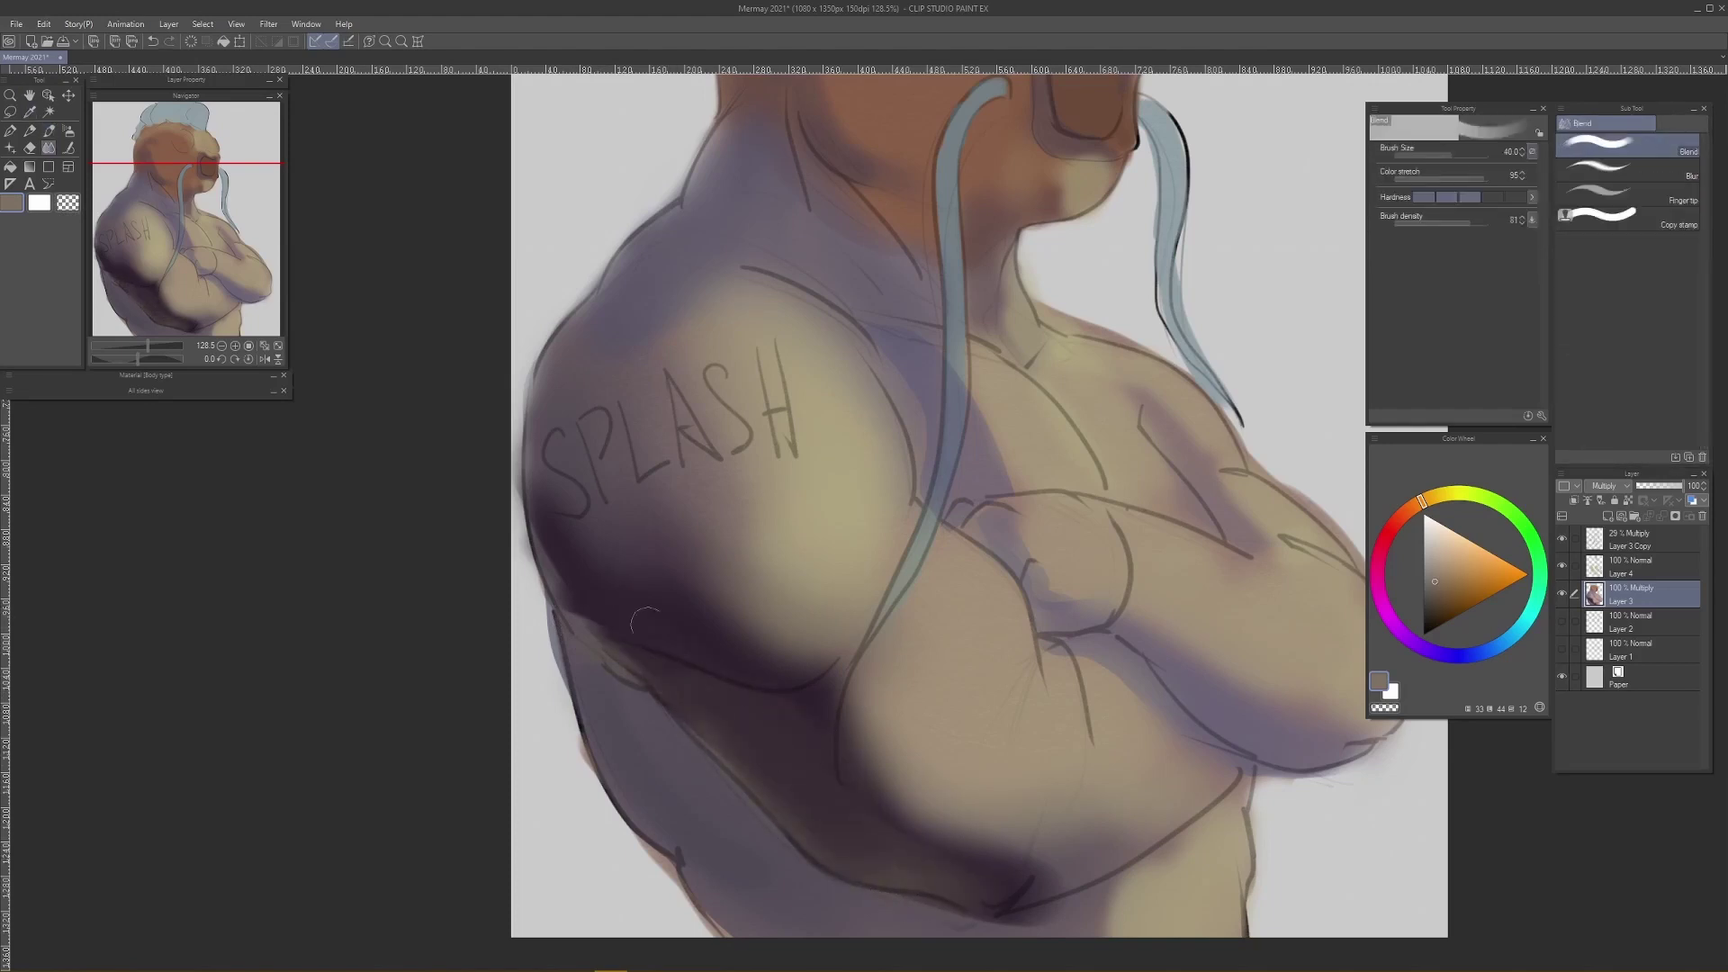
# Step: Mirror the canvas view and paint a muted orange-brown light on the back behind the arm
pyautogui.moveTo(1179, 456)
pyautogui.mouseDown()
pyautogui.moveTo(1123, 499)
pyautogui.moveTo(1161, 477)
pyautogui.mouseUp()
pyautogui.press('h')
pyautogui.press('[')
pyautogui.moveTo(1025, 251); pyautogui.dragTo(1313, 281)
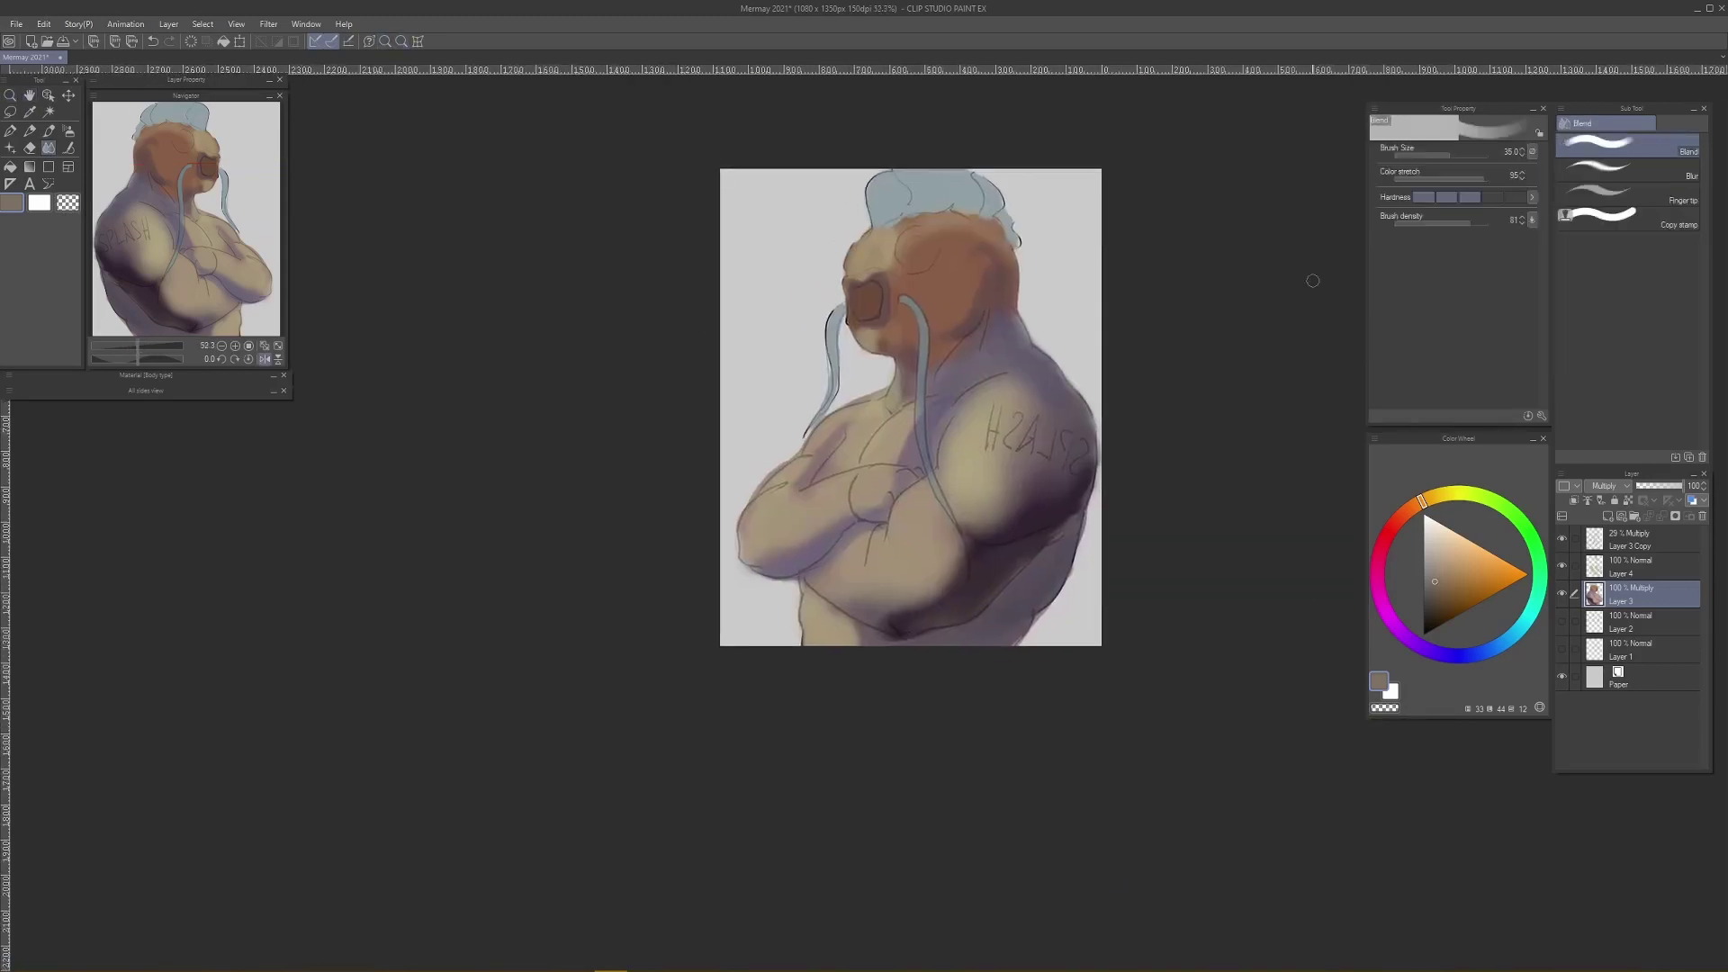
pyautogui.press('b')
pyautogui.keyDown('alt'); pyautogui.click(1046, 540); pyautogui.keyUp('alt')
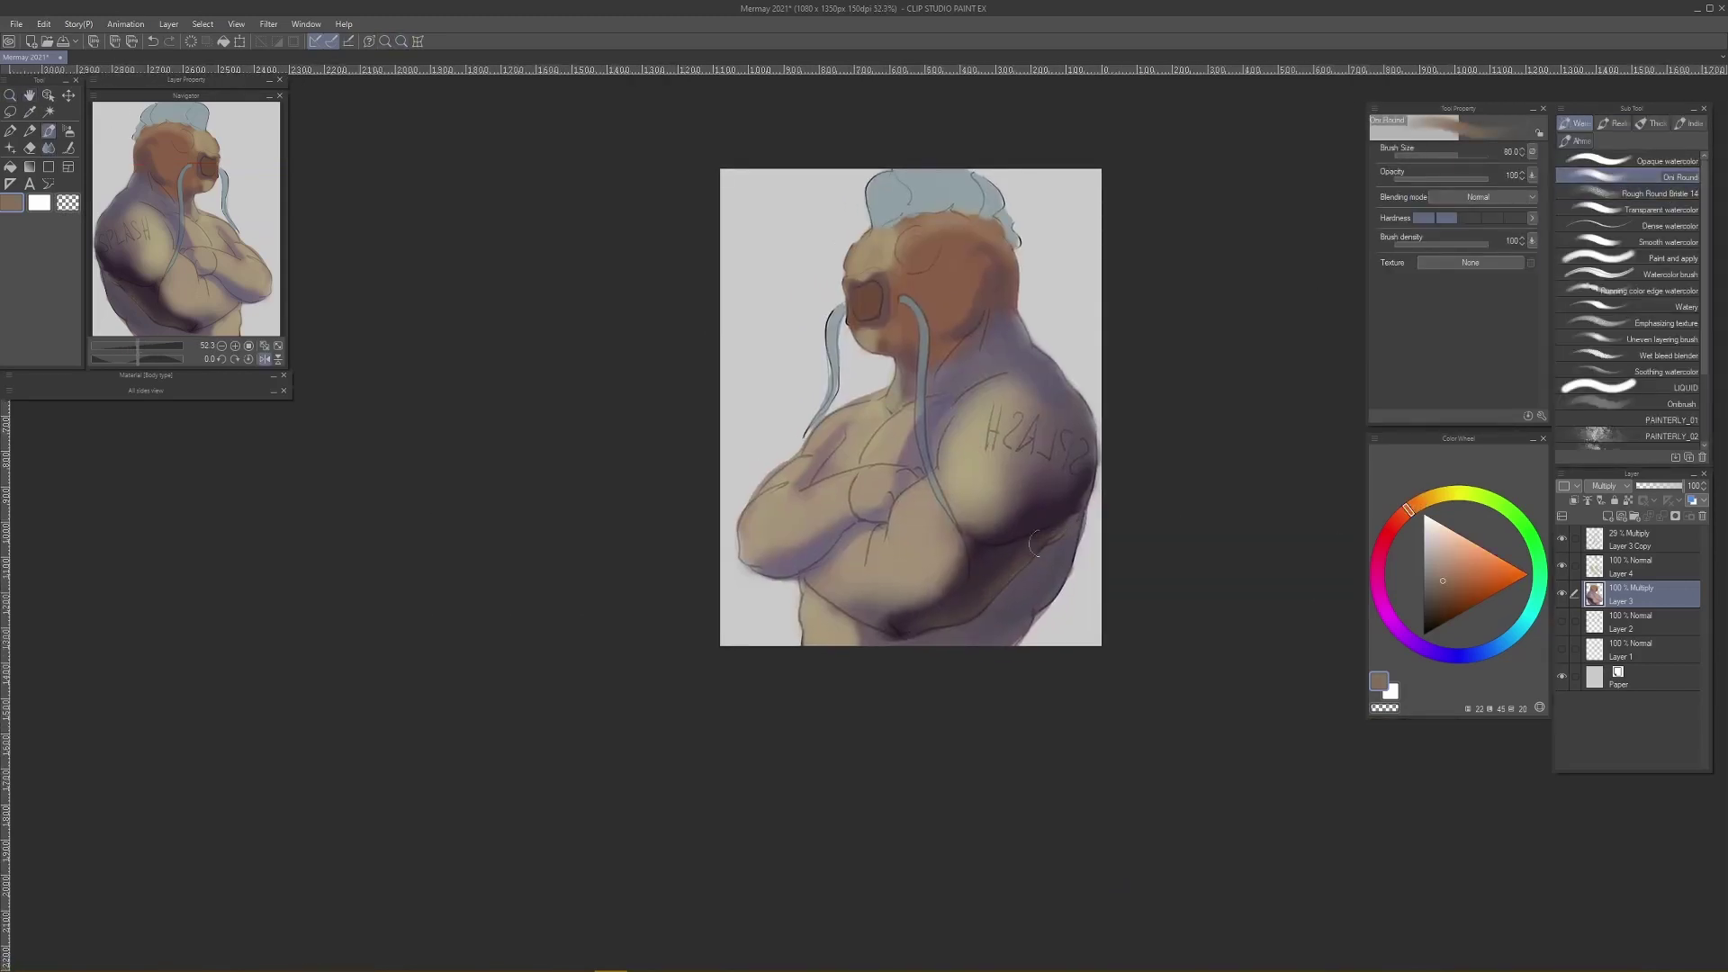
pyautogui.click(1456, 569)
pyautogui.press(']')
pyautogui.press(']')
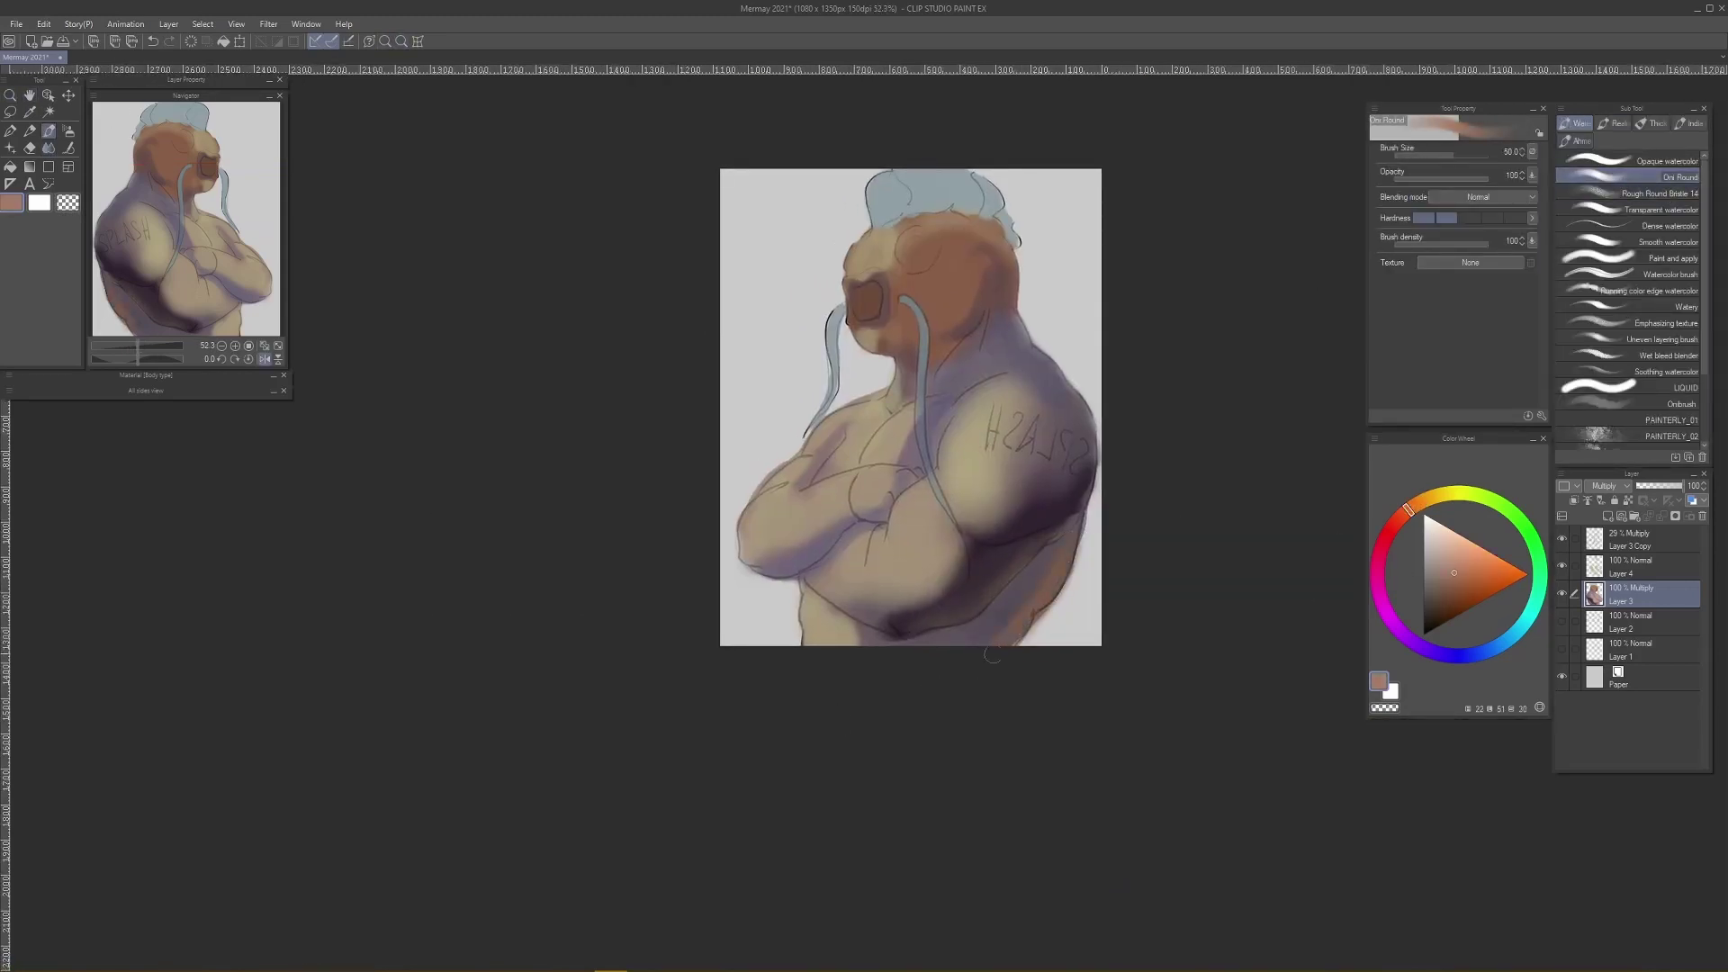
# Step: Blend the orange-brown light on the back, undo the last touch-up, and flip the view back to normal
pyautogui.press('j')
pyautogui.press('e')
pyautogui.scroll(-2, 1034, 584)
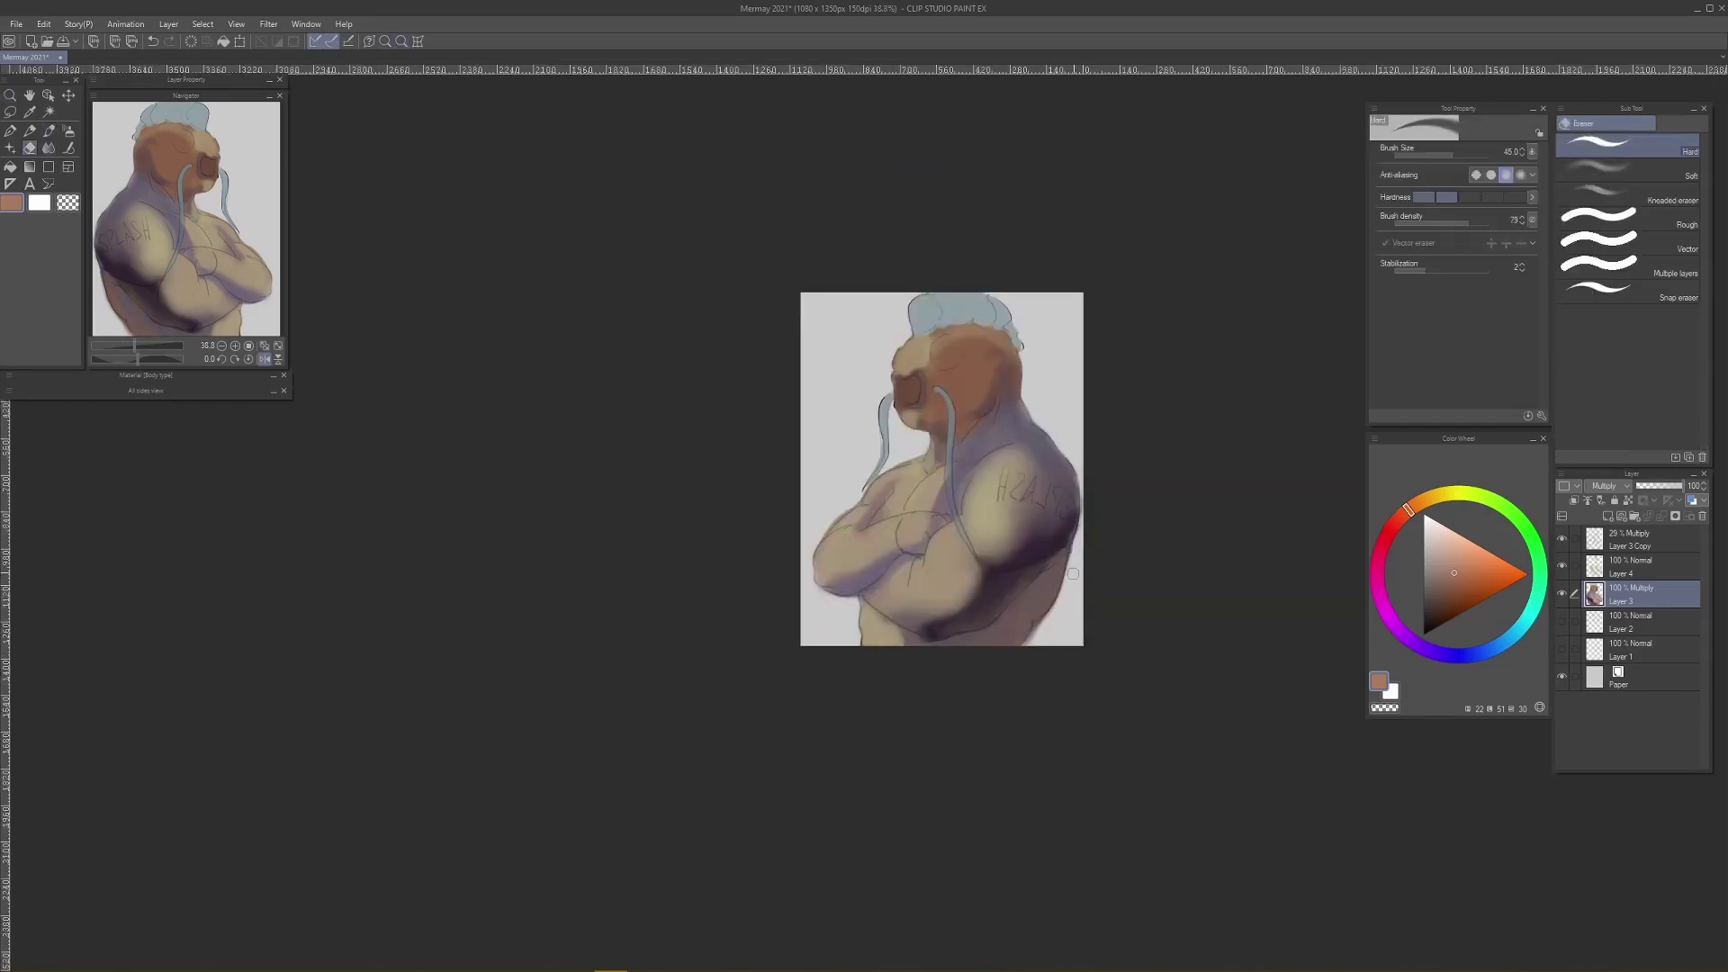
pyautogui.hotkey('ctrl', 'z')
pyautogui.press('h')
pyautogui.scroll(2, 1003, 710)
# Step: Paint a sampled dark purple cast shadow on the back beneath the deltoid on Layer 4 with Opaque watercolor, and blur it
pyautogui.click(1614, 574)
pyautogui.press('[')
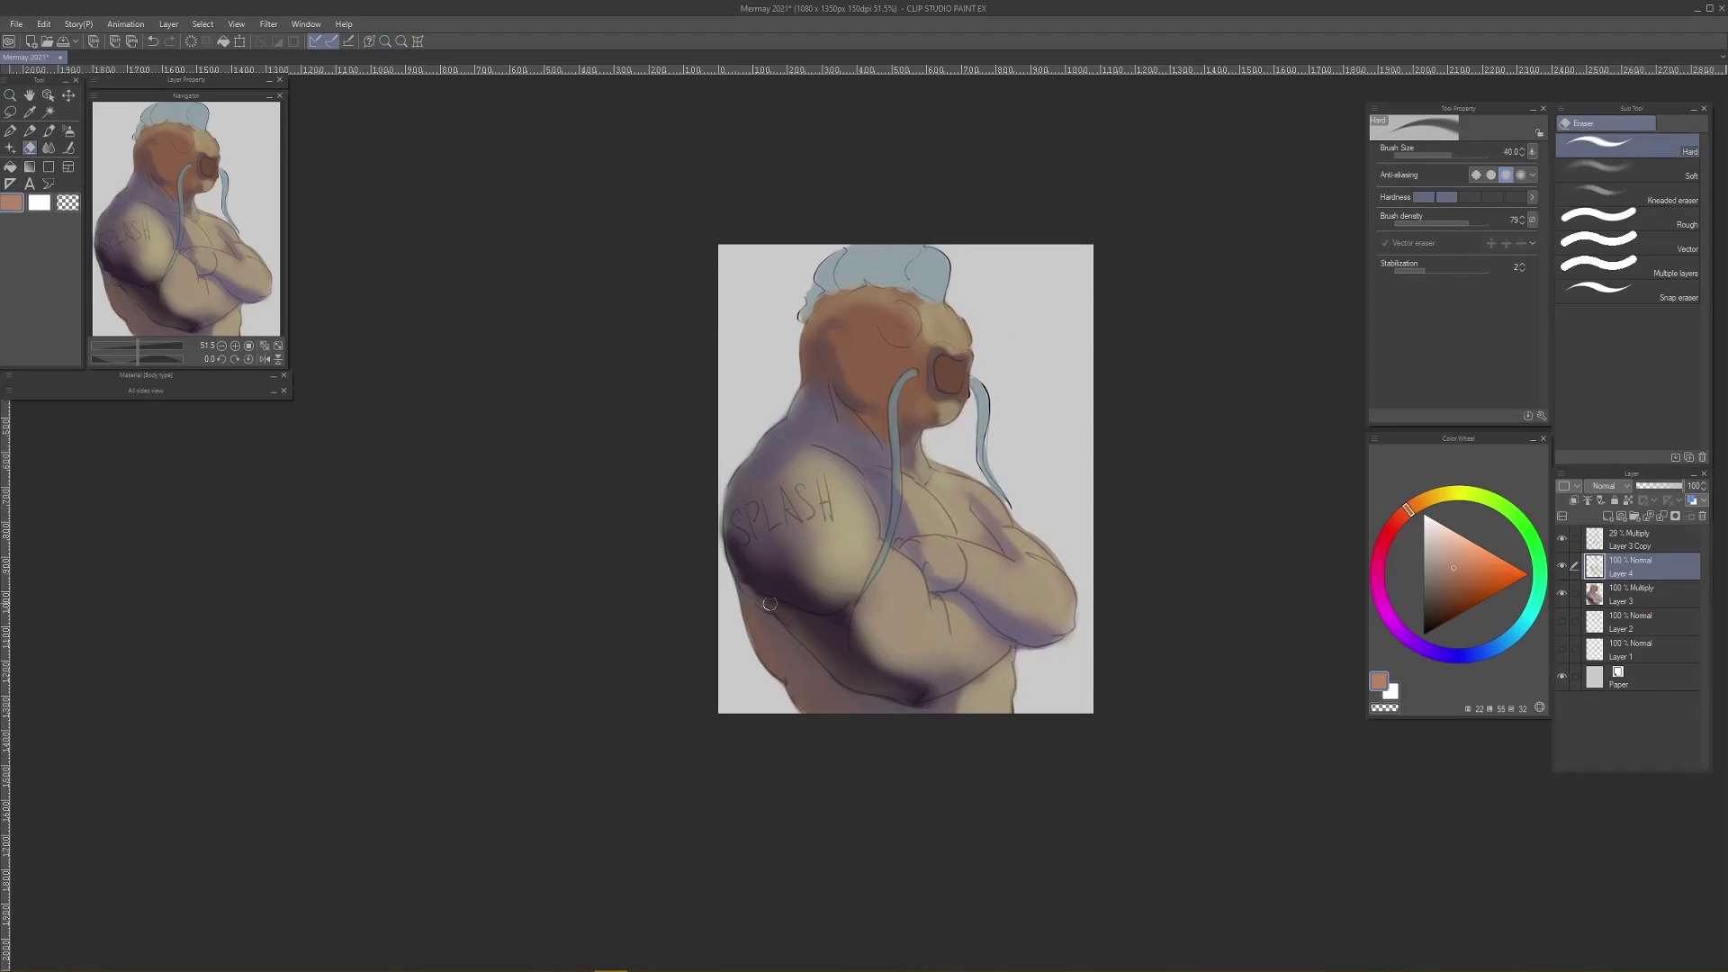
pyautogui.press('b')
pyautogui.keyDown('alt'); pyautogui.click(764, 576); pyautogui.keyUp('alt')
pyautogui.moveTo(742, 562); pyautogui.dragTo(785, 632)
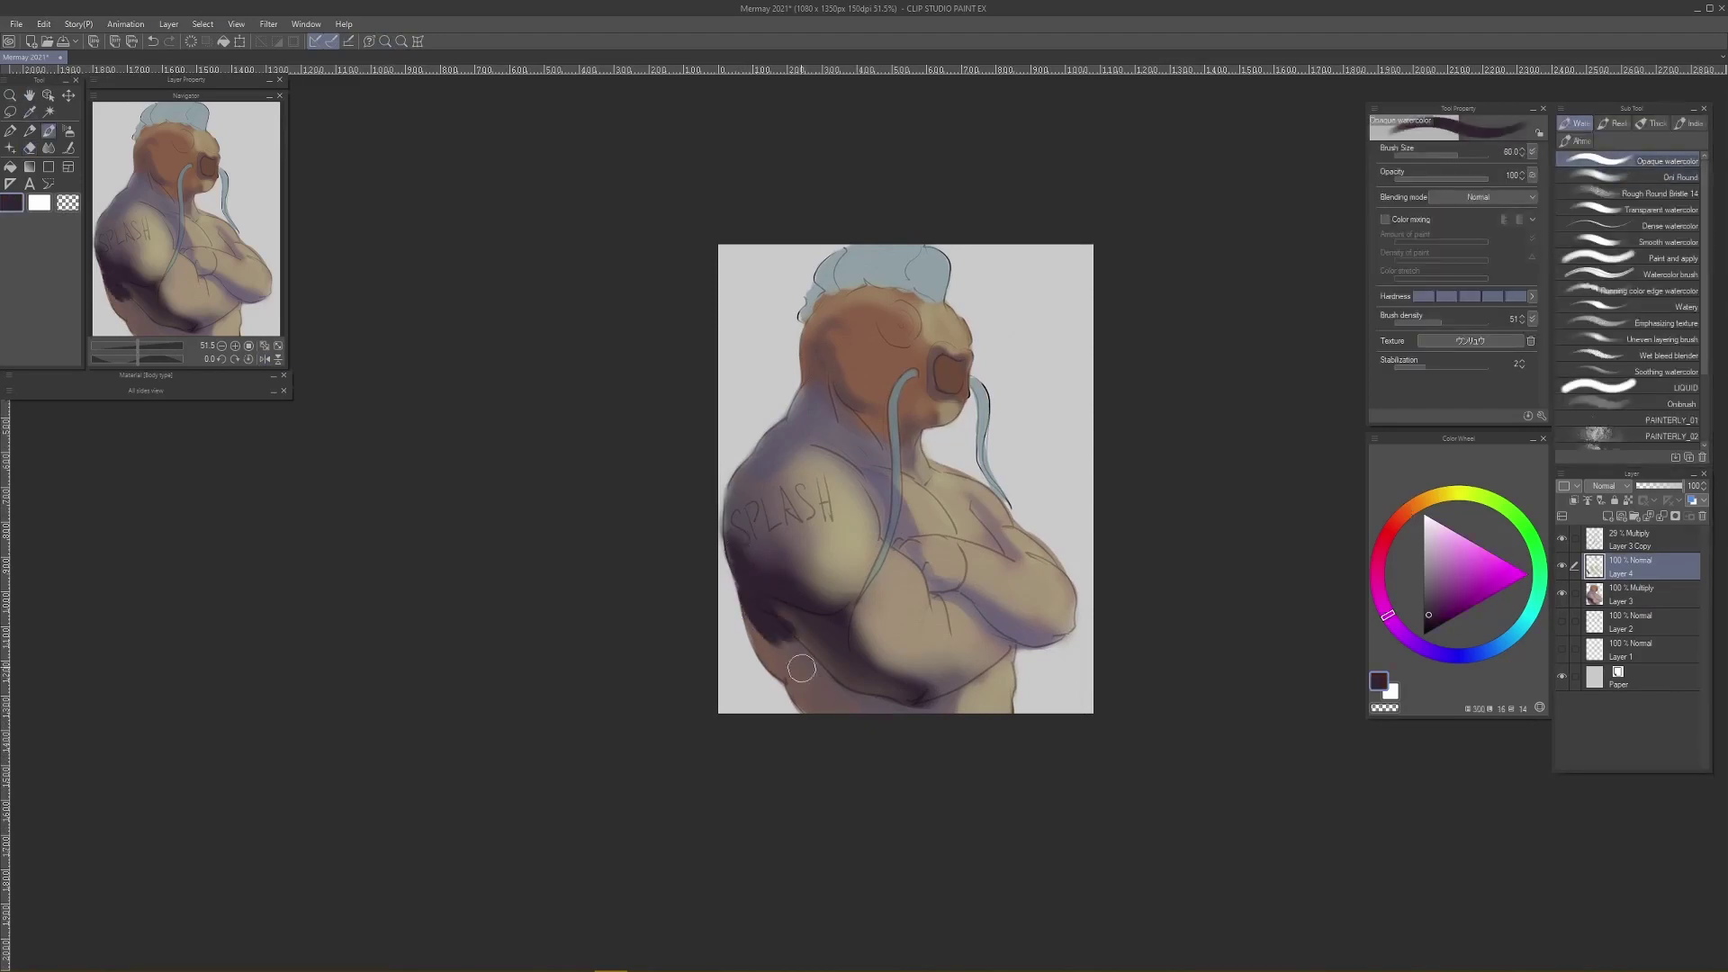
pyautogui.press('j')
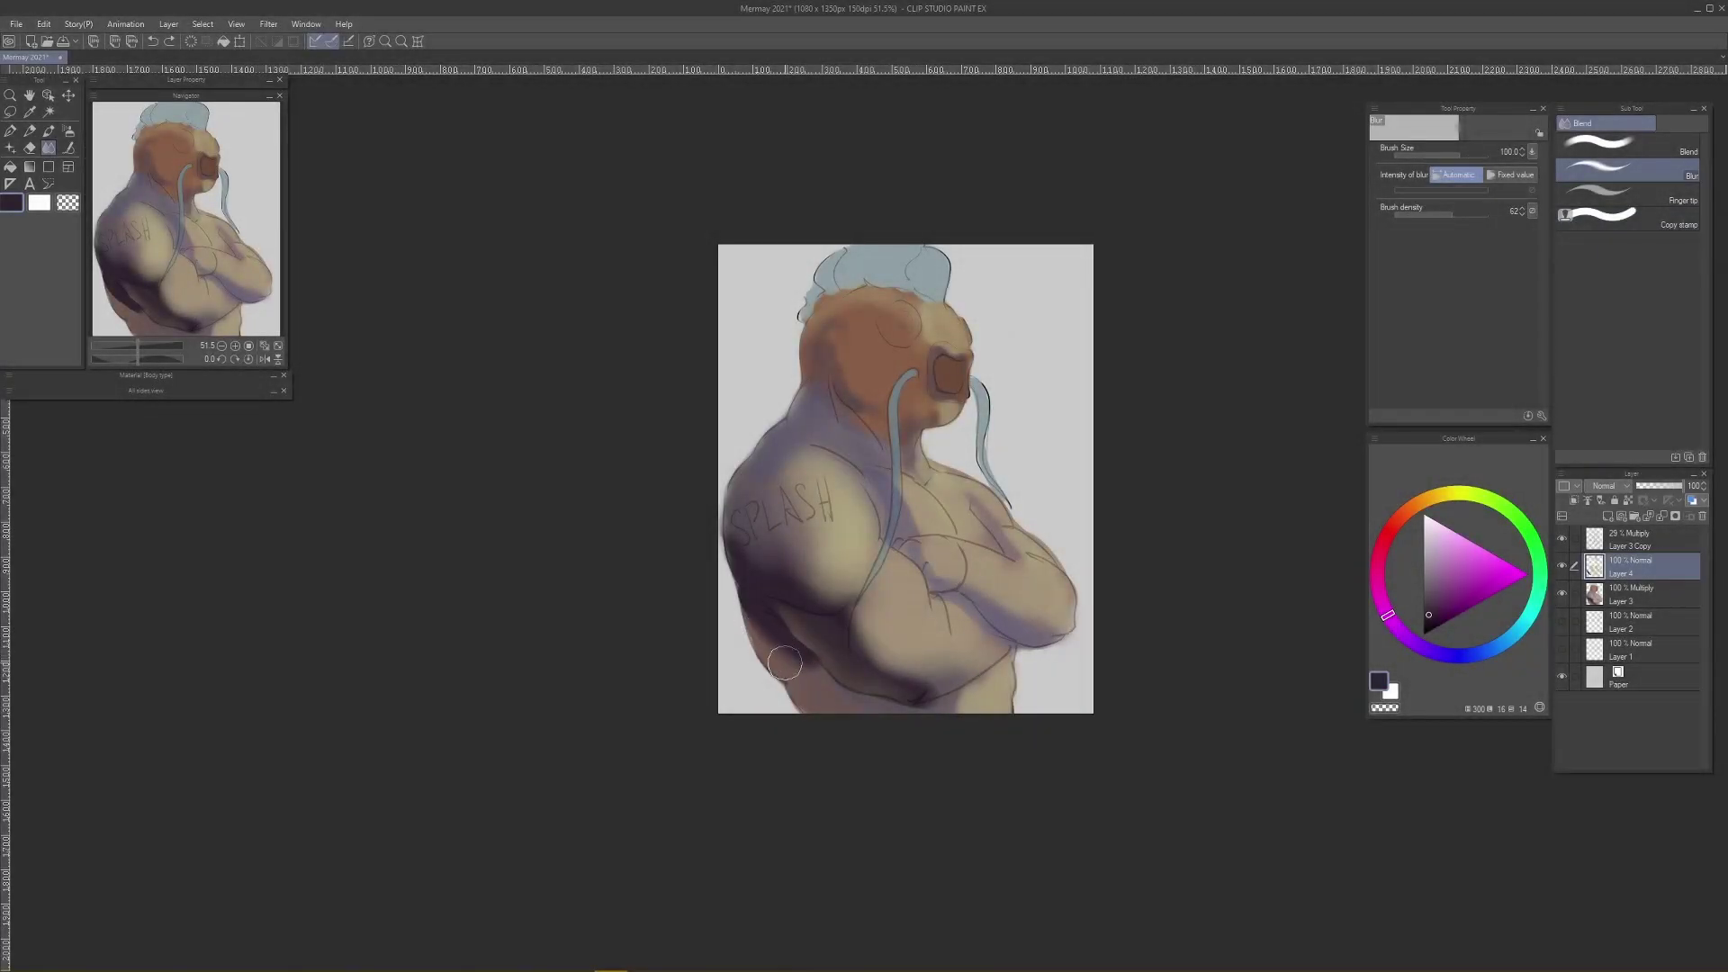
# Step: Refine the transition between the back and the shaded arm with sampled dark browns and purples, blurring the strokes
pyautogui.keyDown('alt'); pyautogui.click(799, 635); pyautogui.keyUp('alt')
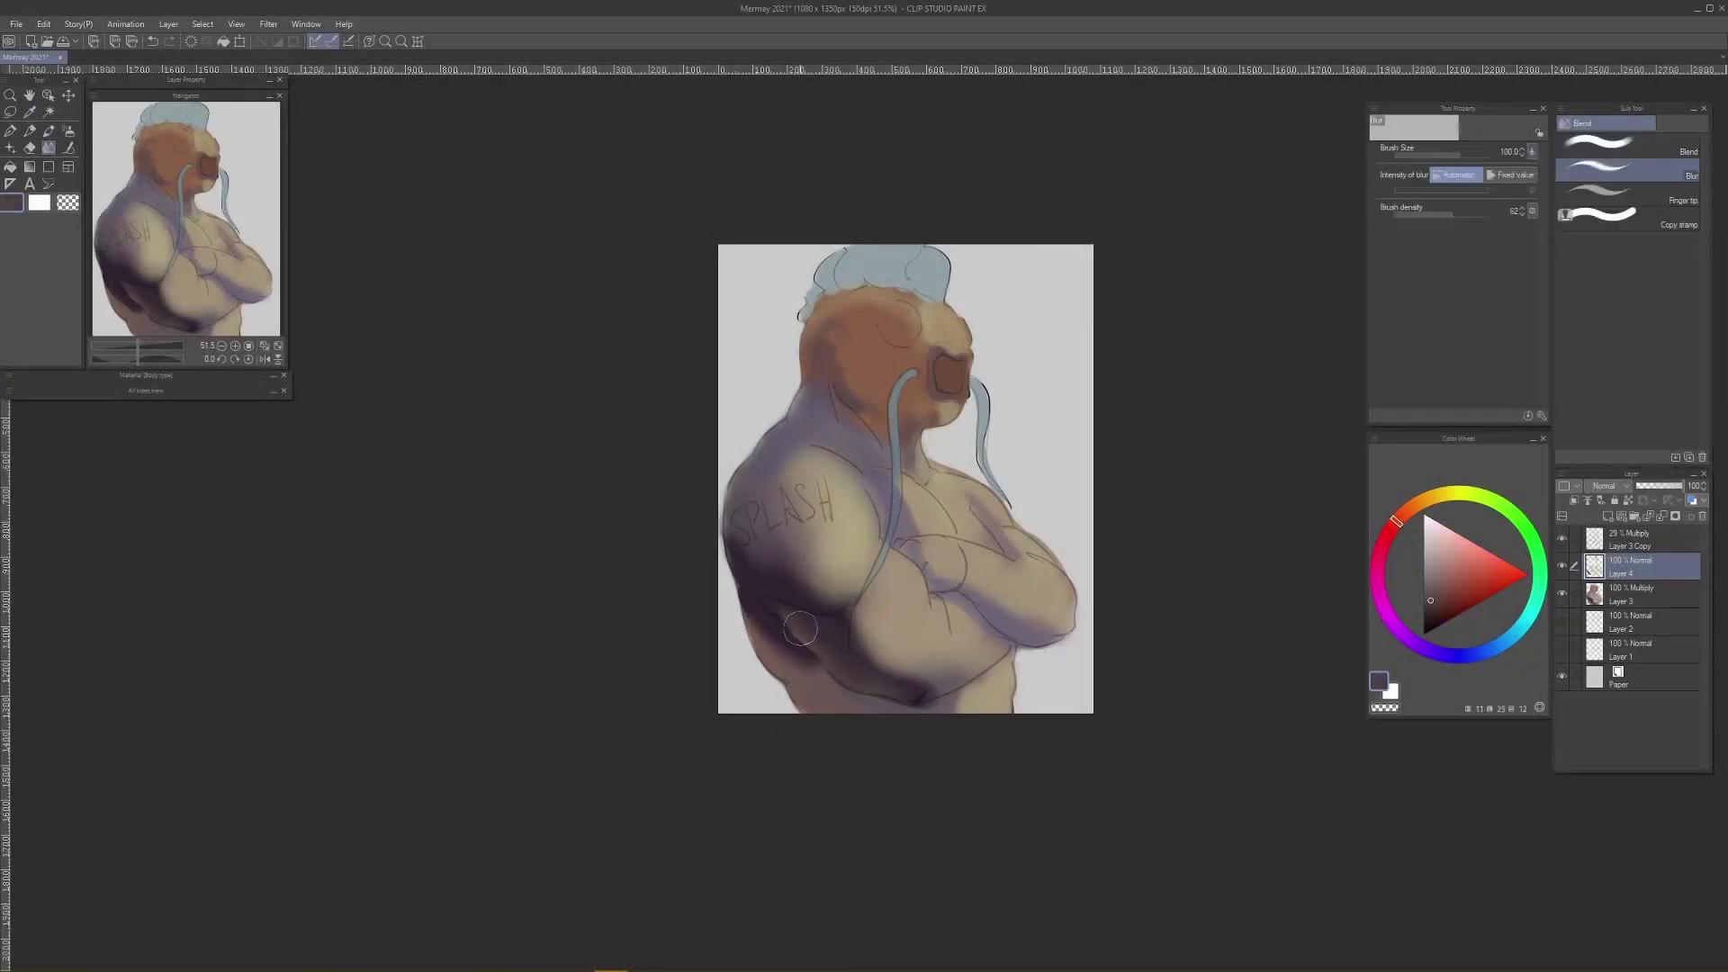
pyautogui.press('b')
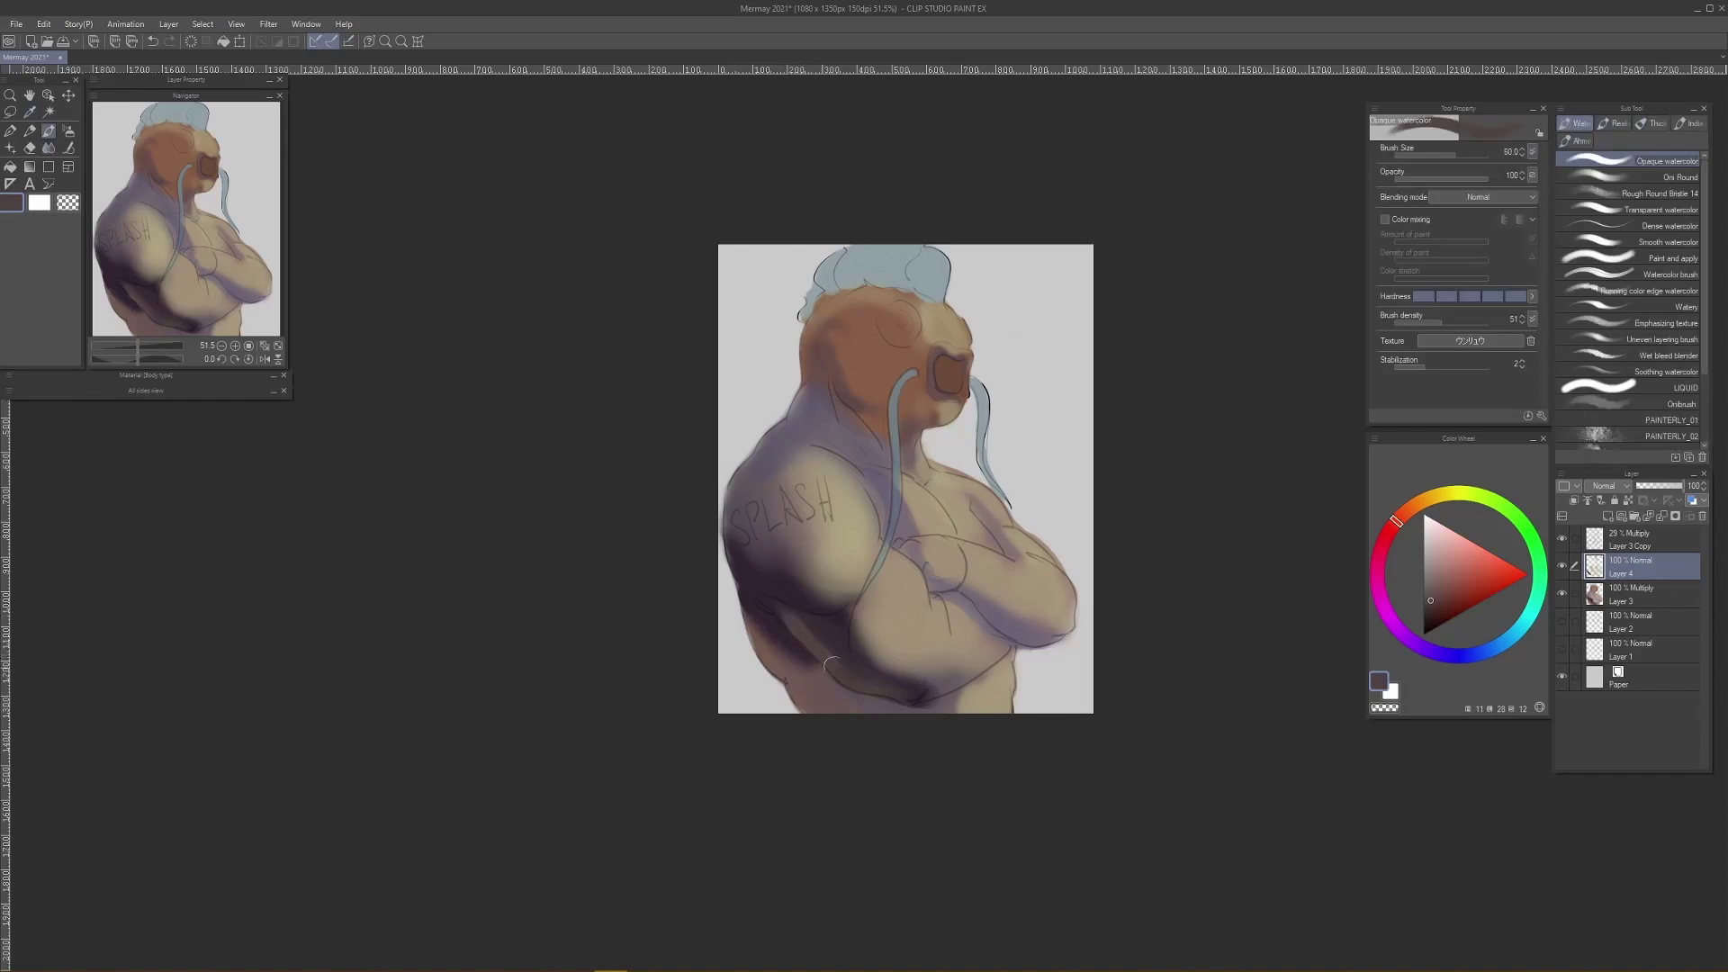
pyautogui.press('j')
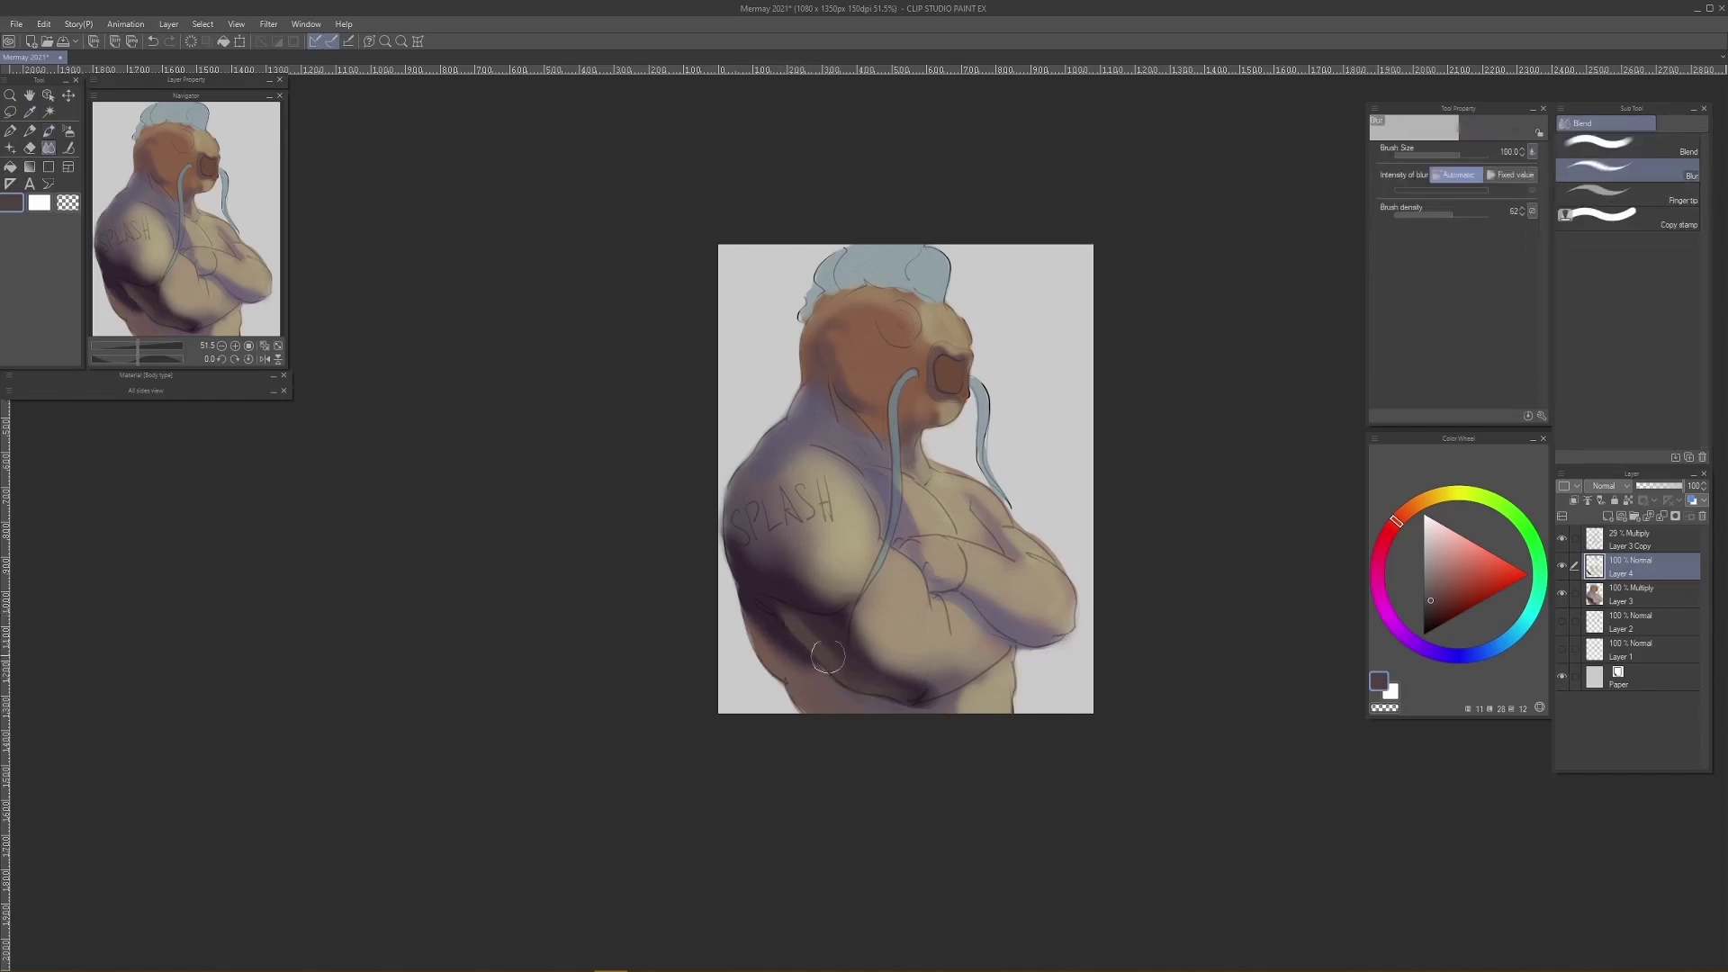
pyautogui.keyDown('alt'); pyautogui.click(817, 619); pyautogui.keyUp('alt')
pyautogui.press('b')
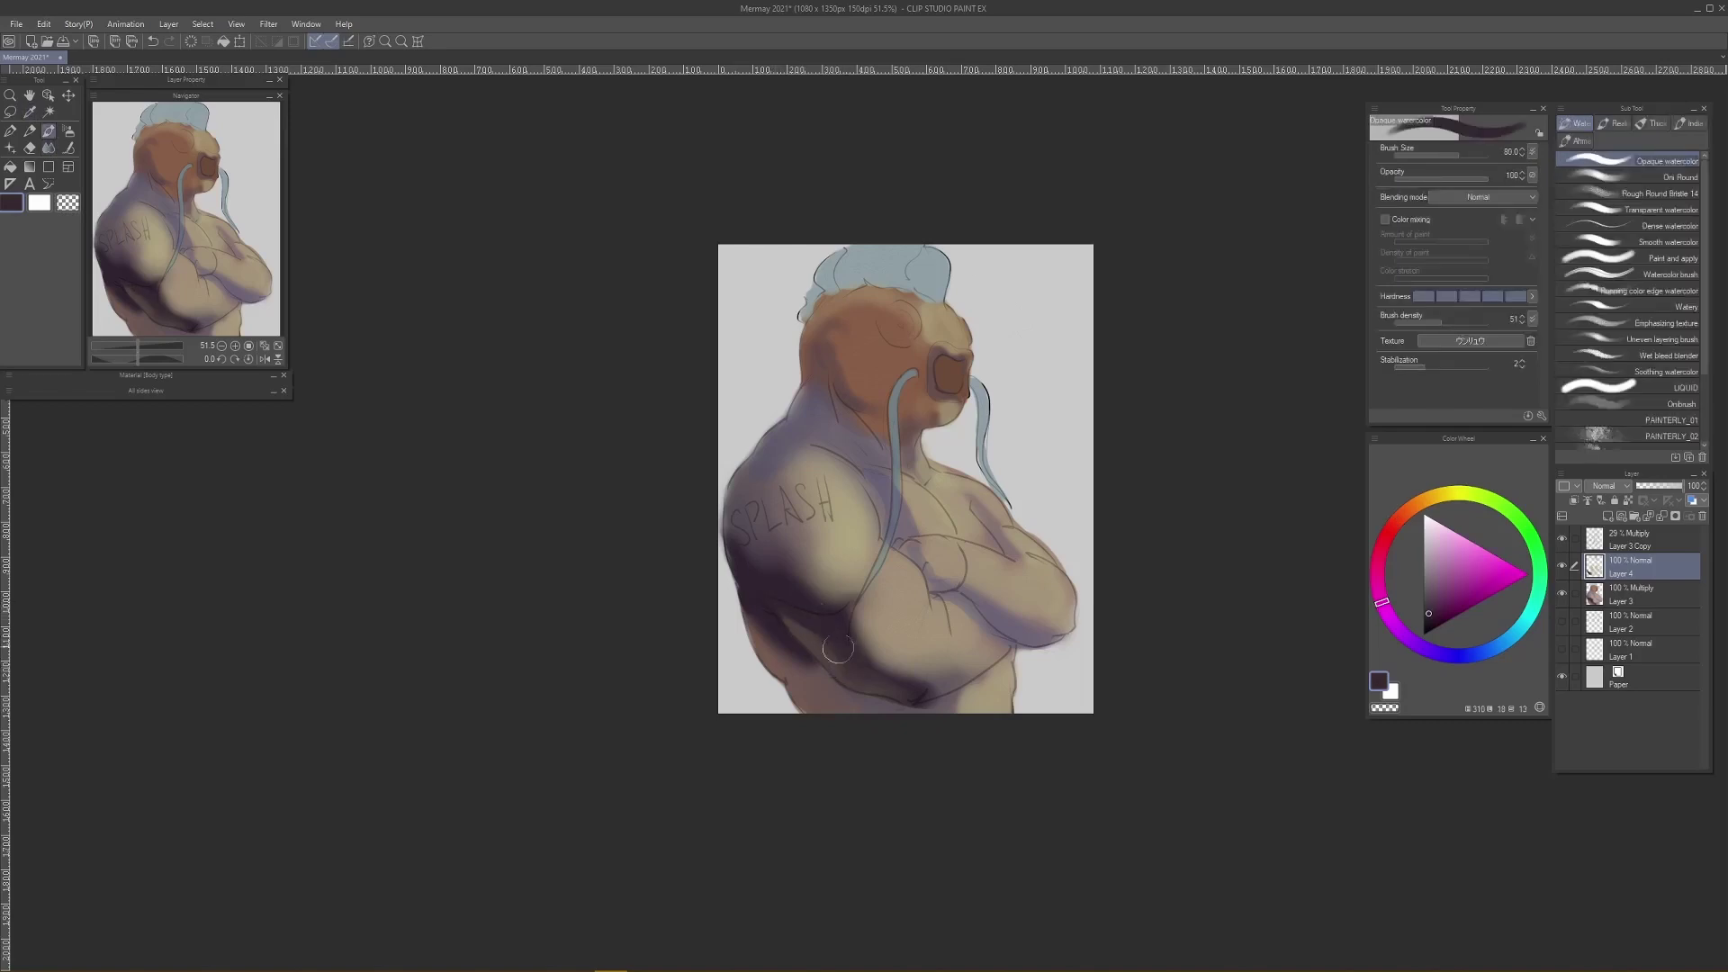
pyautogui.press('j')
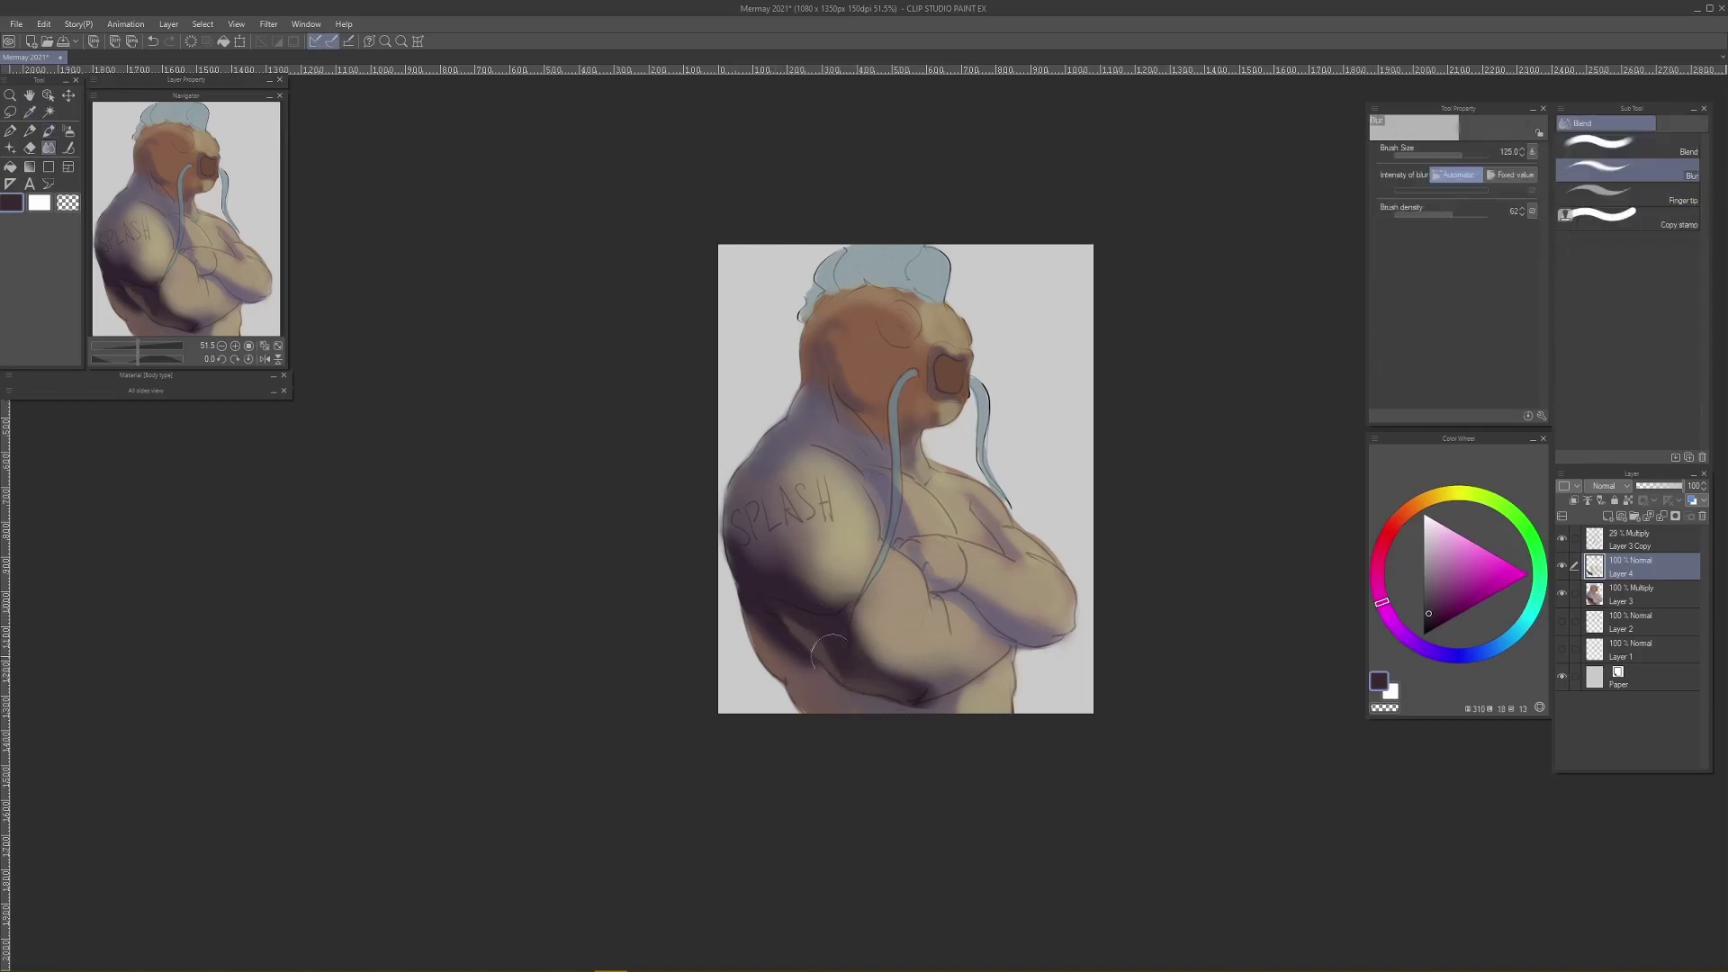
# Step: Try painting a sampled muted purple over the lower deltoid with Opaque watercolor
pyautogui.hotkey('alt', 'space')
pyautogui.moveTo(959, 595); pyautogui.dragTo(920, 672)
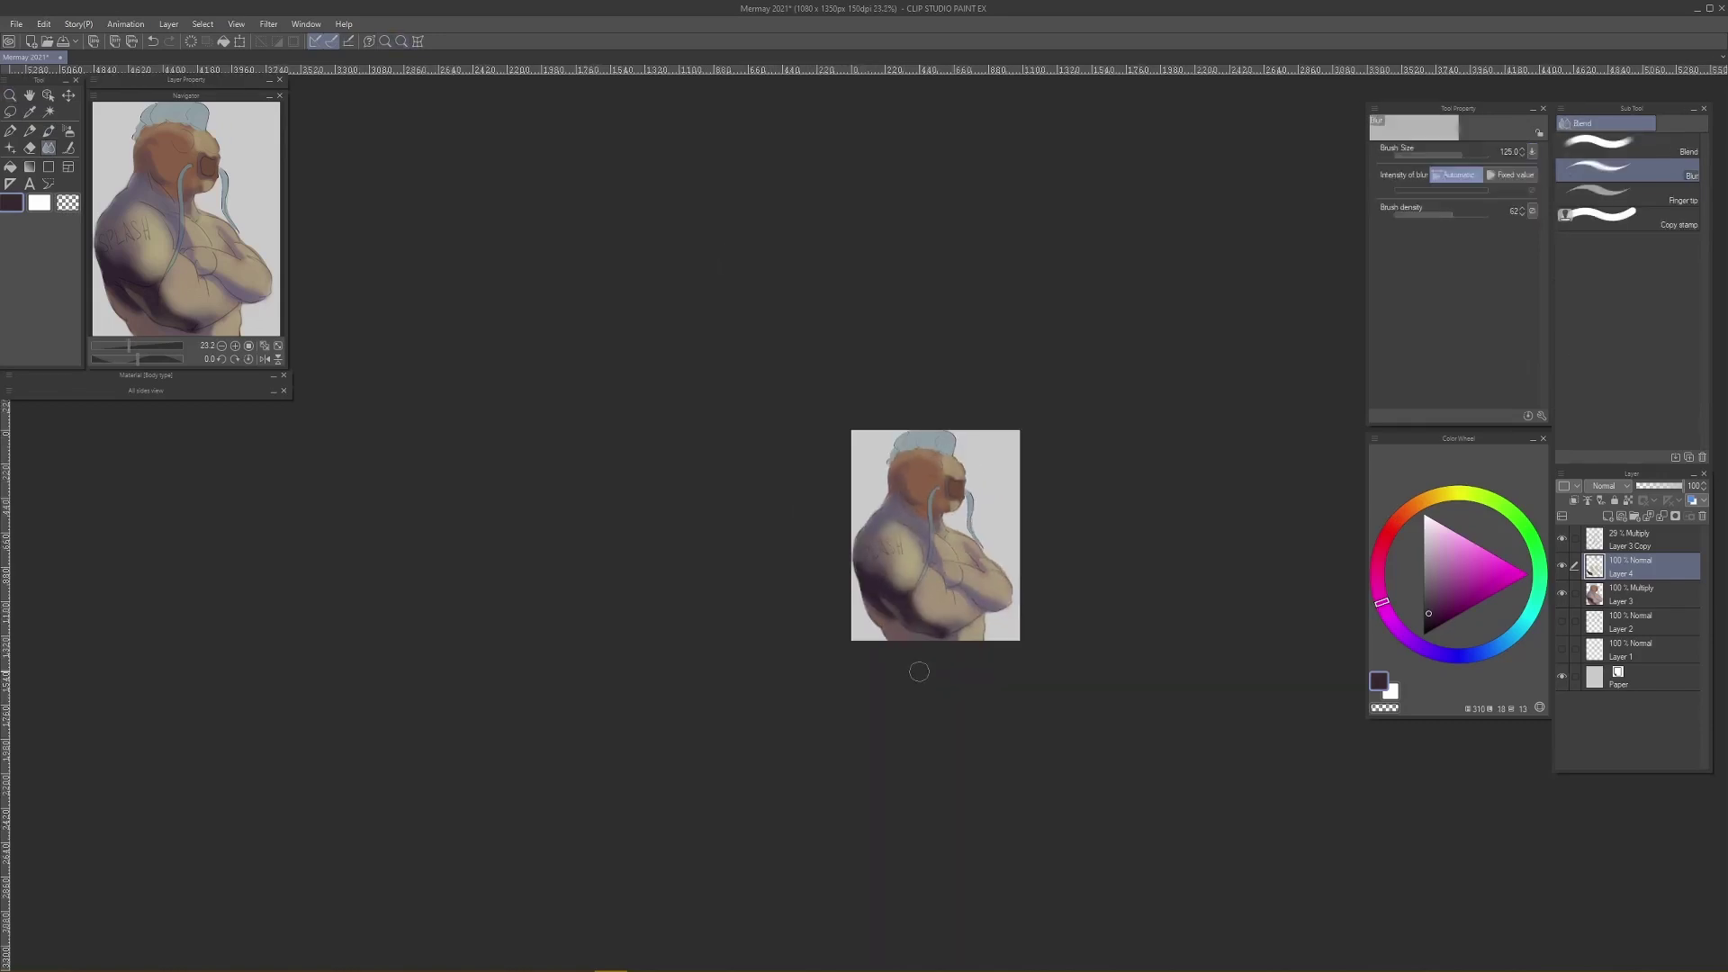
pyautogui.hotkey('ctrl', 'space')
pyautogui.moveTo(937, 513); pyautogui.dragTo(927, 483)
pyautogui.hotkey('ctrl', 'space')
pyautogui.moveTo(896, 583); pyautogui.dragTo(877, 531)
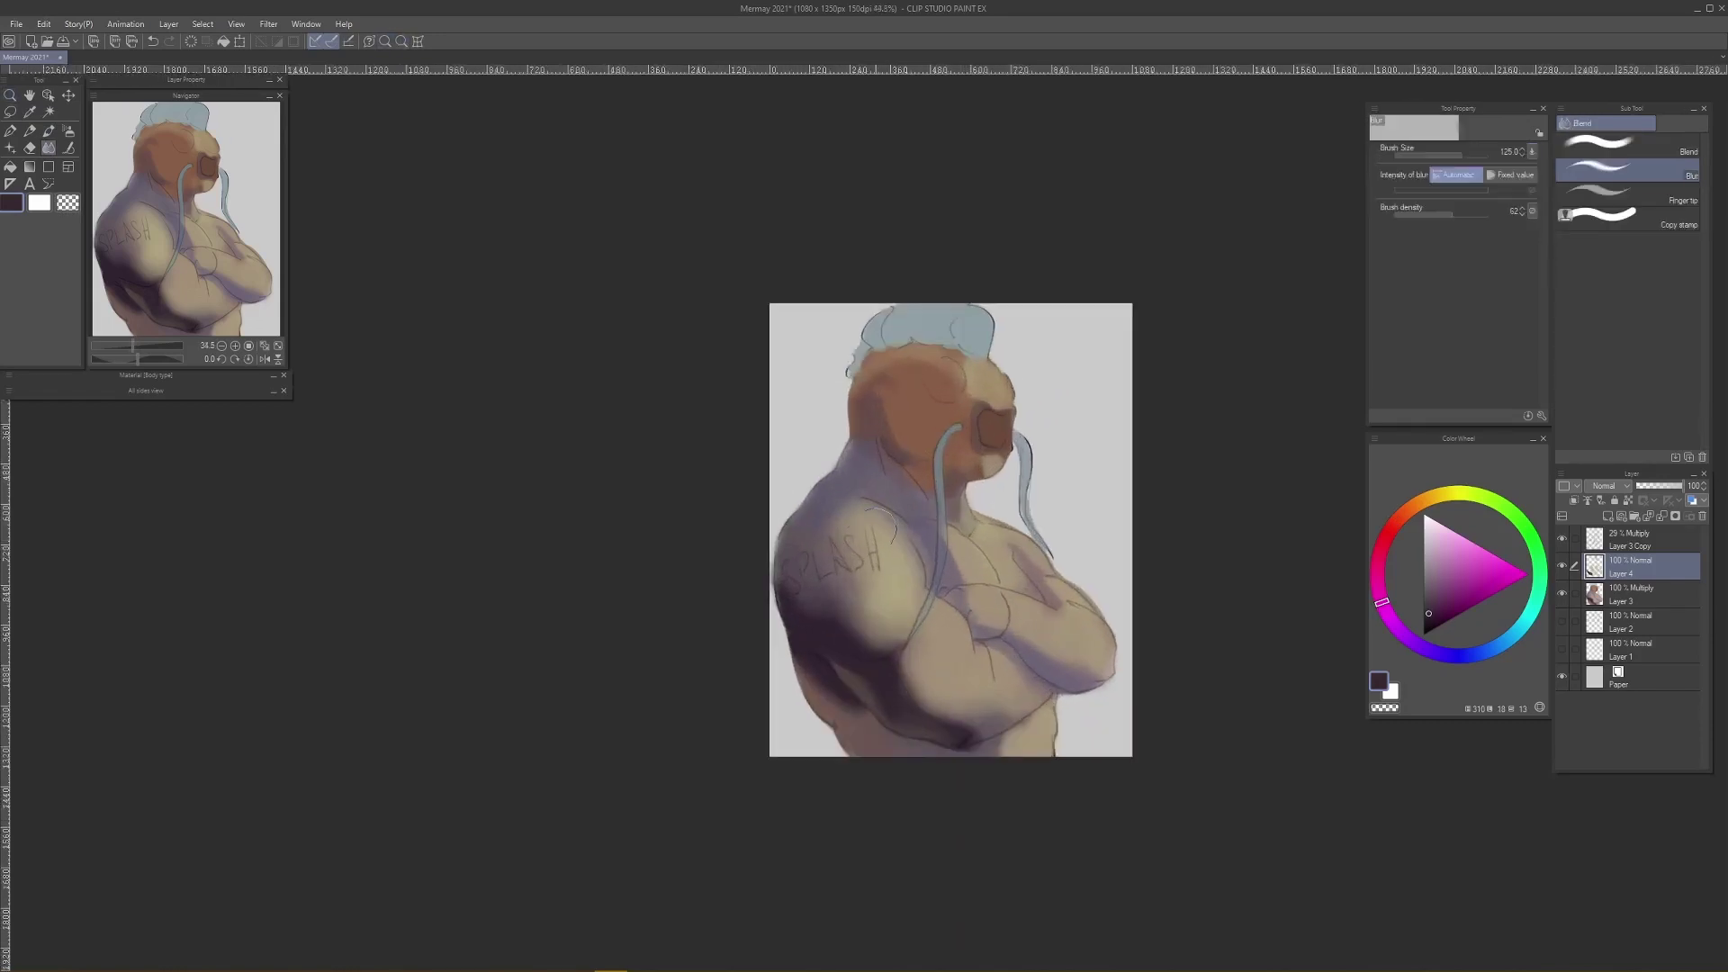
pyautogui.keyDown('alt'); pyautogui.click(840, 607); pyautogui.keyUp('alt')
pyautogui.press('b')
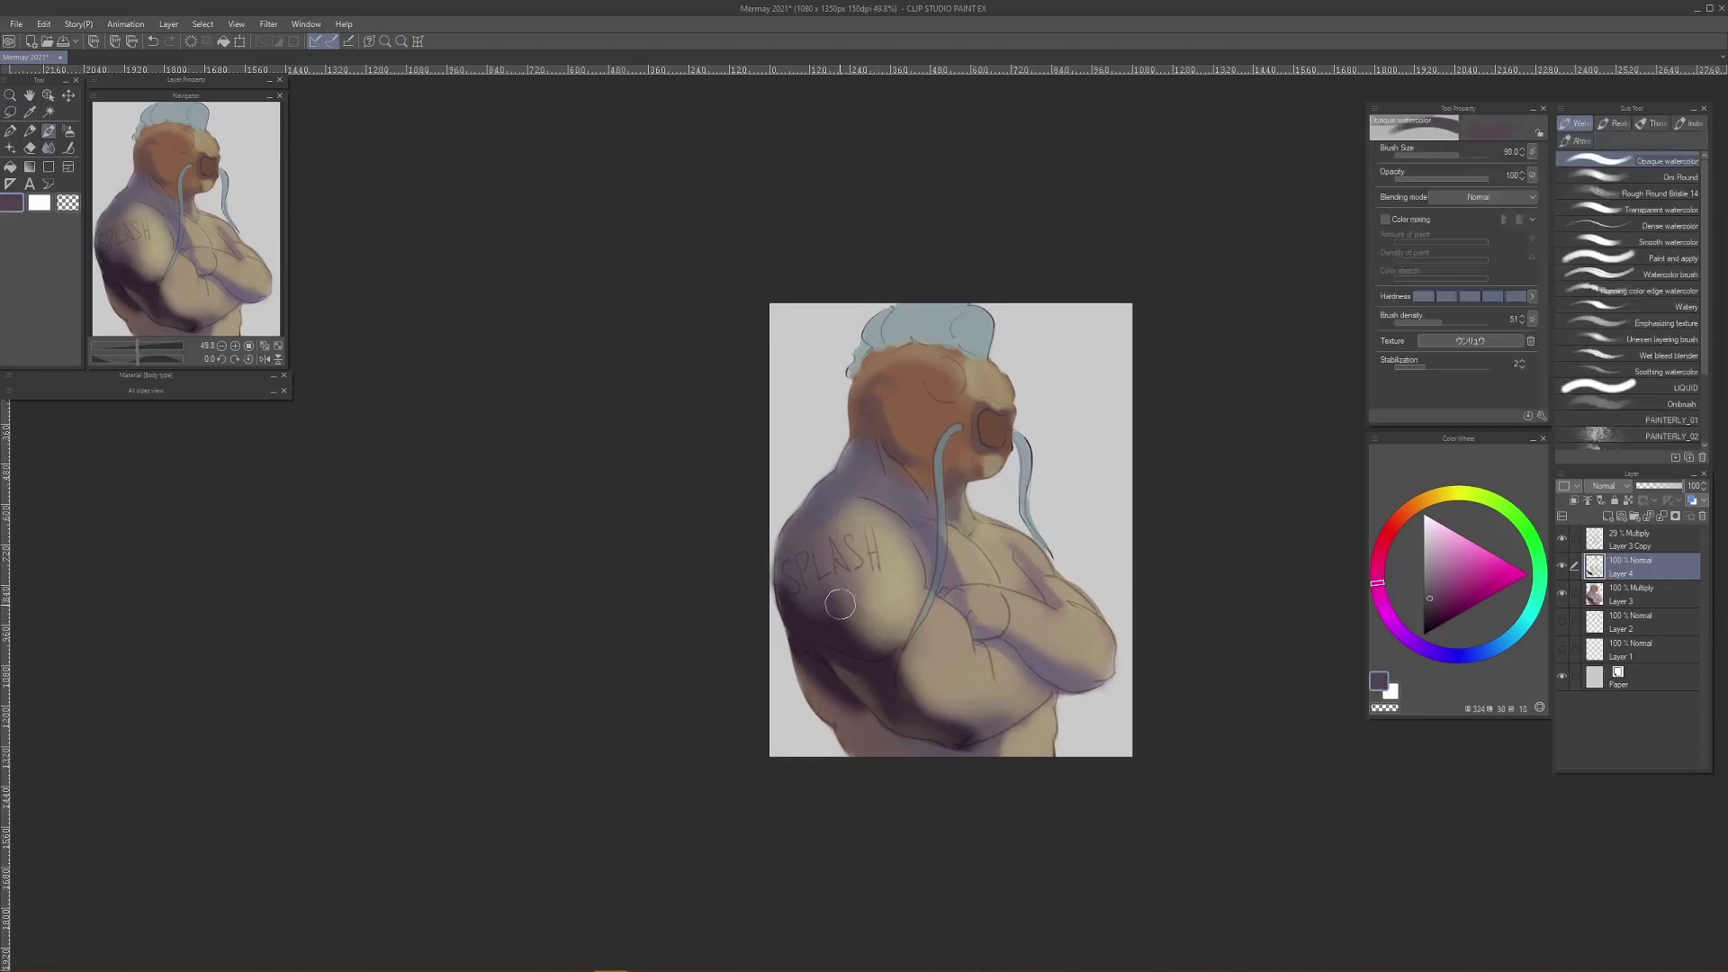
pyautogui.hotkey('ctrl', 'z')
# Step: Paint sampled purples and browns over the deltoid's shadow transition on Layer 4 with the Oni Round brush at size 90 to 100
pyautogui.click(1627, 193)
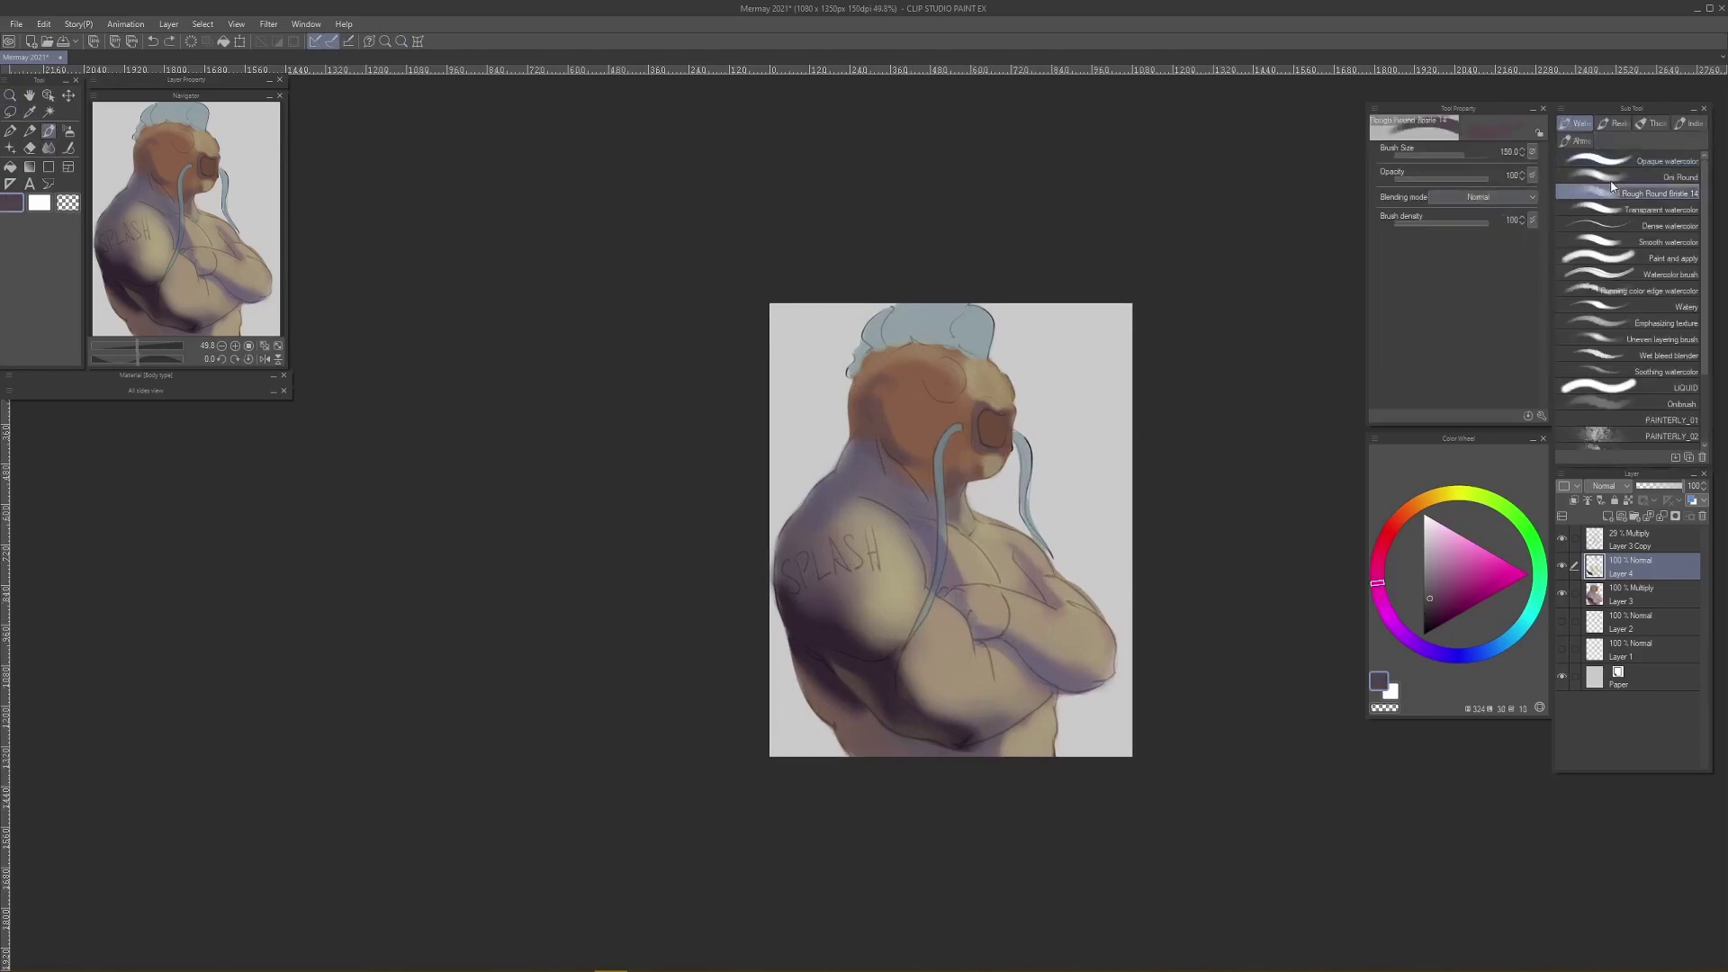
pyautogui.click(1628, 178)
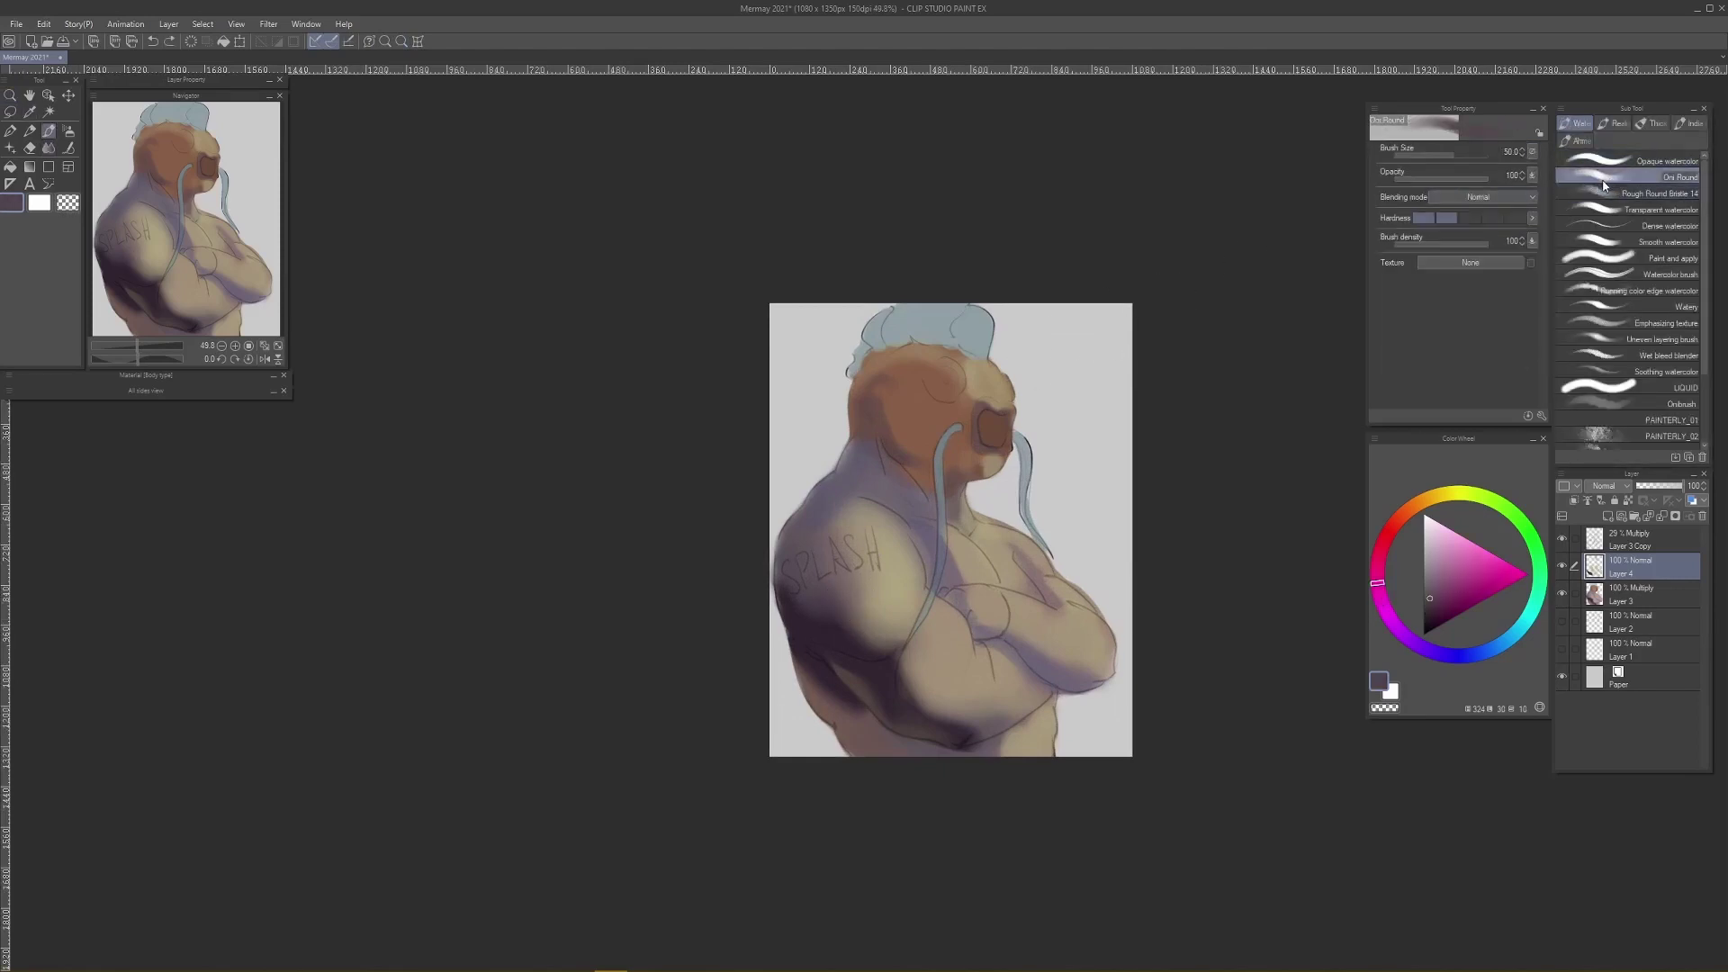
pyautogui.keyDown('alt'); pyautogui.click(845, 616); pyautogui.keyUp('alt')
pyautogui.press(']')
pyautogui.press(']')
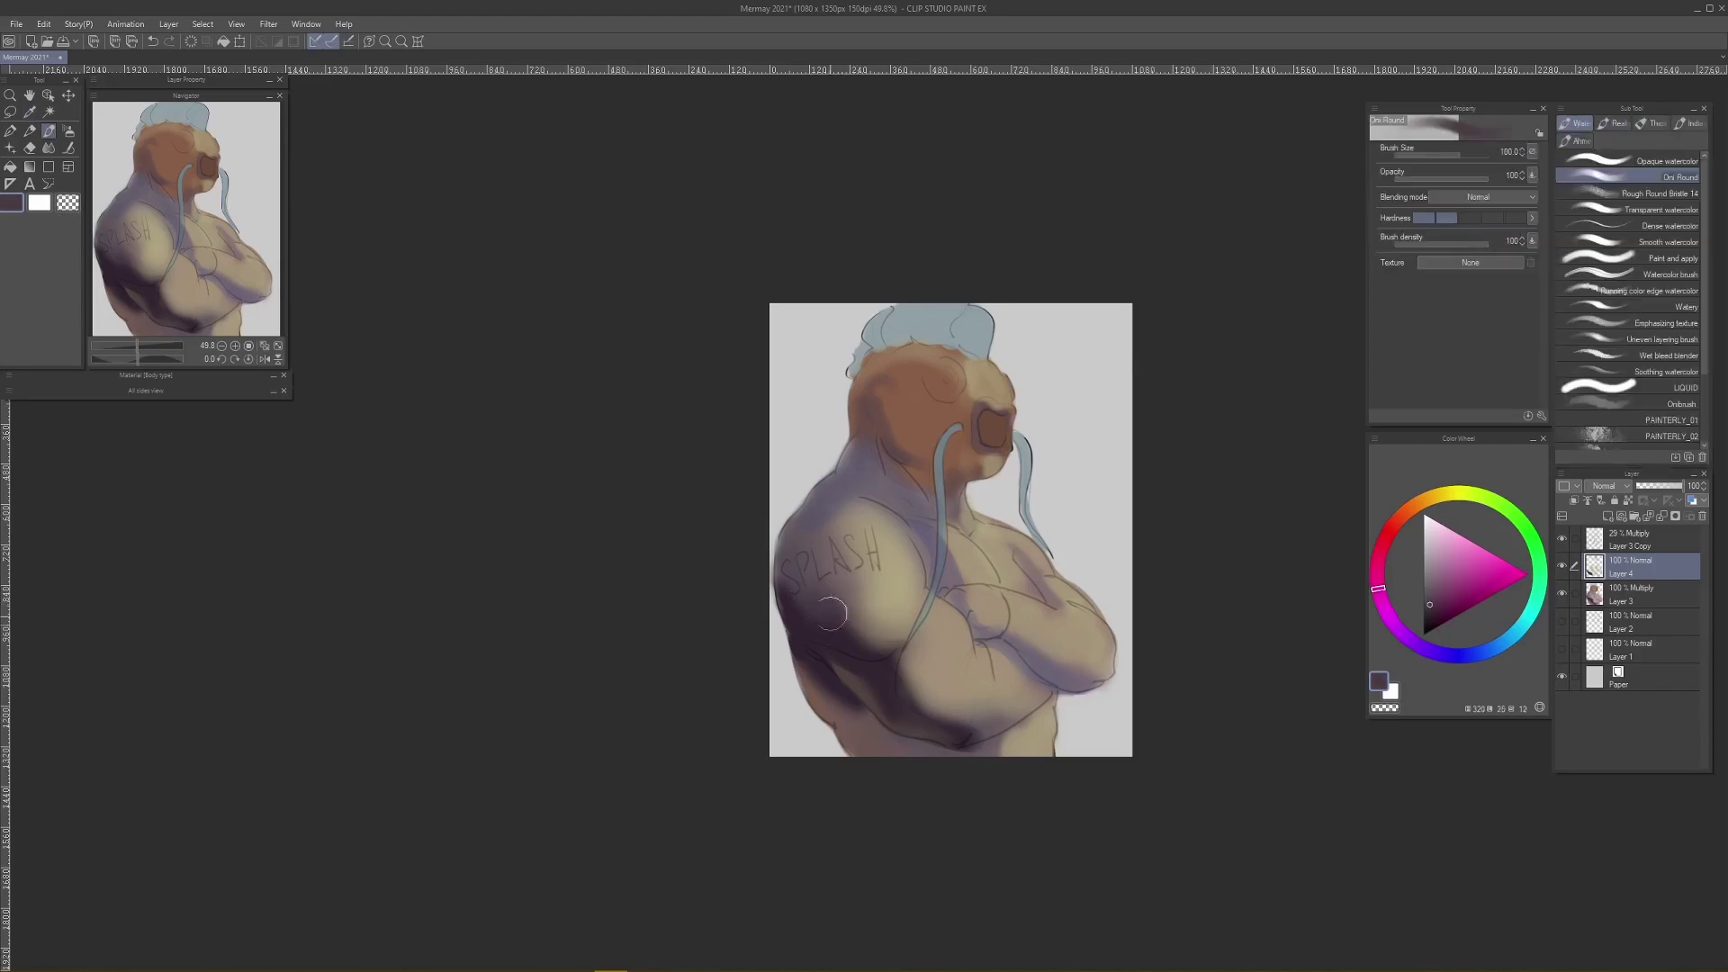
pyautogui.keyDown('alt'); pyautogui.click(846, 594); pyautogui.keyUp('alt')
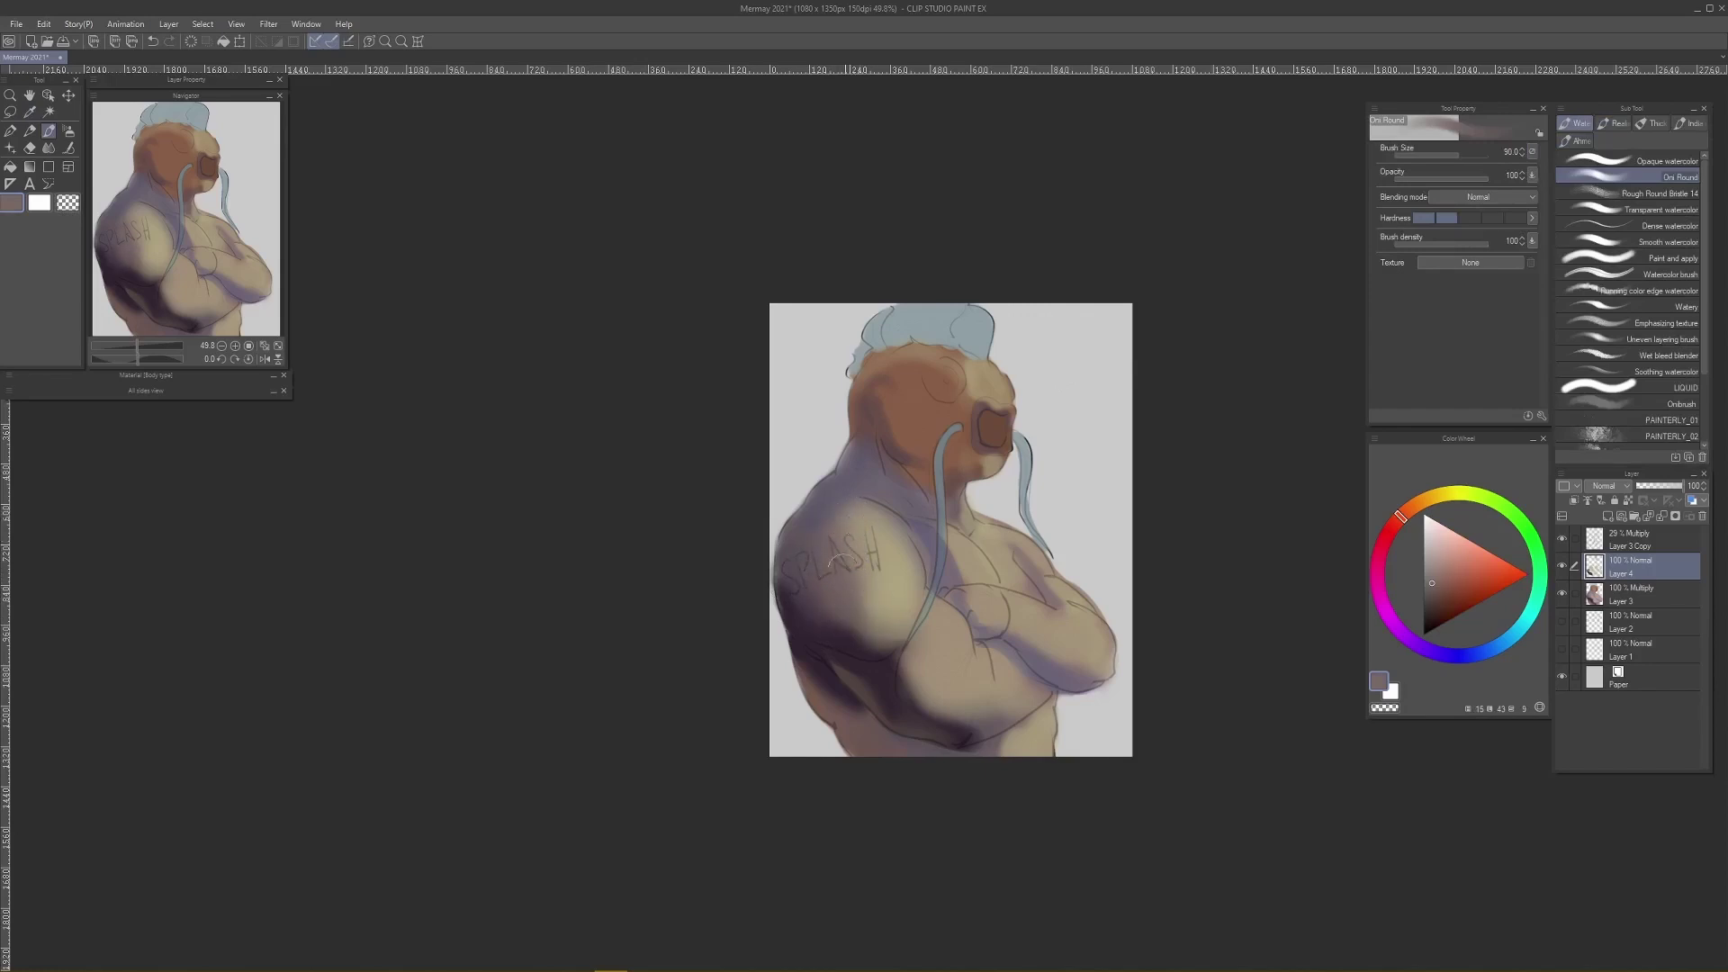
pyautogui.keyDown('alt'); pyautogui.click(822, 513); pyautogui.keyUp('alt')
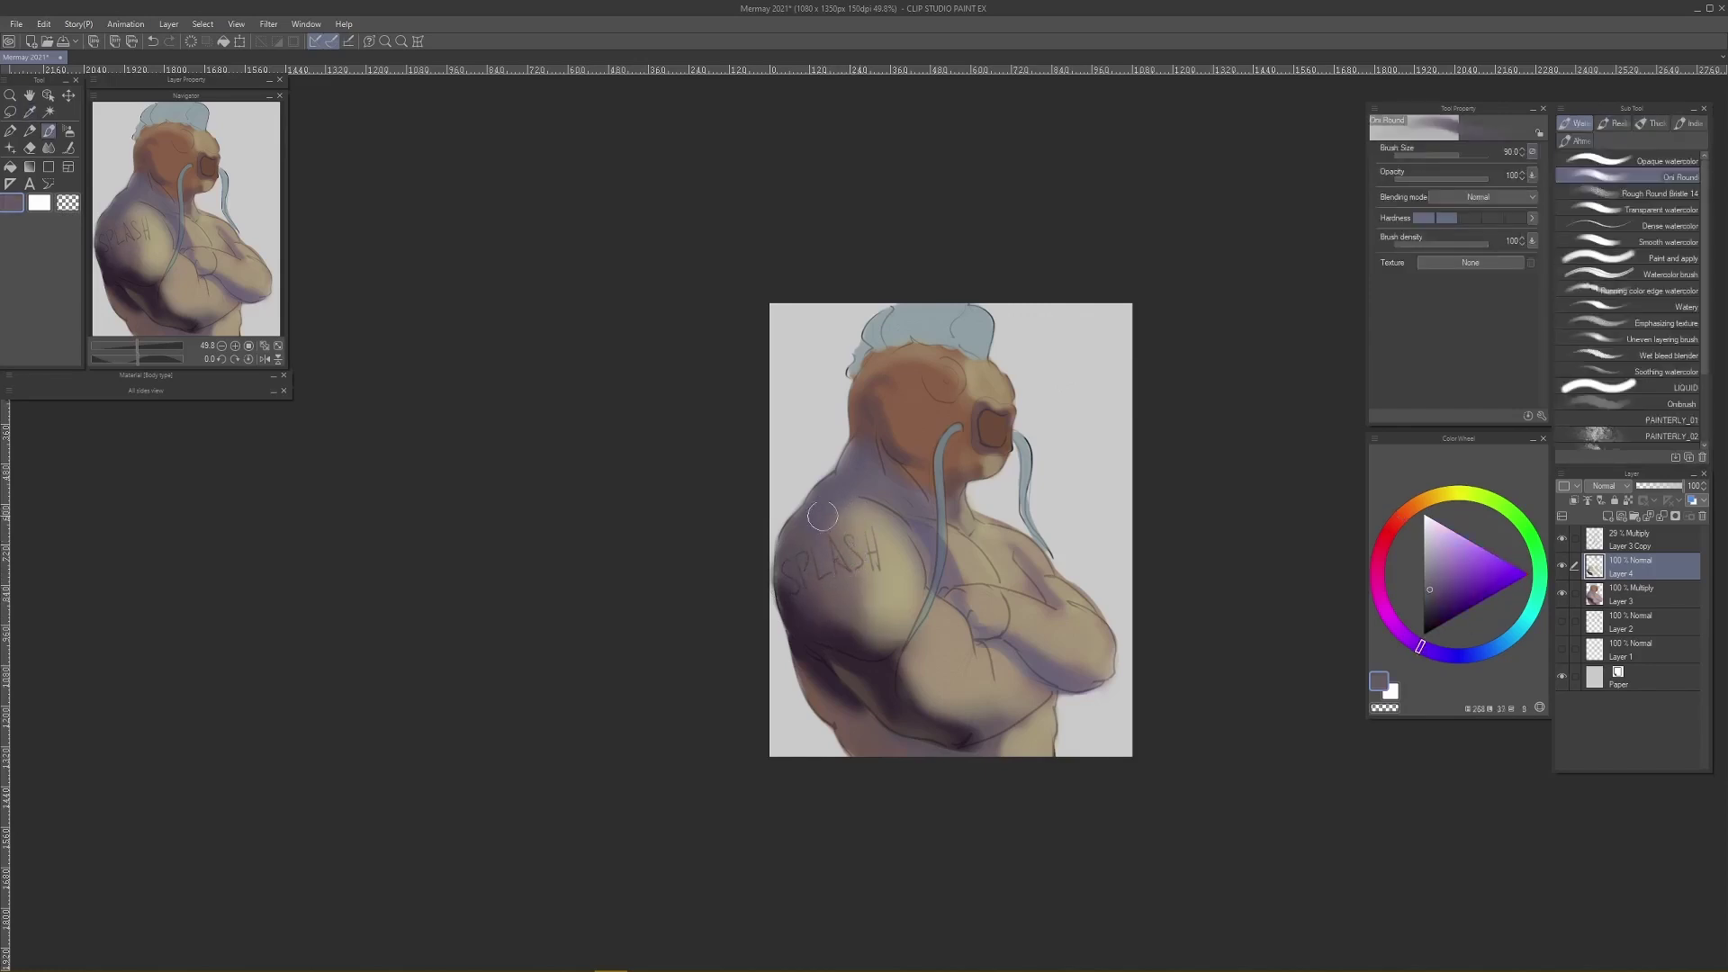
pyautogui.keyDown('alt'); pyautogui.click(824, 518); pyautogui.keyUp('alt')
# Step: Deepen the core shadow on the lower and outer deltoid with a sampled dark purple at brush size 70
pyautogui.keyDown('alt'); pyautogui.click(818, 613); pyautogui.keyUp('alt')
pyautogui.press('[')
pyautogui.press('[')
pyautogui.press('[')
pyautogui.press('[')
pyautogui.press(']')
pyautogui.press(']')
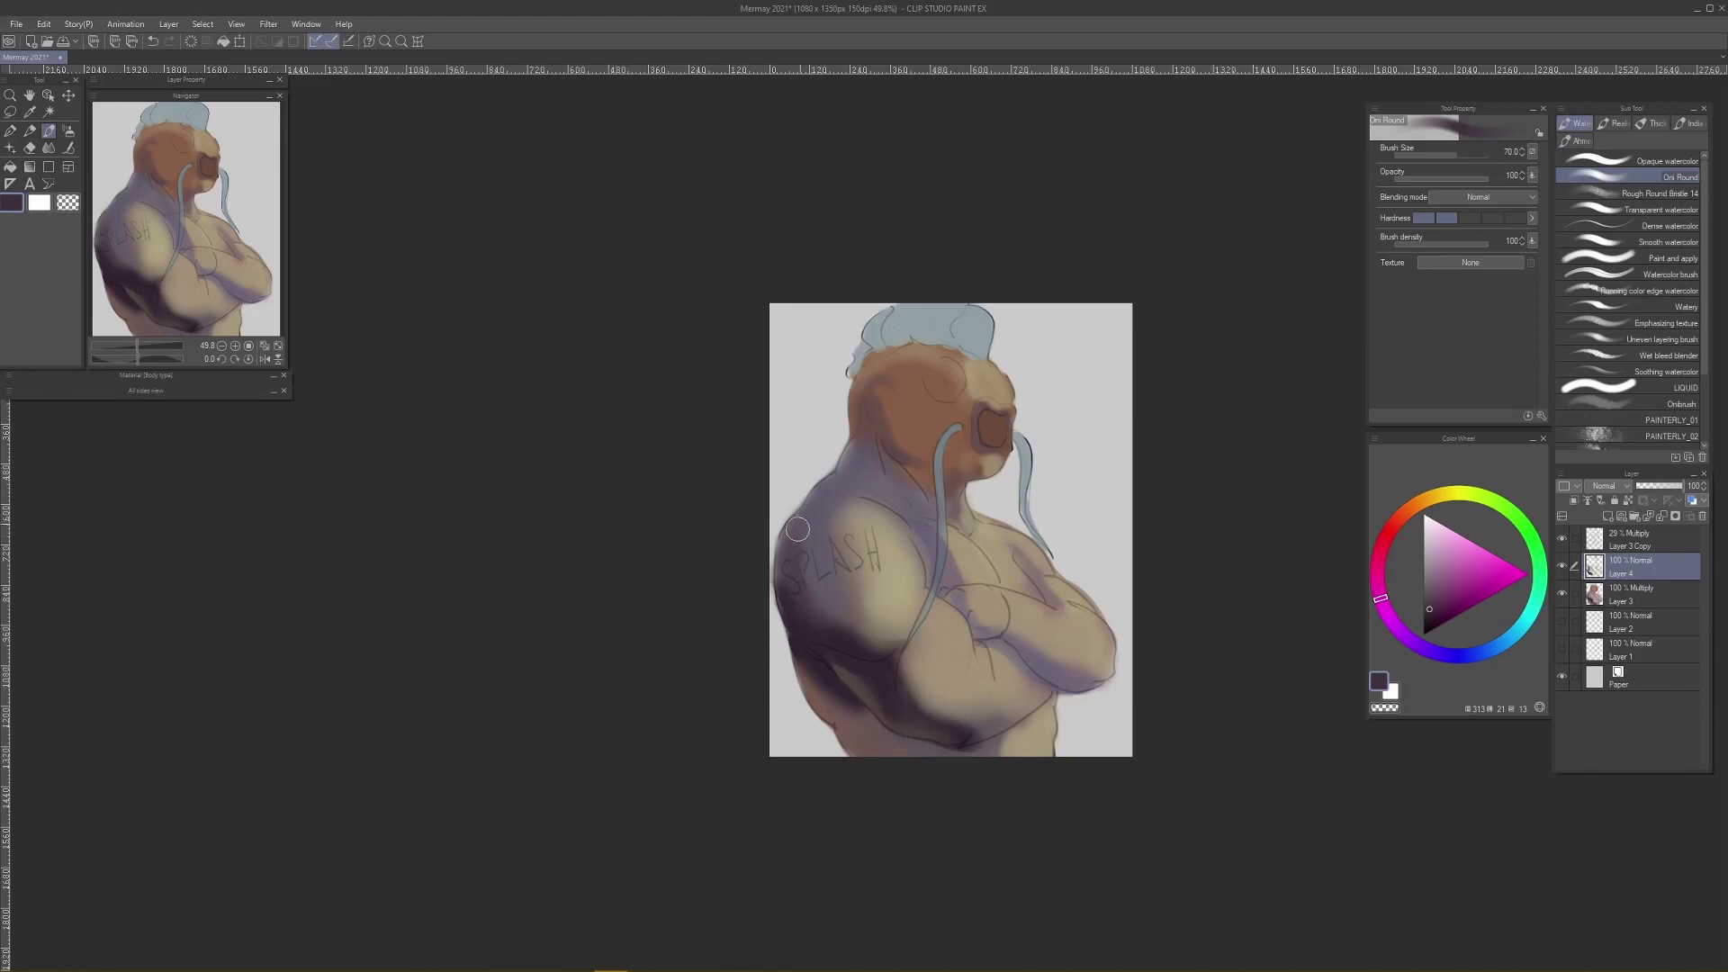
pyautogui.moveTo(810, 546); pyautogui.dragTo(891, 645)
pyautogui.moveTo(803, 598)
pyautogui.mouseDown()
pyautogui.moveTo(855, 605)
pyautogui.moveTo(888, 638)
pyautogui.moveTo(867, 645)
pyautogui.moveTo(884, 629)
pyautogui.moveTo(806, 549)
pyautogui.moveTo(875, 616)
pyautogui.mouseUp()
# Step: Glaze a warm reddish brown over the lit area of the shoulder around the lettering, enlarging the brush to 200
pyautogui.keyDown('alt'); pyautogui.click(857, 621); pyautogui.keyUp('alt')
pyautogui.keyDown('alt'); pyautogui.click(833, 505); pyautogui.keyUp('alt')
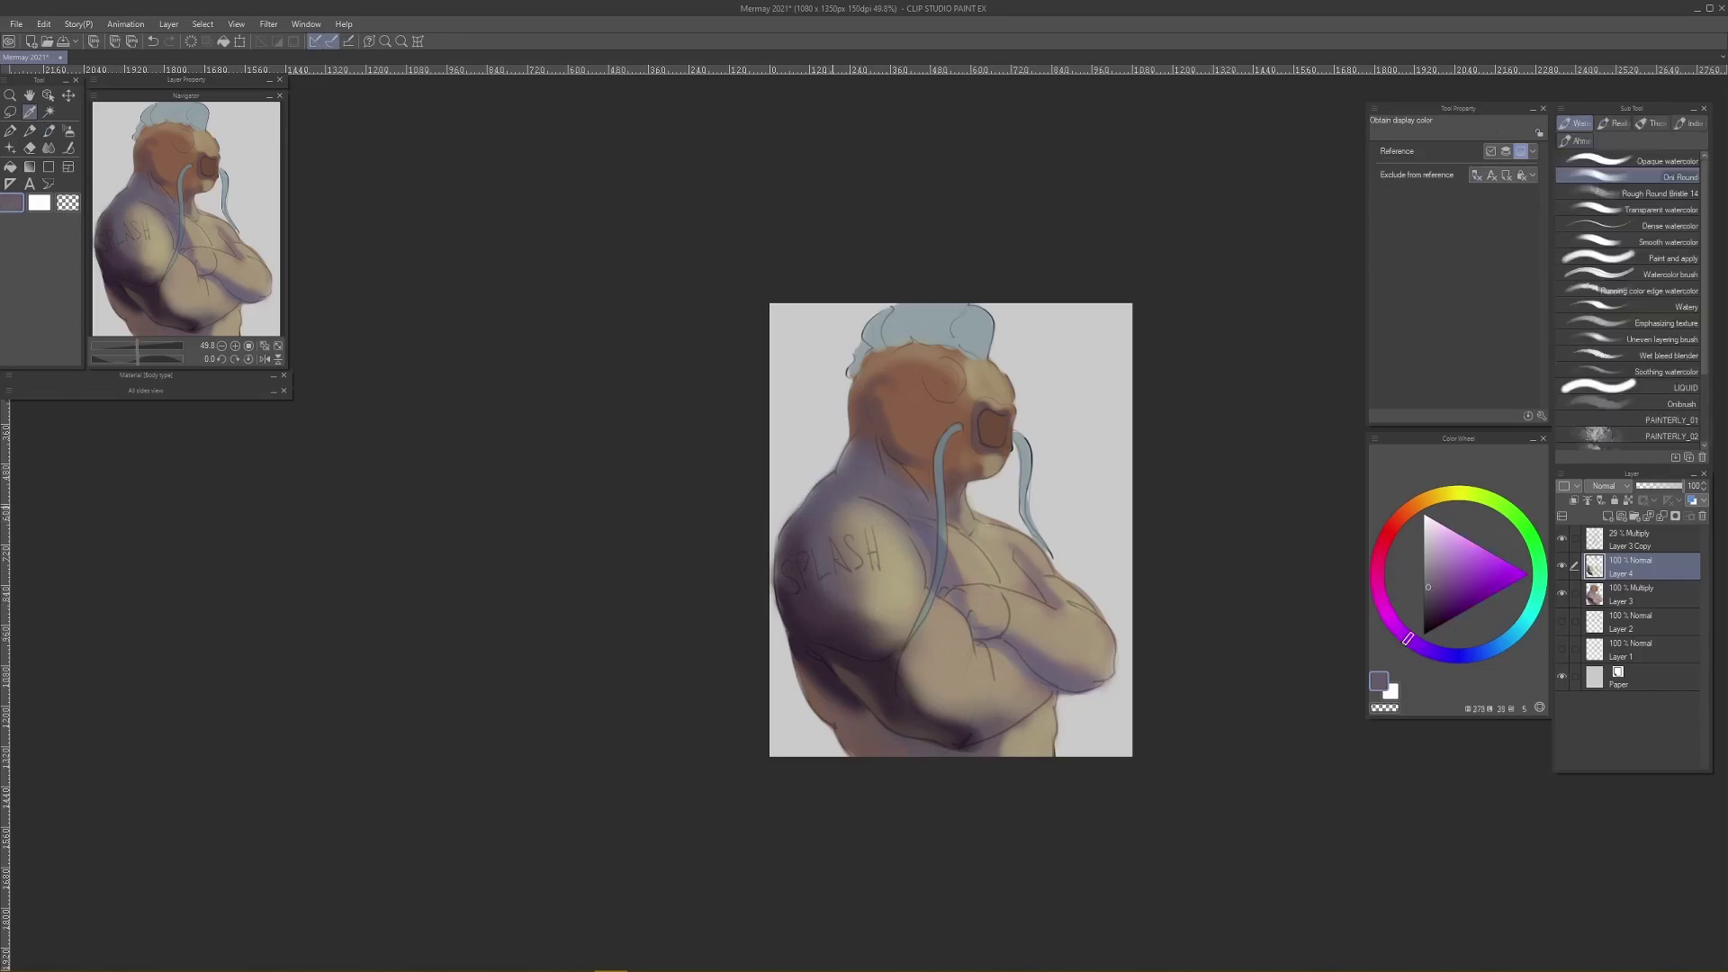
pyautogui.keyDown('alt'); pyautogui.click(867, 532); pyautogui.keyUp('alt')
pyautogui.moveTo(868, 515); pyautogui.dragTo(903, 596)
pyautogui.press(']')
pyautogui.press(']')
pyautogui.press(']')
pyautogui.press(']')
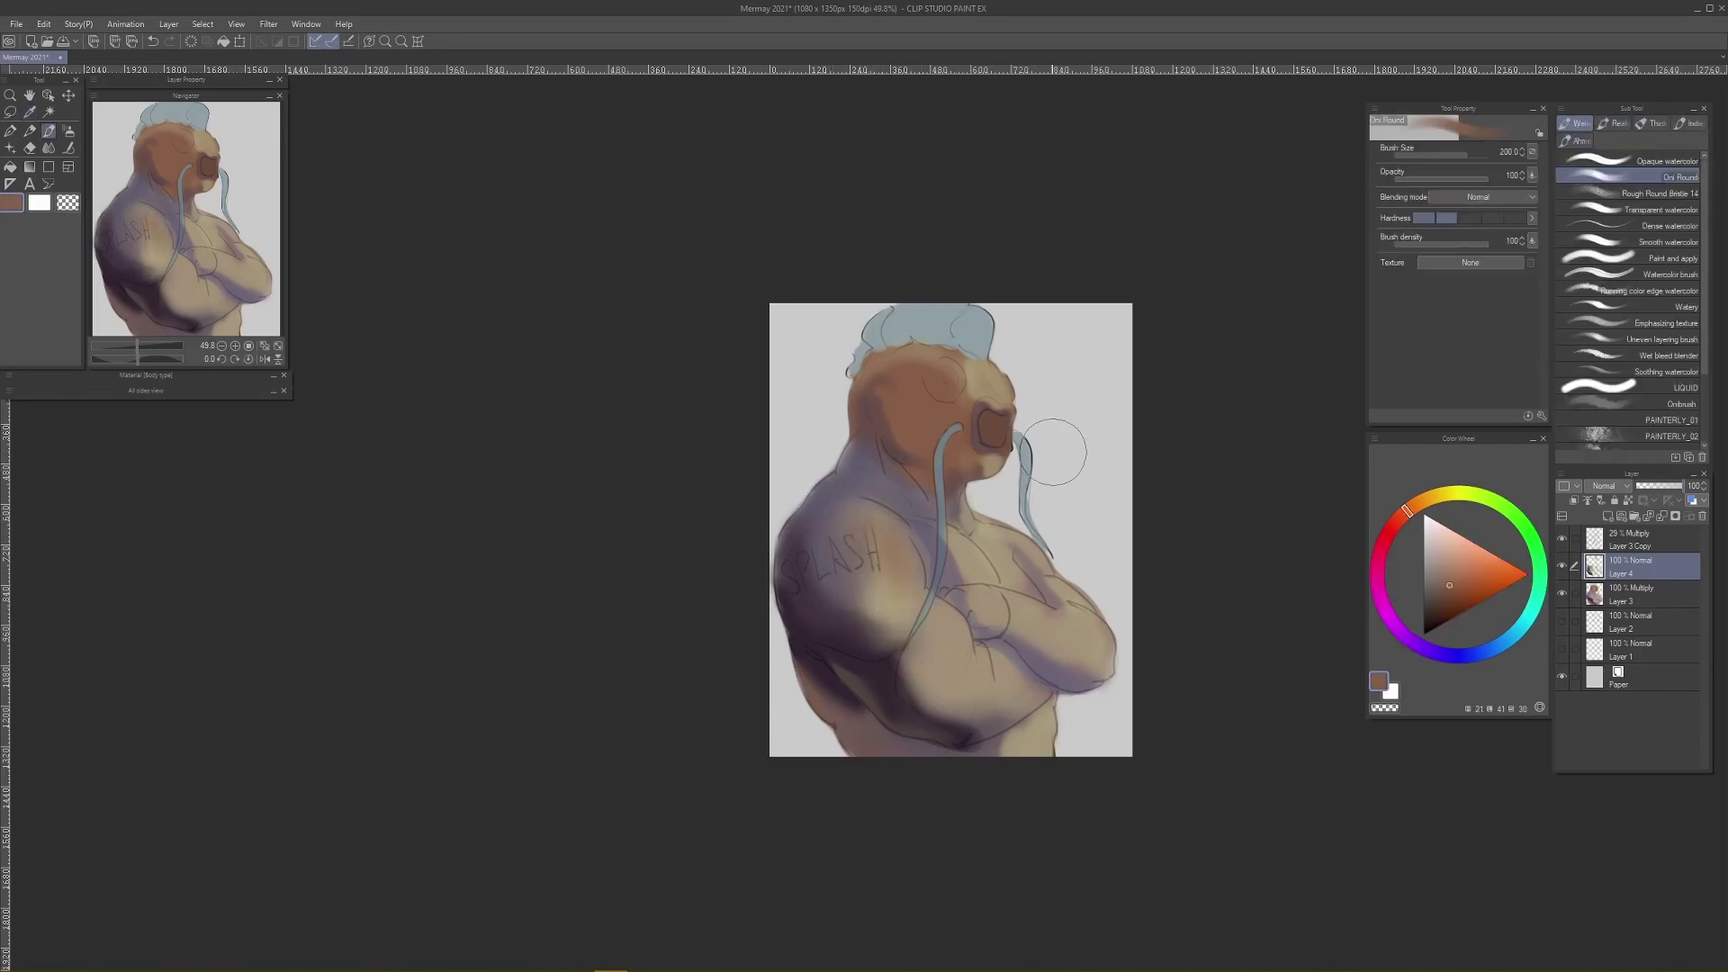
# Step: Flip the view horizontally and blur the shading transitions on the arm and back at size 90
pyautogui.press('h')
pyautogui.moveTo(969, 480)
pyautogui.mouseDown()
pyautogui.moveTo(976, 512)
pyautogui.moveTo(1026, 434)
pyautogui.mouseUp()
pyautogui.moveTo(928, 522); pyautogui.dragTo(1042, 390)
pyautogui.press('j')
pyautogui.press('[')
pyautogui.press('[')
pyautogui.moveTo(1016, 530)
pyautogui.mouseDown()
pyautogui.moveTo(973, 546)
pyautogui.moveTo(1021, 507)
pyautogui.moveTo(933, 597)
pyautogui.moveTo(976, 558)
pyautogui.moveTo(949, 584)
pyautogui.mouseUp()
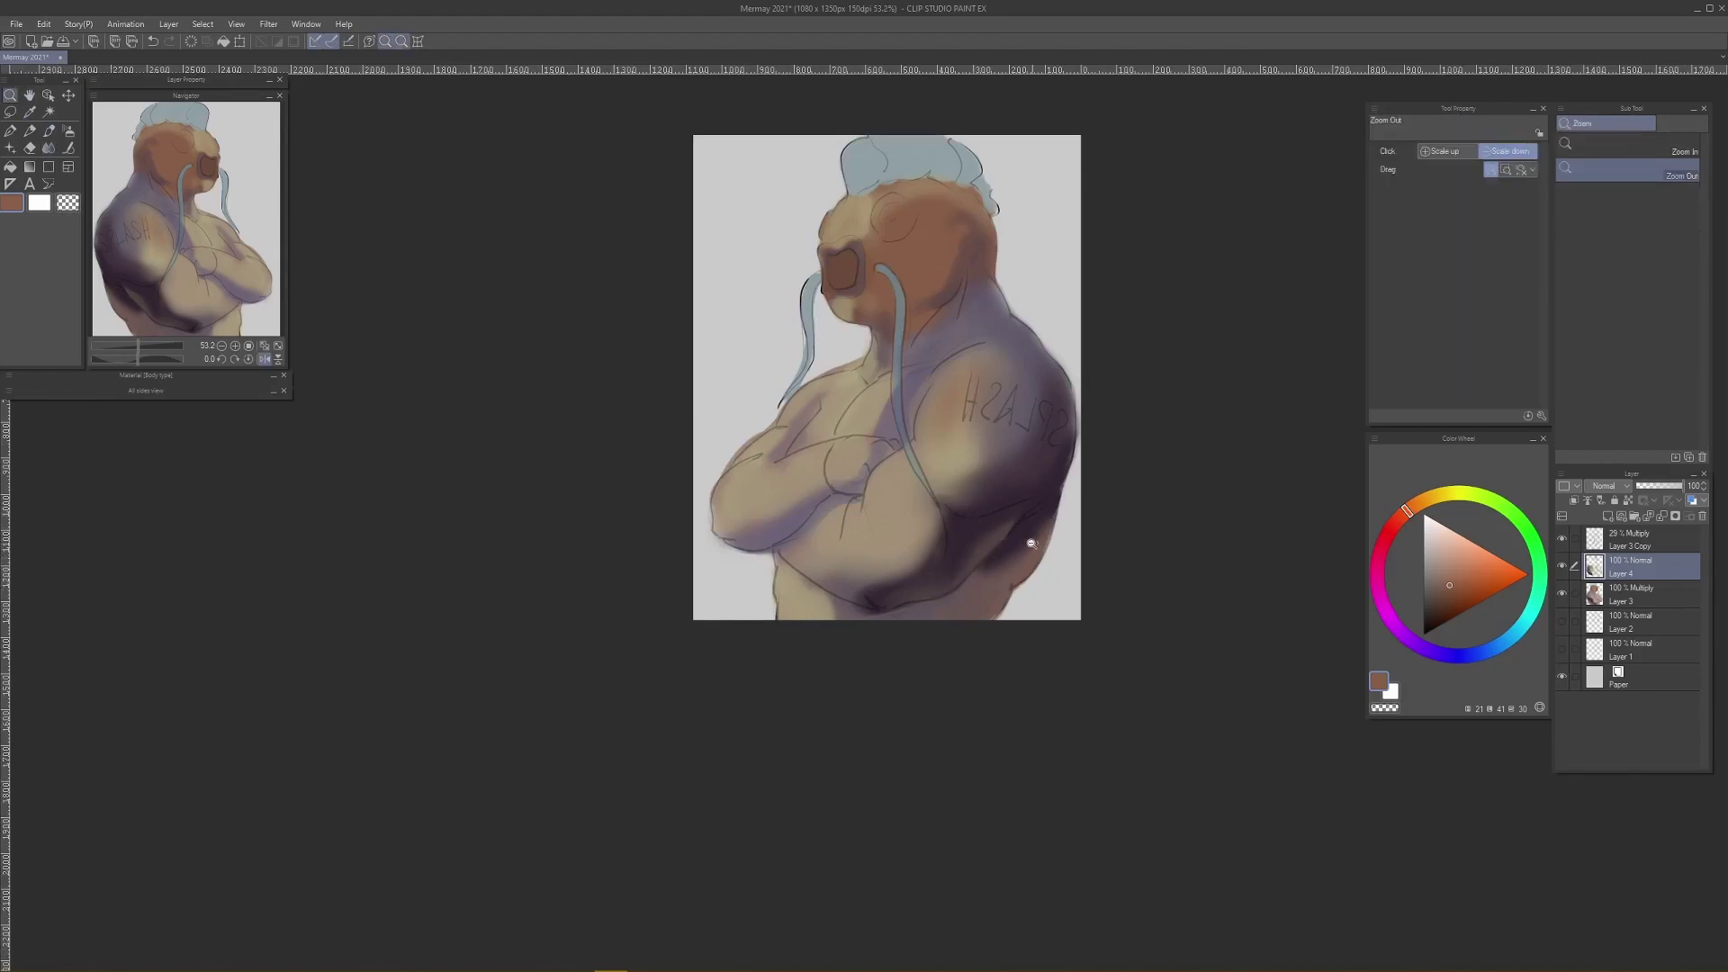
pyautogui.moveTo(1028, 542)
pyautogui.mouseDown()
pyautogui.moveTo(978, 602)
pyautogui.moveTo(1031, 534)
pyautogui.mouseUp()
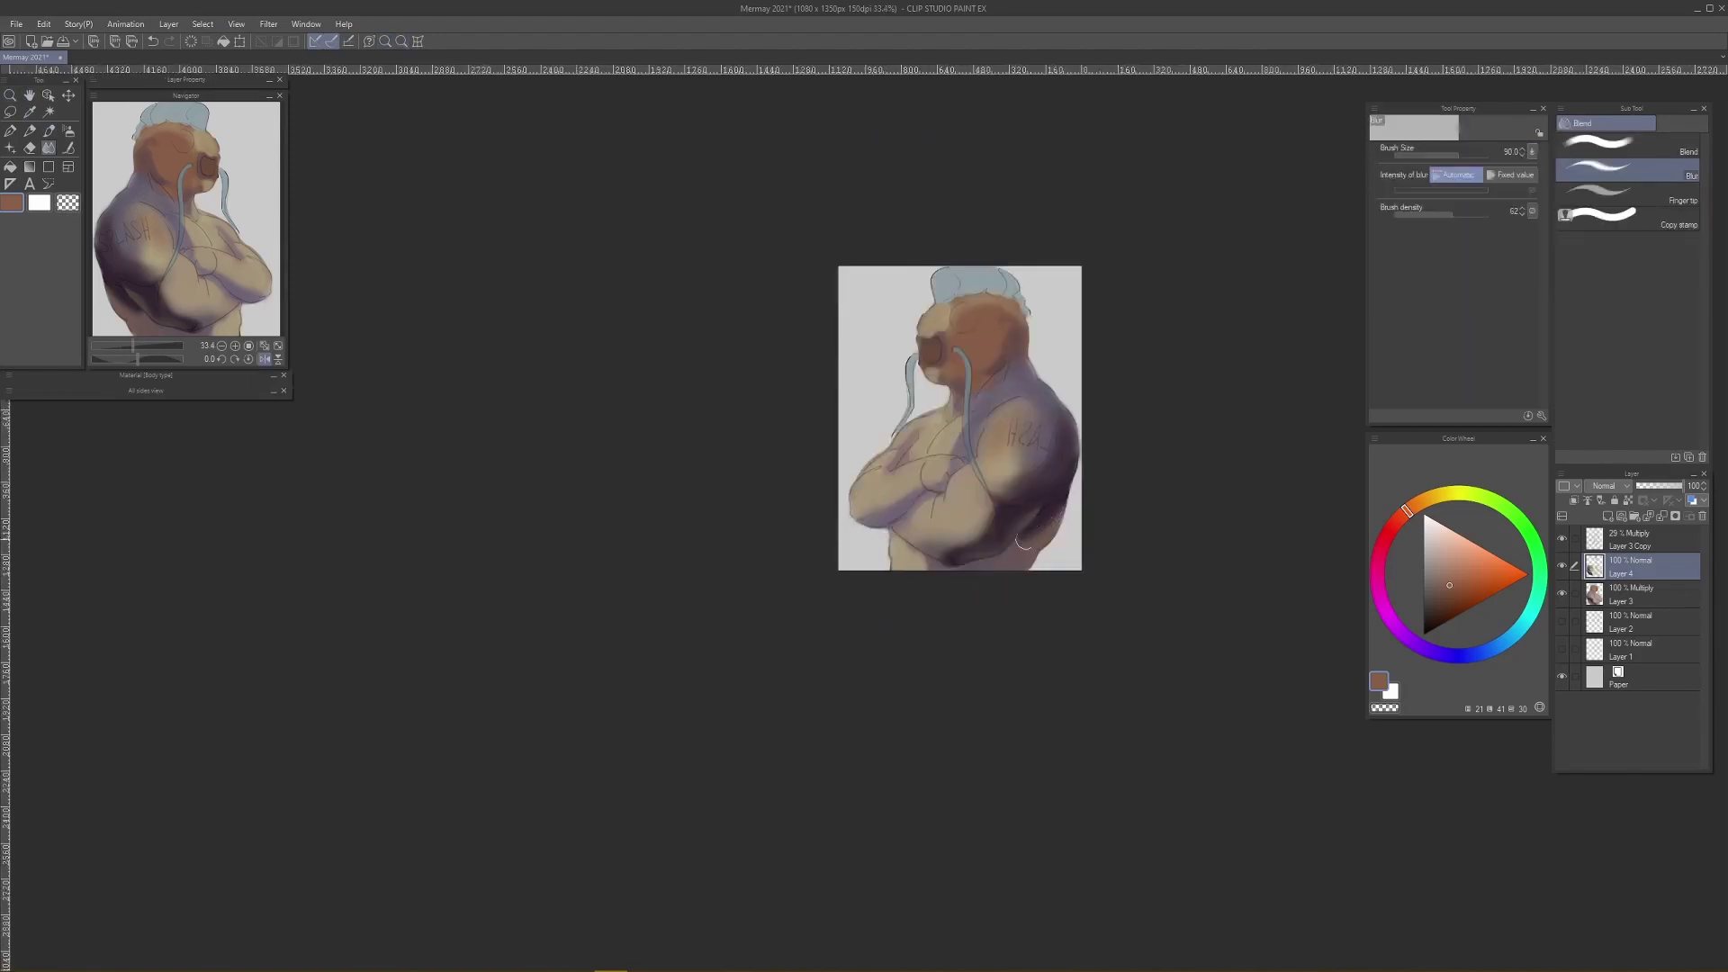
pyautogui.scroll(2, 1027, 540)
# Step: Paint a sampled dark purple shadow down the lower back beside the arm with Oni Round at size 90
pyautogui.press('b')
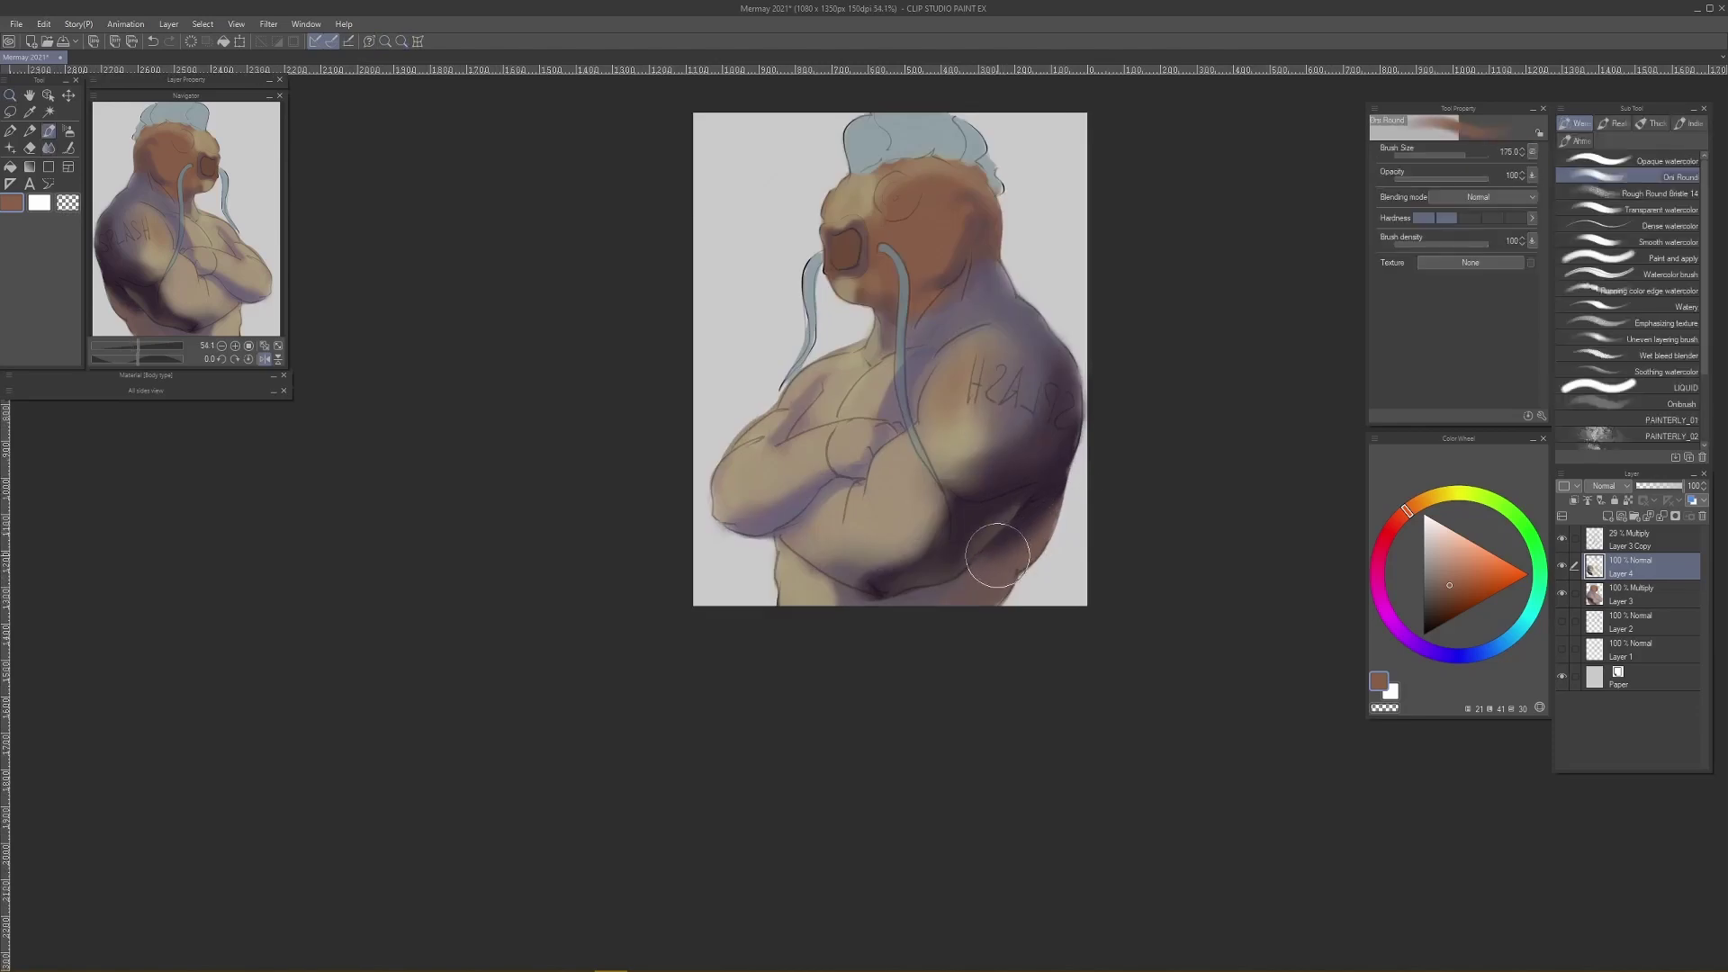
pyautogui.press('[')
pyautogui.press('[')
pyautogui.press('[')
pyautogui.press('[')
pyautogui.keyDown('alt'); pyautogui.click(1017, 528); pyautogui.keyUp('alt')
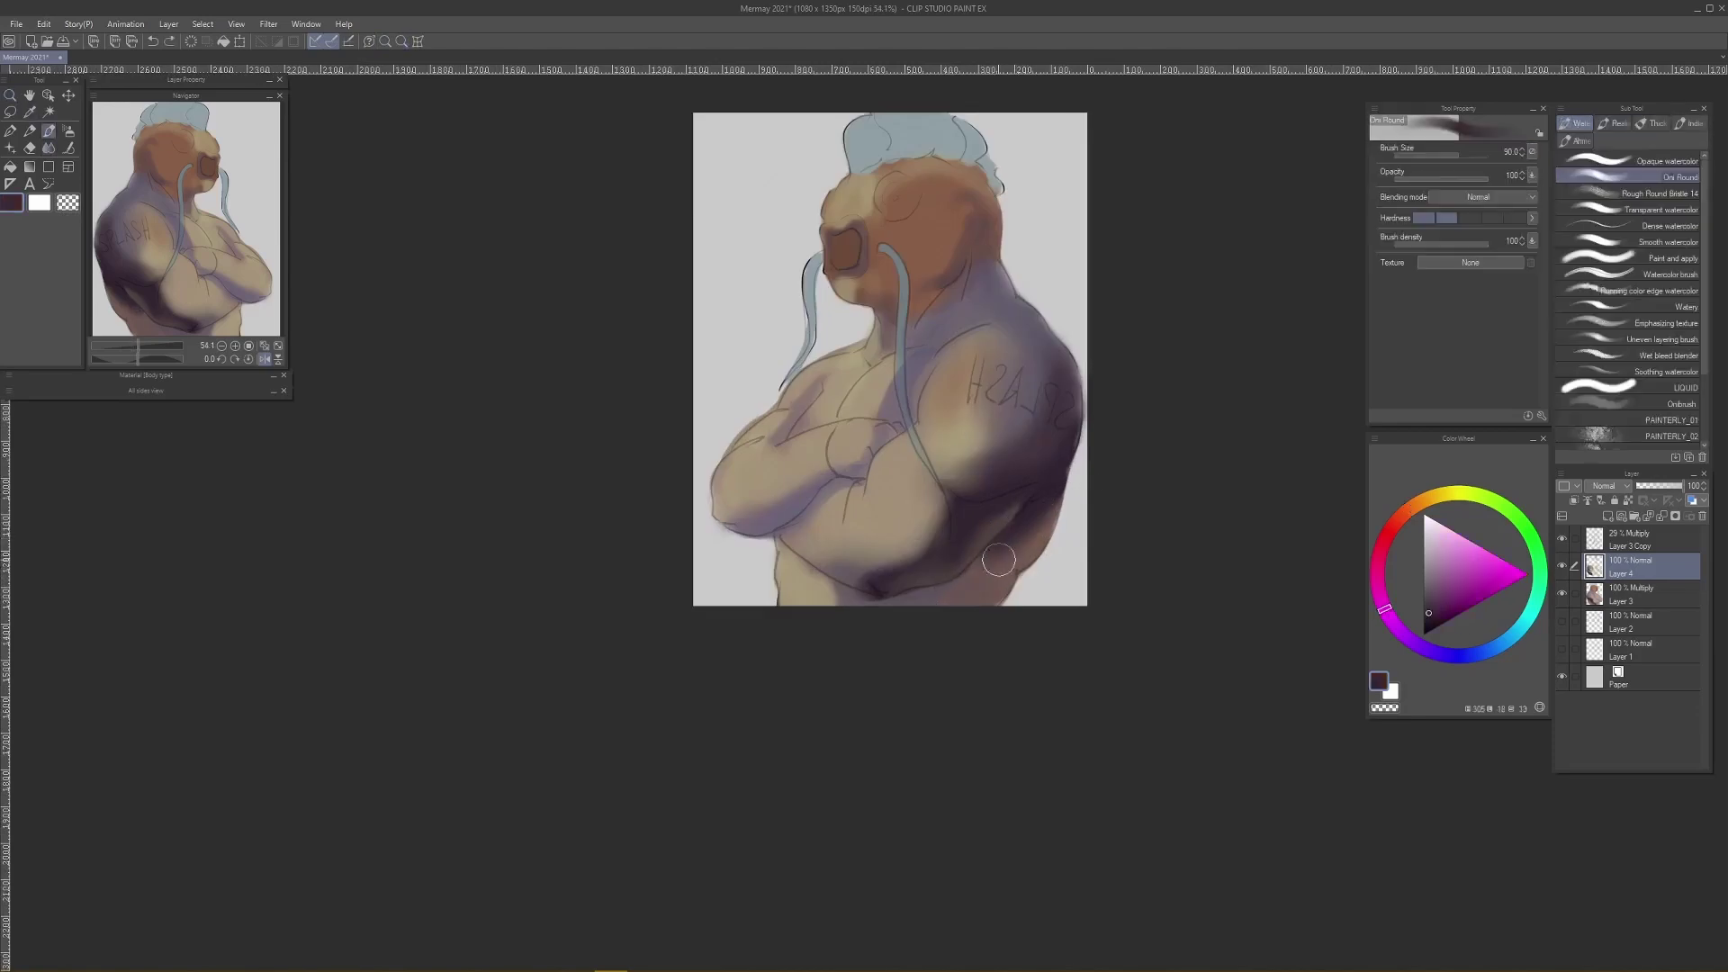
pyautogui.moveTo(999, 560)
pyautogui.mouseDown()
pyautogui.moveTo(1002, 543)
pyautogui.moveTo(940, 613)
pyautogui.moveTo(955, 639)
pyautogui.moveTo(981, 589)
pyautogui.moveTo(977, 653)
pyautogui.mouseUp()
# Step: Extend the dark purple shadow to the bottom of the back, cleaning its edge with the Hard eraser and the Blur tool
pyautogui.press('[')
pyautogui.press('[')
pyautogui.press('[')
pyautogui.press('[')
pyautogui.press('[')
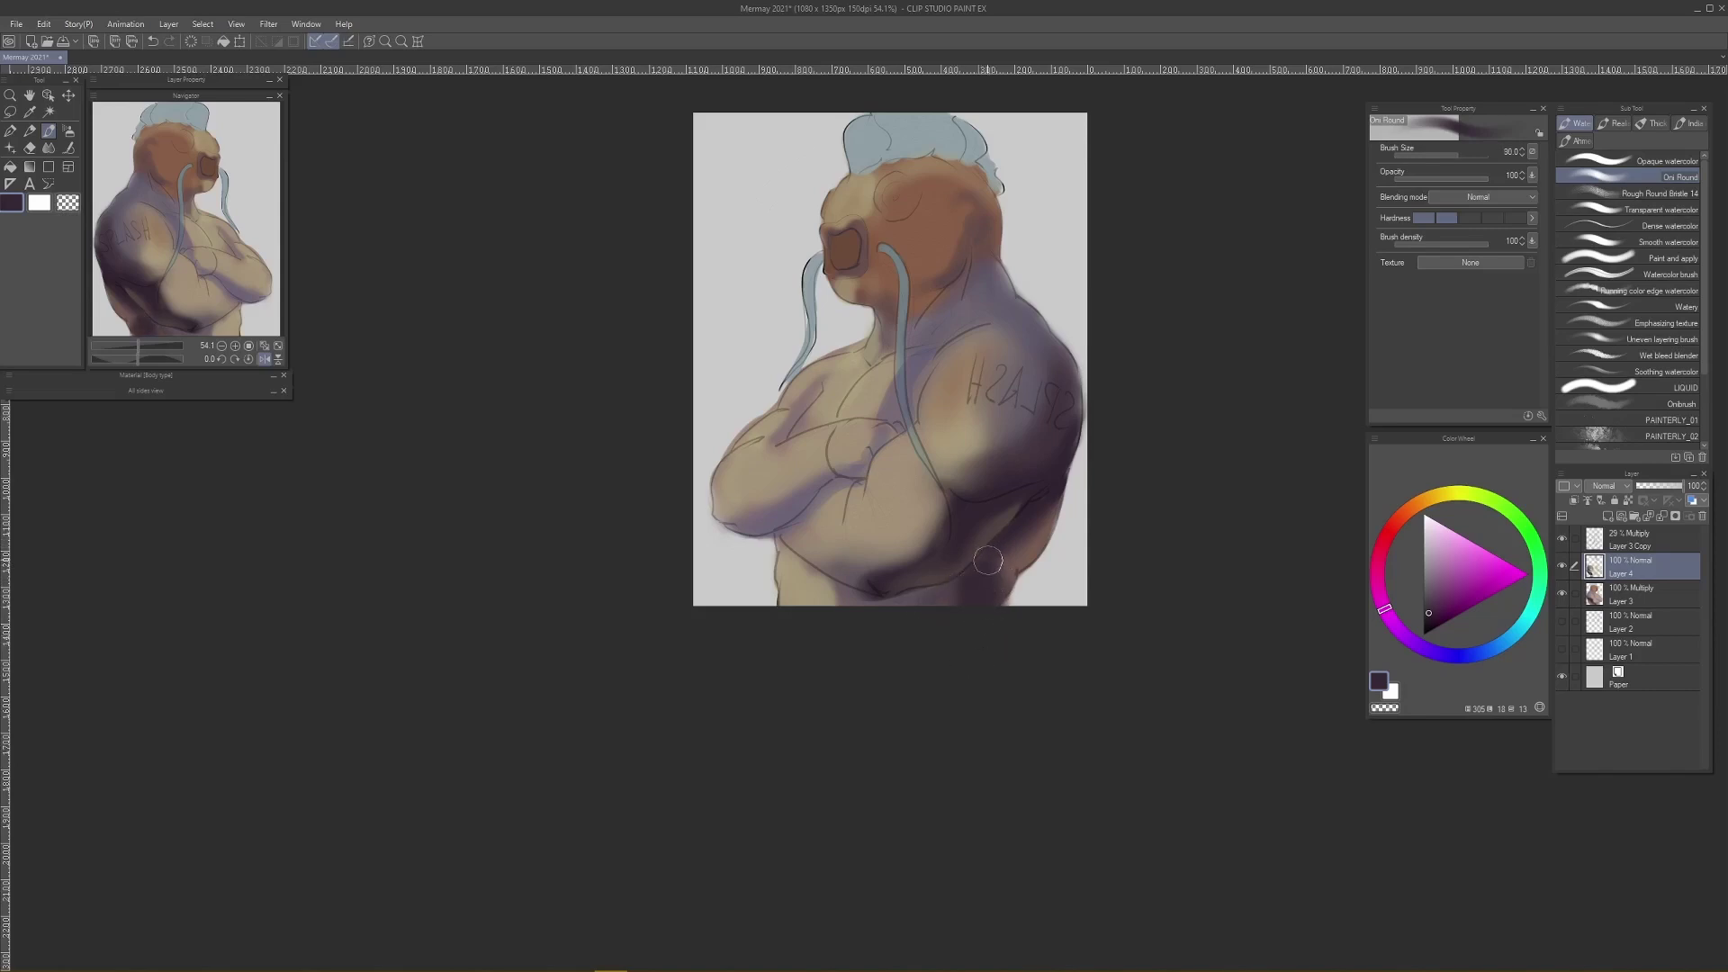
pyautogui.moveTo(988, 560); pyautogui.dragTo(991, 626)
pyautogui.press('e')
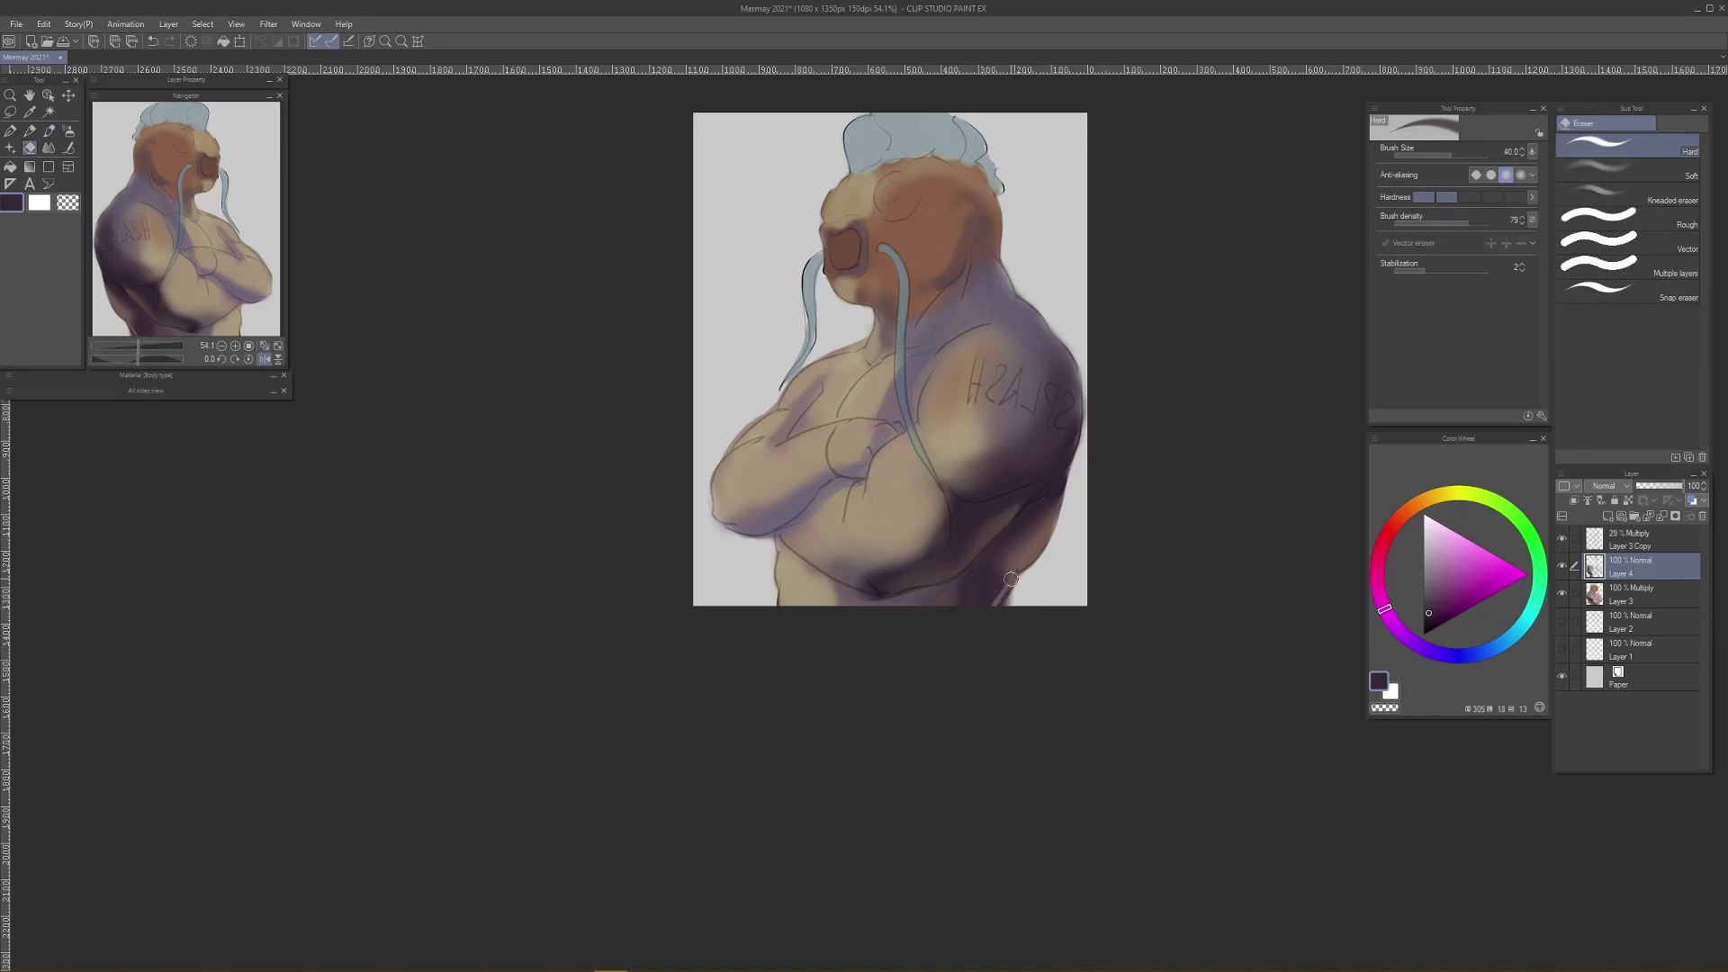
pyautogui.press('j')
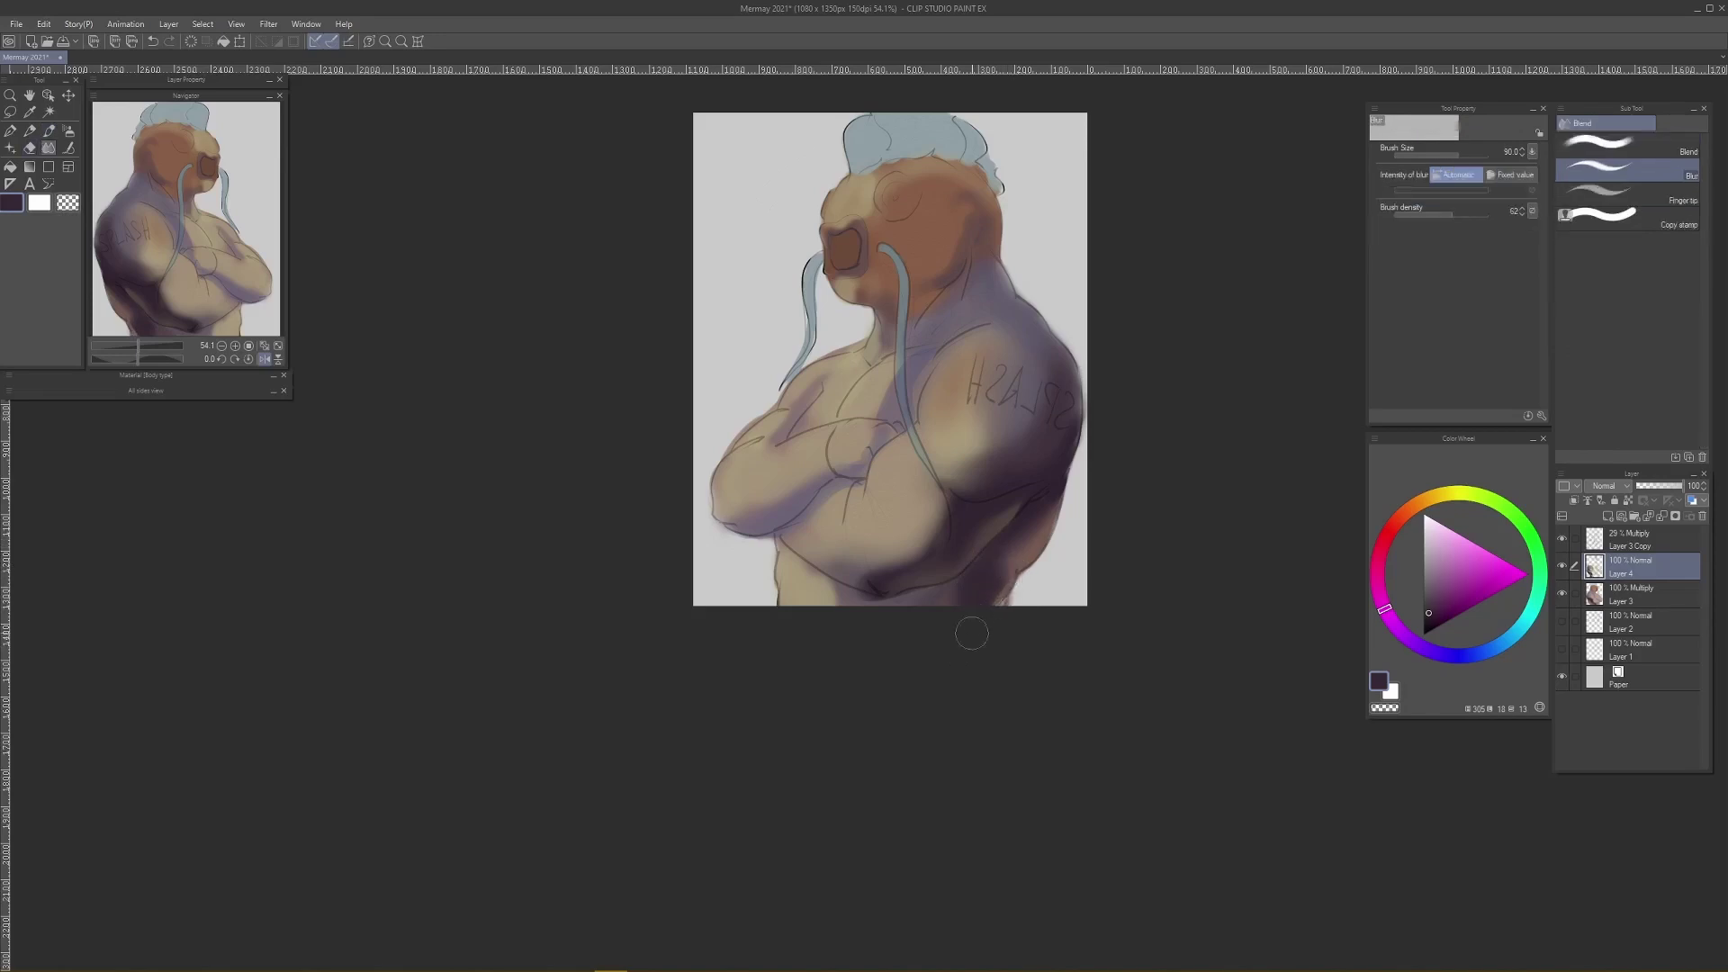
pyautogui.press('e')
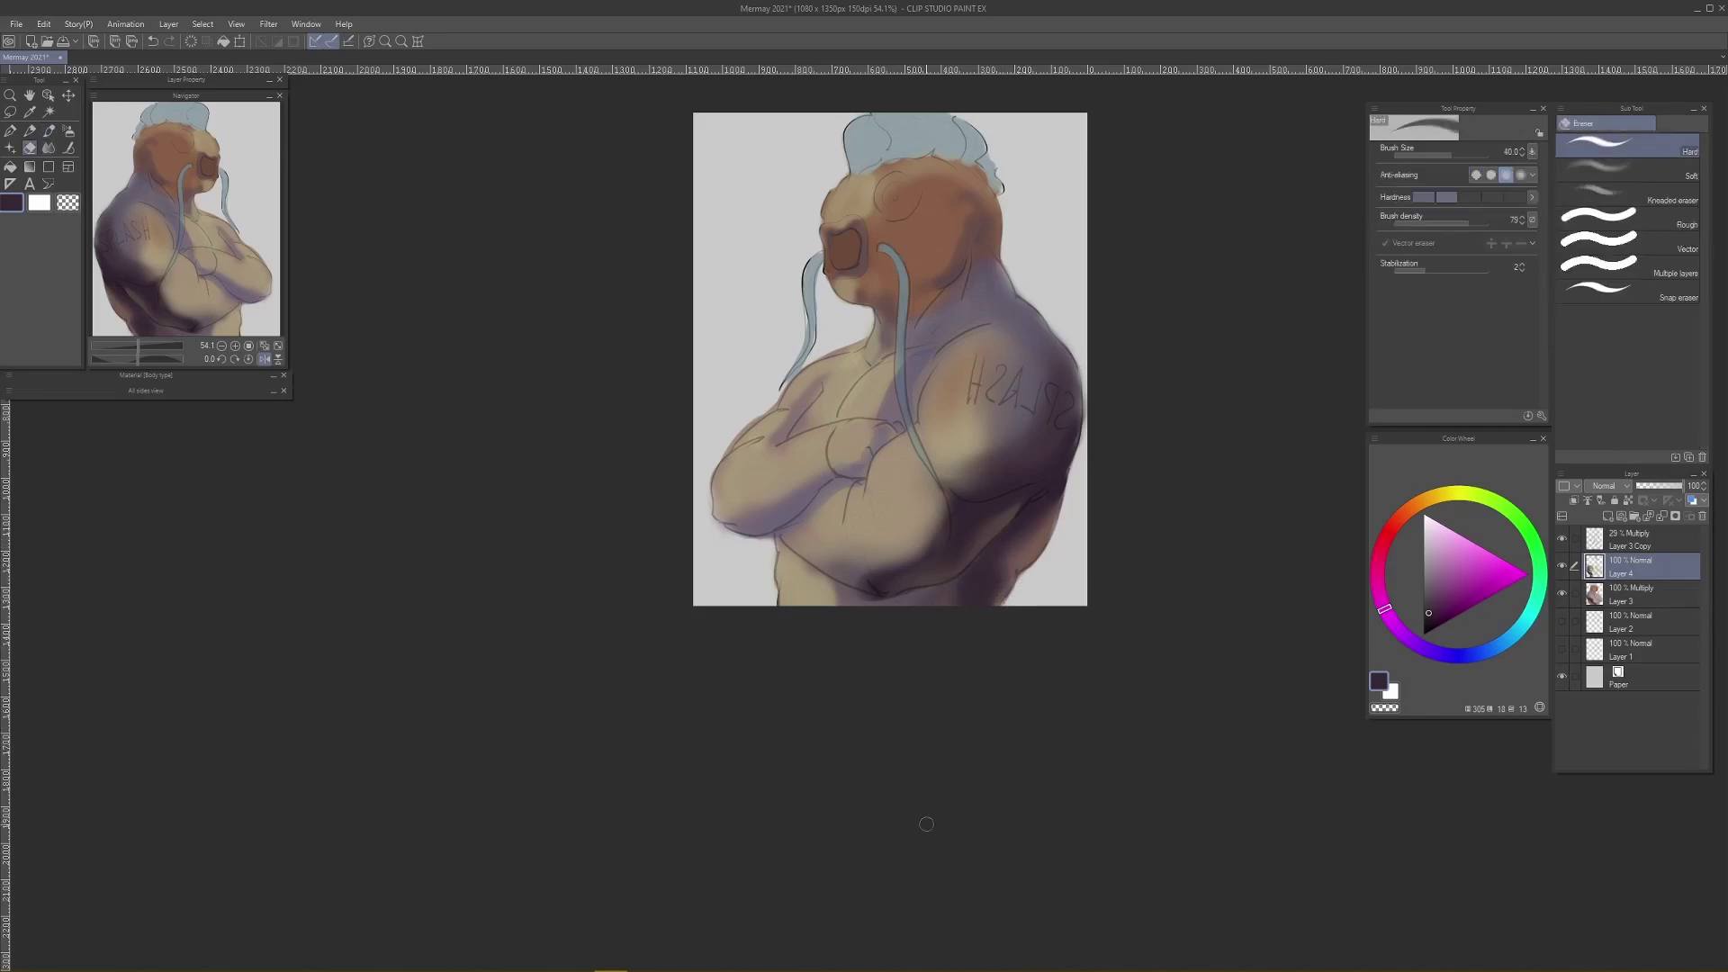
# Step: Soften the lower back's shadow edge with a sampled muted reddish purple using the Oni Round brush
pyautogui.keyDown('alt'); pyautogui.click(1029, 536); pyautogui.keyUp('alt')
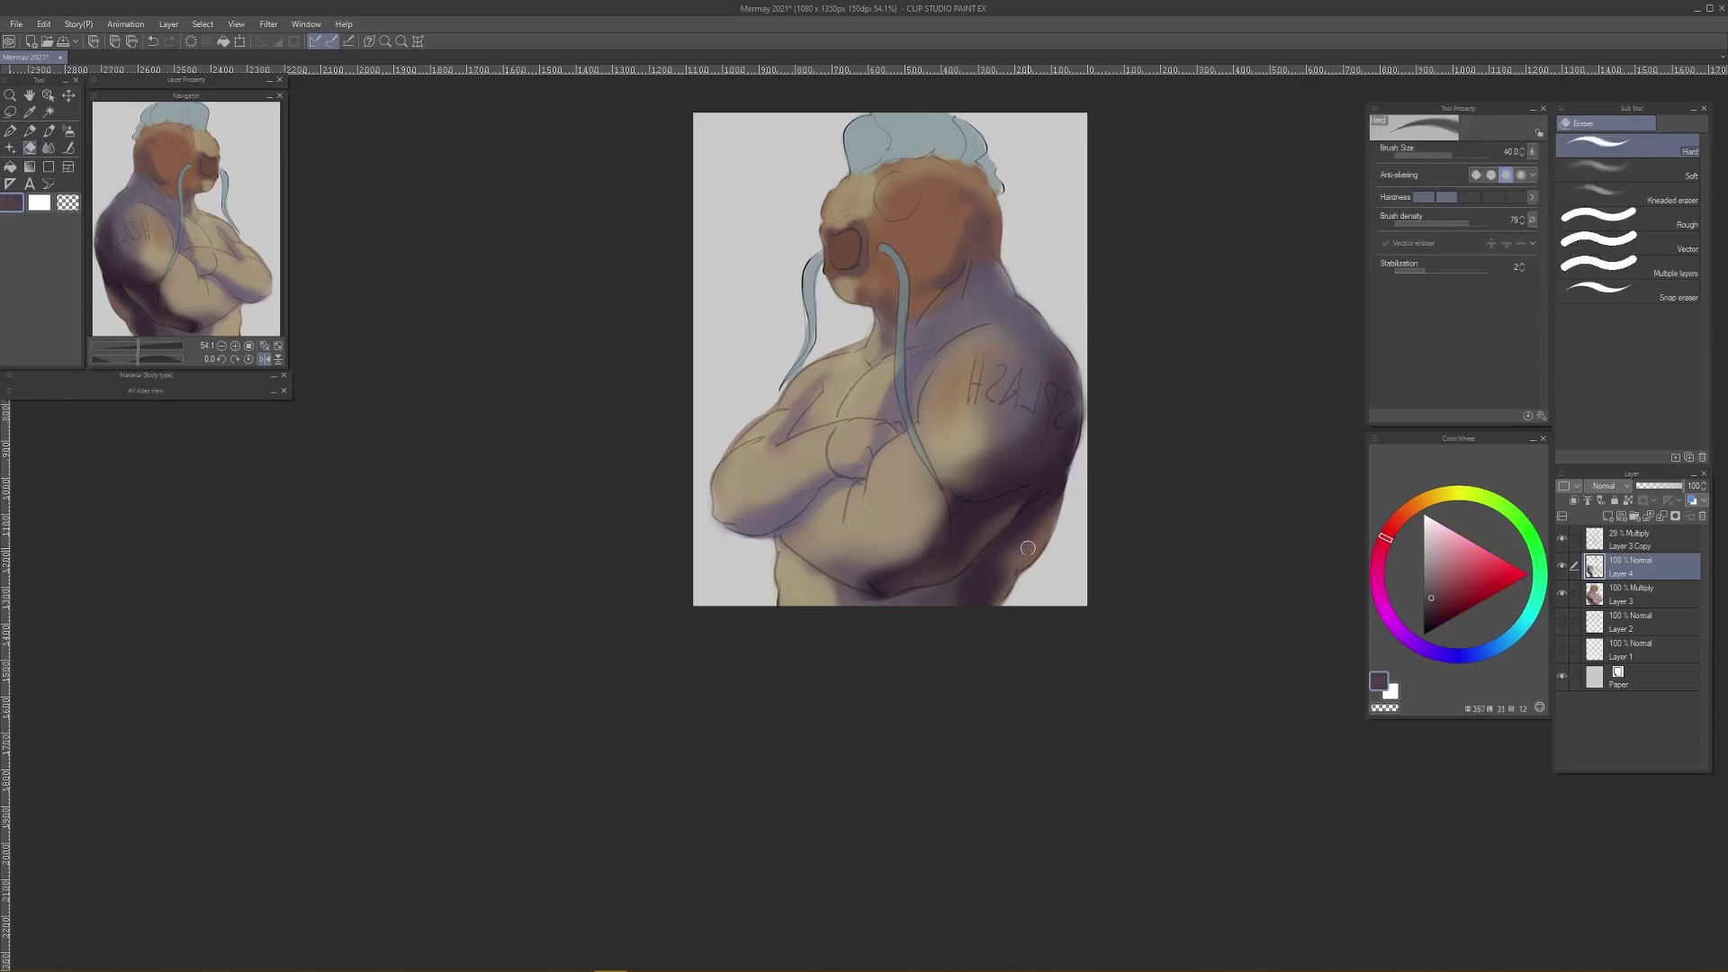
pyautogui.press('b')
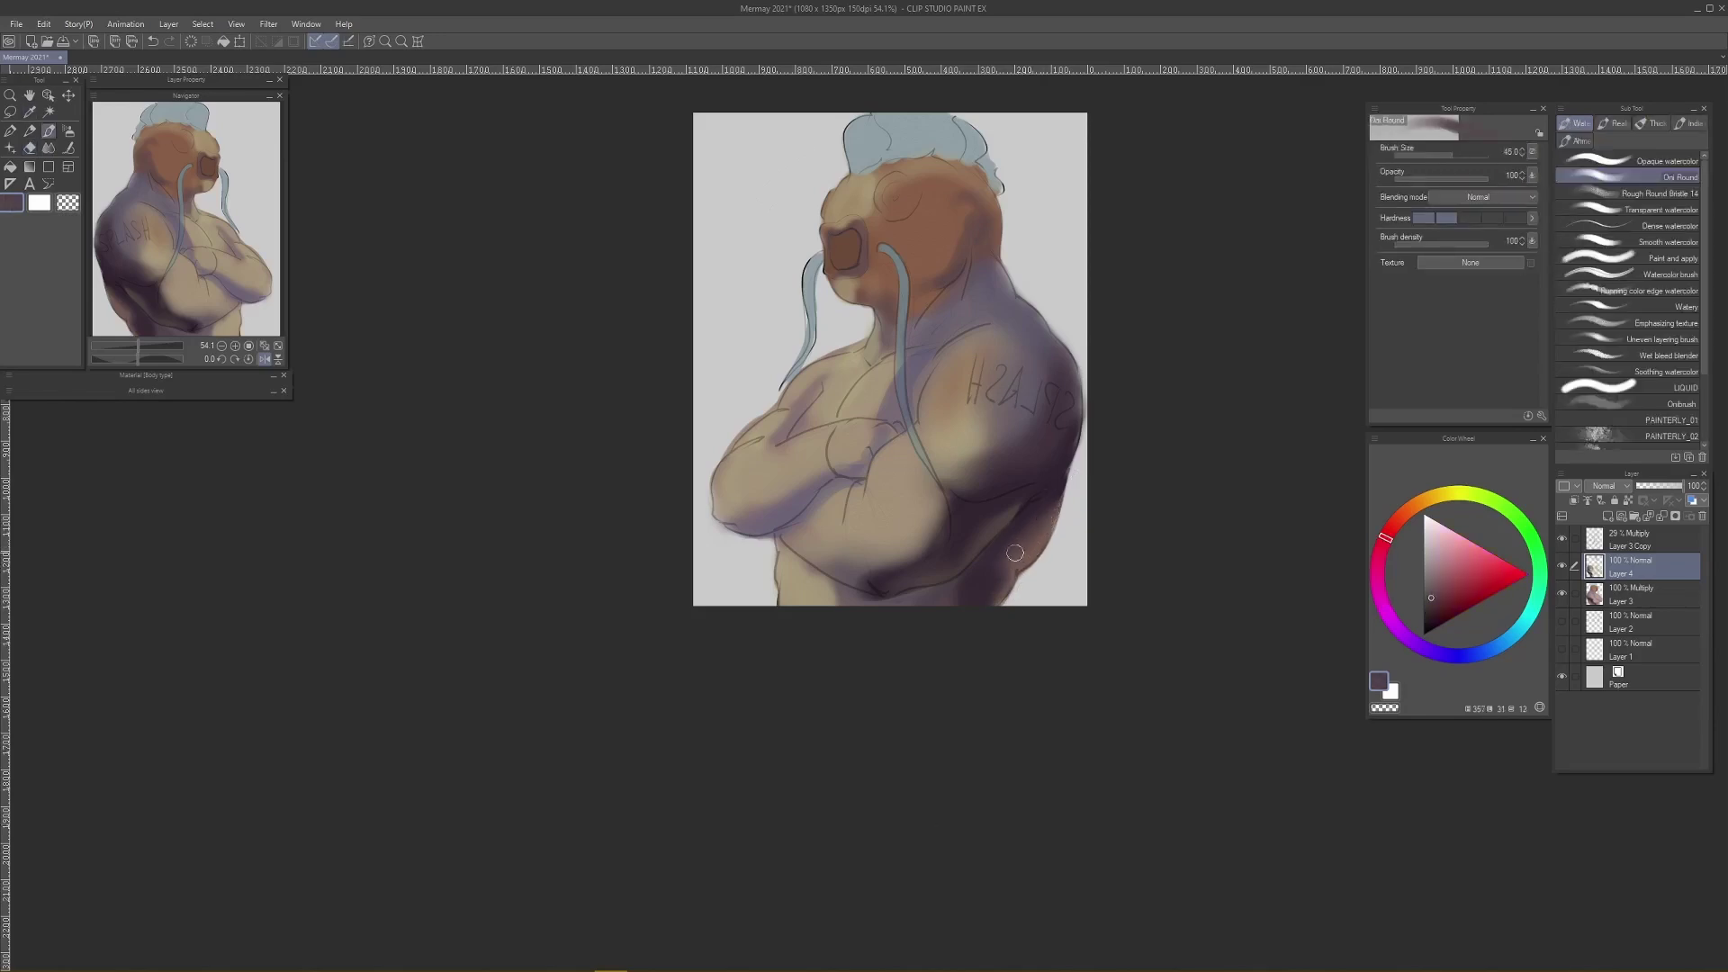
pyautogui.press(']')
pyautogui.press(']')
pyautogui.moveTo(1001, 579)
pyautogui.mouseDown()
pyautogui.moveTo(1010, 556)
pyautogui.moveTo(963, 616)
pyautogui.mouseUp()
# Step: Darken the underside of the upper arm against the back with a sampled dark purple in Opaque watercolor, and blur it
pyautogui.keyDown('alt'); pyautogui.click(968, 576); pyautogui.keyUp('alt')
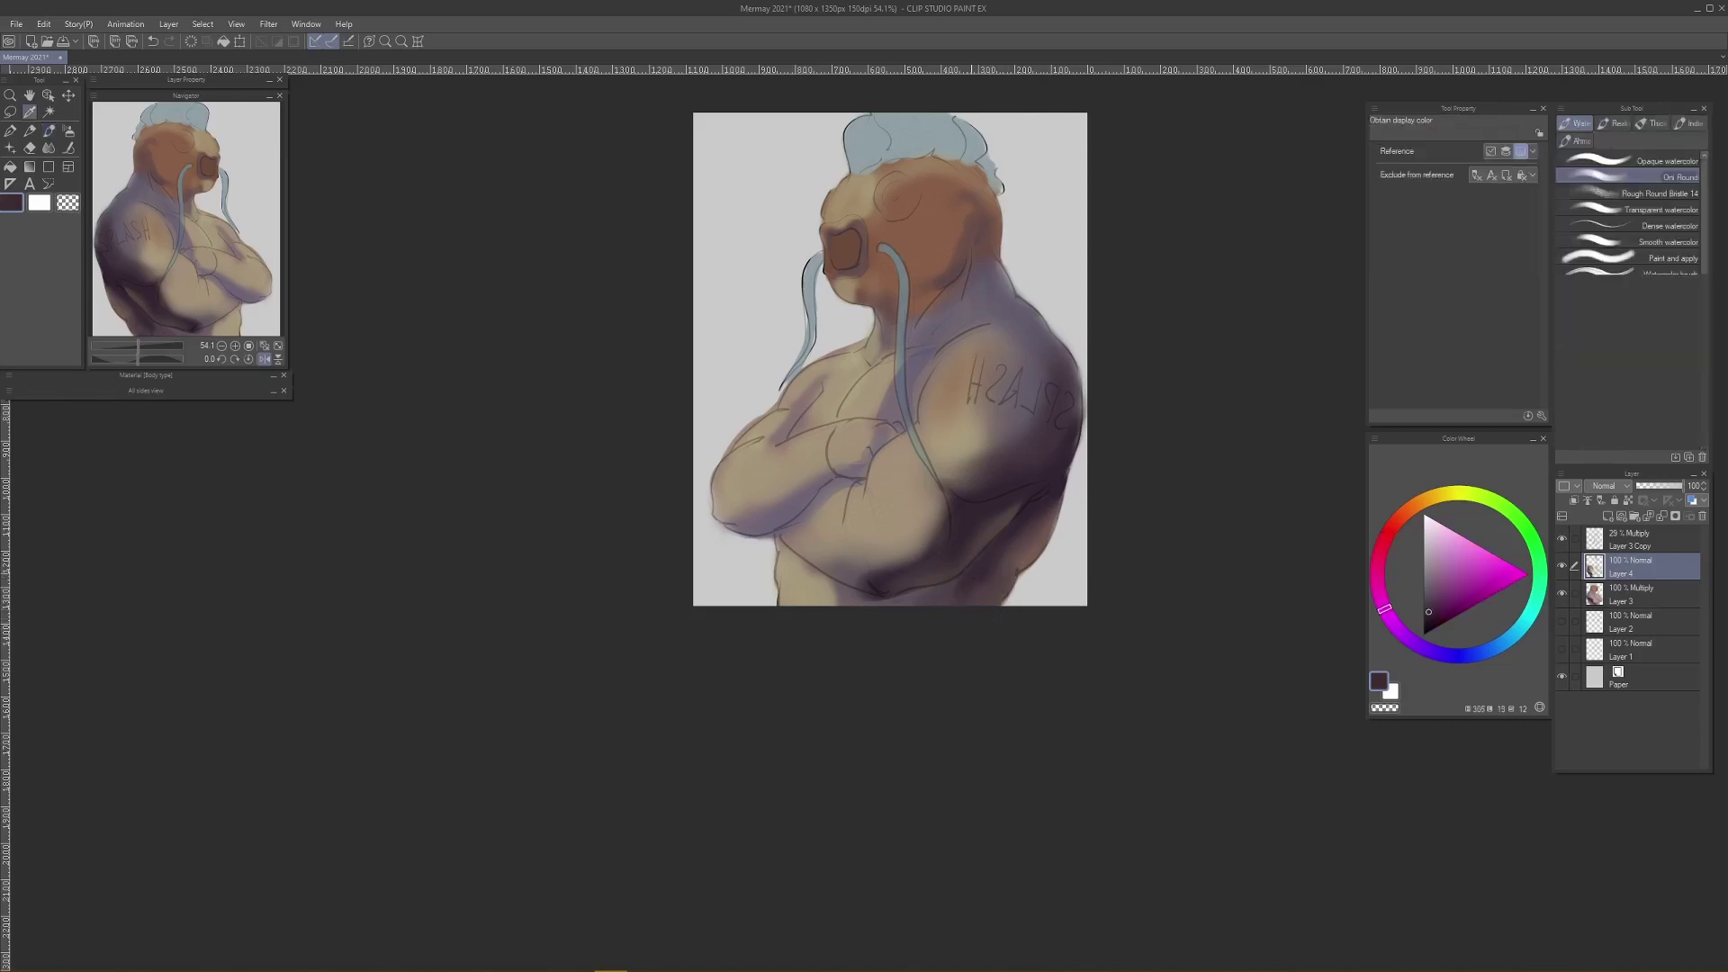
pyautogui.click(1609, 162)
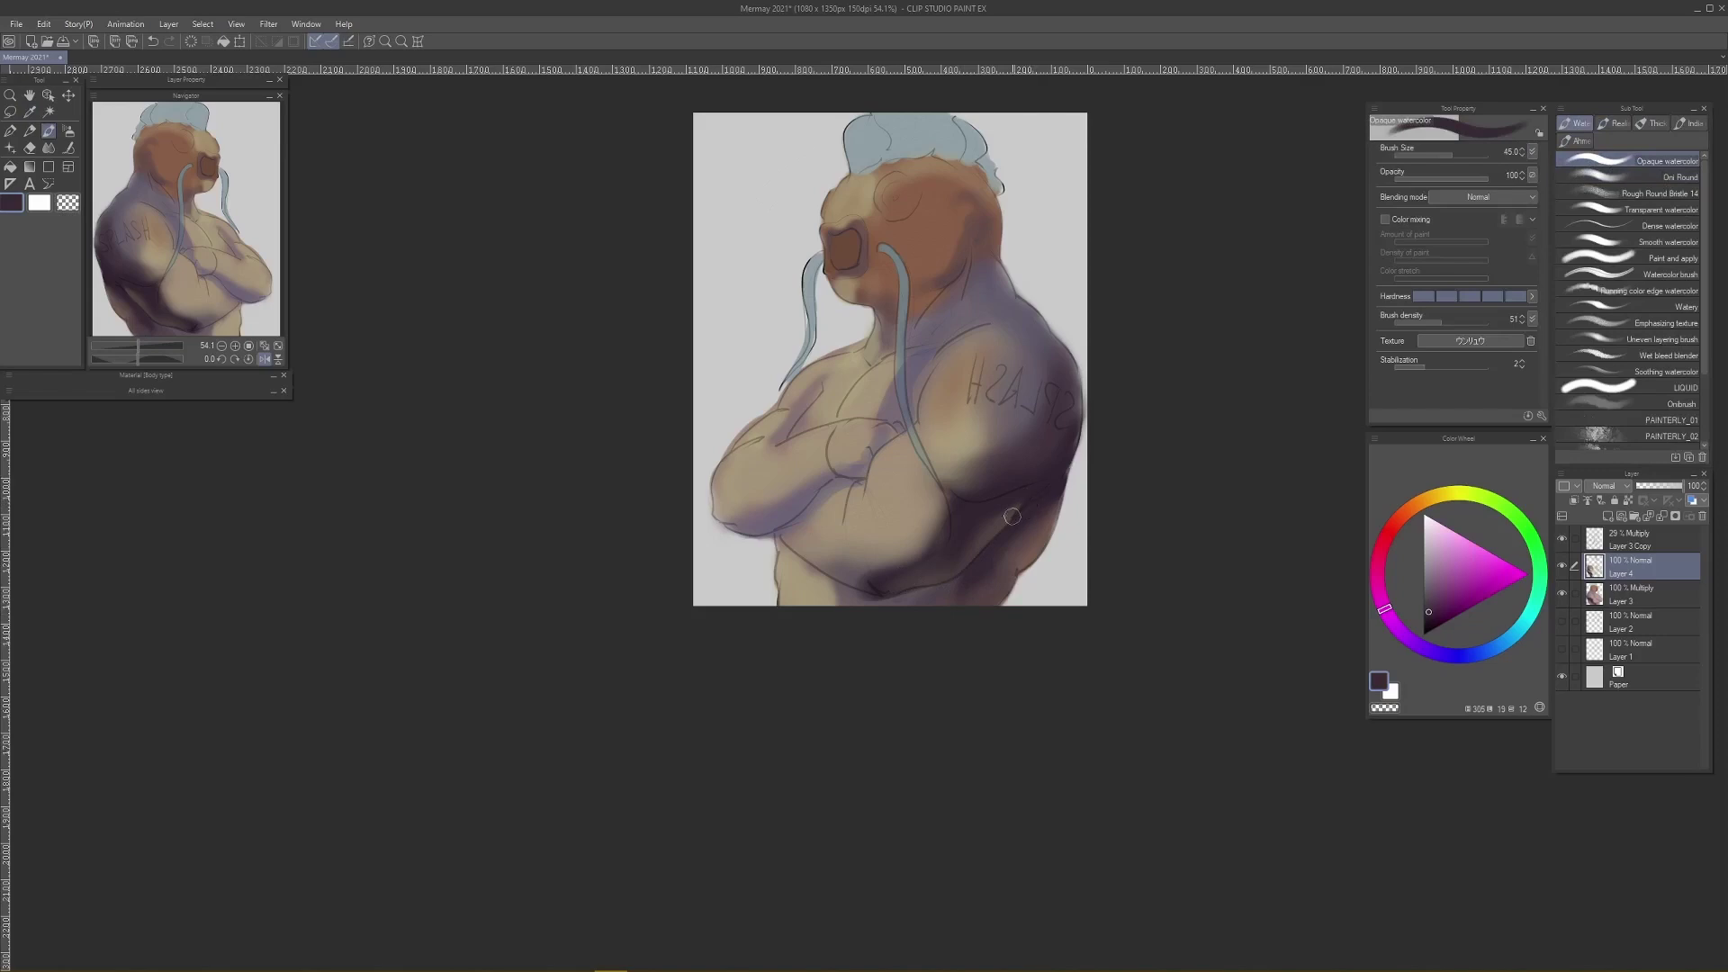
pyautogui.moveTo(907, 598); pyautogui.dragTo(955, 575)
pyautogui.press('j')
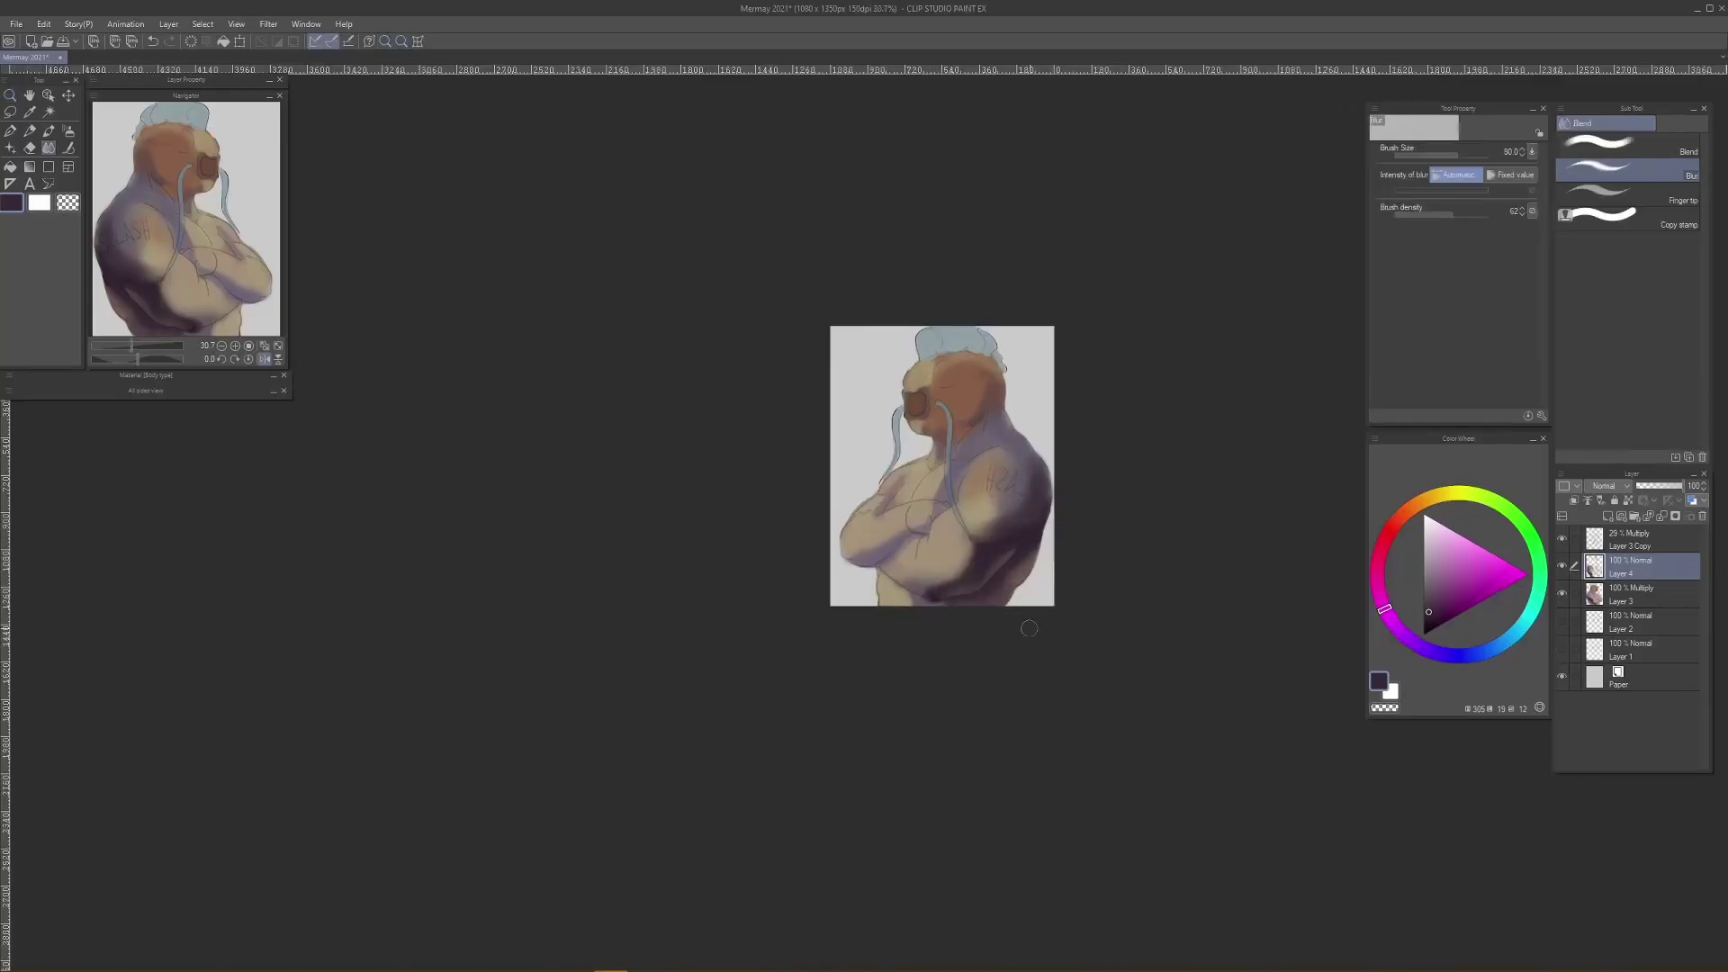
# Step: Touch up the deltoid's outer contour with a muted purple in Opaque watercolor at size 35, with the view flipped back to normal
pyautogui.scroll(2, 984, 606)
pyautogui.press('b')
pyautogui.scroll(1, 814, 497)
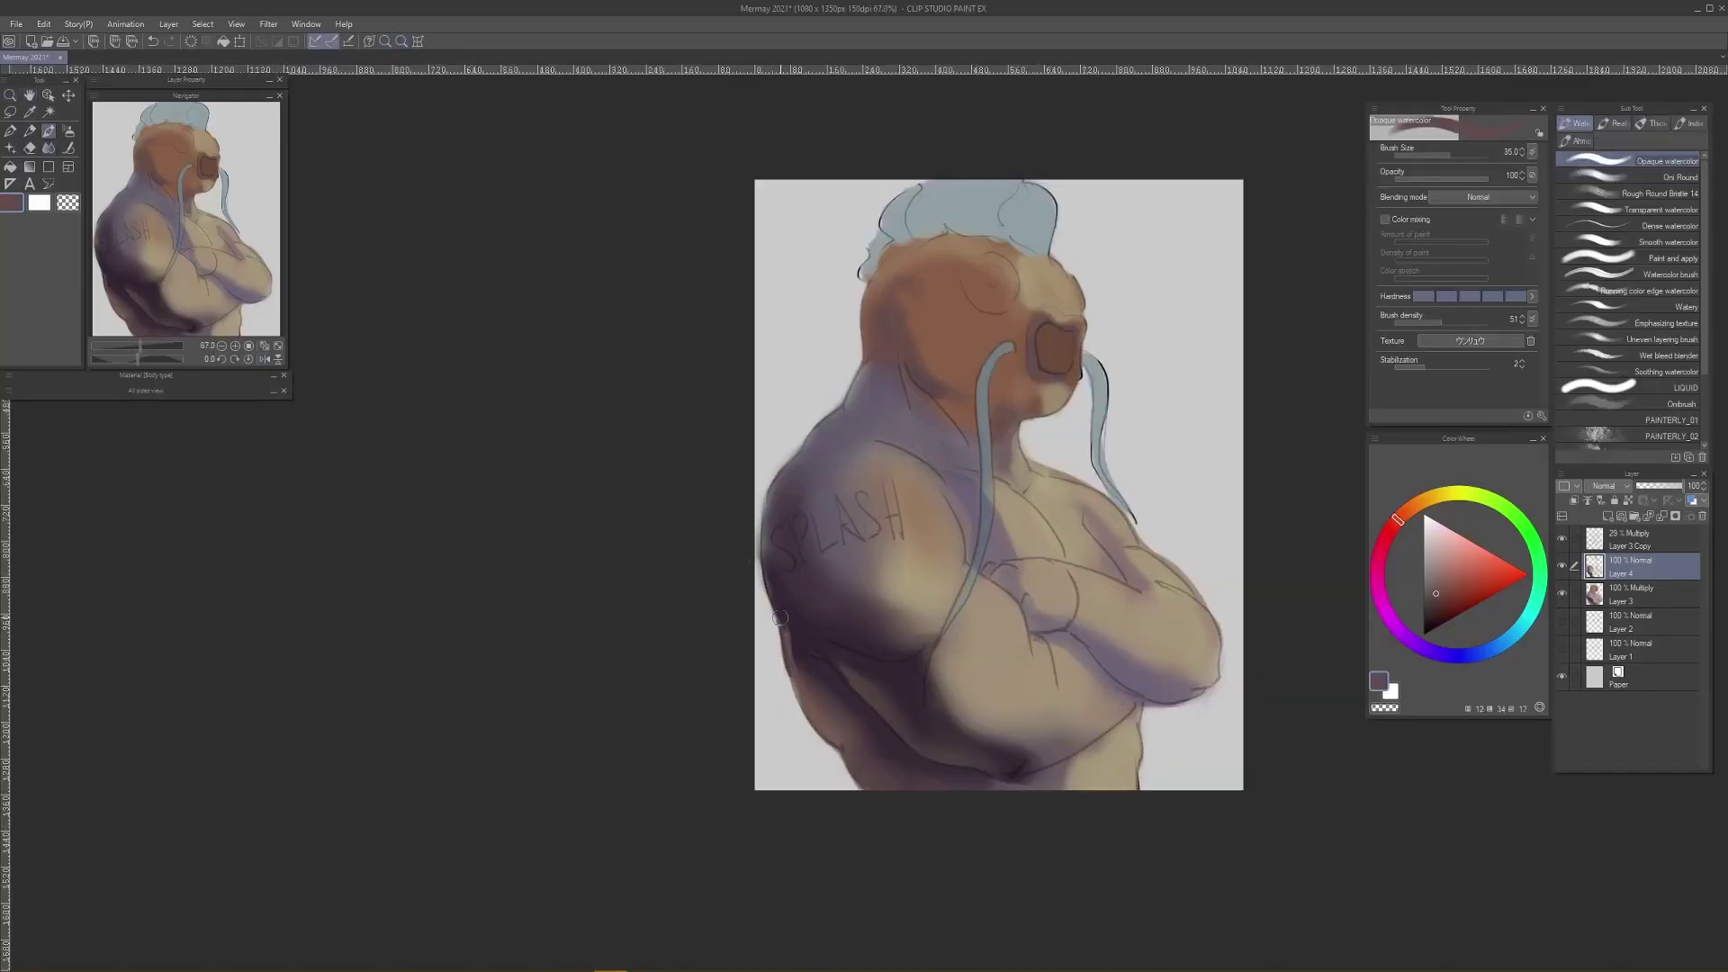
pyautogui.moveTo(774, 505); pyautogui.dragTo(792, 461)
# Step: Paint a thin tan light down the back's outer edge with a color sampled from the forearm at size 20, and blend it
pyautogui.keyDown('alt'); pyautogui.click(1180, 585); pyautogui.keyUp('alt')
pyautogui.press('[')
pyautogui.press('[')
pyautogui.press('[')
pyautogui.press('[')
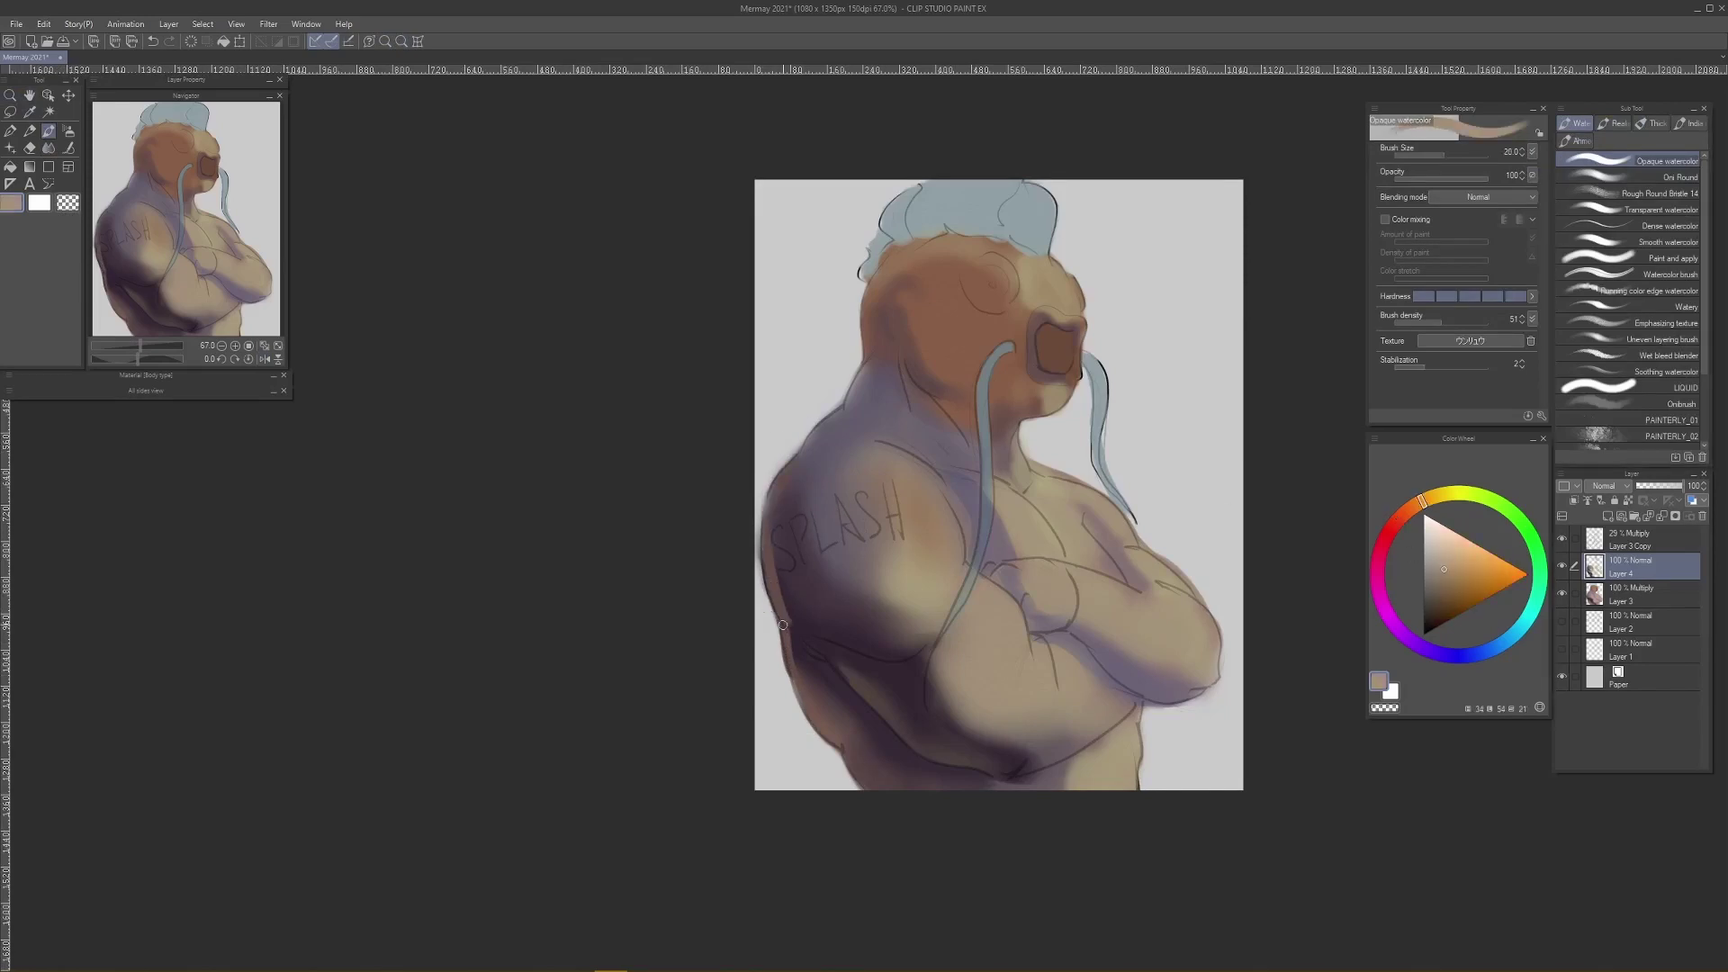
pyautogui.moveTo(784, 625)
pyautogui.mouseDown()
pyautogui.moveTo(776, 464)
pyautogui.moveTo(803, 459)
pyautogui.moveTo(778, 503)
pyautogui.moveTo(783, 595)
pyautogui.moveTo(854, 764)
pyautogui.mouseUp()
pyautogui.press('j')
pyautogui.moveTo(959, 459); pyautogui.dragTo(969, 539)
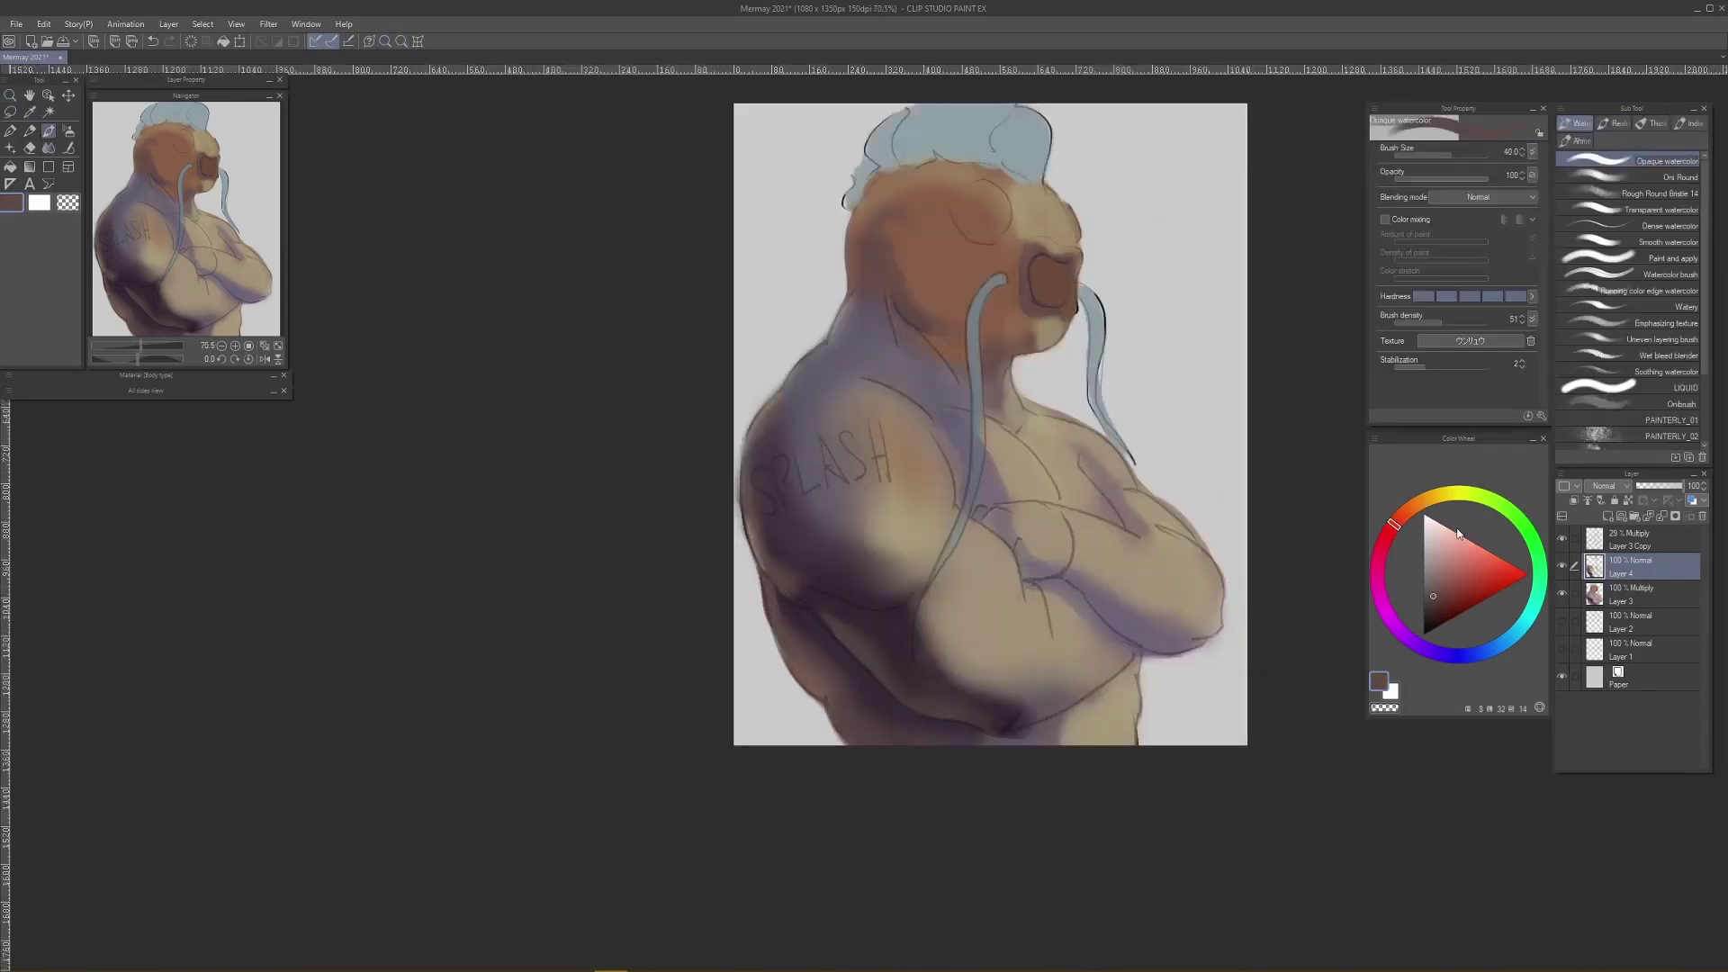
# Step: Move the color wheel beside the canvas and blur the reddish-brown light on the back
pyautogui.moveTo(1472, 444); pyautogui.dragTo(592, 405)
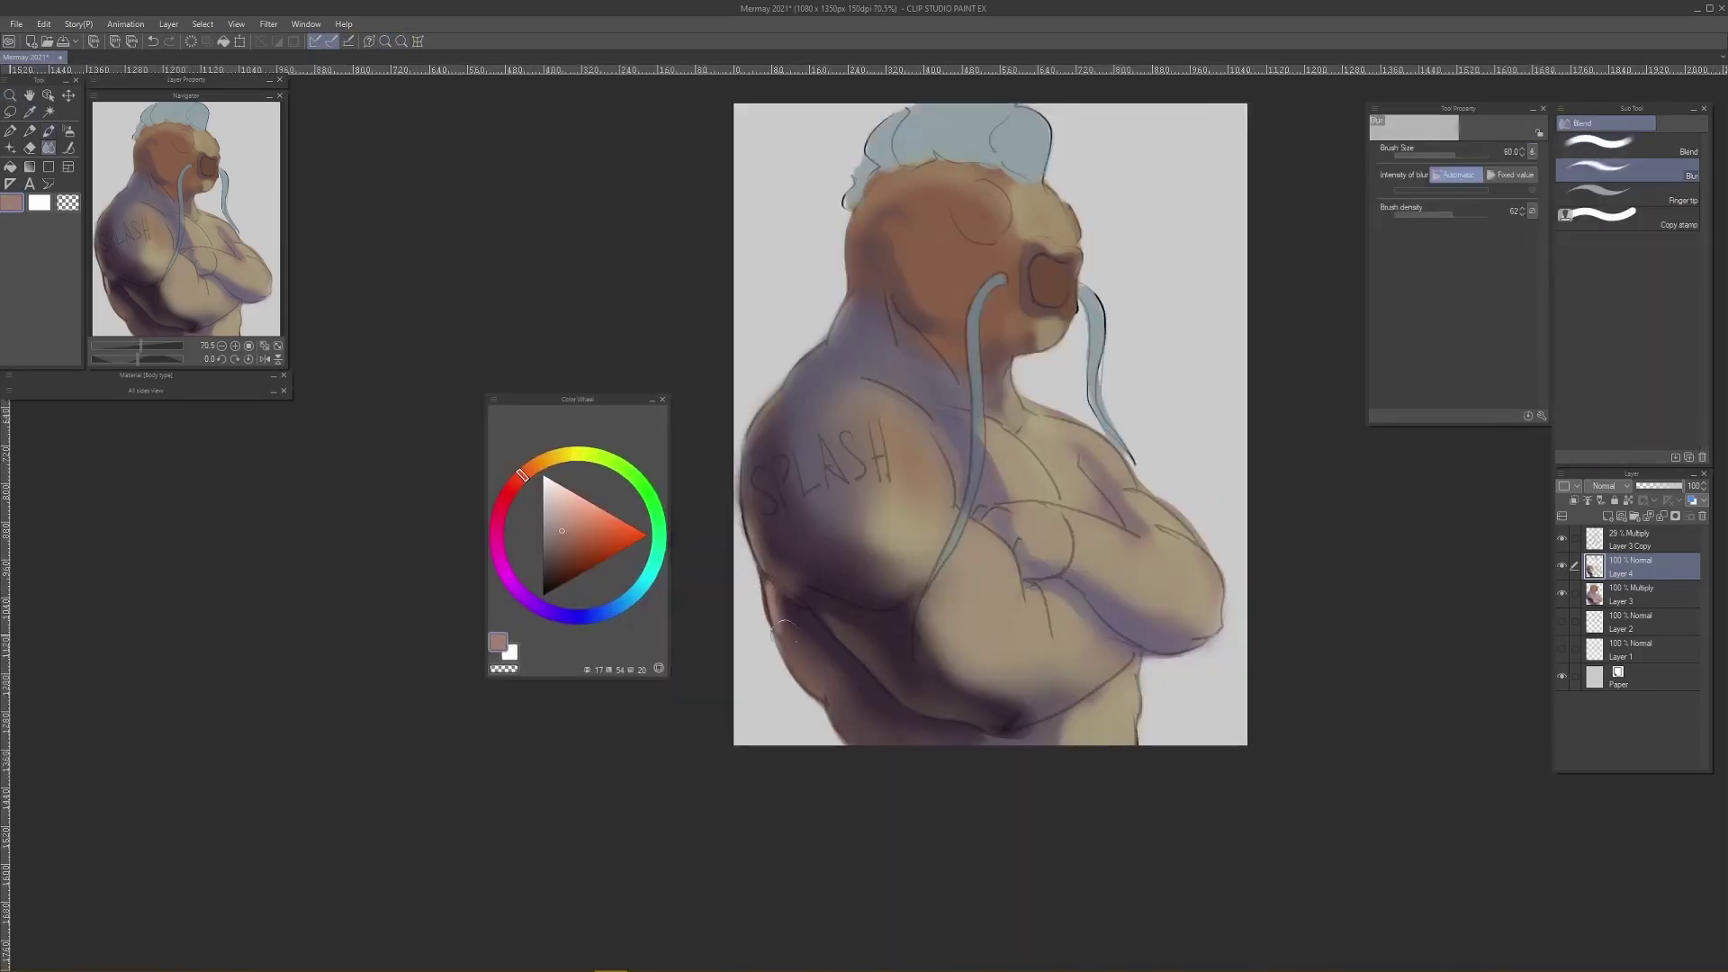
pyautogui.press('j')
pyautogui.moveTo(800, 673)
pyautogui.mouseDown()
pyautogui.moveTo(837, 718)
pyautogui.moveTo(812, 670)
pyautogui.moveTo(927, 747)
pyautogui.mouseUp()
# Step: Erase the overspill along the shoulder's outer edge on Layer 3 with the Hard eraser, and blur the contour
pyautogui.press('b')
pyautogui.keyDown('alt'); pyautogui.click(815, 621); pyautogui.keyUp('alt')
pyautogui.click(1631, 176)
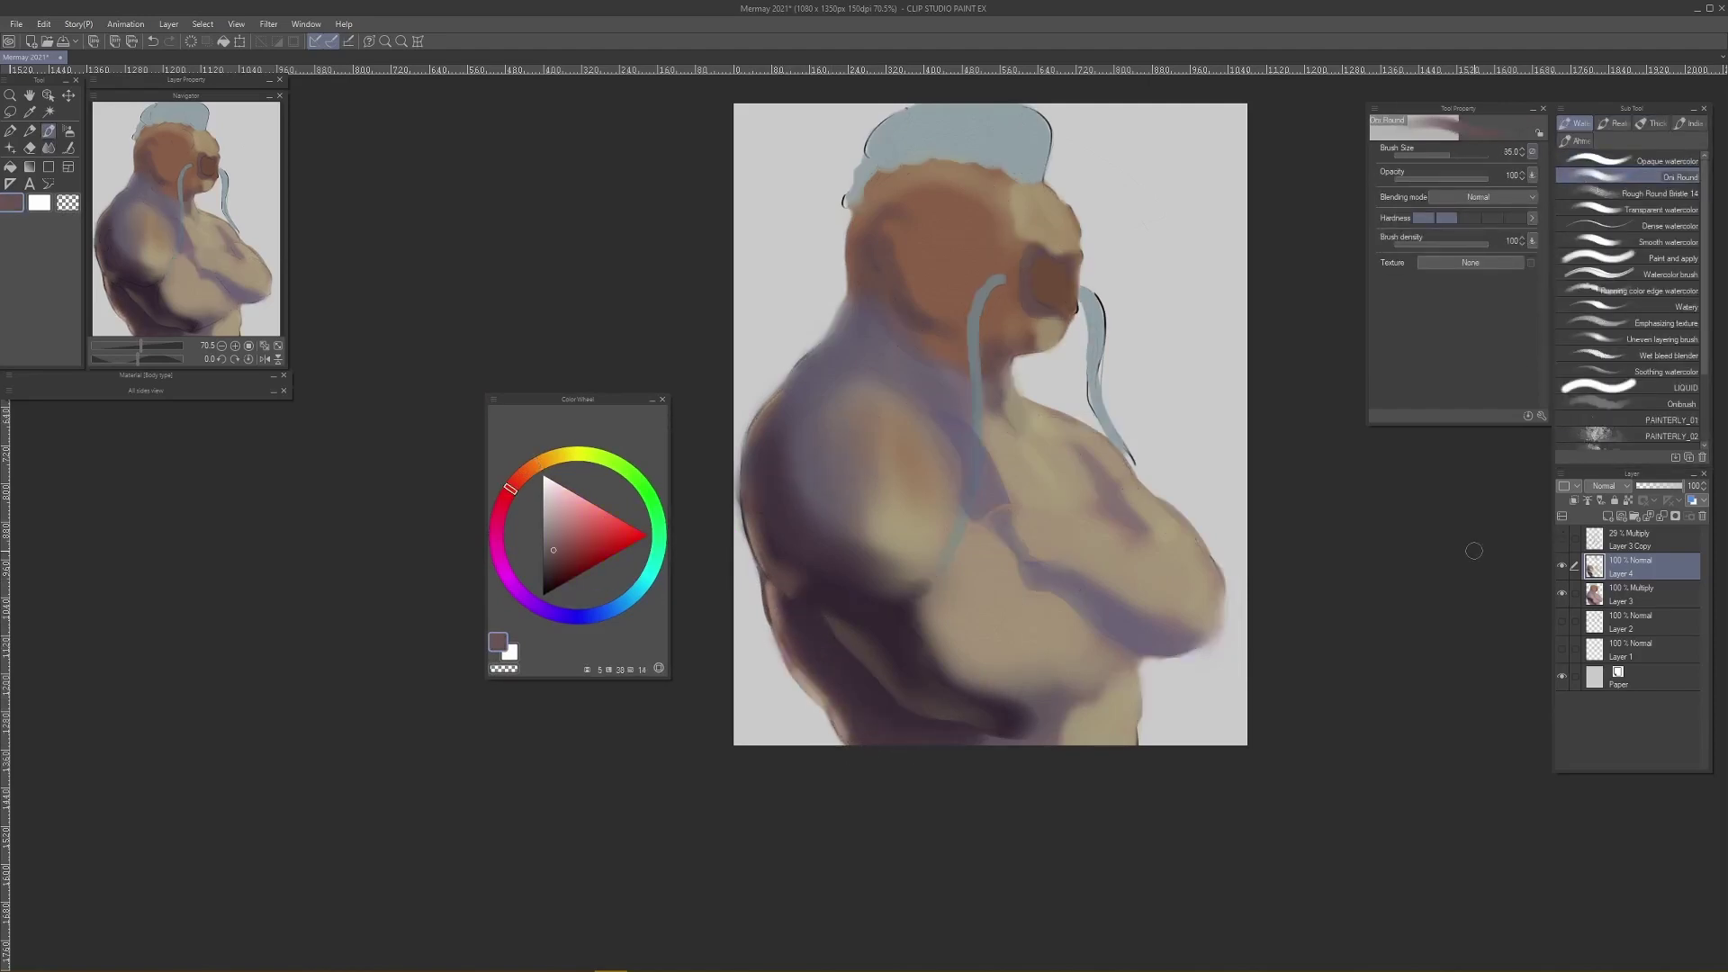
pyautogui.press('e')
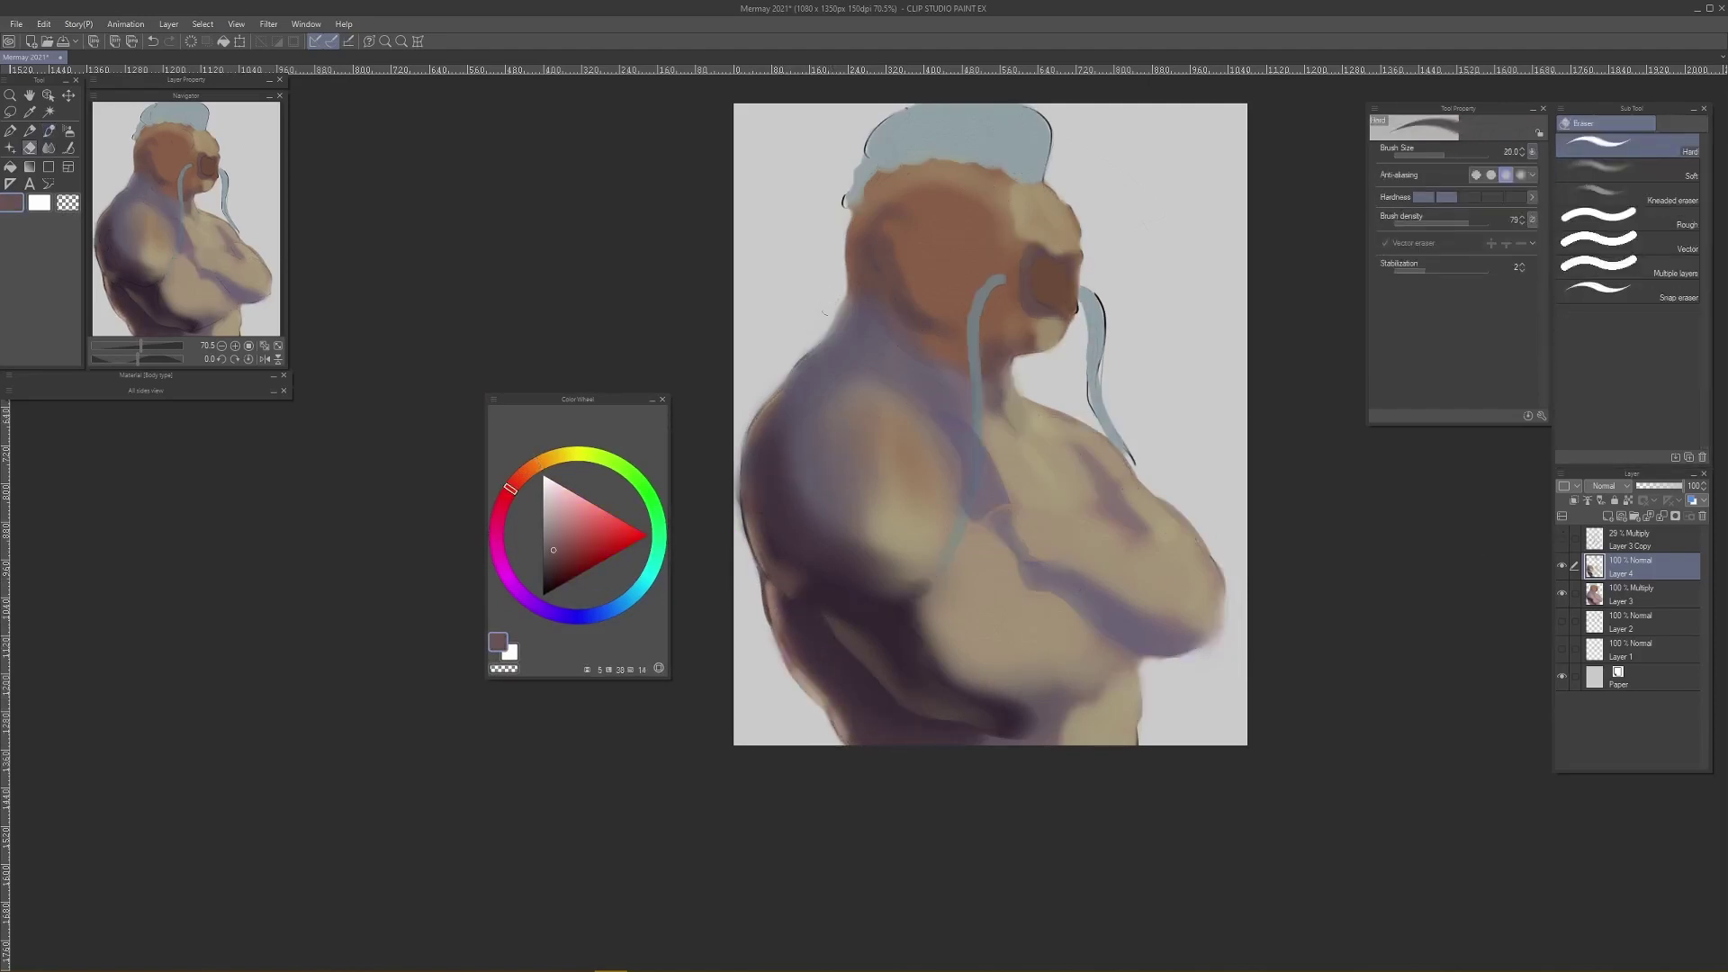
pyautogui.click(1633, 594)
pyautogui.moveTo(727, 447); pyautogui.dragTo(746, 559)
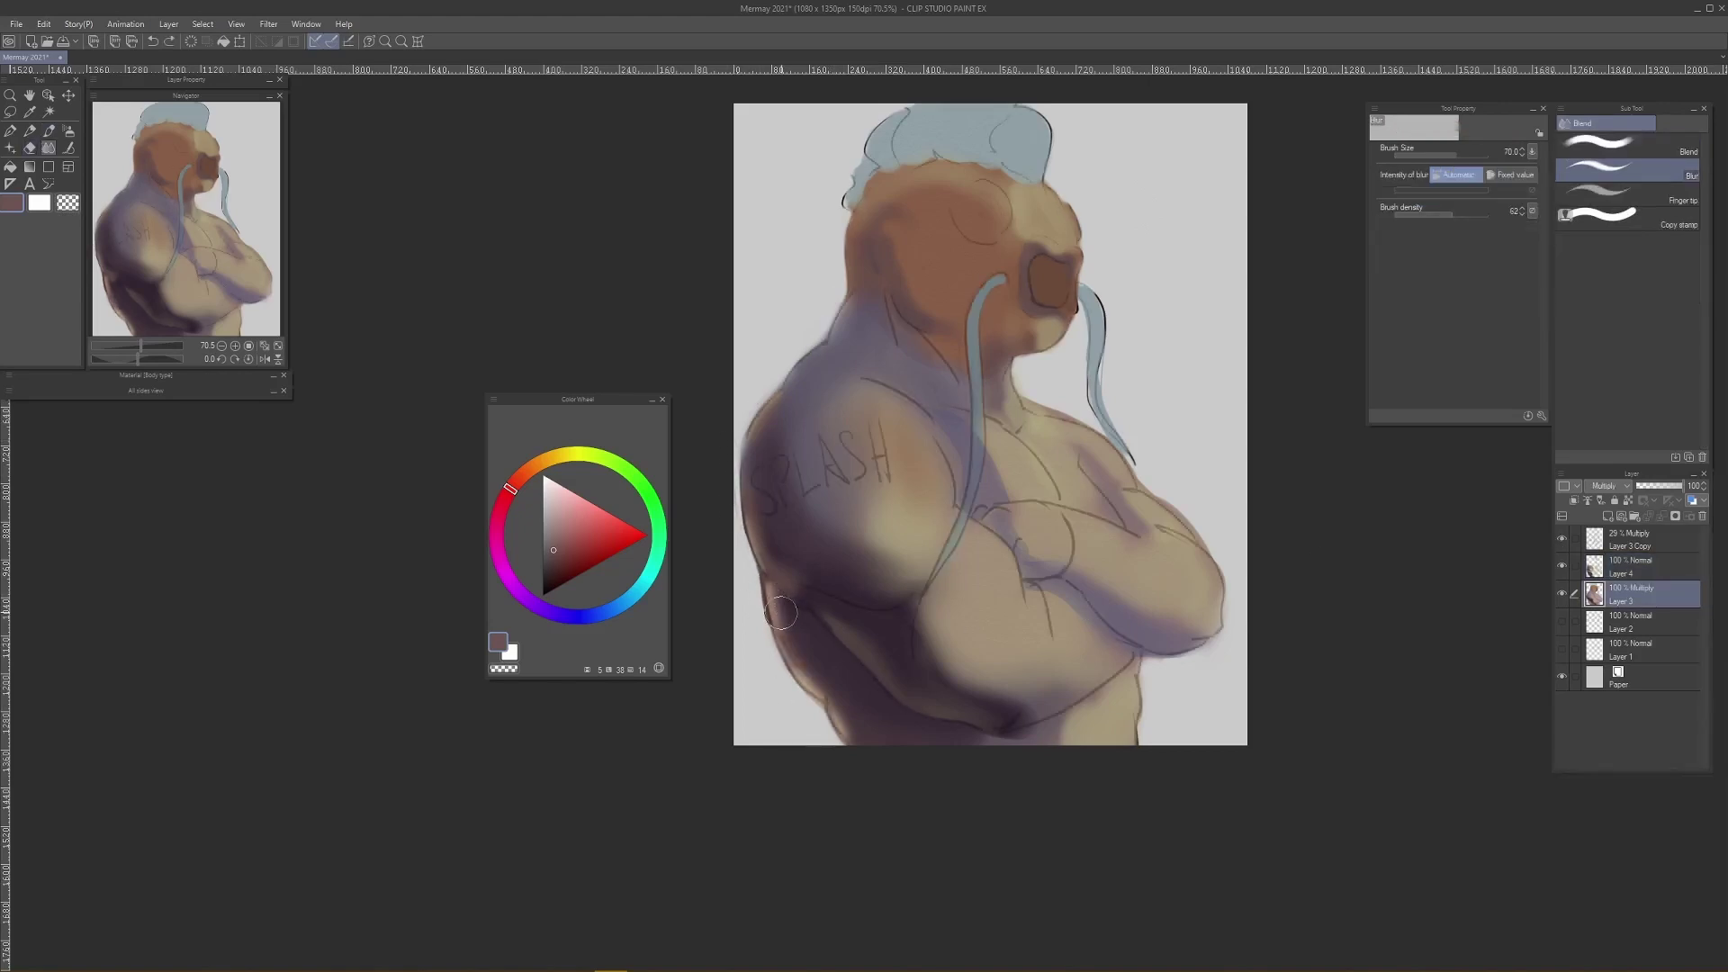
pyautogui.press('j')
# Step: Return to Layer 4 and blend sampled browns and purples into the light on the back
pyautogui.hotkey('alt', ']')
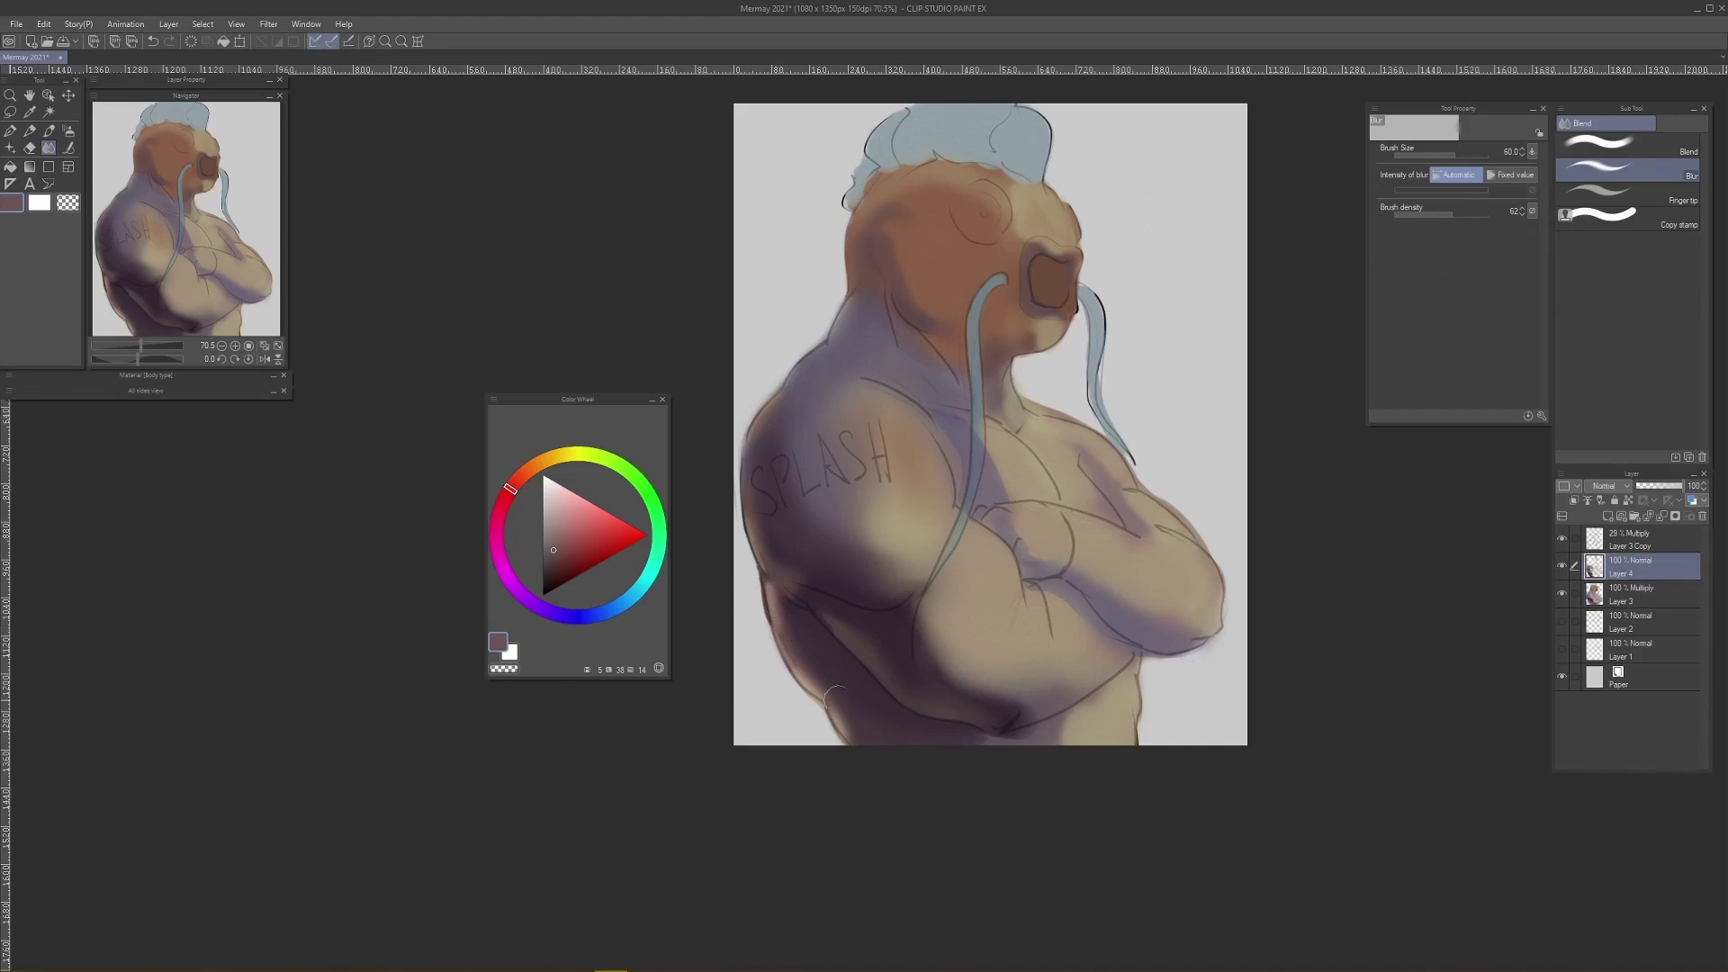
pyautogui.press('b')
pyautogui.keyDown('alt'); pyautogui.click(823, 688); pyautogui.keyUp('alt')
pyautogui.moveTo(811, 673); pyautogui.dragTo(839, 698)
pyautogui.keyDown('alt'); pyautogui.click(777, 667); pyautogui.keyUp('alt')
pyautogui.press('j')
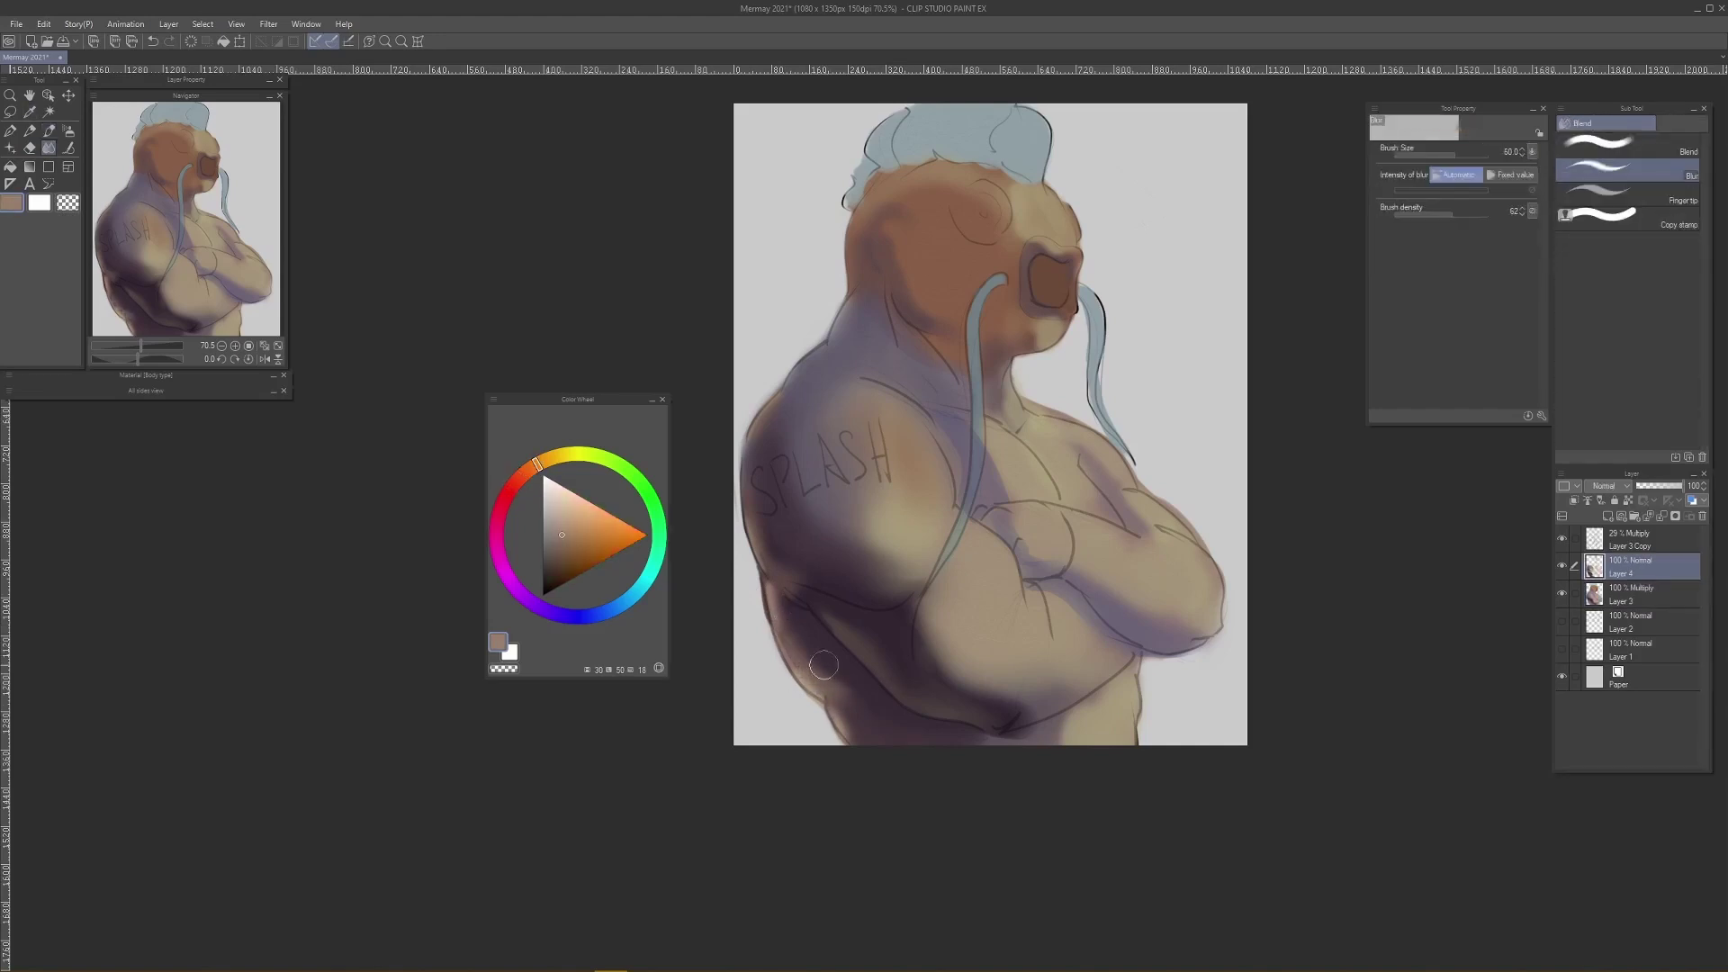
pyautogui.press('b')
pyautogui.keyDown('alt'); pyautogui.click(824, 666); pyautogui.keyUp('alt')
pyautogui.moveTo(800, 641); pyautogui.dragTo(888, 709)
# Step: Work sampled shadow tones into the lower back beside the shaded arm, and blur the transition
pyautogui.hotkey('alt', 'space')
pyautogui.moveTo(1117, 544)
pyautogui.mouseDown()
pyautogui.moveTo(999, 894)
pyautogui.moveTo(1076, 887)
pyautogui.mouseUp()
pyautogui.press('space')
pyautogui.keyDown('alt'); pyautogui.click(954, 635); pyautogui.keyUp('alt')
pyautogui.moveTo(847, 871)
pyautogui.mouseDown()
pyautogui.moveTo(955, 633)
pyautogui.moveTo(973, 672)
pyautogui.moveTo(1010, 660)
pyautogui.moveTo(962, 631)
pyautogui.mouseUp()
pyautogui.keyDown('alt'); pyautogui.click(965, 618); pyautogui.keyUp('alt')
pyautogui.press('j')
pyautogui.moveTo(938, 562); pyautogui.dragTo(966, 645)
# Step: Paint sampled lighter browns onto the back just beneath the deltoid
pyautogui.press('b')
pyautogui.moveTo(886, 516)
pyautogui.mouseDown()
pyautogui.moveTo(936, 592)
pyautogui.moveTo(887, 496)
pyautogui.moveTo(895, 556)
pyautogui.mouseUp()
pyautogui.keyDown('alt'); pyautogui.click(882, 540); pyautogui.keyUp('alt')
pyautogui.press(']')
pyautogui.keyDown('alt'); pyautogui.click(875, 518); pyautogui.keyUp('alt')
# Step: Add a thin tan rim light at size 20 along the back's outer edge in the flipped view, undoing the last stroke and blurring the rest
pyautogui.press('h')
pyautogui.press('[')
pyautogui.press('[')
pyautogui.press('[')
pyautogui.press('[')
pyautogui.press('[')
pyautogui.moveTo(866, 495); pyautogui.dragTo(854, 540)
pyautogui.moveTo(866, 491); pyautogui.dragTo(885, 405)
pyautogui.hotkey('ctrl', 'z')
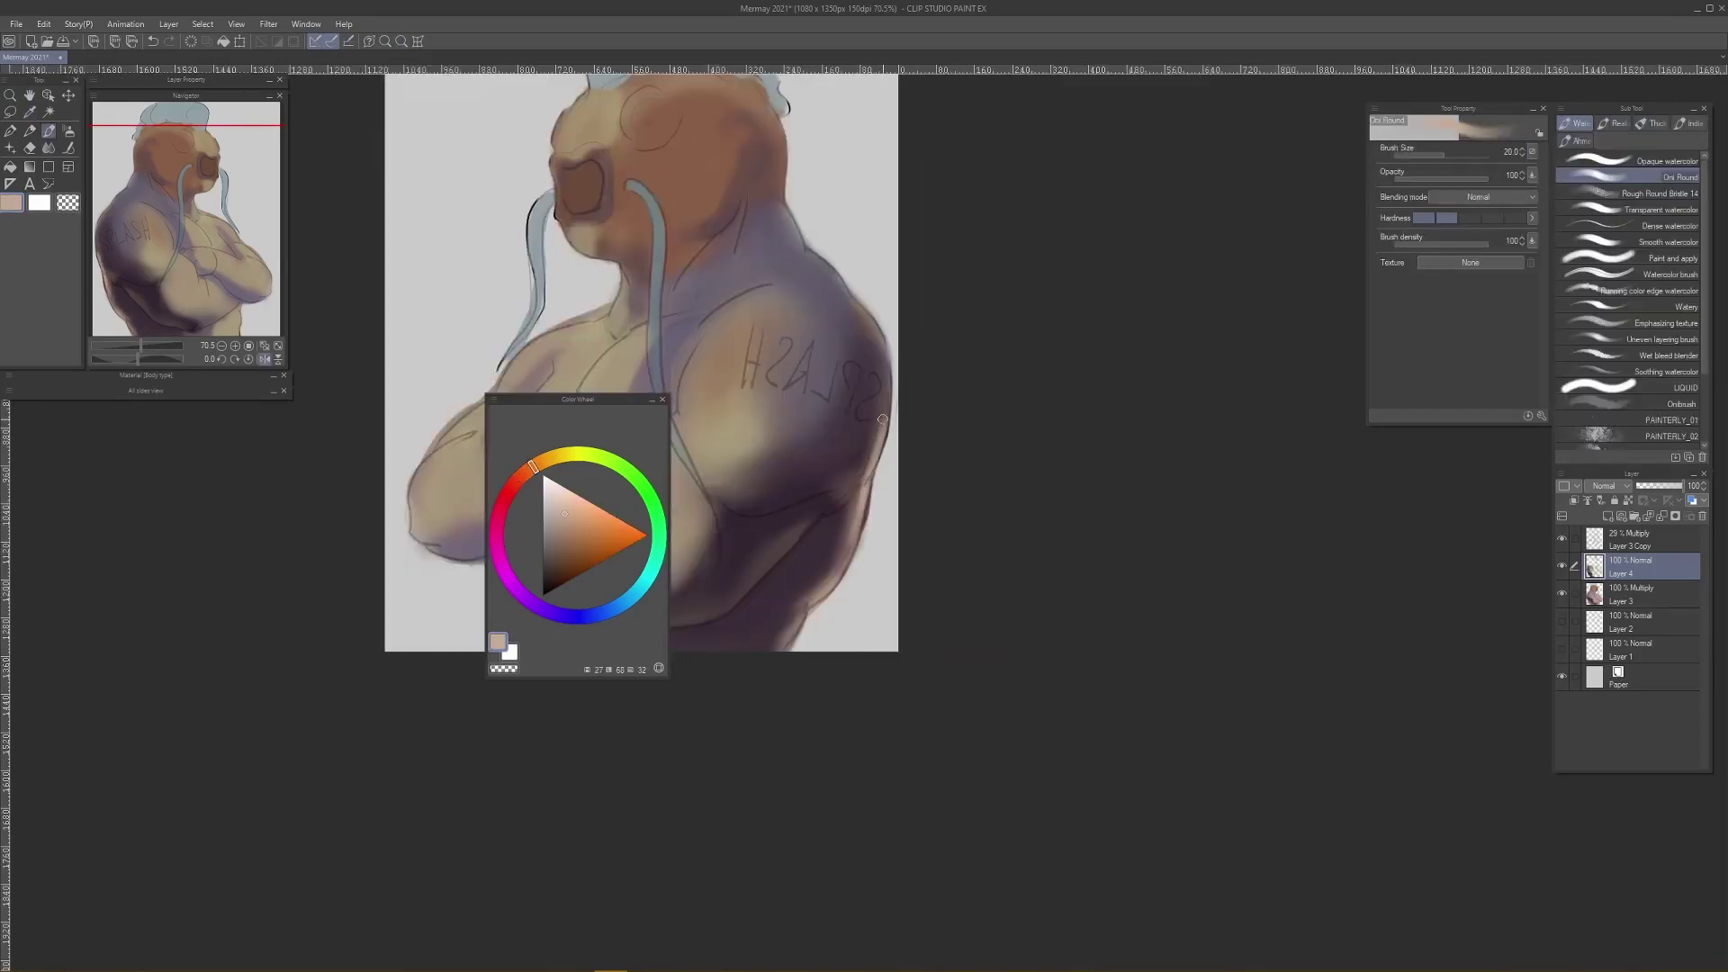
pyautogui.press('j')
pyautogui.press('h')
pyautogui.moveTo(886, 495); pyautogui.dragTo(970, 376)
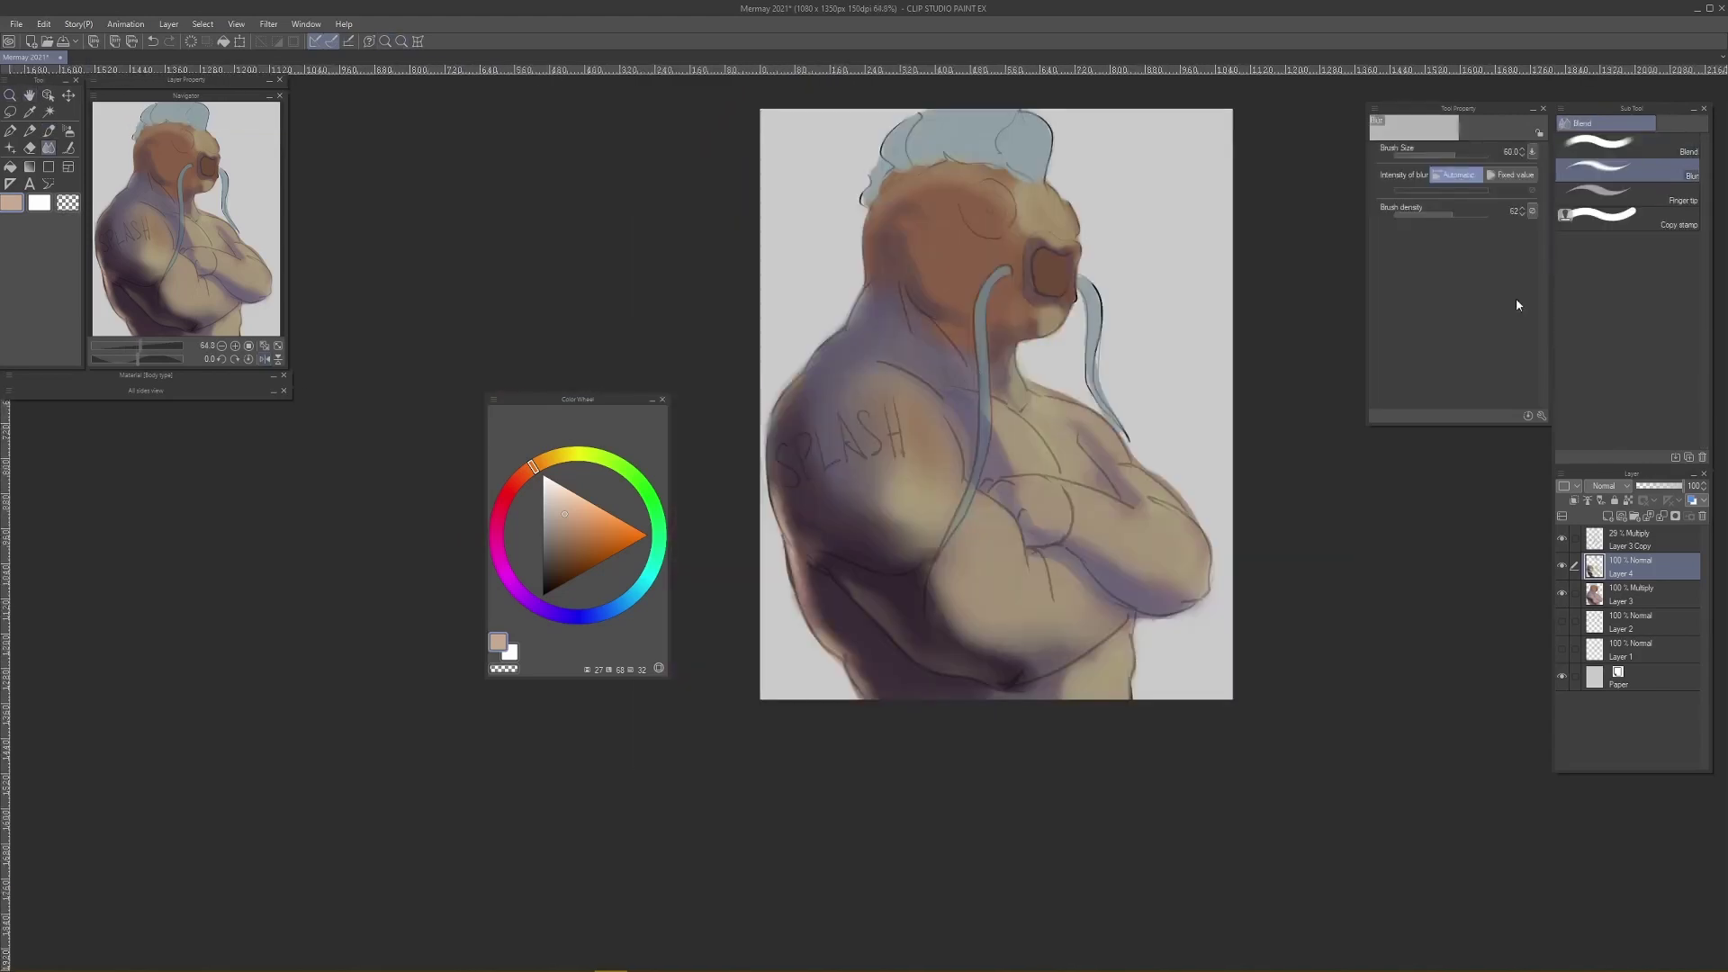
# Step: Darken the lower deltoid with sampled dark purples in Opaque watercolor, reducing the brush to size 70, and switch to blurring the strokes
pyautogui.keyDown('alt'); pyautogui.click(864, 562); pyautogui.keyUp('alt')
pyautogui.press('b')
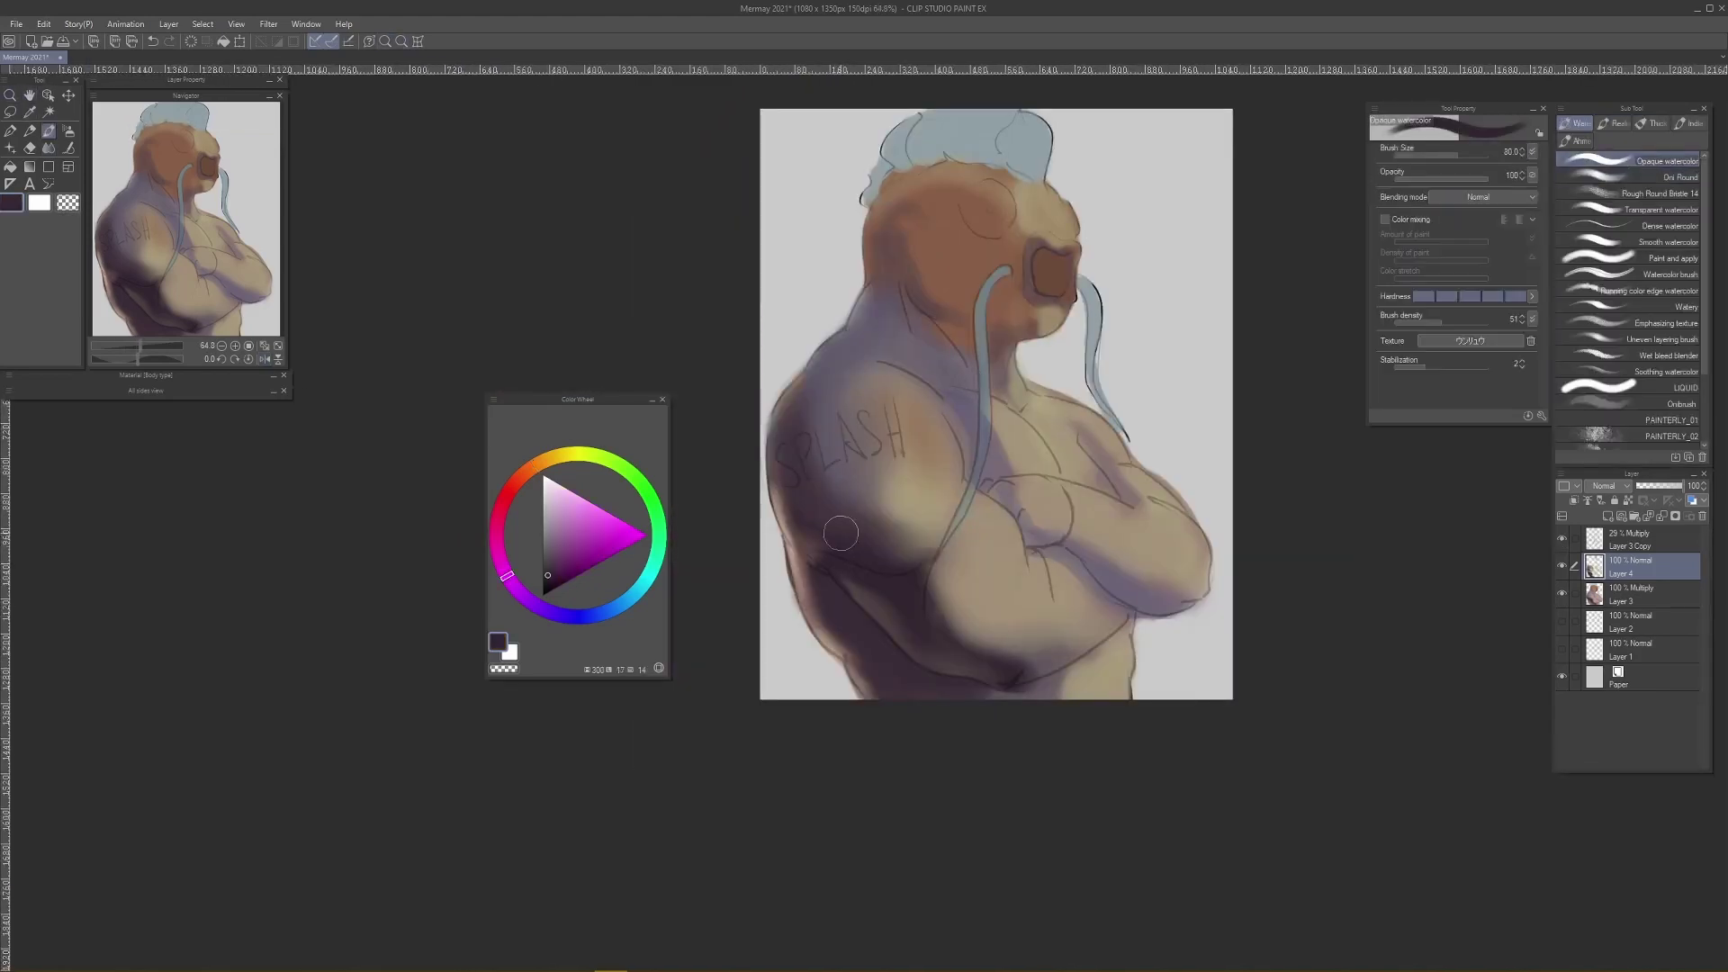
pyautogui.moveTo(855, 545); pyautogui.dragTo(796, 498)
pyautogui.moveTo(896, 569); pyautogui.dragTo(928, 601)
pyautogui.press('[')
pyautogui.keyDown('alt'); pyautogui.click(887, 544); pyautogui.keyUp('alt')
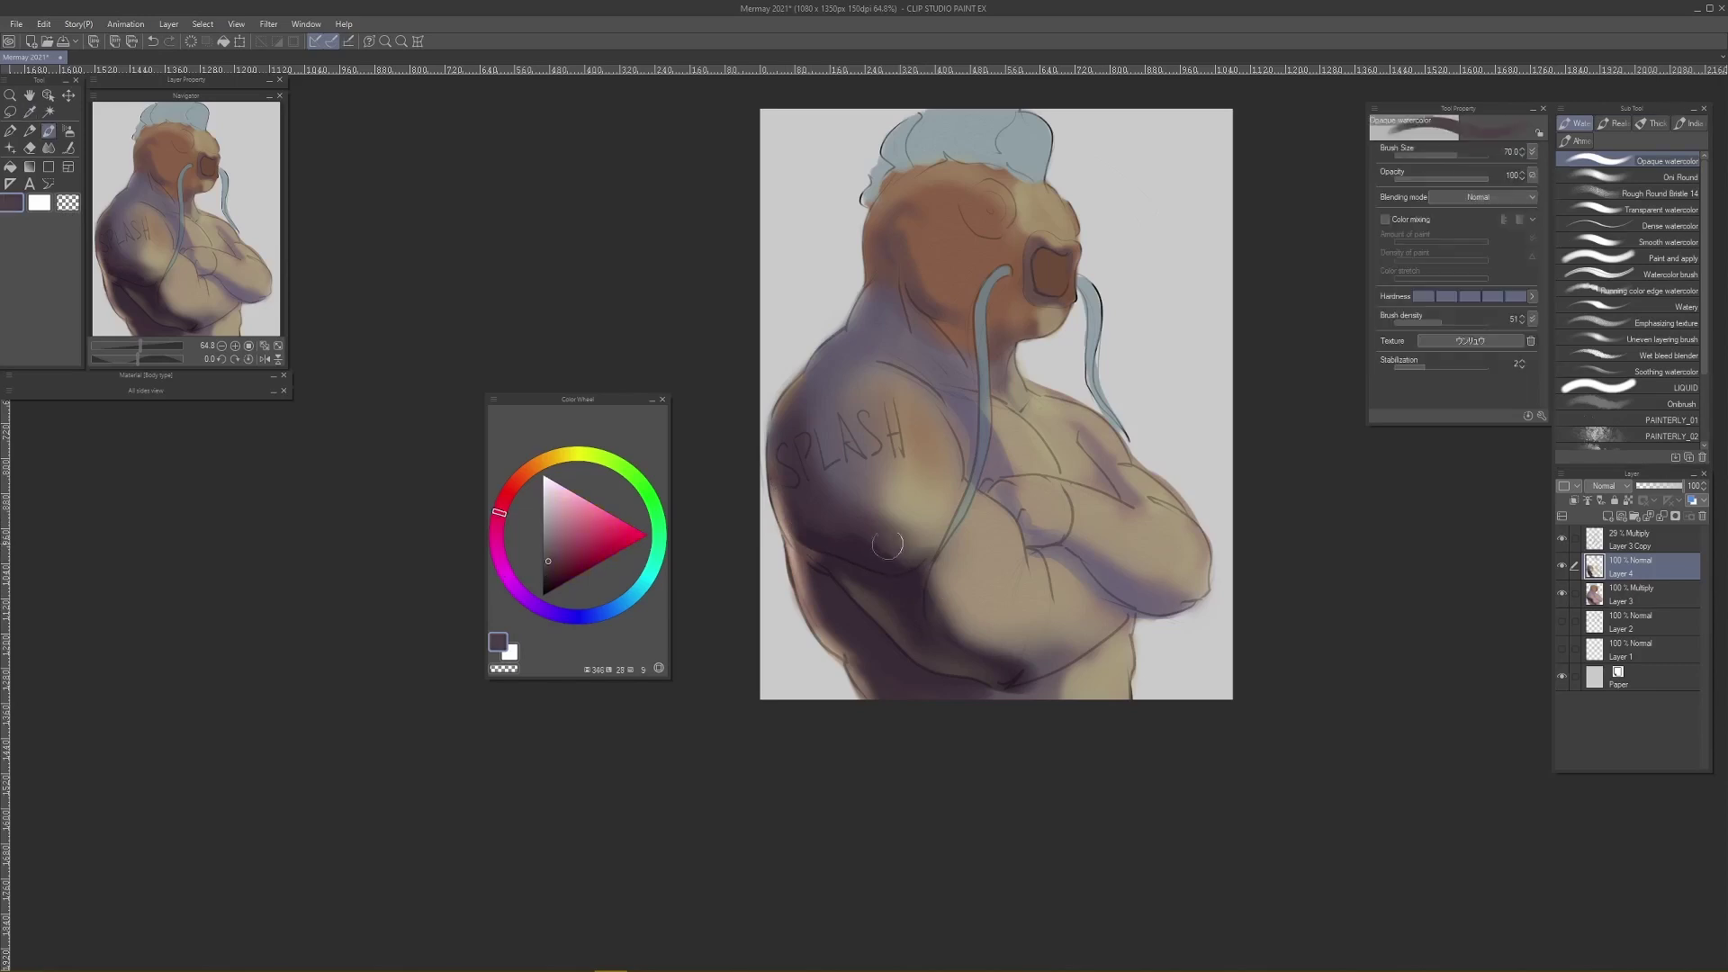
pyautogui.press('j')
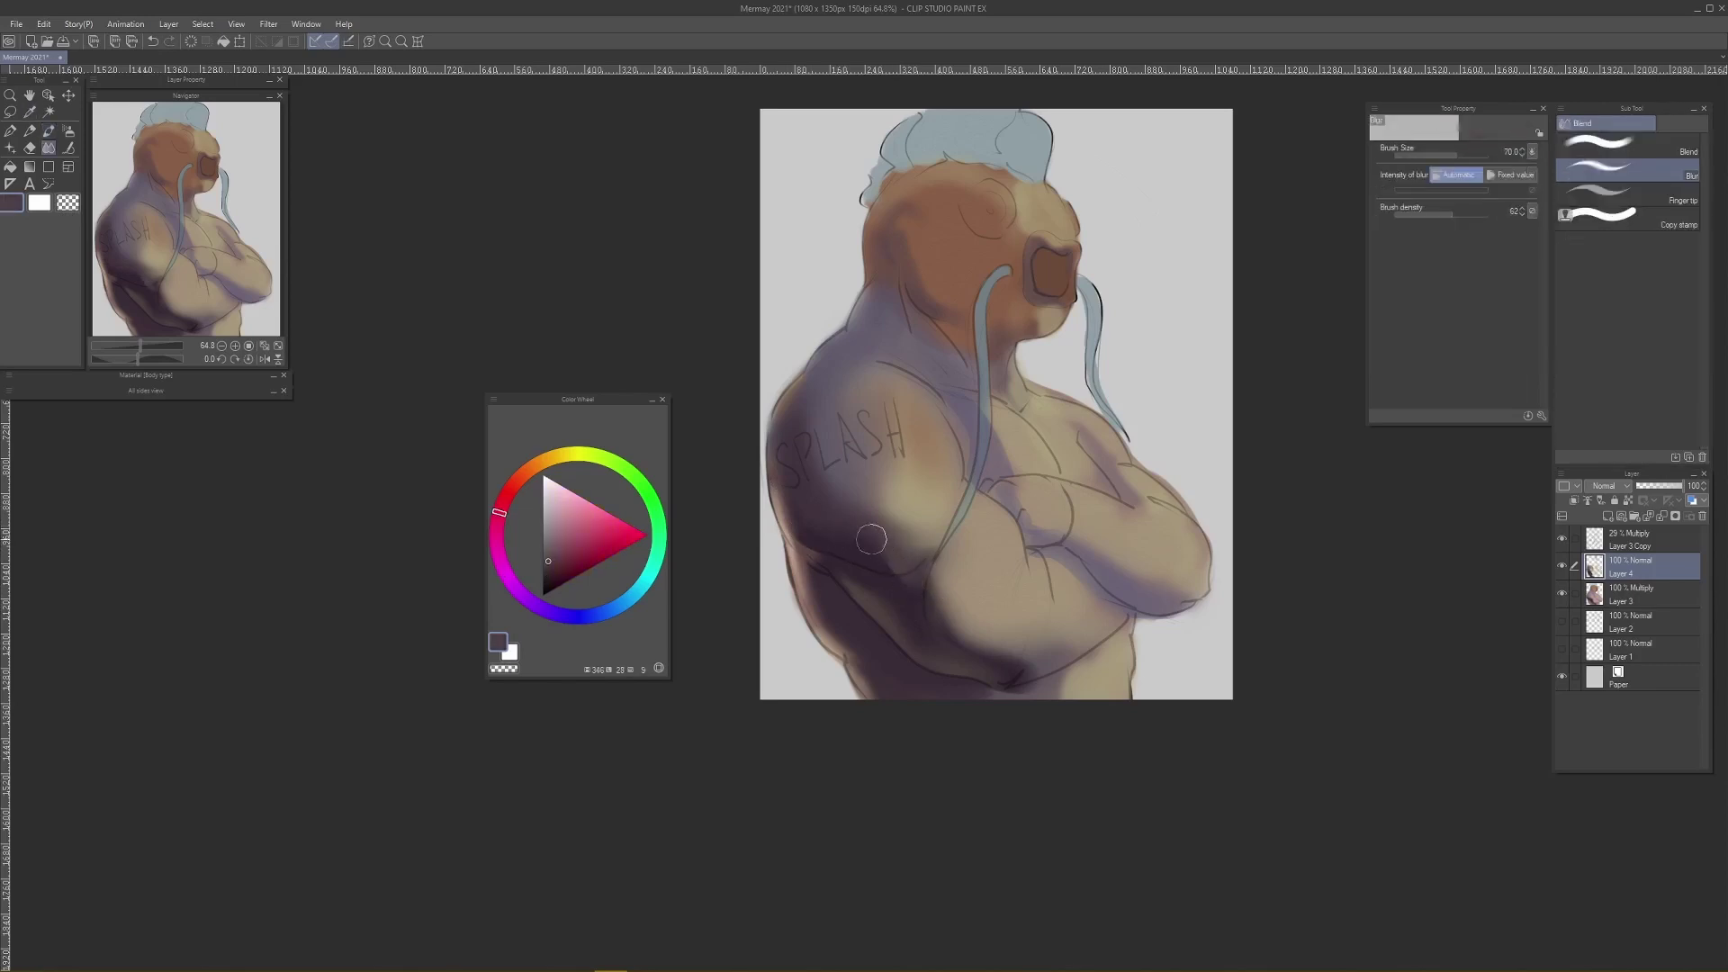
# Step: Blur the shadow on the lower deltoid and hide the Layer 3 Copy line art
pyautogui.moveTo(871, 539); pyautogui.dragTo(861, 559)
pyautogui.click(1562, 538)
# Step: Paint a very dark reddish tone along the crease beneath the deltoid in Opaque watercolor, and switch to blurring it
pyautogui.click(544, 581)
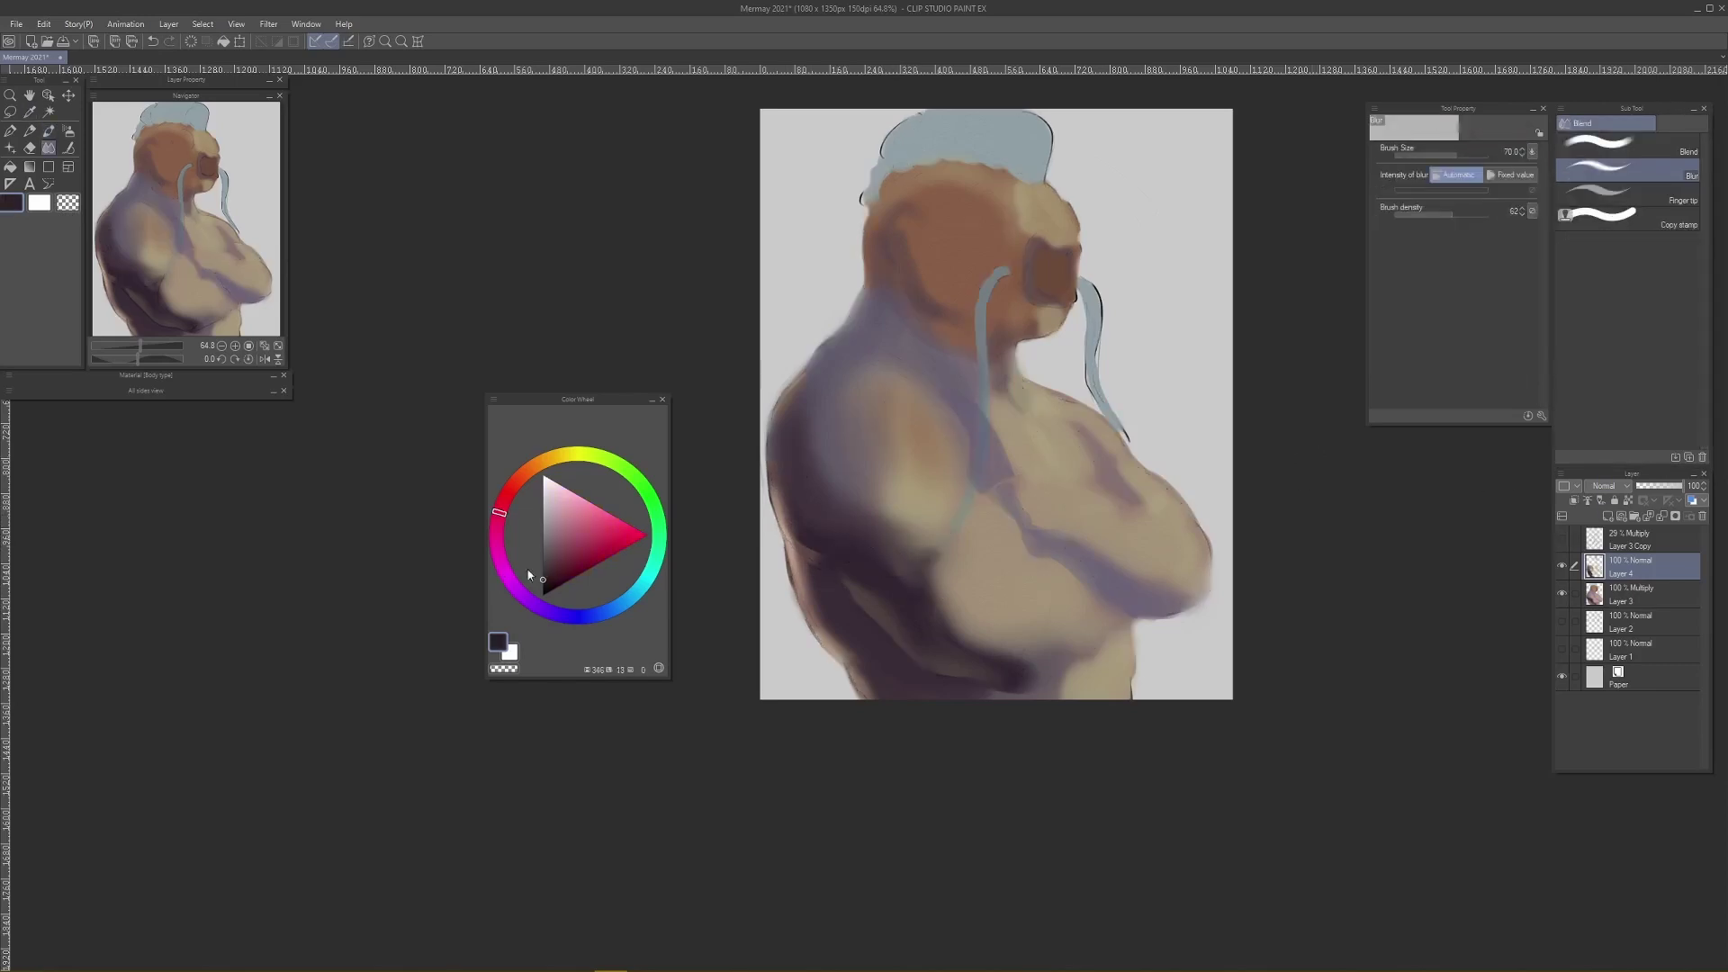
pyautogui.press('b')
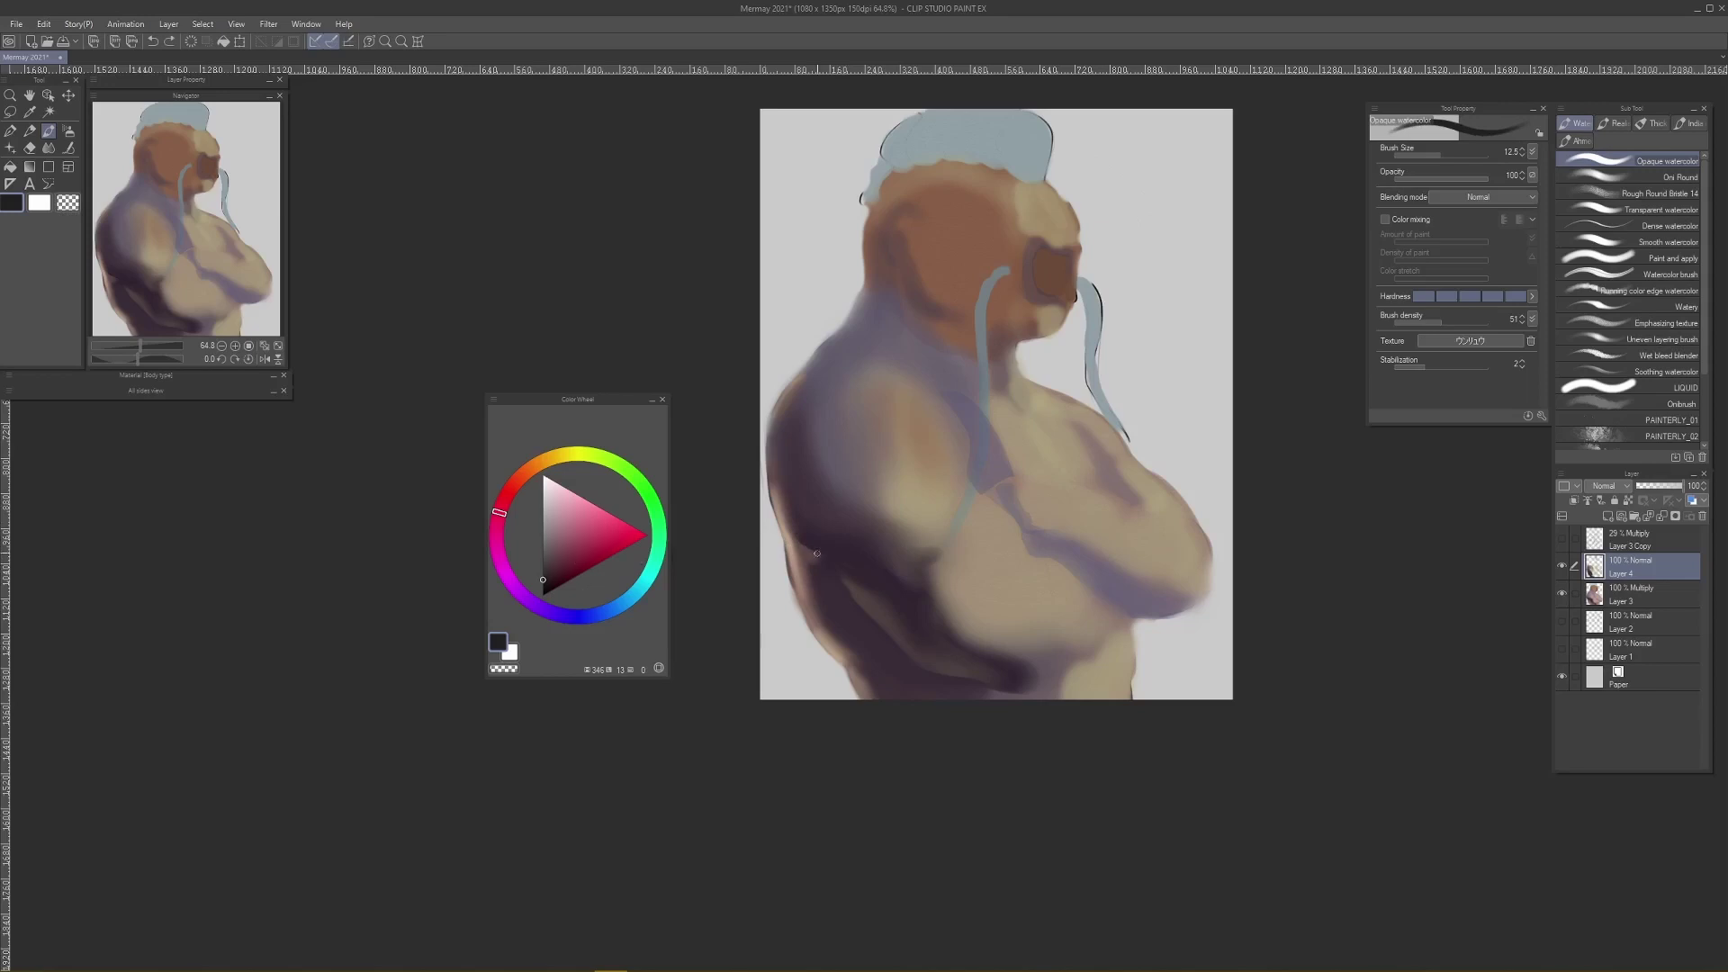
pyautogui.click(558, 585)
pyautogui.moveTo(790, 541)
pyautogui.mouseDown()
pyautogui.moveTo(927, 593)
pyautogui.moveTo(905, 580)
pyautogui.mouseUp()
pyautogui.click(517, 481)
pyautogui.press('j')
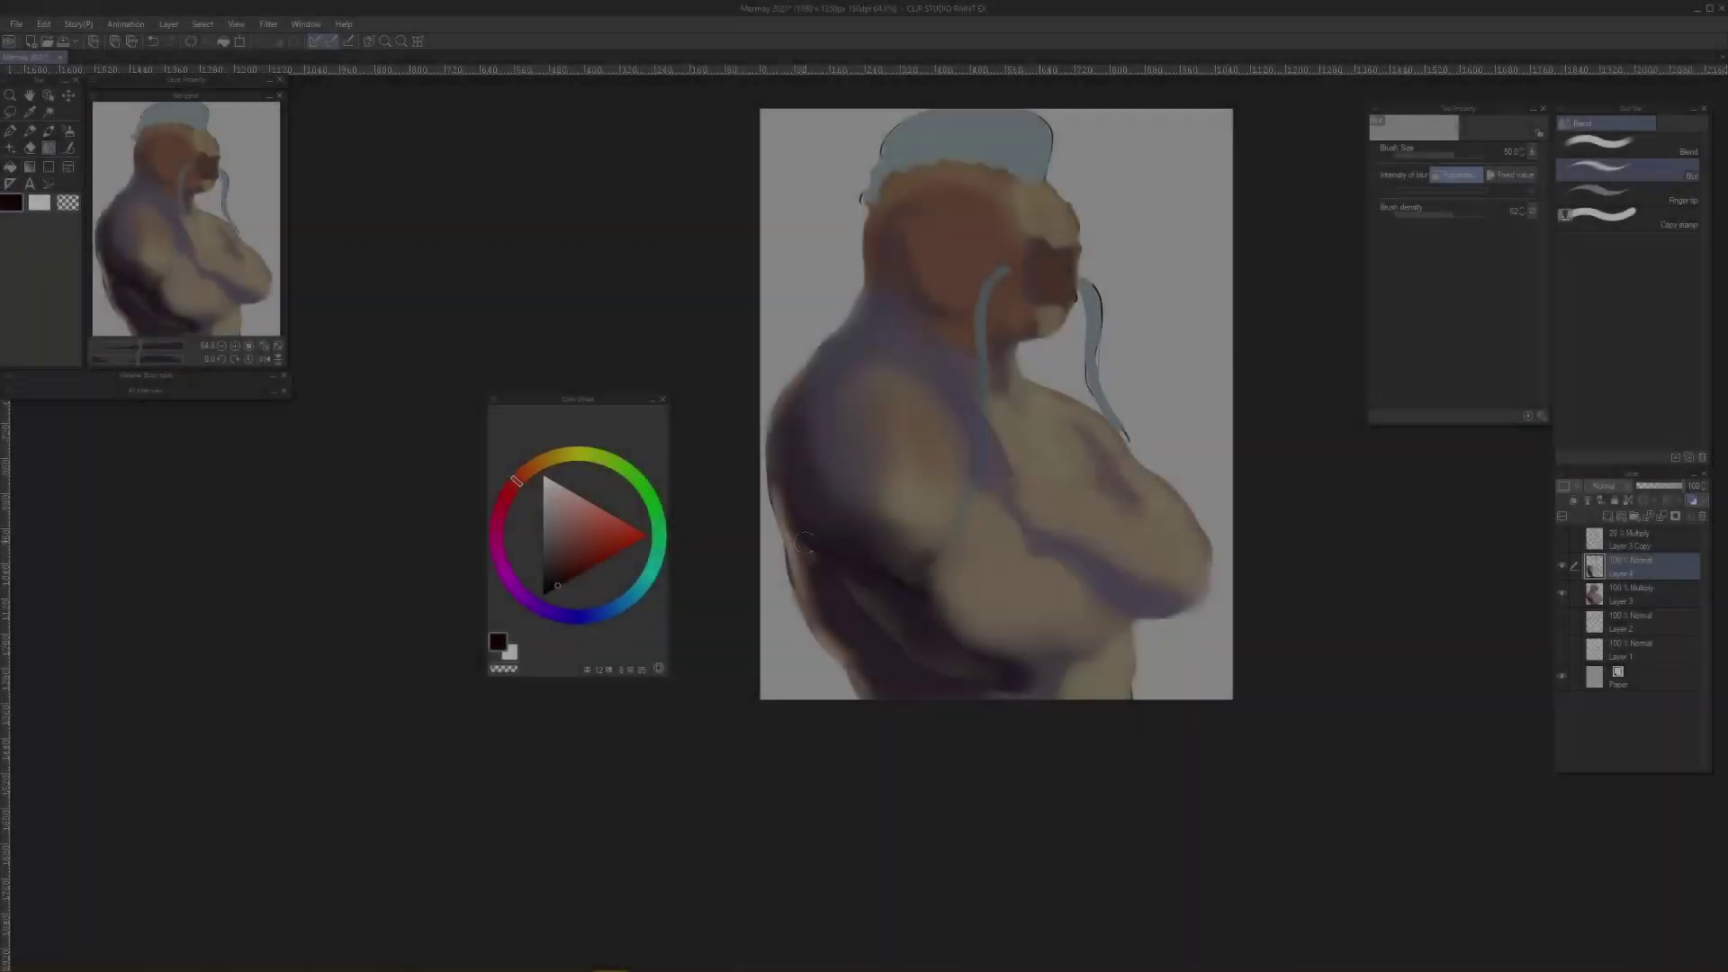
# Step: Draw dark strokes down the back fold beneath the deltoid, undo the last two, and blur the remaining line
pyautogui.press('p')
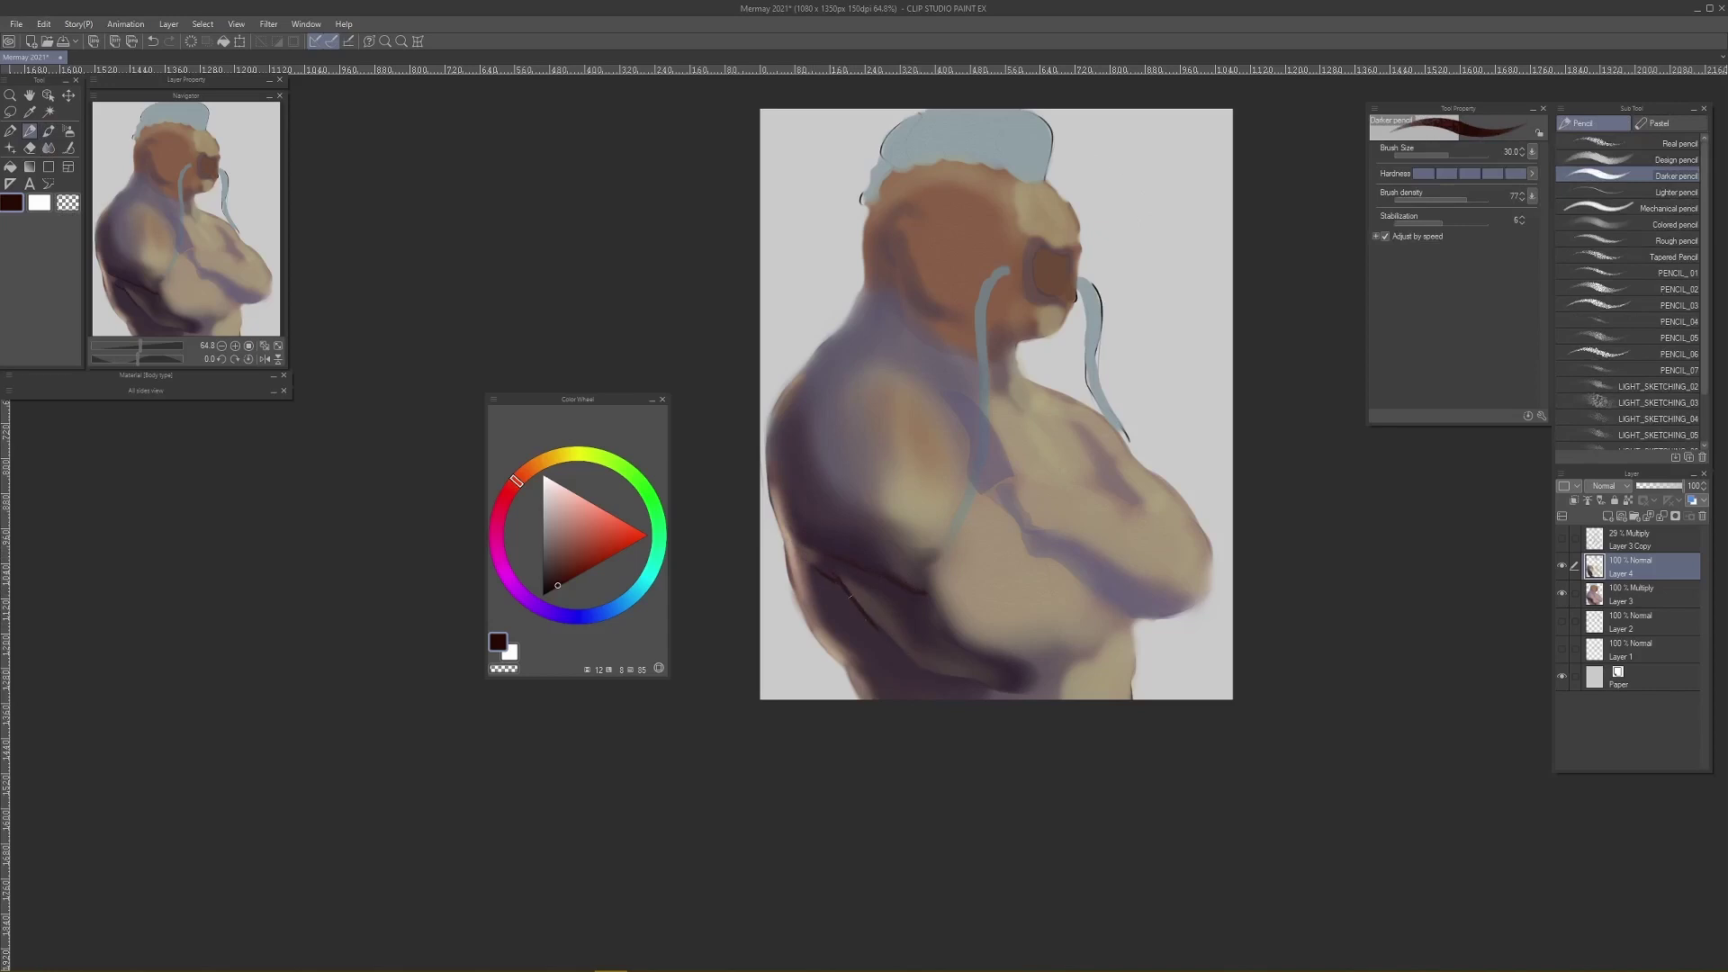
pyautogui.moveTo(850, 596)
pyautogui.mouseDown()
pyautogui.moveTo(912, 660)
pyautogui.moveTo(1007, 692)
pyautogui.mouseUp()
pyautogui.hotkey('ctrl', 'z')
pyautogui.hotkey('ctrl', 'z')
pyautogui.press('j')
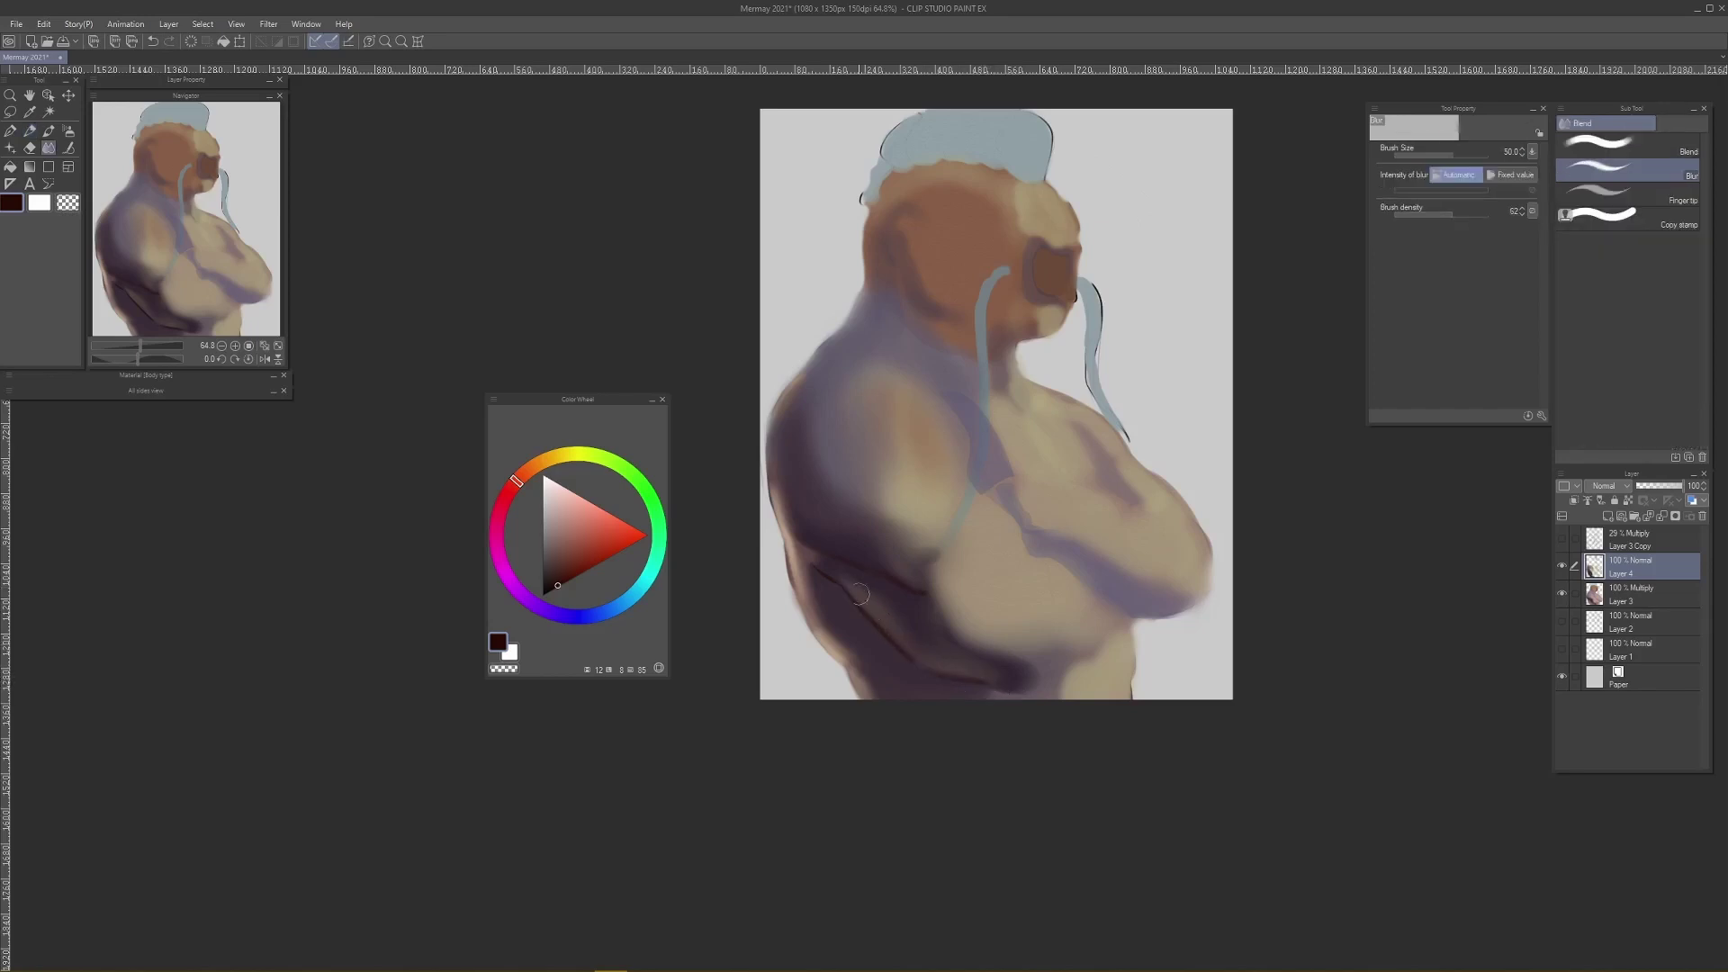
# Step: Try a near-black Opaque watercolor stroke at size 15 down the shaded back fold, and undo it
pyautogui.hotkey('alt', 'space')
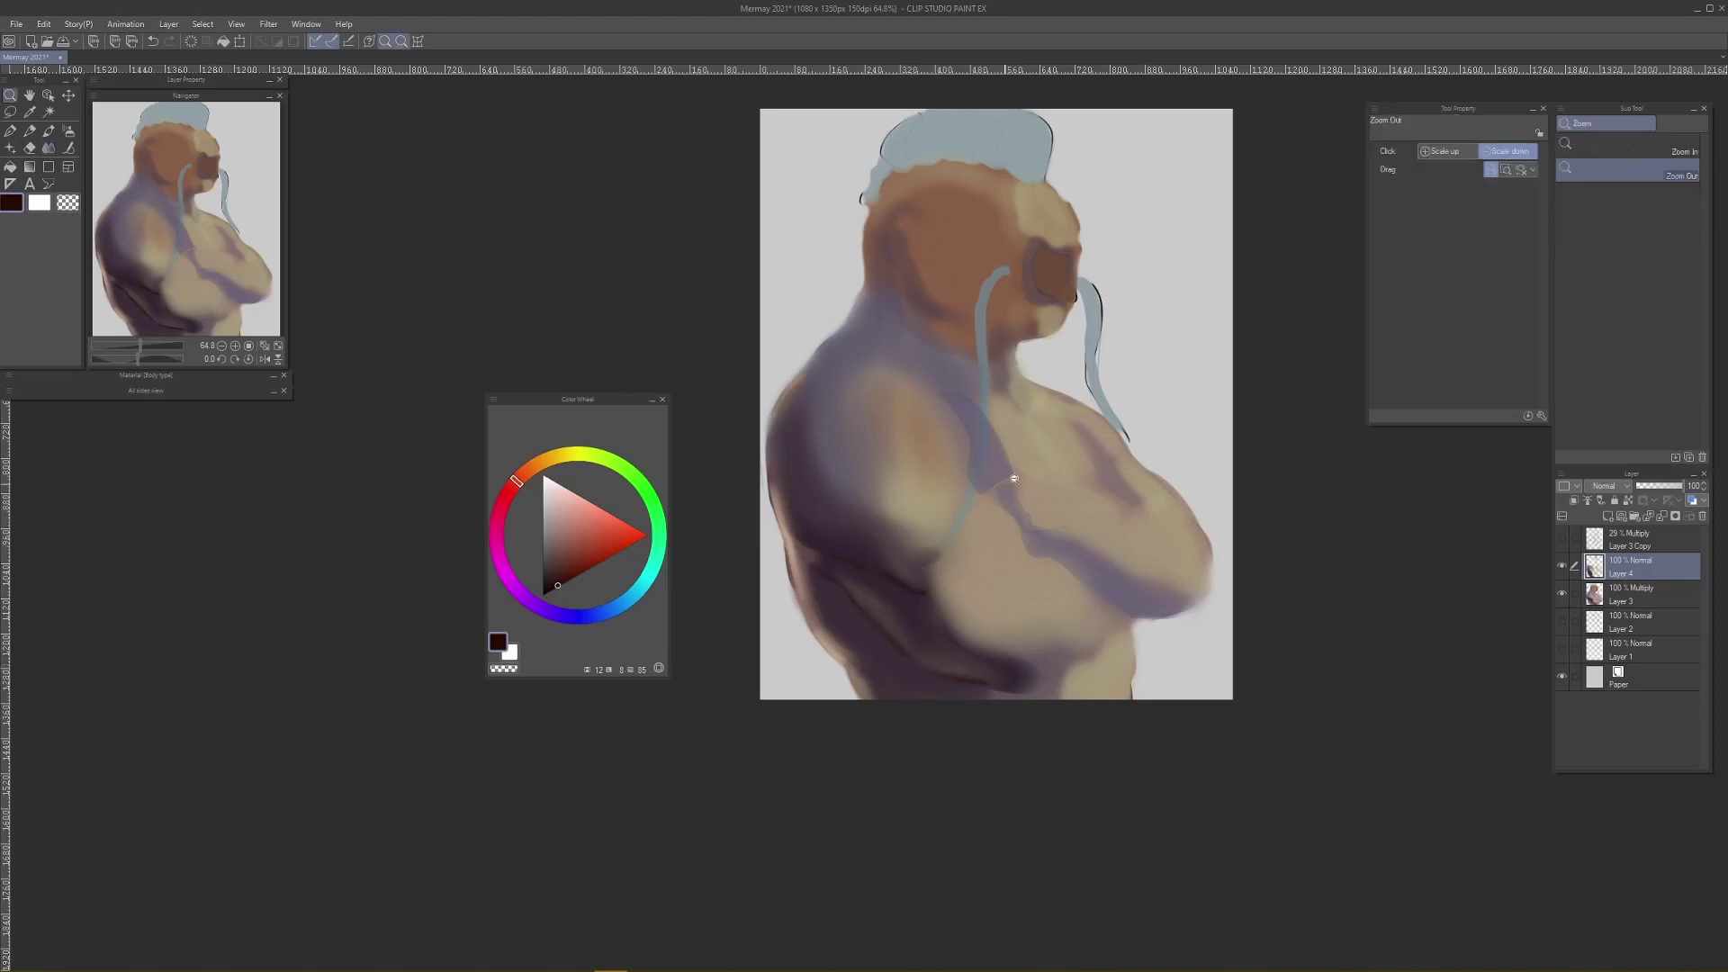
pyautogui.moveTo(1032, 475); pyautogui.dragTo(982, 585)
pyautogui.moveTo(1073, 439); pyautogui.dragTo(1095, 309)
pyautogui.hotkey('alt', 'space')
pyautogui.moveTo(1006, 420); pyautogui.dragTo(1021, 400)
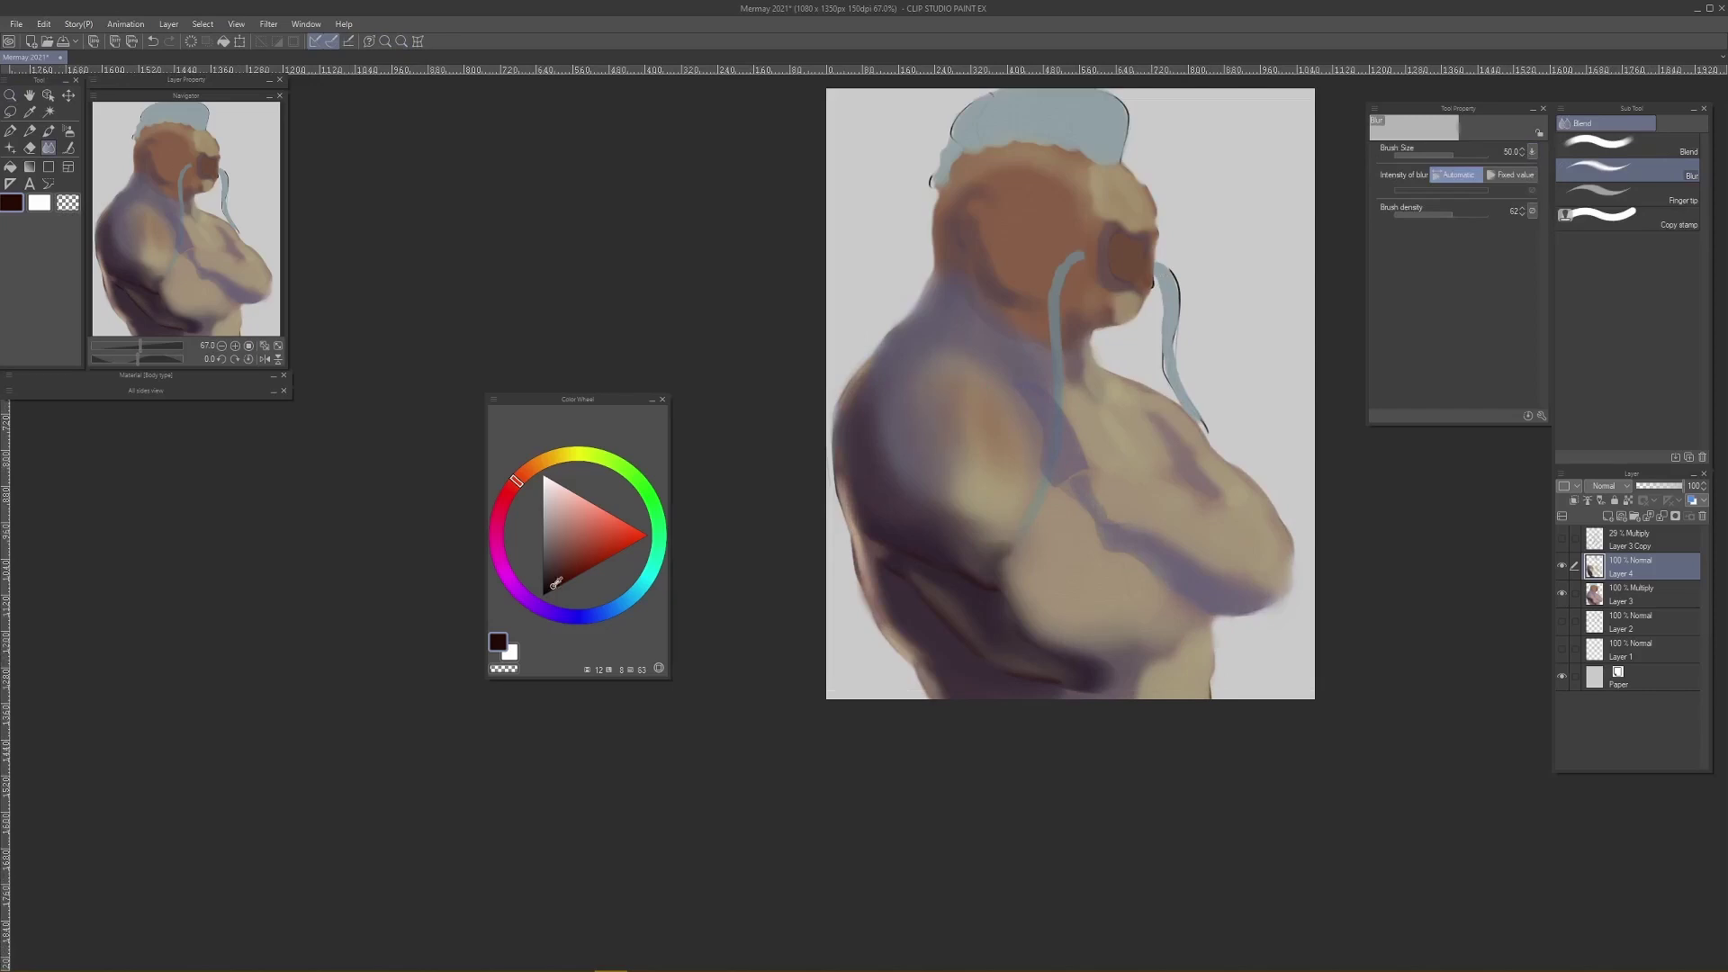
pyautogui.press('p')
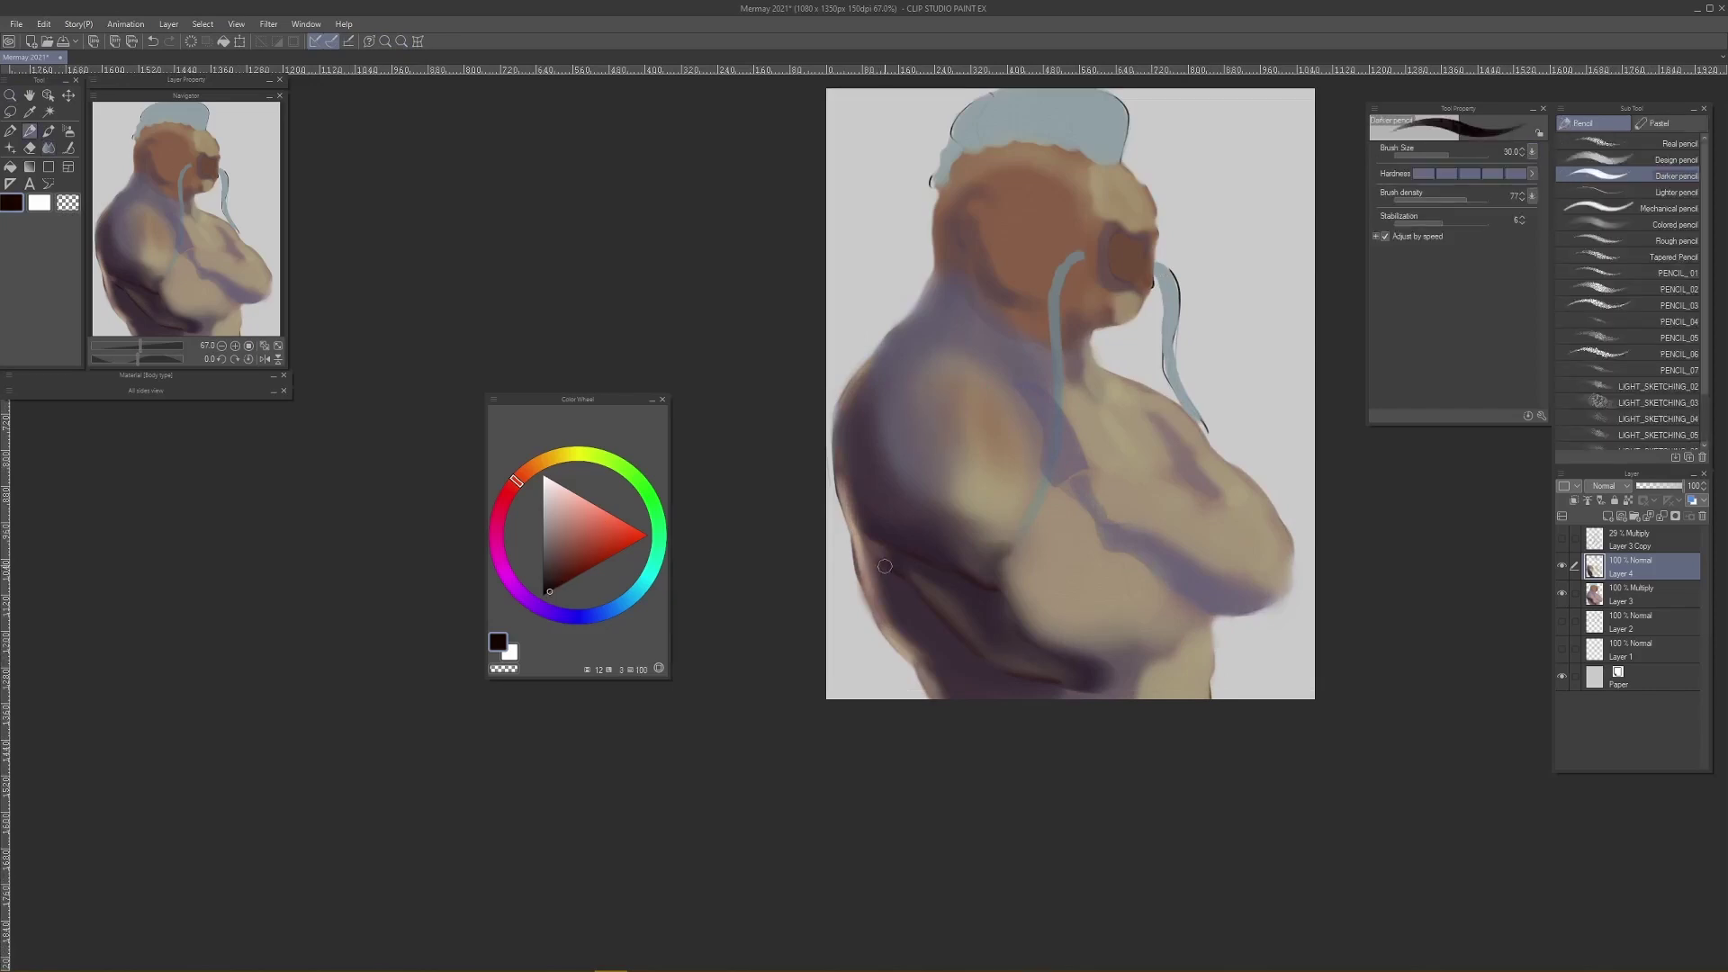
pyautogui.press('b')
pyautogui.press('[')
pyautogui.press('[')
pyautogui.press('[')
pyautogui.press('[')
pyautogui.press('[')
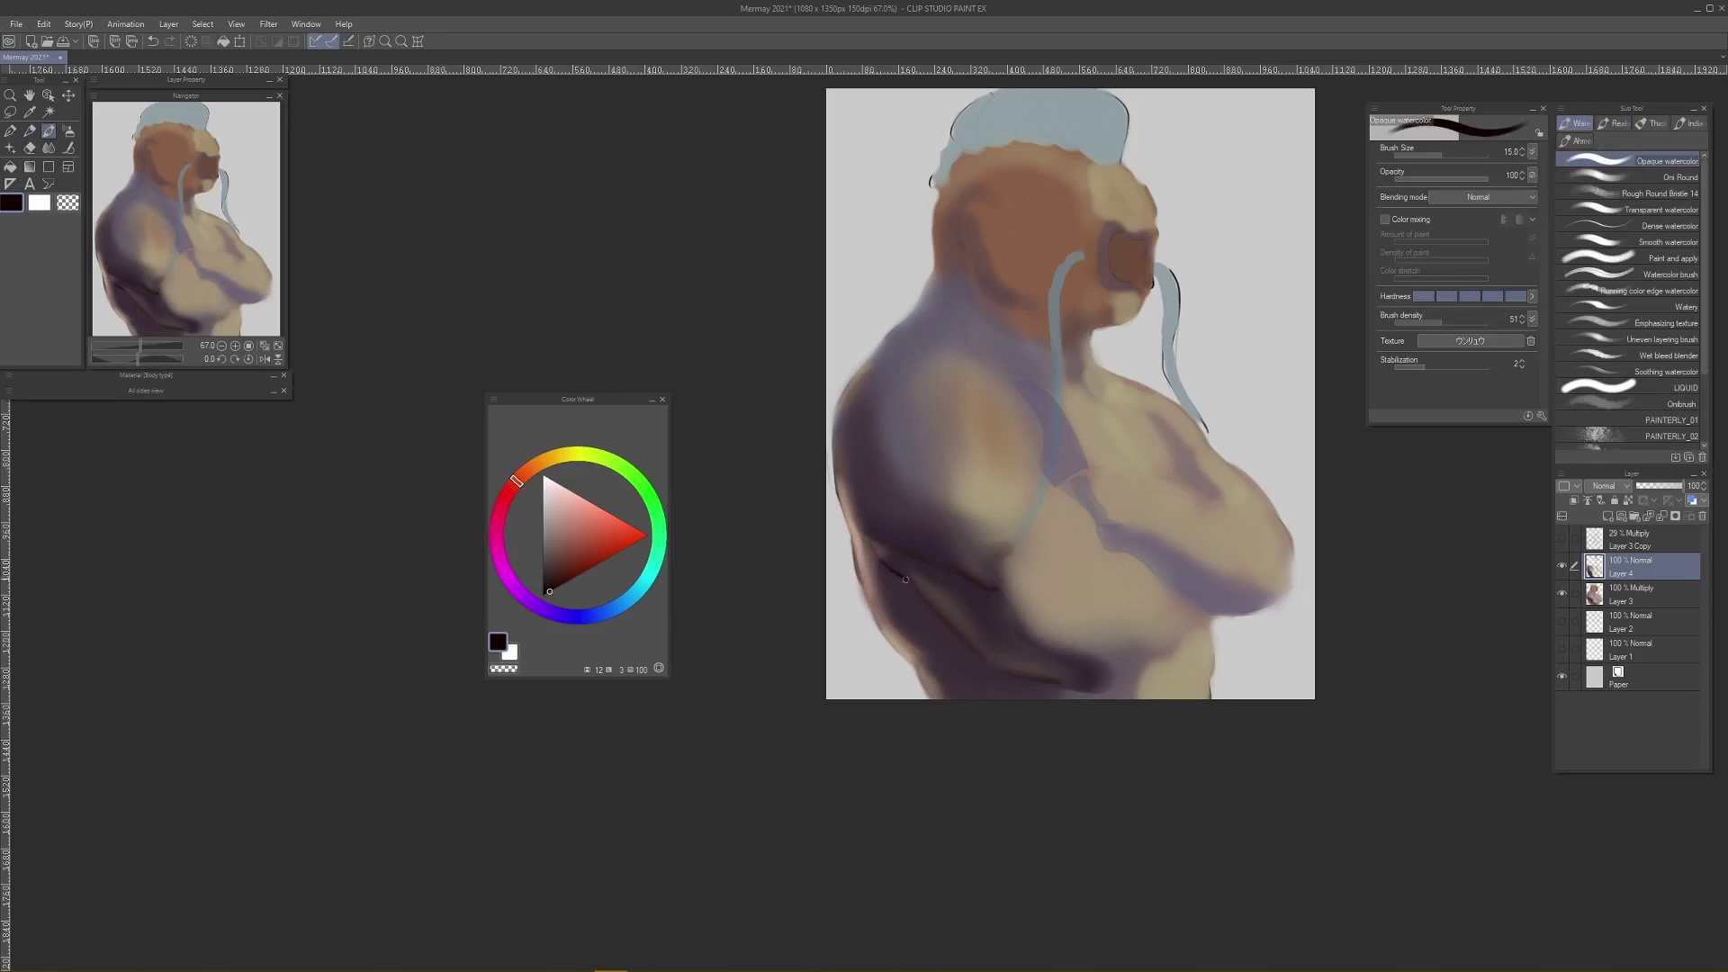
pyautogui.moveTo(905, 580); pyautogui.dragTo(978, 657)
pyautogui.hotkey('ctrl', 'z')
# Step: Paint thin near-black fold lines at brush size 6 across the shaded back, and blur them
pyautogui.press('[')
pyautogui.press('[')
pyautogui.press('[')
pyautogui.press('[')
pyautogui.press('[')
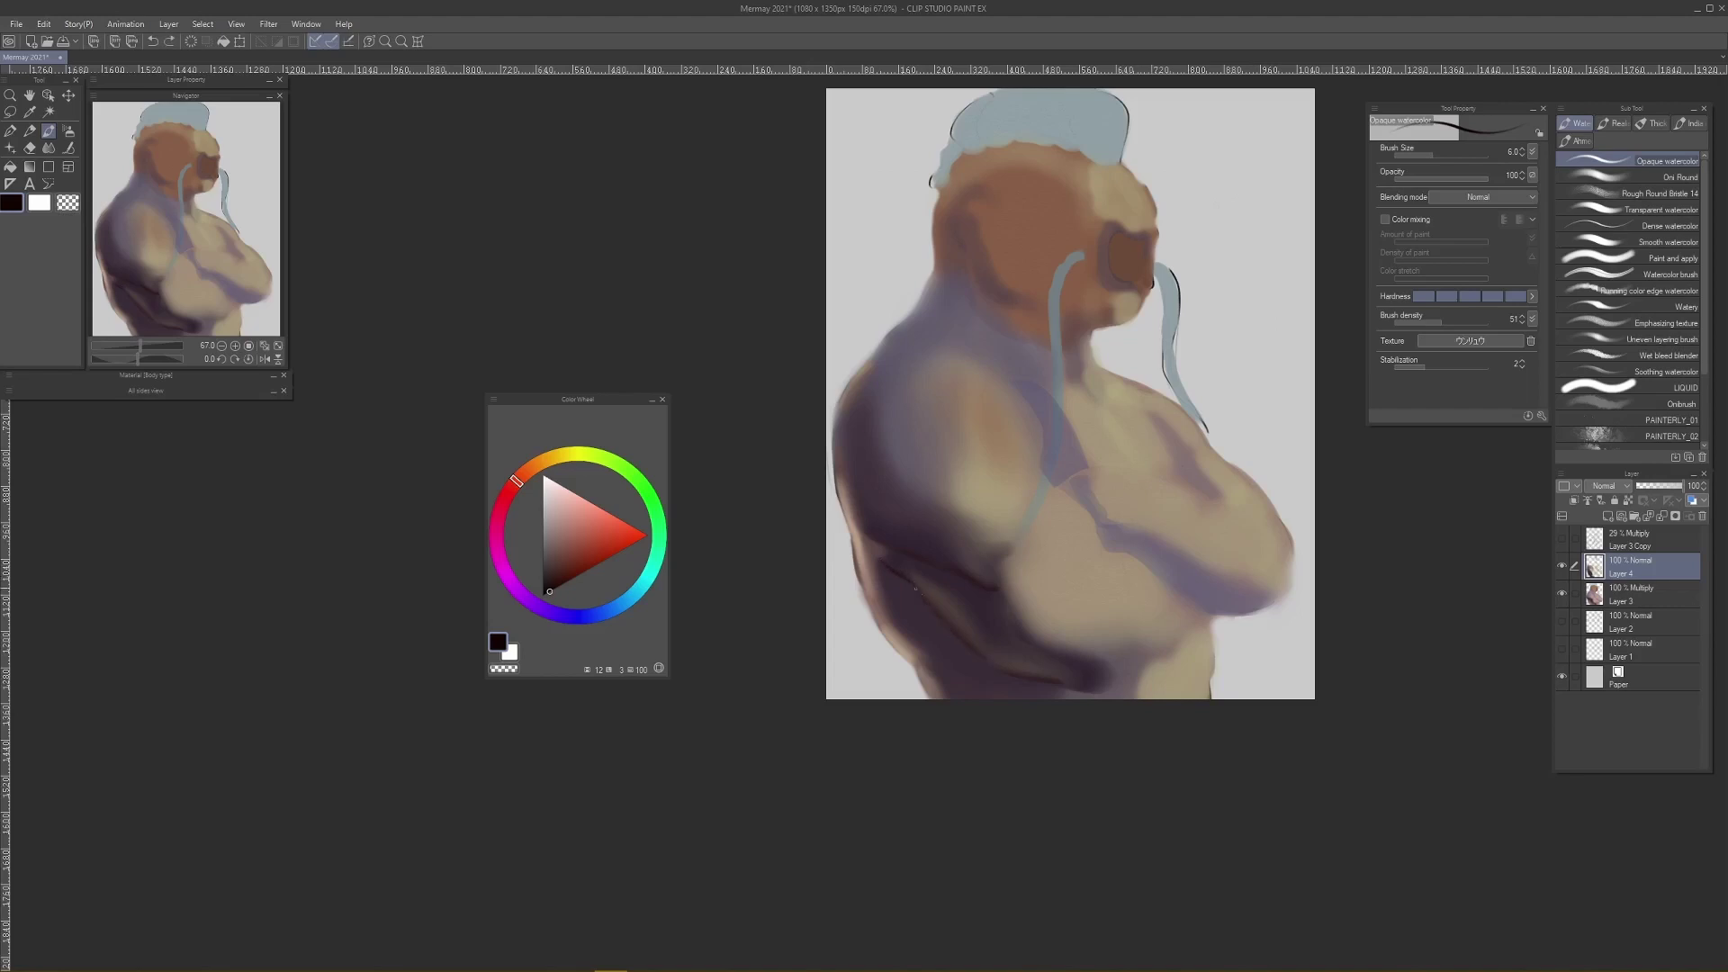
pyautogui.press('j')
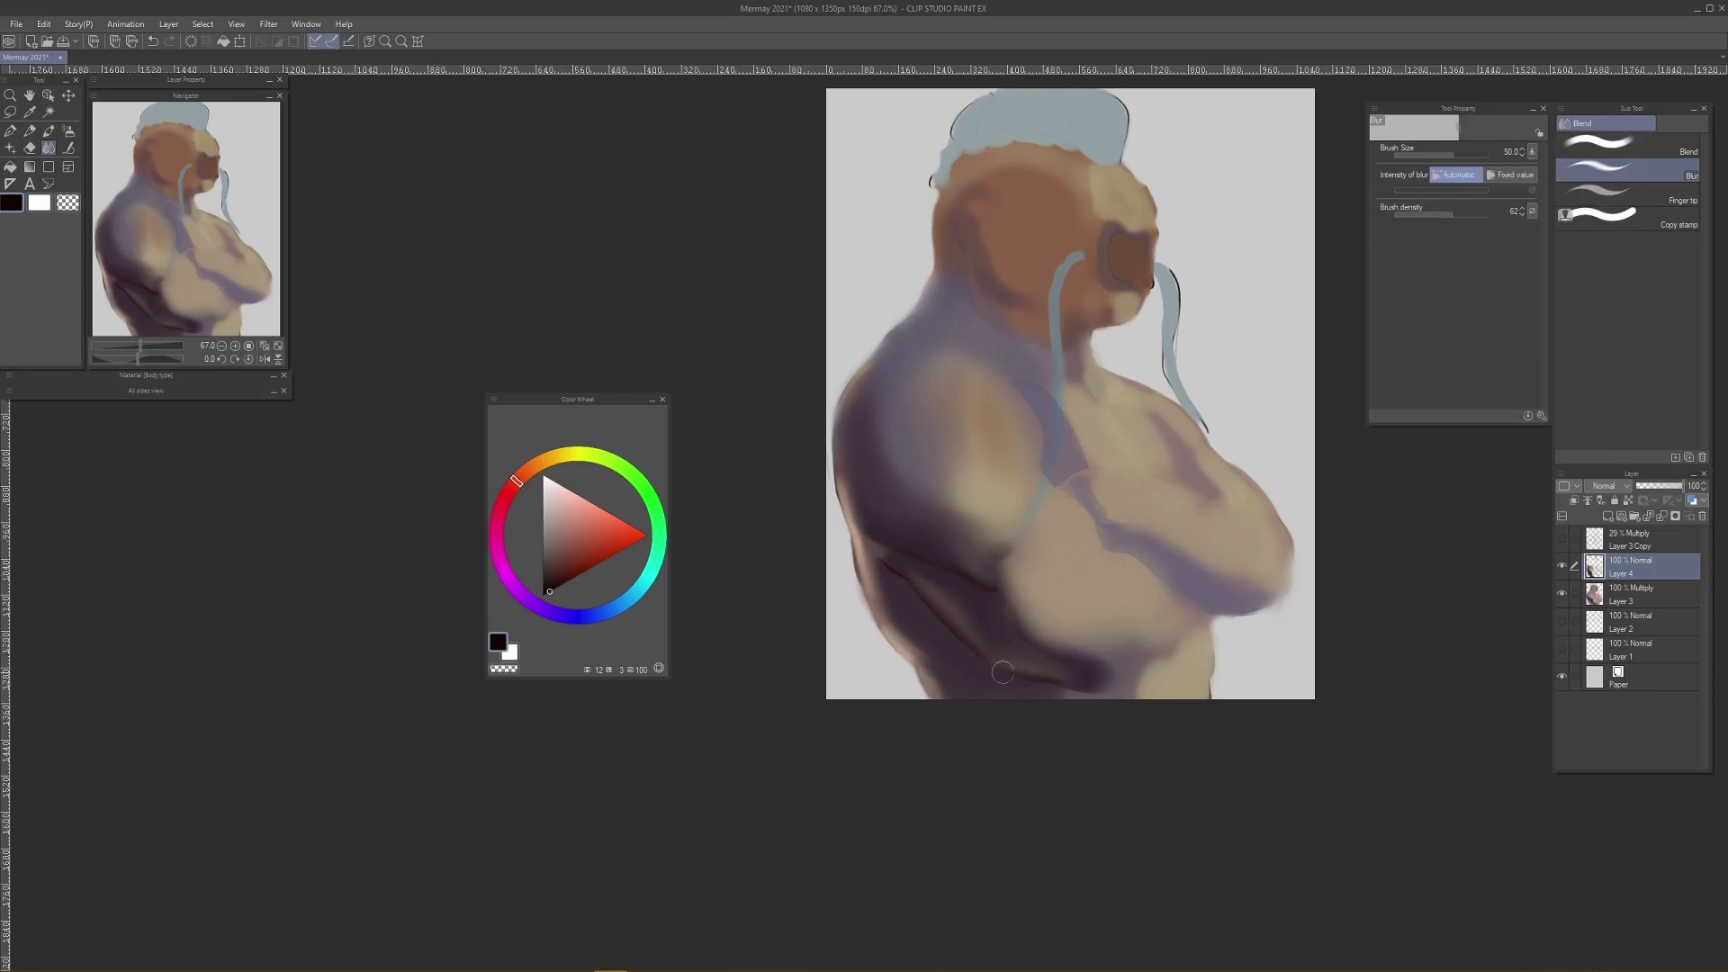
pyautogui.press('p')
pyautogui.press('b')
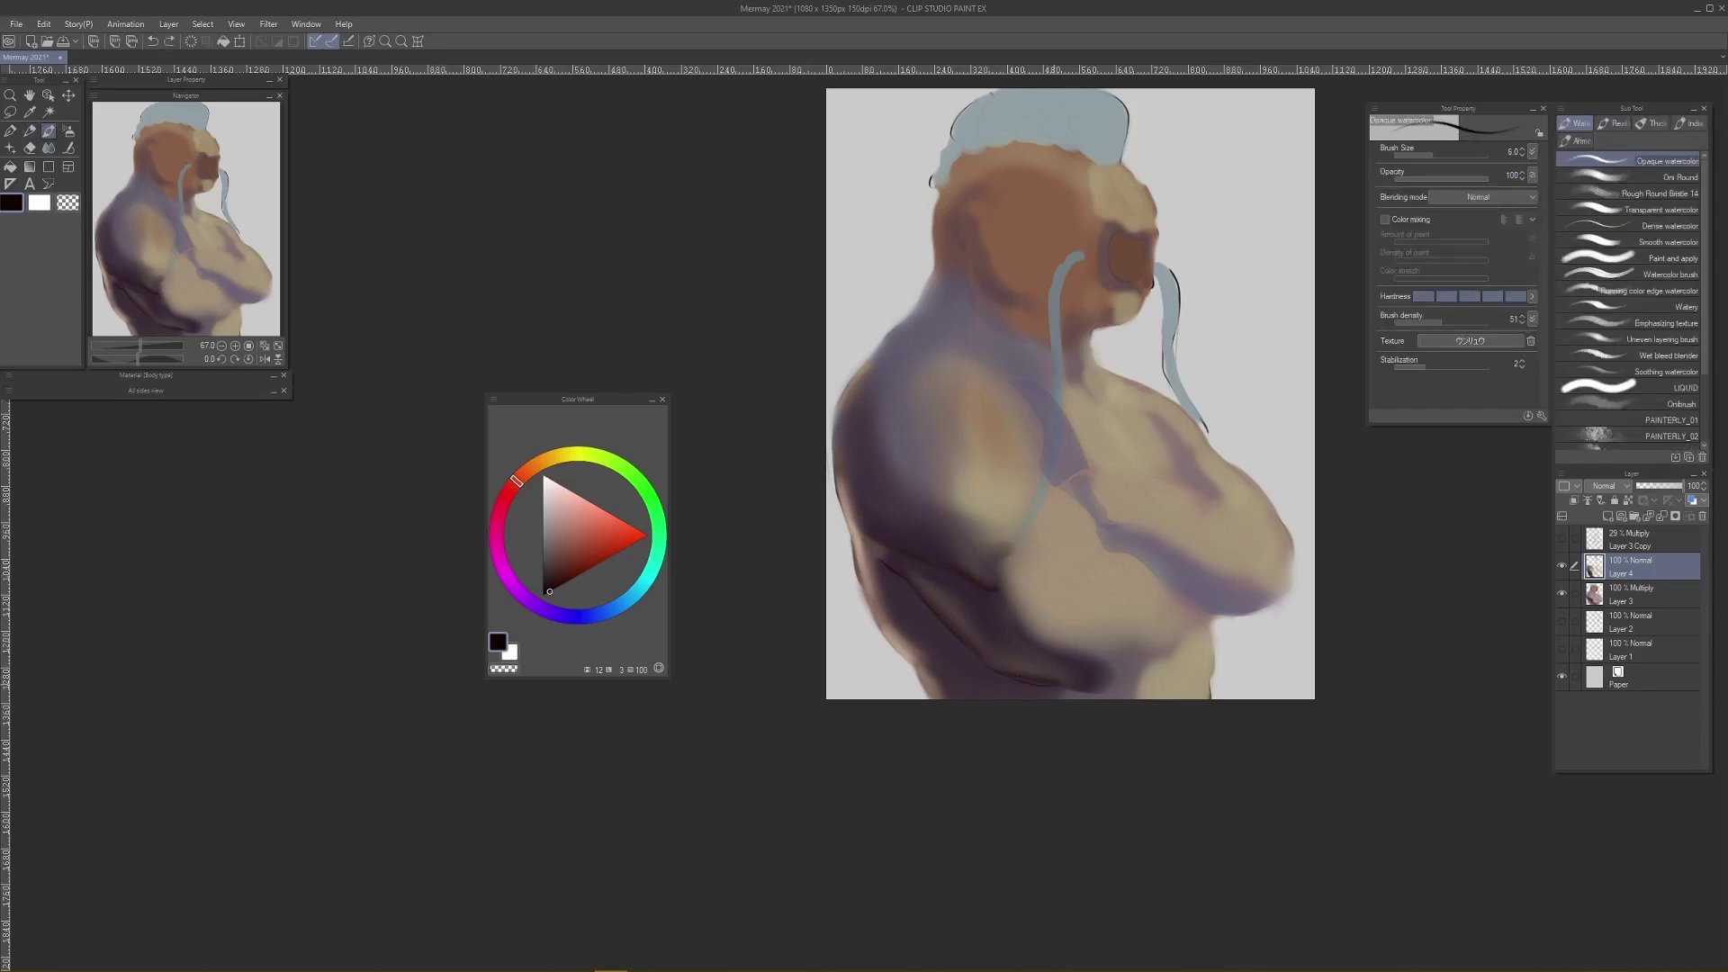
pyautogui.press('j')
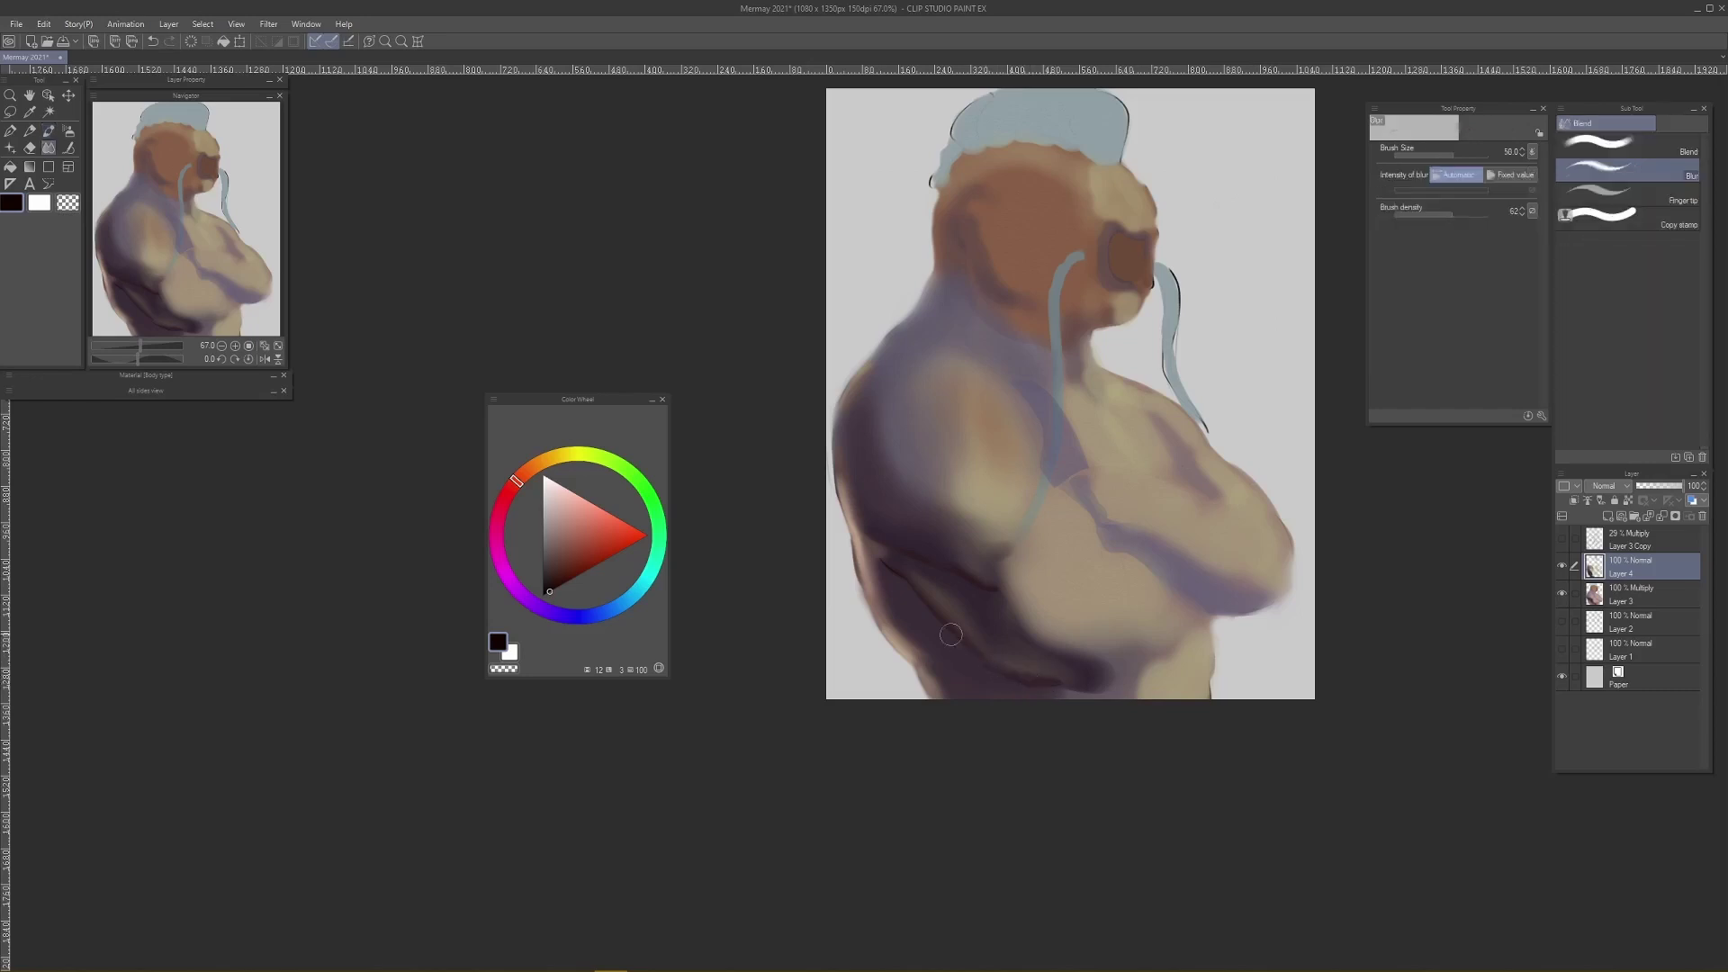
# Step: Flip the canvas view horizontally and check the figure's overall shading
pyautogui.scroll(-3, 1020, 680)
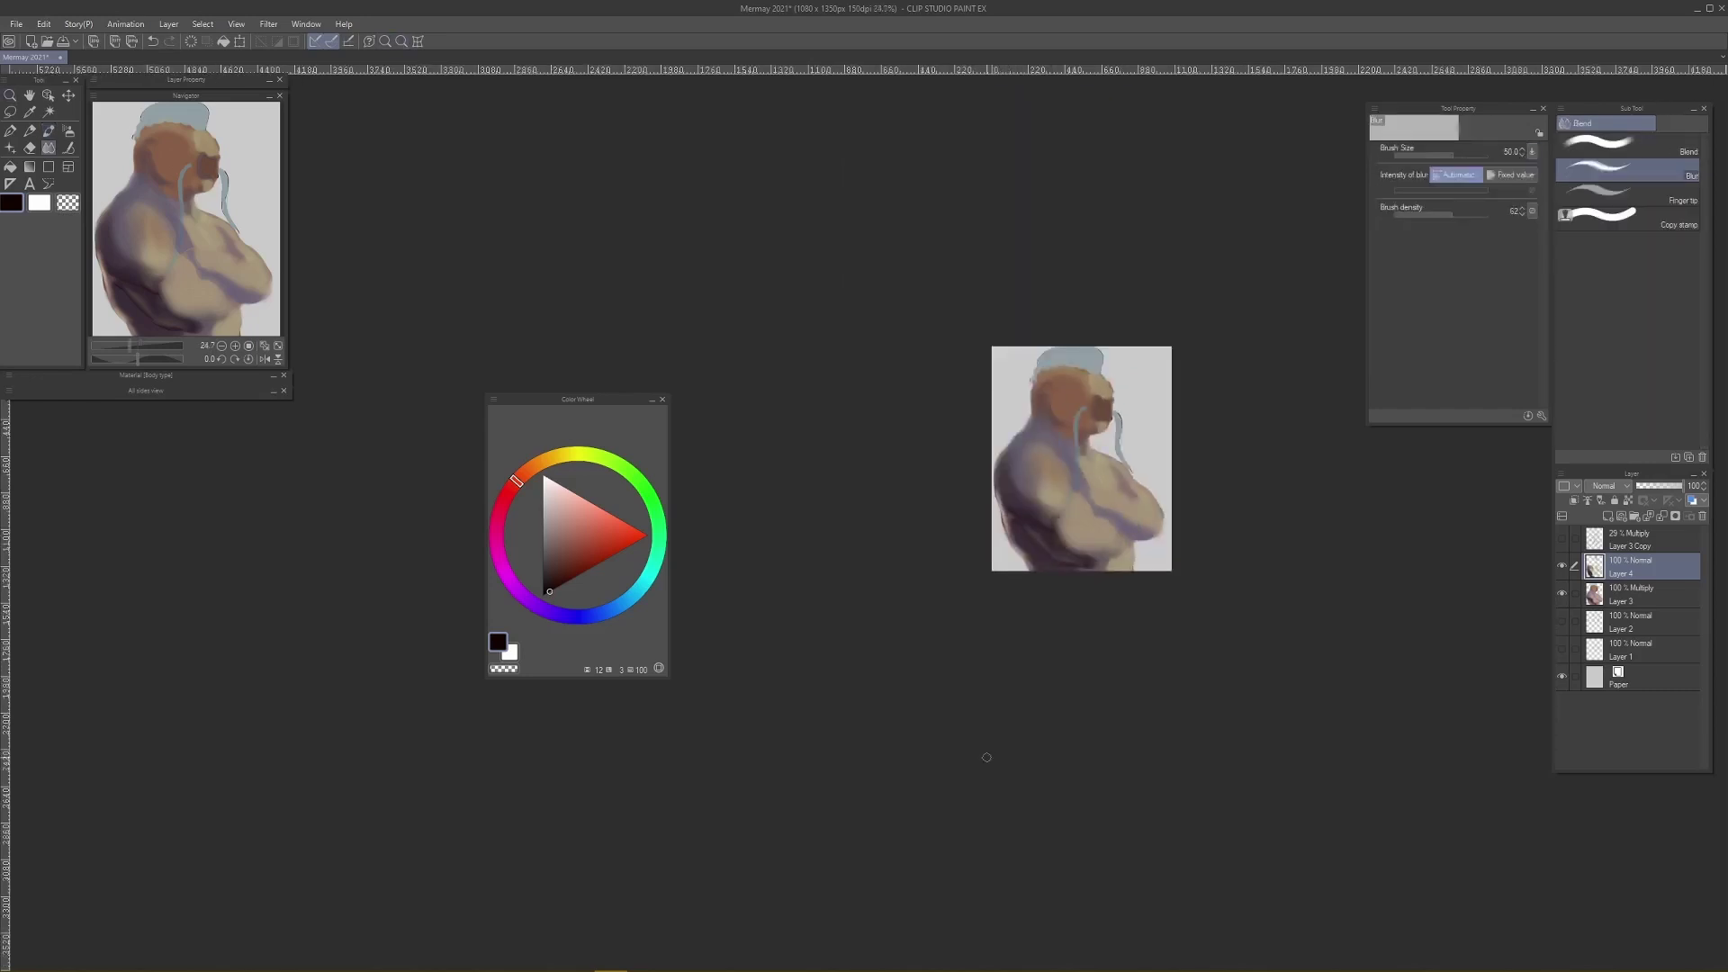
pyautogui.press('h')
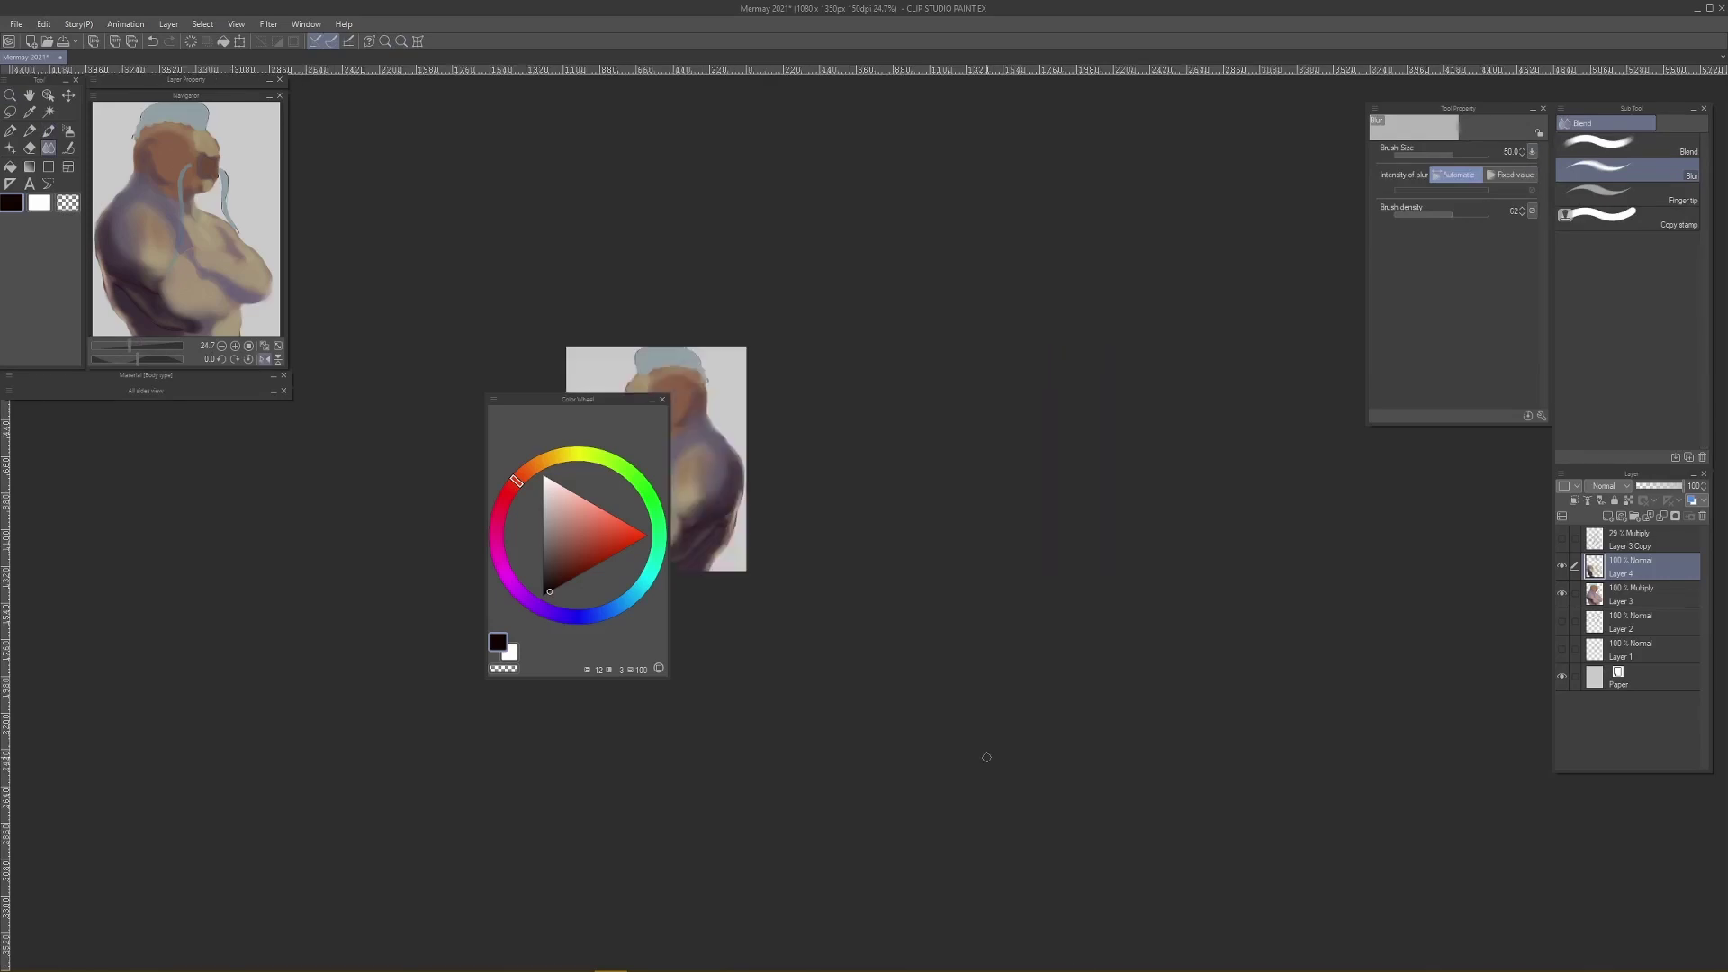
pyautogui.press('space')
pyautogui.moveTo(716, 441); pyautogui.dragTo(1116, 380)
pyautogui.scroll(2, 1004, 398)
pyautogui.press('space')
pyautogui.hotkey('ctrl', 'space')
pyautogui.press('space')
pyautogui.moveTo(1058, 468); pyautogui.dragTo(1129, 407)
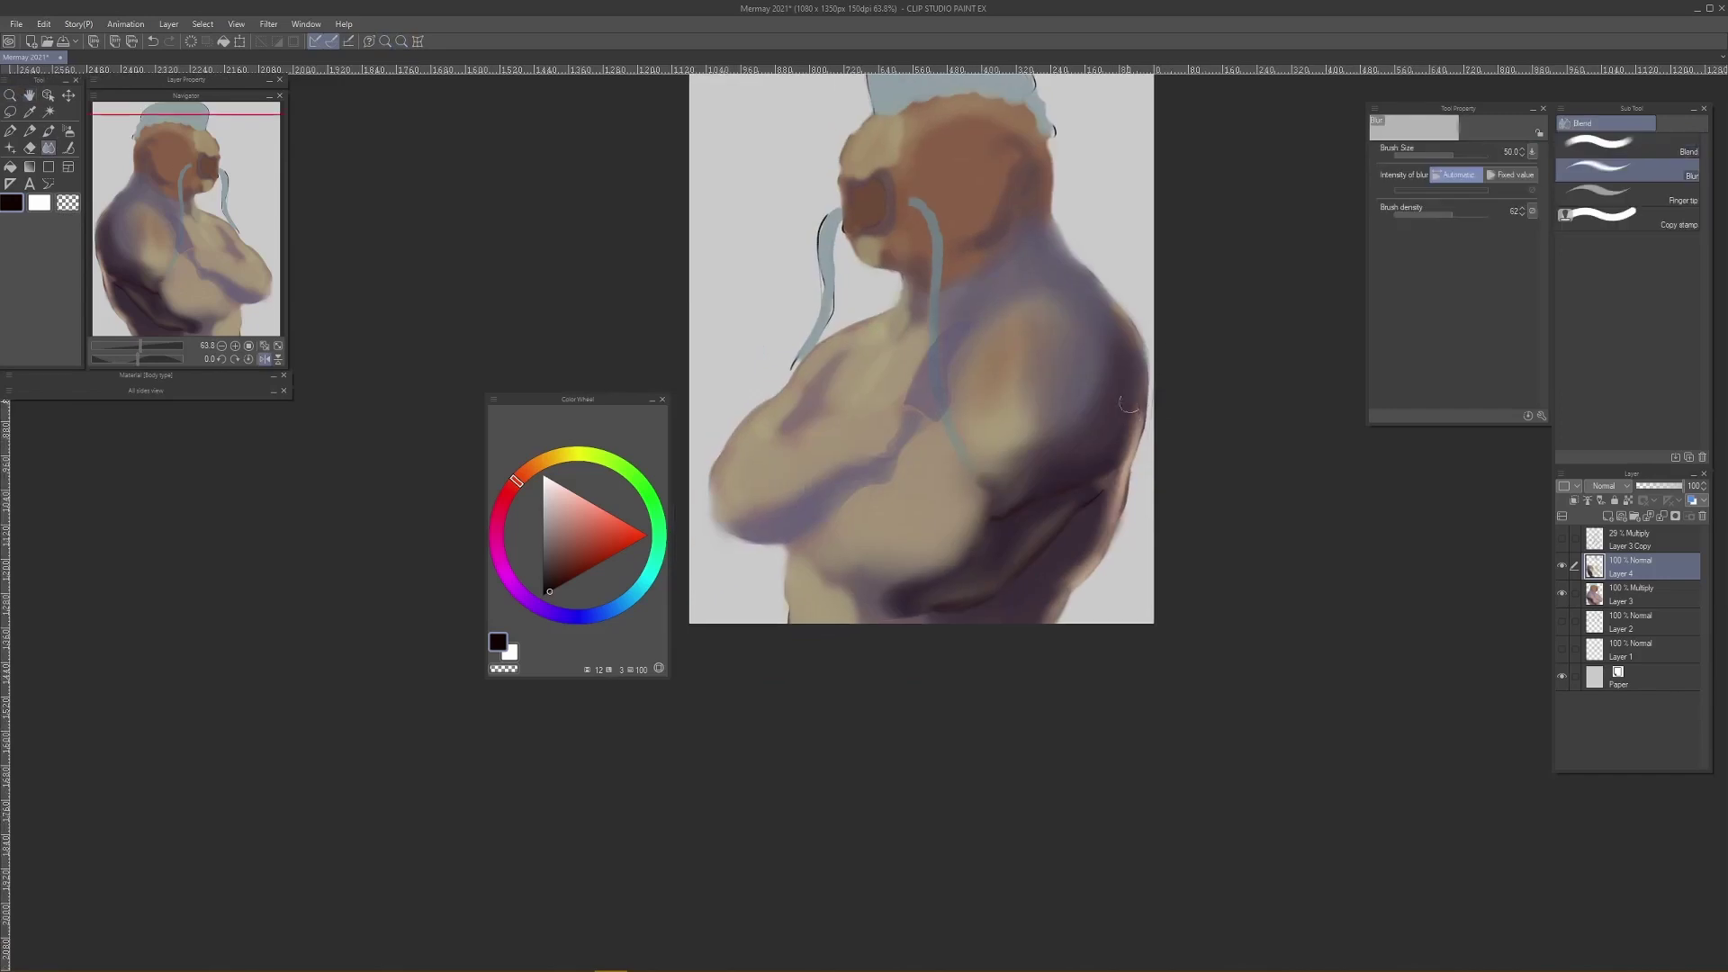
# Step: Deepen the crease beneath the deltoid with near-black Opaque watercolor at a larger brush size, and blur it
pyautogui.press('p')
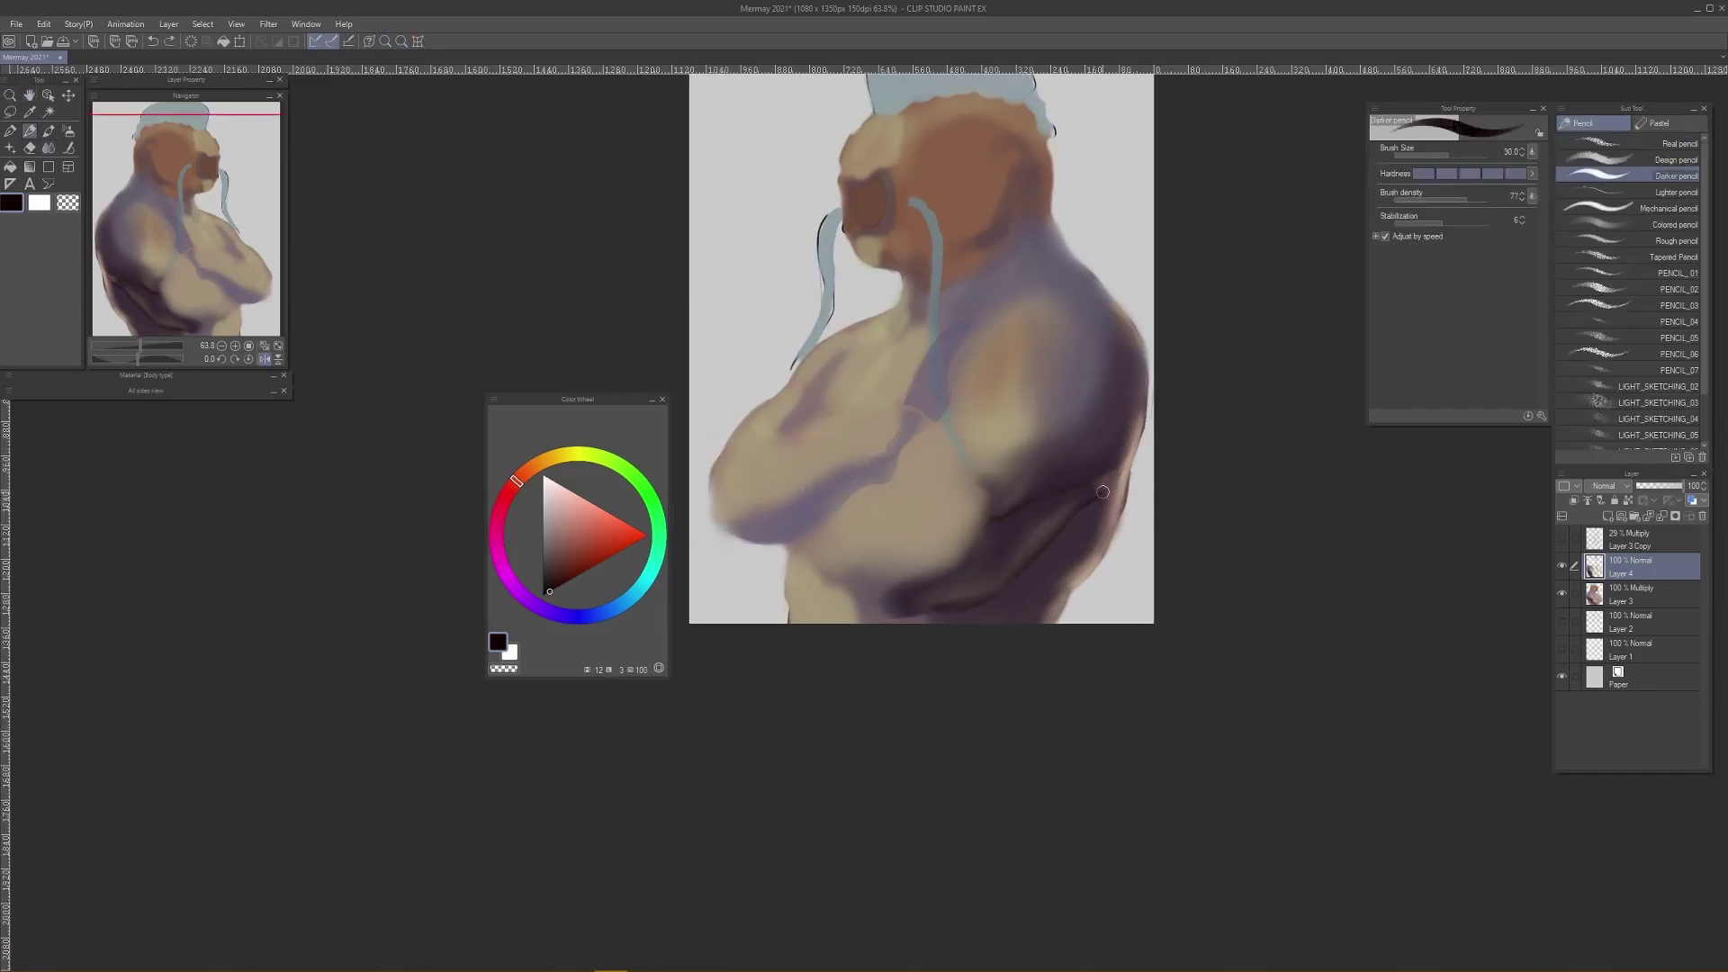
pyautogui.press('b')
pyautogui.press(']')
pyautogui.press(']')
pyautogui.press(']')
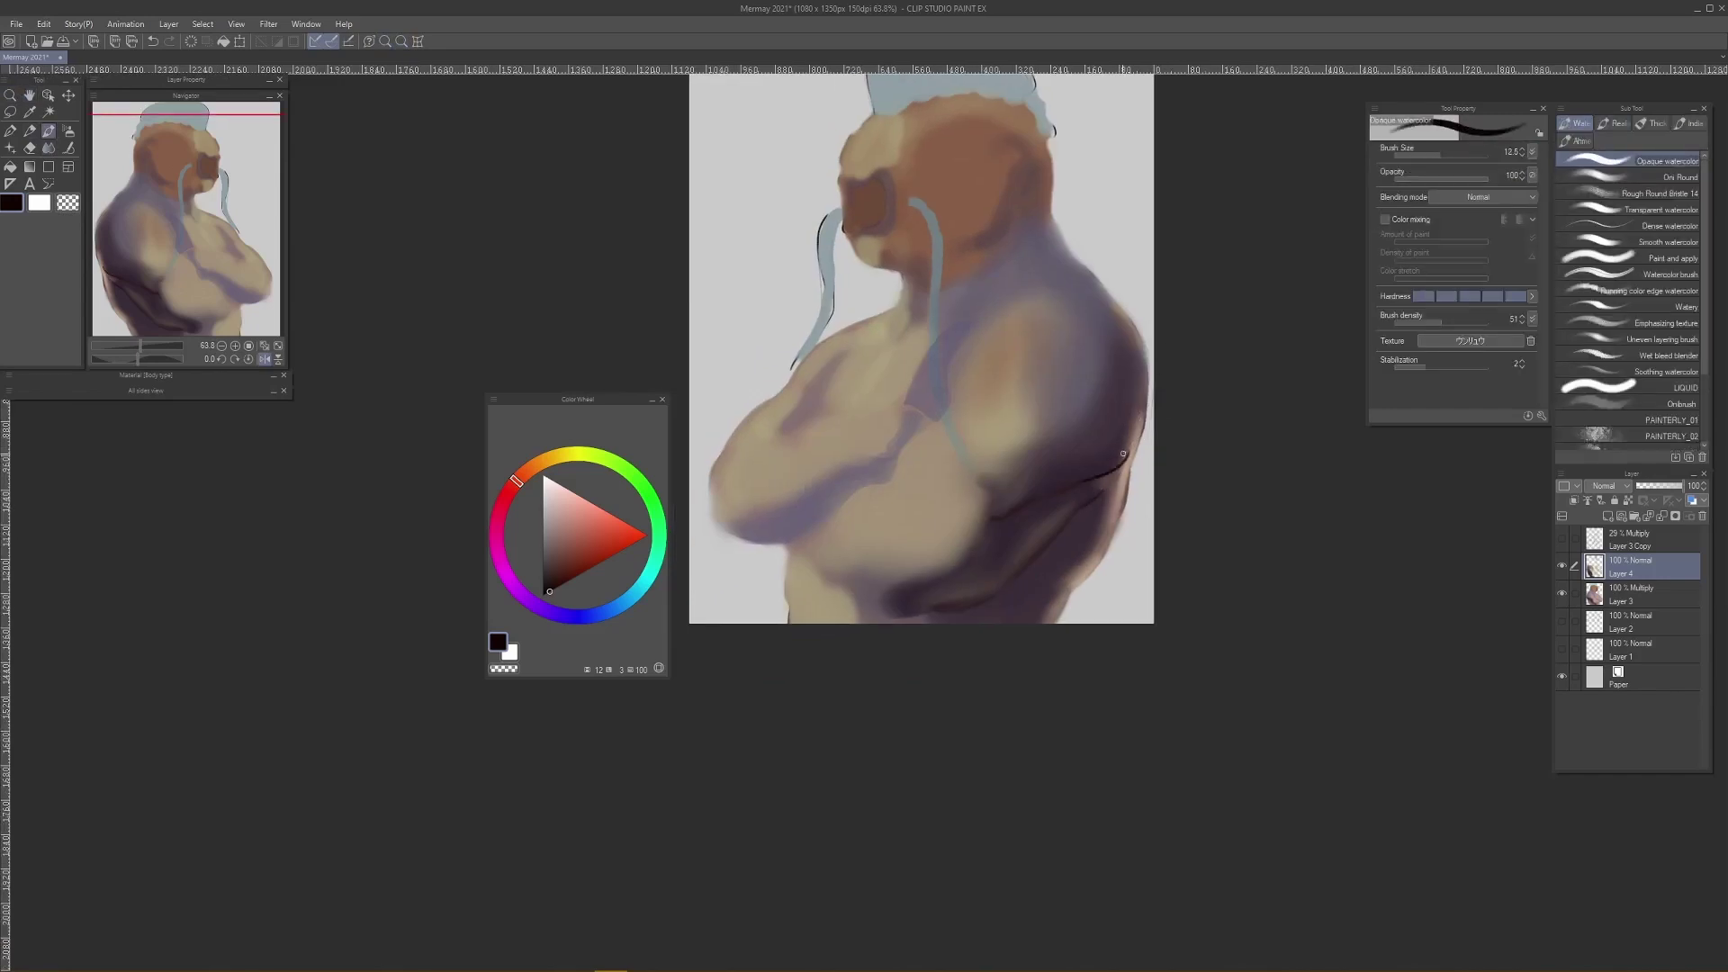
pyautogui.press('j')
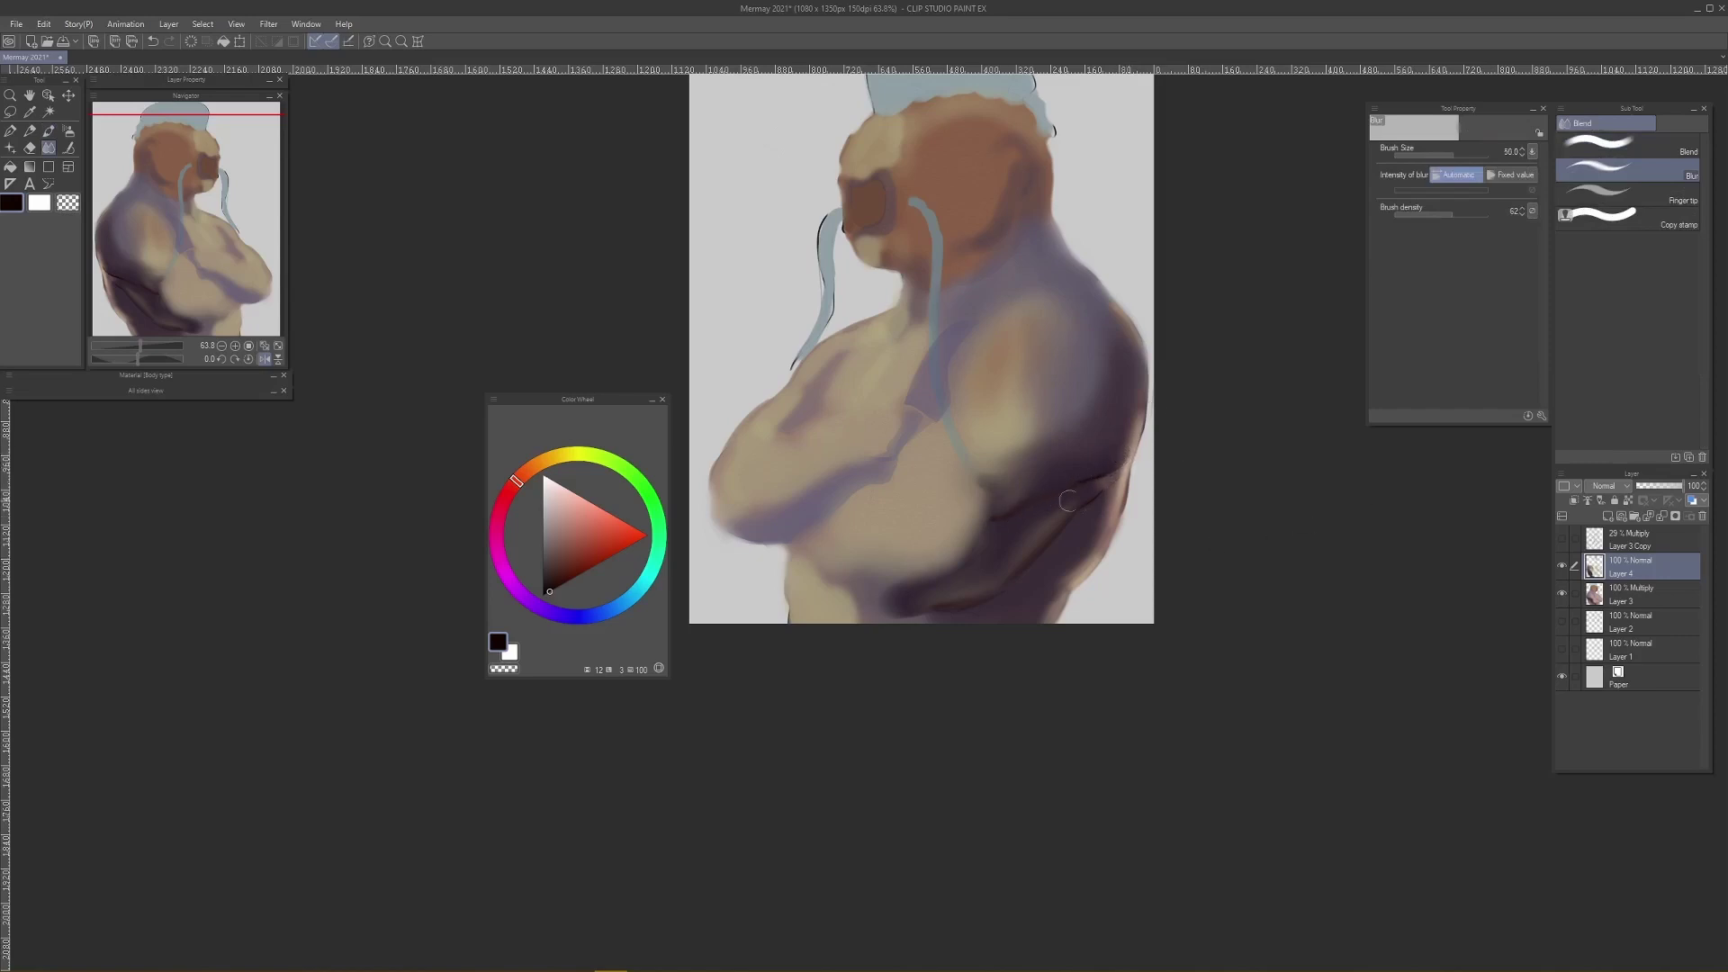
# Step: Paint sampled dark purple over the outer end of the crease at the back edge, and blur the transition
pyautogui.press('p')
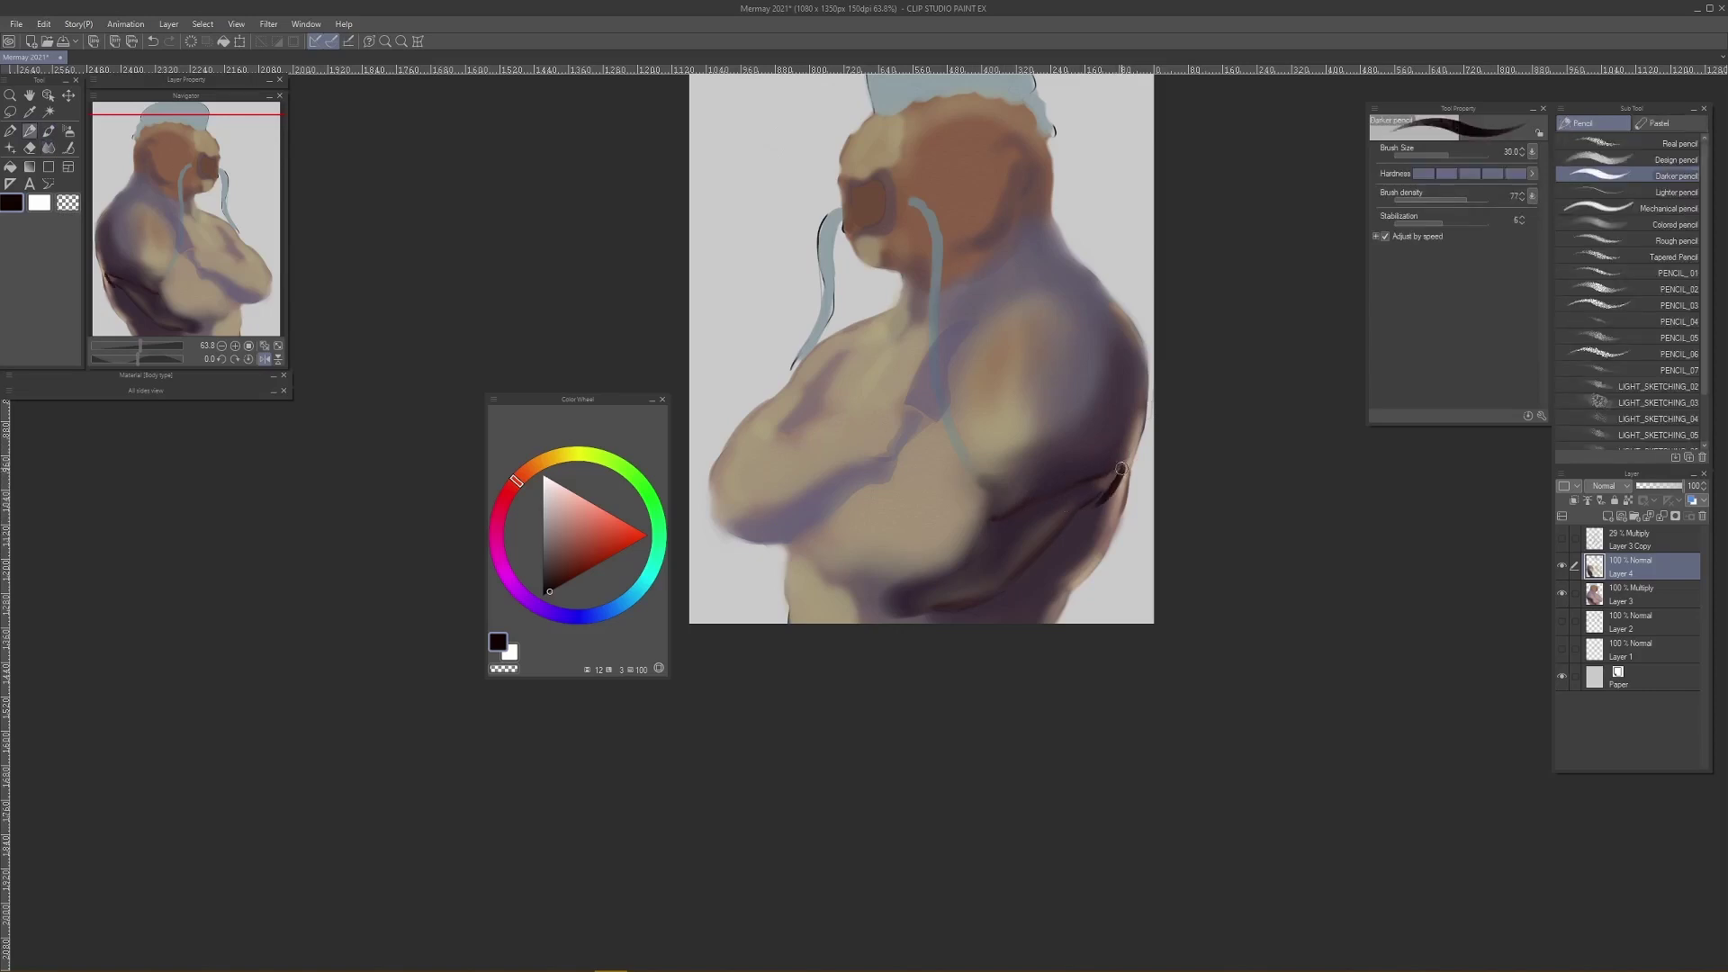
pyautogui.press('b')
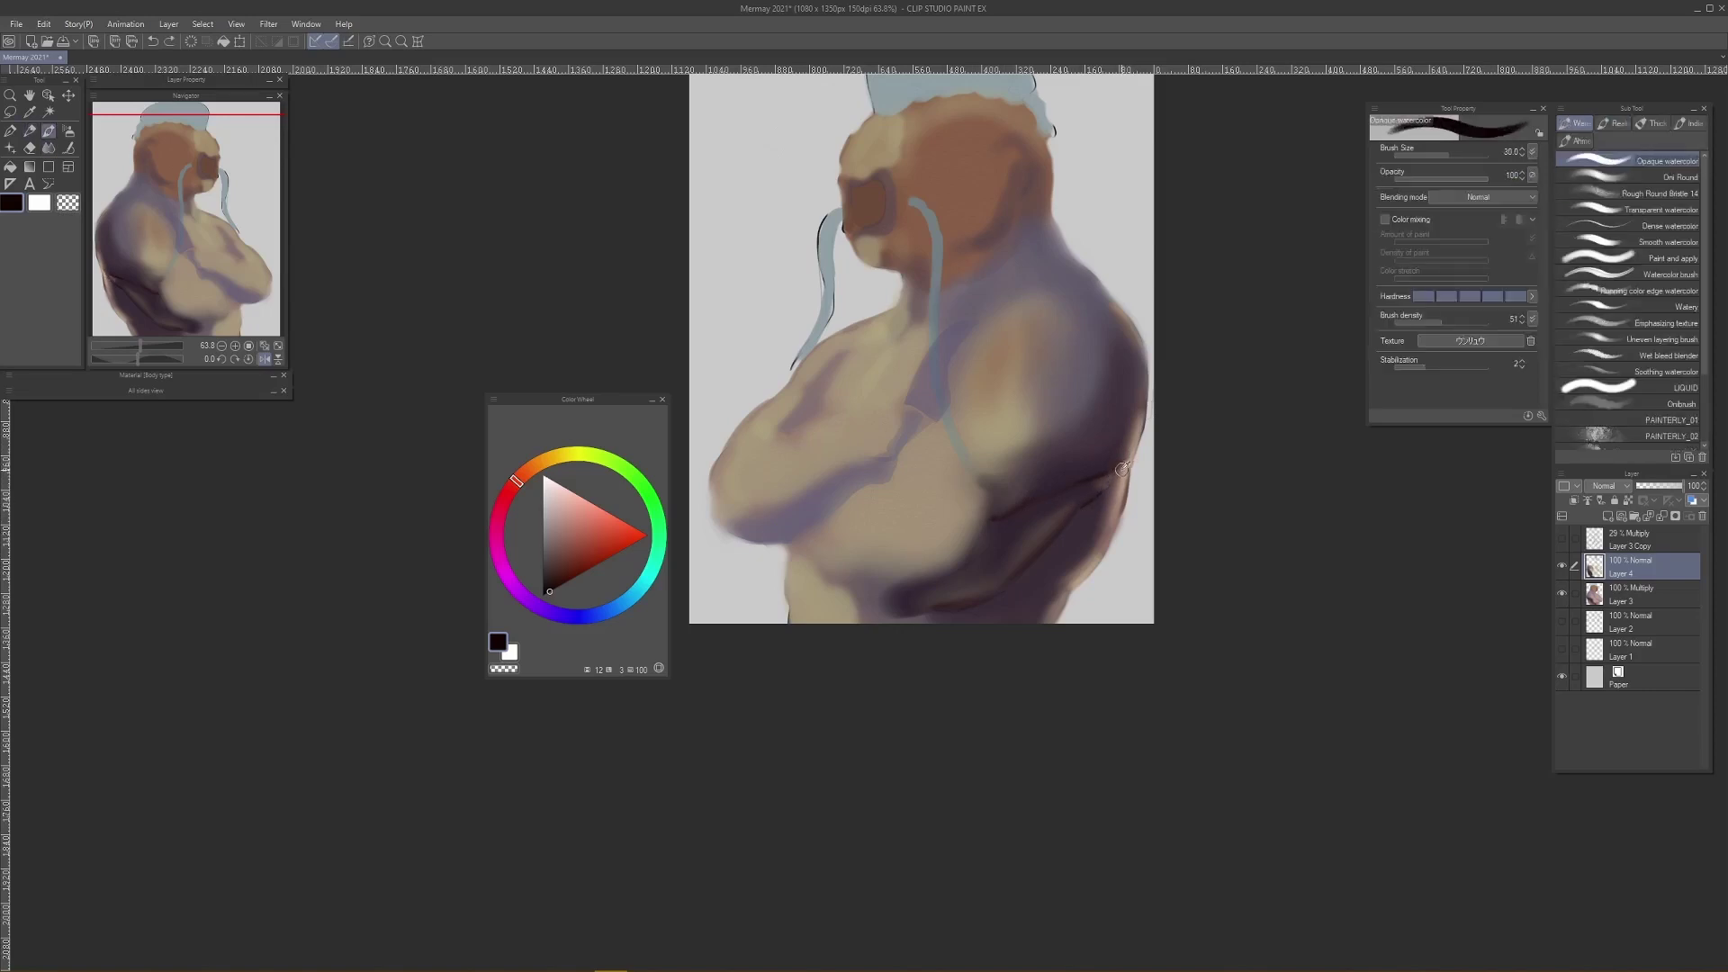
pyautogui.keyDown('alt'); pyautogui.click(1125, 463); pyautogui.keyUp('alt')
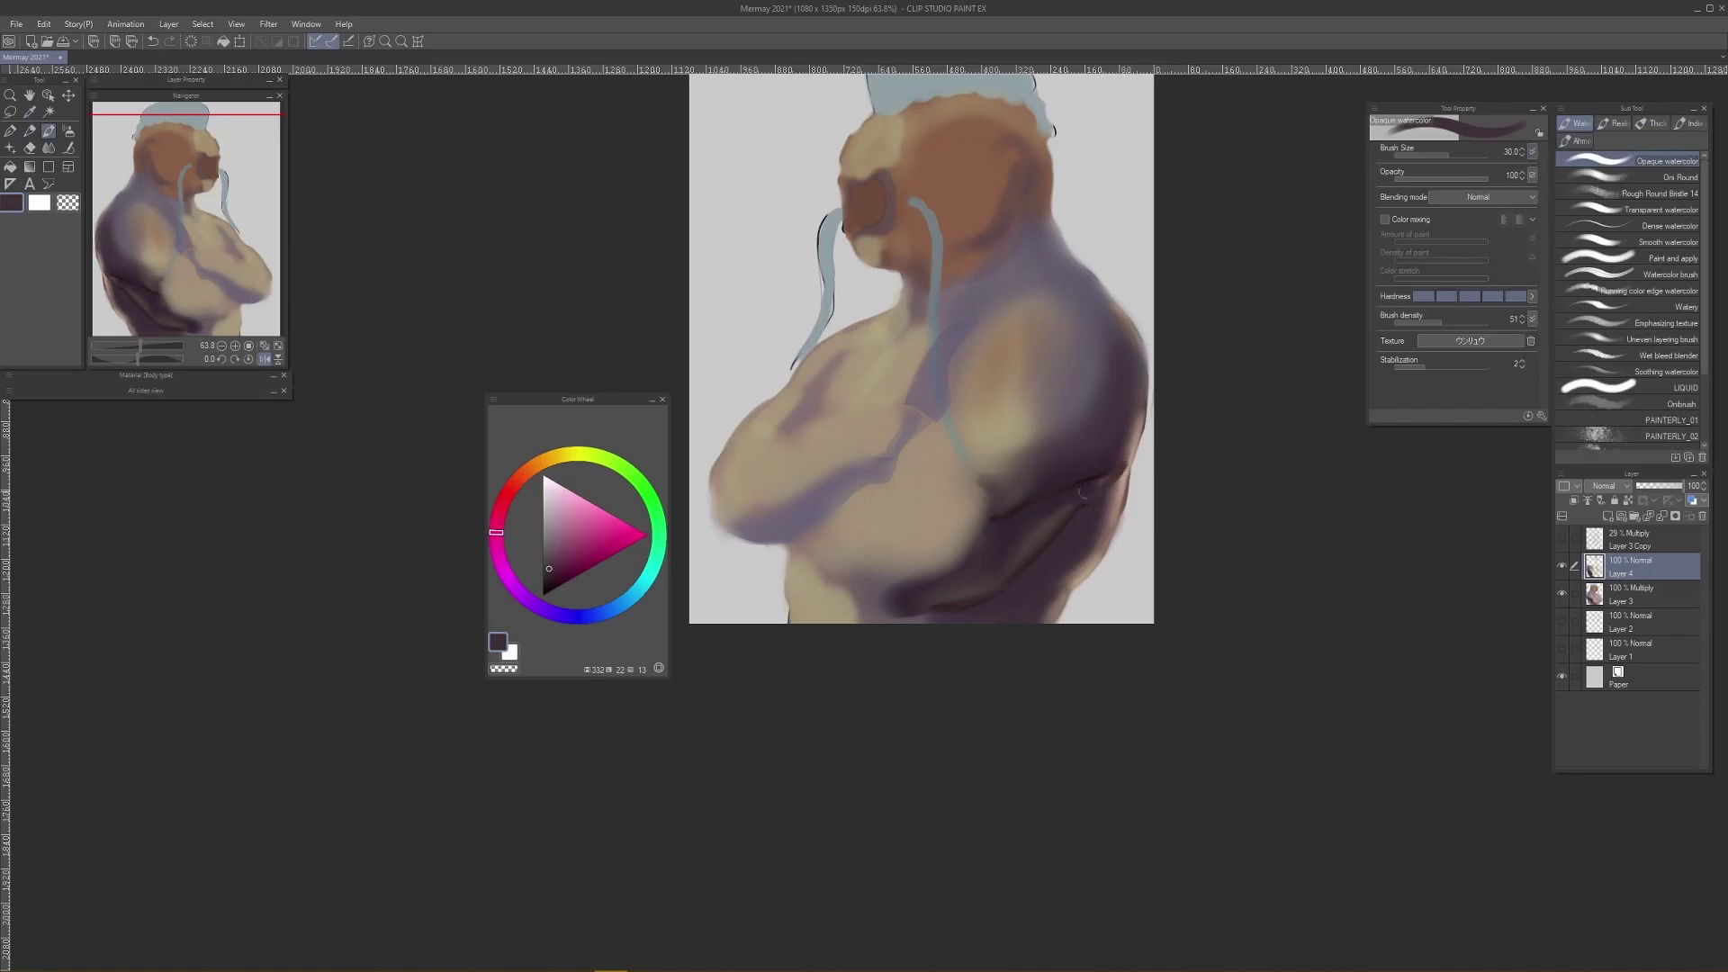
pyautogui.press('j')
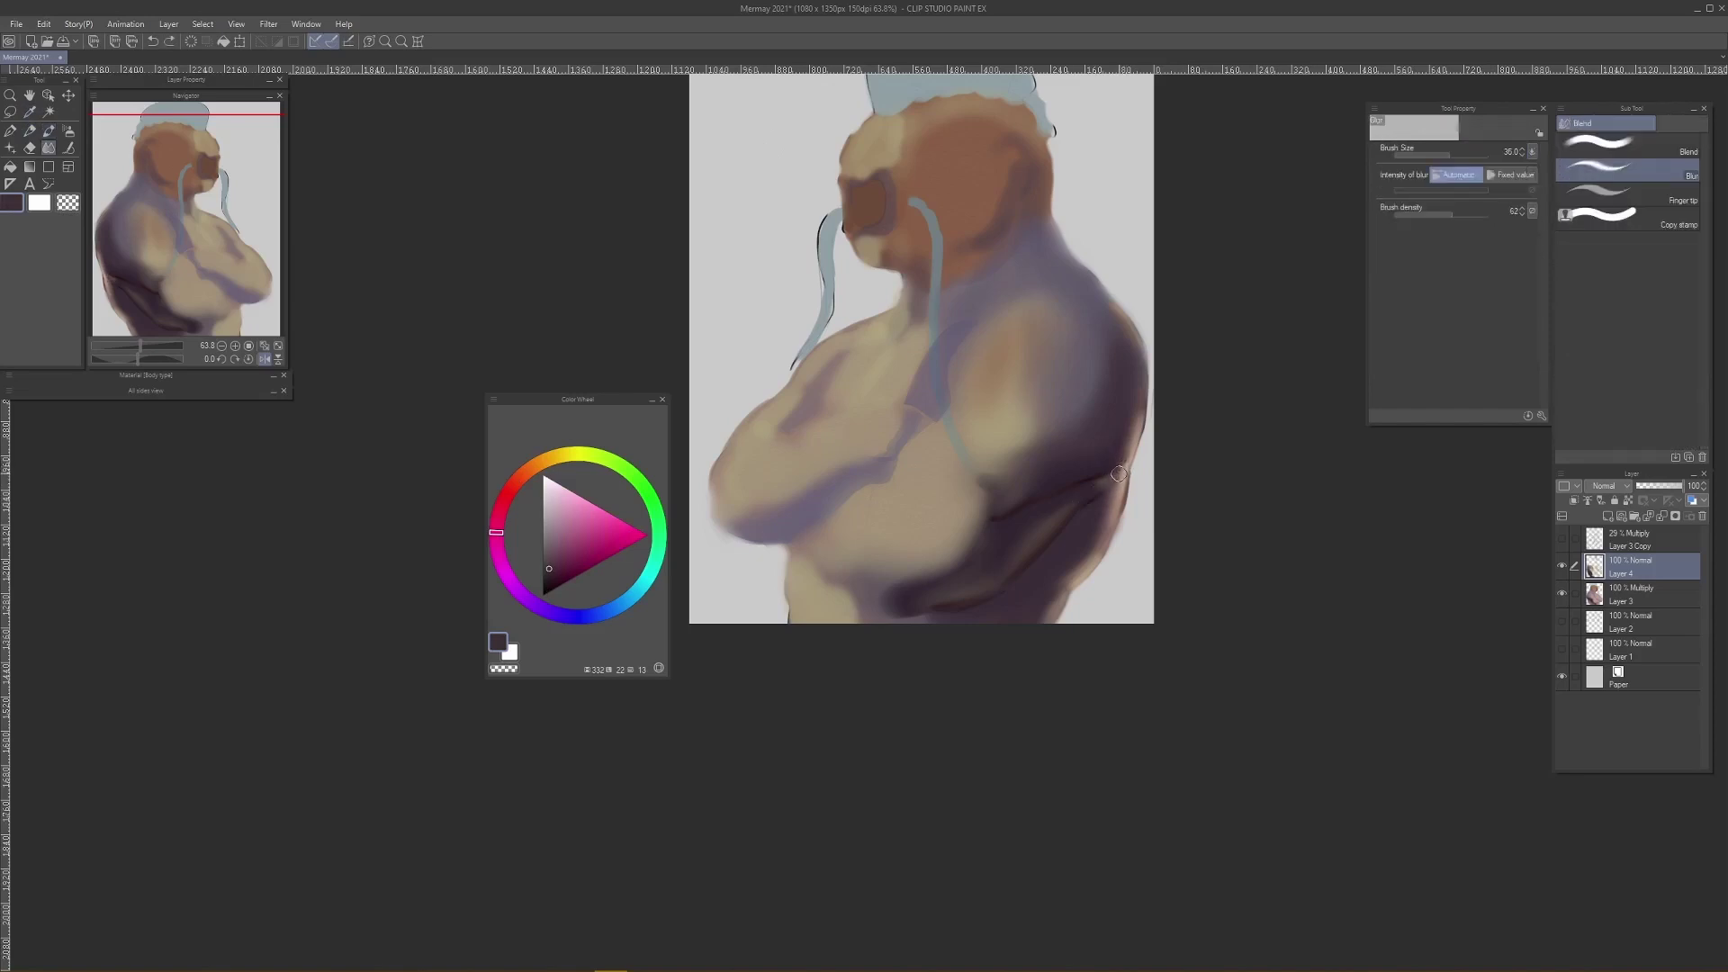
pyautogui.press('b')
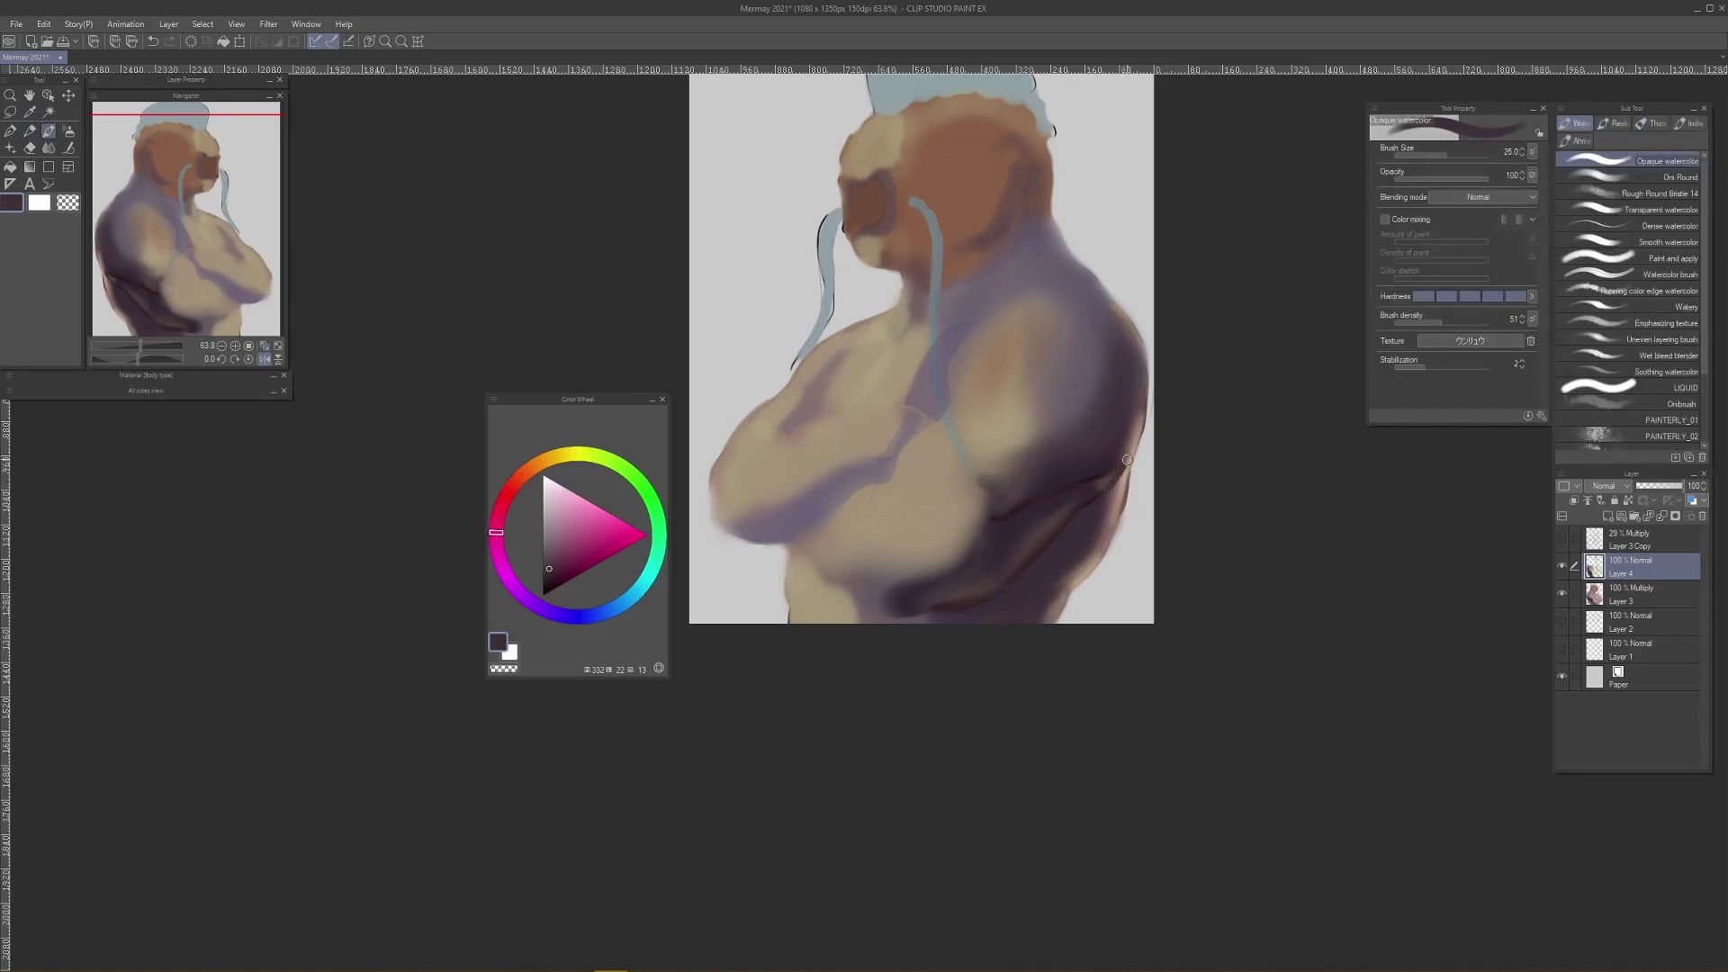
pyautogui.press('j')
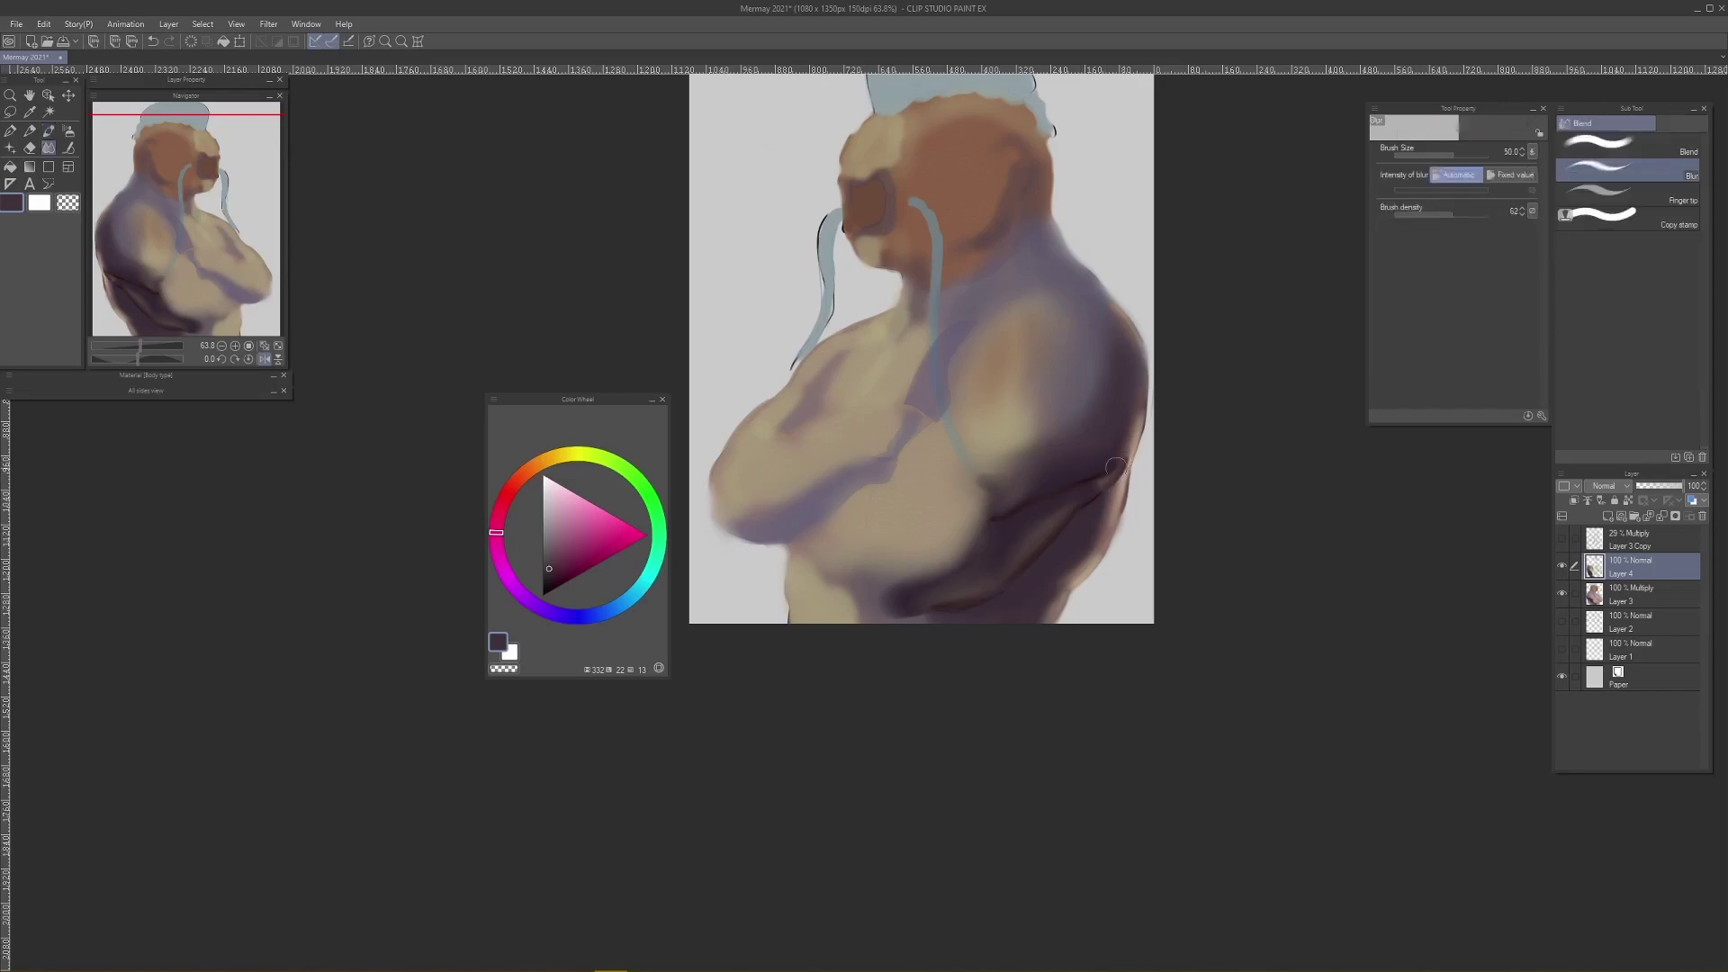
# Step: Reinforce the crease's outer end with a sampled near-black at size 15, and switch to blurring it
pyautogui.press('p')
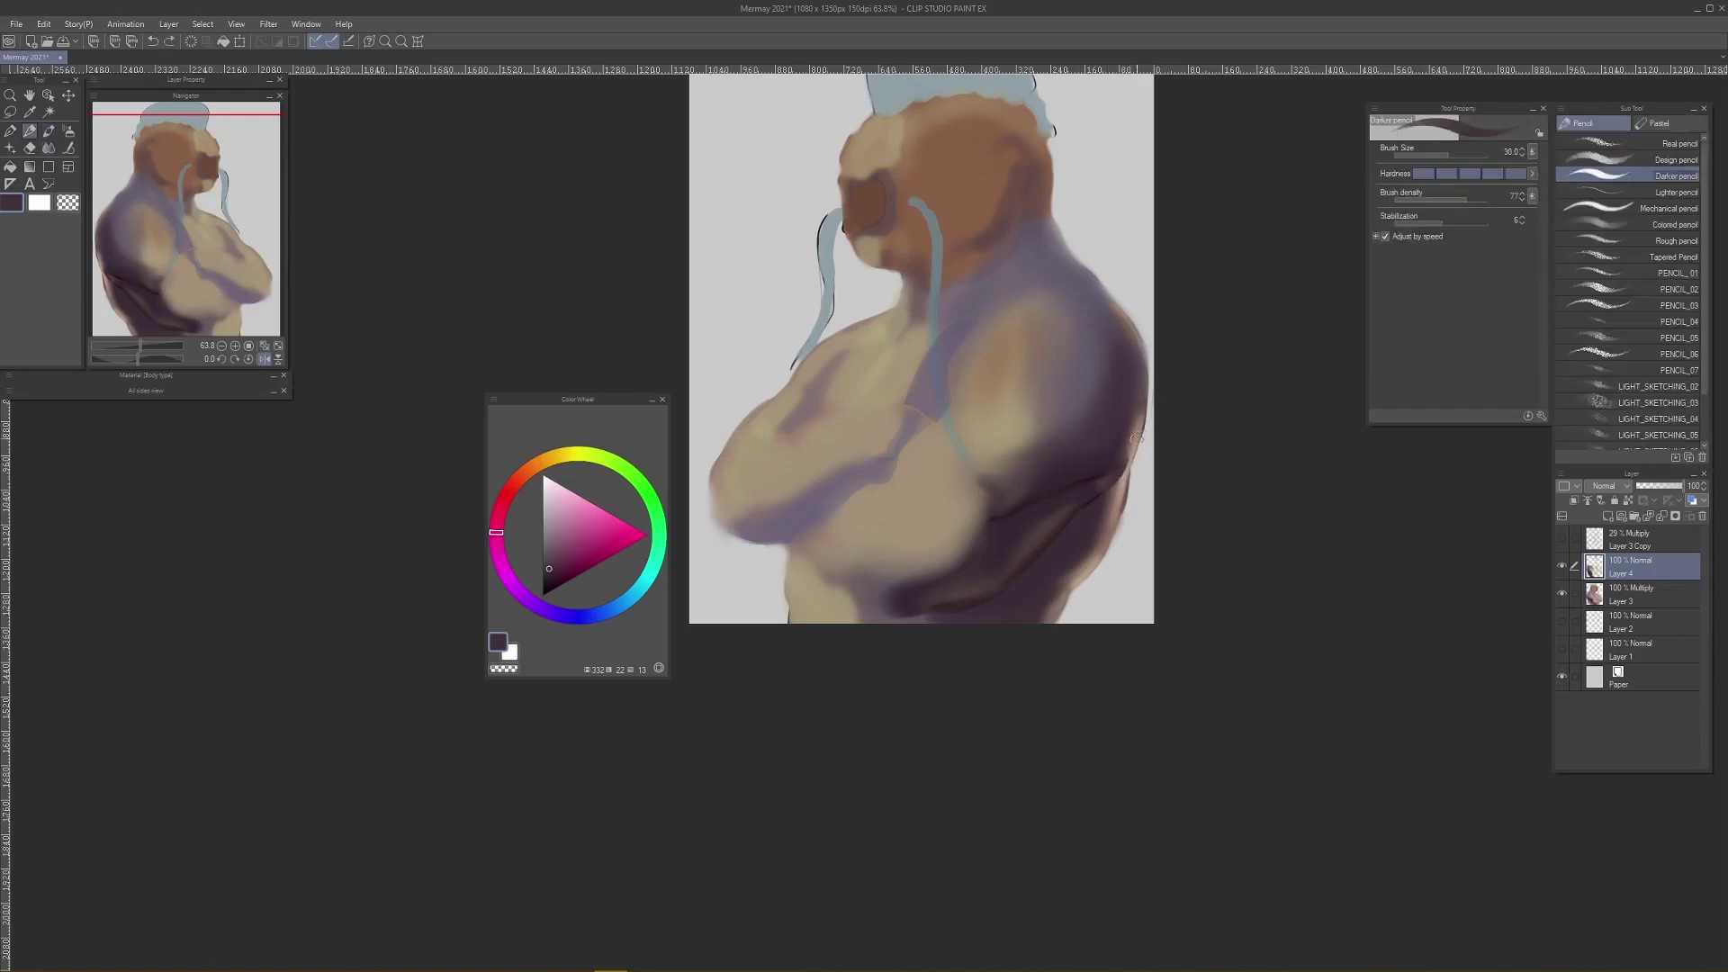
pyautogui.press('b')
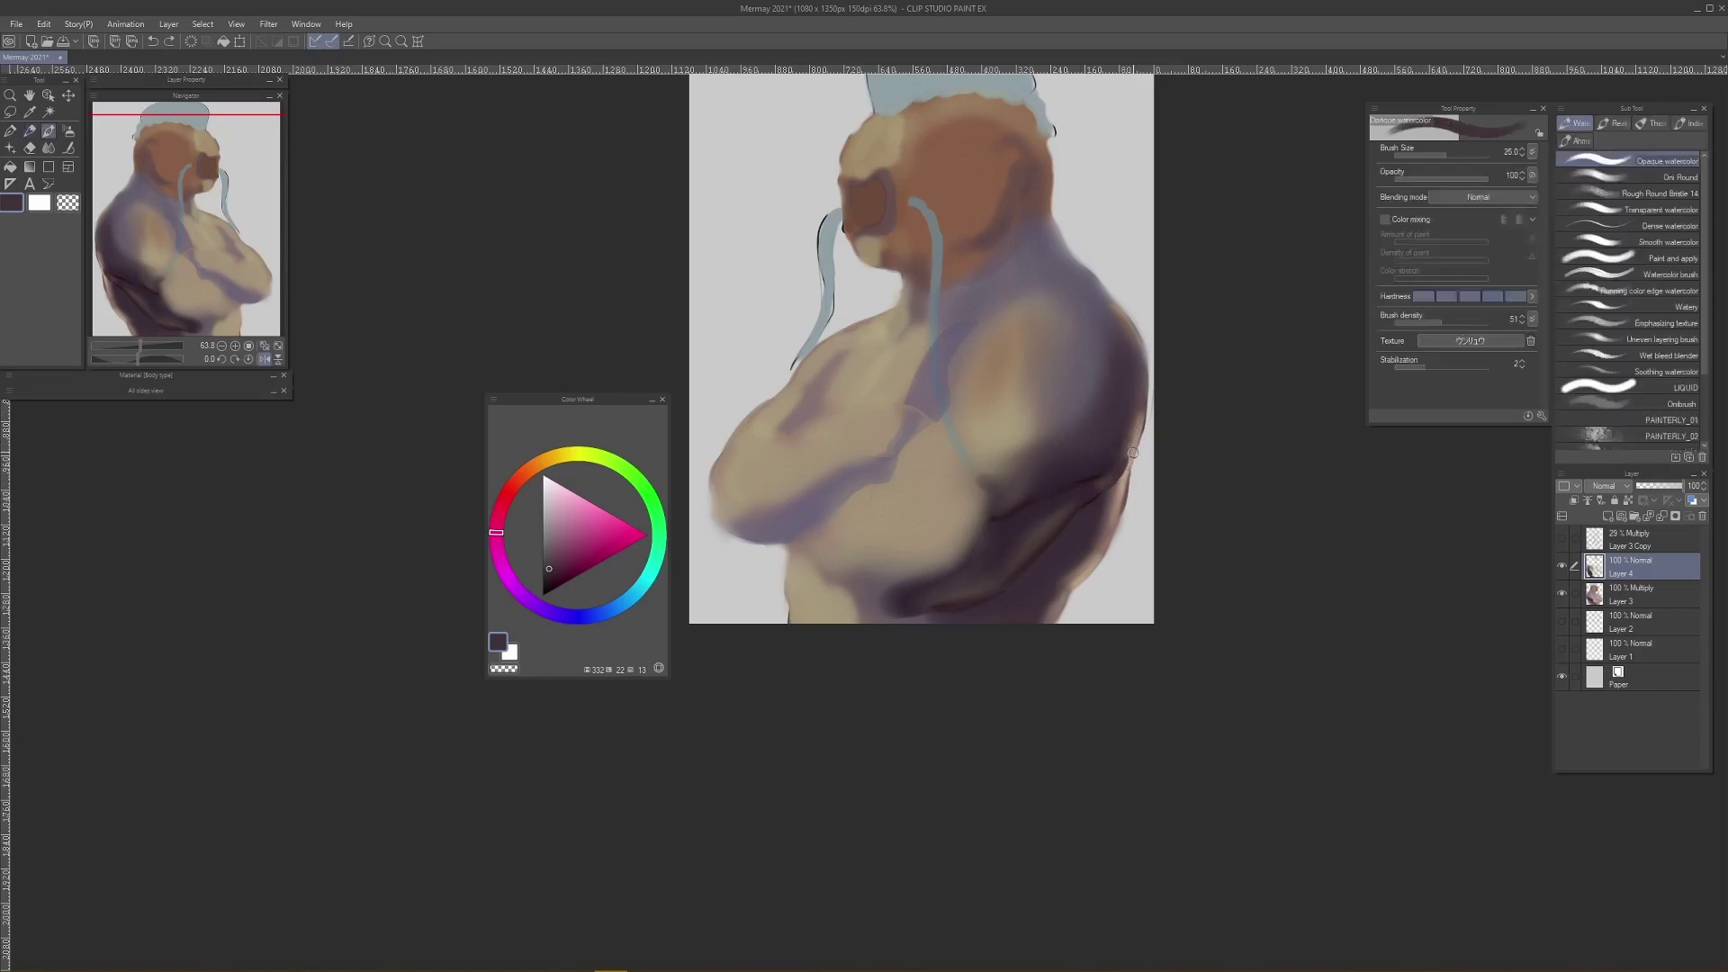
pyautogui.keyDown('alt'); pyautogui.click(1127, 461); pyautogui.keyUp('alt')
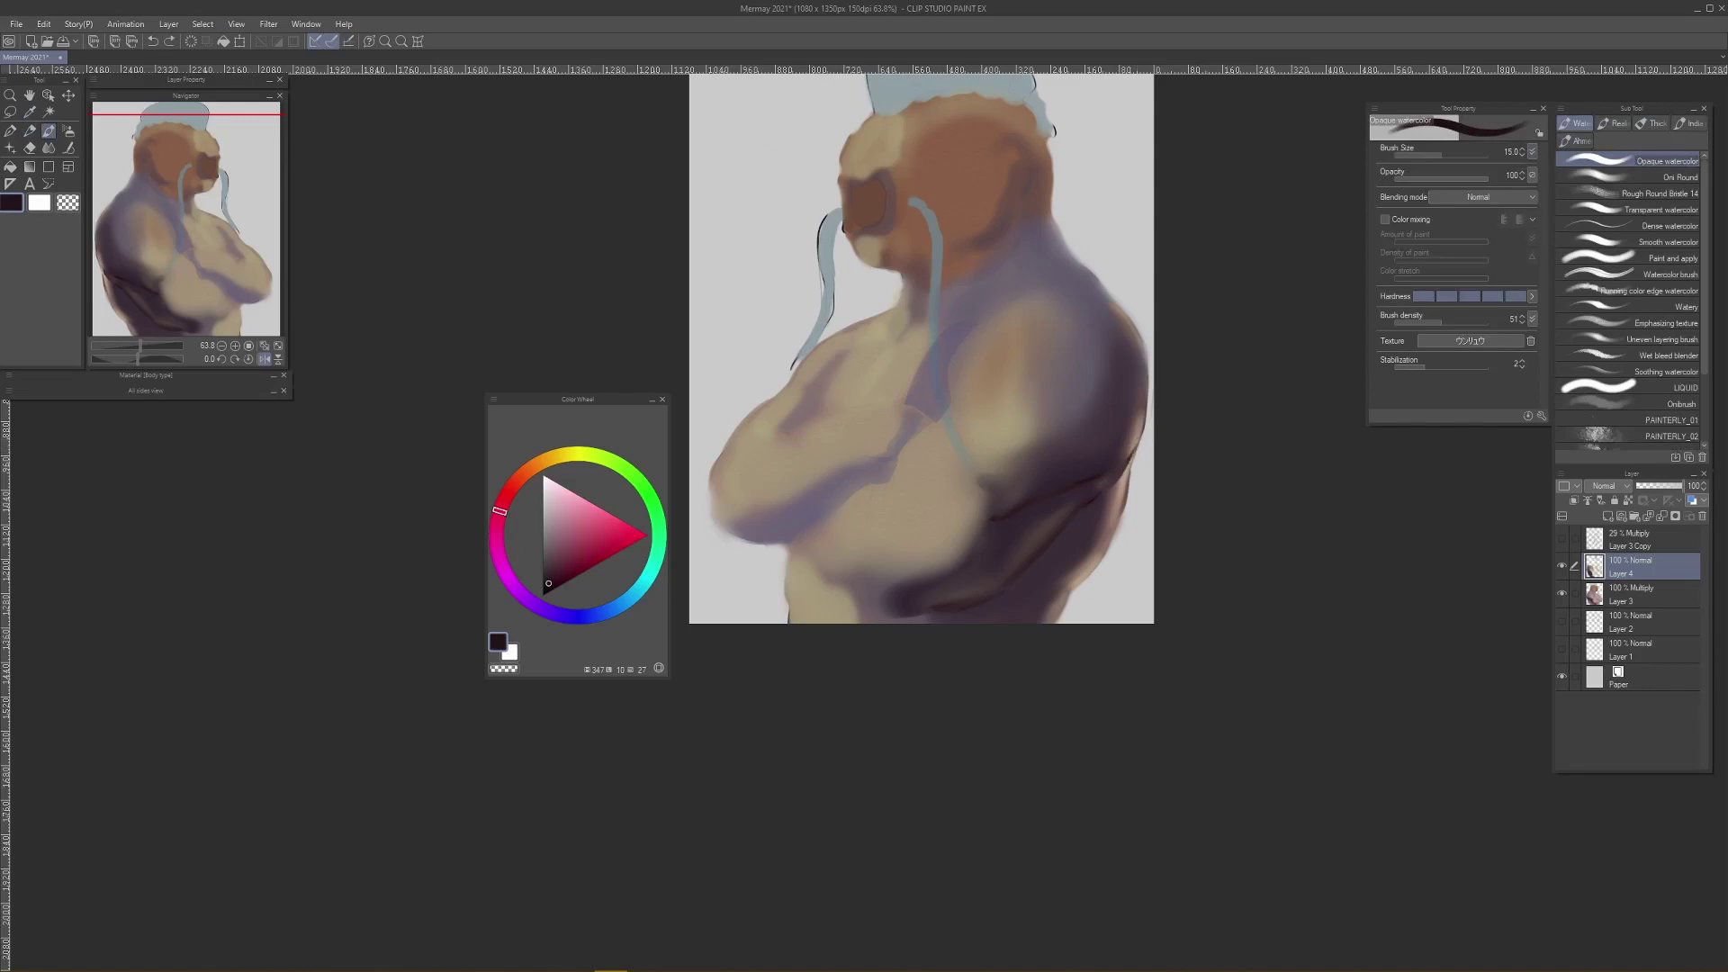
pyautogui.press('j')
# Step: Show the Layer 3 Copy line art again and raise its opacity to 100%
pyautogui.scroll(-5, 989, 706)
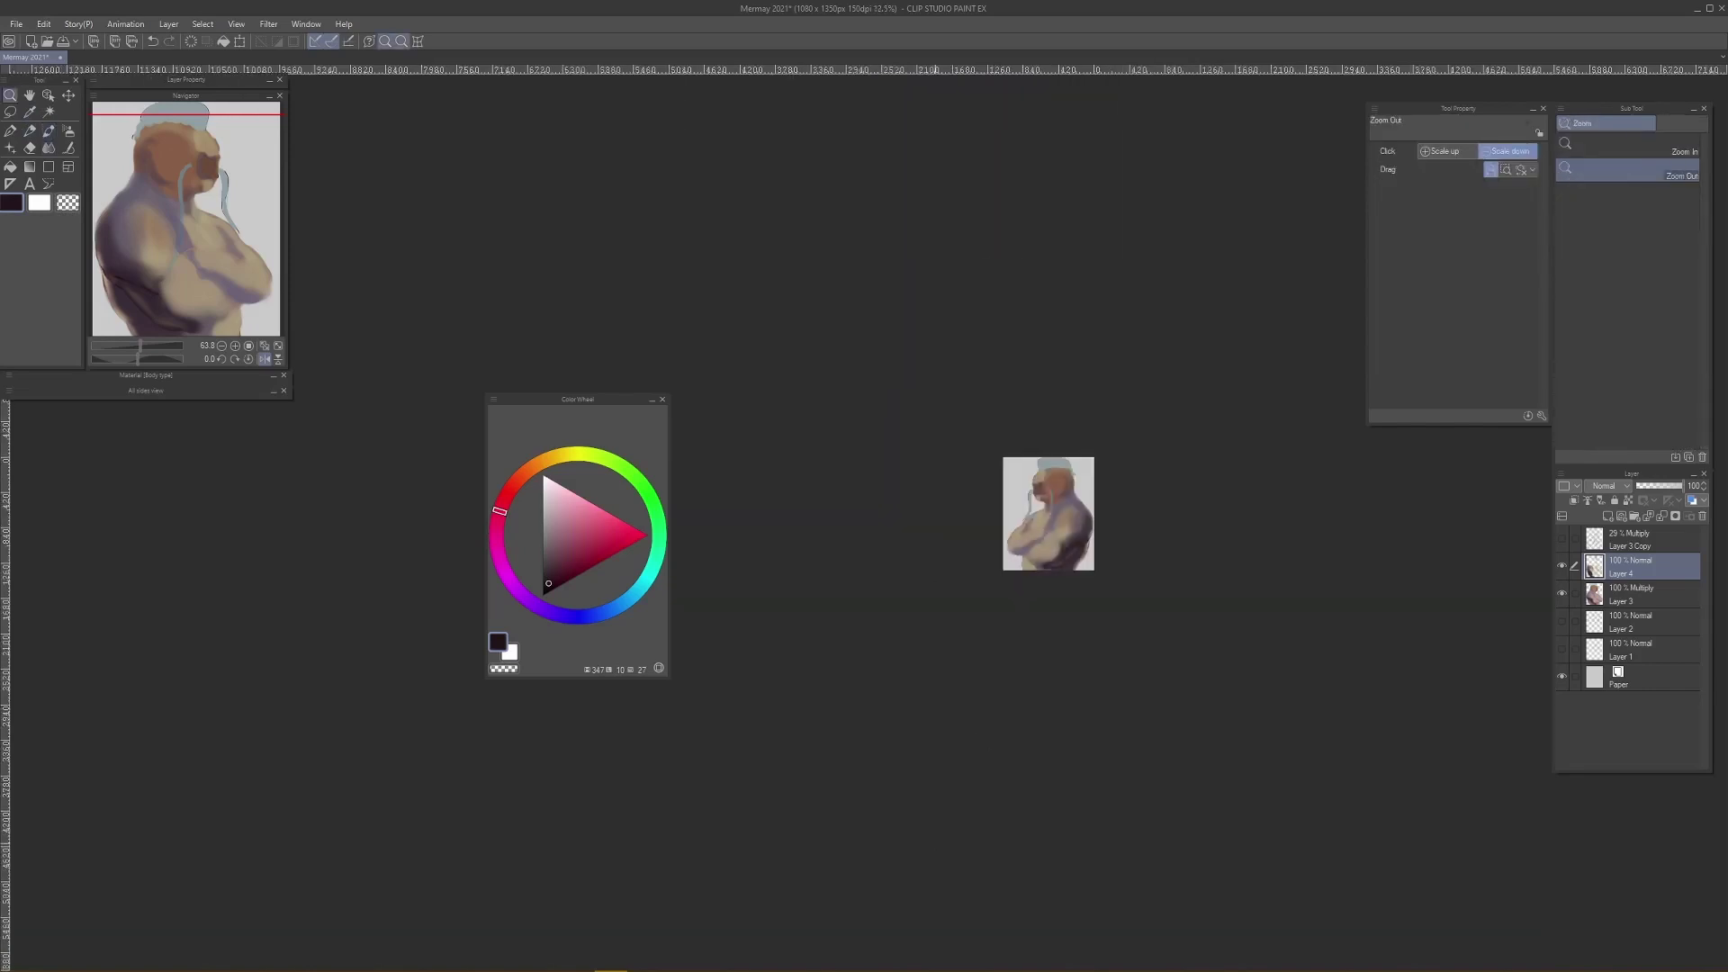
pyautogui.hotkey('alt', 'space')
pyautogui.moveTo(1091, 466); pyautogui.dragTo(1110, 393)
pyautogui.hotkey('alt', 'space')
pyautogui.hotkey('alt', 'space')
pyautogui.press('space')
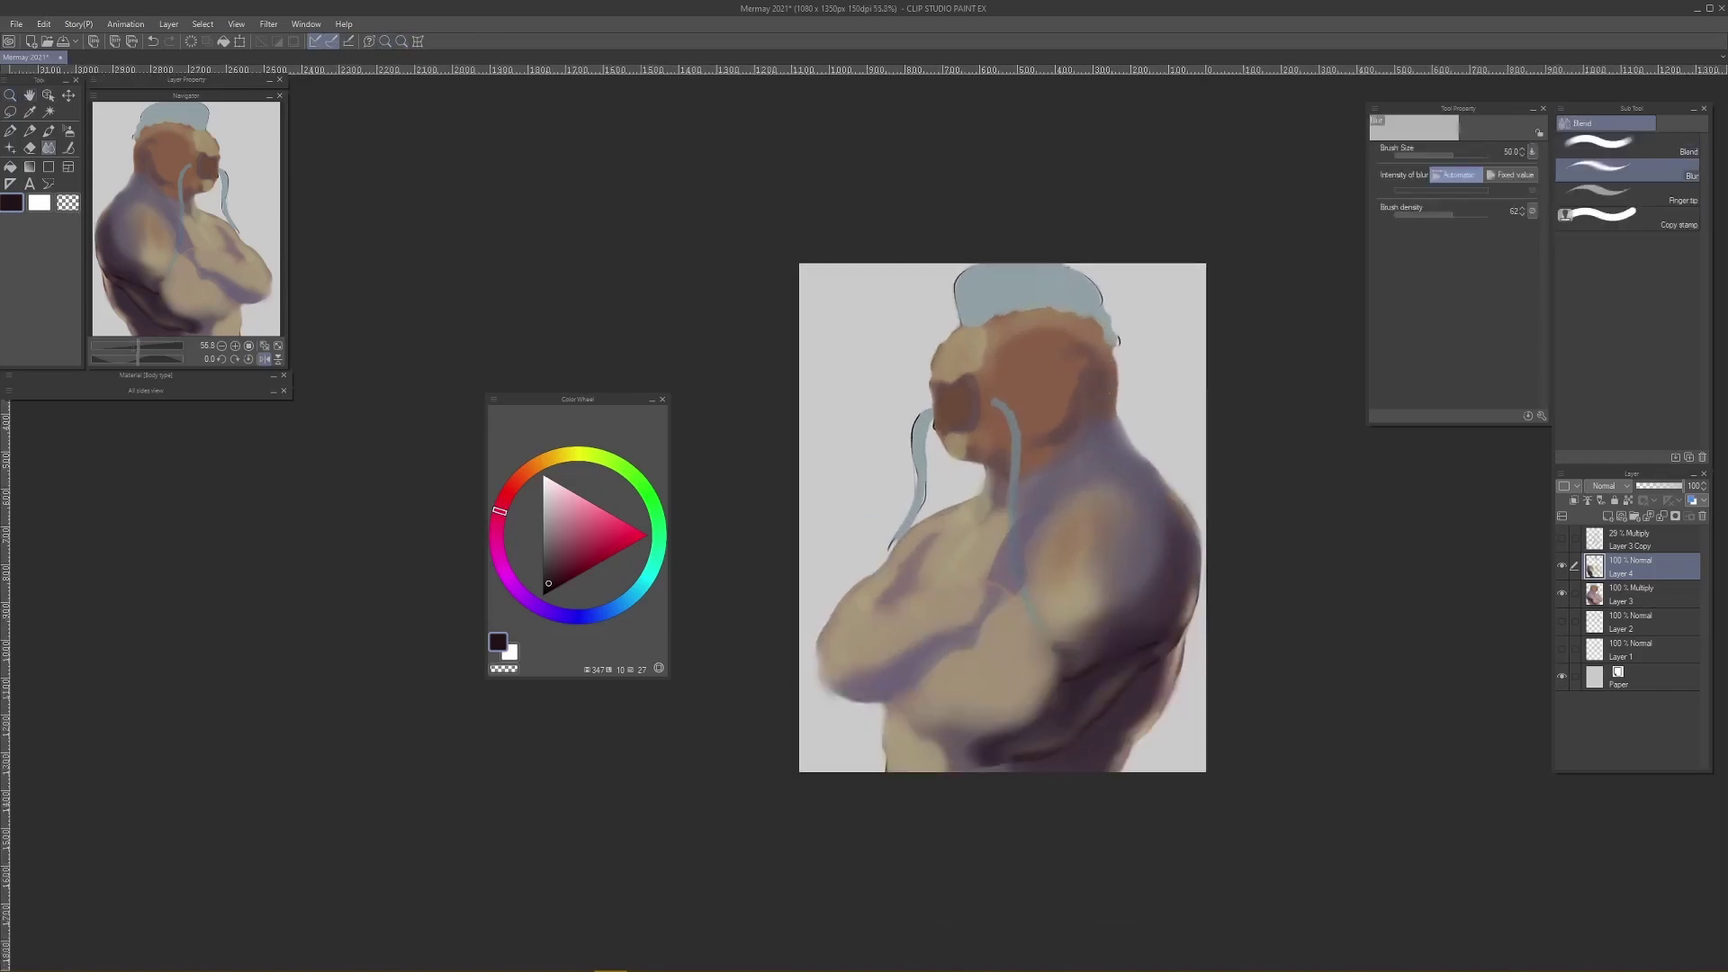
pyautogui.click(1565, 538)
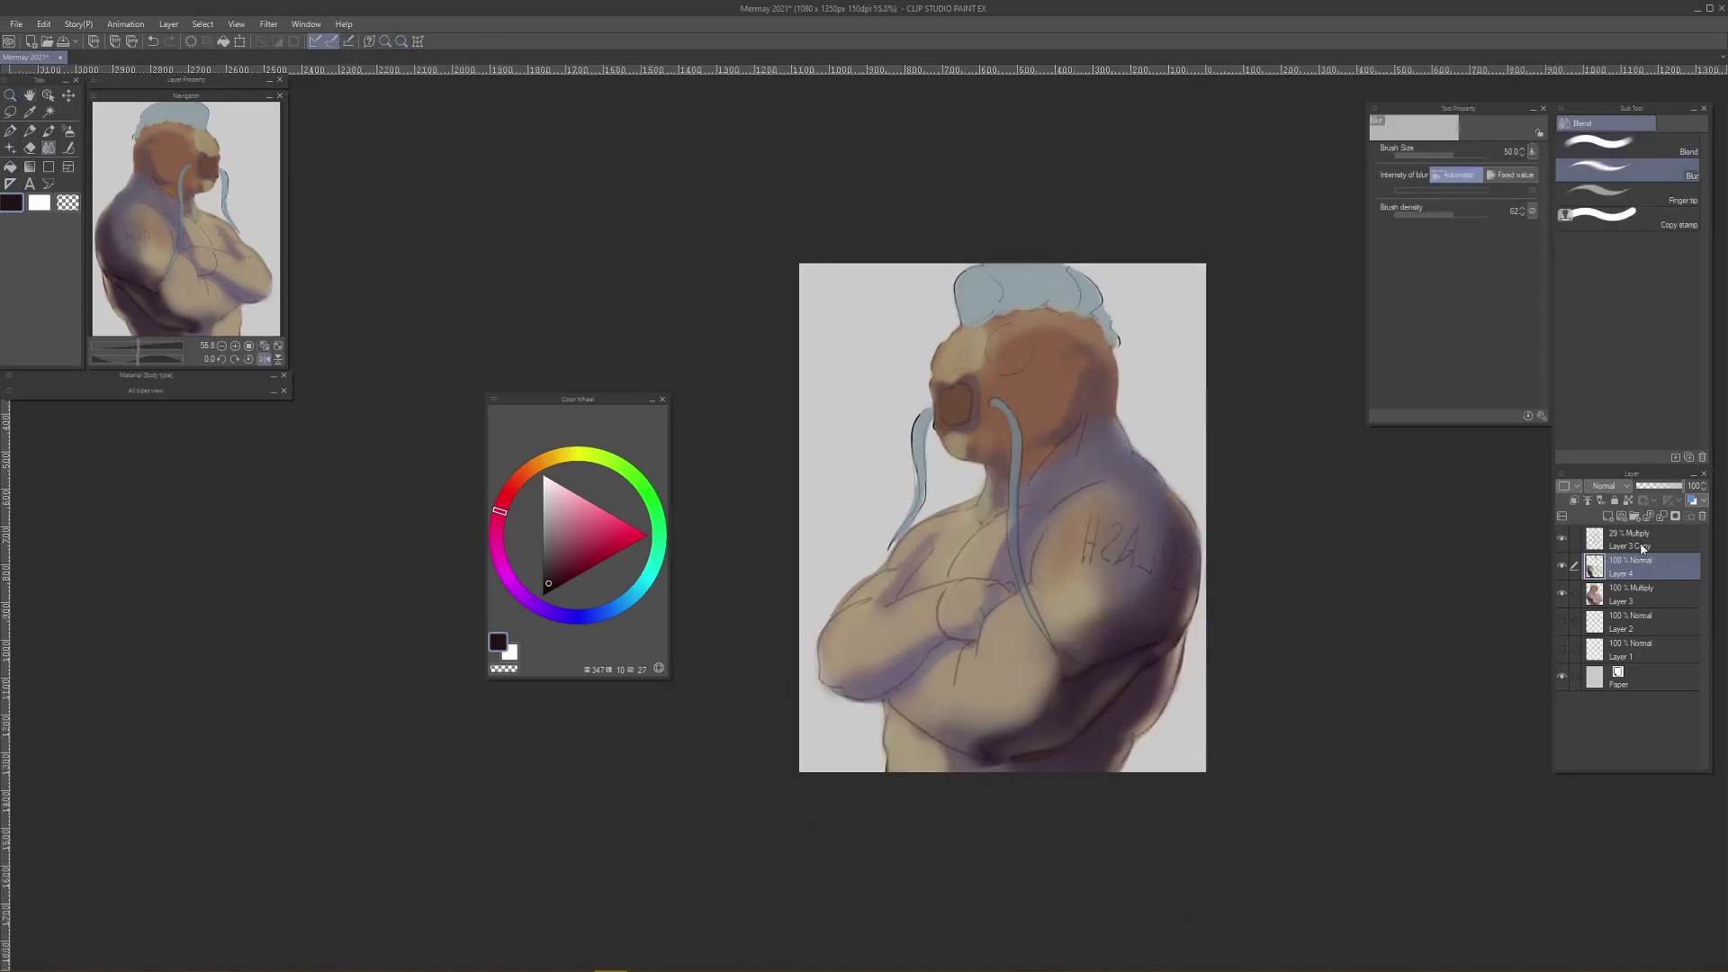
pyautogui.click(1642, 543)
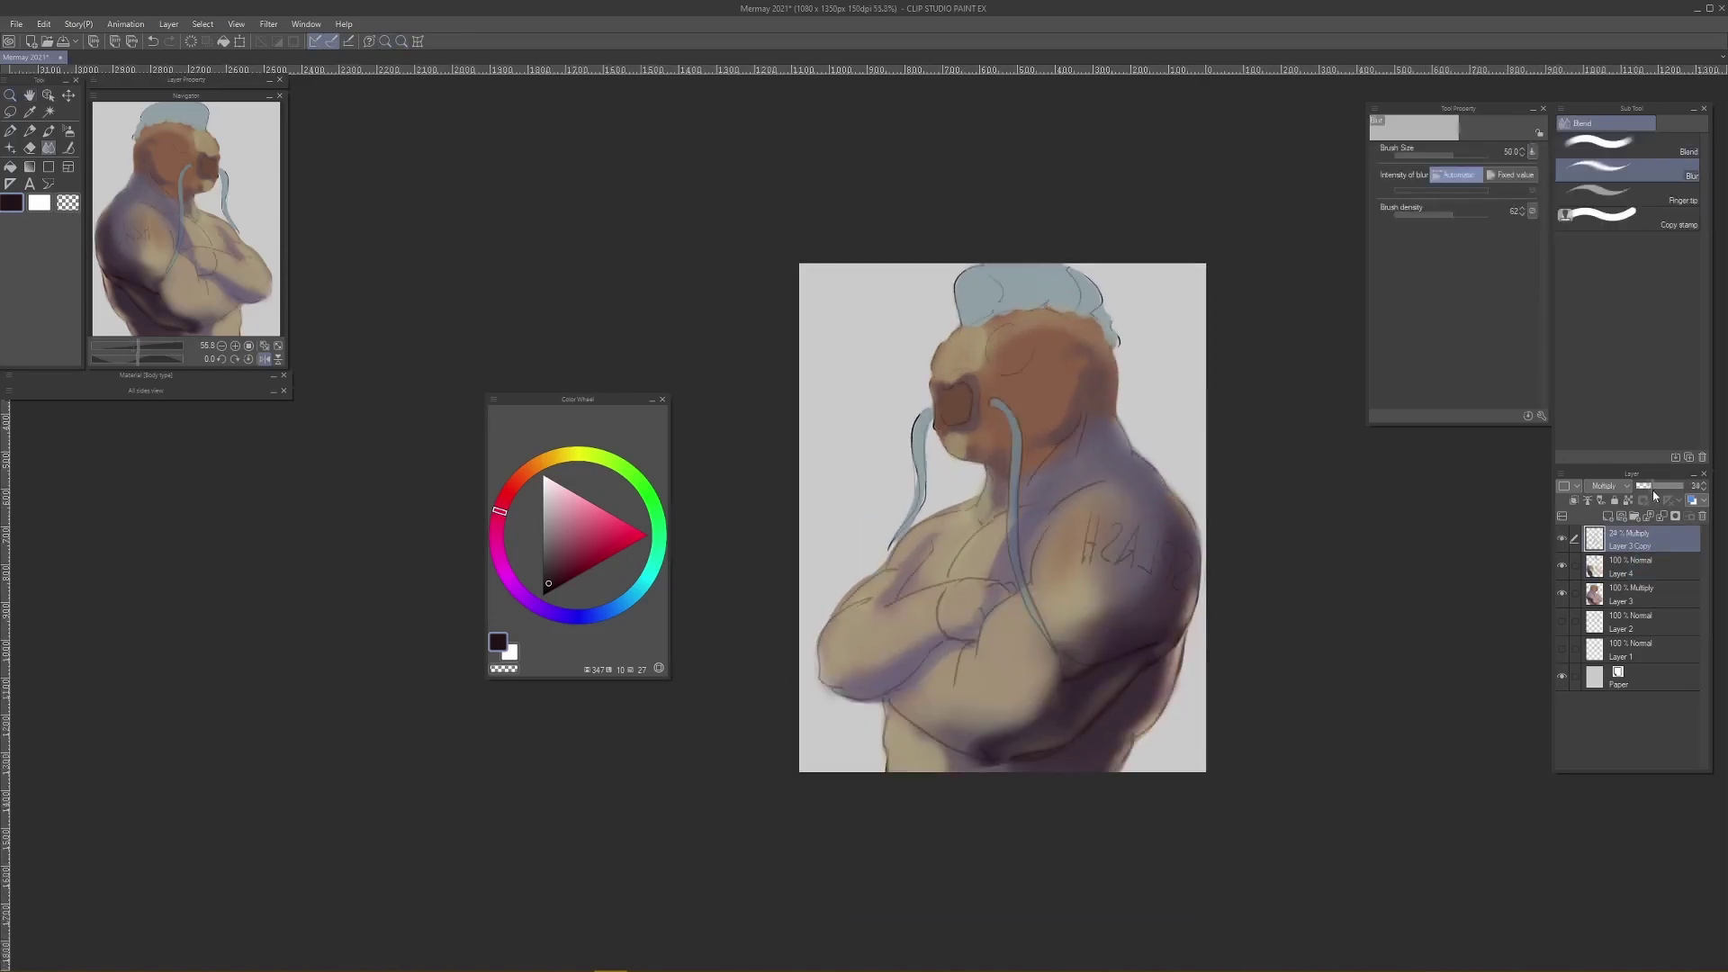
pyautogui.moveTo(1652, 489); pyautogui.dragTo(1686, 487)
# Step: Duplicate the line-art layer, and merge Layer 3 Copy, Layer 4 and Layer 3 into a single layer
pyautogui.moveTo(1611, 545); pyautogui.dragTo(1608, 517)
pyautogui.moveTo(1619, 579)
pyautogui.mouseDown()
pyautogui.moveTo(1629, 531)
pyautogui.moveTo(1627, 575)
pyautogui.mouseUp()
pyautogui.keyDown('shift'); pyautogui.click(1627, 621); pyautogui.keyUp('shift')
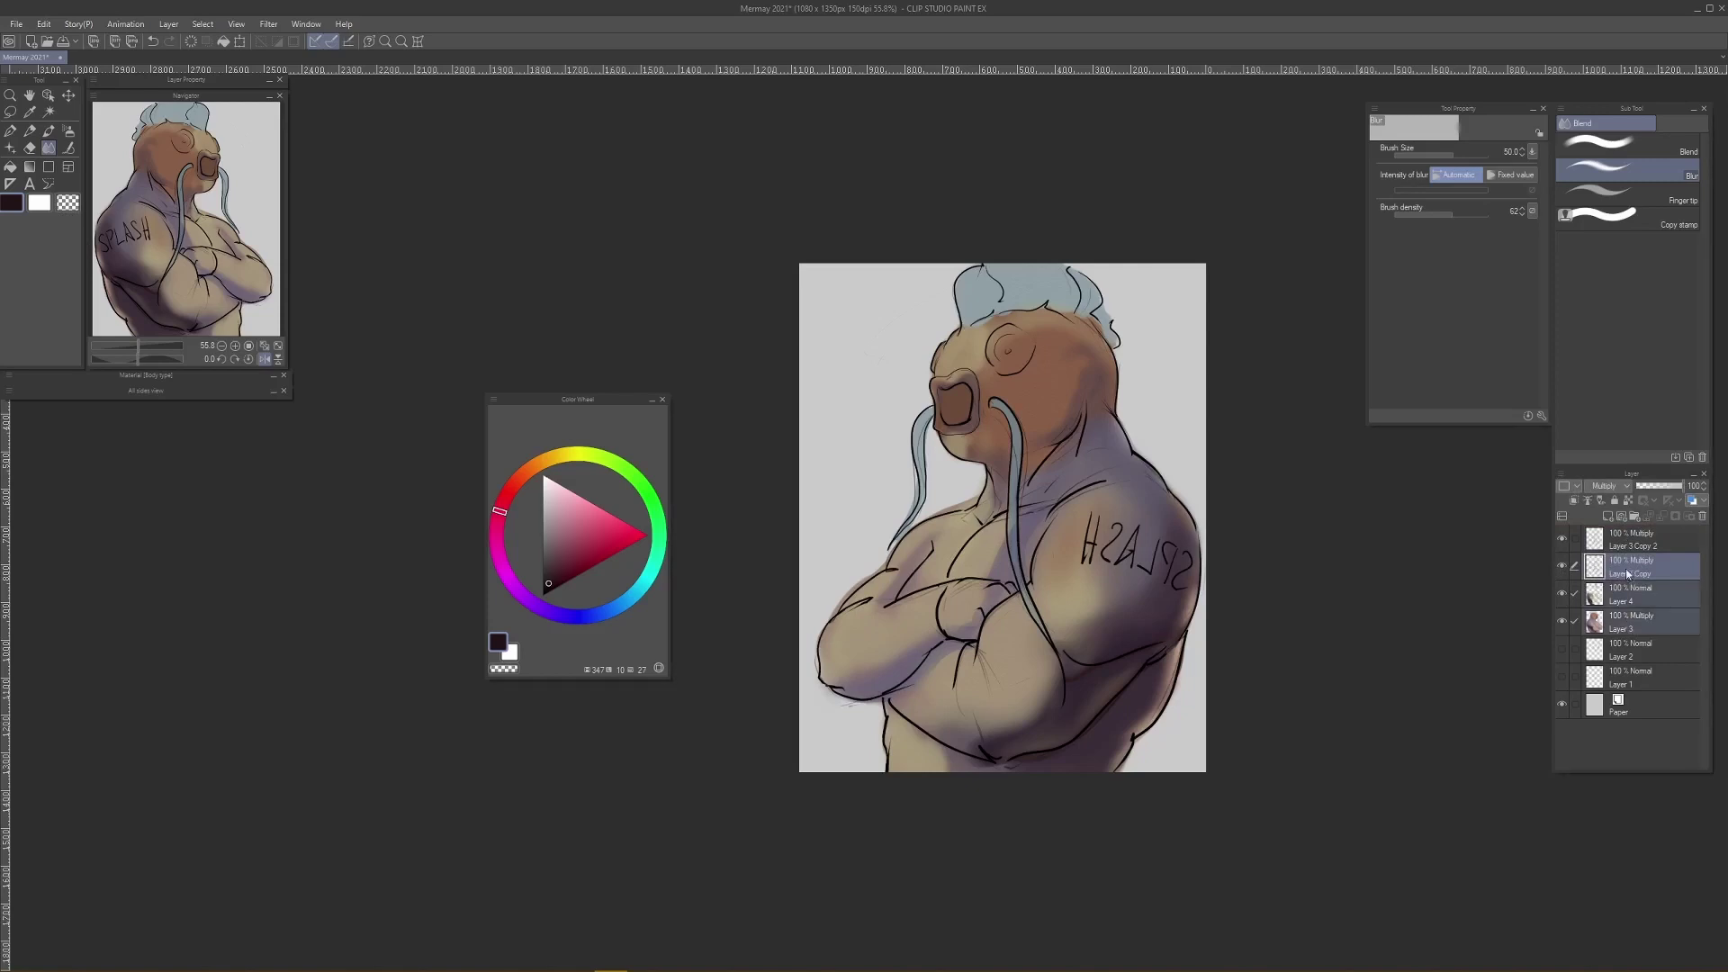
pyautogui.rightClick(1625, 576)
pyautogui.click(1634, 886)
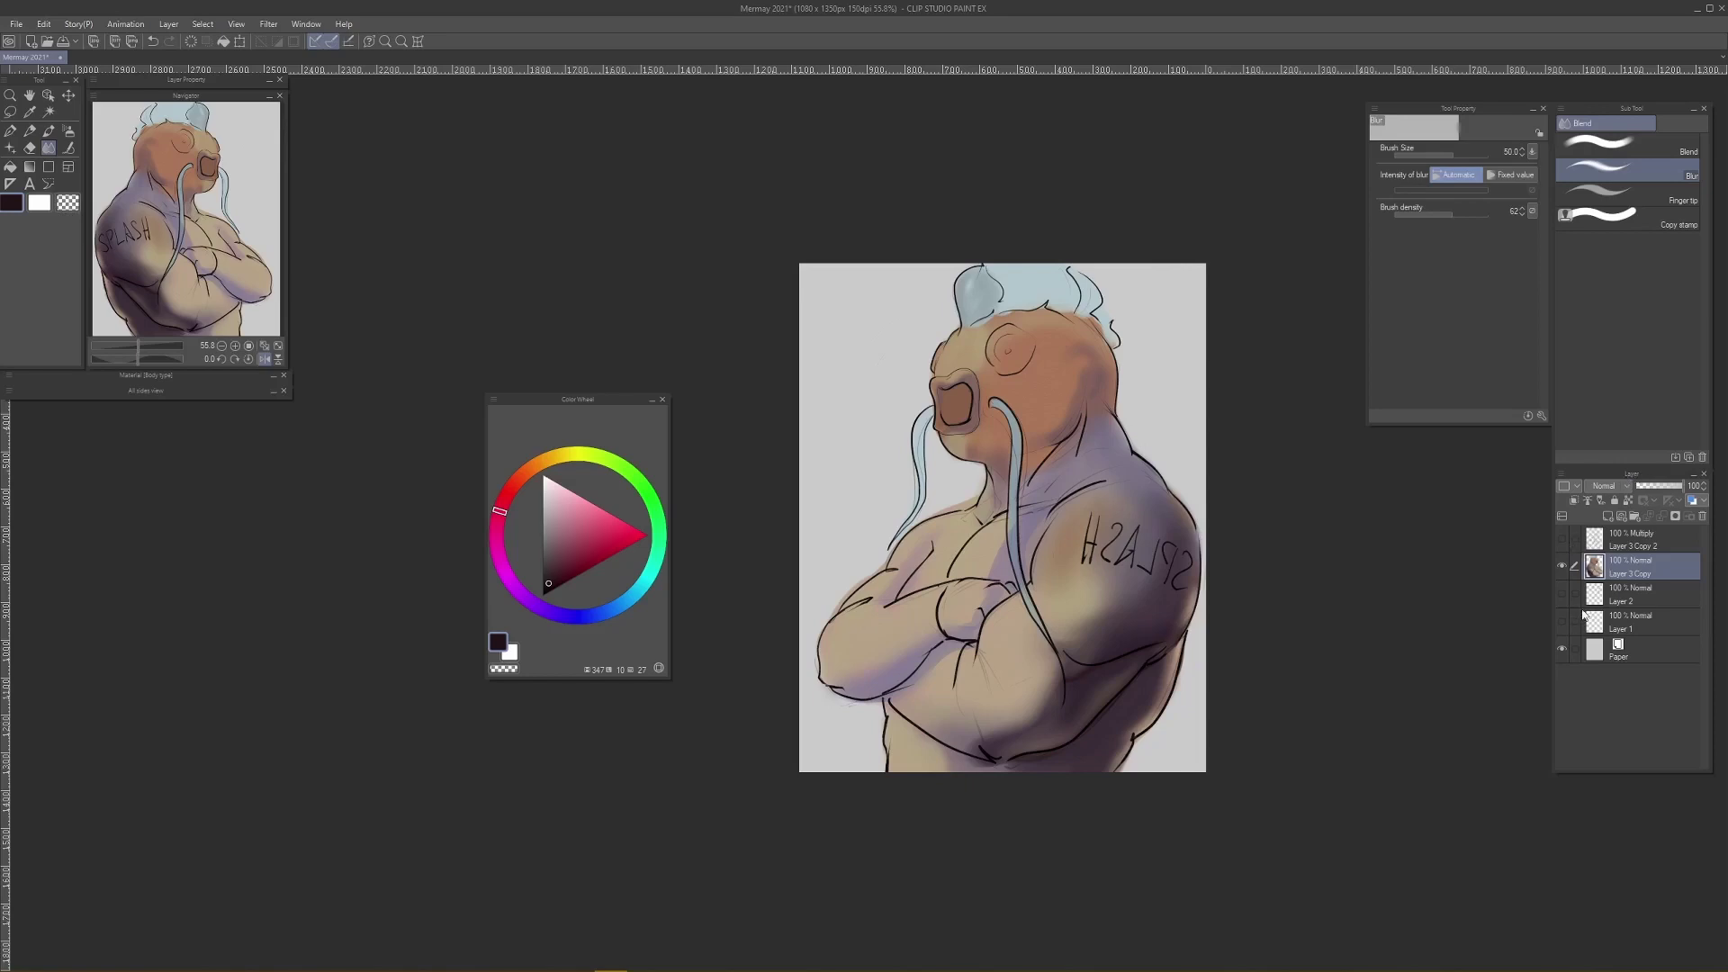
# Step: Flip the canvas view back to its original orientation
pyautogui.press('h')
pyautogui.press('h')
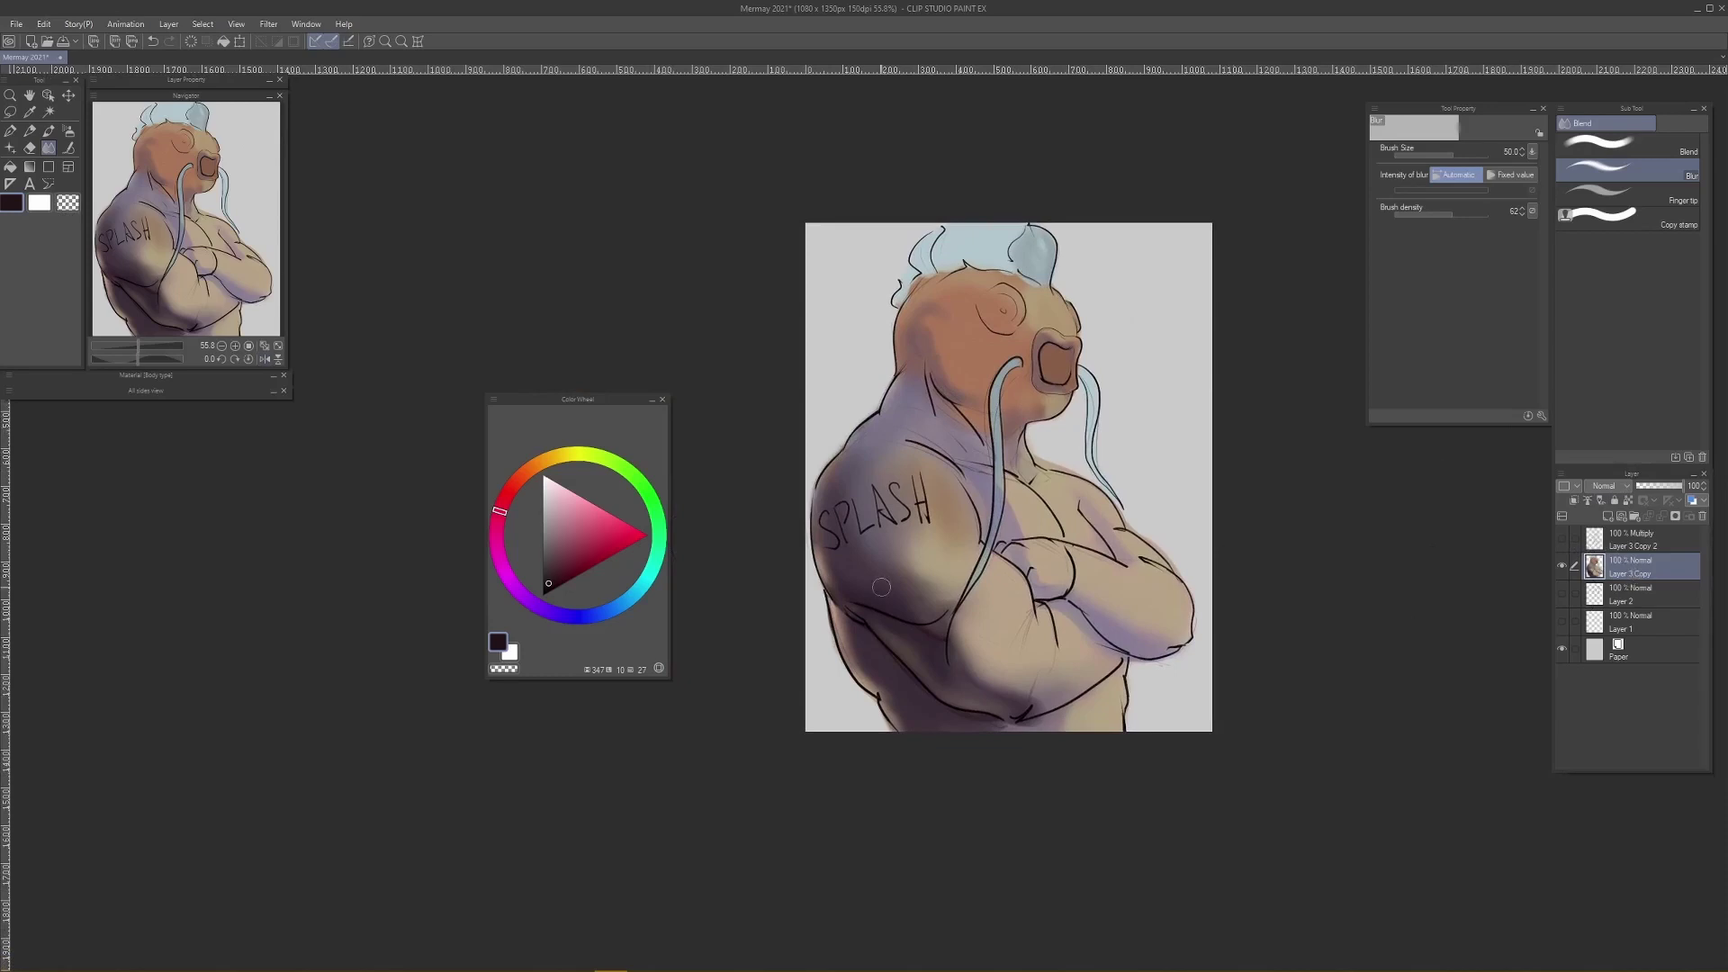
# Step: Blur the dark crease beneath the shoulder muscle and the line art across the lower back, starting at brush size 70
pyautogui.press('p')
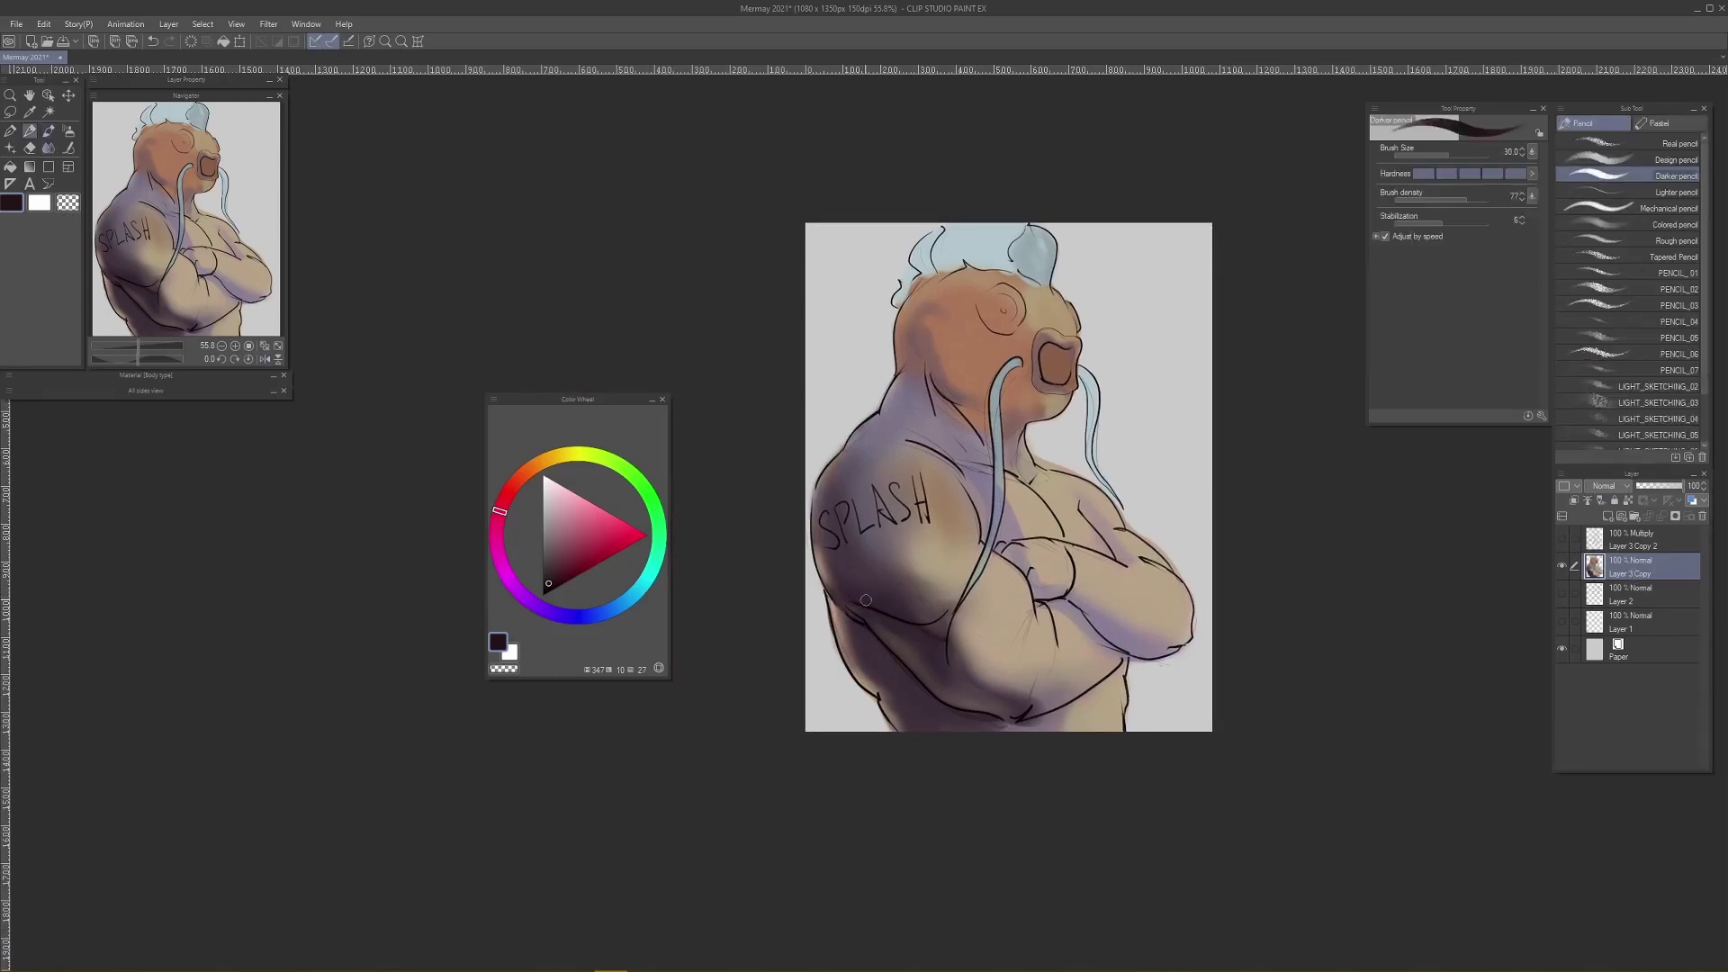
pyautogui.press('j')
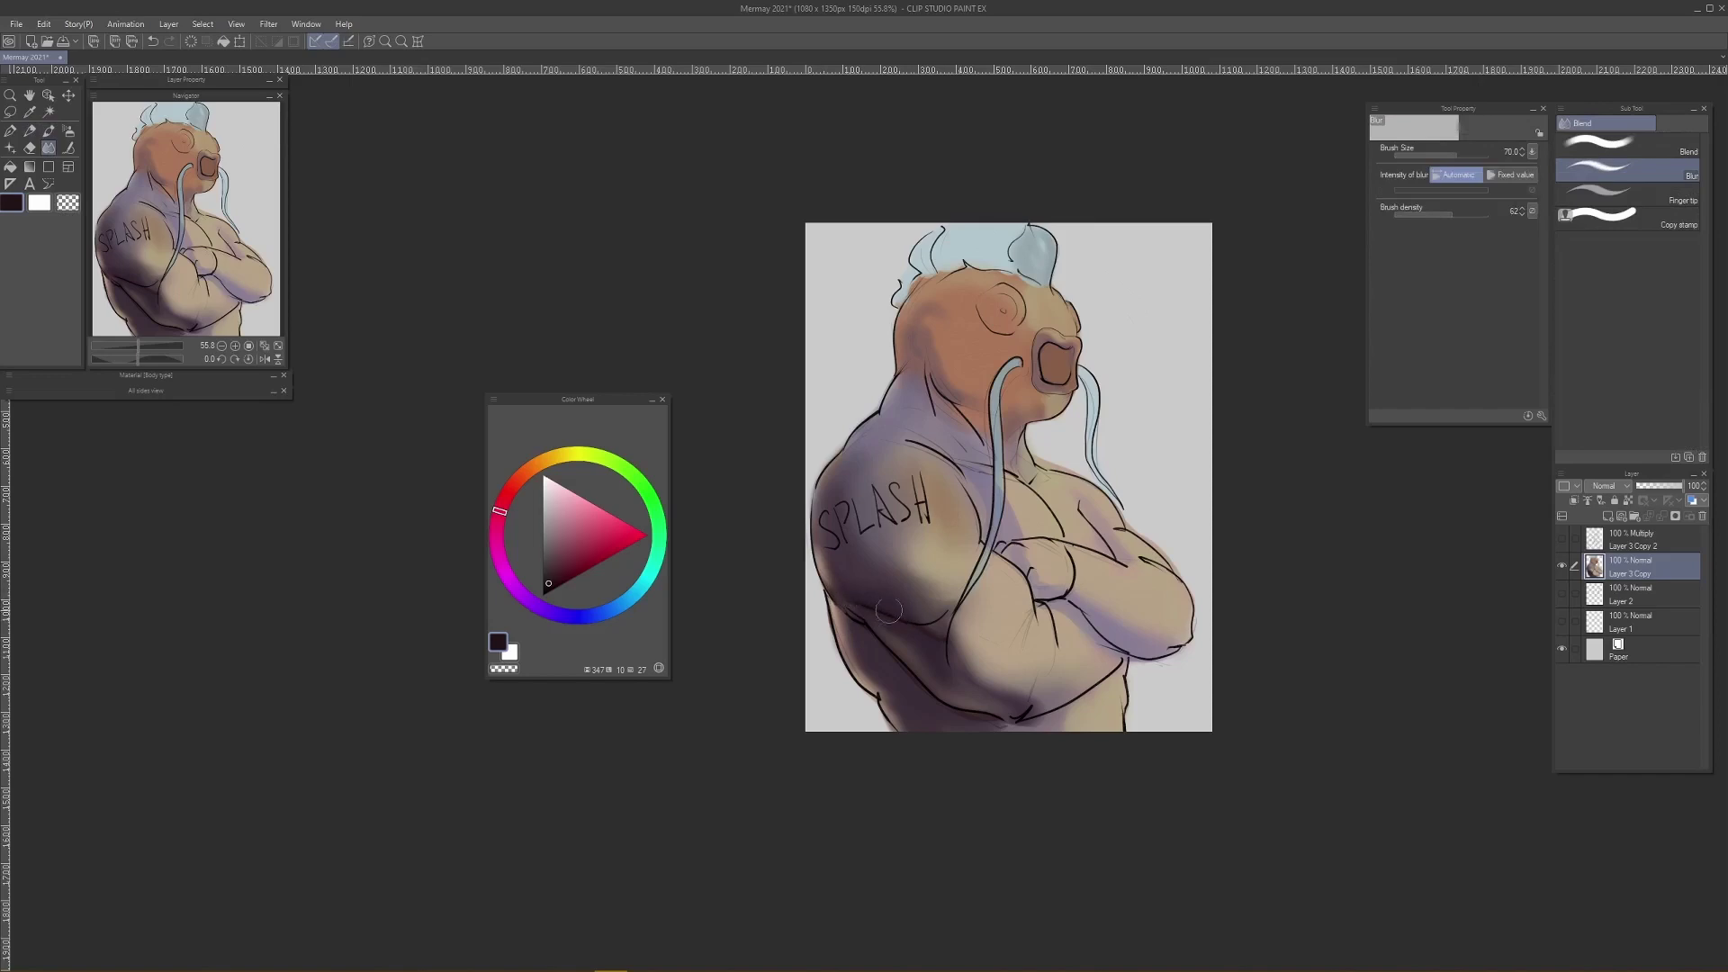
pyautogui.moveTo(889, 611)
pyautogui.mouseDown()
pyautogui.moveTo(947, 608)
pyautogui.moveTo(923, 620)
pyautogui.moveTo(875, 595)
pyautogui.mouseUp()
pyautogui.hotkey('alt', 'space')
pyautogui.moveTo(1096, 434)
pyautogui.mouseDown()
pyautogui.moveTo(1046, 528)
pyautogui.moveTo(1113, 366)
pyautogui.mouseUp()
pyautogui.moveTo(1017, 441); pyautogui.dragTo(1046, 429)
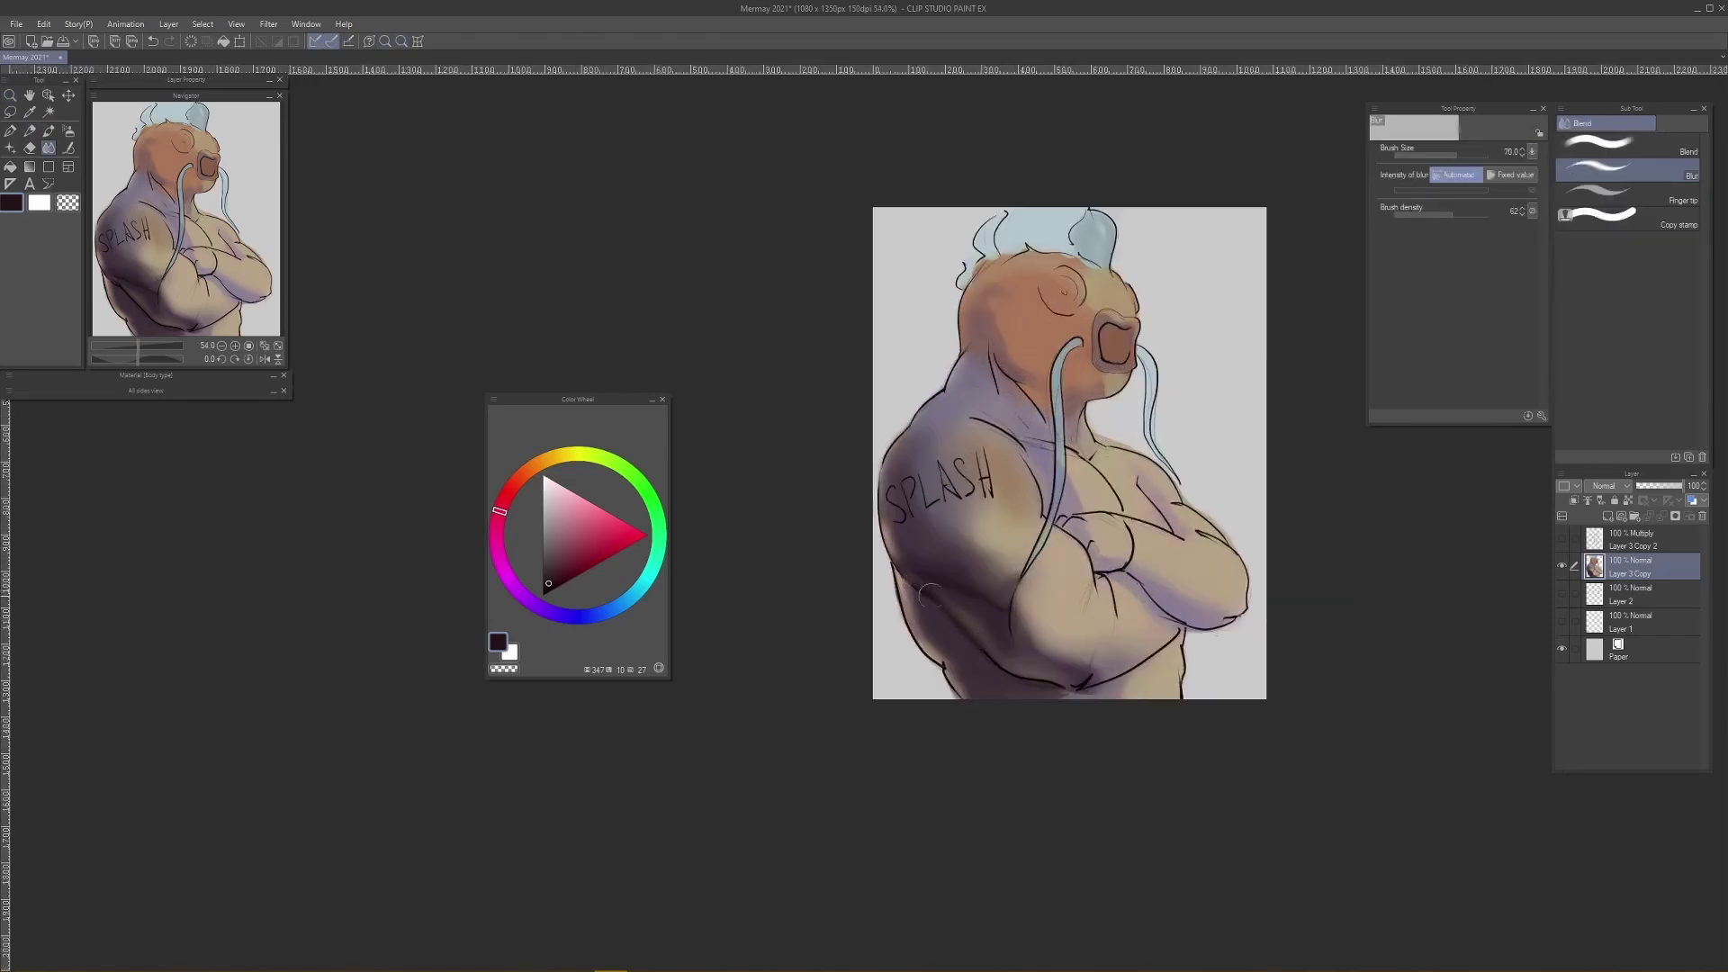
pyautogui.press(']')
pyautogui.press(']')
pyautogui.moveTo(1015, 672)
pyautogui.mouseDown()
pyautogui.moveTo(994, 659)
pyautogui.moveTo(1008, 667)
pyautogui.mouseUp()
# Step: Soften the outer contour of the tattooed shoulder with the blur brush at size 40, and switch to the Hard eraser
pyautogui.hotkey('alt', 'space')
pyautogui.moveTo(1110, 470); pyautogui.dragTo(1069, 561)
pyautogui.moveTo(1115, 503); pyautogui.dragTo(1109, 324)
pyautogui.hotkey('alt', 'space')
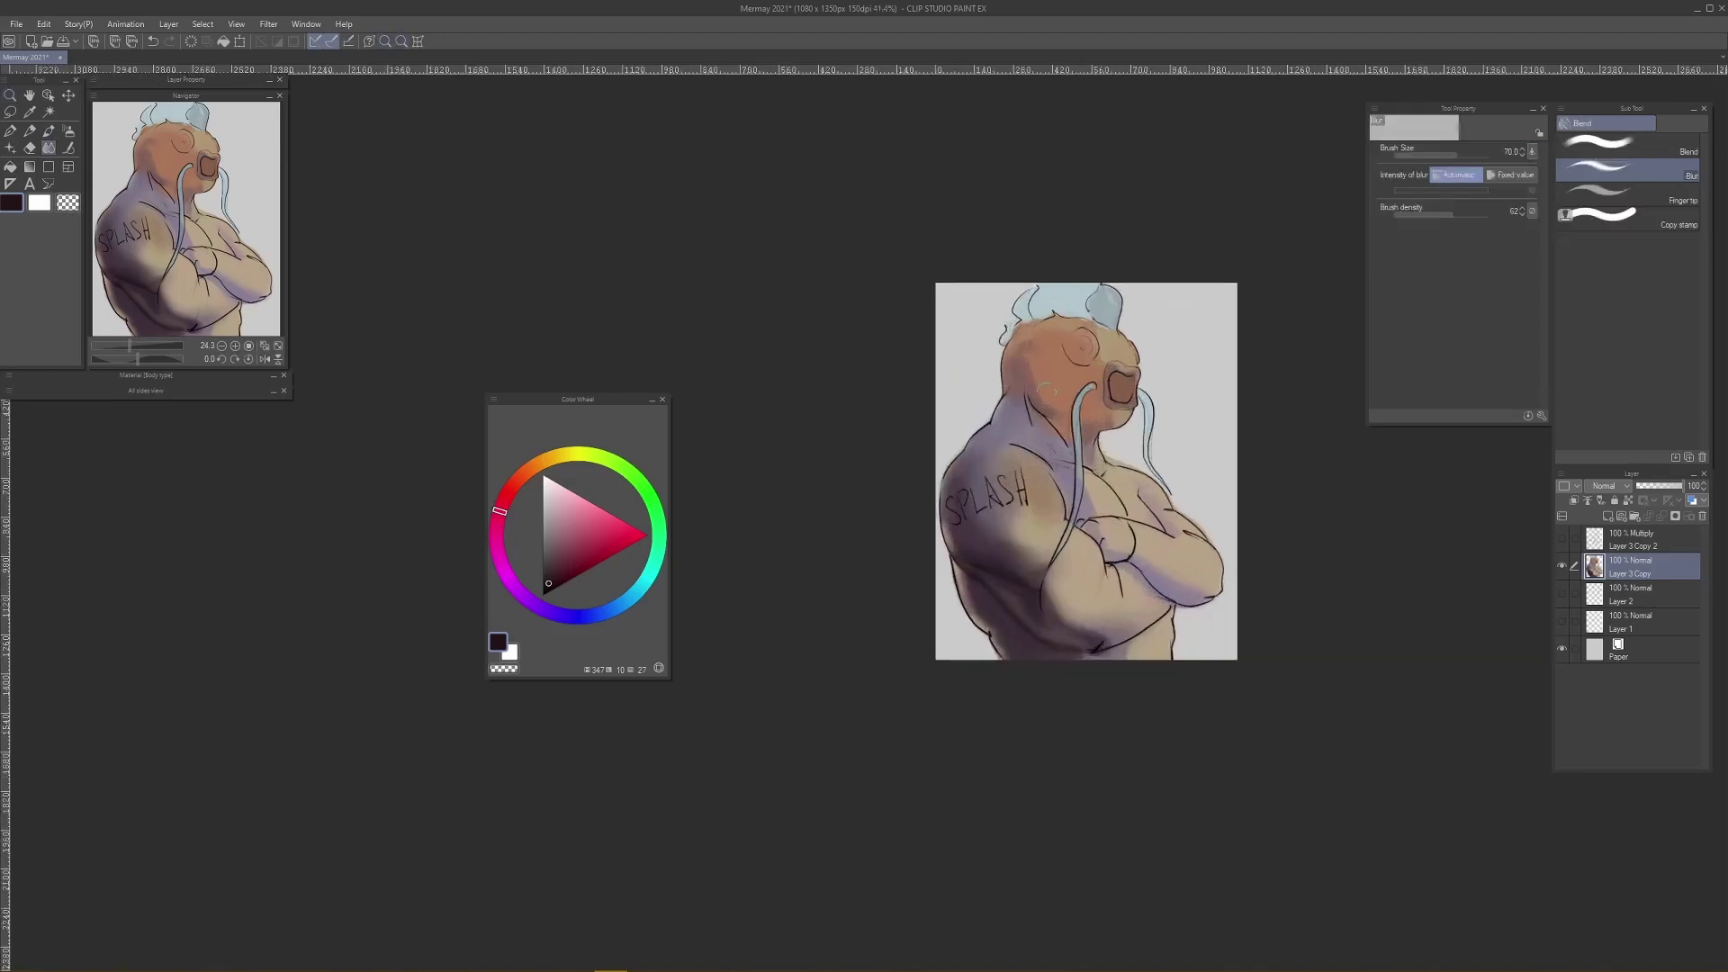
pyautogui.hotkey('alt', 'space')
pyautogui.moveTo(976, 489); pyautogui.dragTo(991, 424)
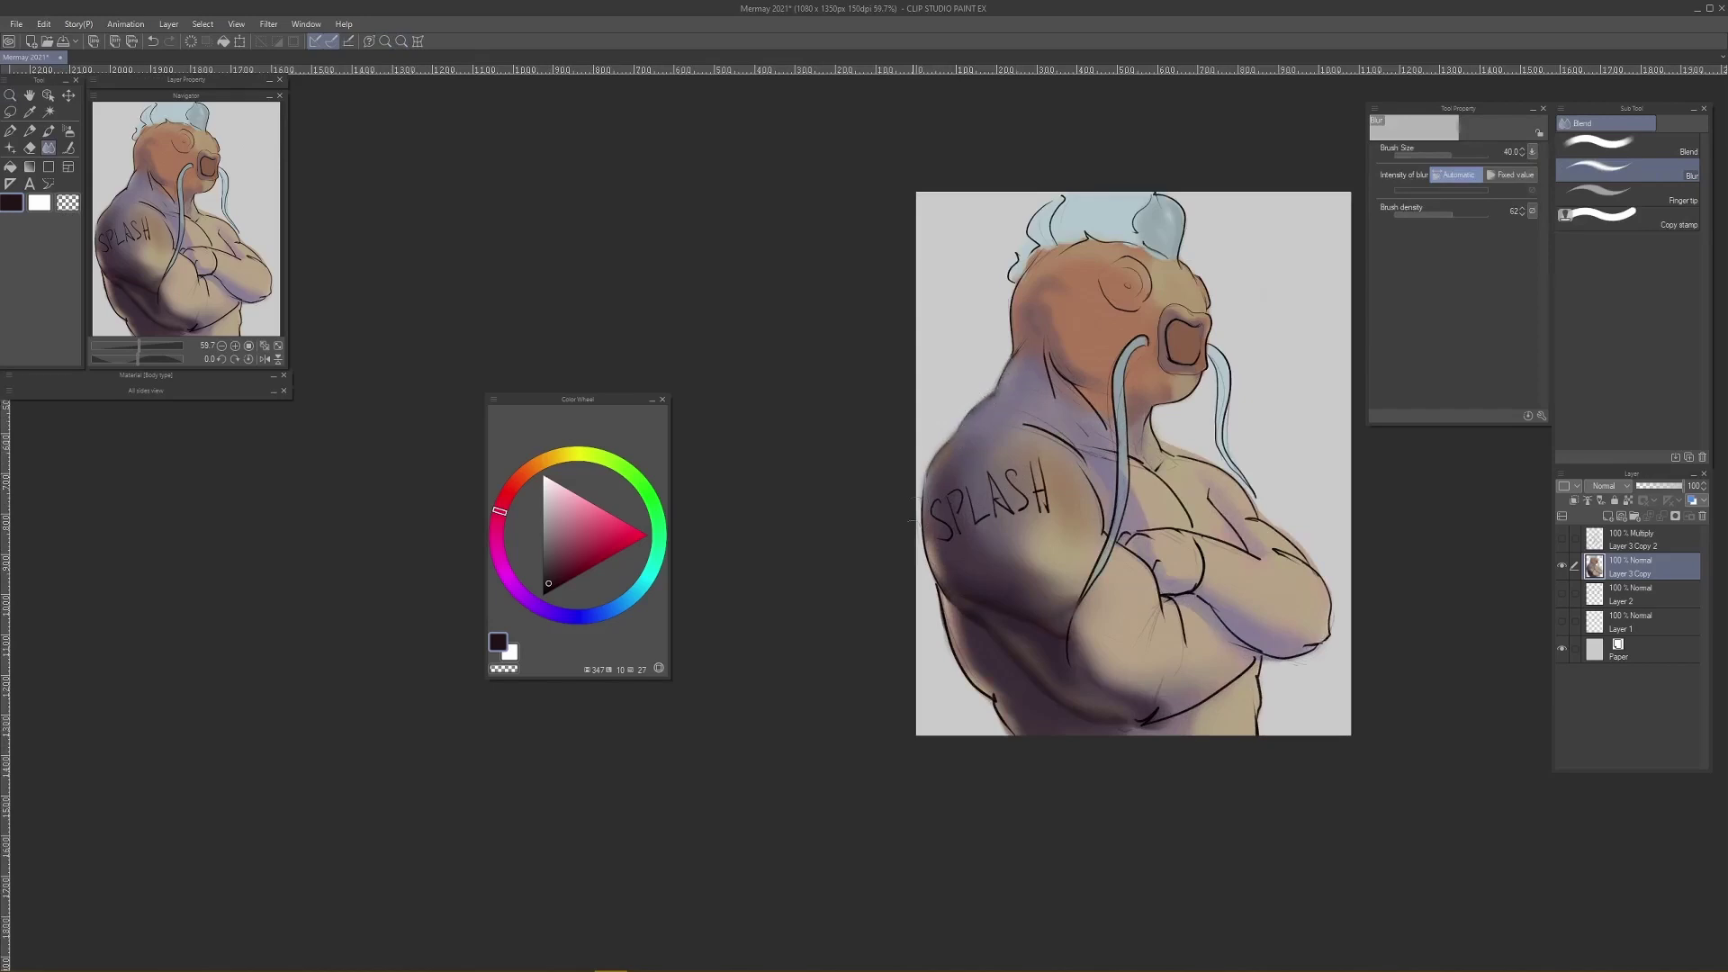
pyautogui.scroll(-5, 1178, 343)
pyautogui.scroll(6, 1161, 347)
pyautogui.press('e')
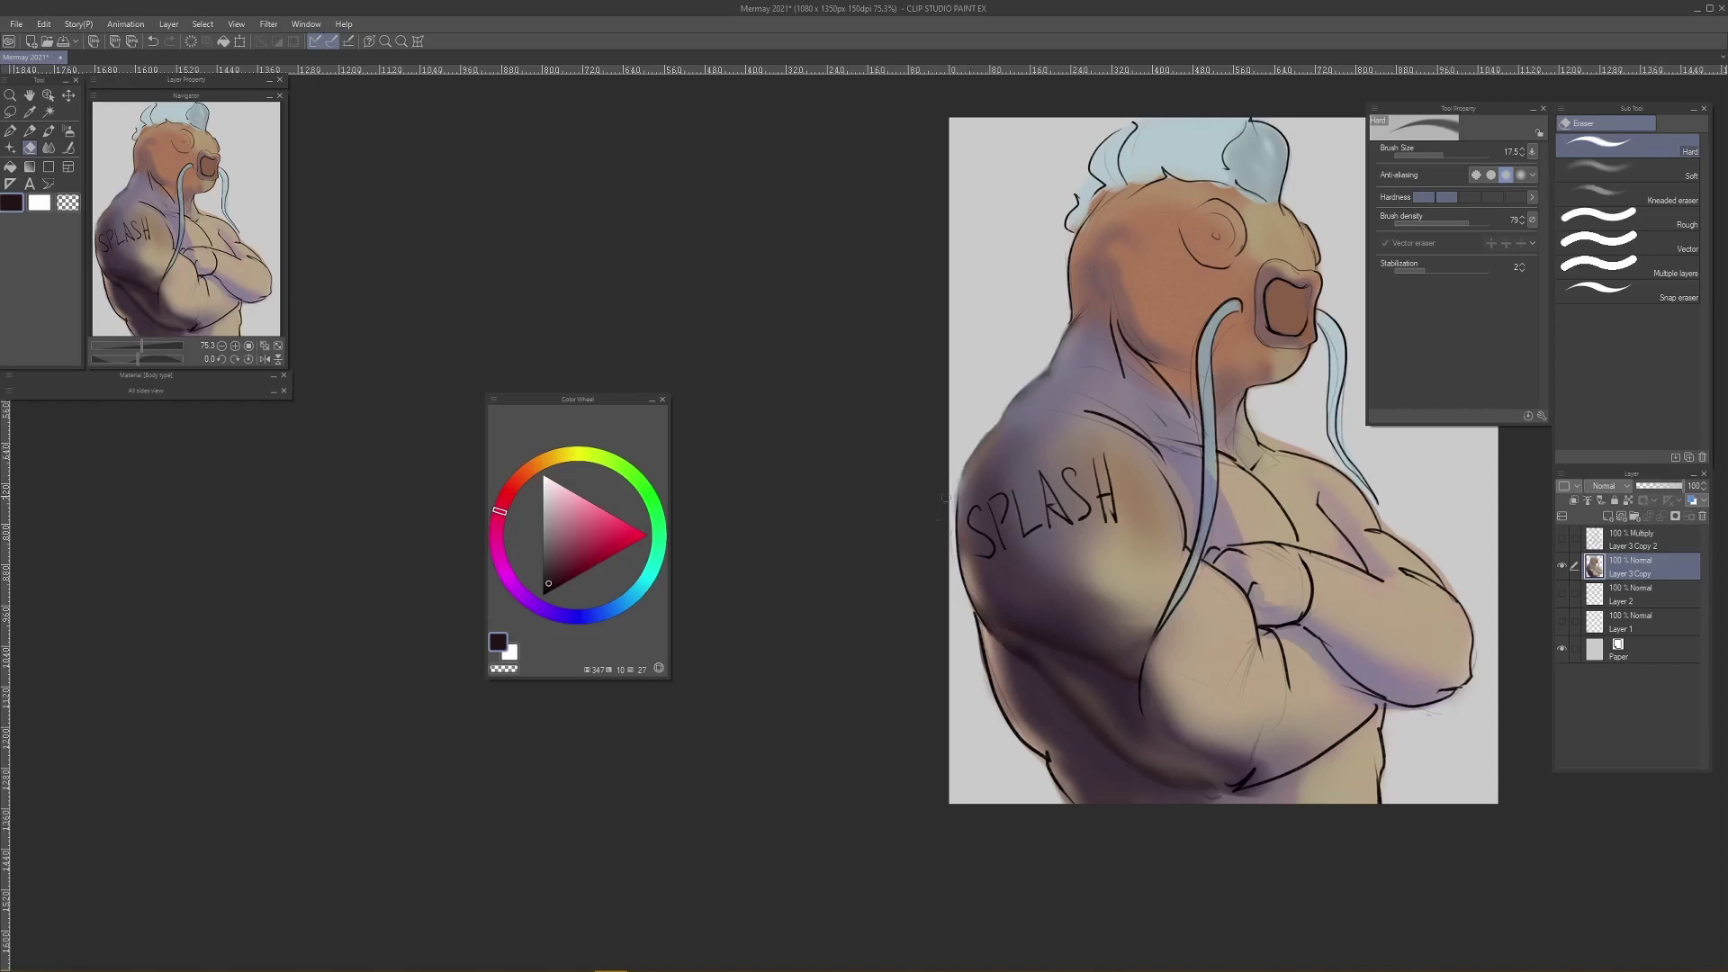
pyautogui.hotkey('ctrl', 'space')
pyautogui.moveTo(1101, 429)
pyautogui.mouseDown()
pyautogui.moveTo(981, 441)
pyautogui.moveTo(1278, 440)
pyautogui.moveTo(1171, 430)
pyautogui.moveTo(1173, 403)
pyautogui.moveTo(1188, 413)
pyautogui.mouseUp()
# Step: Flip the canvas view horizontally and blur the line across the top of the shoulder muscle
pyautogui.press('h')
pyautogui.press('space')
pyautogui.hotkey('ctrl', 'space')
pyautogui.hotkey('ctrl', 'space')
pyautogui.press('p')
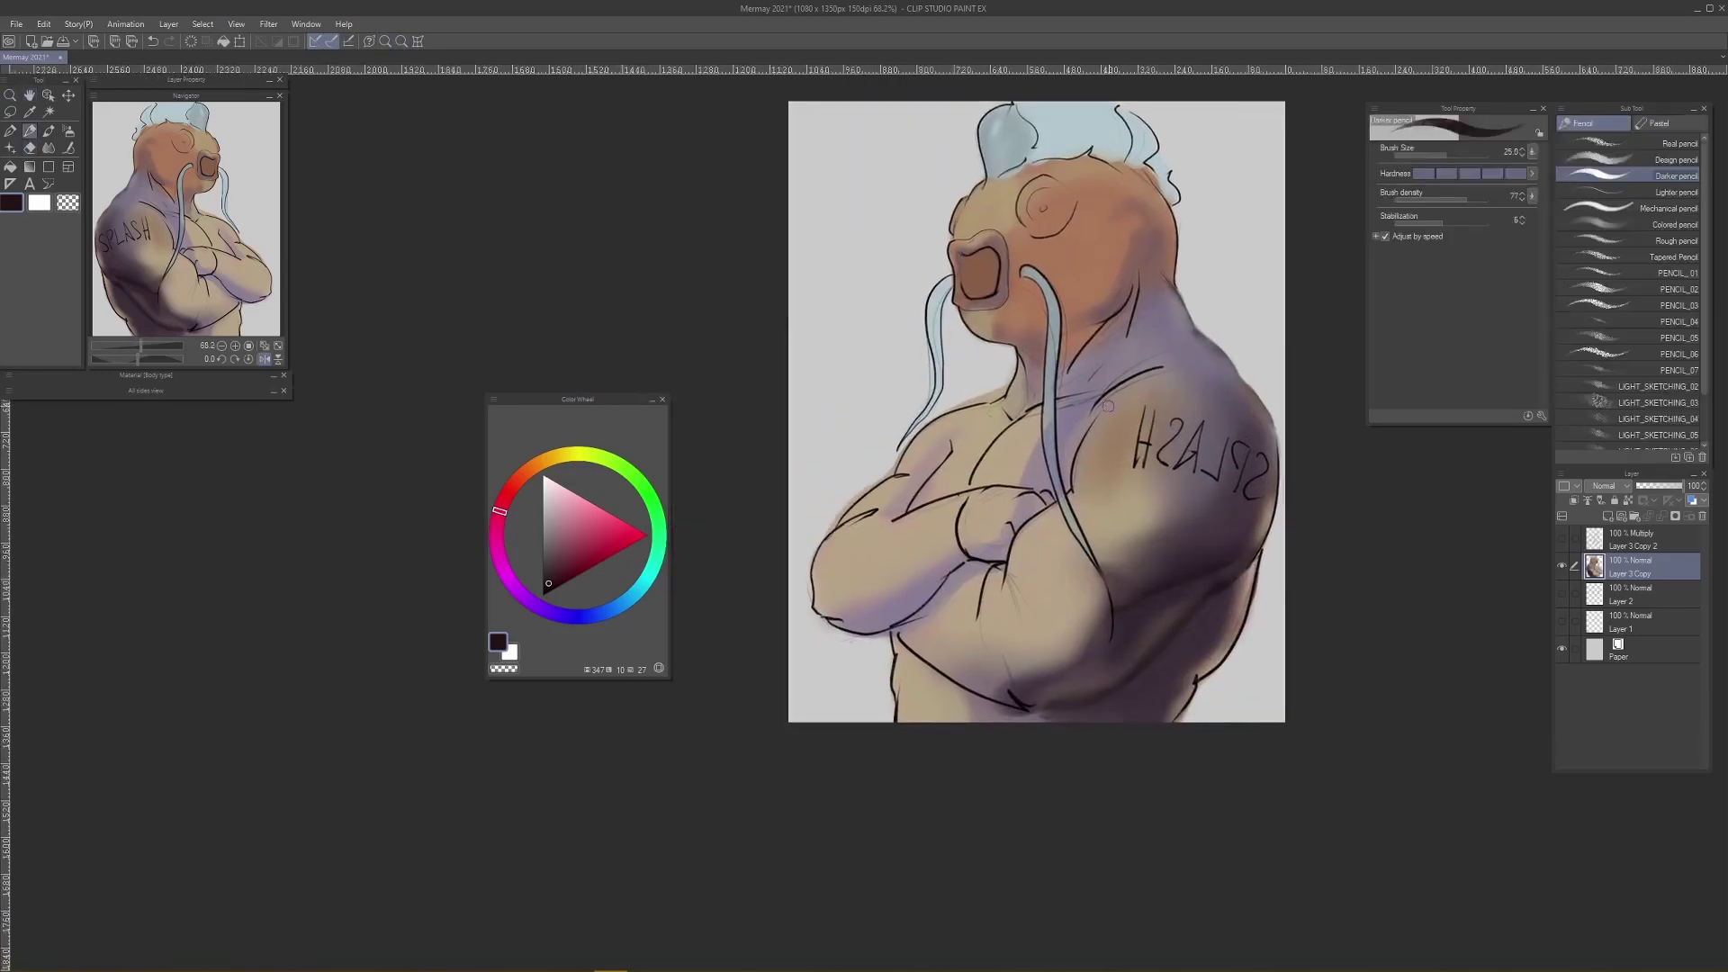
pyautogui.press('j')
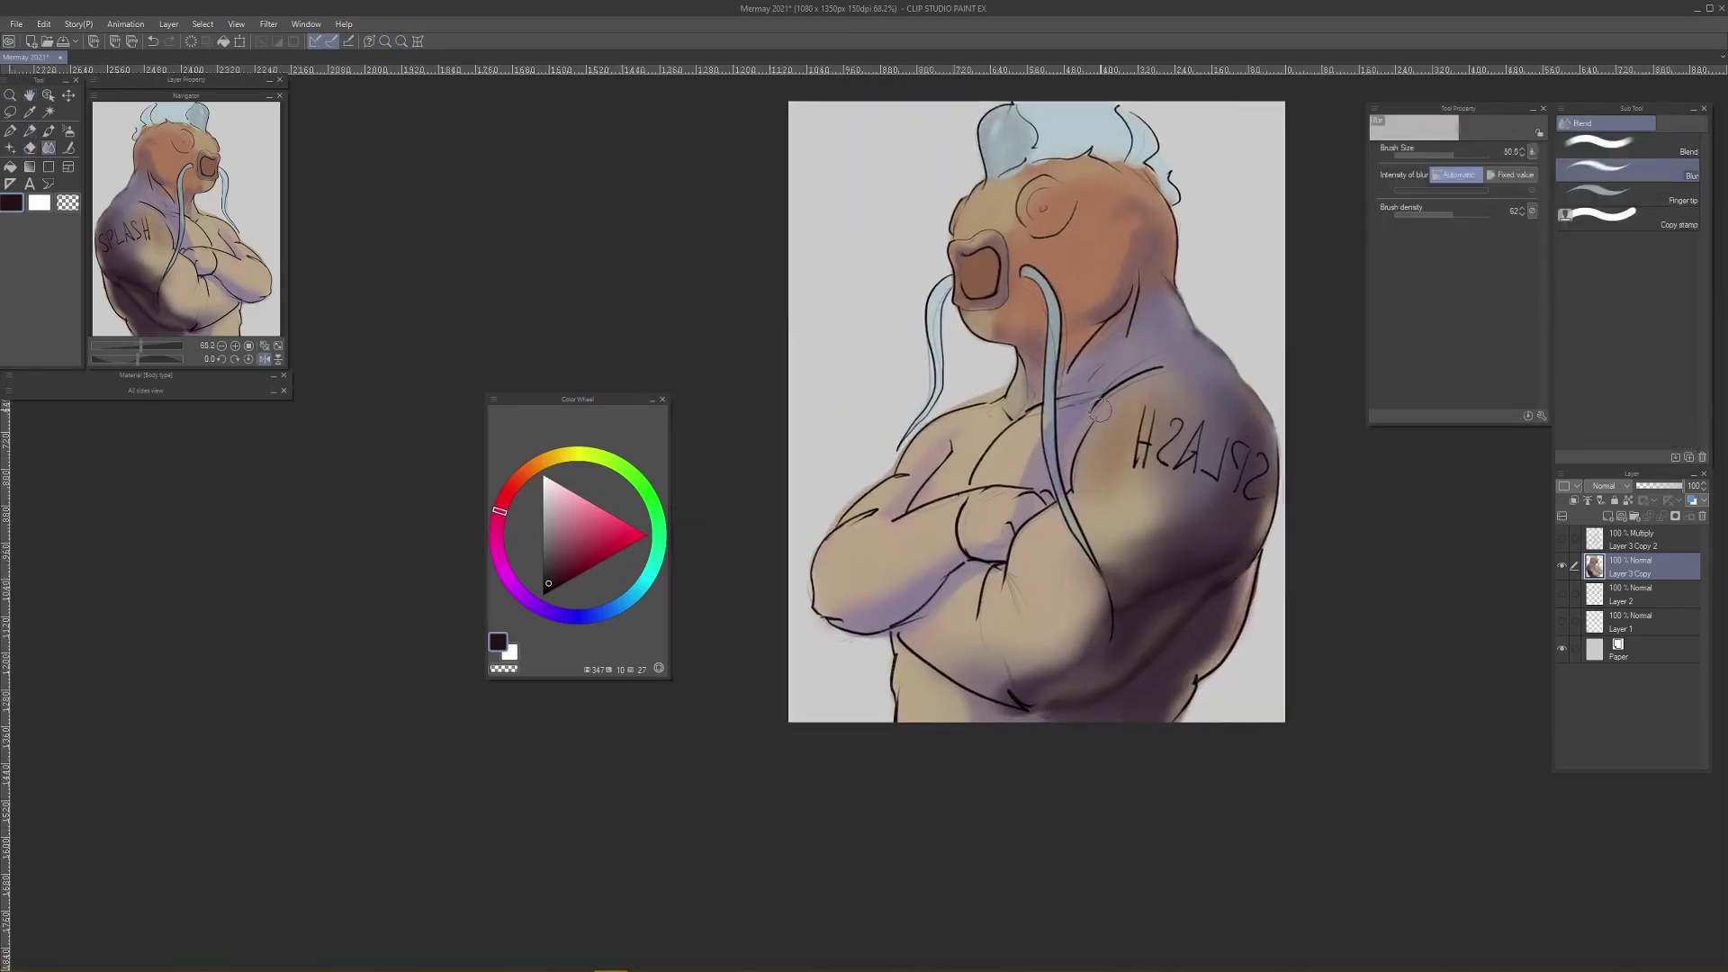
# Step: Try painting over the outer end of the shoulder line with an enlarged brush in a sampled shoulder tone
pyautogui.keyDown('alt'); pyautogui.click(1155, 374); pyautogui.keyUp('alt')
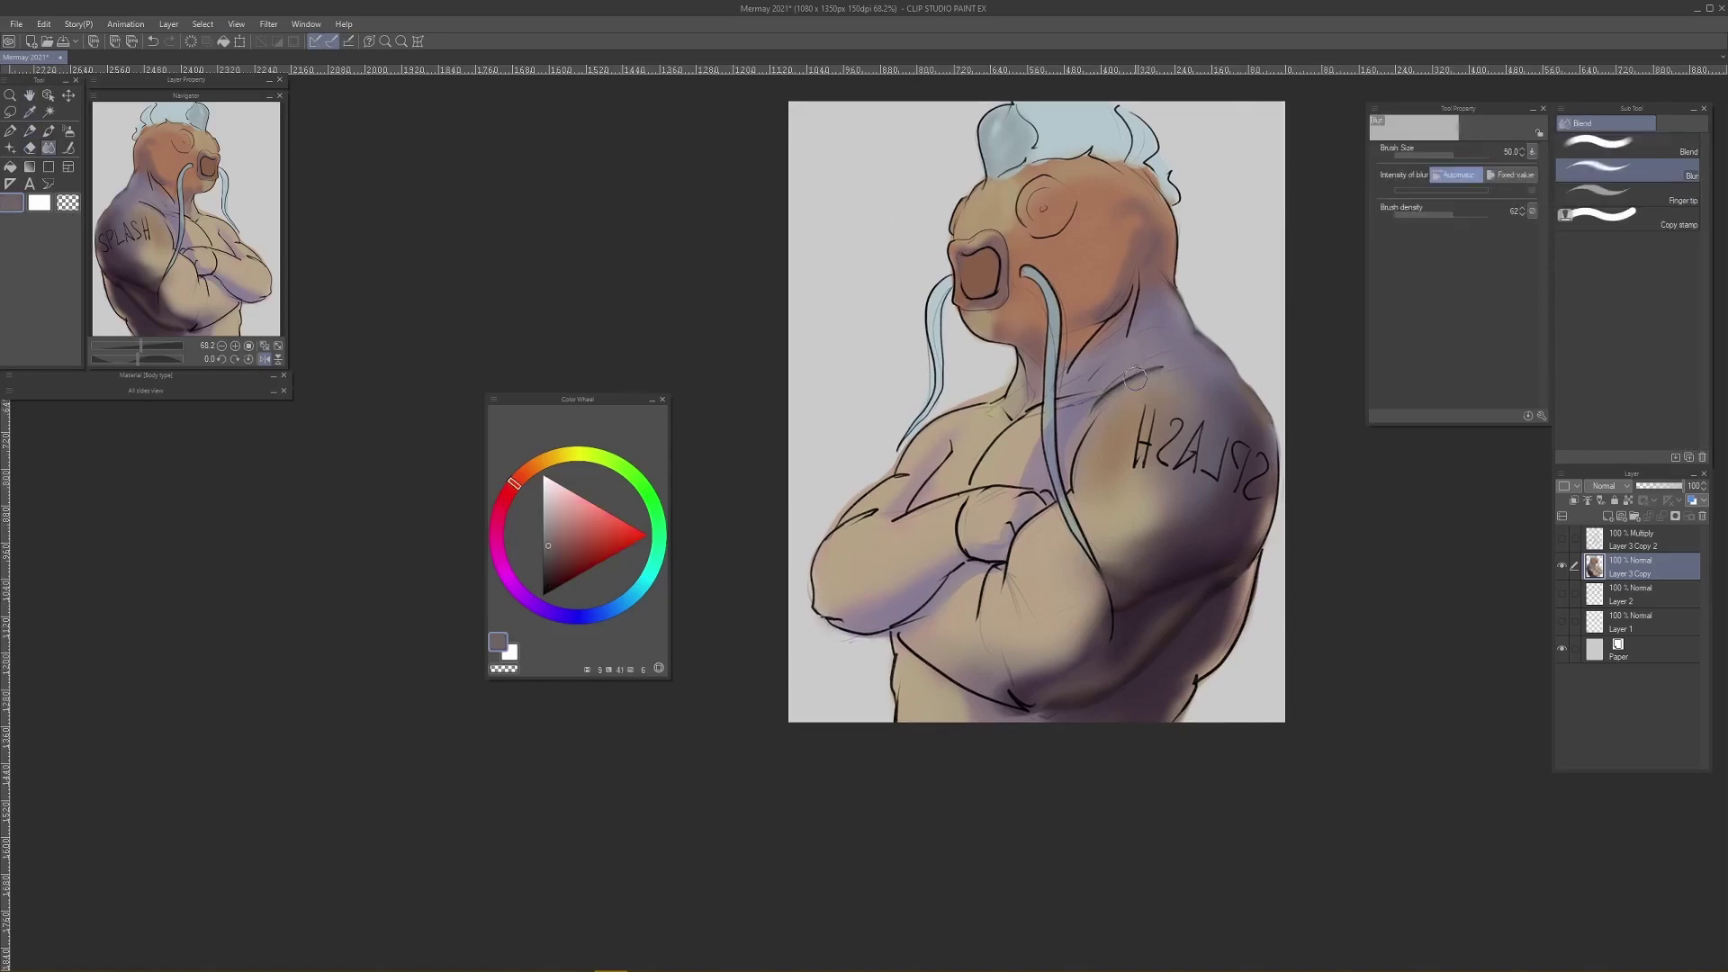
pyautogui.press('b')
pyautogui.press(']')
pyautogui.press(']')
pyautogui.press(']')
pyautogui.press(']')
pyautogui.press(']')
pyautogui.moveTo(1160, 370)
pyautogui.mouseDown()
pyautogui.moveTo(1090, 422)
pyautogui.moveTo(1167, 366)
pyautogui.mouseUp()
pyautogui.hotkey('ctrl', 'z')
pyautogui.hotkey('ctrl', 'z')
# Step: Paint a sampled dark tone along the shoulder muscle's top edge and soften it with the blur brush at size 70
pyautogui.keyDown('alt'); pyautogui.click(1121, 385); pyautogui.keyUp('alt')
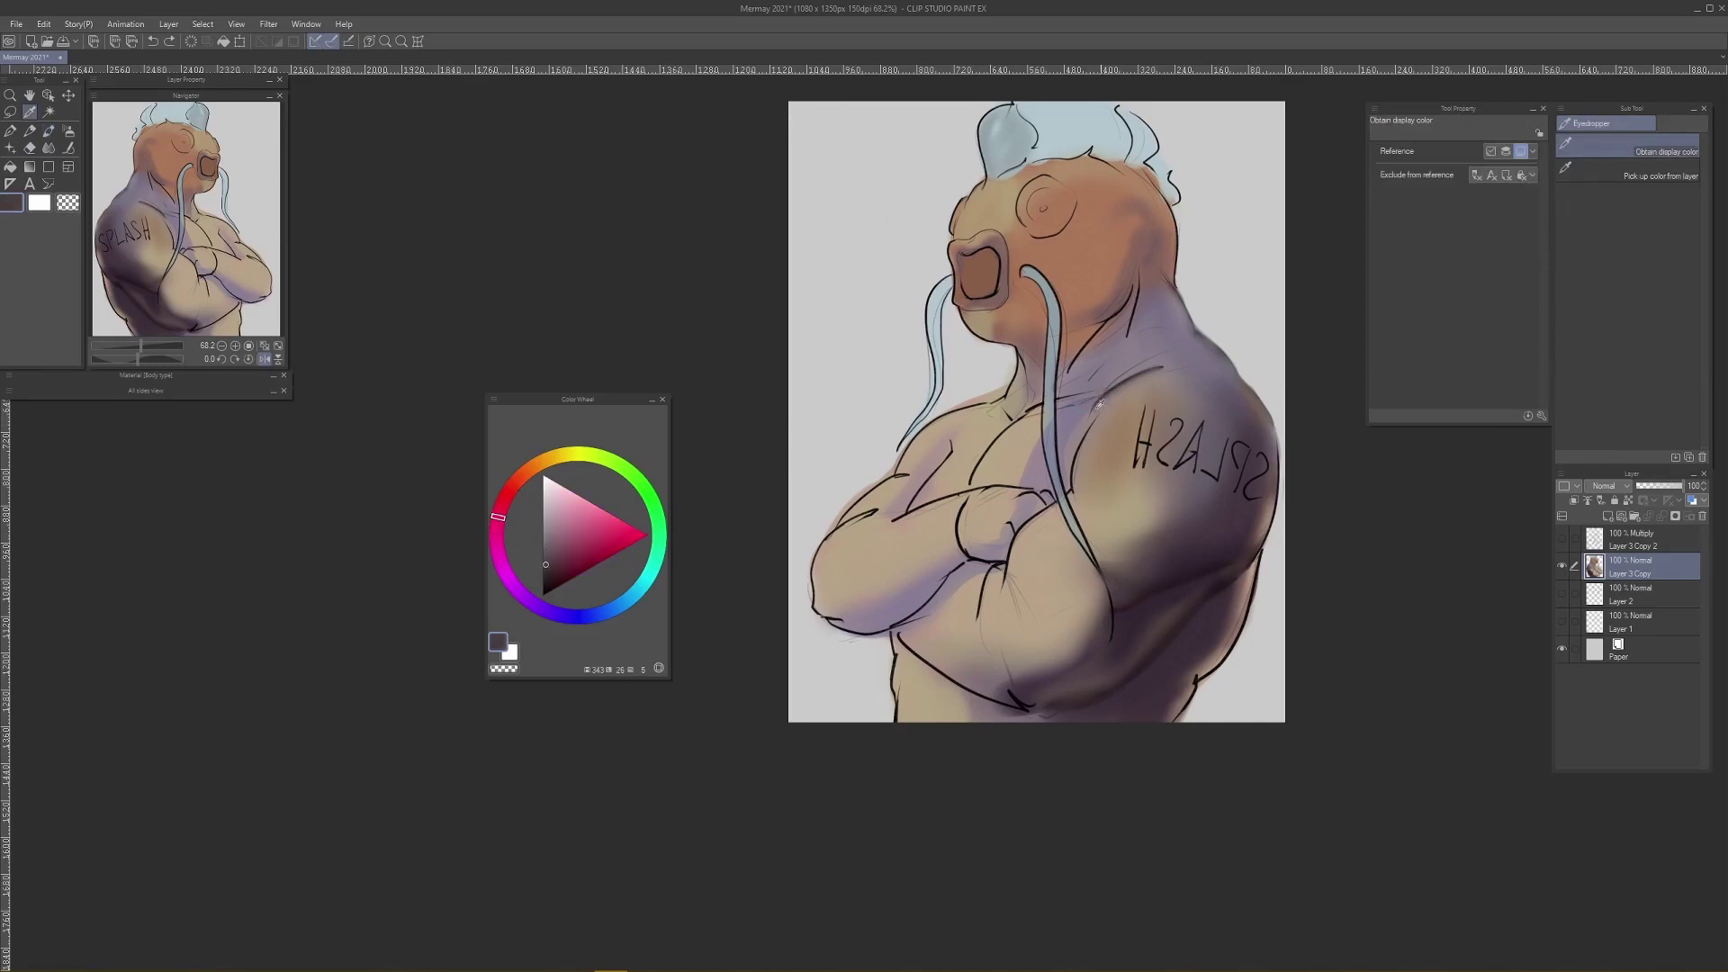
pyautogui.moveTo(1094, 411); pyautogui.dragTo(1161, 367)
pyautogui.hotkey('ctrl', 'z')
pyautogui.moveTo(1095, 413); pyautogui.dragTo(1156, 372)
pyautogui.press('j')
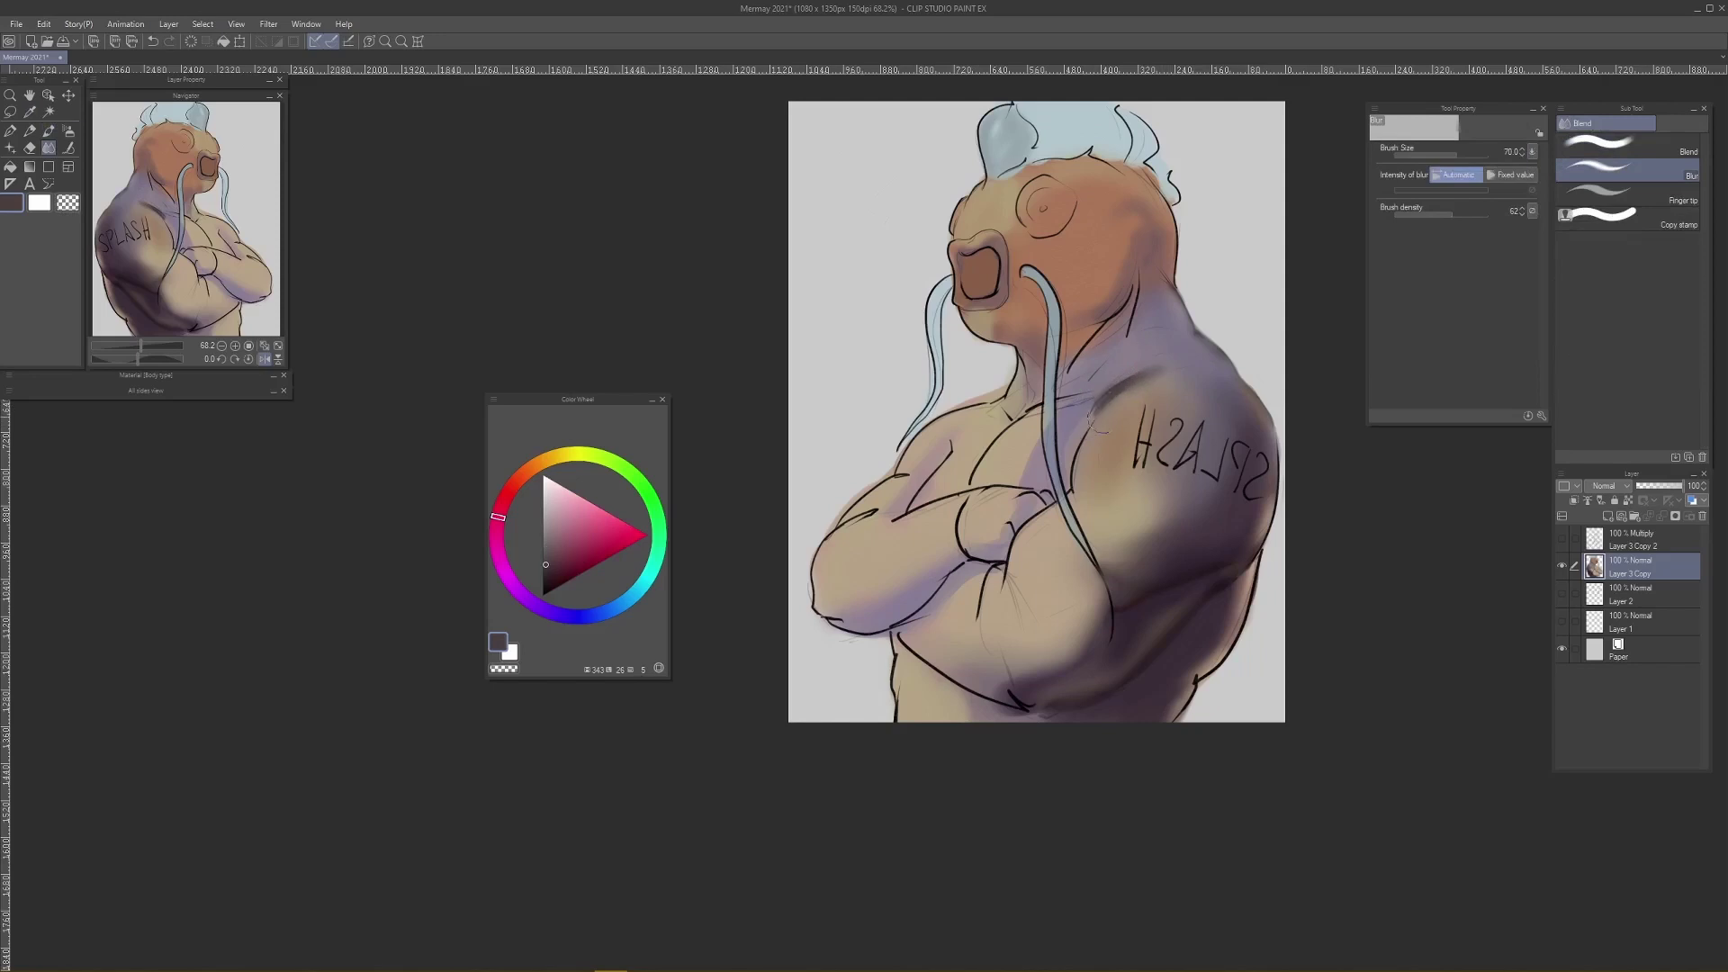
# Step: Choose a near-black reddish brown as the painting colour for the Opaque watercolor brush
pyautogui.press('b')
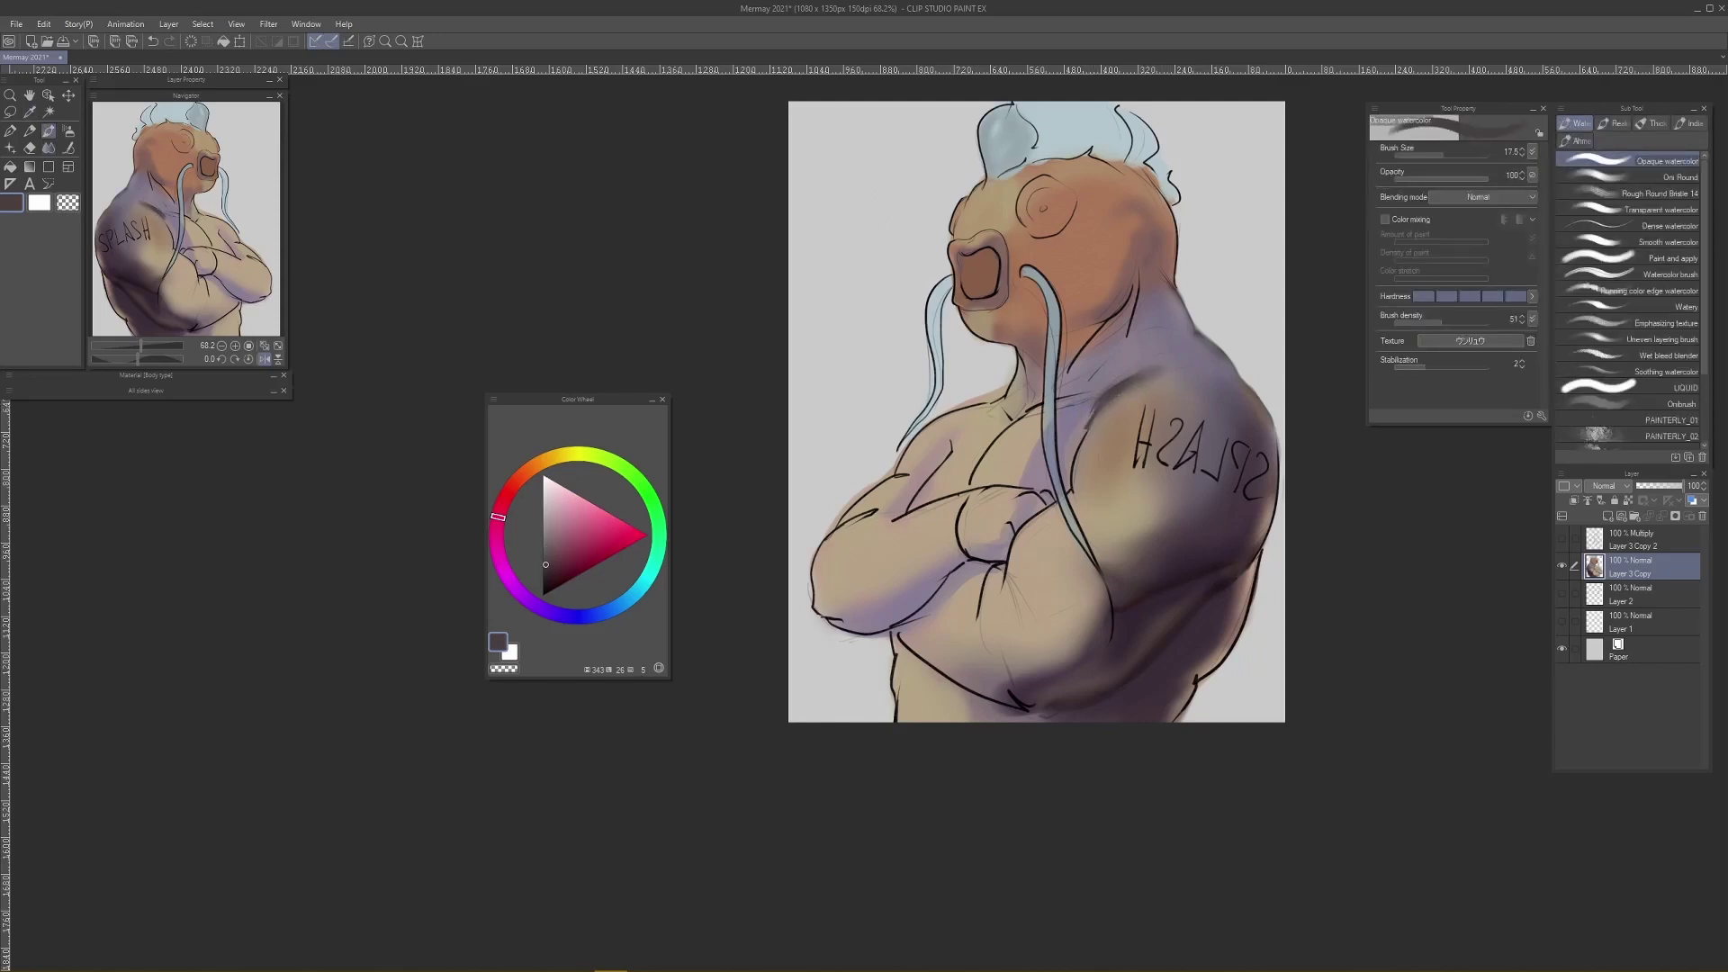
pyautogui.click(555, 582)
pyautogui.click(516, 482)
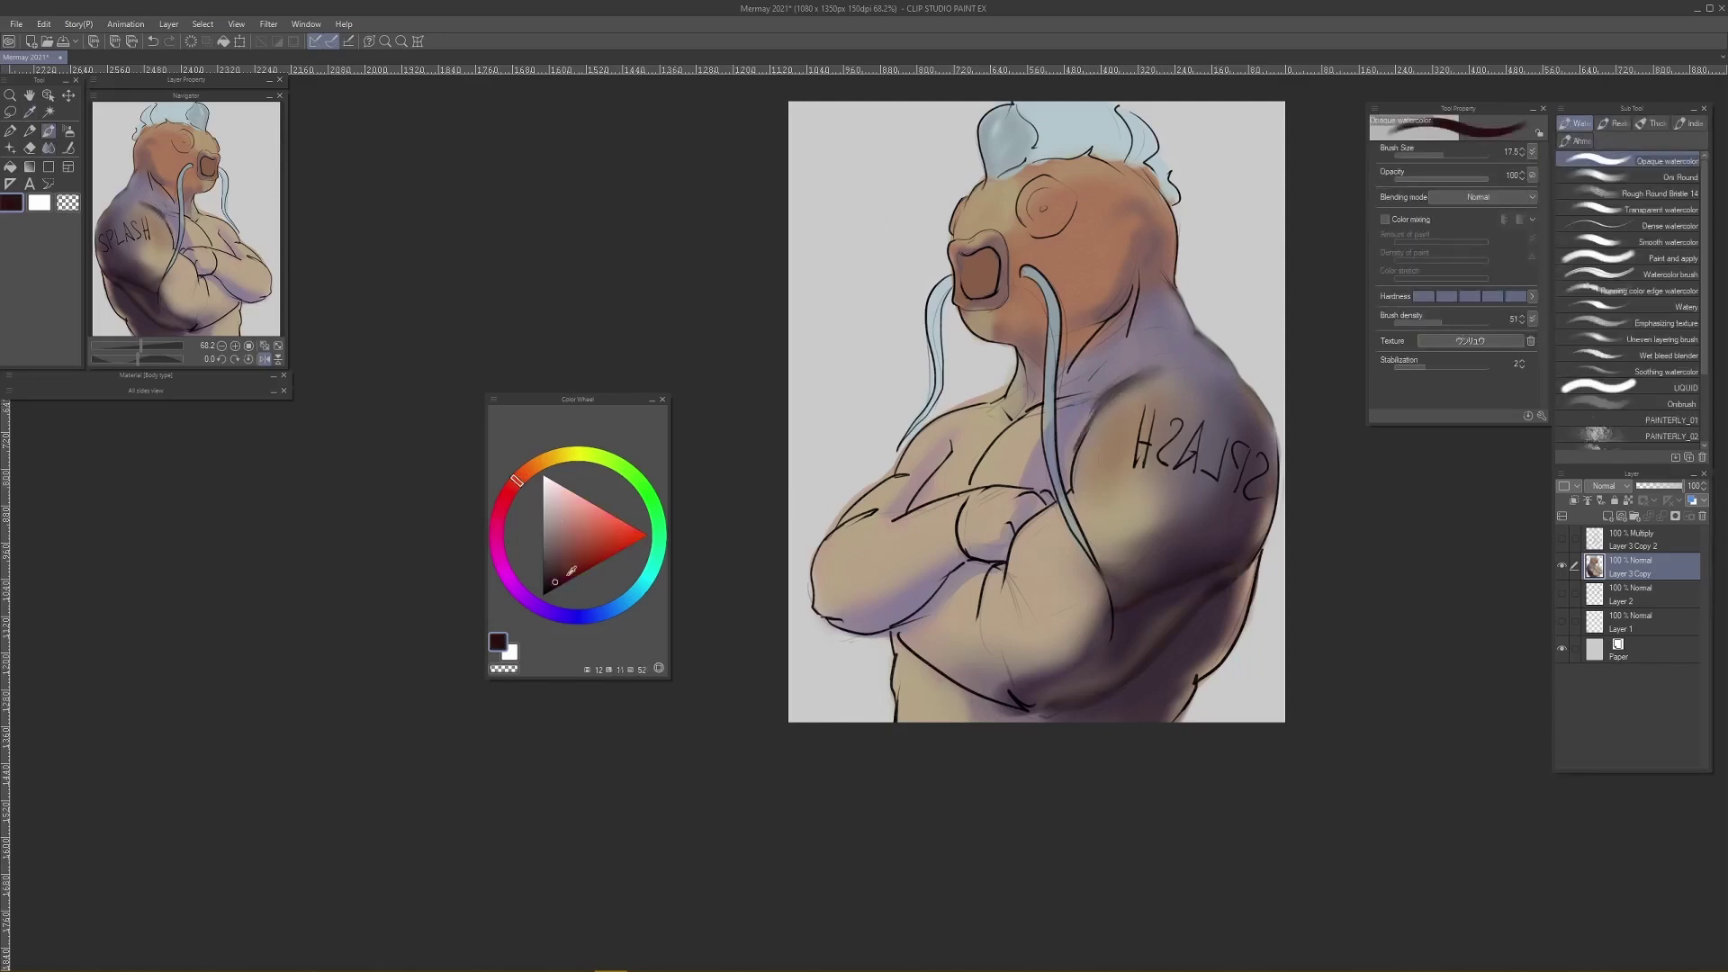
pyautogui.click(558, 574)
pyautogui.moveTo(555, 578); pyautogui.dragTo(532, 590)
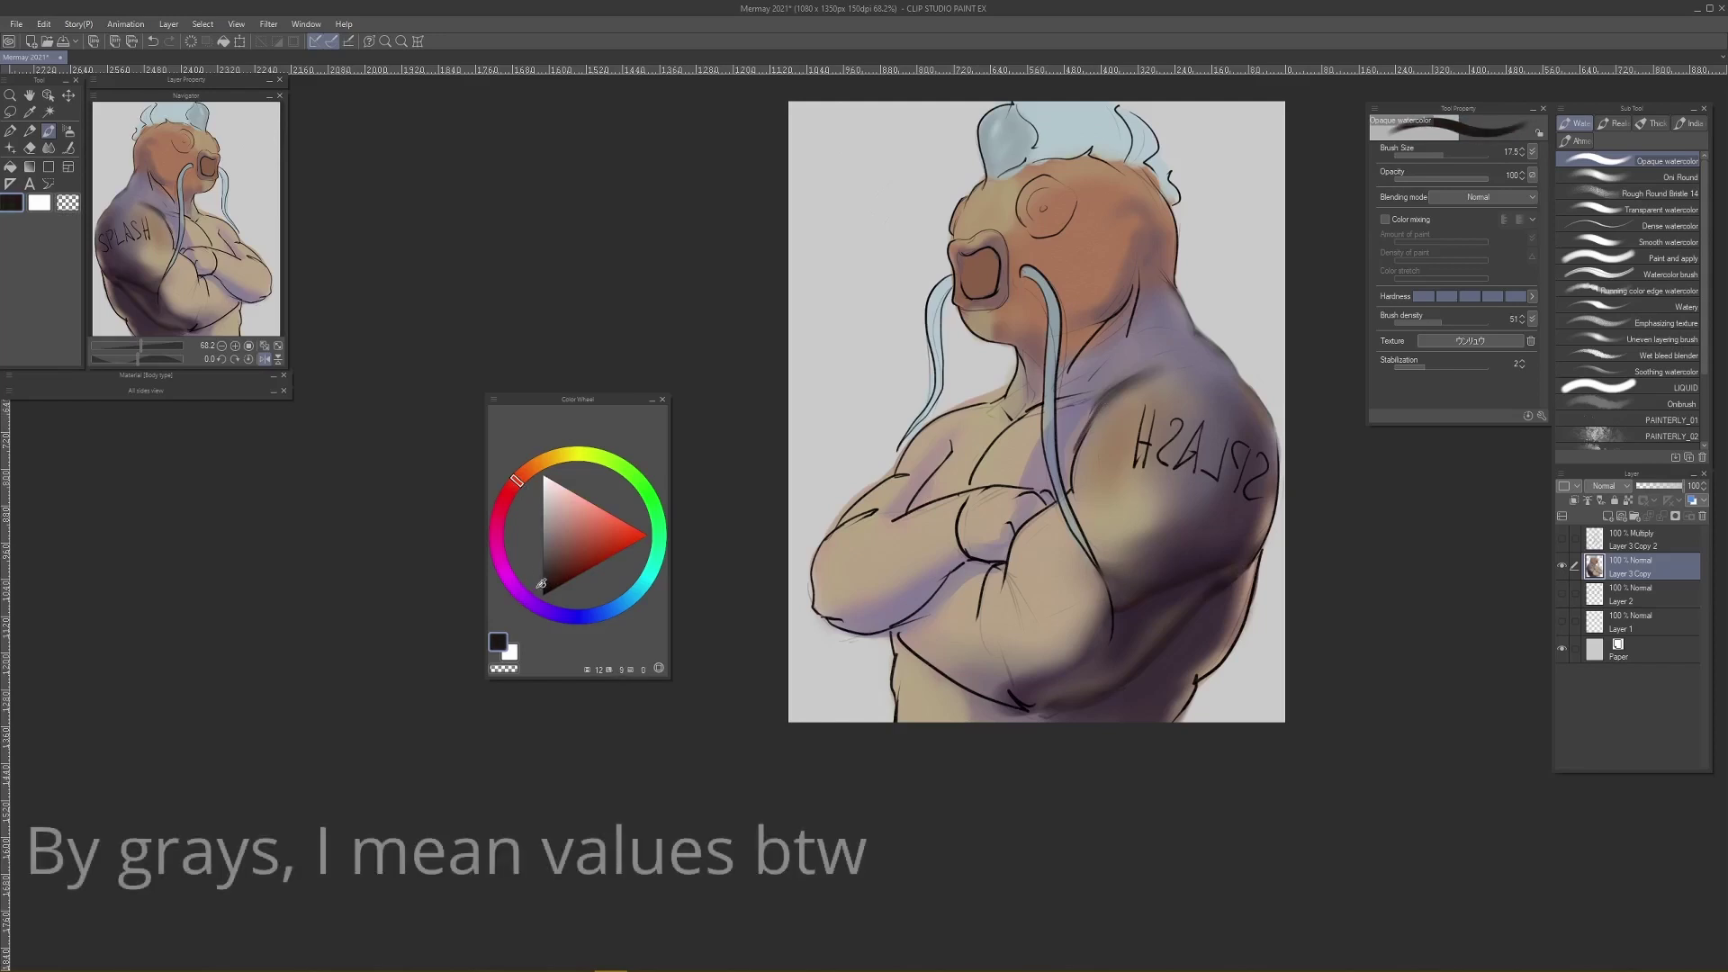
pyautogui.click(558, 580)
pyautogui.moveTo(559, 581)
pyautogui.mouseDown()
pyautogui.moveTo(546, 571)
pyautogui.moveTo(601, 550)
pyautogui.moveTo(555, 581)
pyautogui.mouseUp()
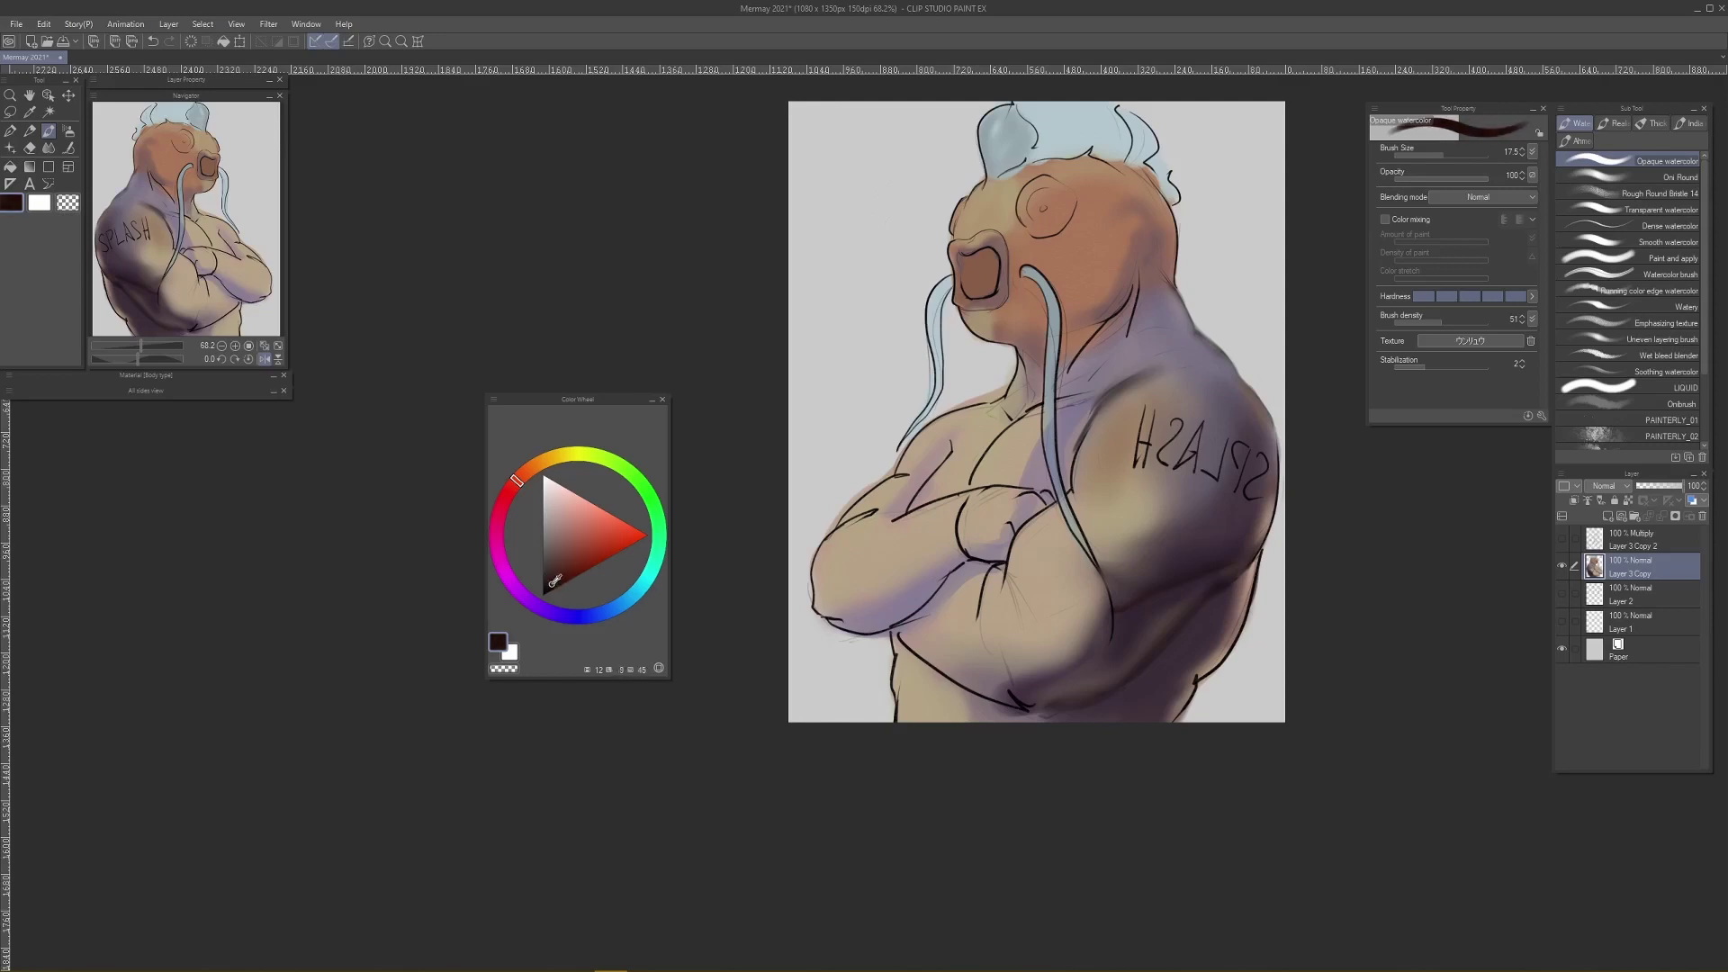
# Step: Try dark strokes along the shoulder muscle's inner edge with the Opaque watercolor brush at size 25
pyautogui.press('[')
pyautogui.press(']')
pyautogui.moveTo(1072, 493); pyautogui.dragTo(1090, 419)
pyautogui.press(']')
pyautogui.moveTo(1070, 486); pyautogui.dragTo(1132, 381)
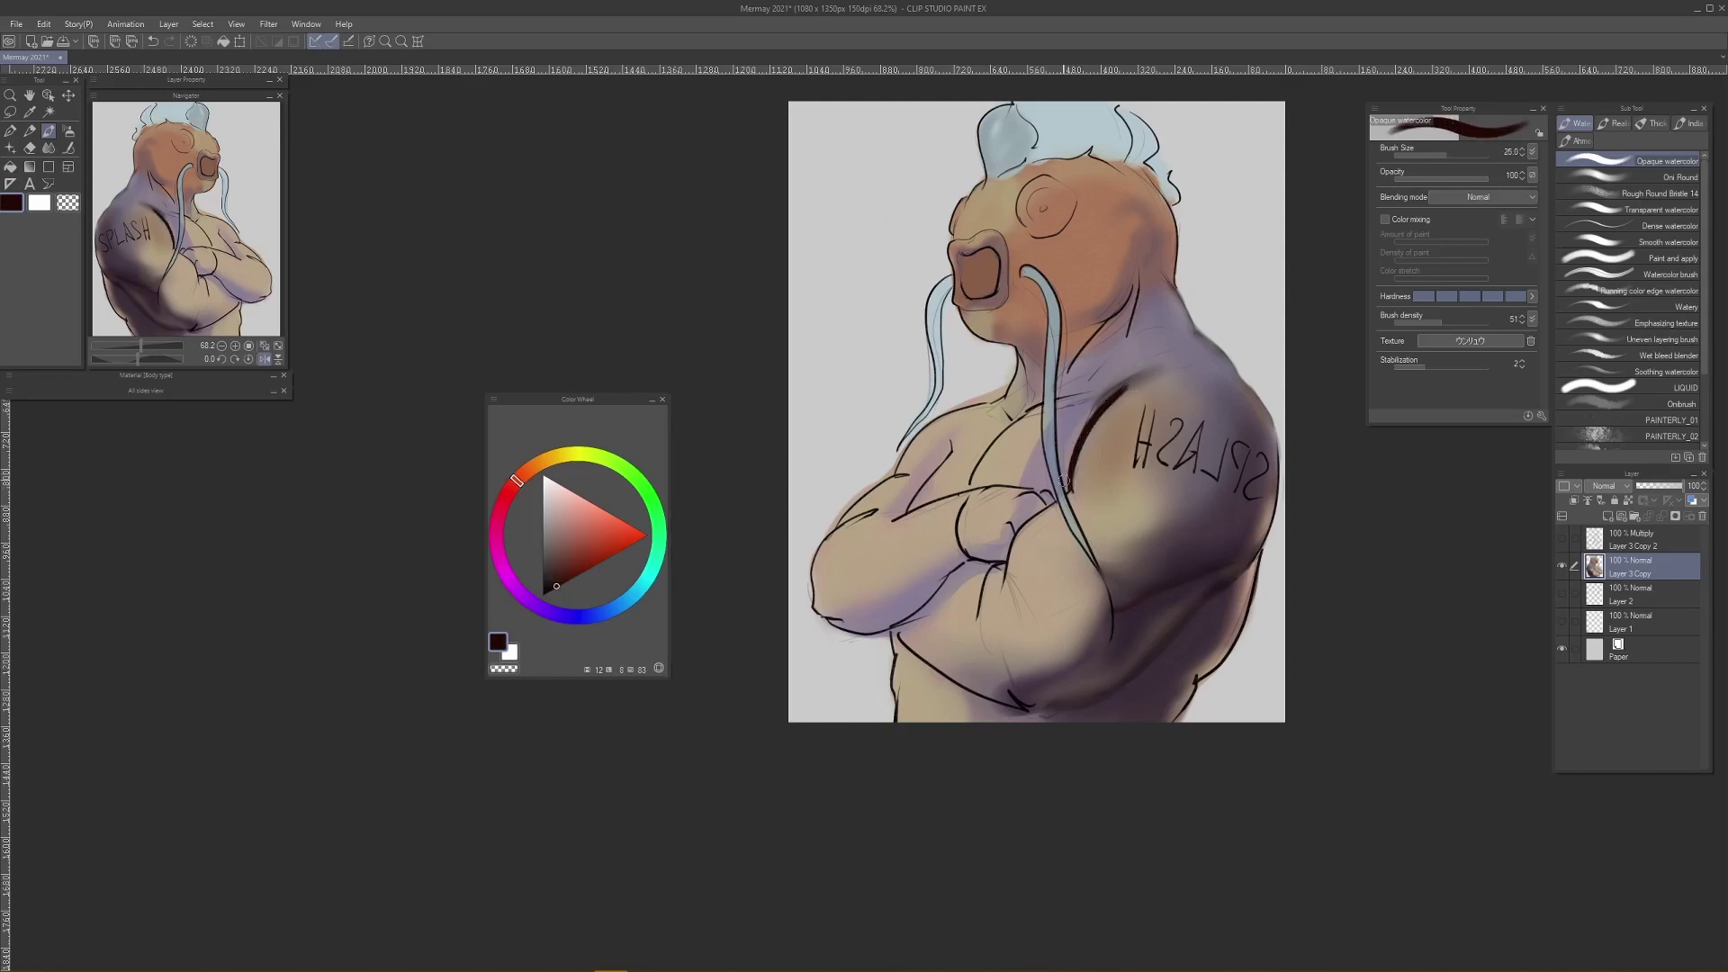
pyautogui.hotkey('ctrl', 'z')
pyautogui.click(560, 579)
pyautogui.moveTo(1069, 486); pyautogui.dragTo(1121, 381)
pyautogui.hotkey('ctrl', 'z')
pyautogui.hotkey('ctrl', 'z')
pyautogui.moveTo(1070, 489); pyautogui.dragTo(1102, 404)
pyautogui.hotkey('ctrl', 'z')
# Step: Paint the shoulder muscle's inner edge in dark reddish brown with the Oni Round brush at size 25, and blur it
pyautogui.click(1674, 178)
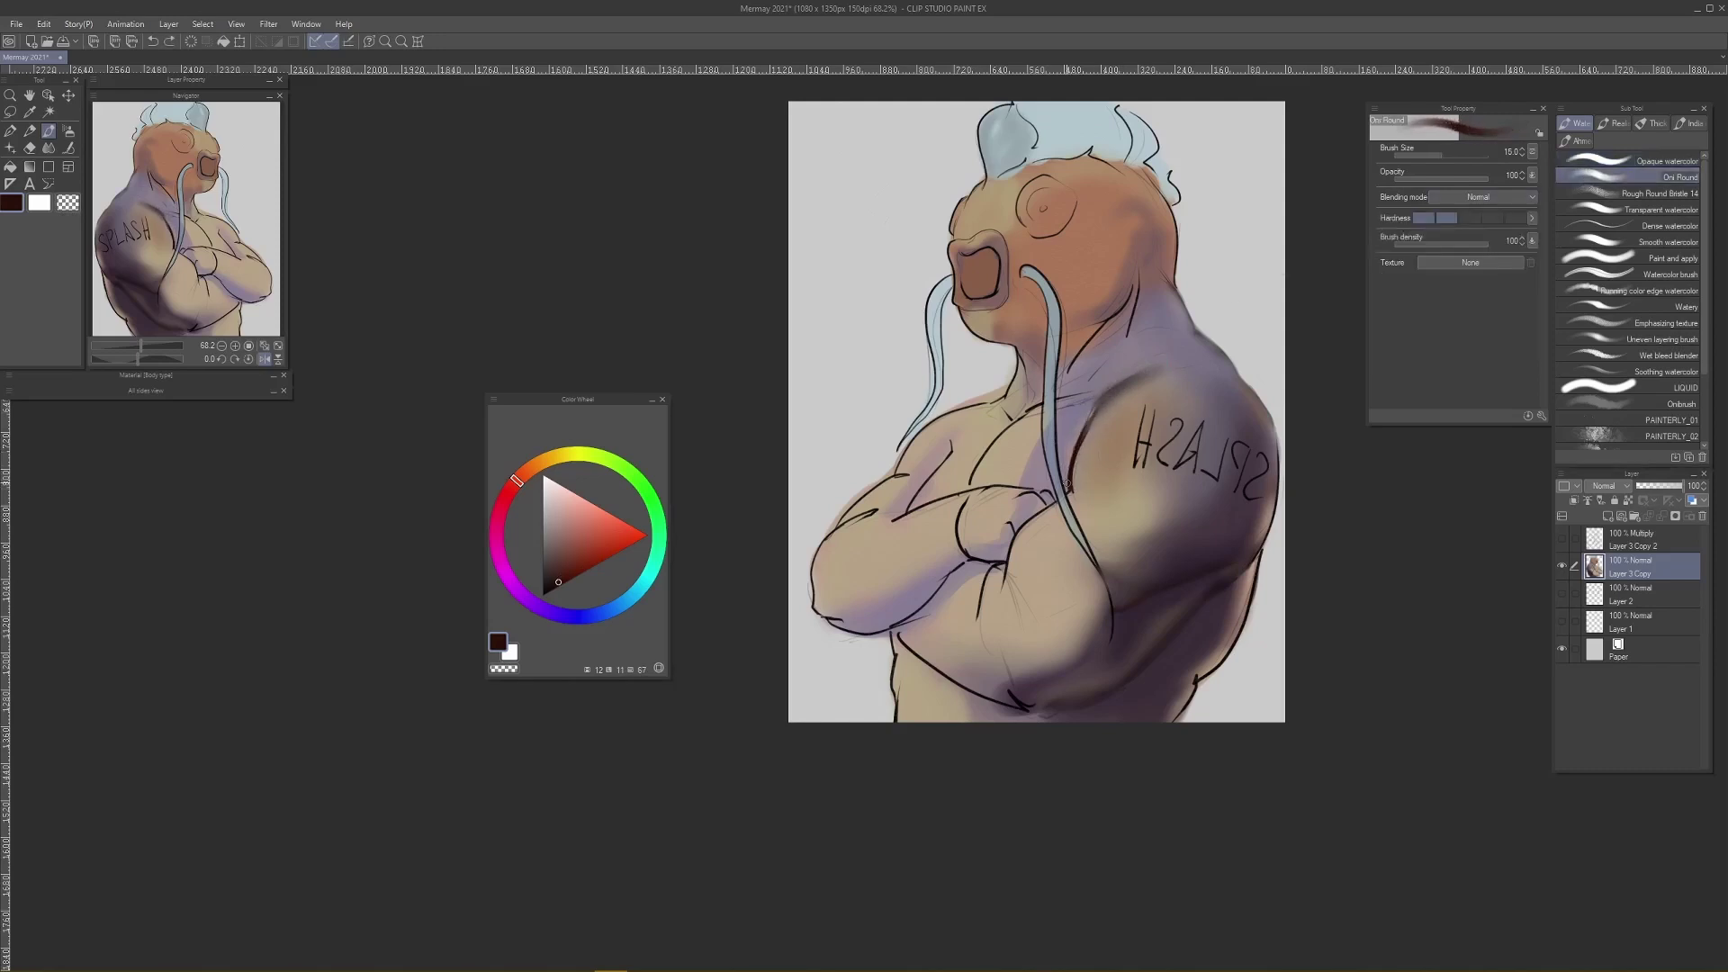
pyautogui.press(']')
pyautogui.press(']')
pyautogui.press(']')
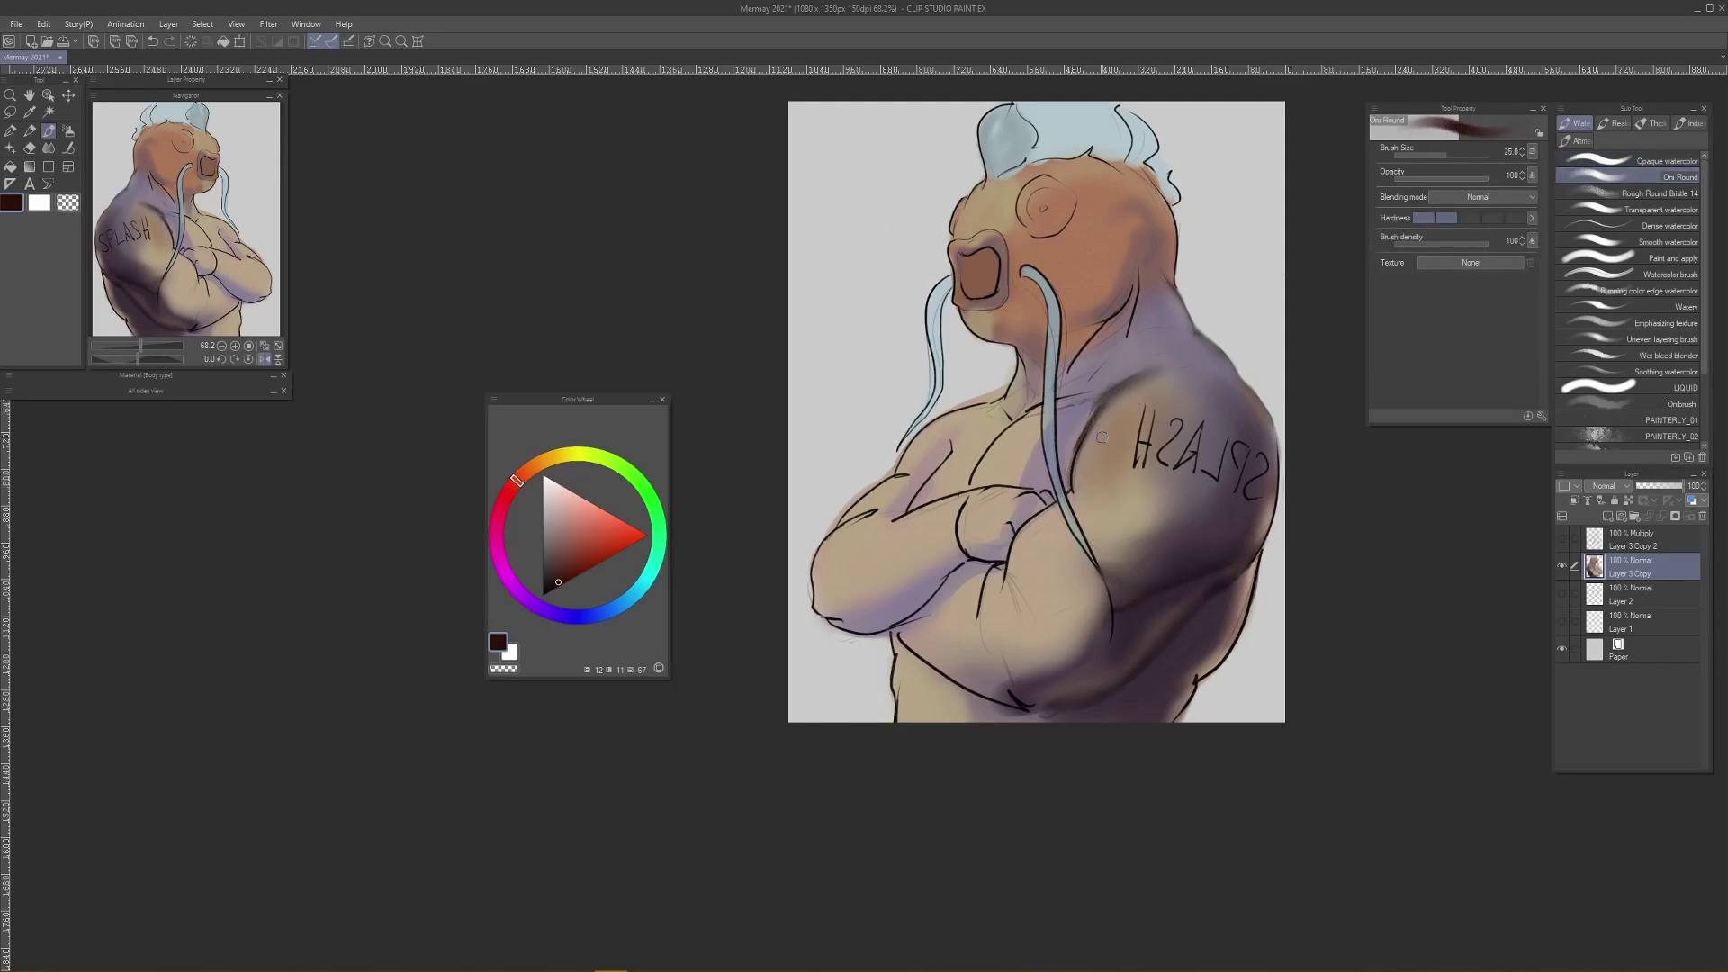
pyautogui.press('j')
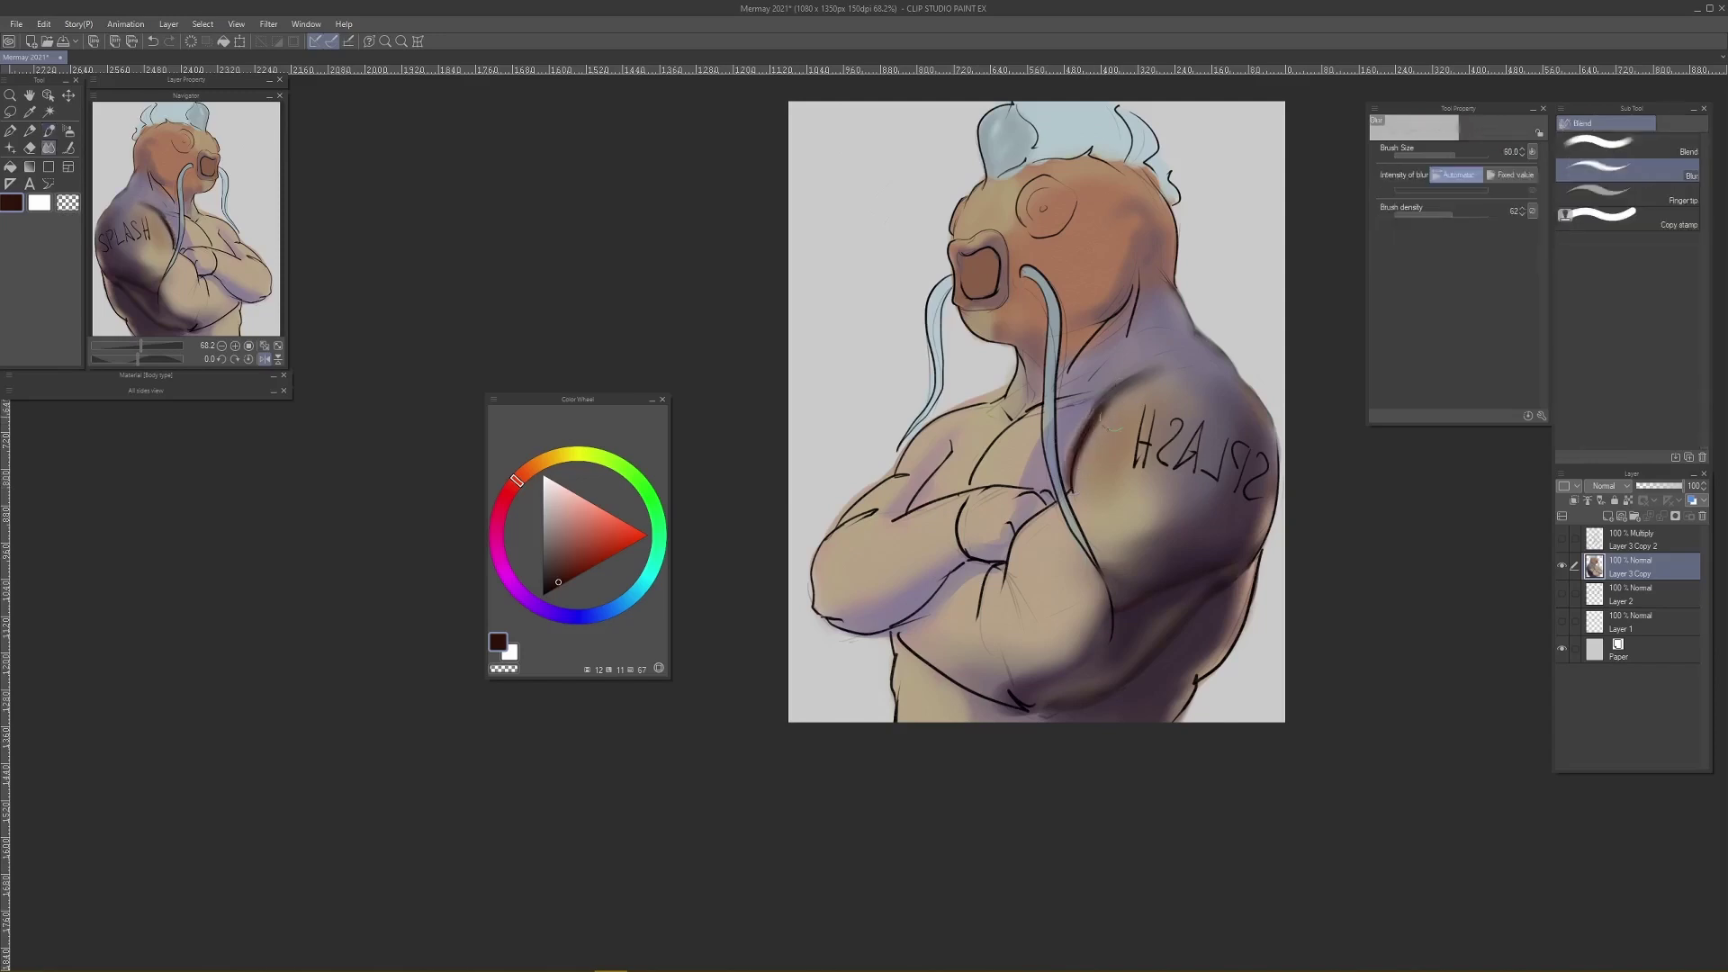
# Step: Clean up the sides of the dark shoulder edge with sampled tan skin tones, using Oni Round at sizes 80 and 40
pyautogui.keyDown('alt'); pyautogui.click(1104, 509); pyautogui.keyUp('alt')
pyautogui.press('b')
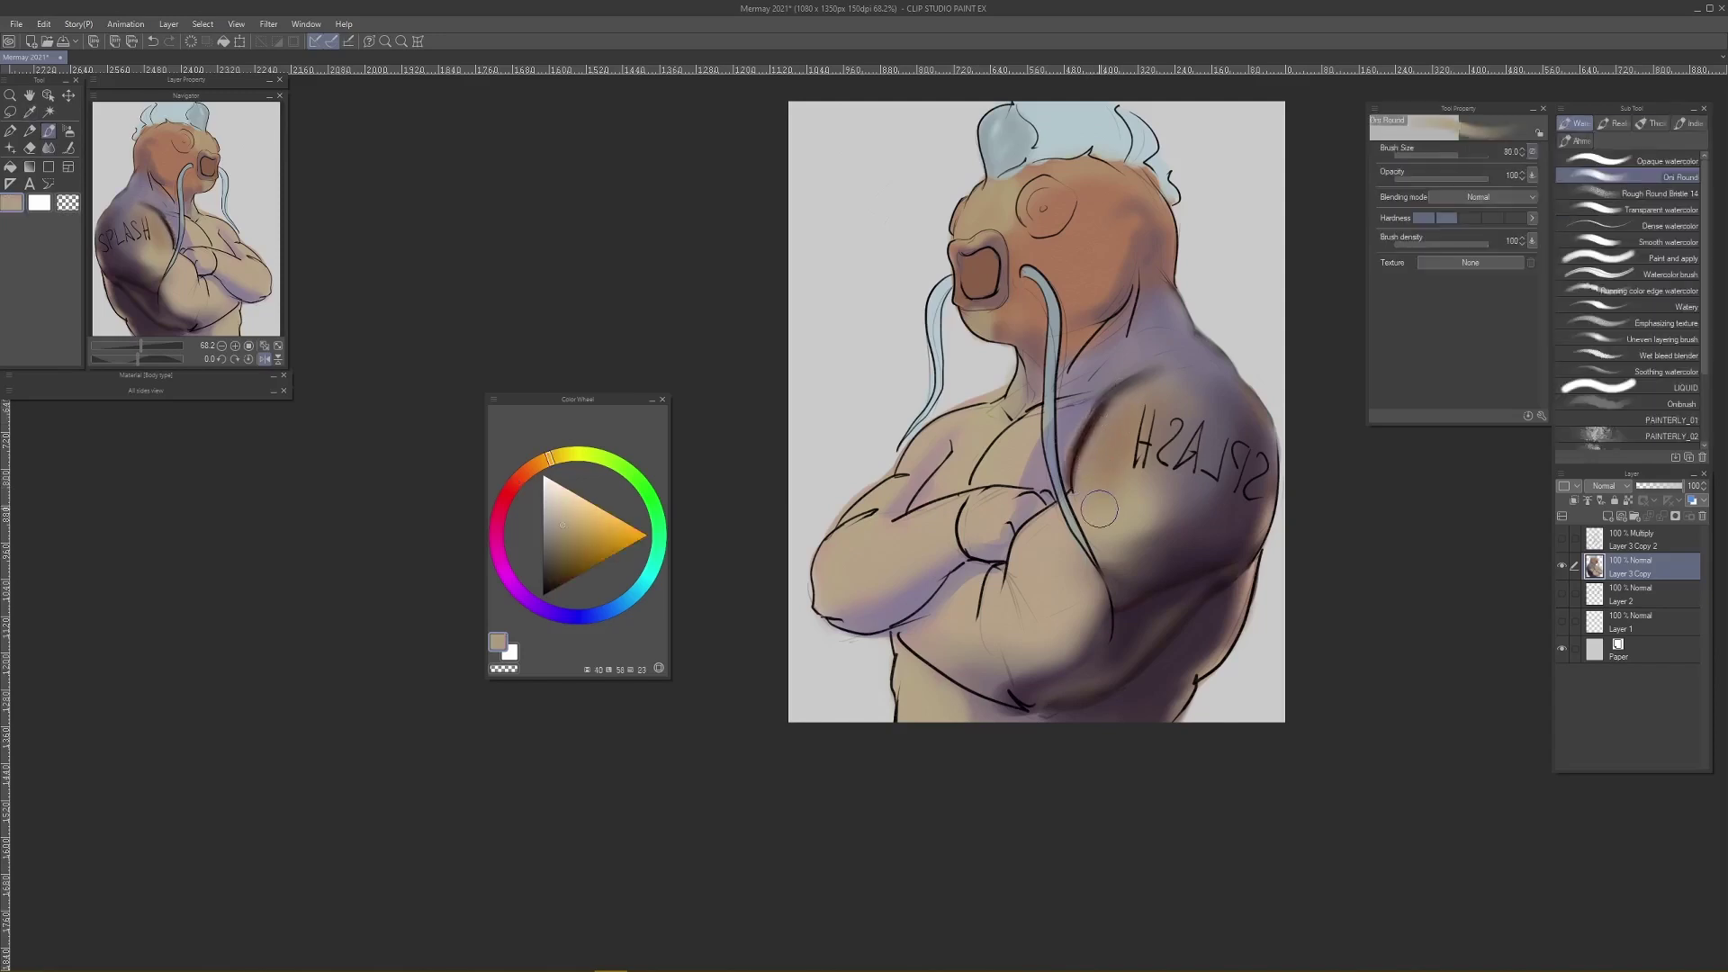
pyautogui.press('[')
pyautogui.press('[')
pyautogui.press('[')
pyautogui.press('[')
pyautogui.press('[')
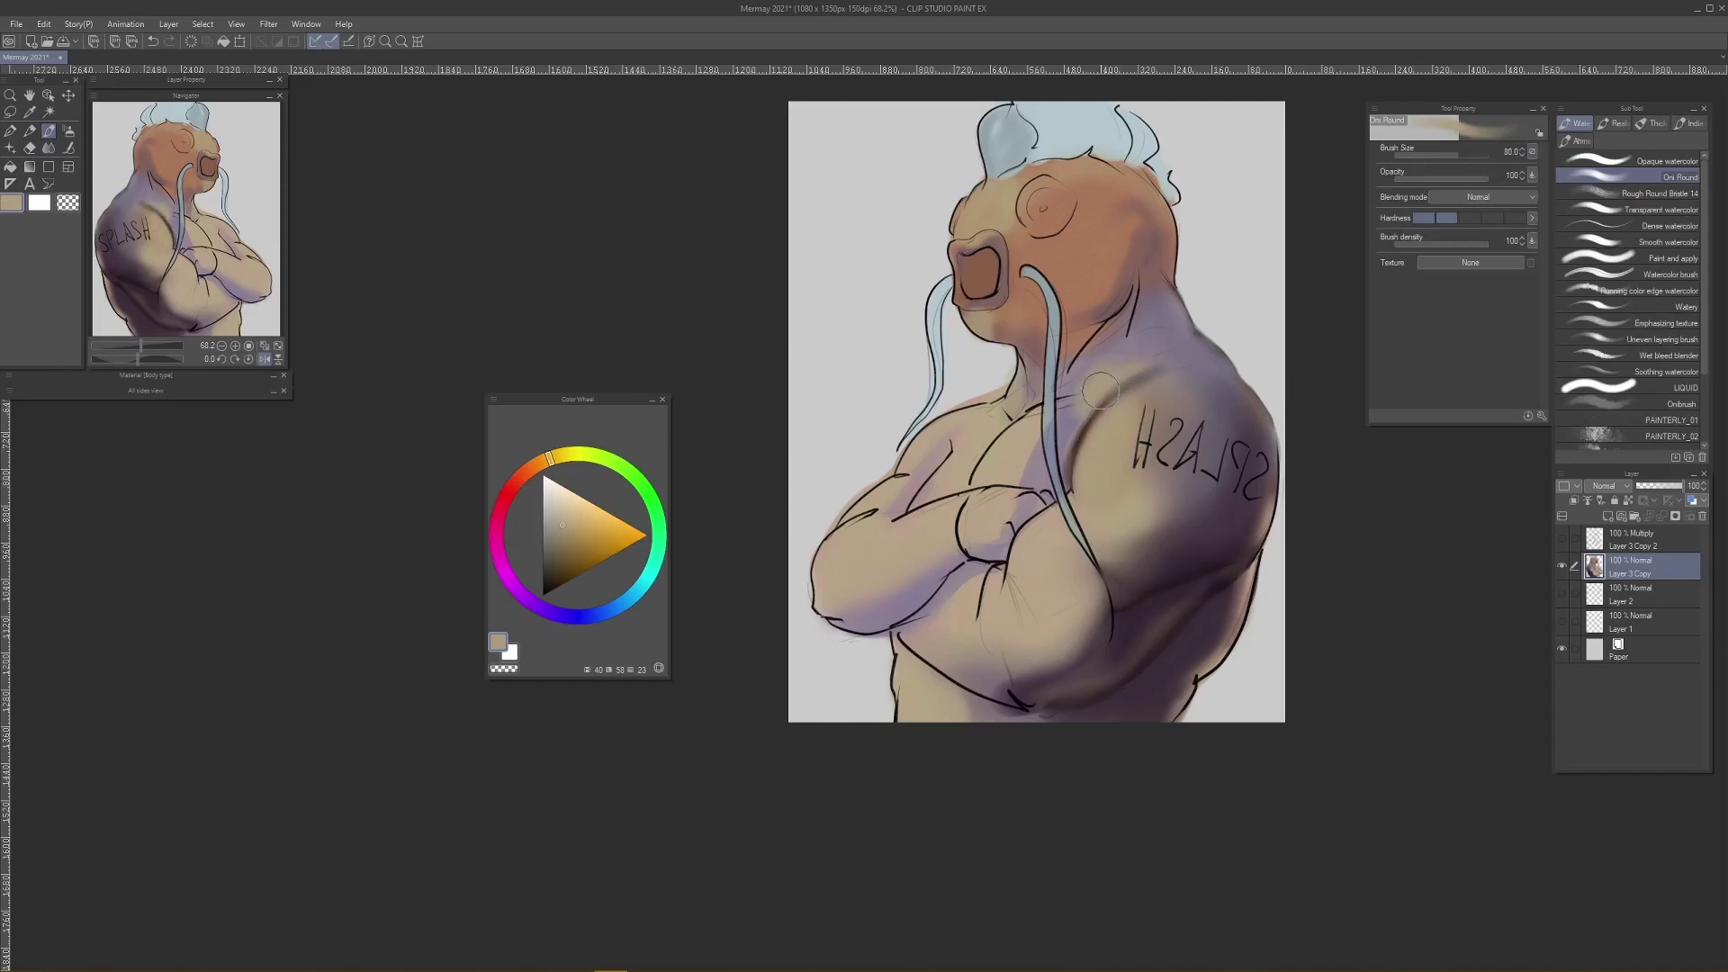
pyautogui.keyDown('alt'); pyautogui.click(1113, 365); pyautogui.keyUp('alt')
pyautogui.press(']')
pyautogui.press(']')
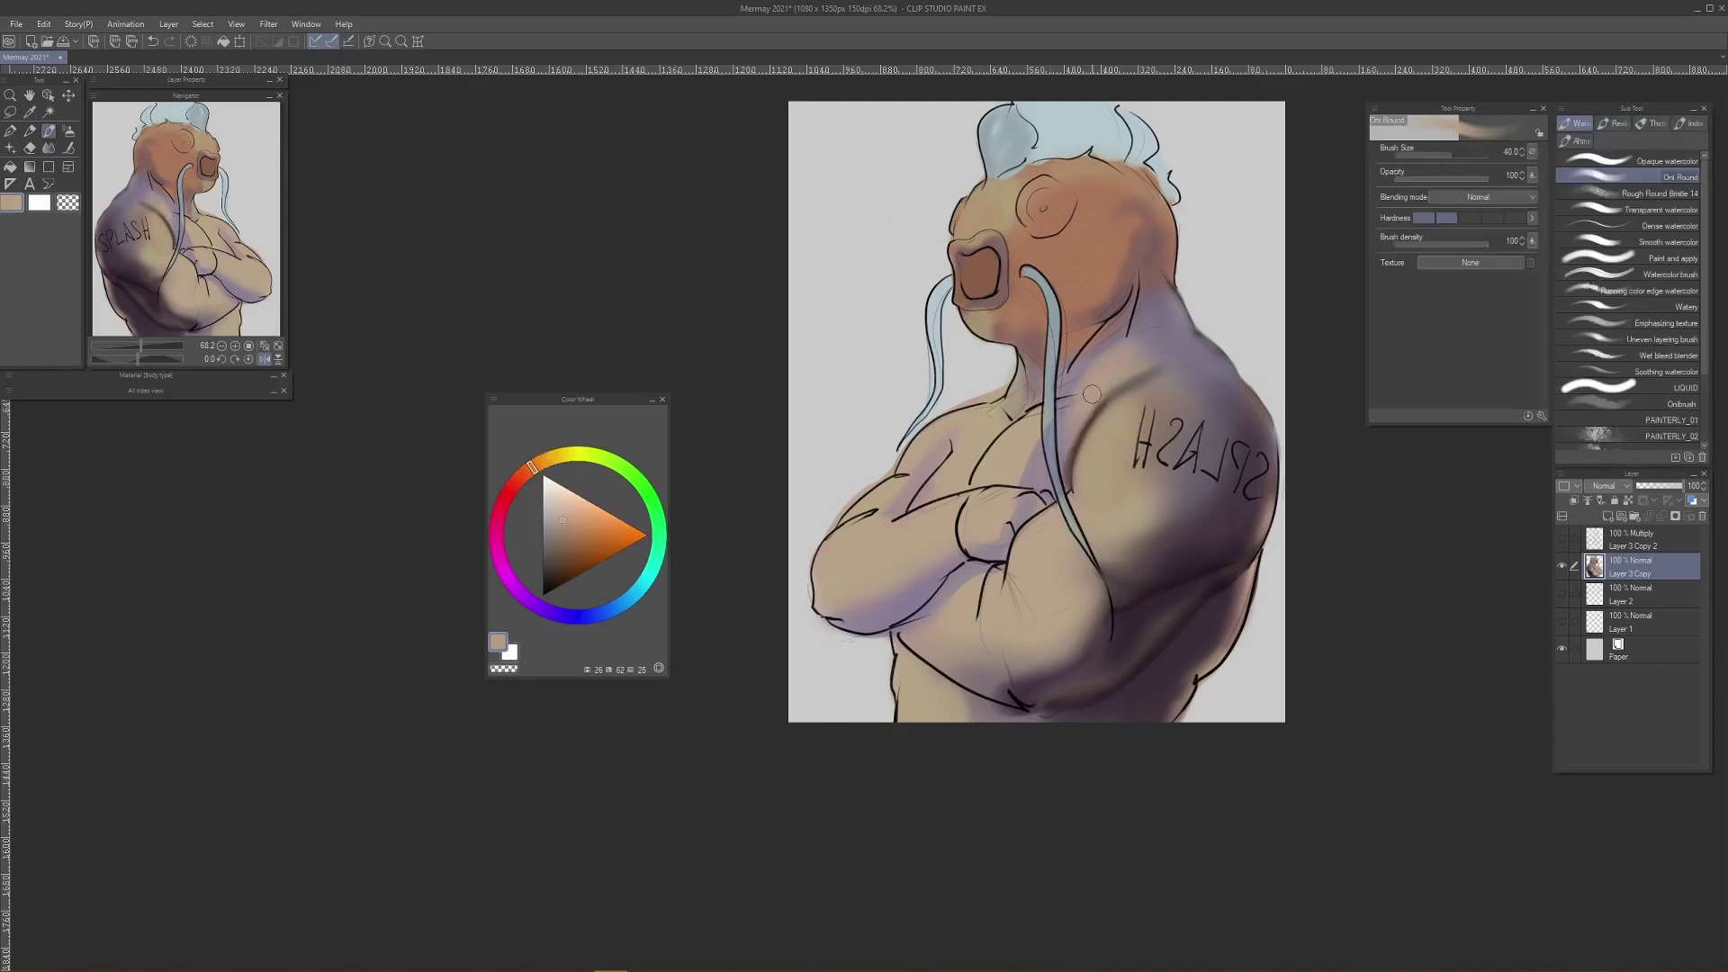
pyautogui.keyDown('alt'); pyautogui.click(1148, 378); pyautogui.keyUp('alt')
# Step: Lasso the inner strip of the shoulder muscle between the dark edge and the lettering, and choose a muted orange
pyautogui.press('m')
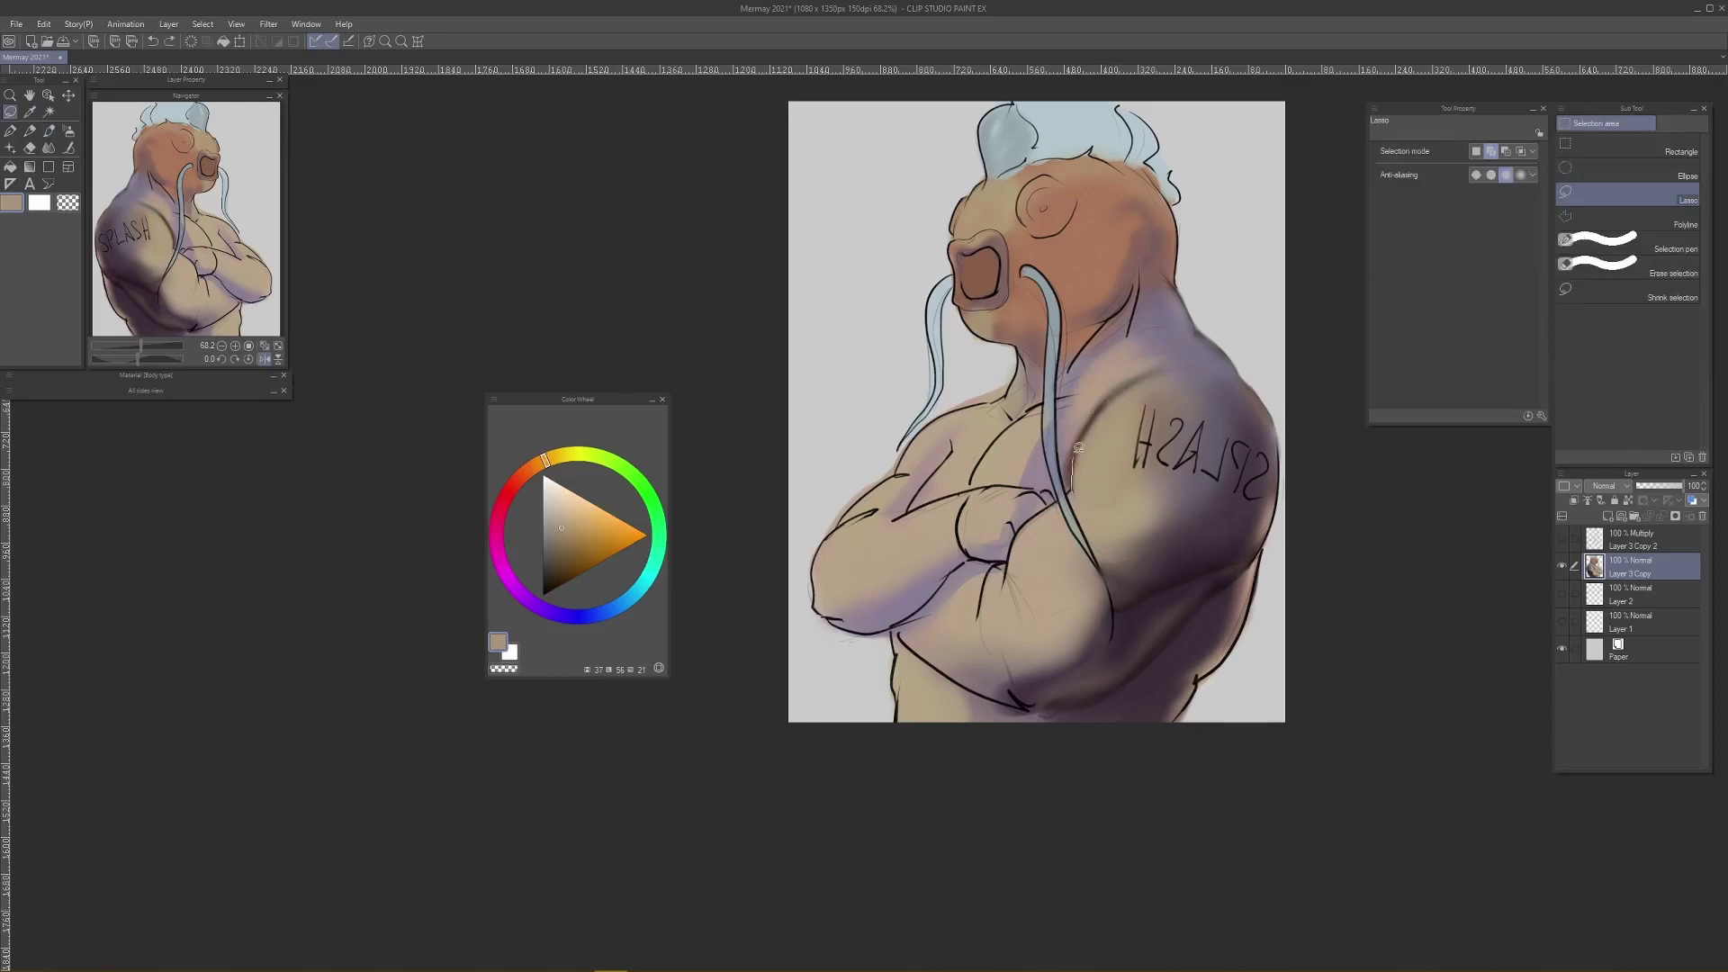
pyautogui.moveTo(1077, 449)
pyautogui.mouseDown()
pyautogui.moveTo(1120, 532)
pyautogui.moveTo(1075, 500)
pyautogui.mouseUp()
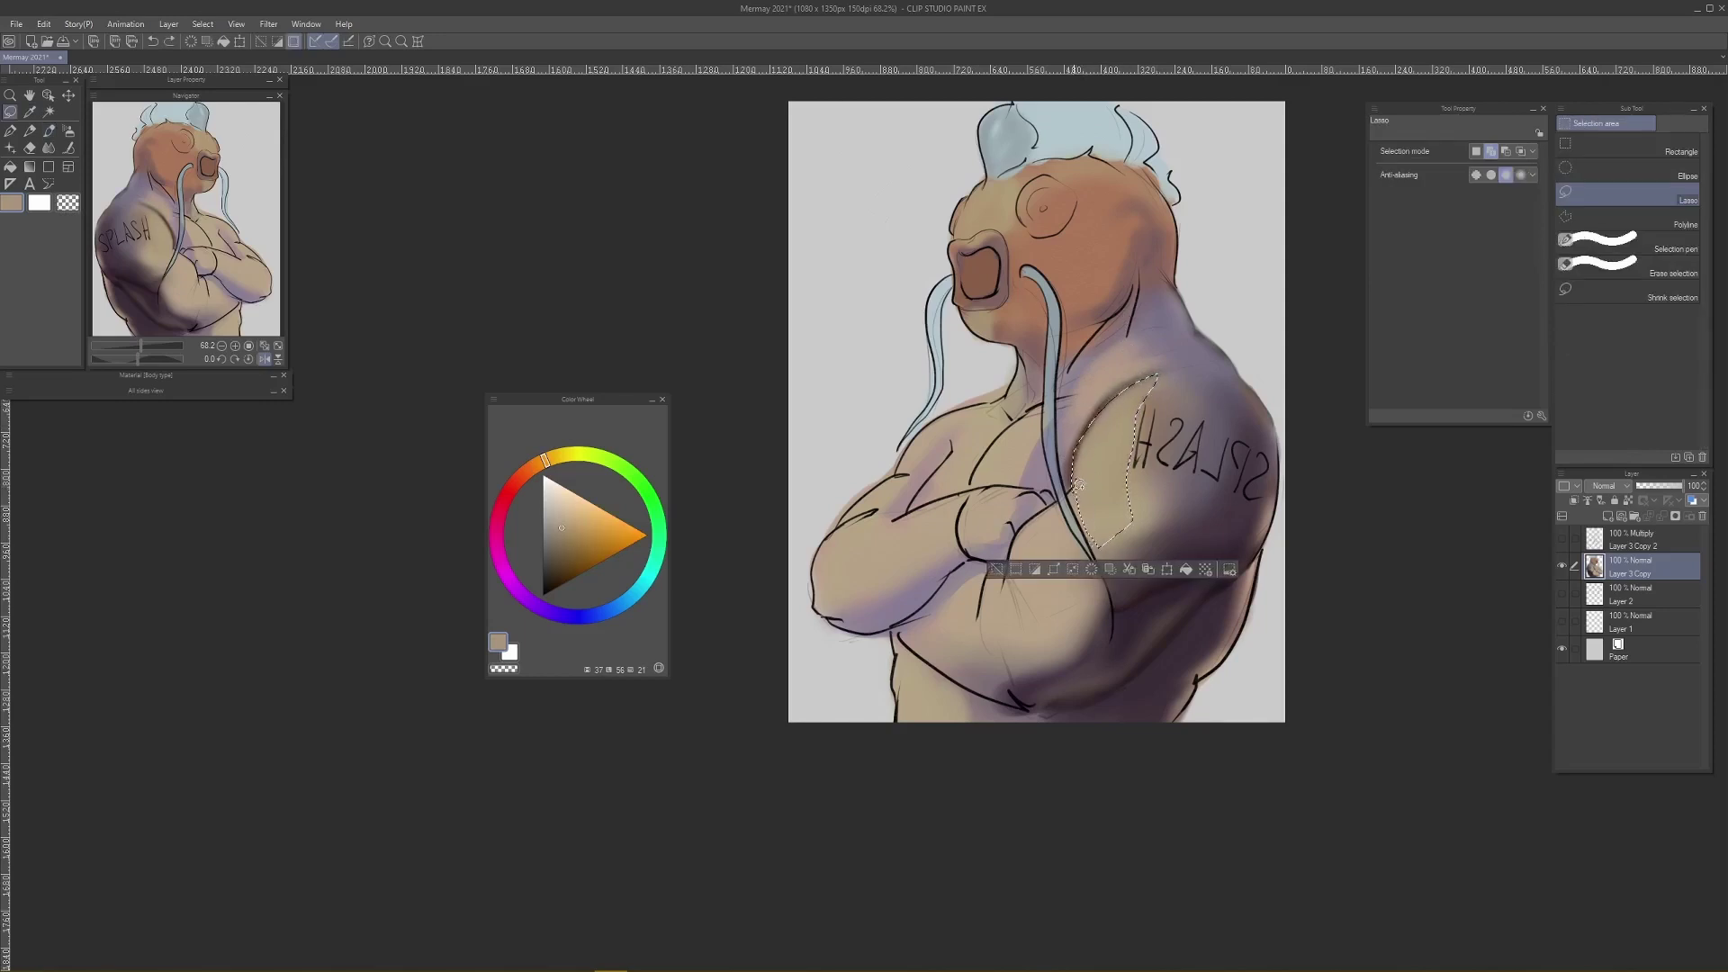
pyautogui.press('b')
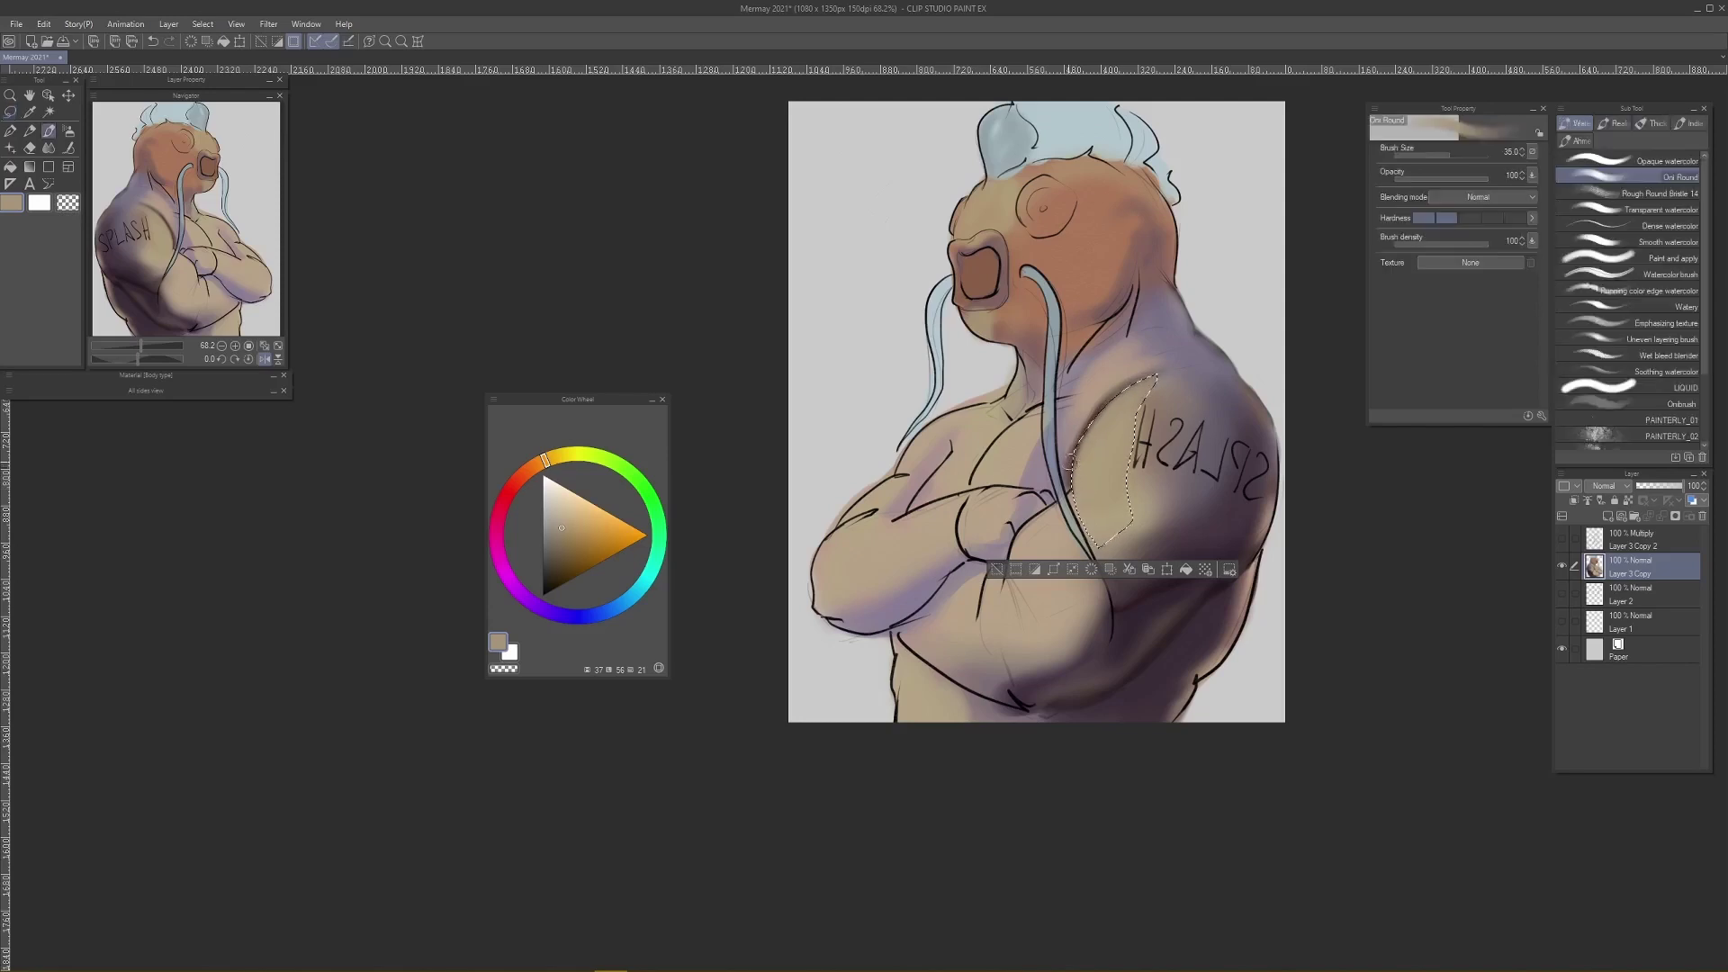
pyautogui.click(535, 467)
pyautogui.click(583, 531)
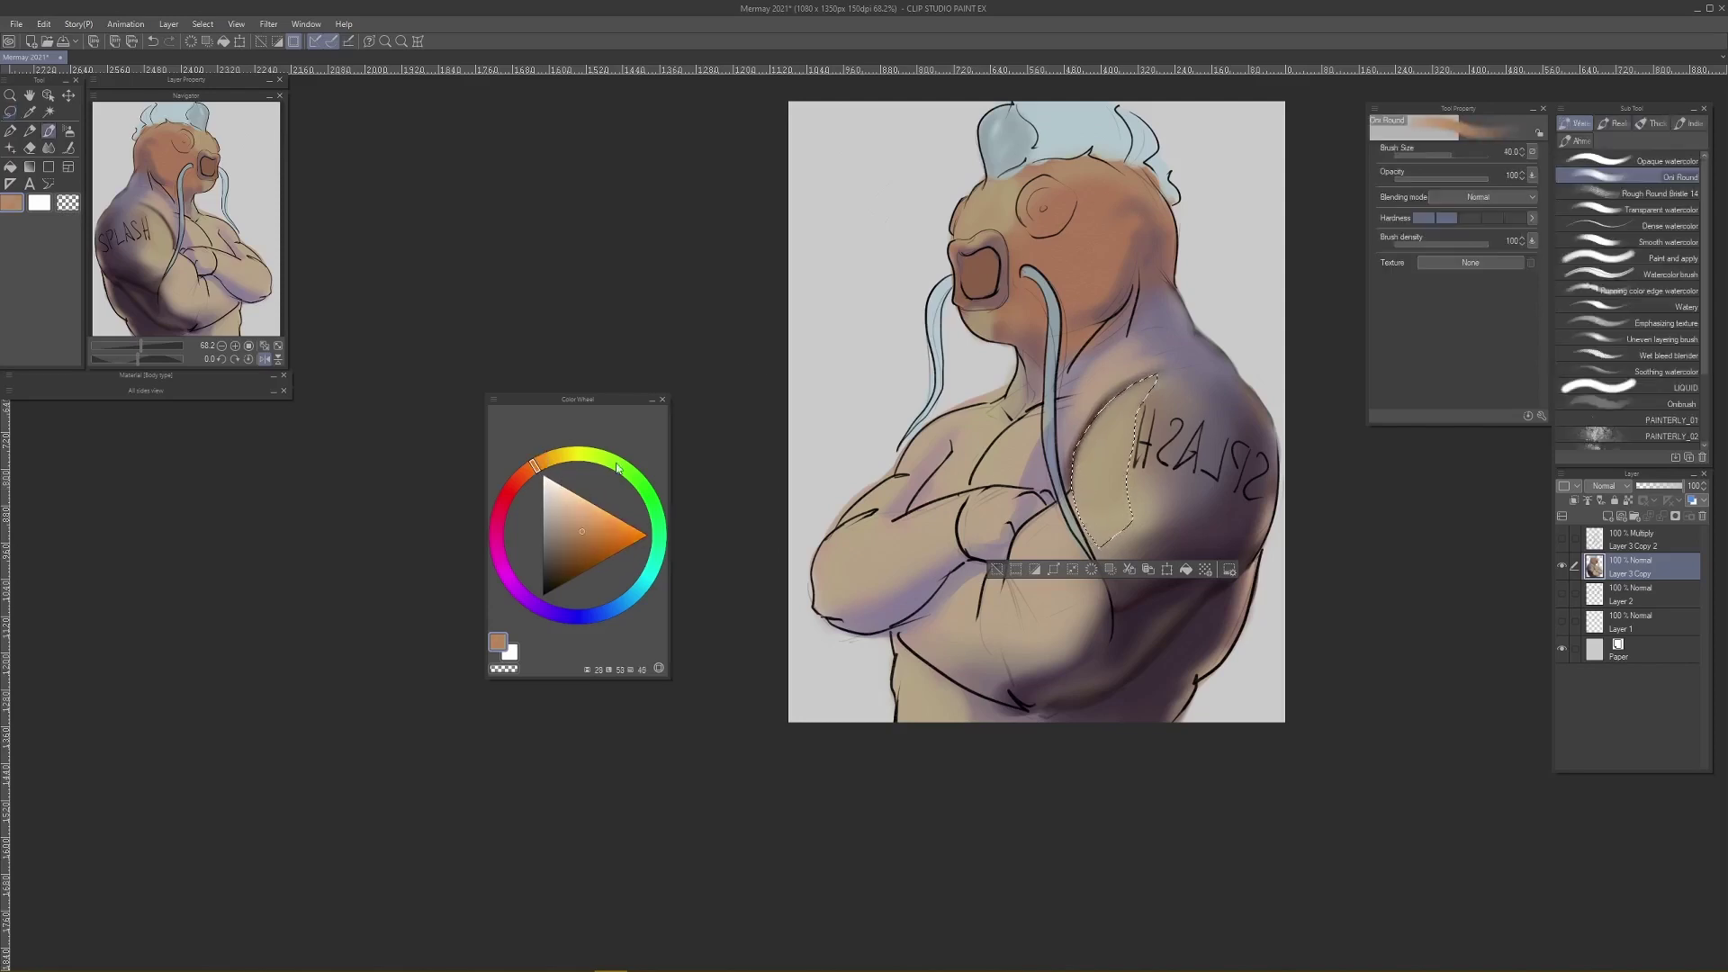
# Step: Tint the selected shoulder strip orange with the Oni Round brush enlarged to size 500, and clear the selection
pyautogui.press(']')
pyautogui.press(']')
pyautogui.press(']')
pyautogui.press(']')
pyautogui.press(']')
pyautogui.press(']')
pyautogui.press(']')
pyautogui.moveTo(1151, 351); pyautogui.dragTo(1051, 426)
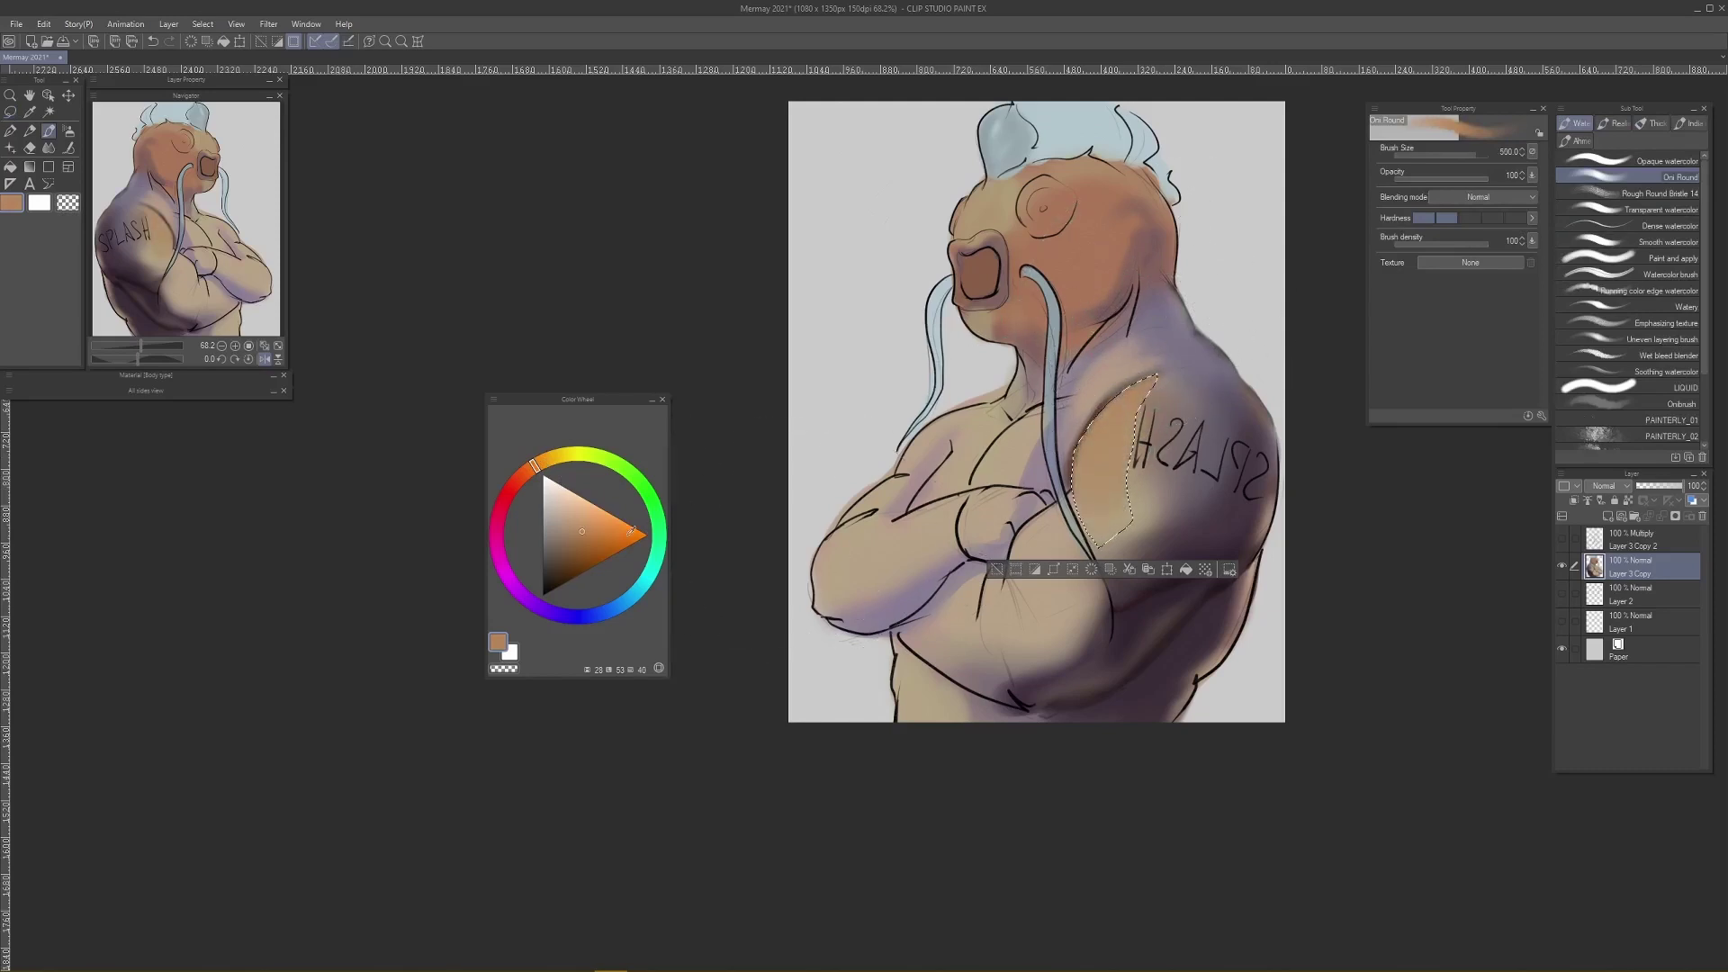
pyautogui.hotkey('ctrl', 'd')
# Step: Blend the orange patch's edge into the surrounding shoulder with the blur brush, raising its size to 100
pyautogui.press('j')
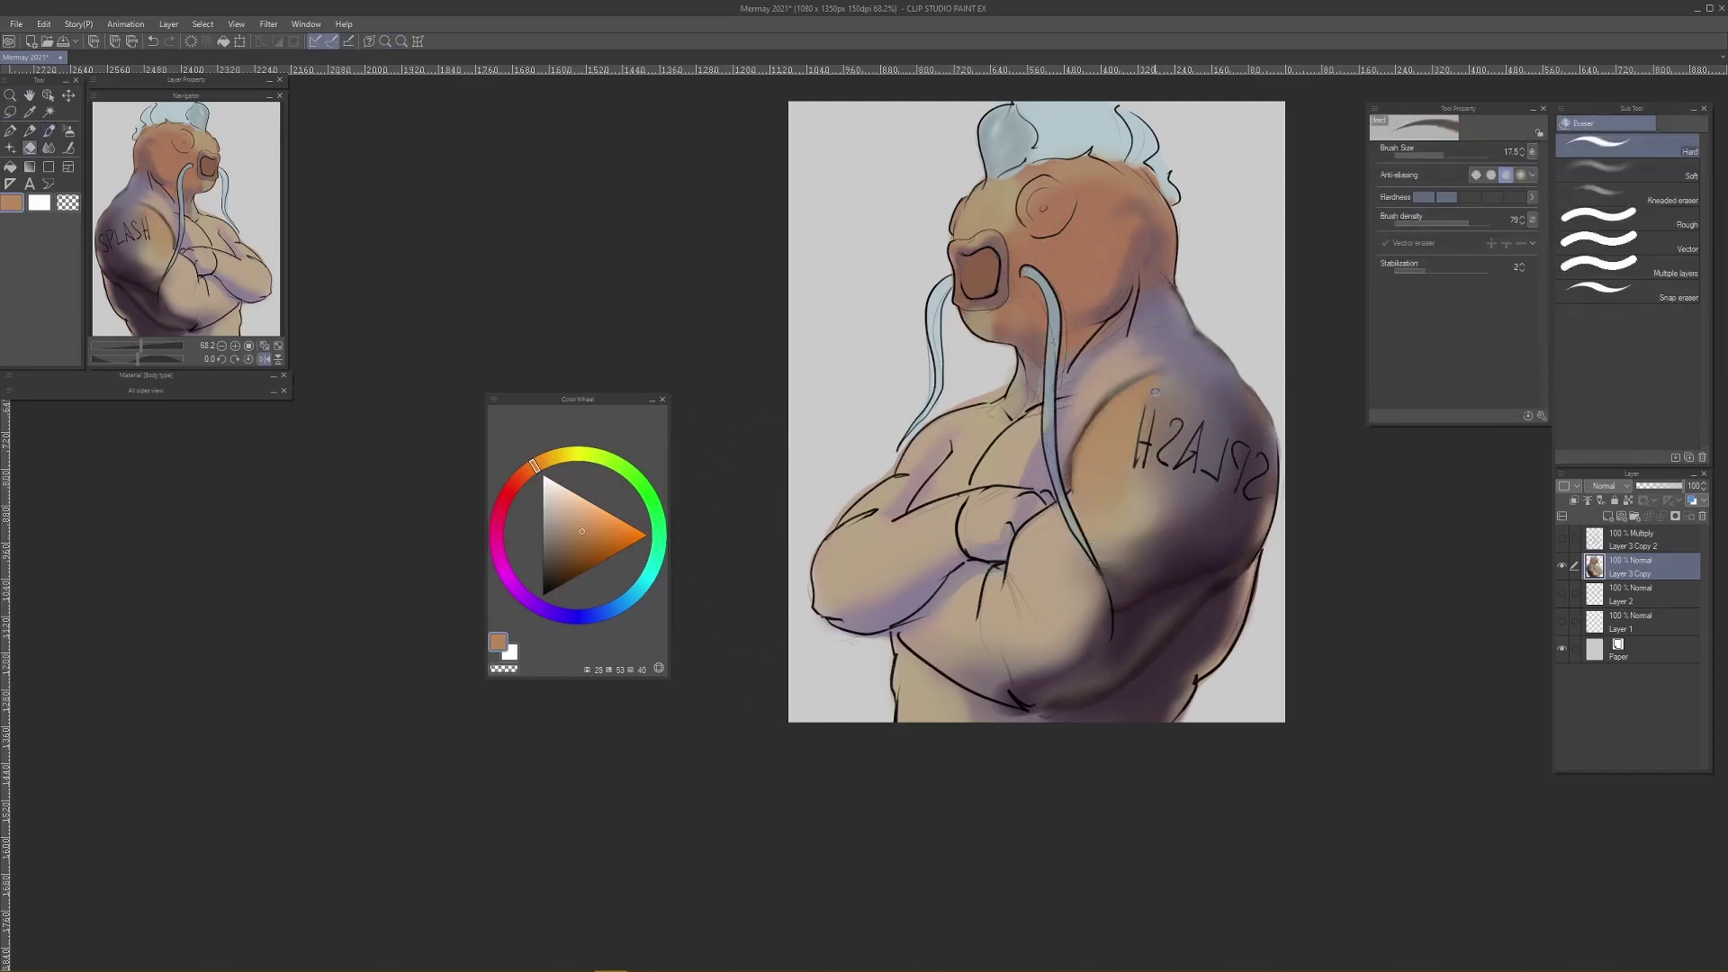
pyautogui.click(1631, 171)
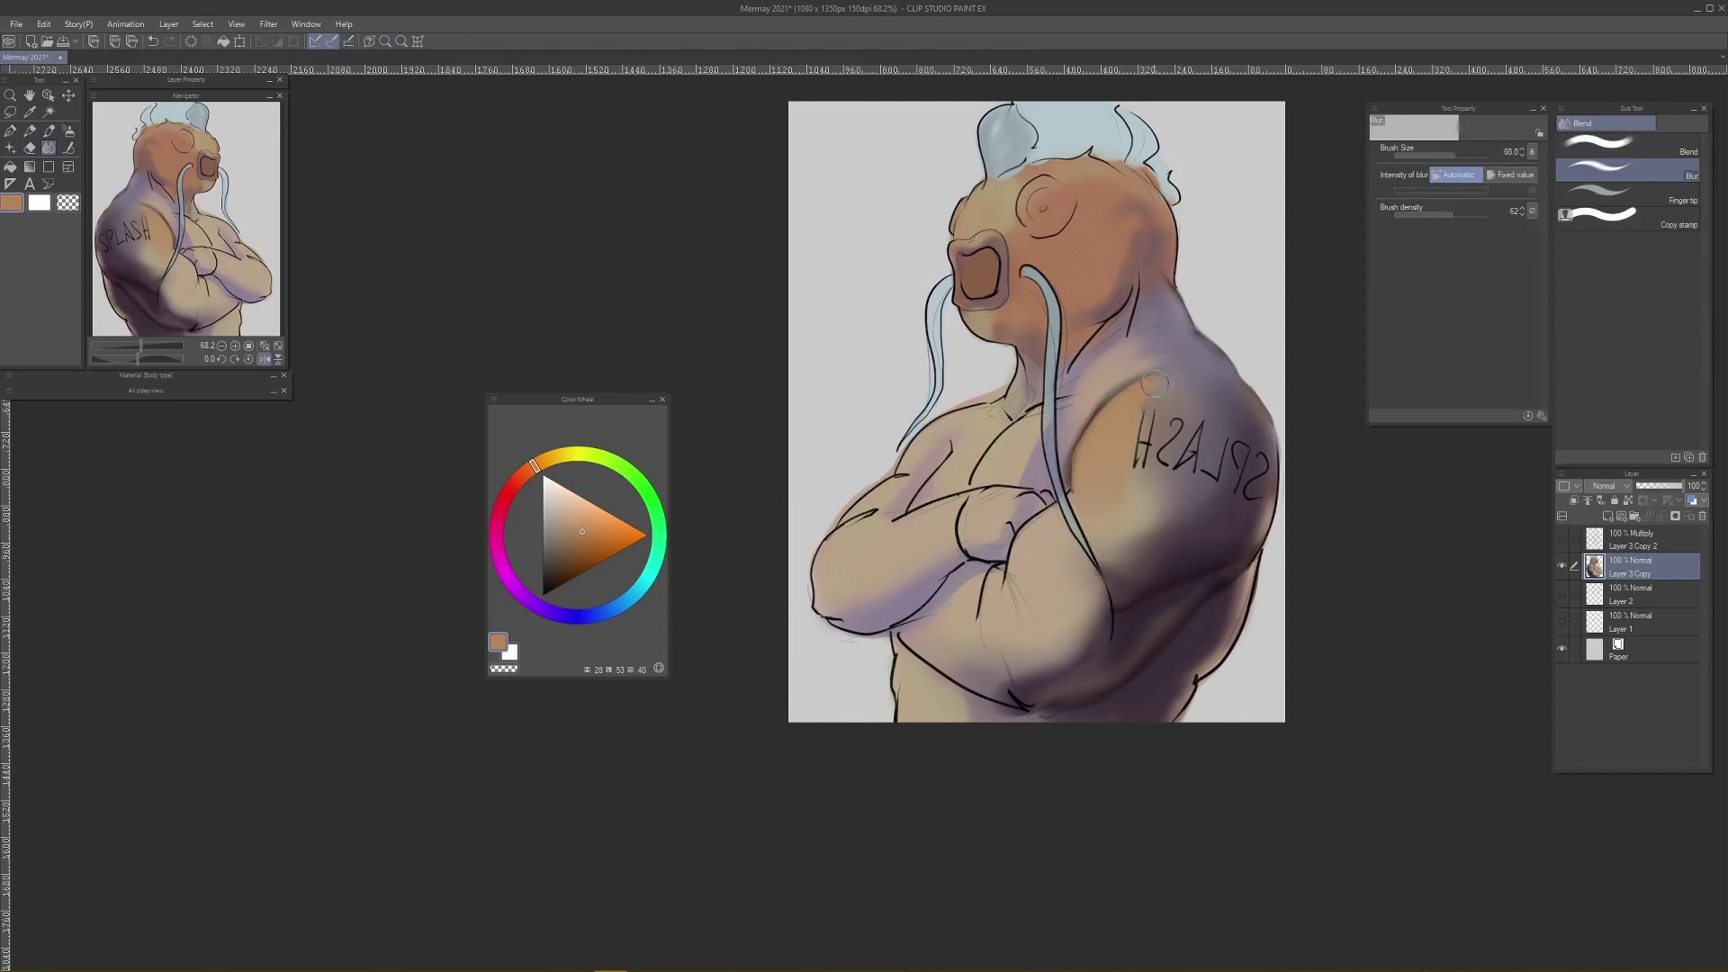
pyautogui.press(']')
pyautogui.press(']')
# Step: Flip the canvas view back to normal and check the whole figure at a reduced size
pyautogui.scroll(-8, 1089, 511)
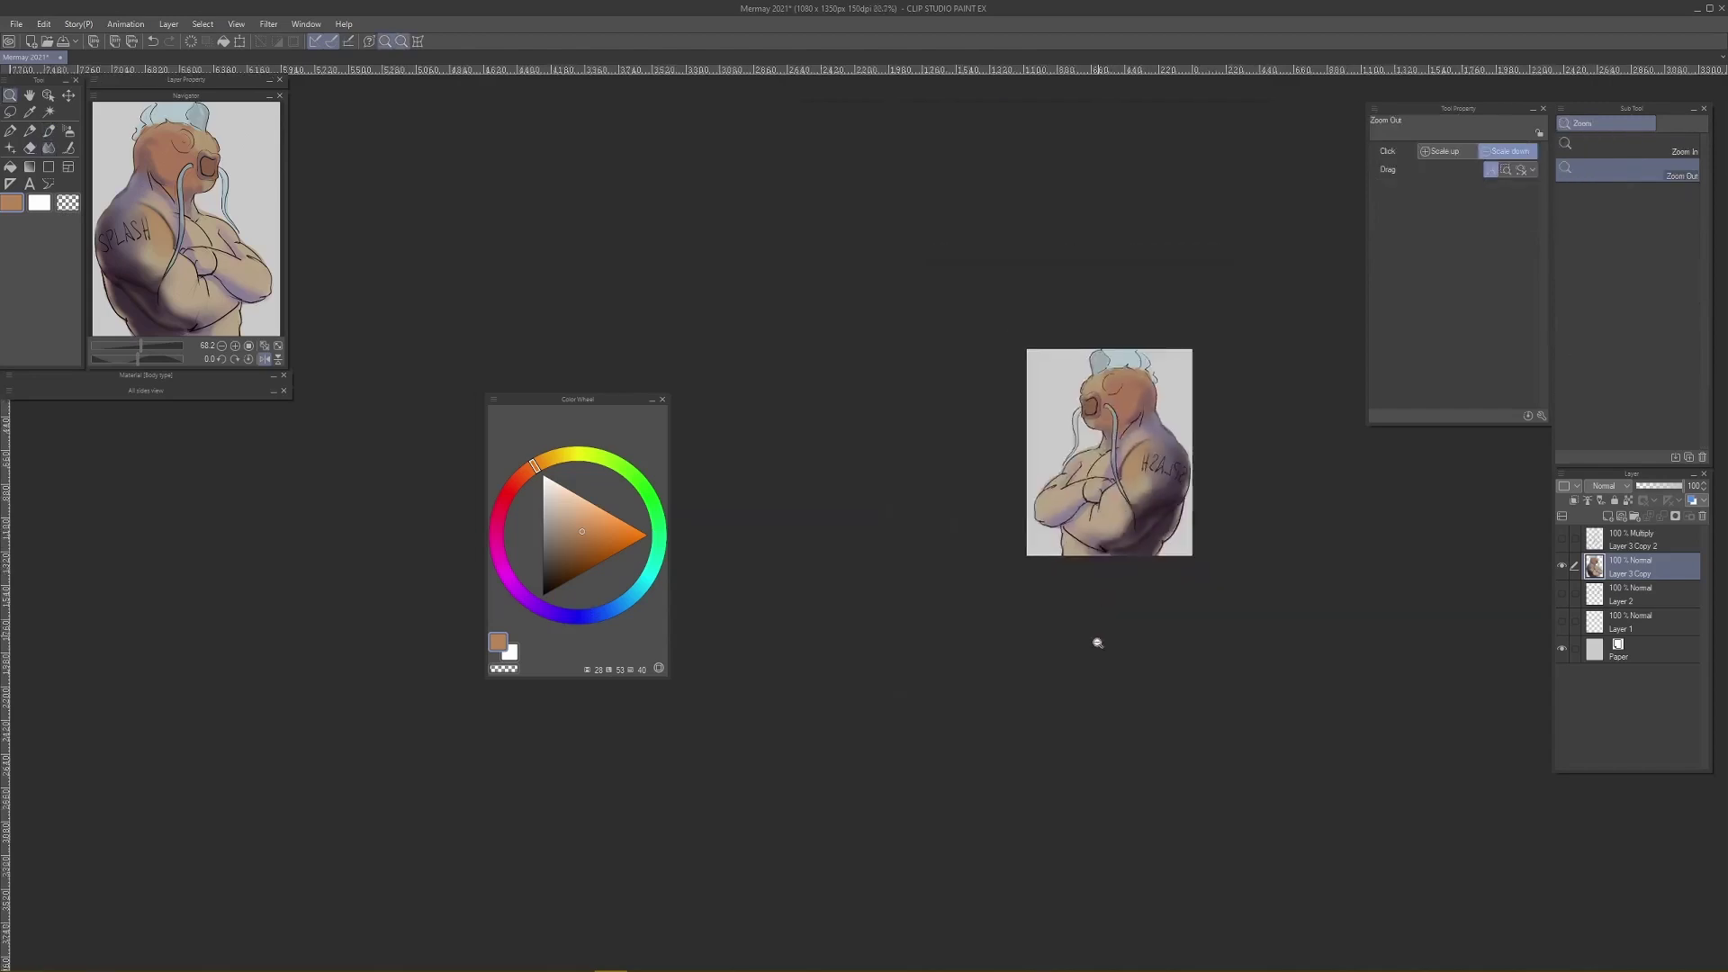
pyautogui.moveTo(888, 520); pyautogui.dragTo(1141, 532)
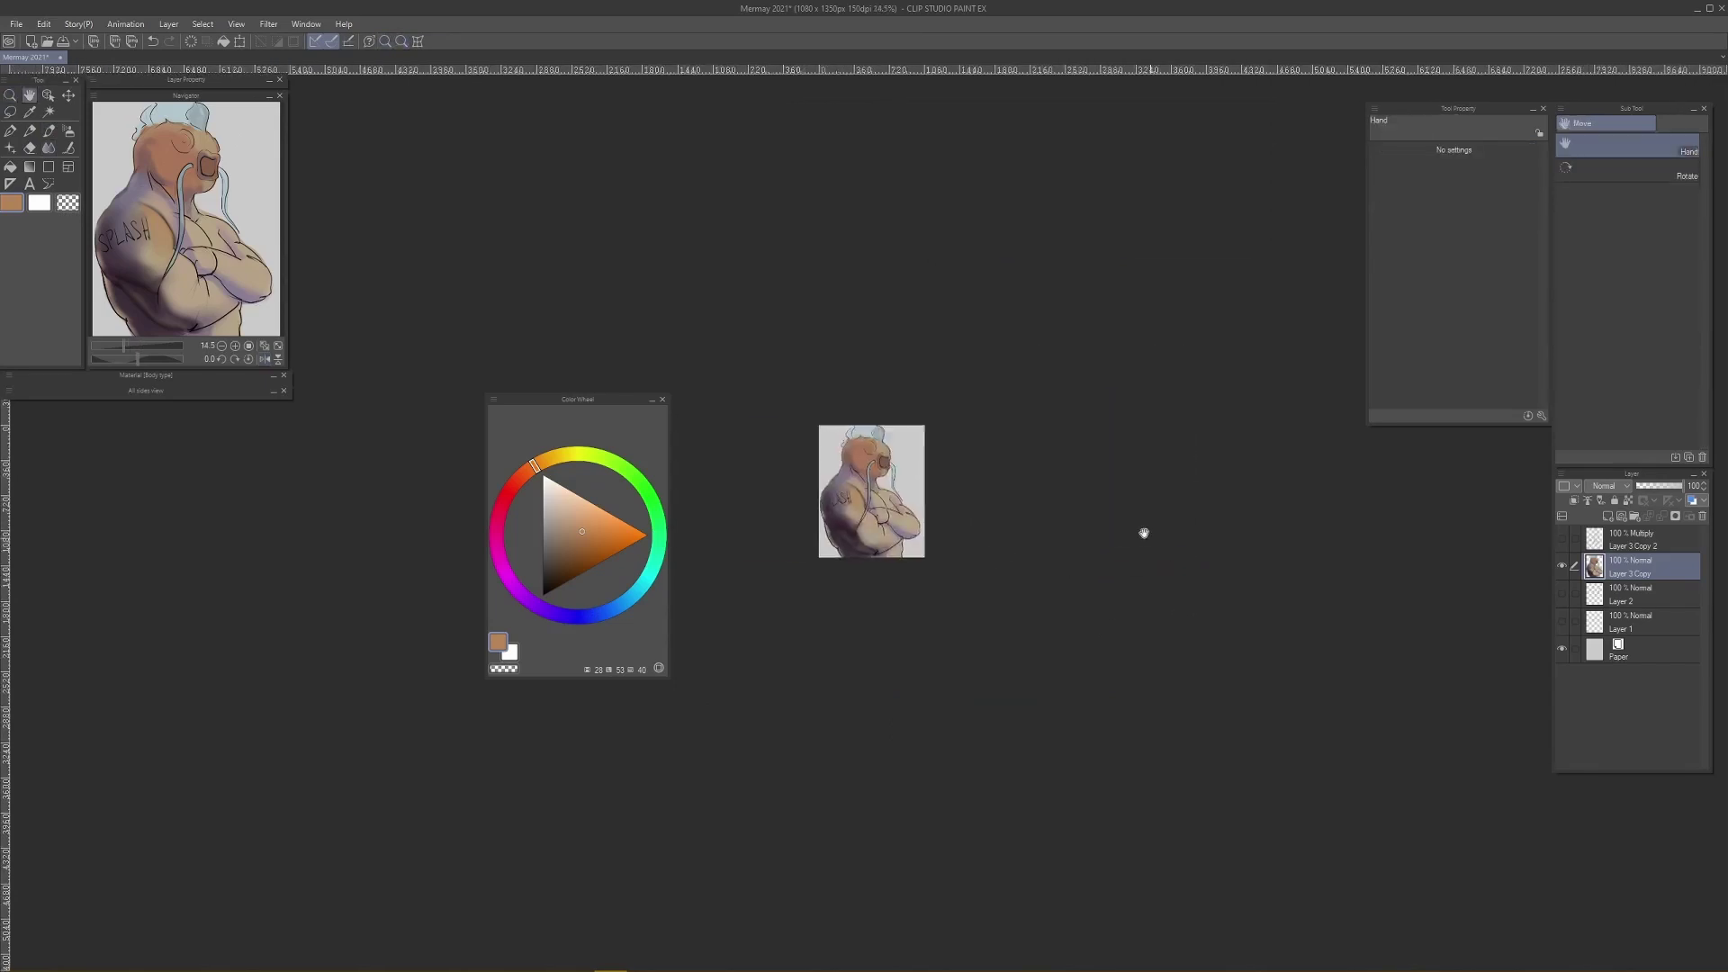
pyautogui.moveTo(1003, 533); pyautogui.dragTo(1148, 546)
pyautogui.moveTo(1070, 485); pyautogui.dragTo(1084, 455)
pyautogui.scroll(1, 1067, 478)
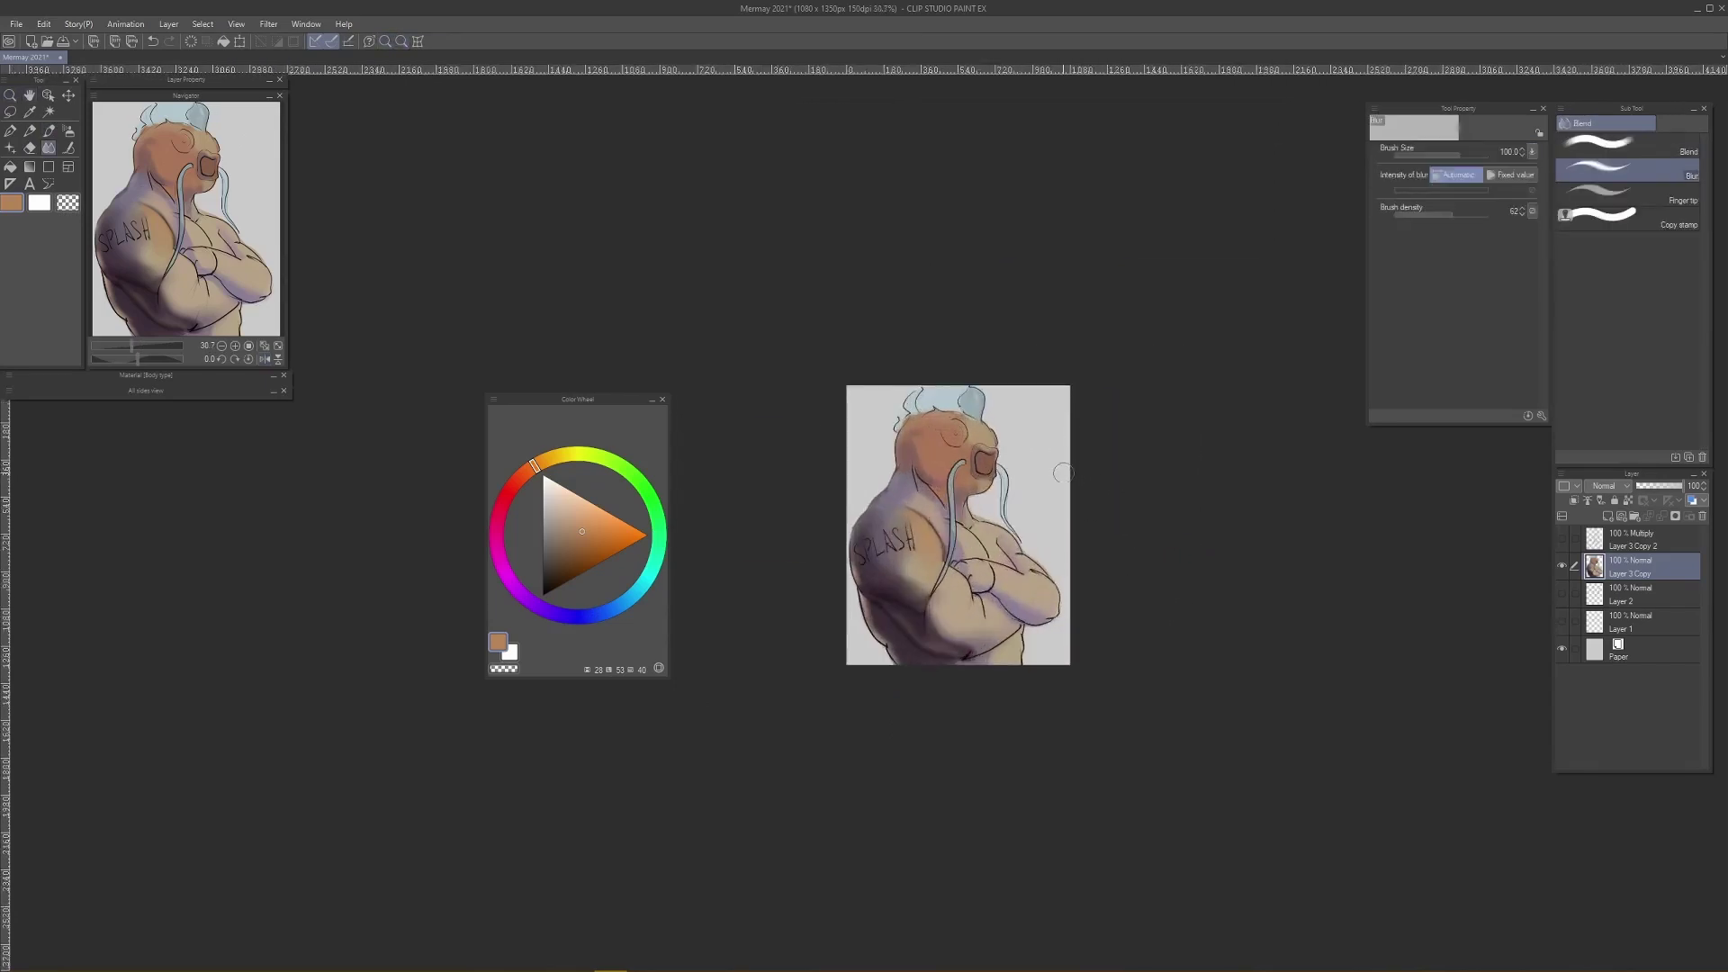
pyautogui.scroll(4, 1045, 466)
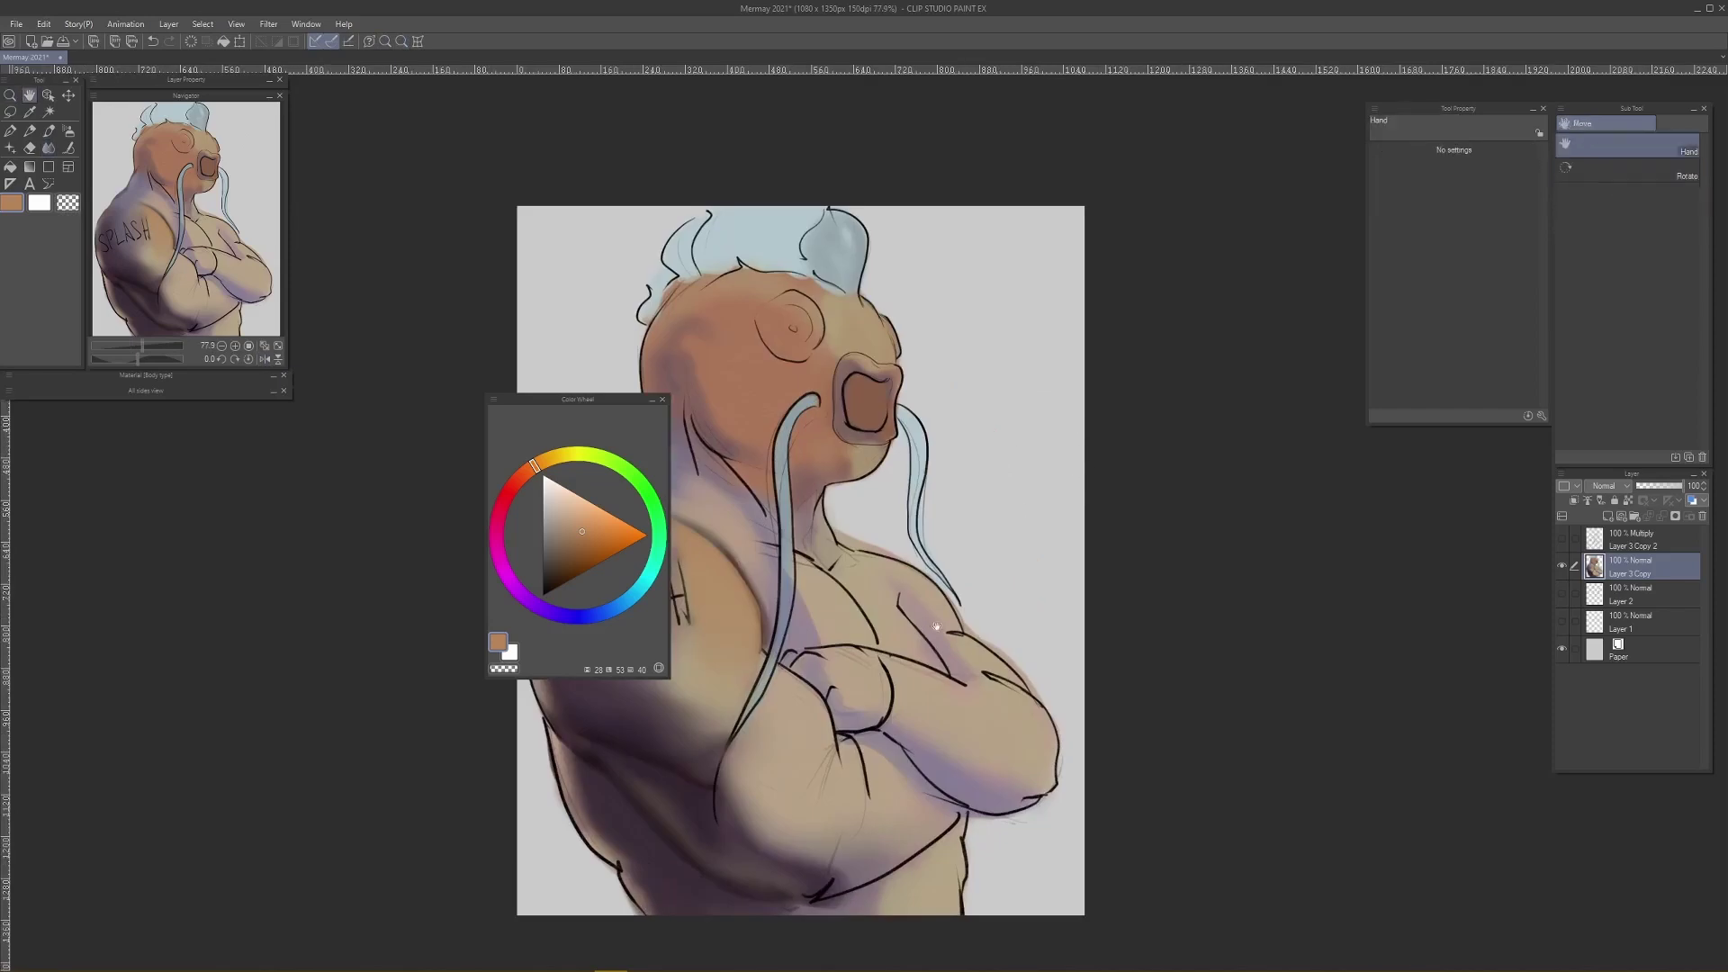
# Step: Lasso the dark back area below the shoulder, following the outer outline down to the canvas edge
pyautogui.press('l')
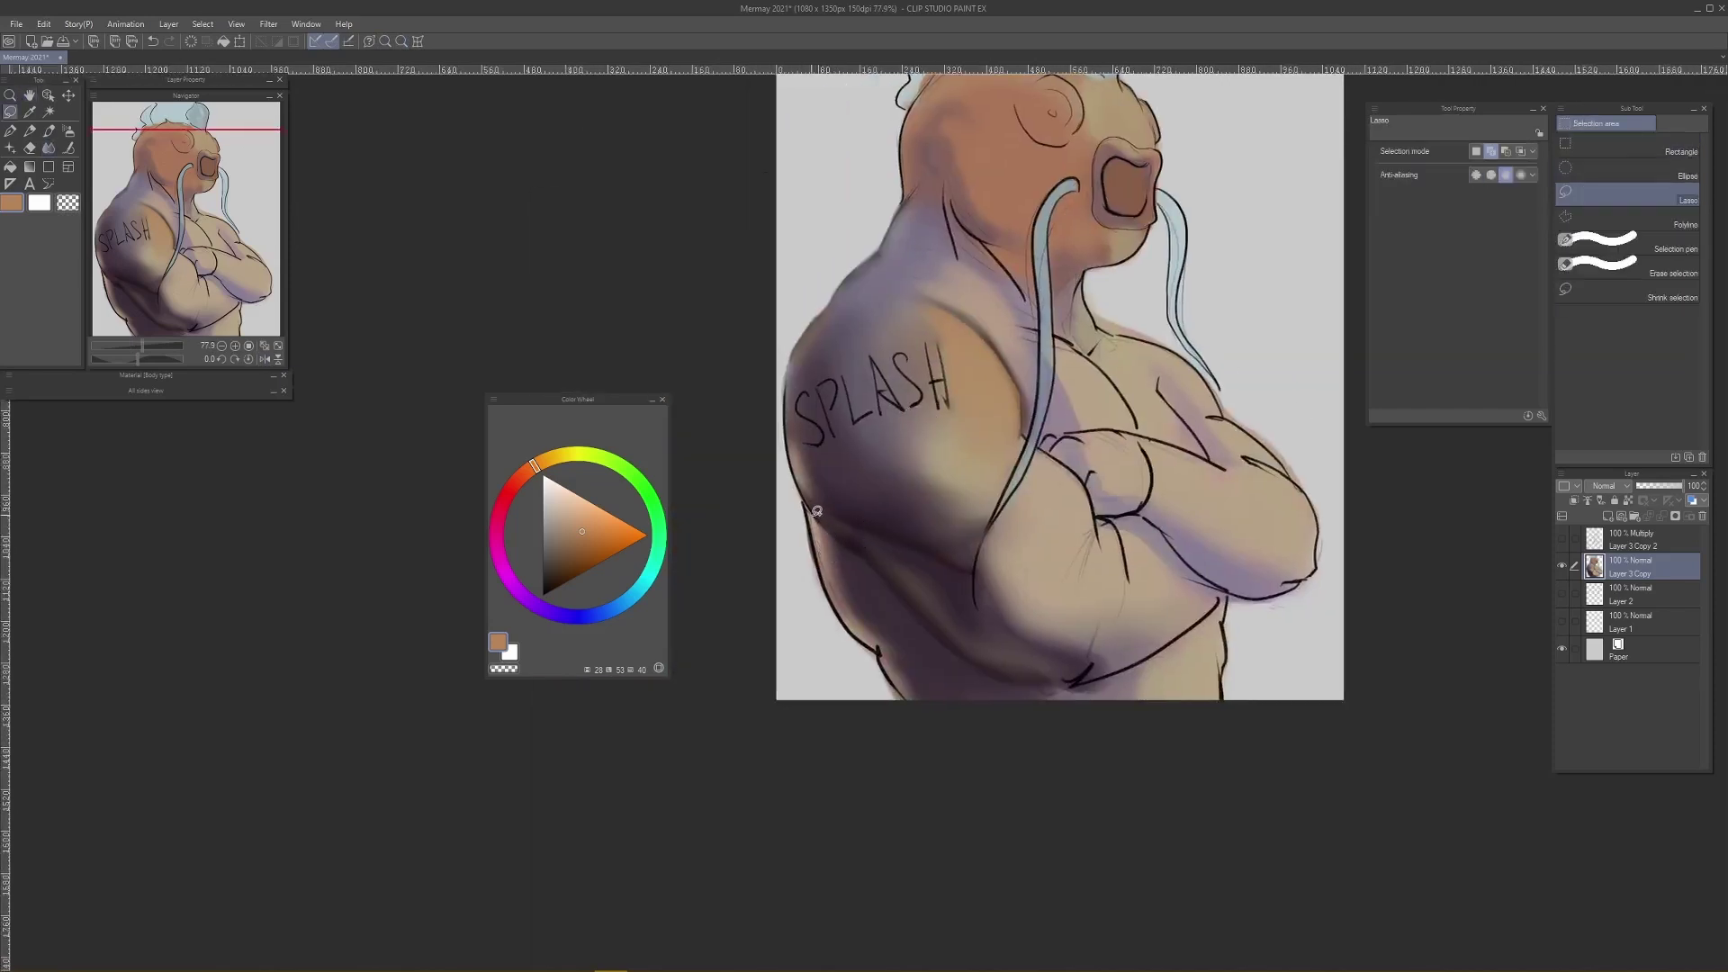
pyautogui.moveTo(816, 510)
pyautogui.mouseDown()
pyautogui.moveTo(951, 641)
pyautogui.moveTo(1047, 690)
pyautogui.moveTo(1026, 700)
pyautogui.moveTo(919, 666)
pyautogui.moveTo(855, 608)
pyautogui.mouseUp()
pyautogui.moveTo(822, 507); pyautogui.dragTo(801, 466)
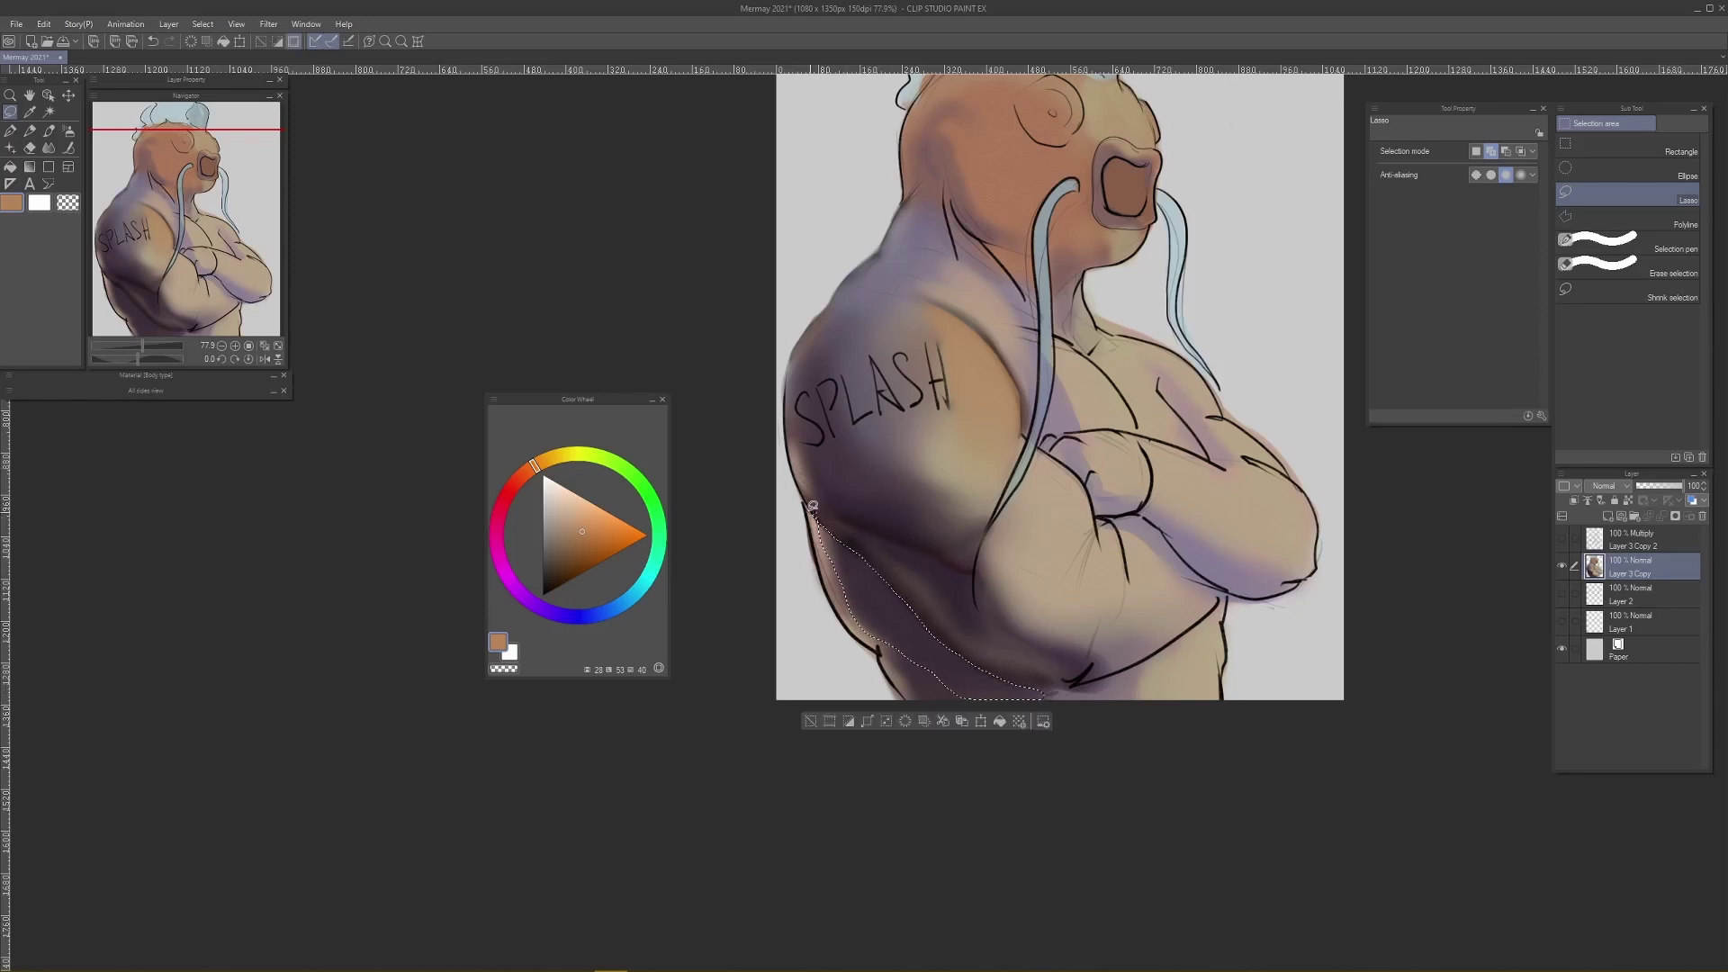
# Step: Choose a very dark blue and reduce the Oni Round brush to size 350
pyautogui.press('b')
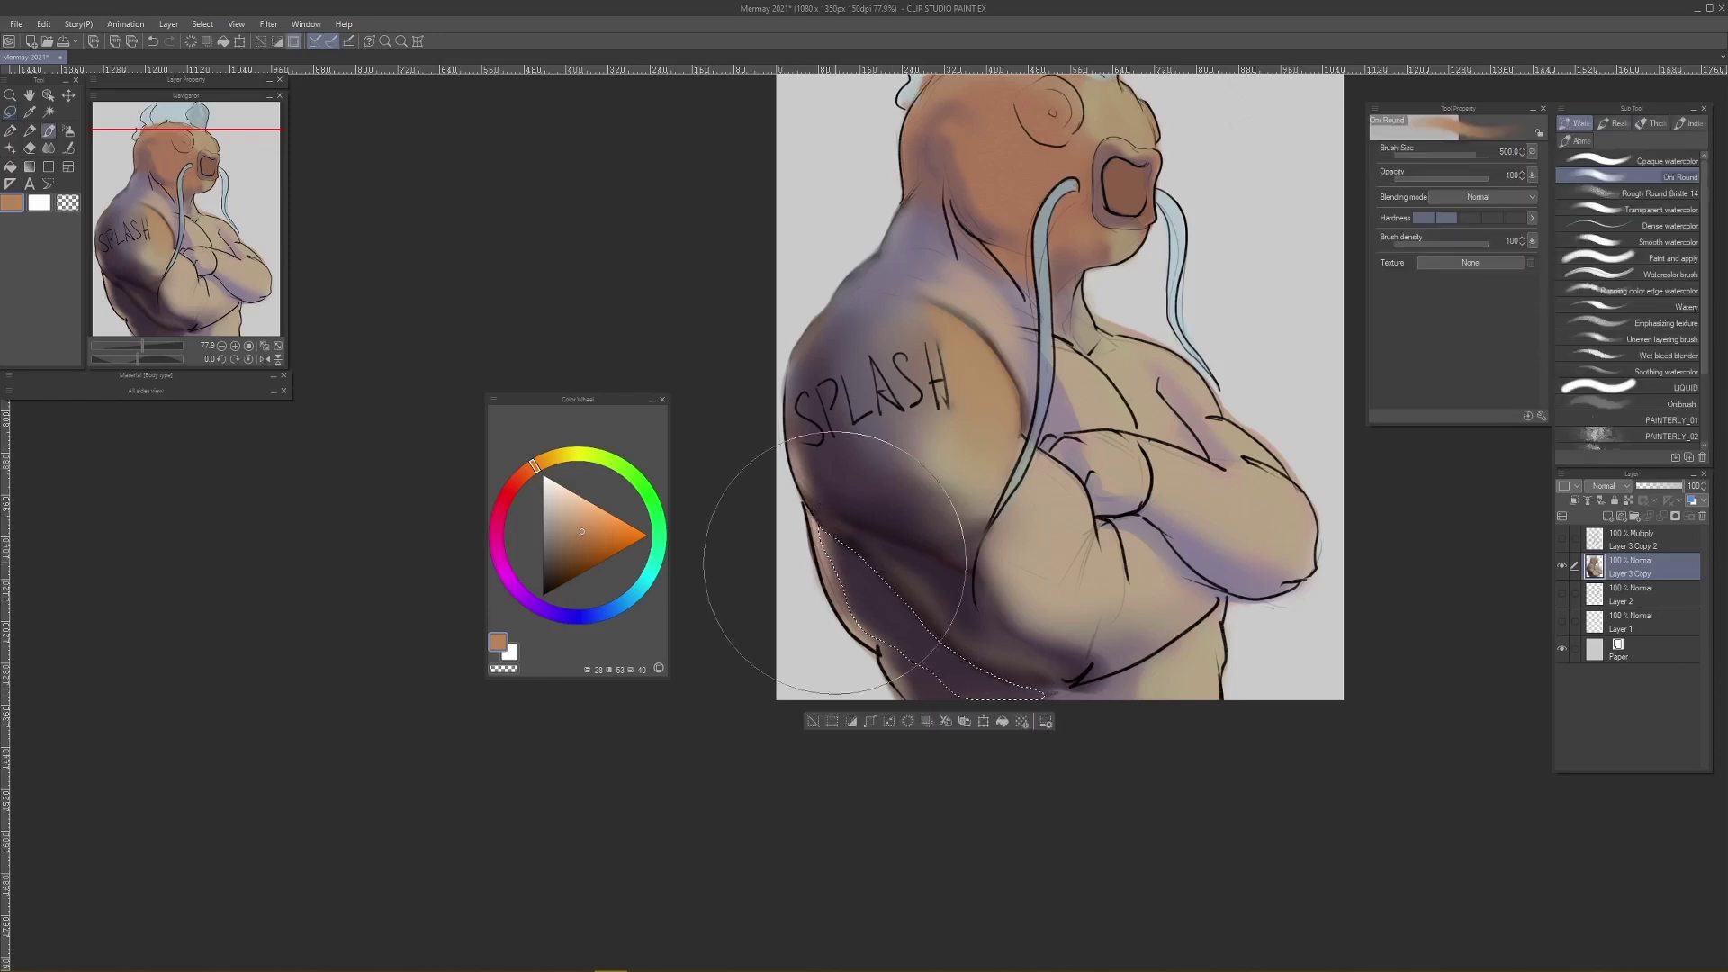
pyautogui.click(561, 575)
pyautogui.click(515, 485)
pyautogui.click(584, 617)
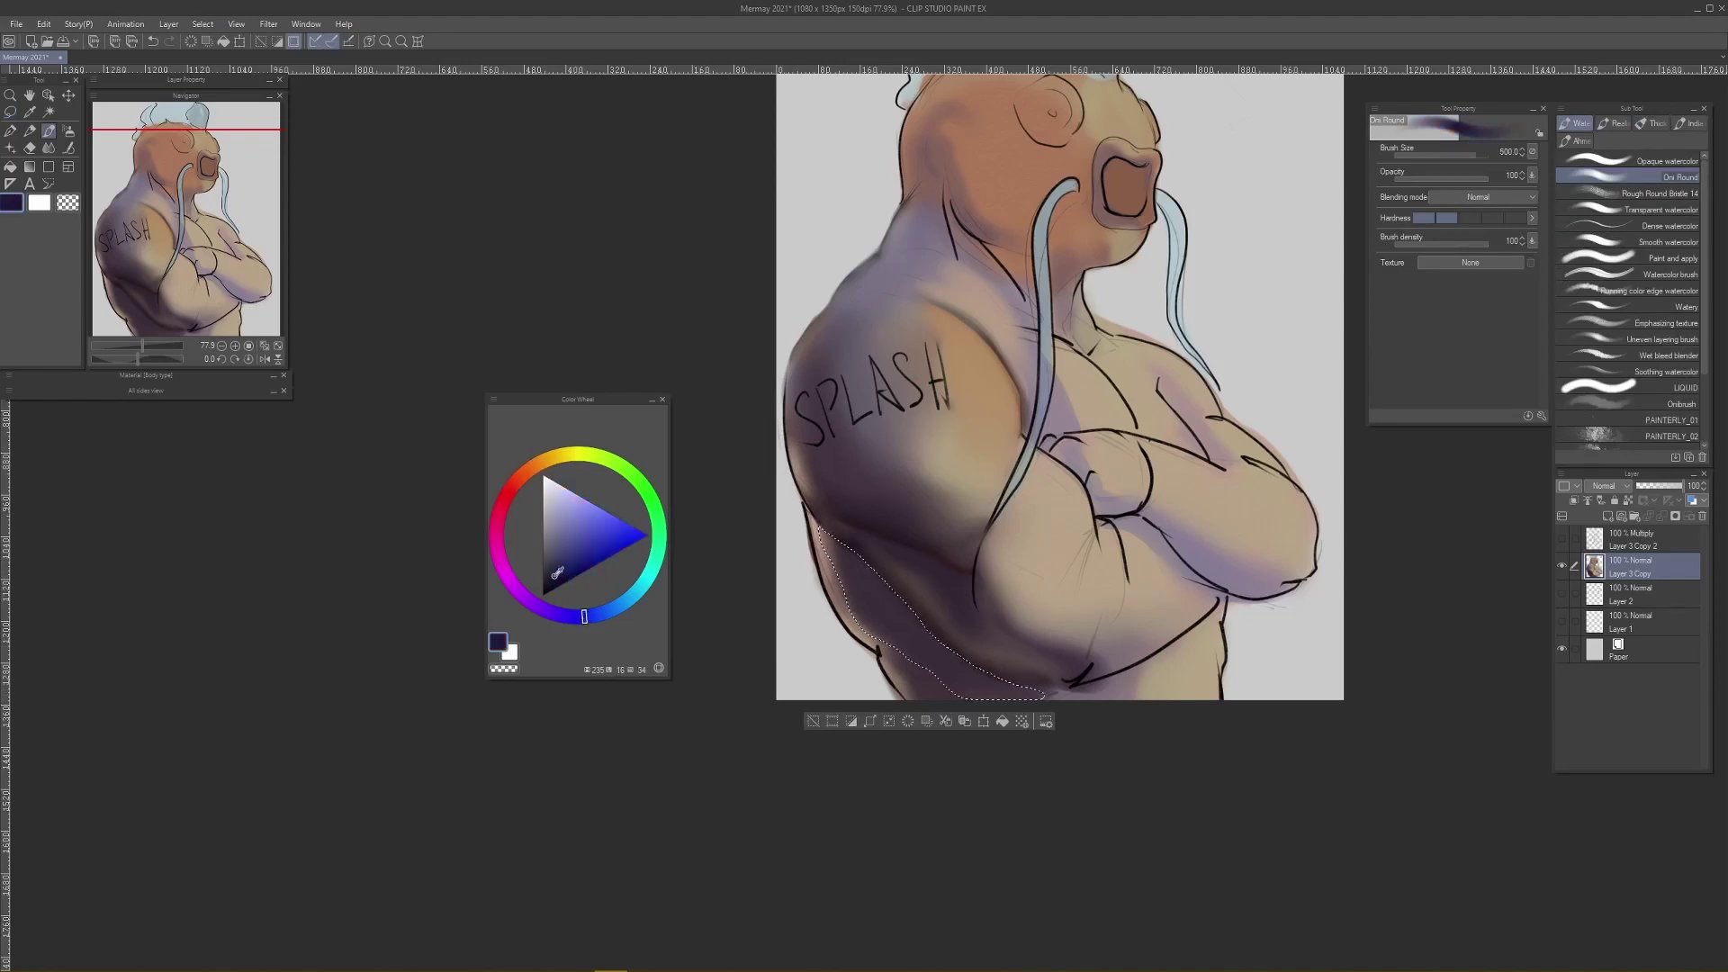
pyautogui.click(552, 581)
pyautogui.click(549, 578)
pyautogui.press('[')
pyautogui.press('[')
pyautogui.press('[')
# Step: Darken the selected back area with a muted dark blue in Multiply mode, clear the selection and soften its edge
pyautogui.moveTo(794, 531); pyautogui.dragTo(858, 561)
pyautogui.hotkey('ctrl', 'z')
pyautogui.click(554, 564)
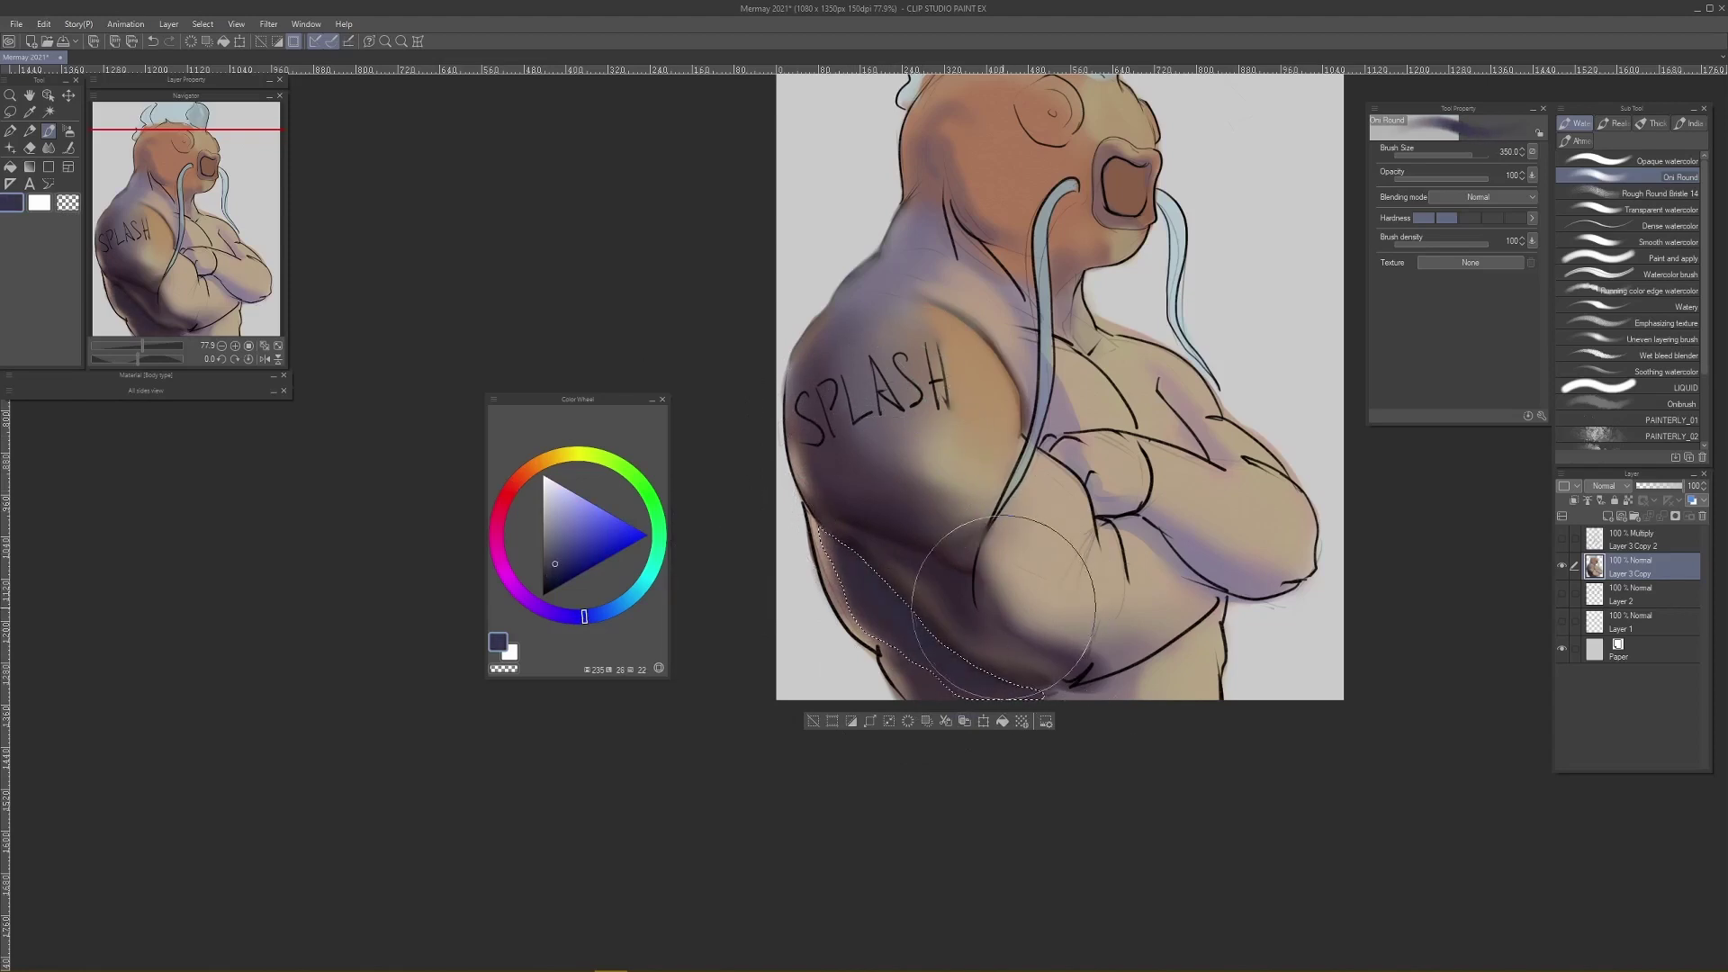
pyautogui.click(1481, 196)
pyautogui.click(1476, 232)
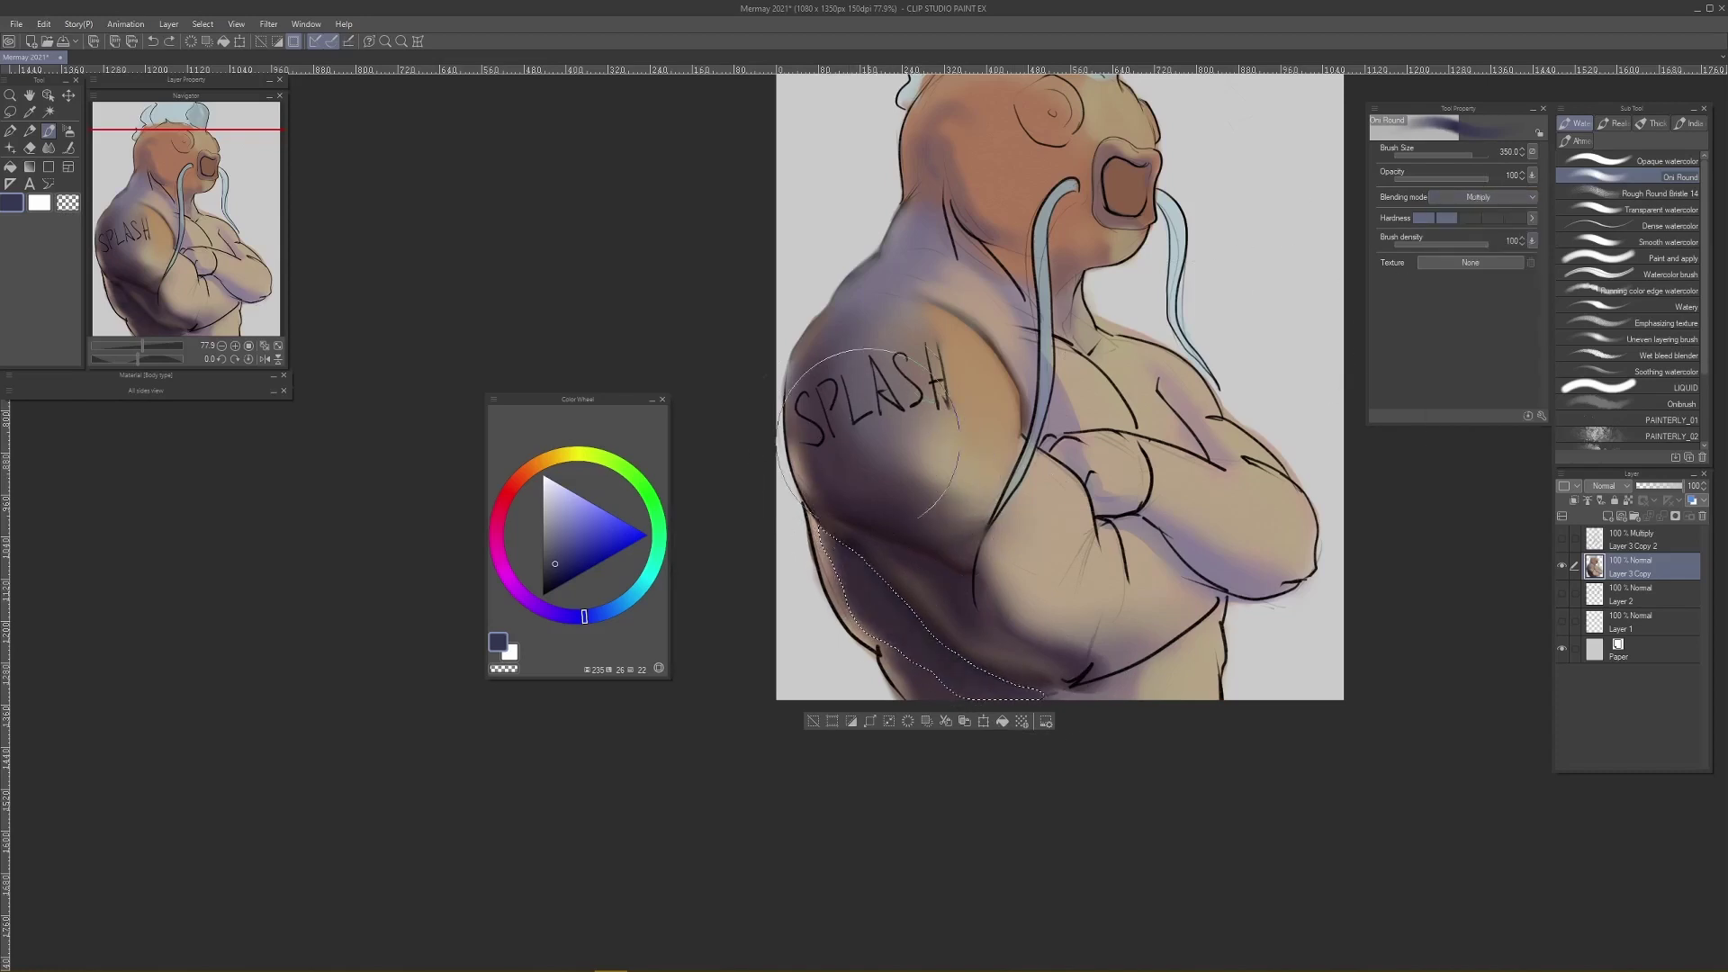
pyautogui.hotkey('ctrl', 'd')
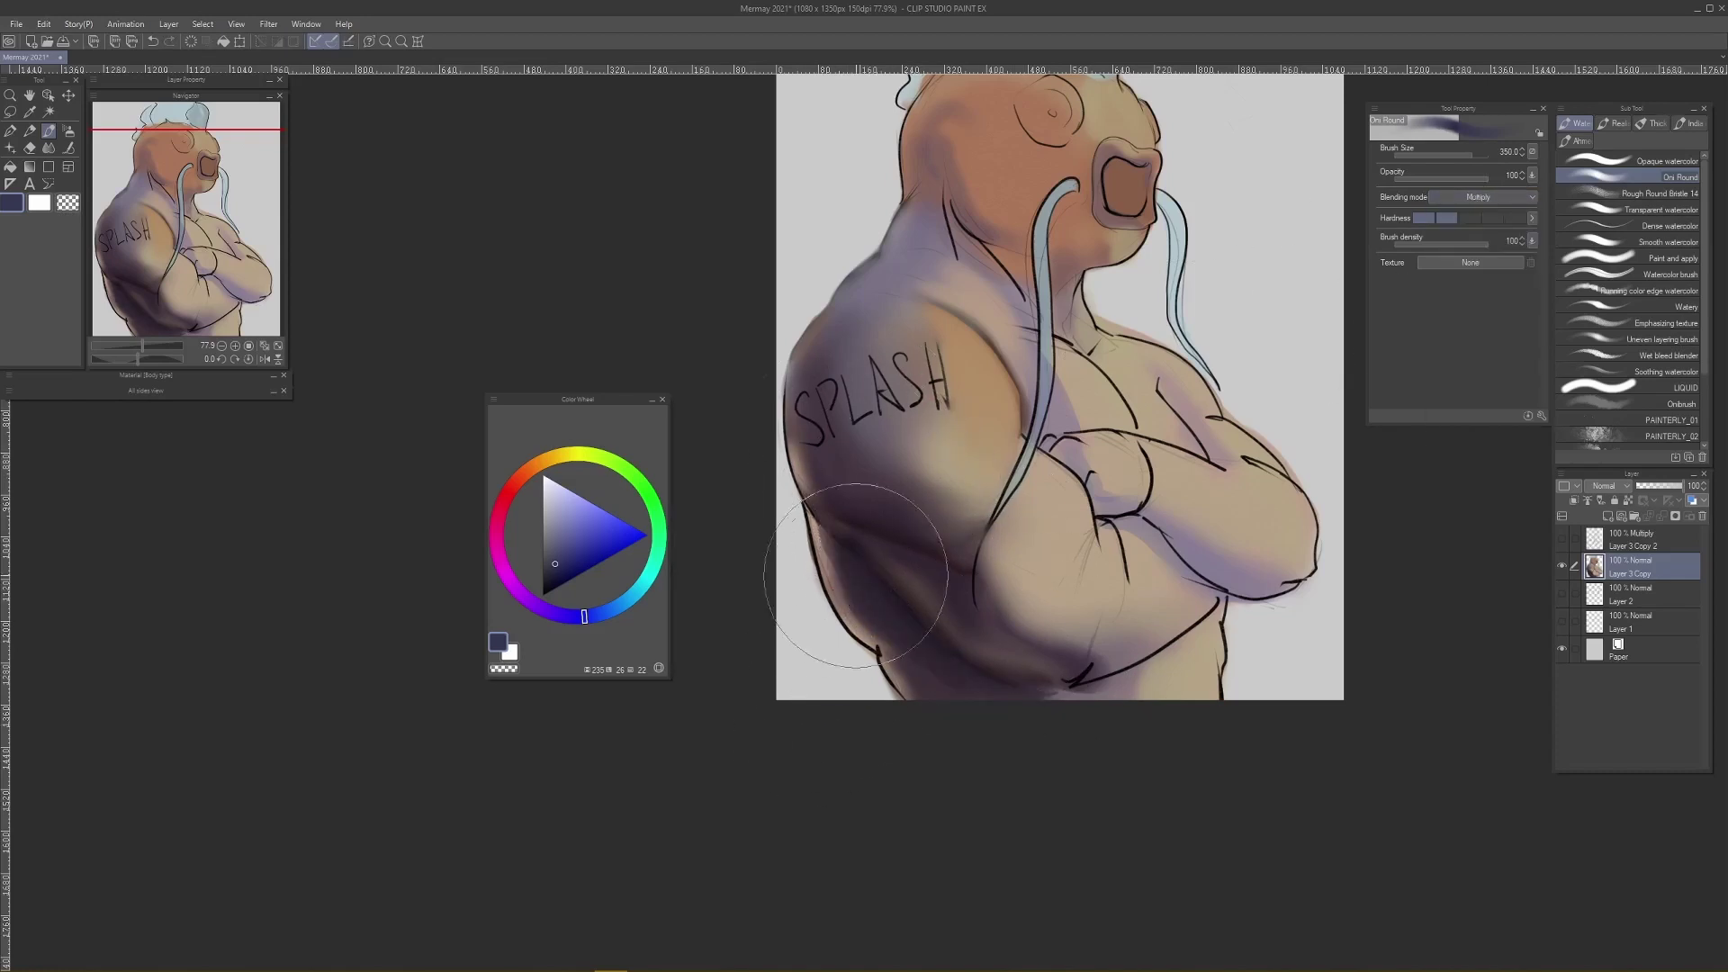
pyautogui.press('j')
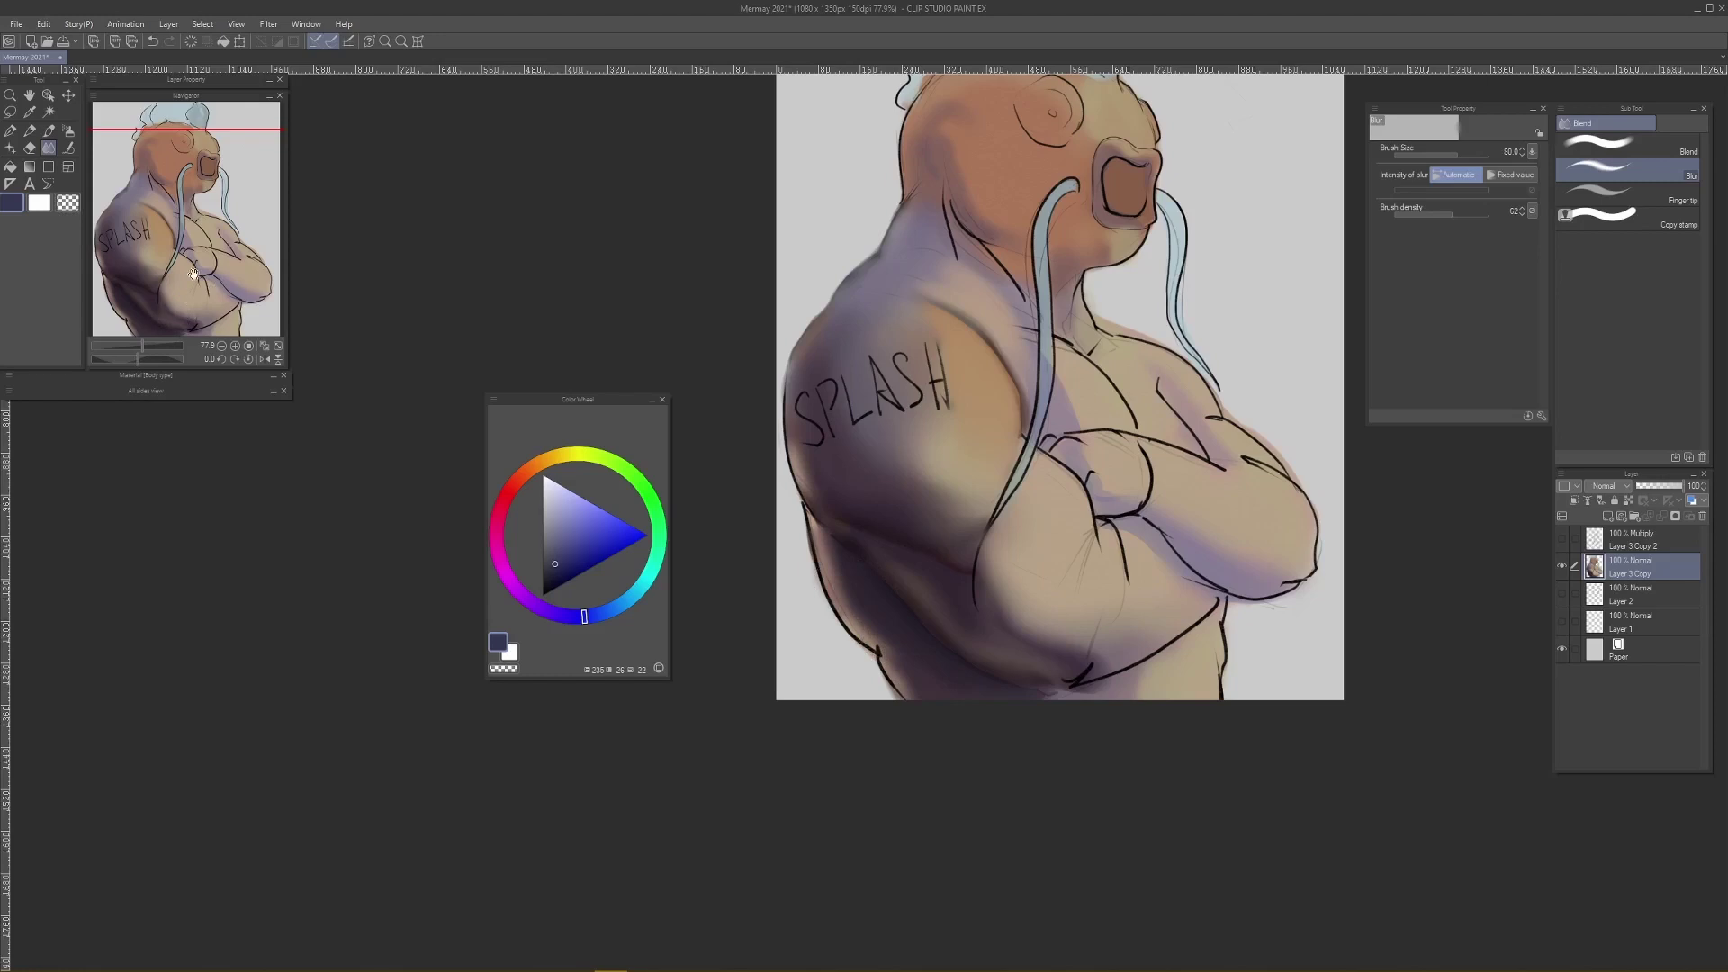
# Step: Paint the ridge below the shoulder in a sampled dark reddish tone with Oni Round in Normal mode, reducing its size to 30
pyautogui.keyDown('alt'); pyautogui.click(853, 523); pyautogui.keyUp('alt')
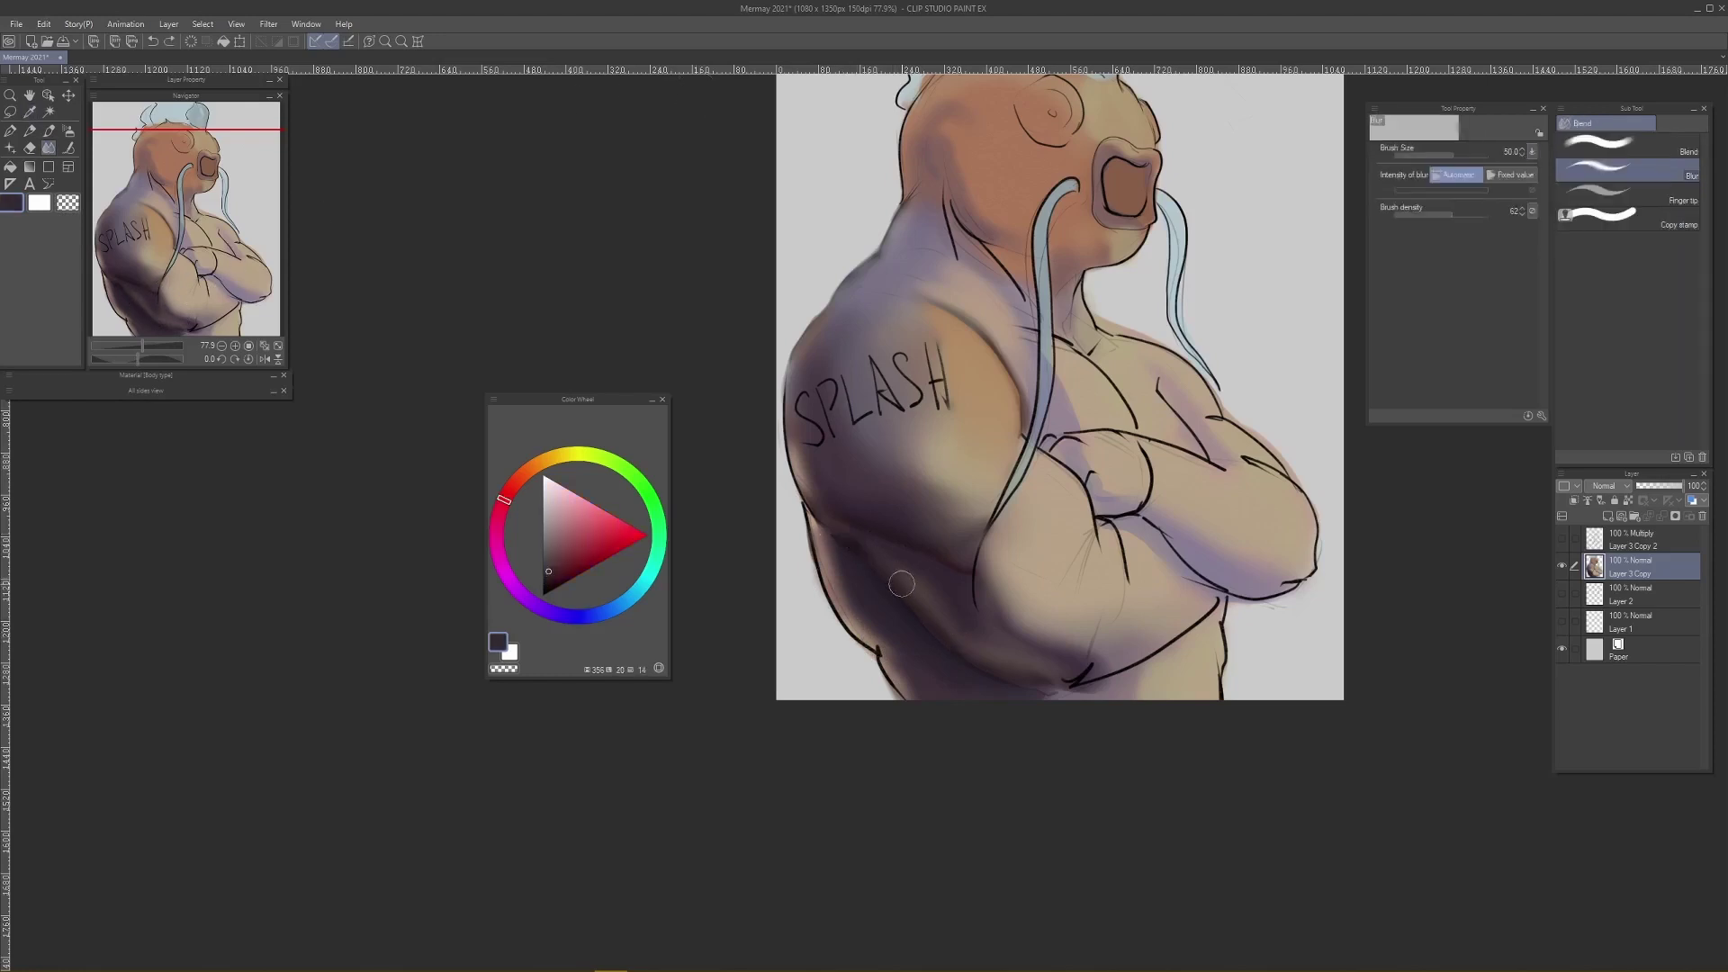
pyautogui.press('b')
pyautogui.click(1465, 197)
pyautogui.click(1456, 214)
pyautogui.moveTo(863, 540); pyautogui.dragTo(883, 567)
pyautogui.press('[')
pyautogui.press('[')
pyautogui.press('[')
pyautogui.press('[')
pyautogui.press('[')
pyautogui.press('[')
pyautogui.press('[')
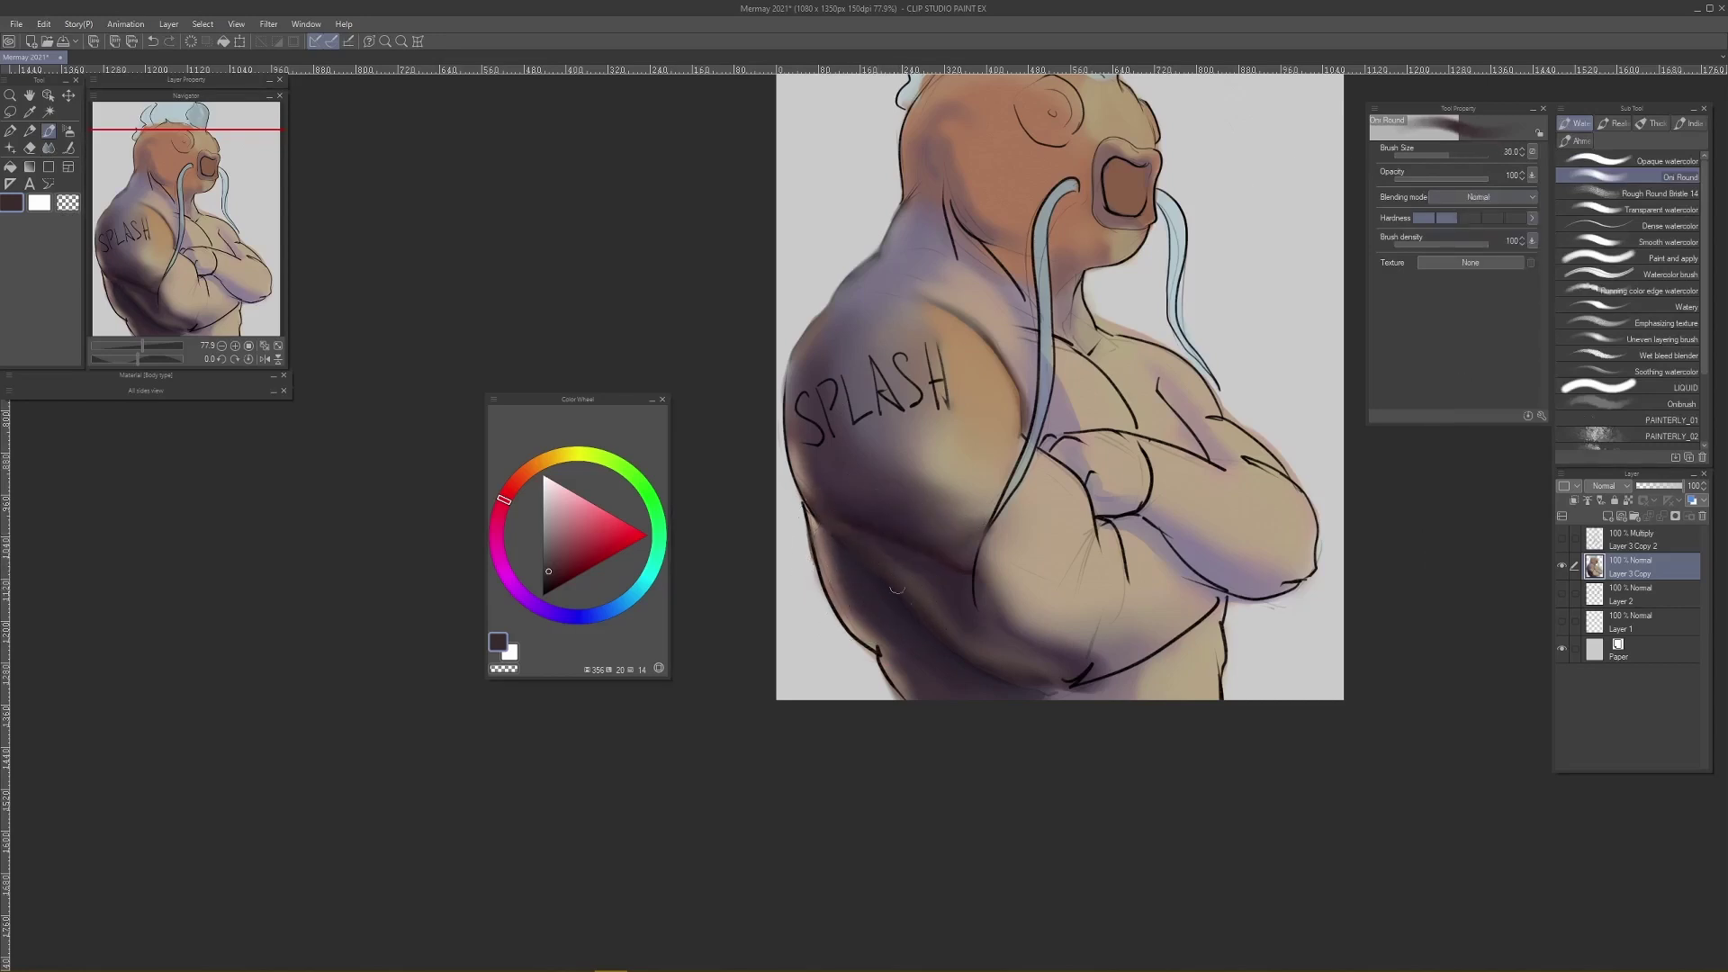
# Step: Rework the ridge below the shoulder with an enlarged Opaque watercolor brush and blend the strokes with the blur brush
pyautogui.click(1626, 161)
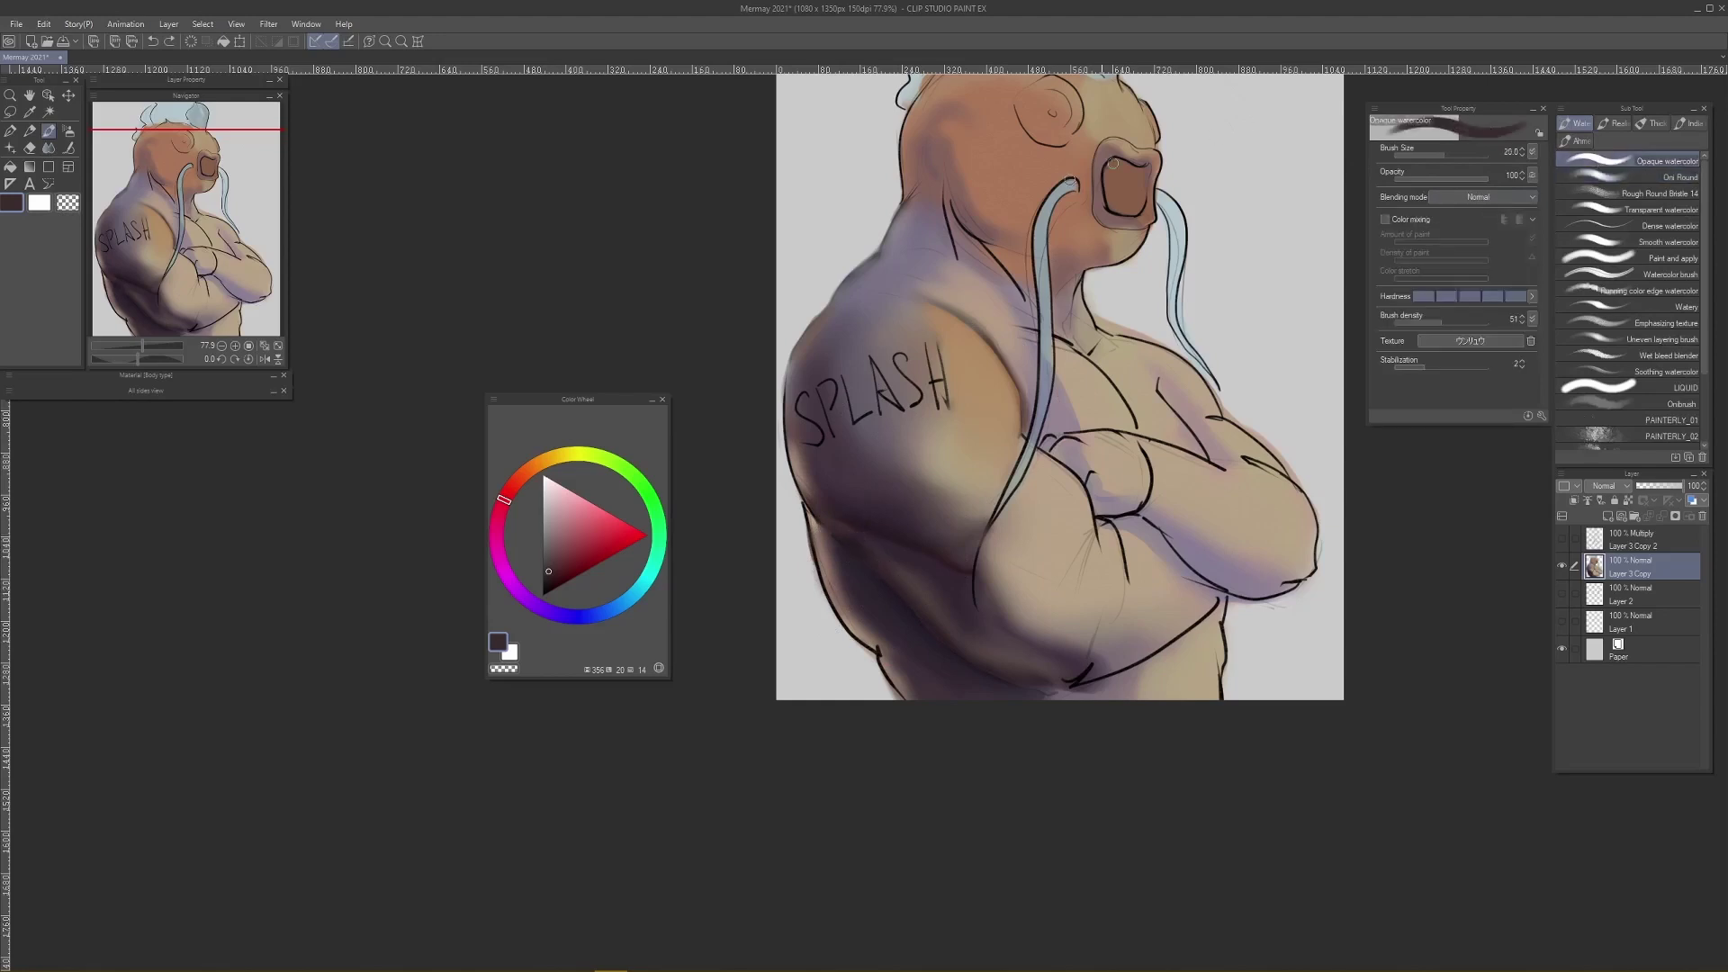
pyautogui.press(']')
pyautogui.press(']')
pyautogui.press(']')
pyautogui.press(']')
pyautogui.press(']')
pyautogui.press(']')
pyautogui.moveTo(848, 536); pyautogui.dragTo(891, 579)
pyautogui.press('j')
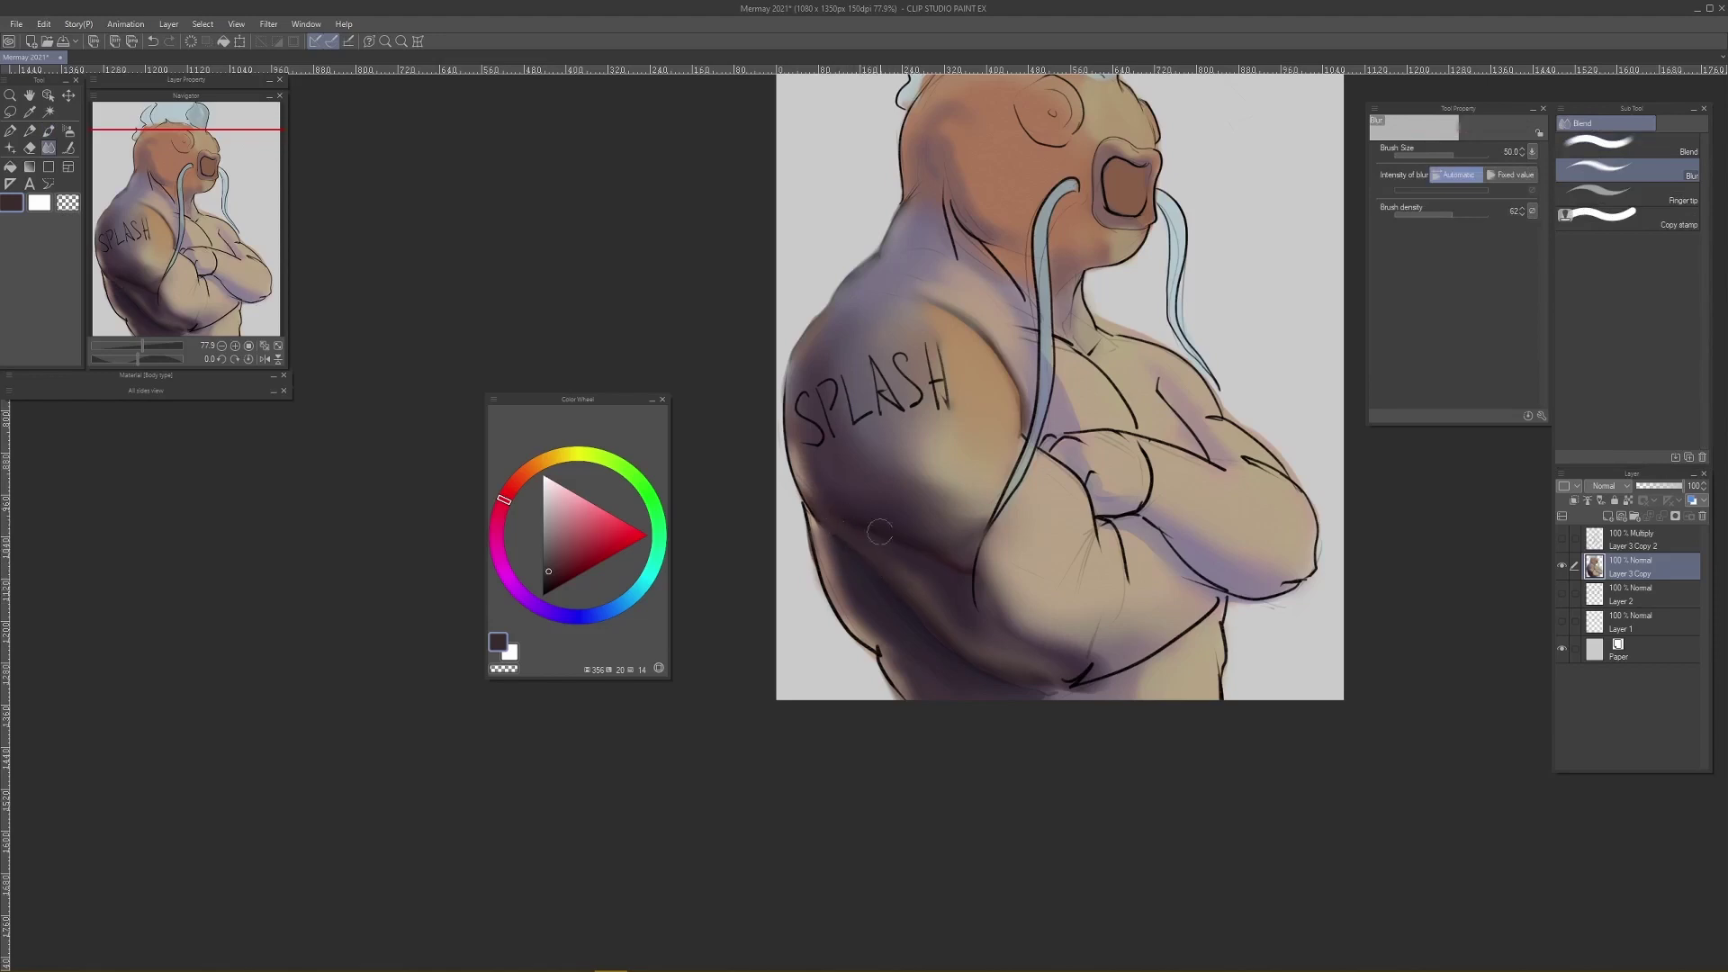
# Step: Deepen the shoulder's lower edge with a sampled dark purple, and blur the crease and outer outline beside it
pyautogui.press('b')
pyautogui.keyDown('alt'); pyautogui.click(871, 531); pyautogui.keyUp('alt')
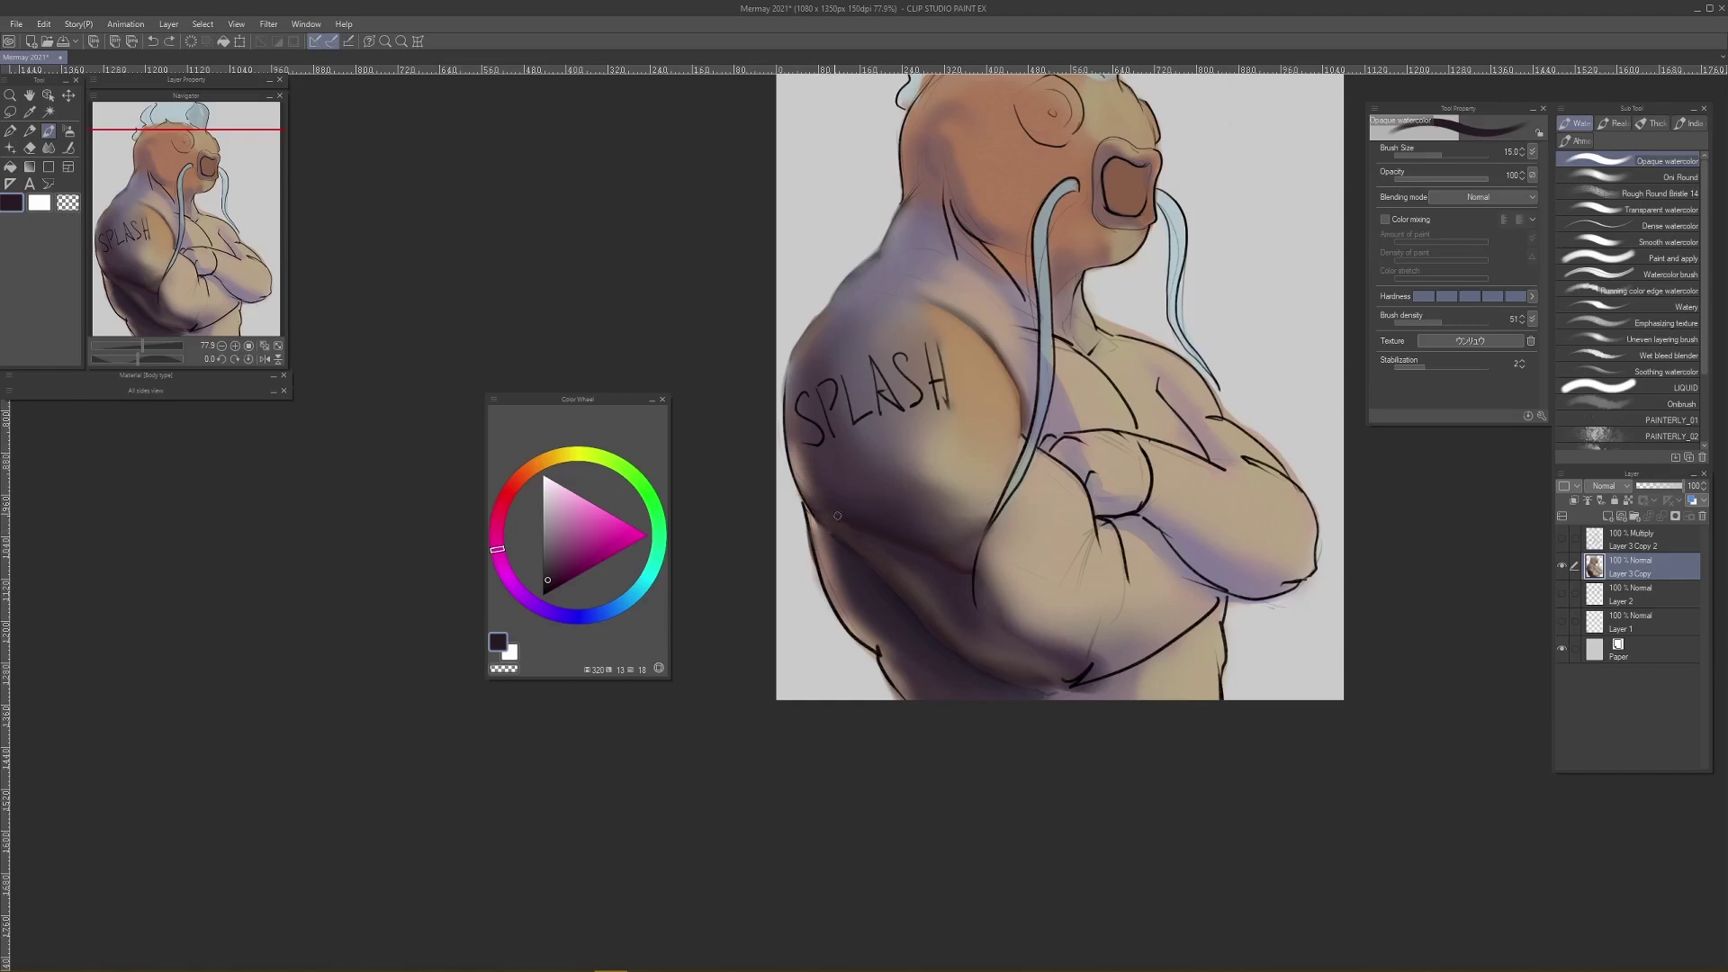
pyautogui.press('j')
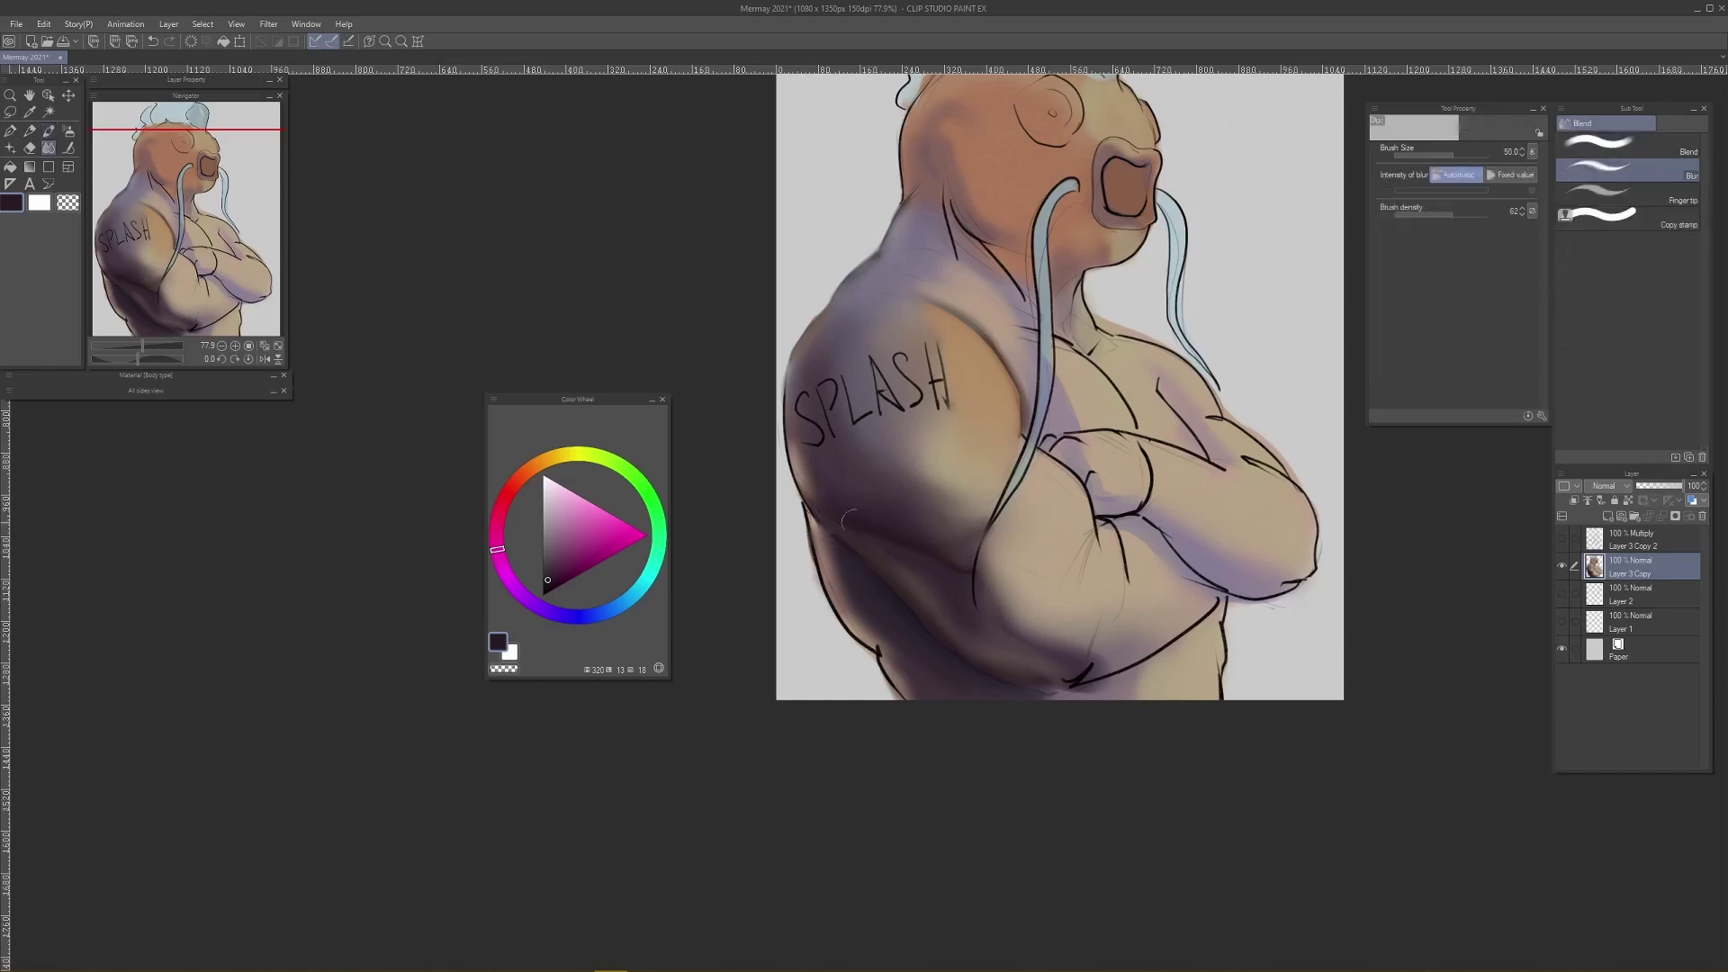
pyautogui.moveTo(812, 508); pyautogui.dragTo(802, 484)
pyautogui.press('[')
pyautogui.press('[')
# Step: Paint sampled warm tones along the shoulder's outer edge below the lettering and blend them with the blur brush at size 70
pyautogui.keyDown('alt'); pyautogui.click(799, 468); pyautogui.keyUp('alt')
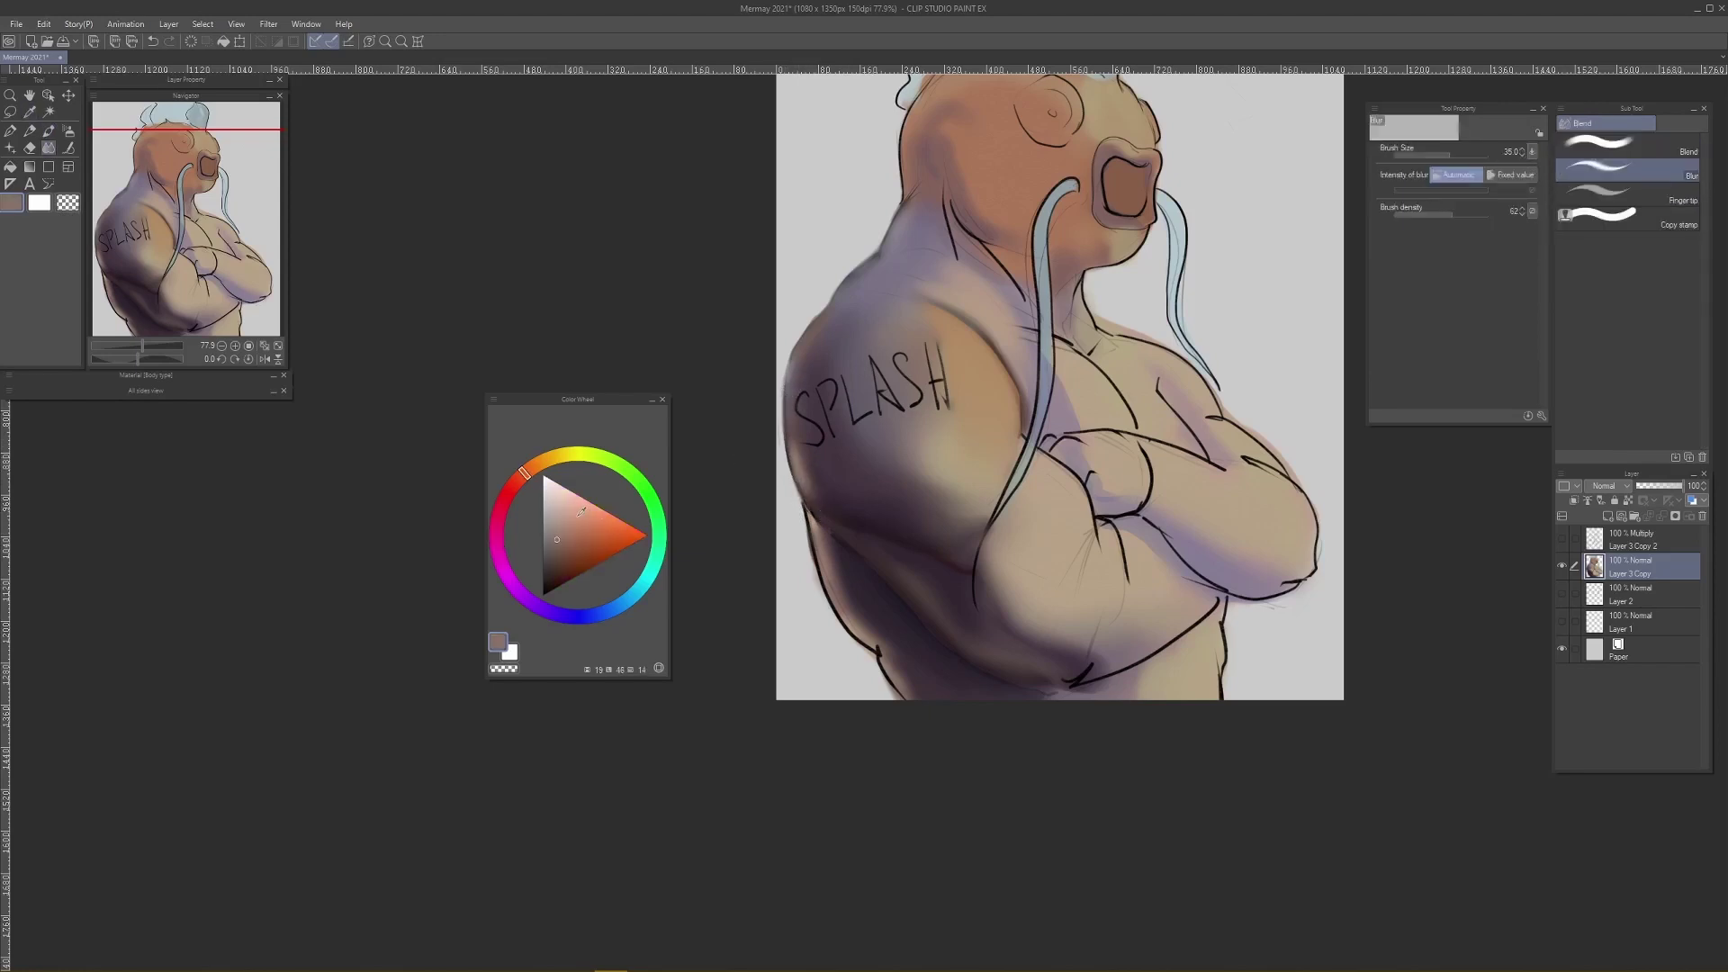
pyautogui.press('b')
pyautogui.keyDown('alt'); pyautogui.click(799, 491); pyautogui.keyUp('alt')
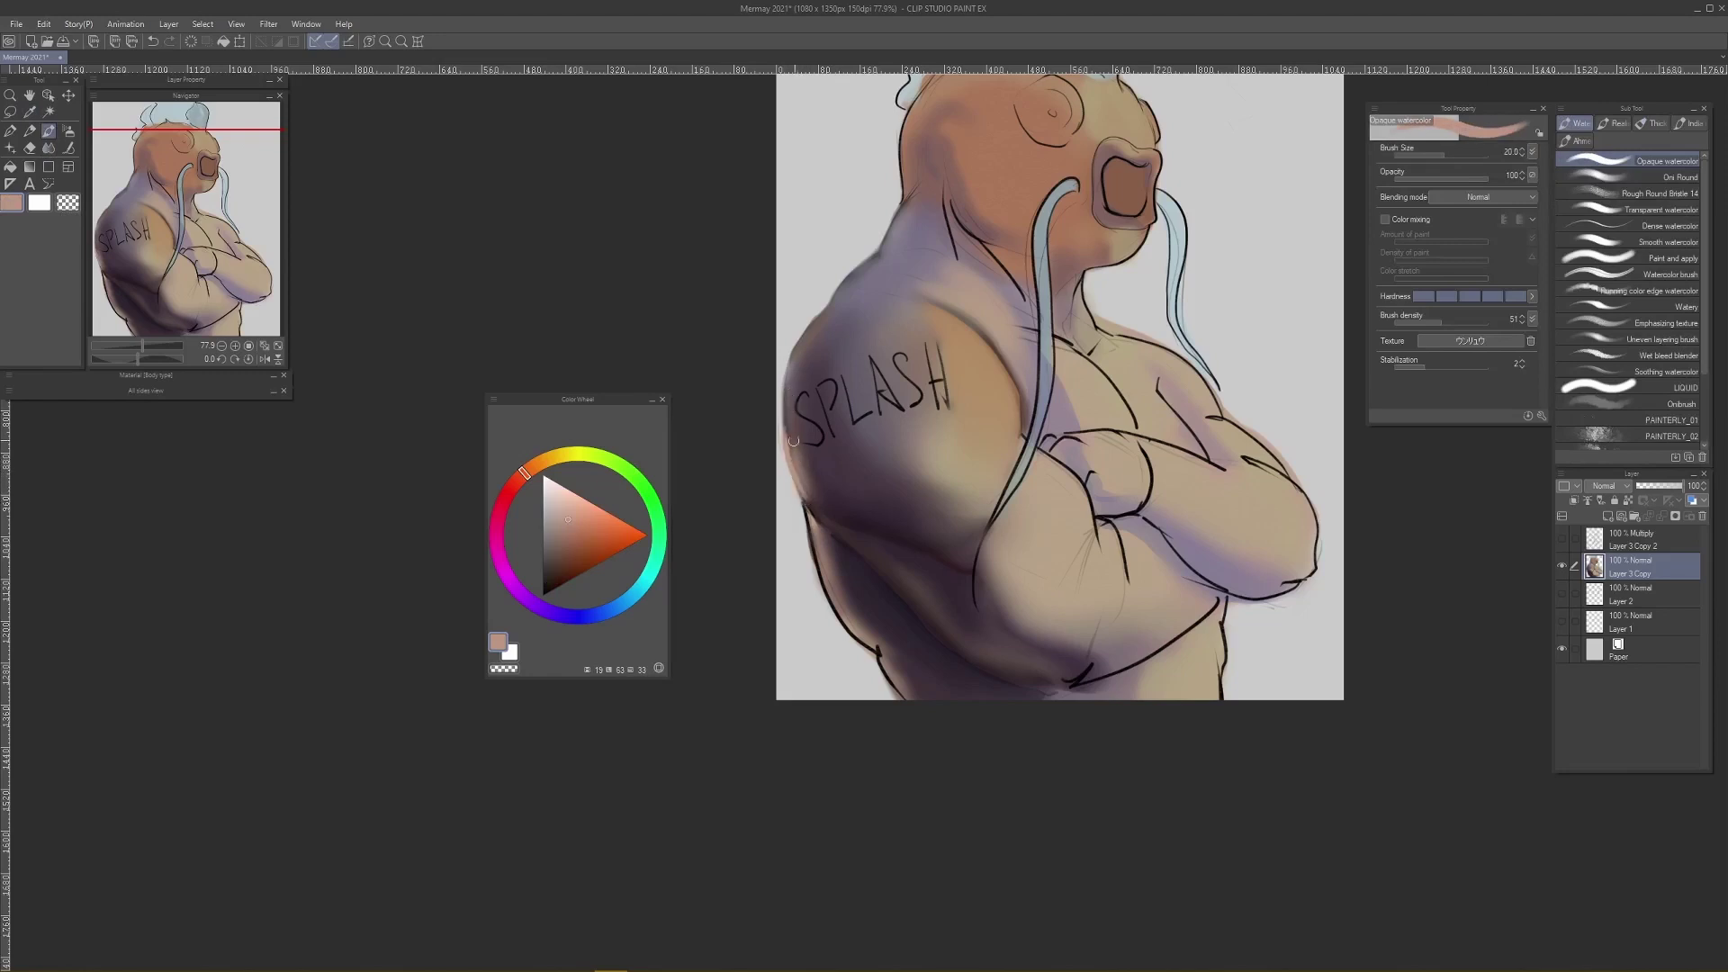
pyautogui.press('j')
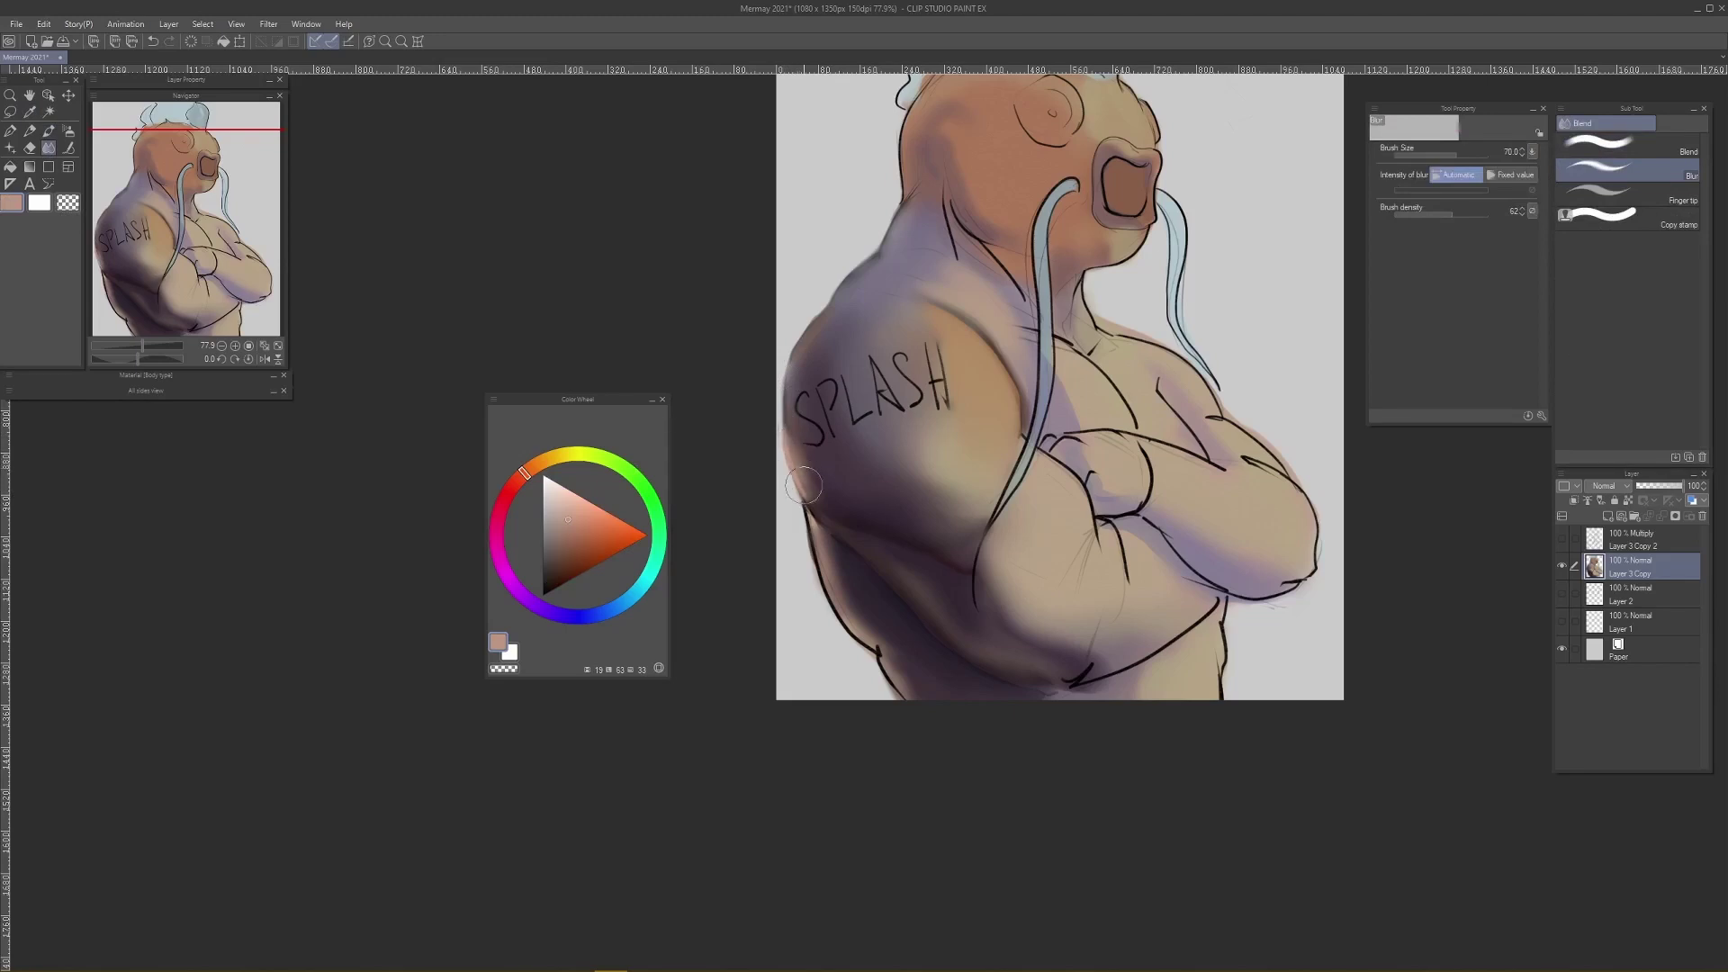
# Step: Check the whole figure at a reduced size and flip the canvas view horizontally
pyautogui.hotkey('alt', 'space')
pyautogui.moveTo(908, 396); pyautogui.dragTo(896, 502)
pyautogui.moveTo(972, 403); pyautogui.dragTo(938, 453)
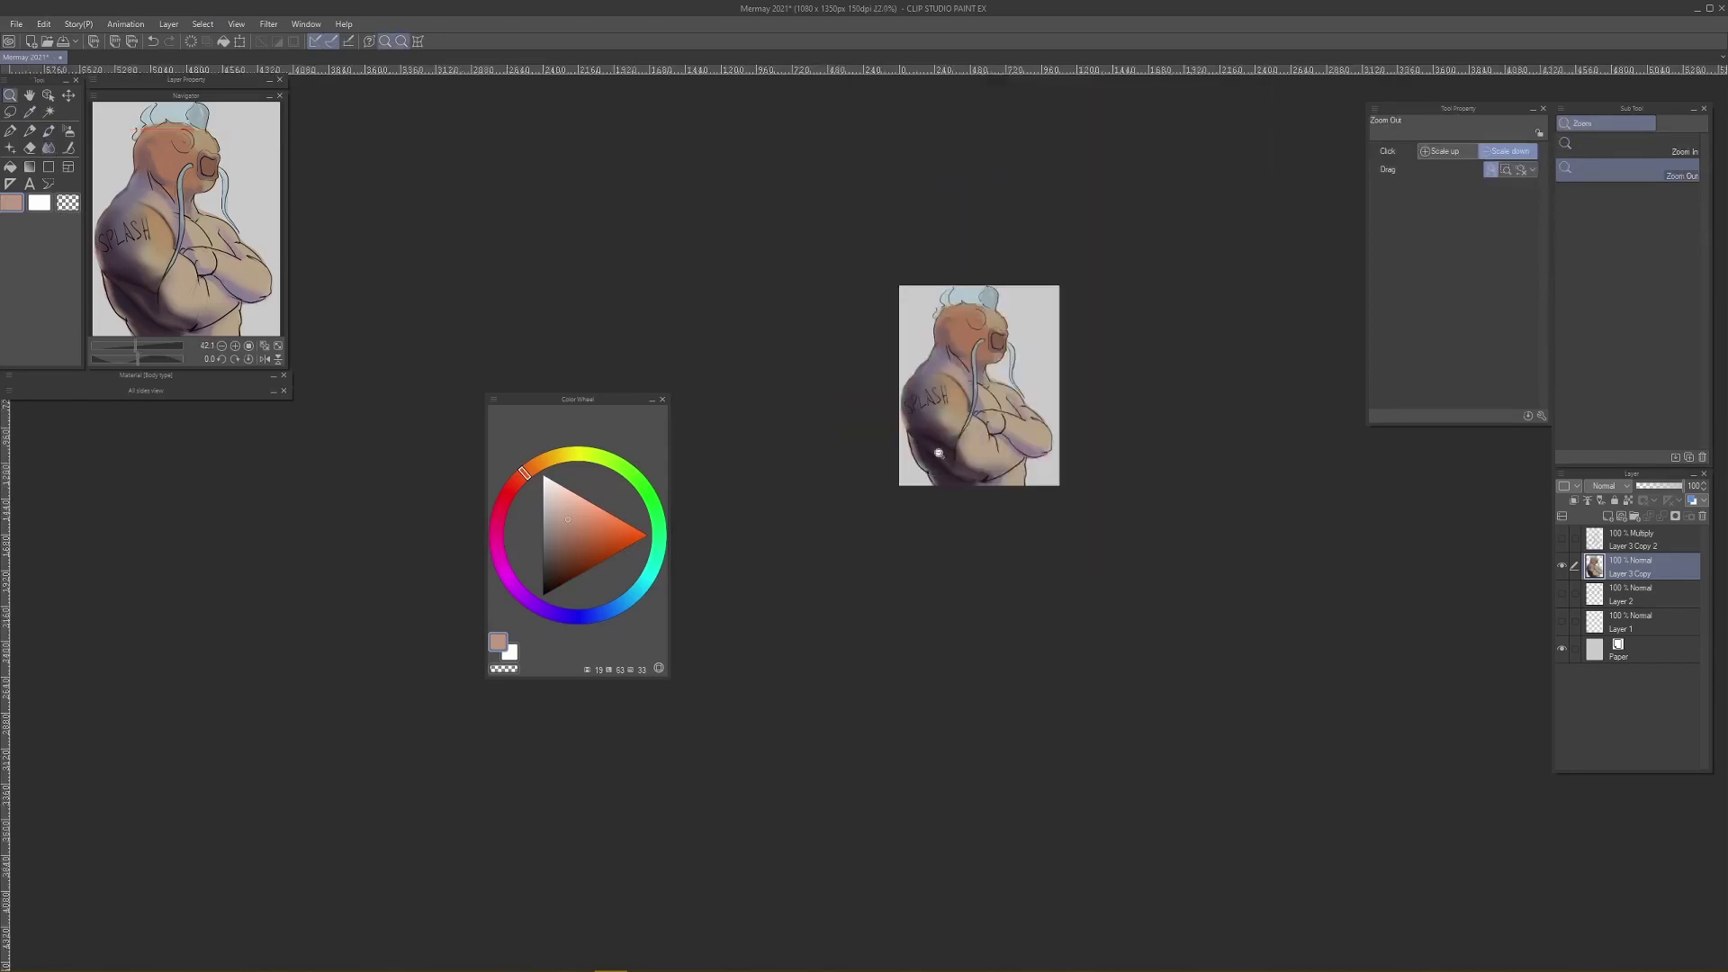
pyautogui.hotkey('ctrl', 'space')
pyautogui.click(970, 408)
pyautogui.hotkey('ctrl', 'space')
pyautogui.click(921, 327)
pyautogui.press('h')
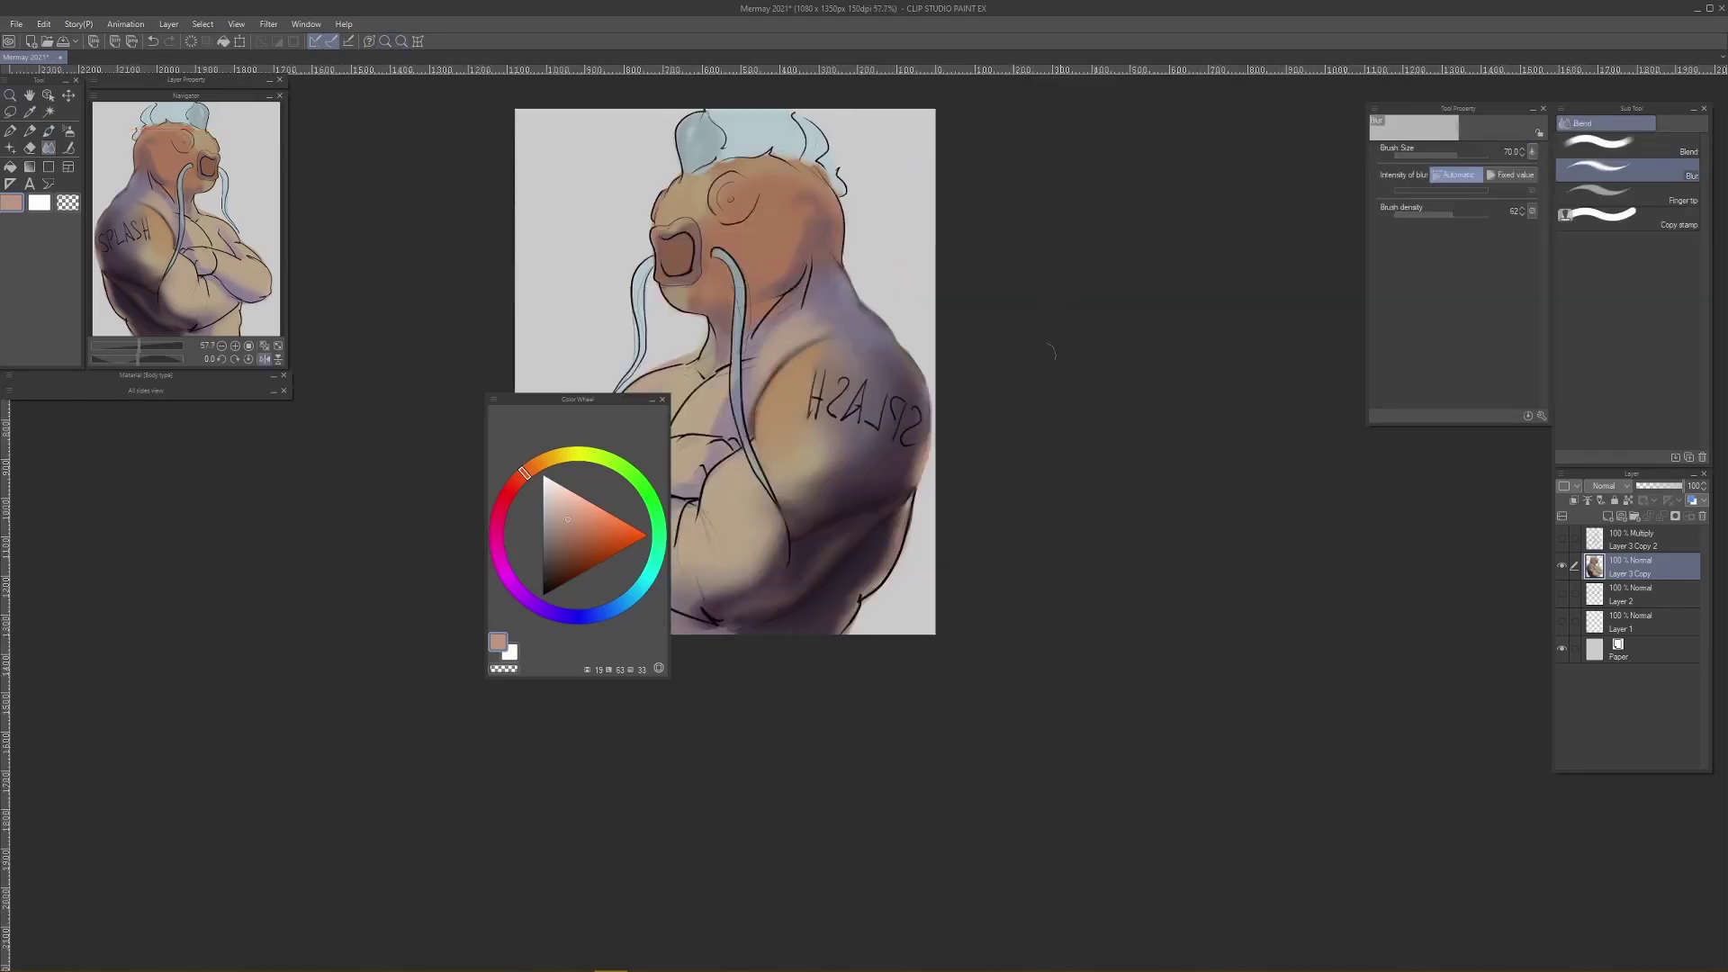
# Step: Erase the rough outer edge below the shoulder with the Opaque watercolor brush in transparent colour at size 15, and soften it
pyautogui.press('b')
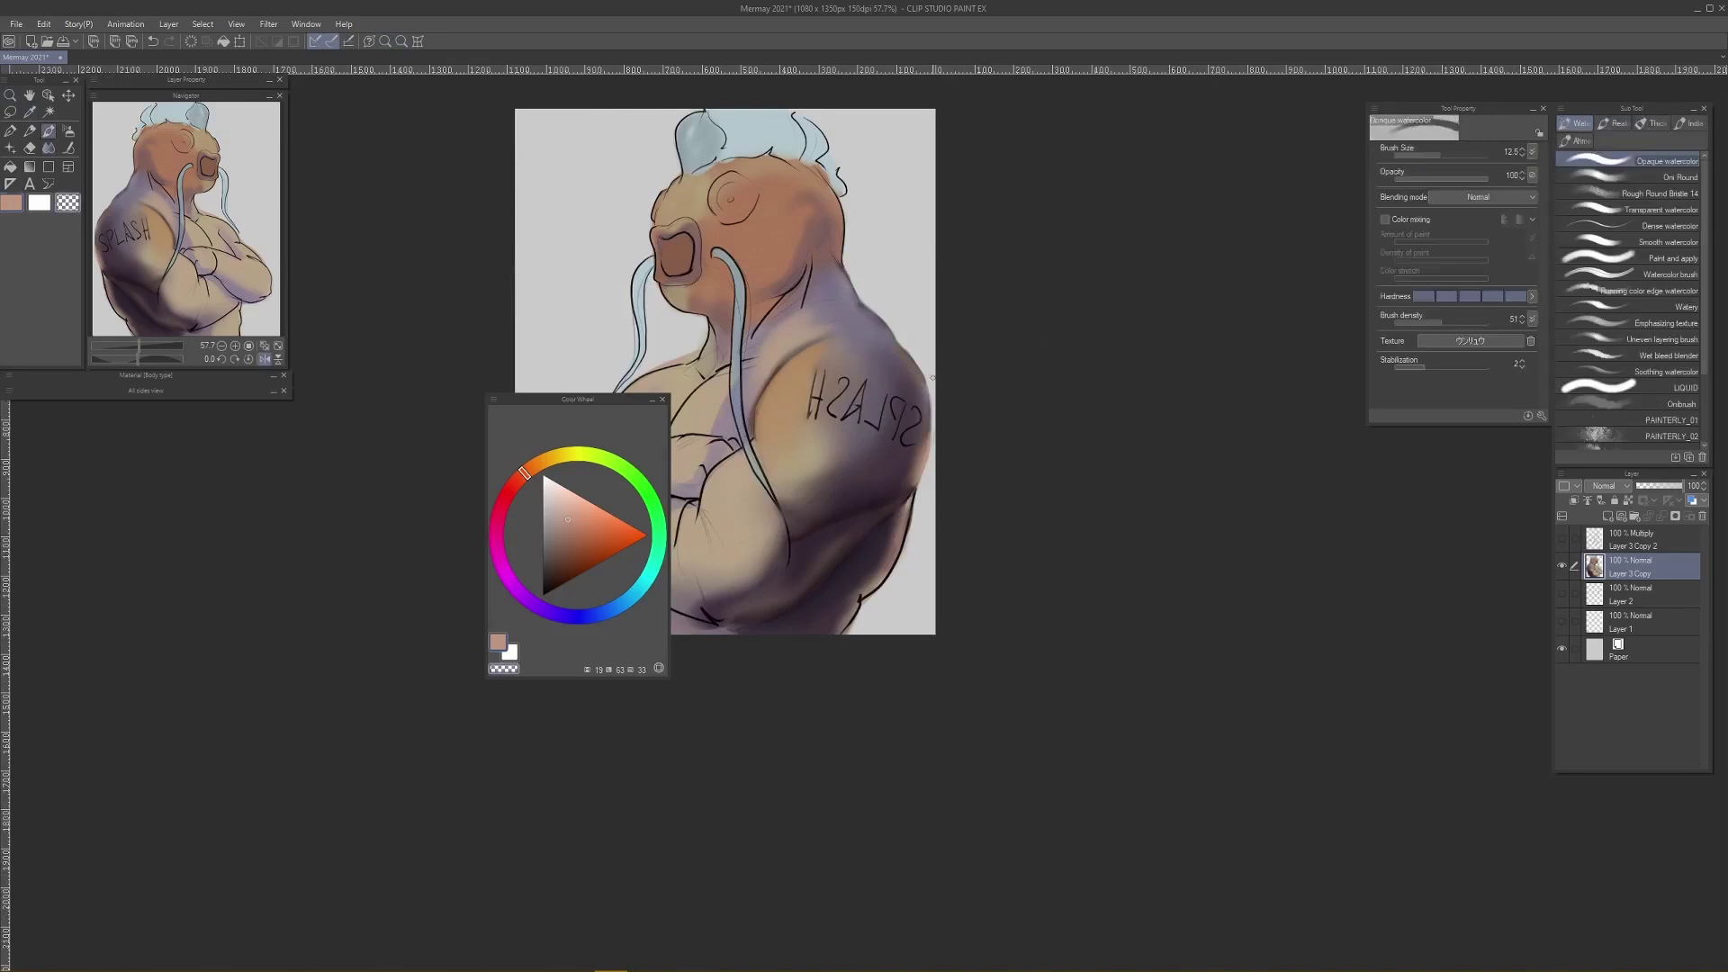
pyautogui.press(']')
pyautogui.moveTo(920, 503); pyautogui.dragTo(985, 462)
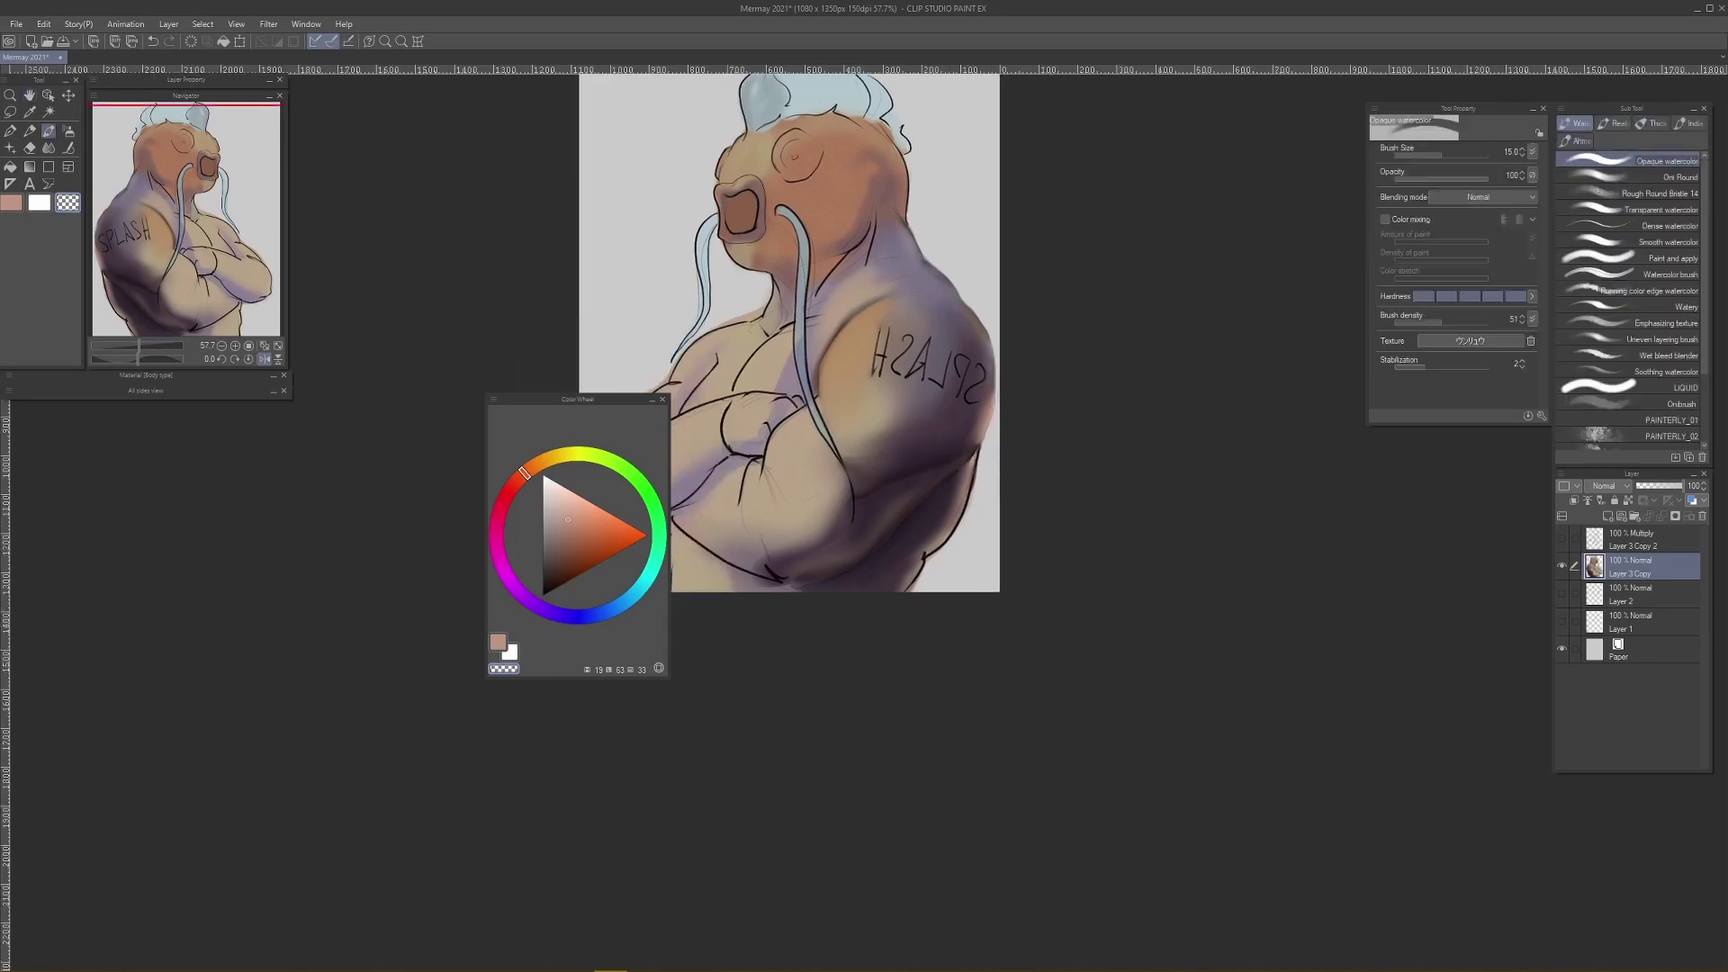
pyautogui.press('j')
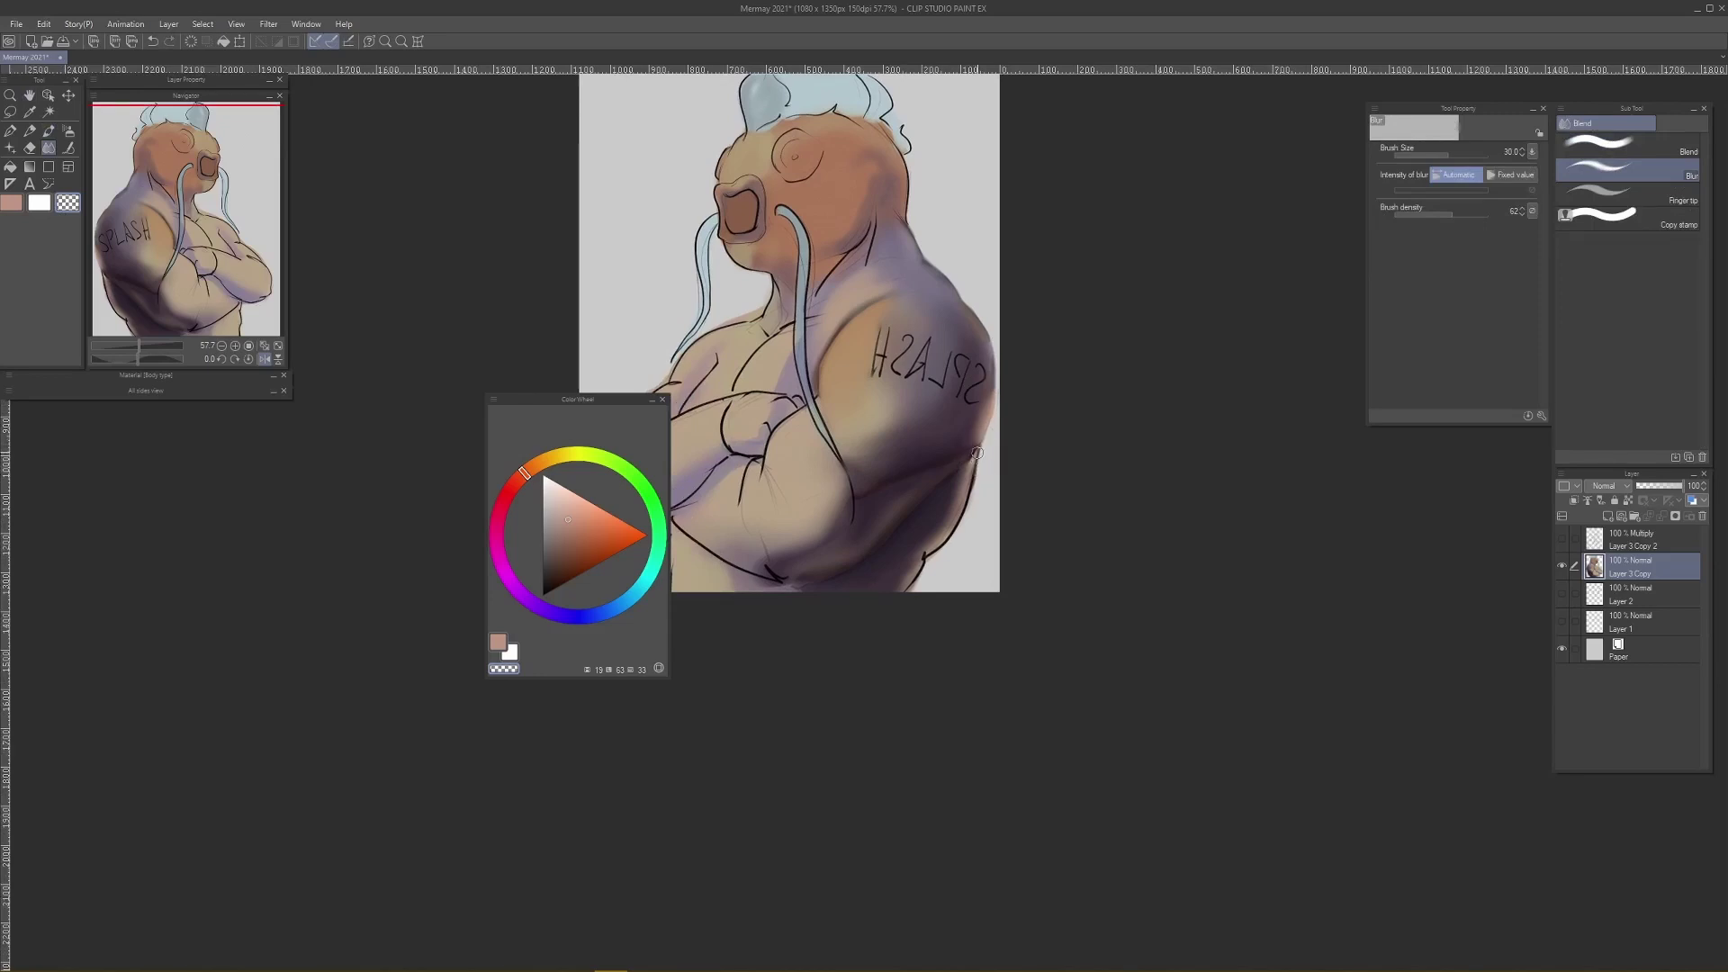
# Step: Paint a sampled warm brown along the back outline below the shoulder, undo the unwanted strokes, and blur the edge
pyautogui.keyDown('alt'); pyautogui.click(975, 457); pyautogui.keyUp('alt')
pyautogui.press('b')
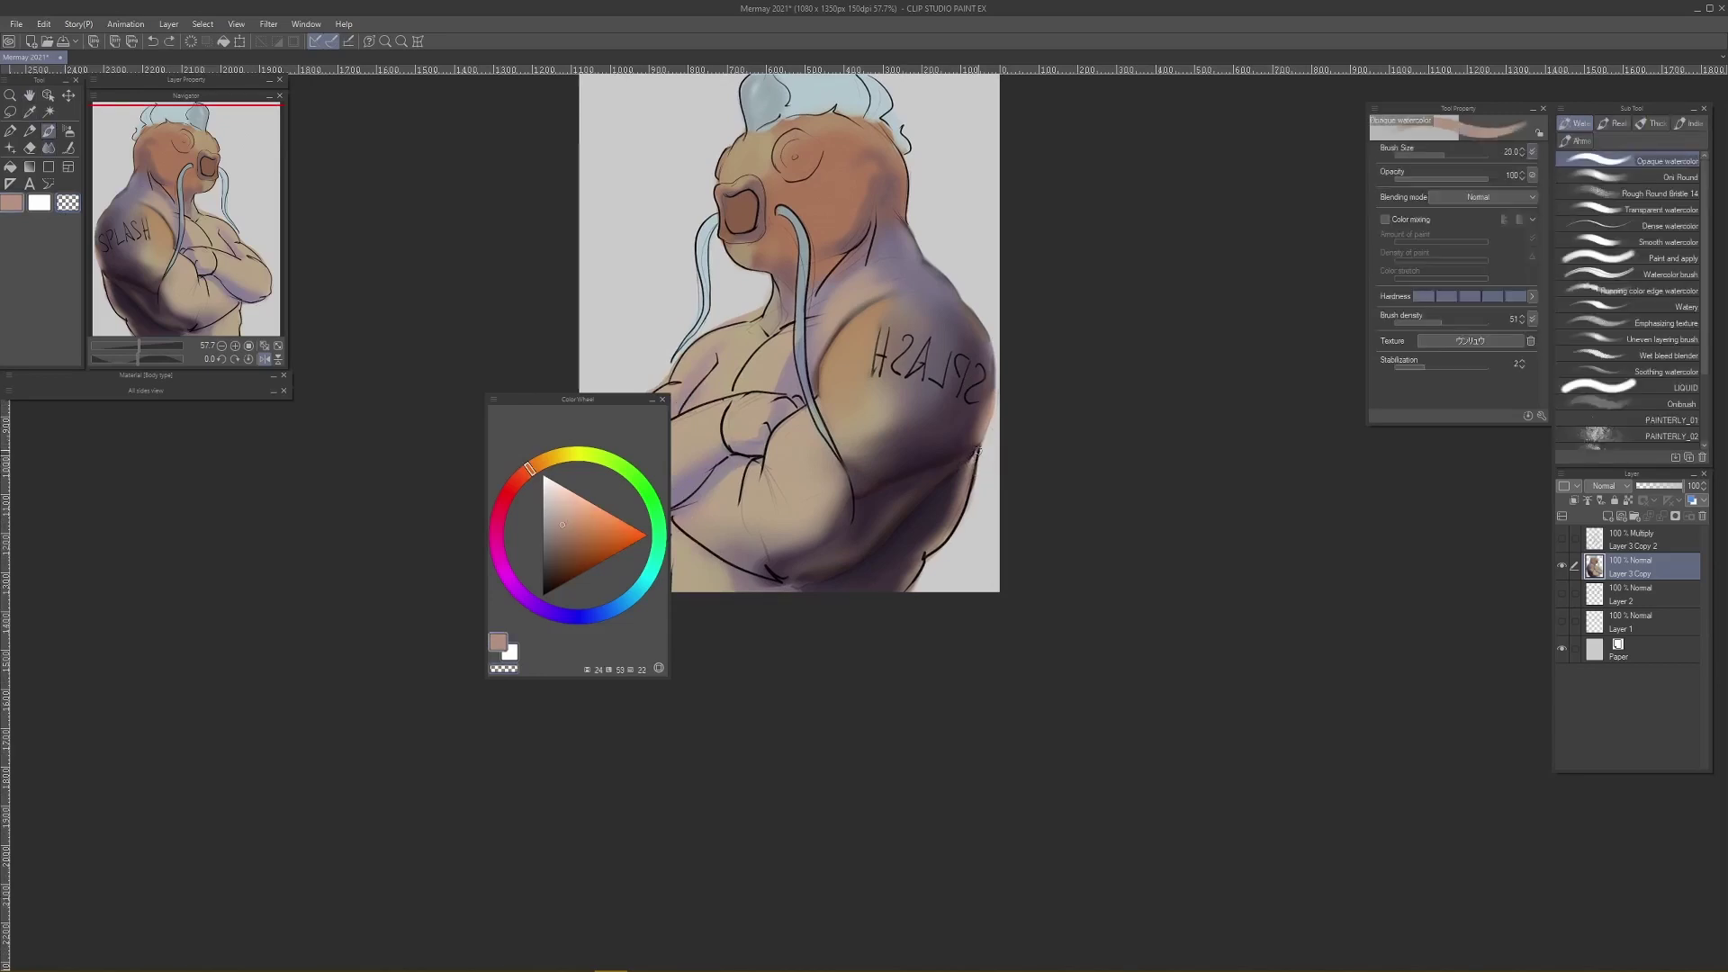
pyautogui.moveTo(978, 448); pyautogui.dragTo(956, 520)
pyautogui.hotkey('ctrl', 'z')
pyautogui.hotkey('ctrl', 'z')
pyautogui.hotkey('ctrl', 'z')
pyautogui.press('j')
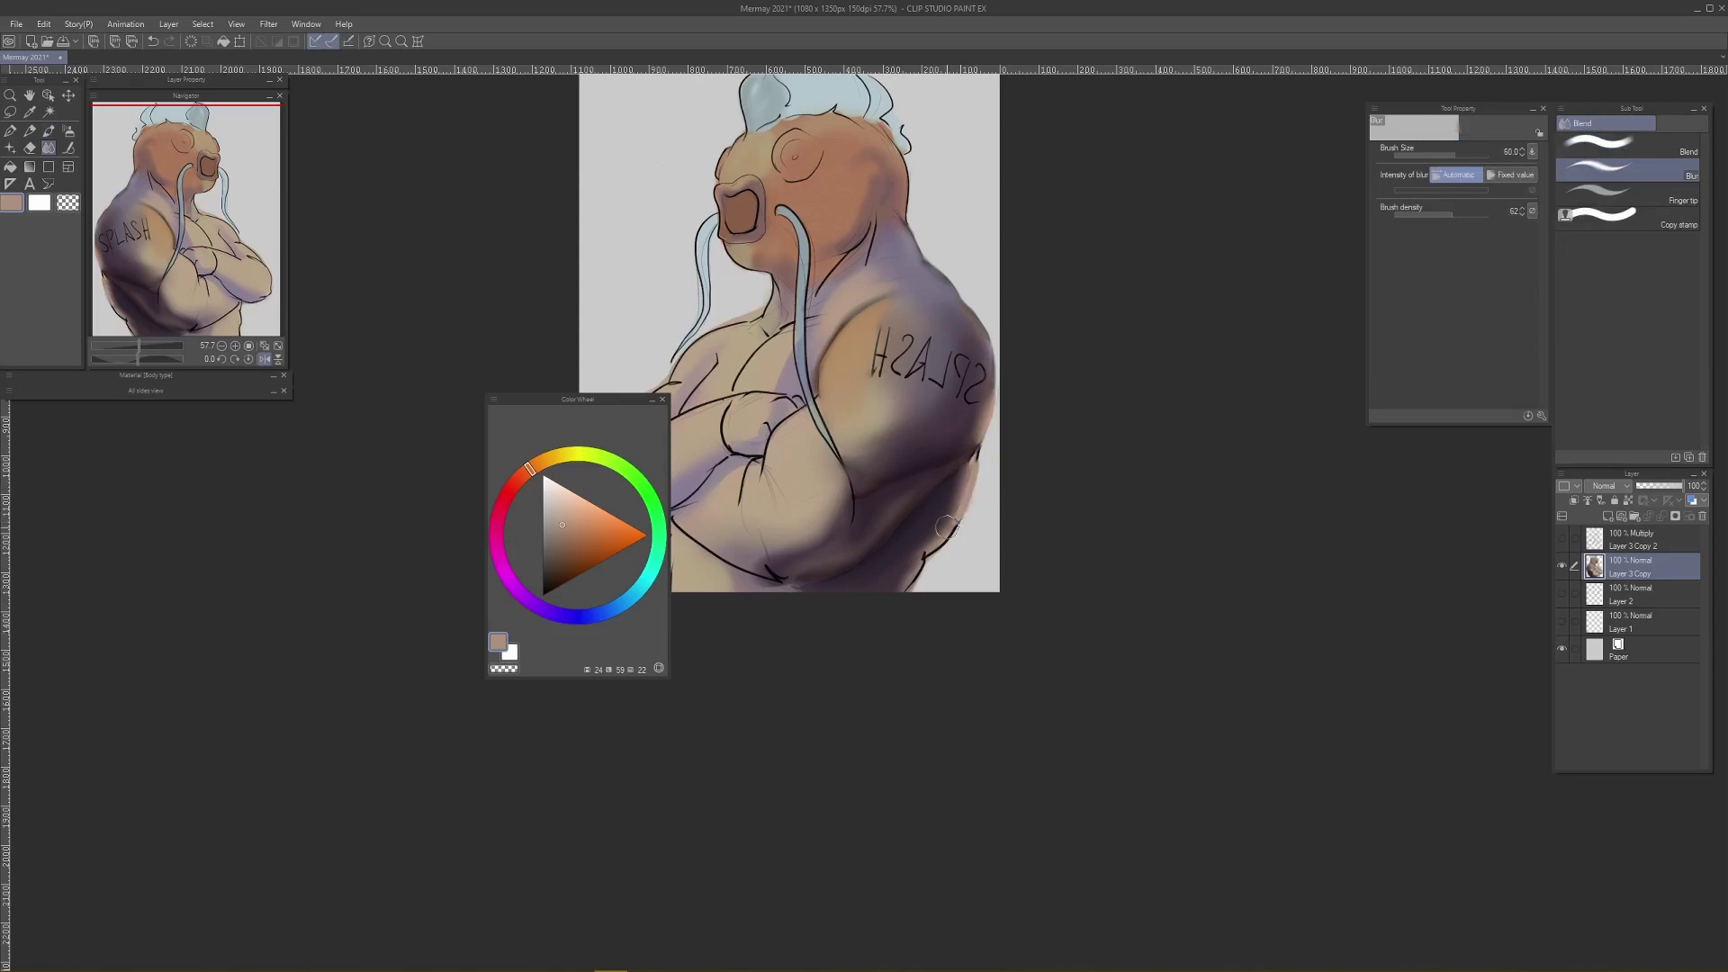
# Step: Darken the crease where the shoulder meets the back with a sampled near-black purple, adjusting the brush size between strokes
pyautogui.press('i')
pyautogui.click(961, 467)
pyautogui.press('b')
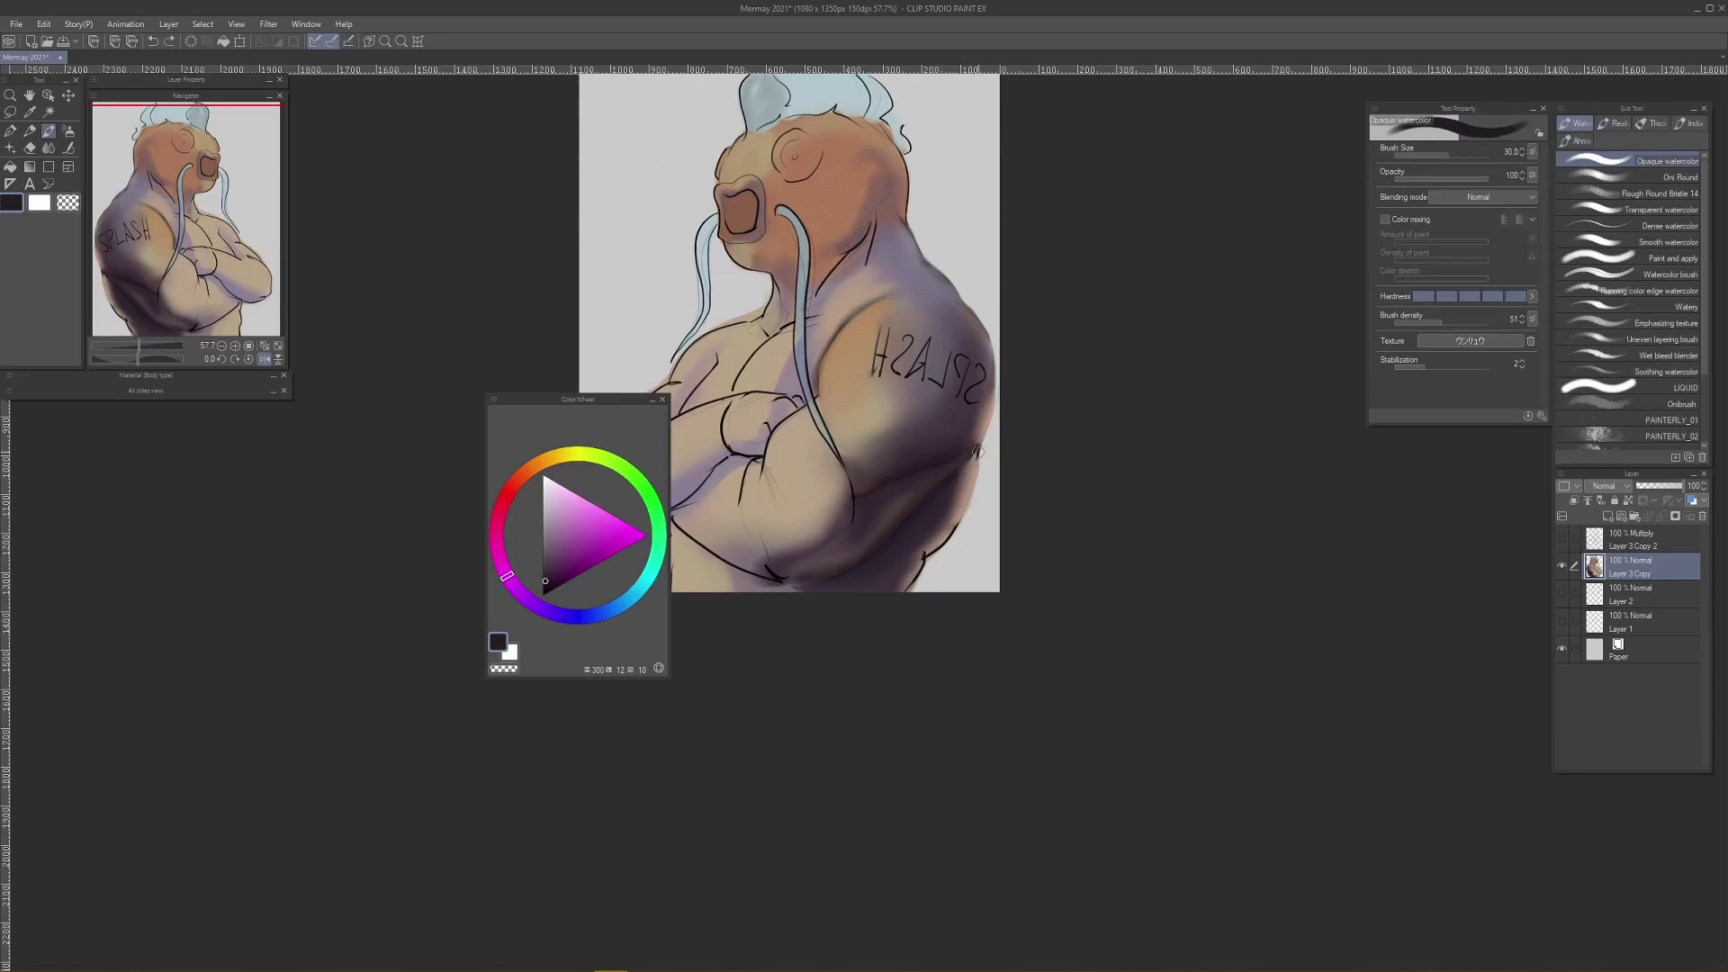
pyautogui.hotkey('ctrl', 'z')
pyautogui.press('[')
pyautogui.press('[')
pyautogui.press('[')
pyautogui.press(']')
pyautogui.press(']')
pyautogui.press(']')
pyautogui.press(']')
# Step: Blend the darkened shoulder crease with the blur brush reduced to size 40
pyautogui.press('j')
pyautogui.press('[')
pyautogui.press('[')
pyautogui.press('[')
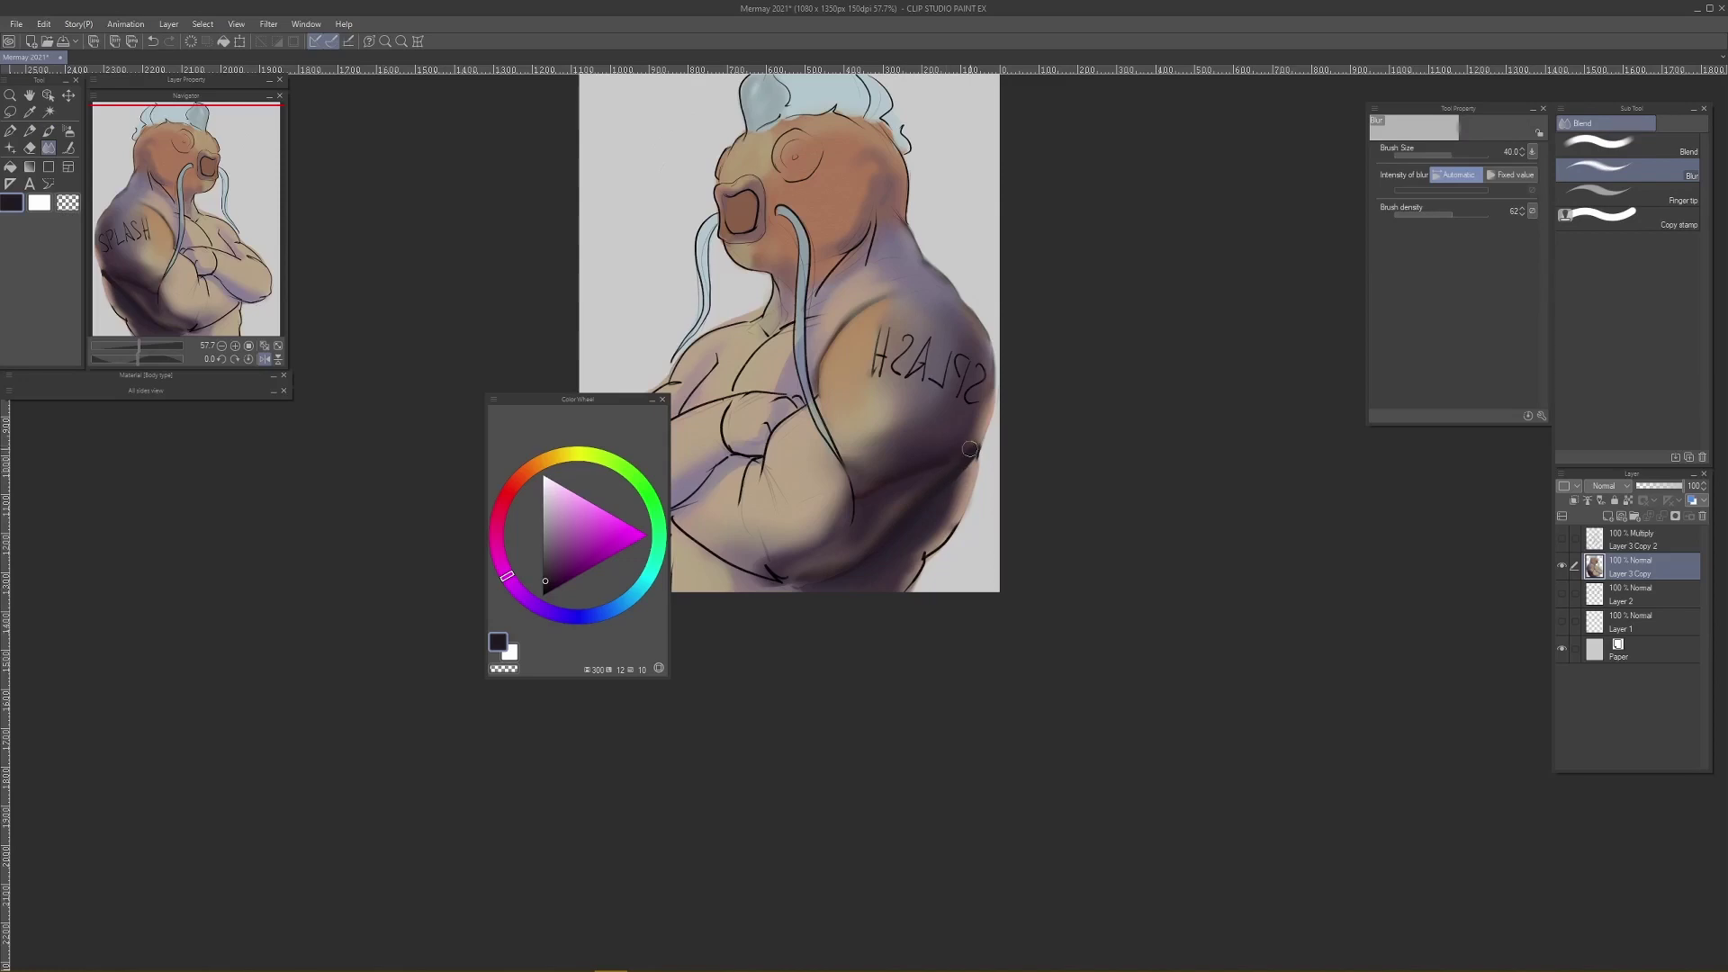
# Step: Repaint the outer edge at the shoulder crease in a sampled muted brown and blur it
pyautogui.press('b')
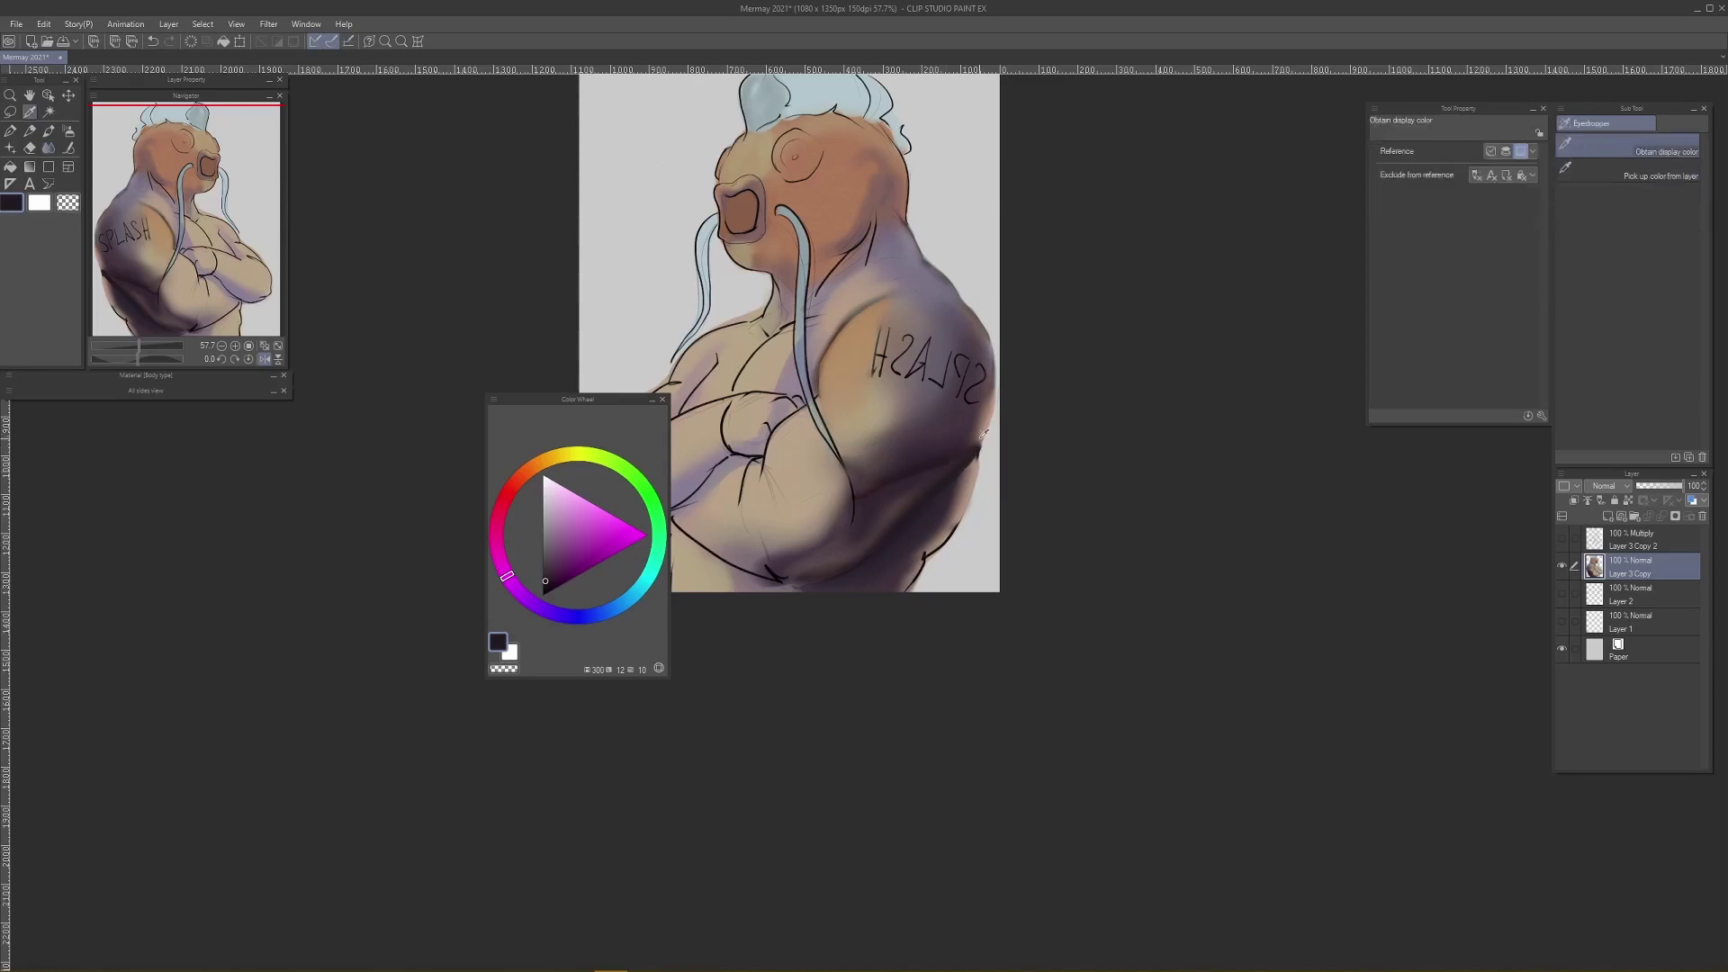
pyautogui.keyDown('alt'); pyautogui.click(974, 447); pyautogui.keyUp('alt')
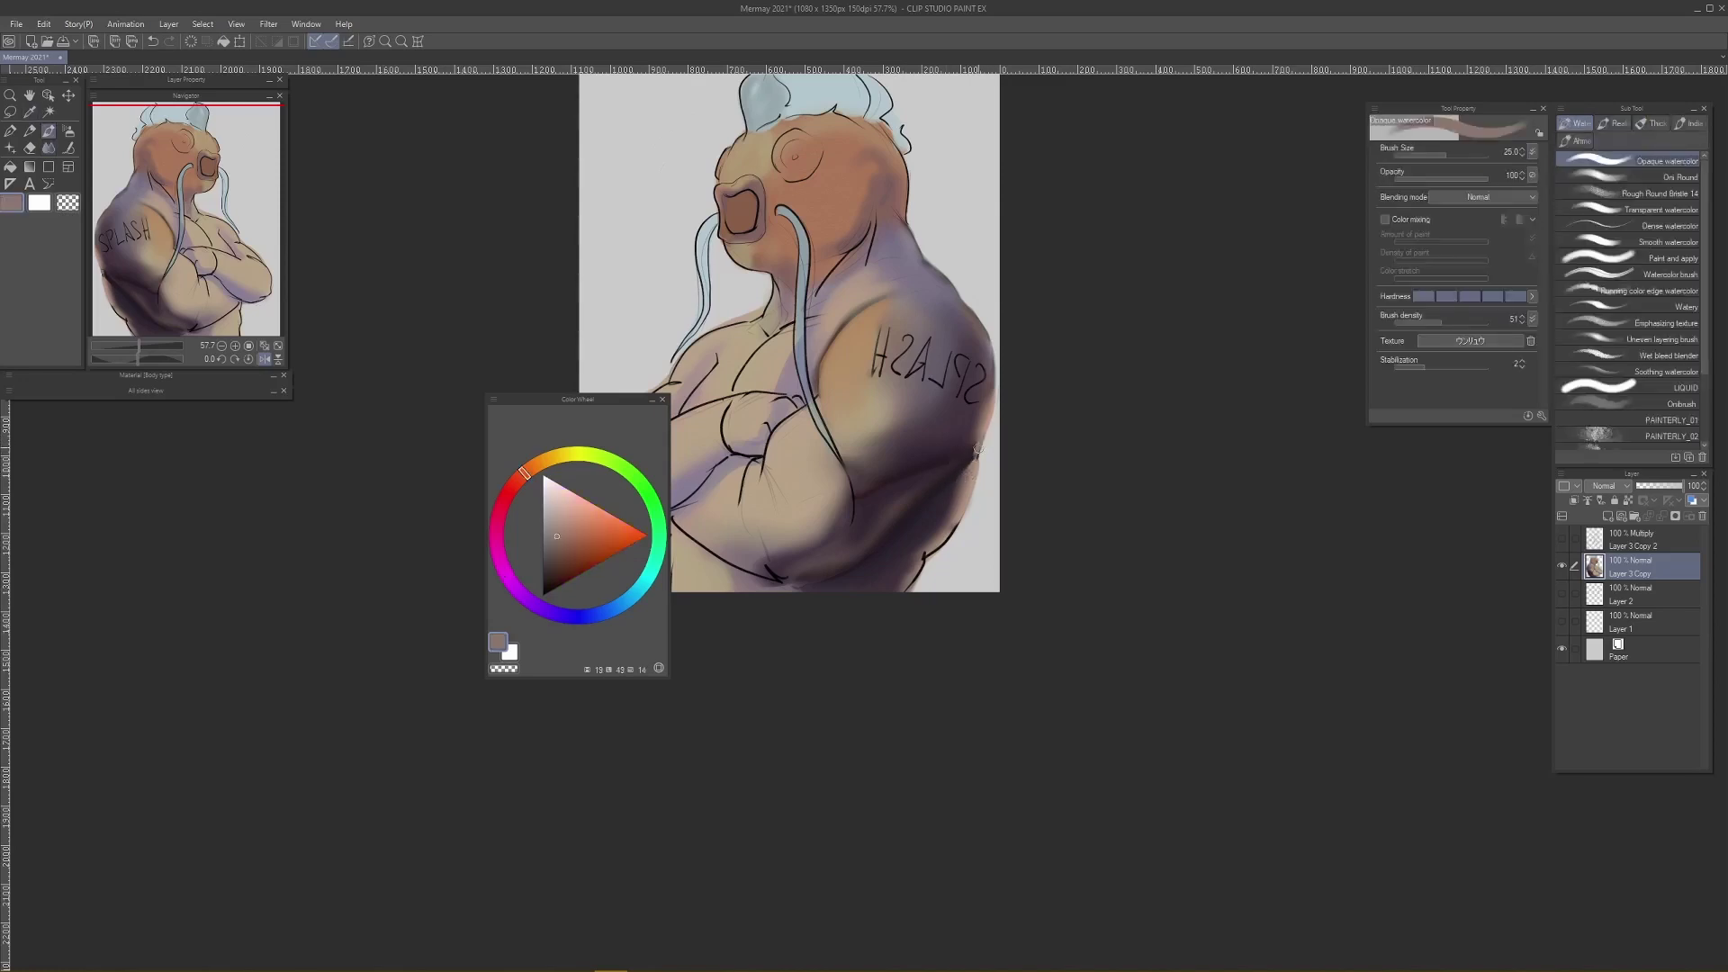
pyautogui.press('j')
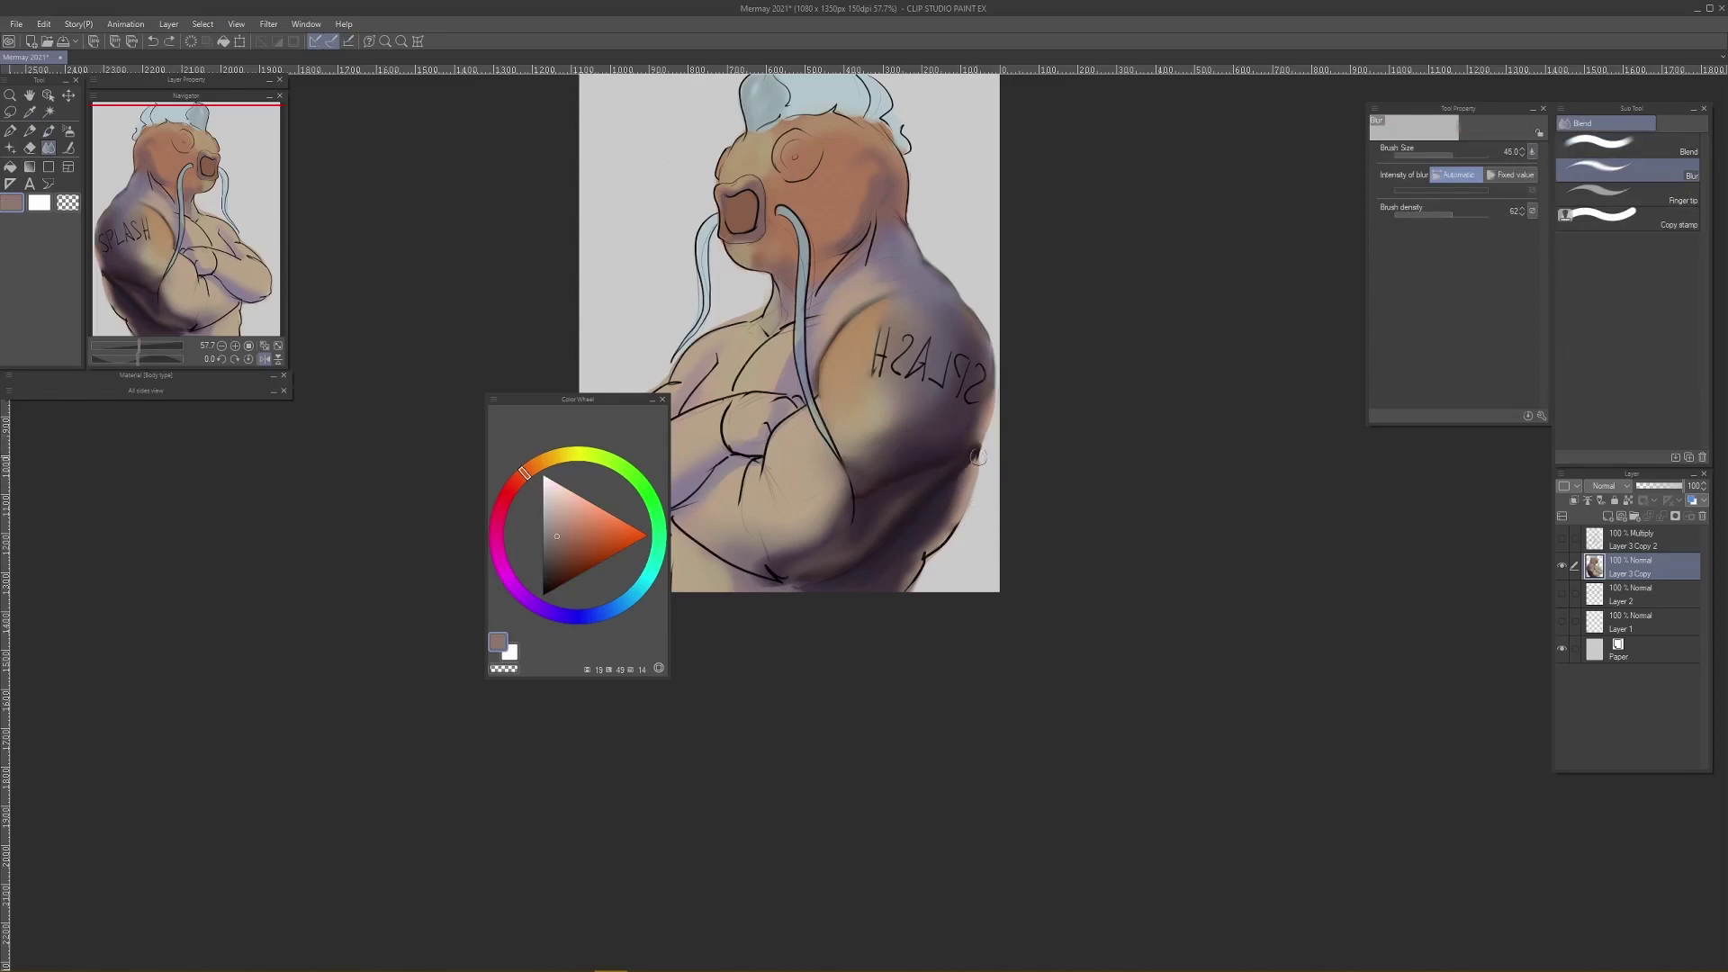
# Step: Add a lighter warm brown along the outer edge at the crease with the Opaque watercolor brush at size 15, and blend it
pyautogui.keyDown('alt'); pyautogui.click(945, 472); pyautogui.keyUp('alt')
pyautogui.click(563, 506)
pyautogui.click(563, 527)
pyautogui.press('b')
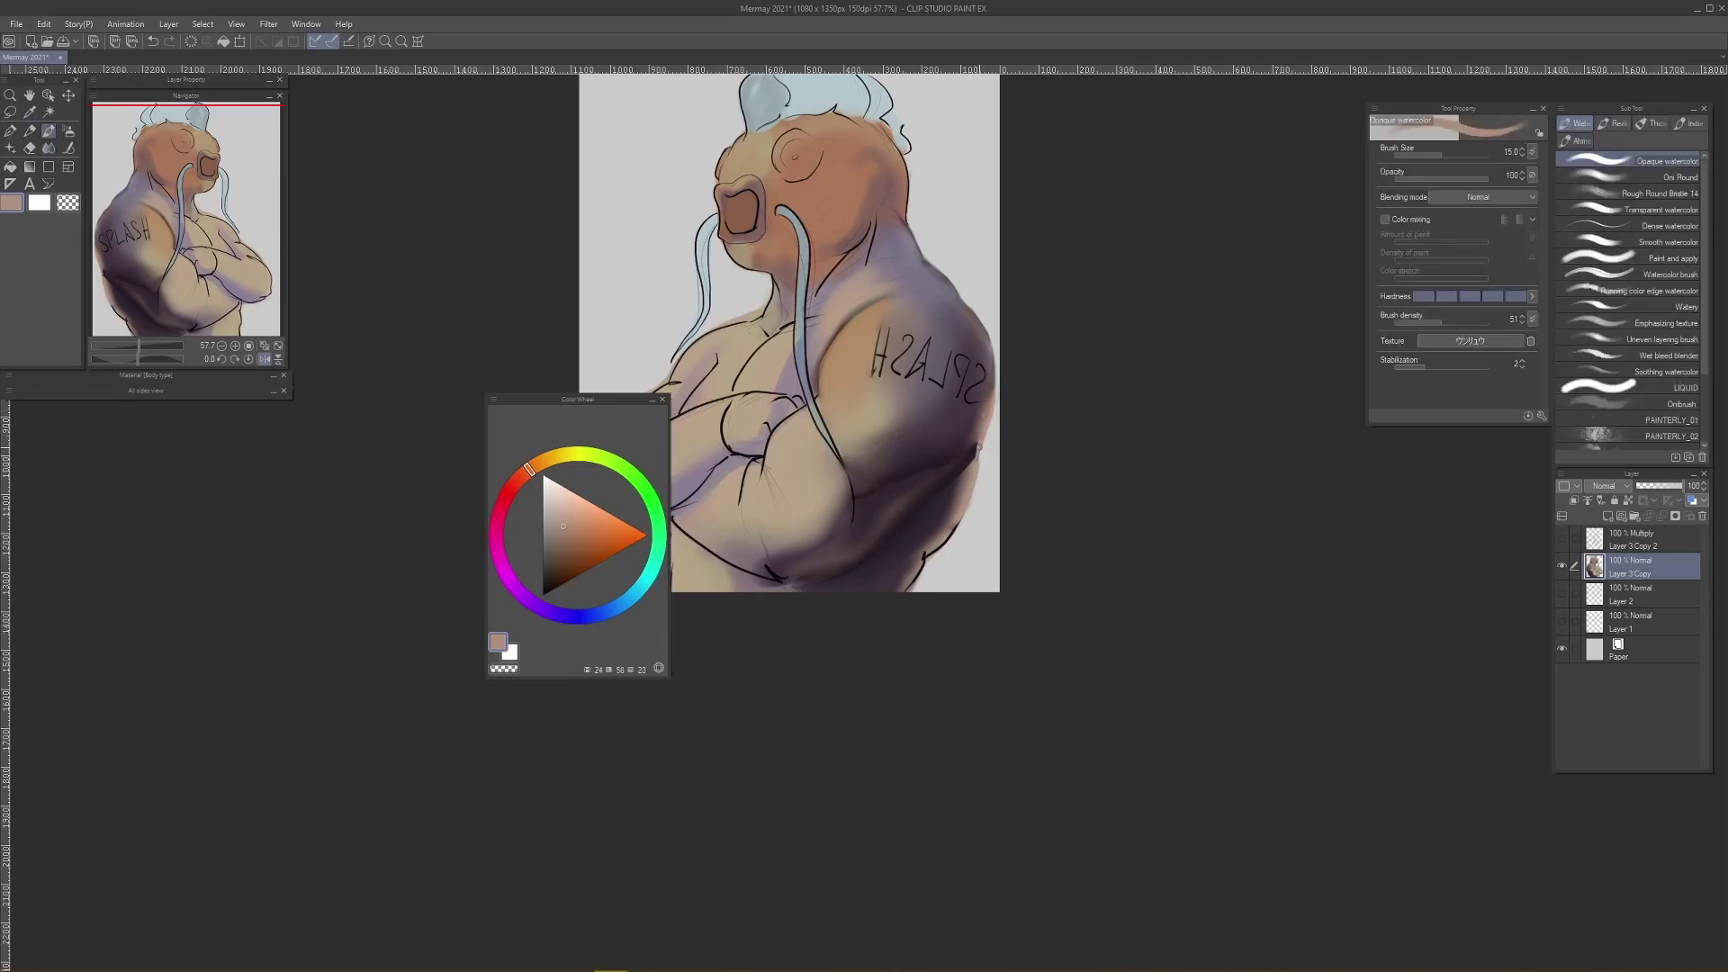
pyautogui.press('j')
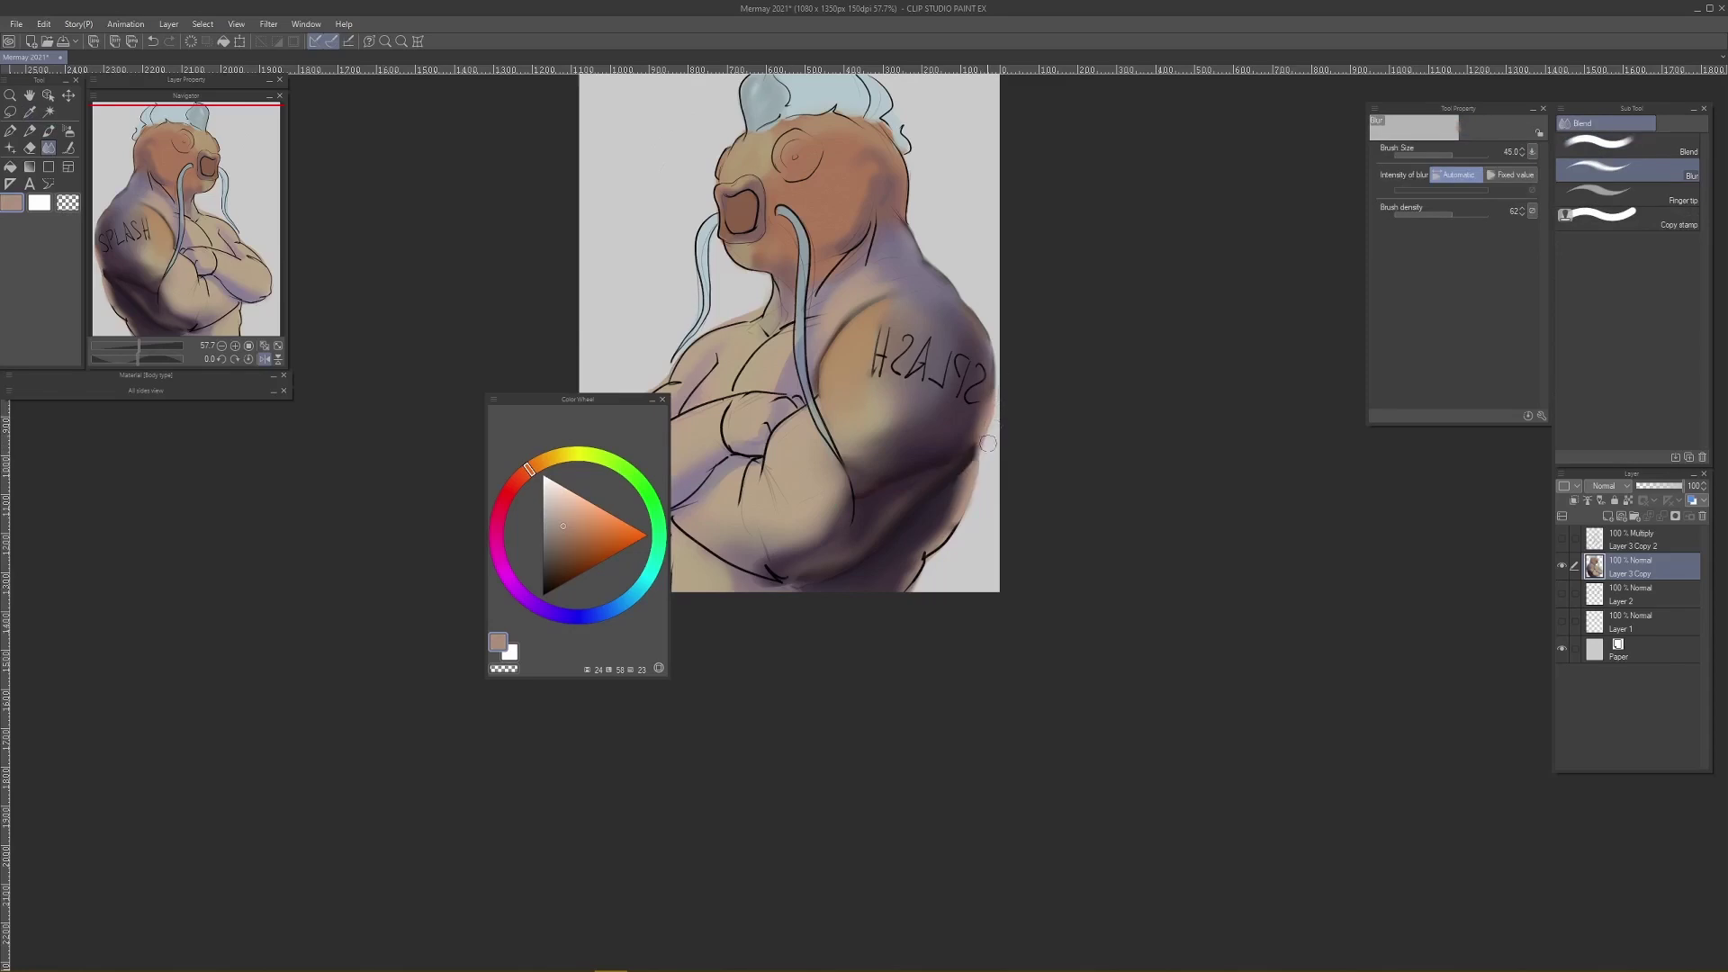
# Step: Check the whole figure at a reduced size with the canvas view flipped back to normal
pyautogui.moveTo(1038, 412); pyautogui.dragTo(999, 488)
pyautogui.press('[')
pyautogui.press('h')
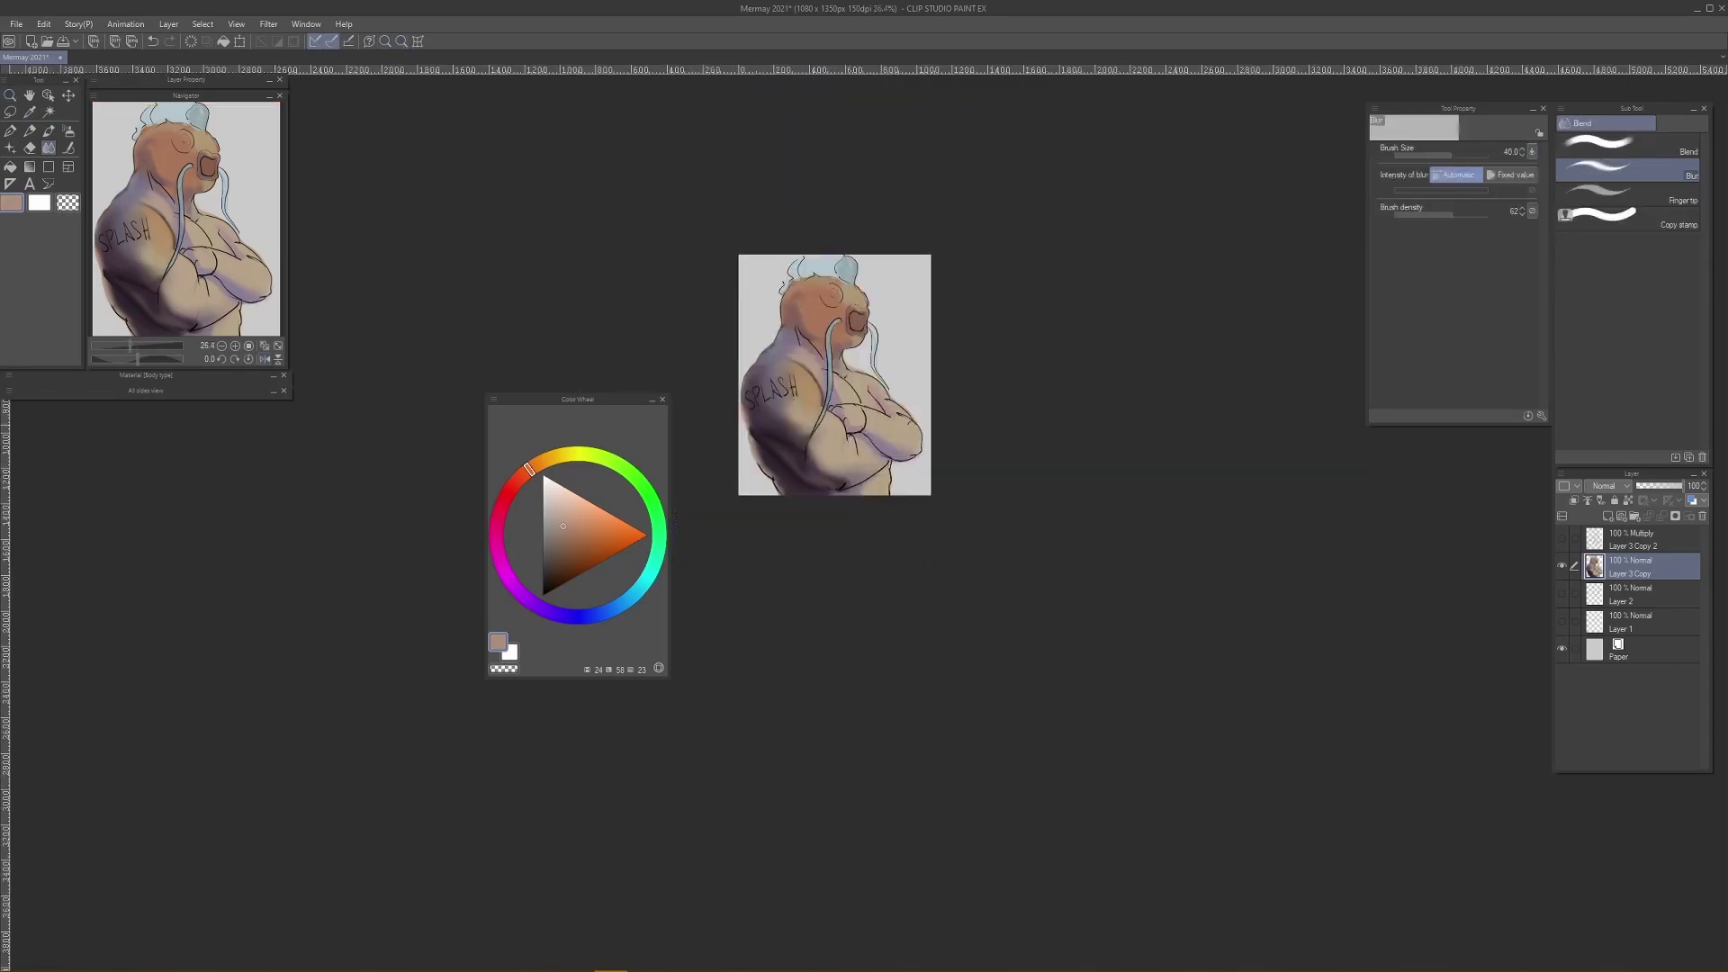
pyautogui.moveTo(884, 354); pyautogui.dragTo(953, 436)
pyautogui.scroll(4, 822, 413)
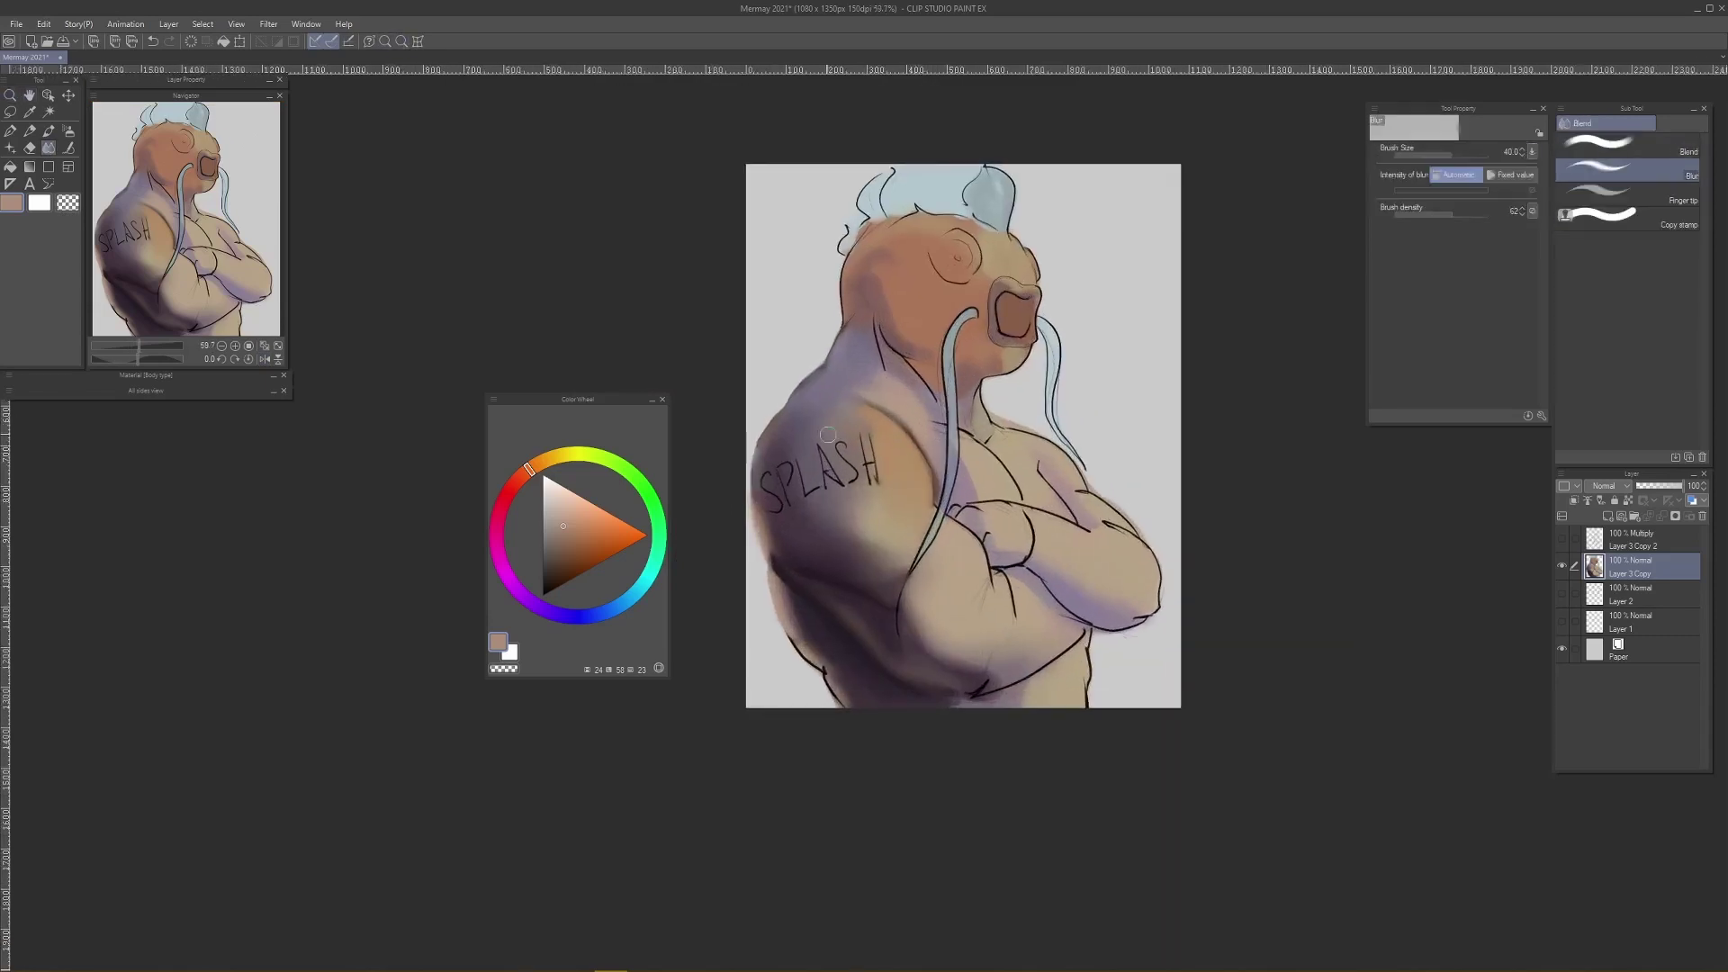
# Step: Paint a warm brown over the back outline just below the shoulder and soften it with the blur brush
pyautogui.press('b')
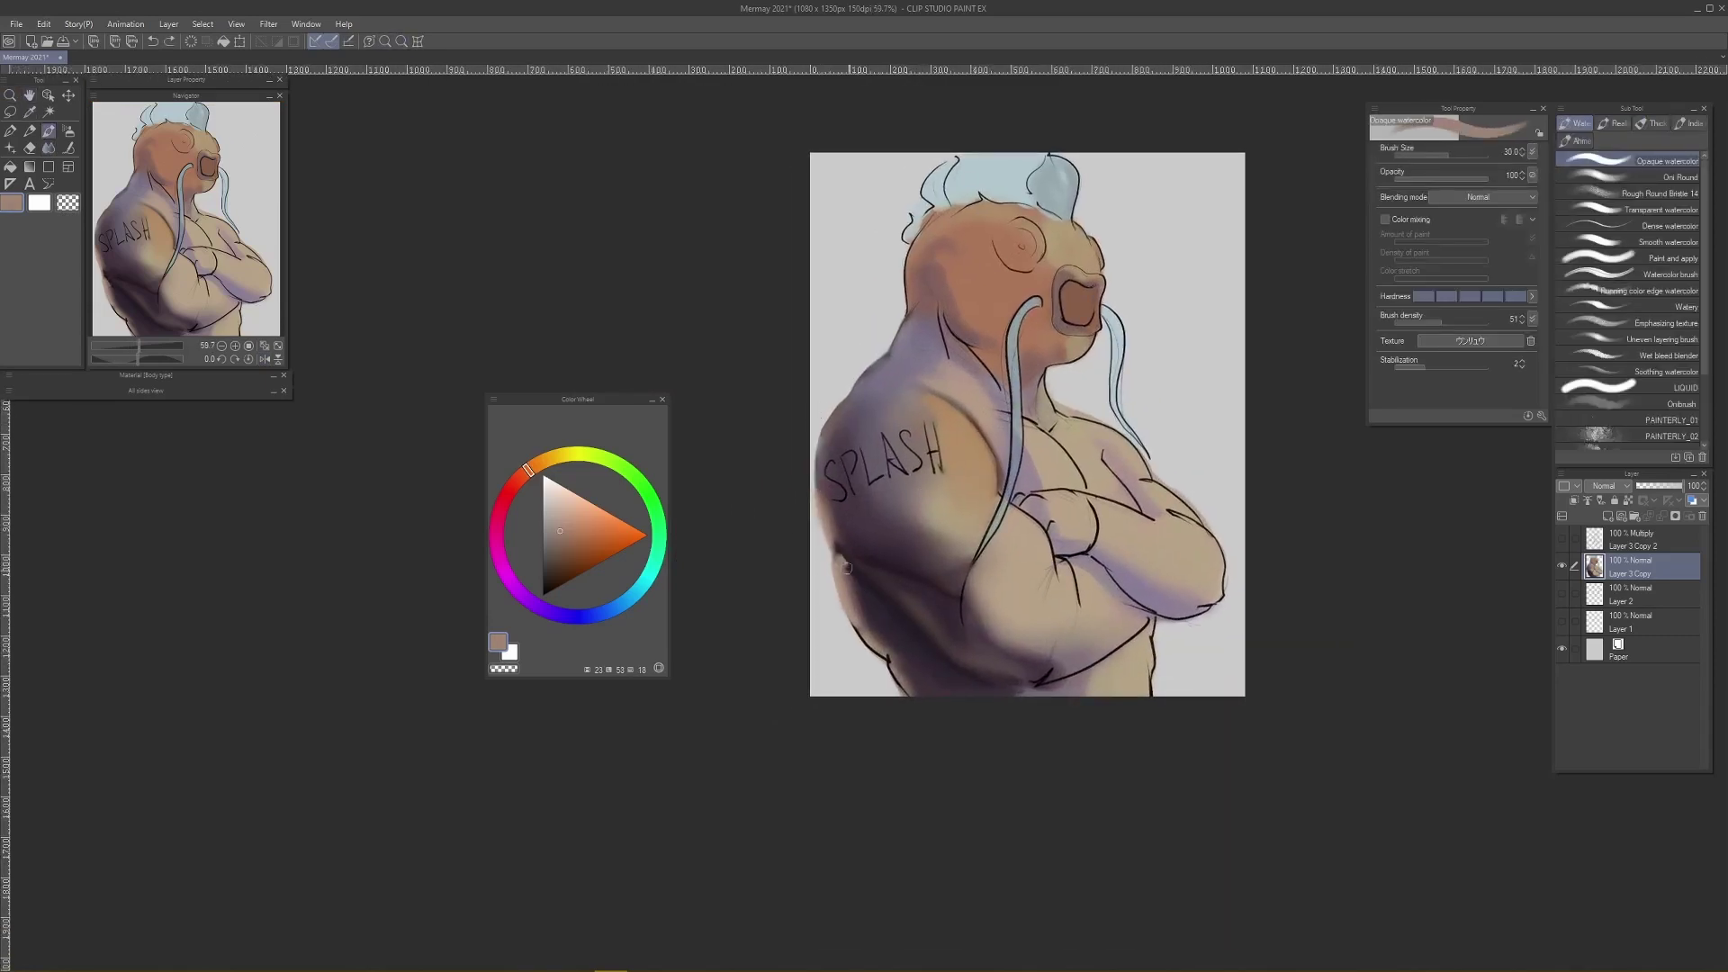
pyautogui.press('j')
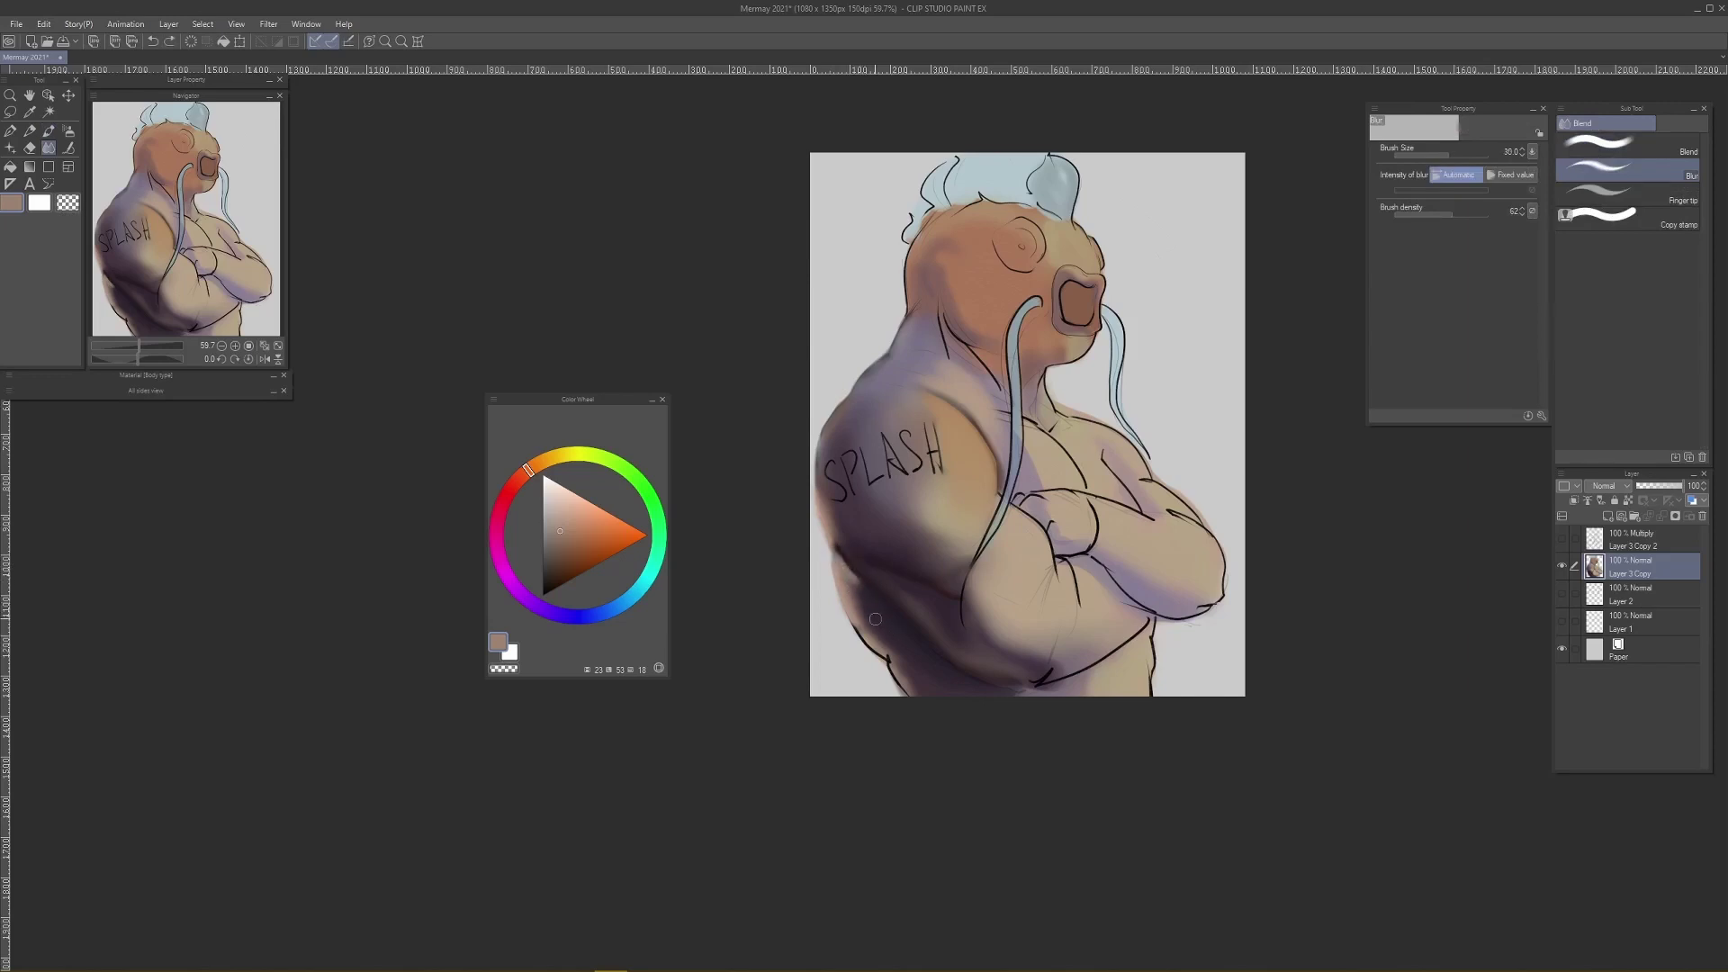
# Step: Blur the shading at the back crease and paint a sampled muted brown along the edge below the shoulder with Opaque watercolor at size 40
pyautogui.moveTo(876, 620); pyautogui.dragTo(871, 612)
pyautogui.press('b')
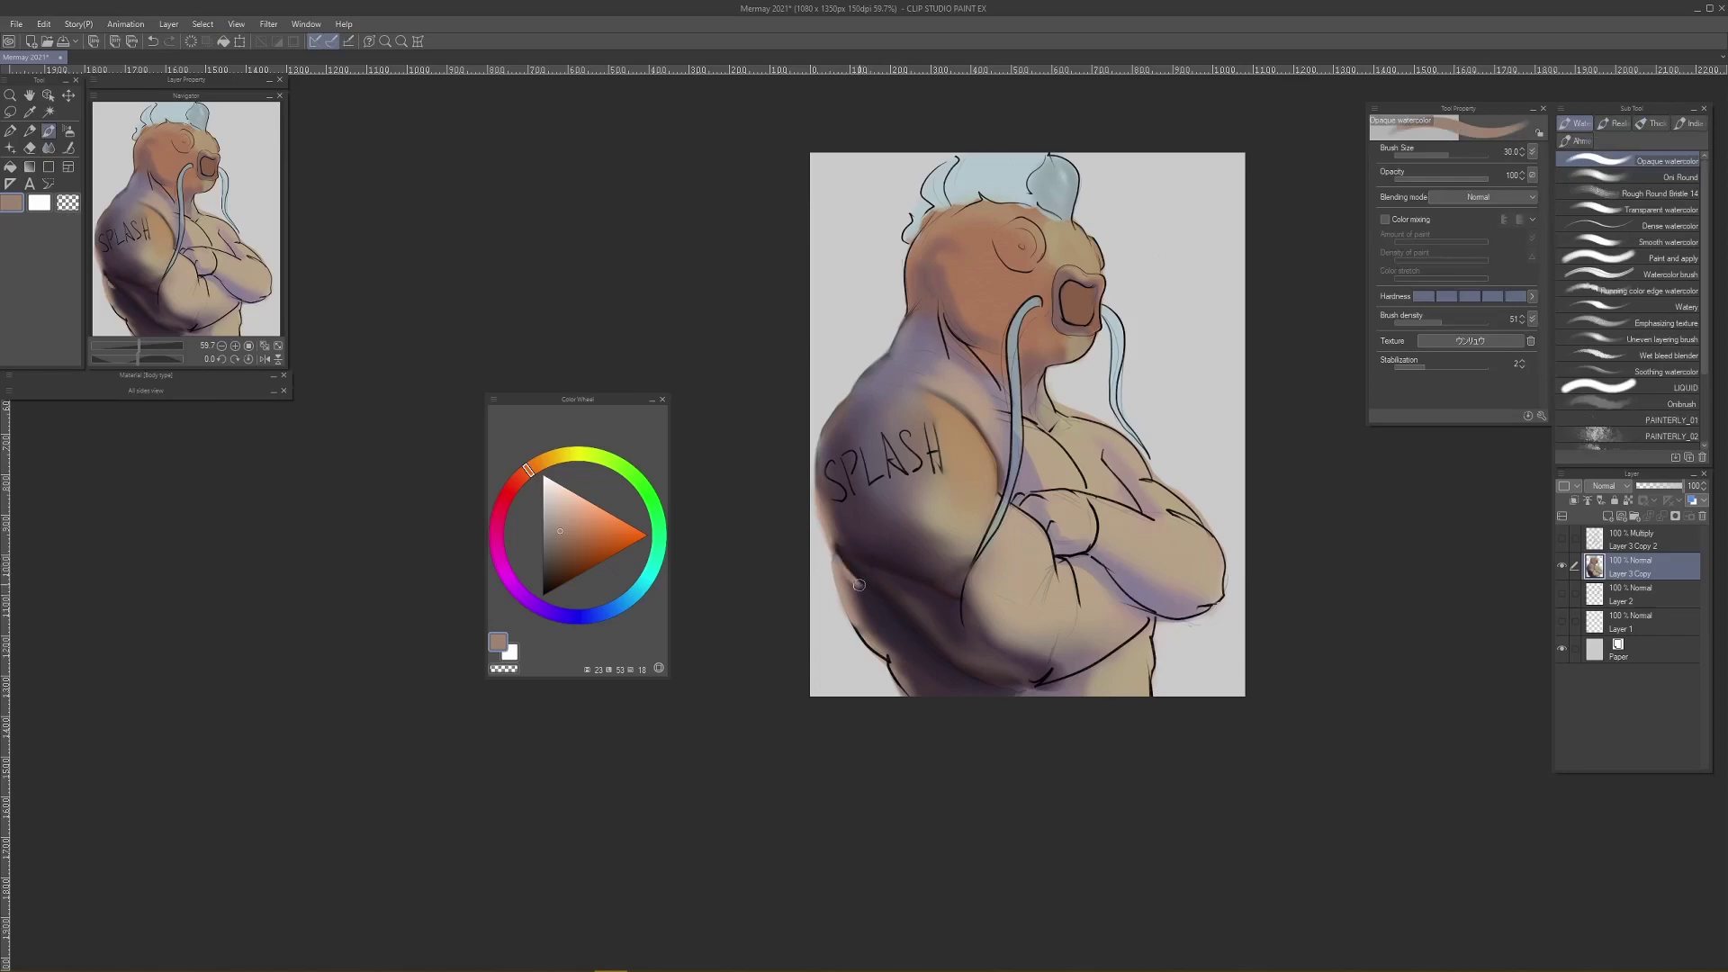
pyautogui.press('j')
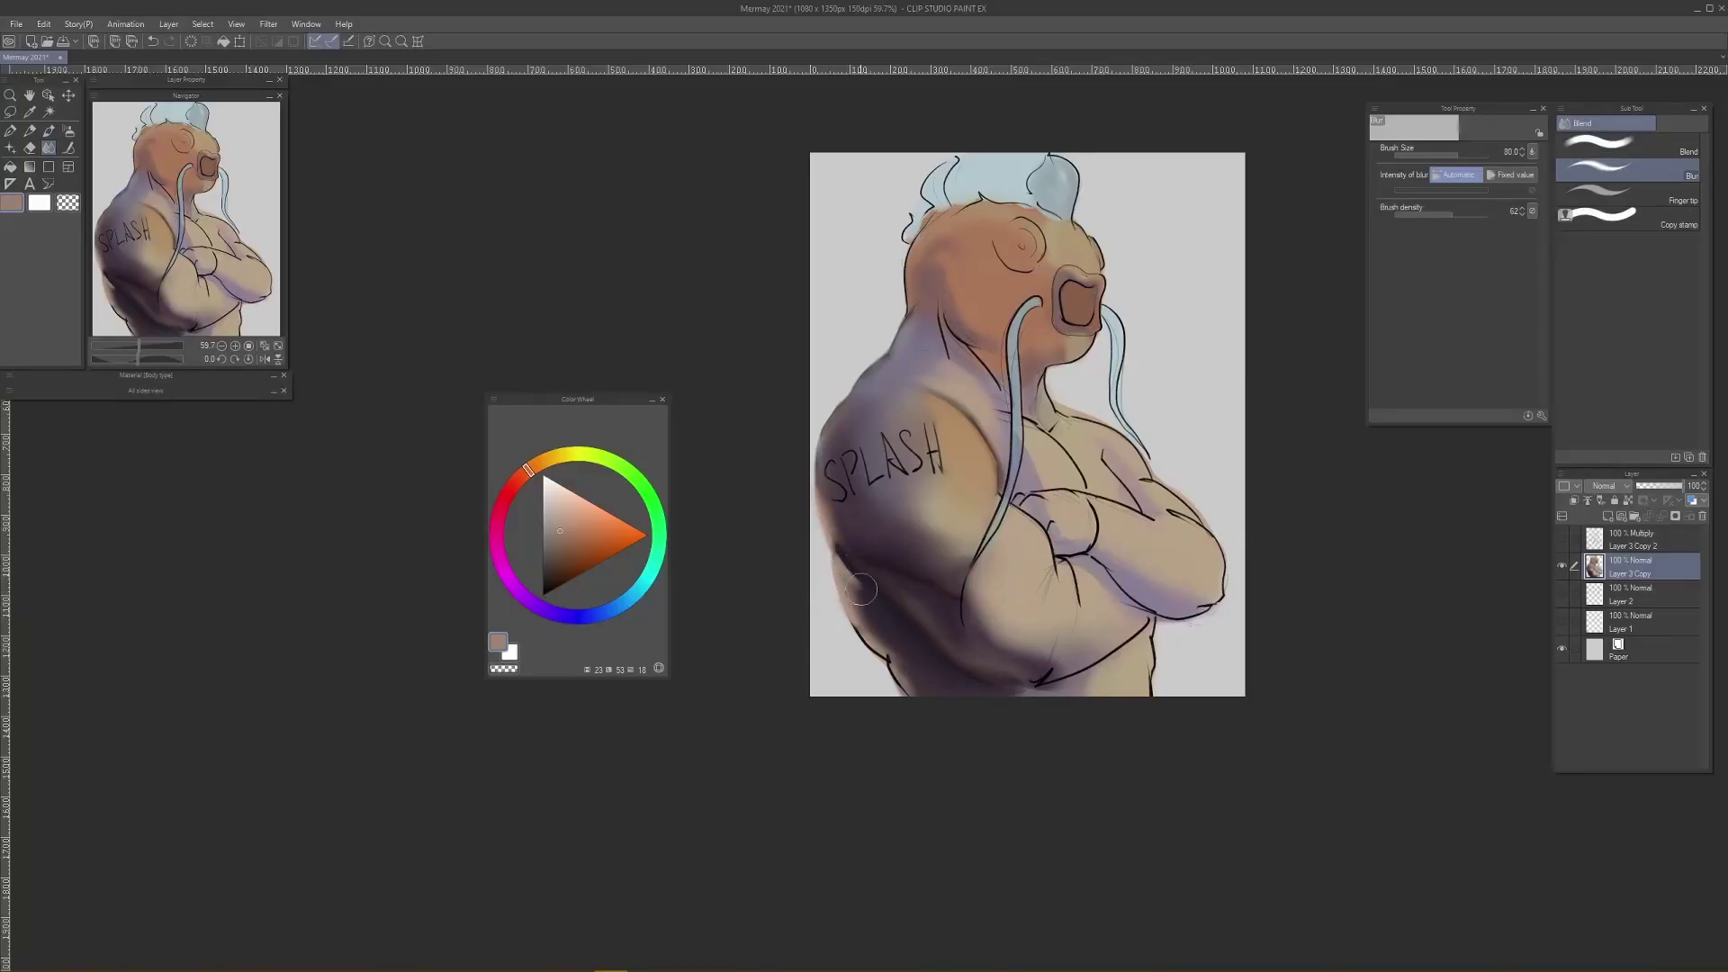
pyautogui.press('b')
pyautogui.keyDown('alt'); pyautogui.click(866, 500); pyautogui.keyUp('alt')
pyautogui.moveTo(867, 495); pyautogui.dragTo(867, 513)
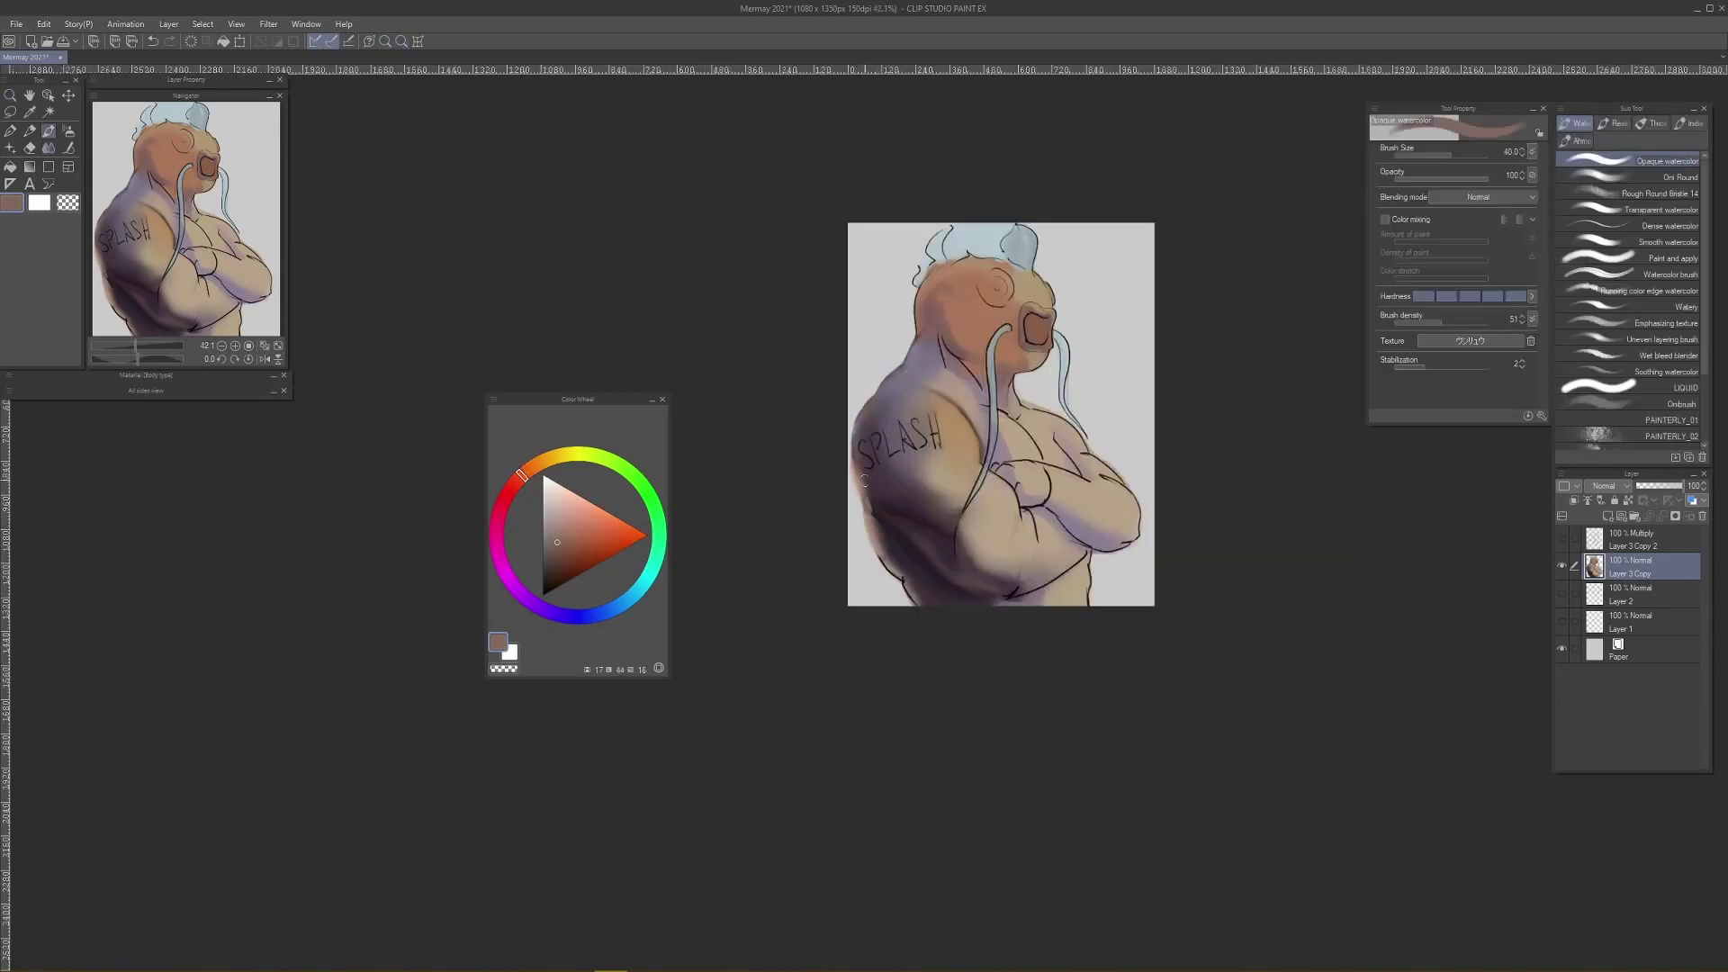
pyautogui.press('j')
# Step: Mirror the canvas view horizontally and check the whole figure at a reduced size
pyautogui.press('h')
pyautogui.scroll(-4, 1099, 382)
pyautogui.moveTo(900, 324); pyautogui.dragTo(1126, 382)
pyautogui.scroll(5, 1127, 382)
pyautogui.press('b')
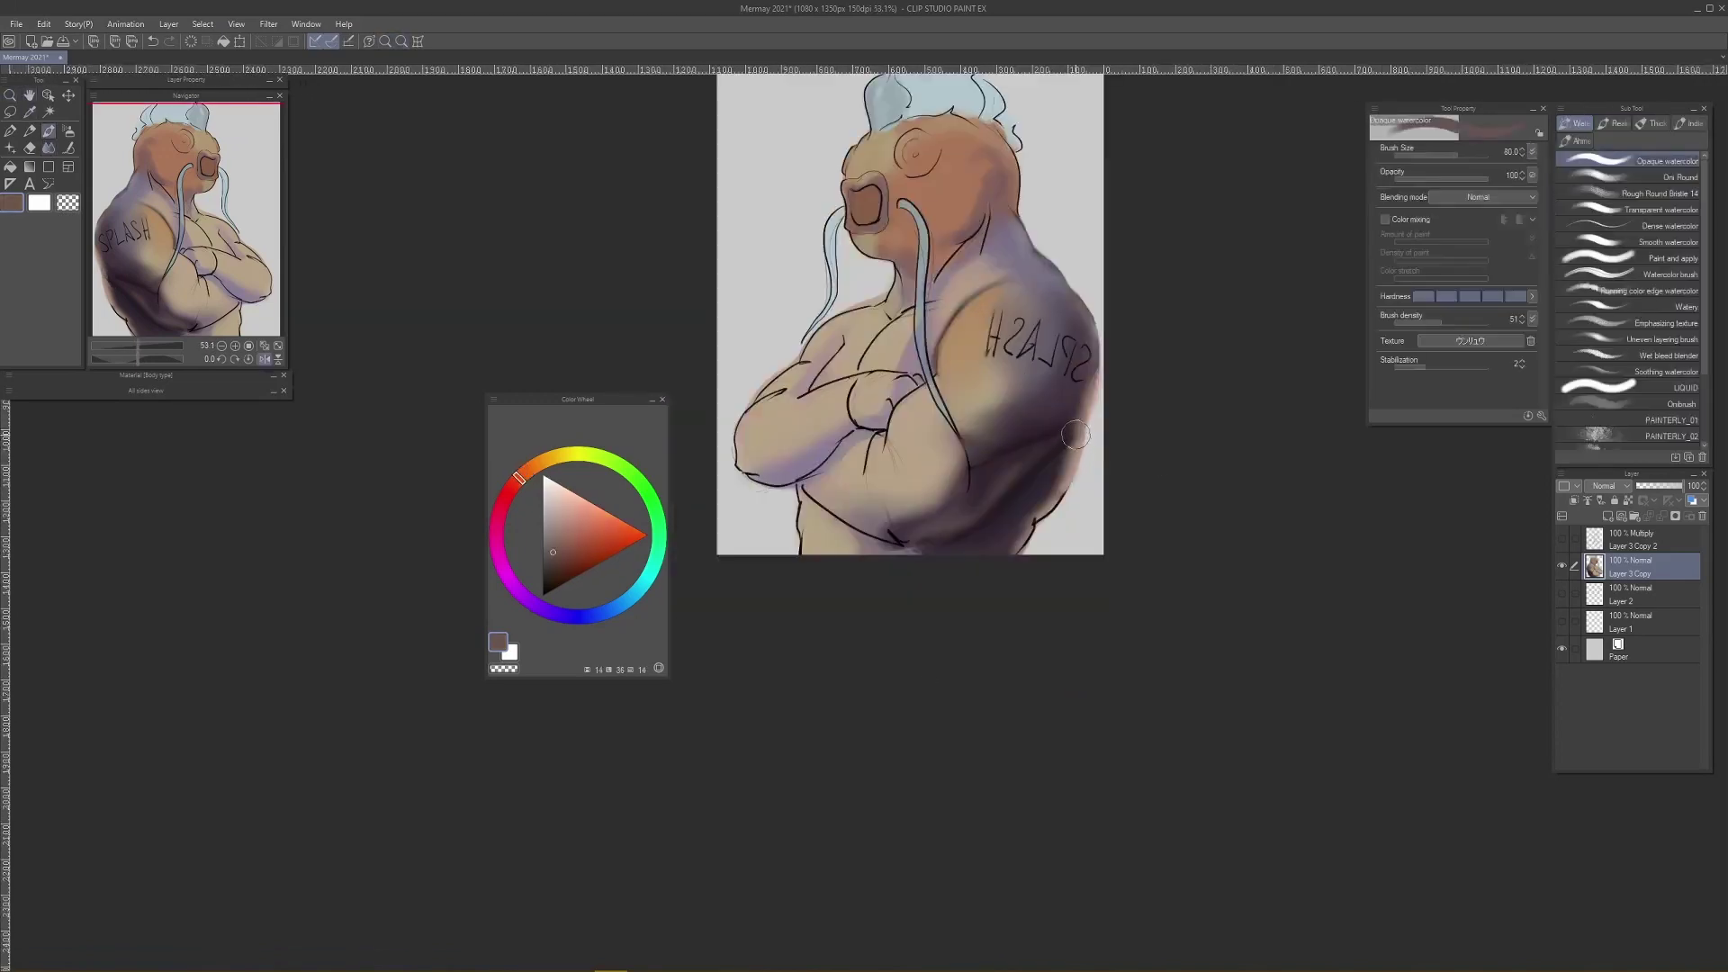
pyautogui.moveTo(1025, 468)
pyautogui.mouseDown()
pyautogui.moveTo(1073, 432)
pyautogui.moveTo(1036, 443)
pyautogui.moveTo(1072, 398)
pyautogui.mouseUp()
pyautogui.press(']')
pyautogui.press(']')
pyautogui.press(']')
pyautogui.press(']')
pyautogui.press(']')
pyautogui.press(']')
pyautogui.press(']')
pyautogui.press(']')
pyautogui.hotkey('ctrl', 'z')
pyautogui.hotkey('ctrl', 'z')
pyautogui.hotkey('ctrl', 'z')
# Step: Deepen the shadow on the upper arm below the tattoo with a dark blue-violet using the Oni Round brush at size 70
pyautogui.press('[')
pyautogui.press('[')
pyautogui.press('[')
pyautogui.keyDown('alt'); pyautogui.click(989, 464); pyautogui.keyUp('alt')
pyautogui.click(552, 579)
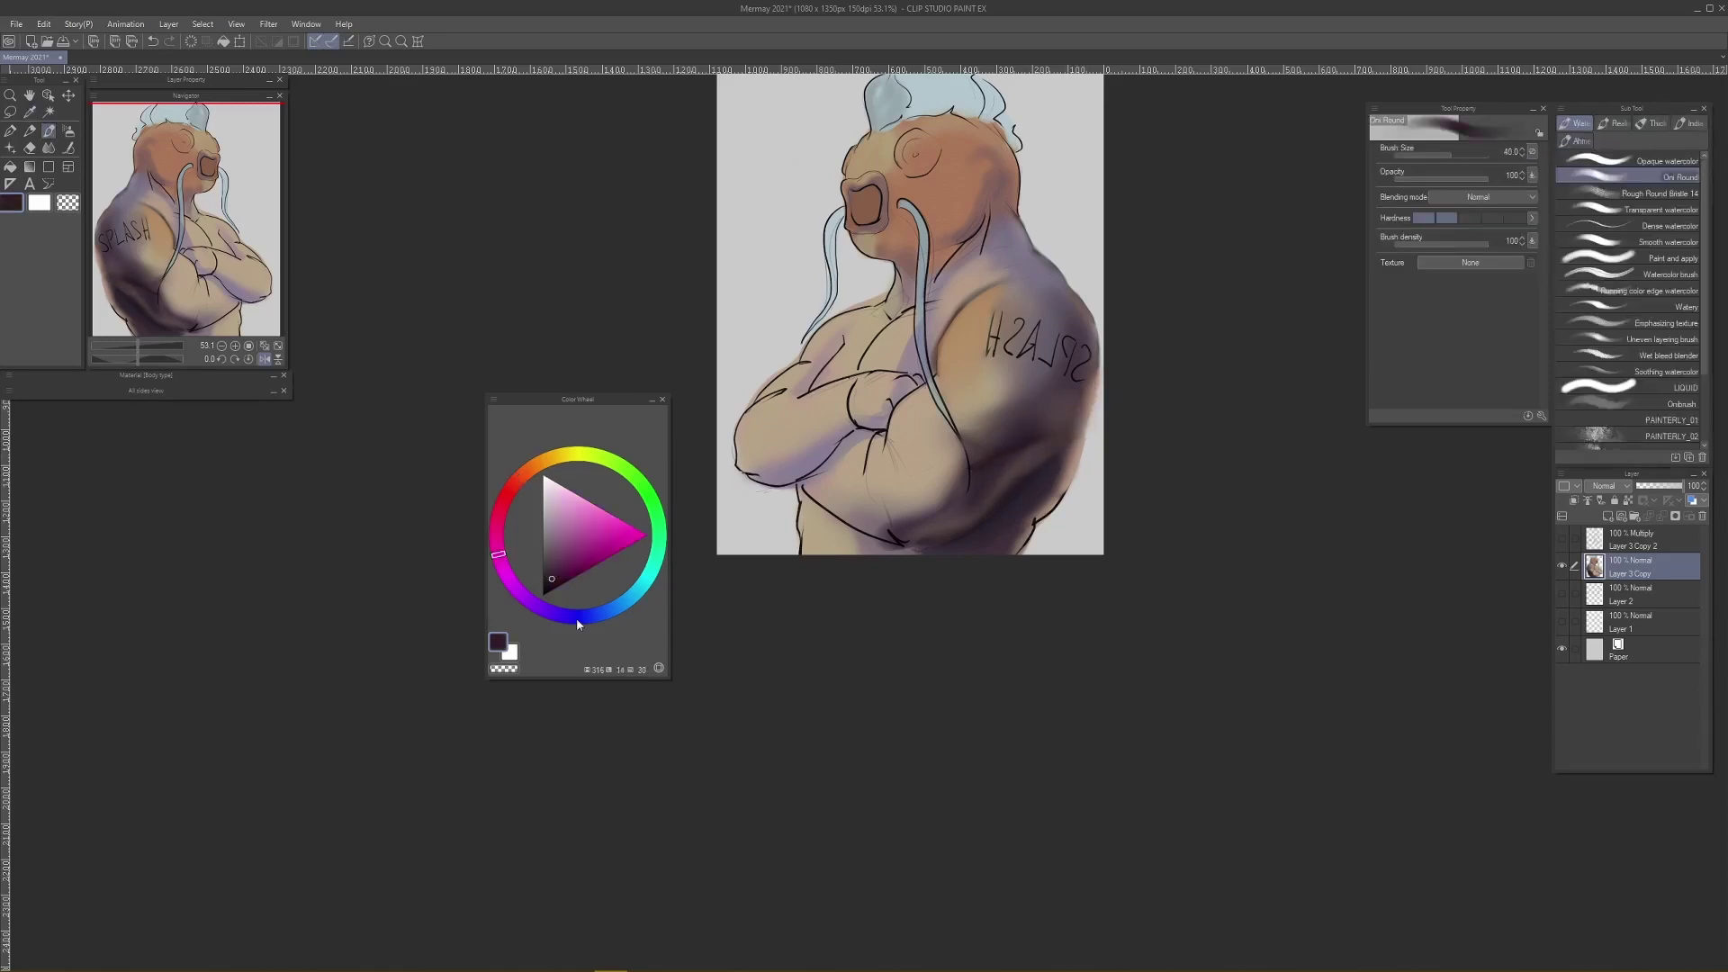
pyautogui.click(559, 614)
pyautogui.press(']')
pyautogui.moveTo(971, 468); pyautogui.dragTo(997, 439)
pyautogui.hotkey('ctrl', 'z')
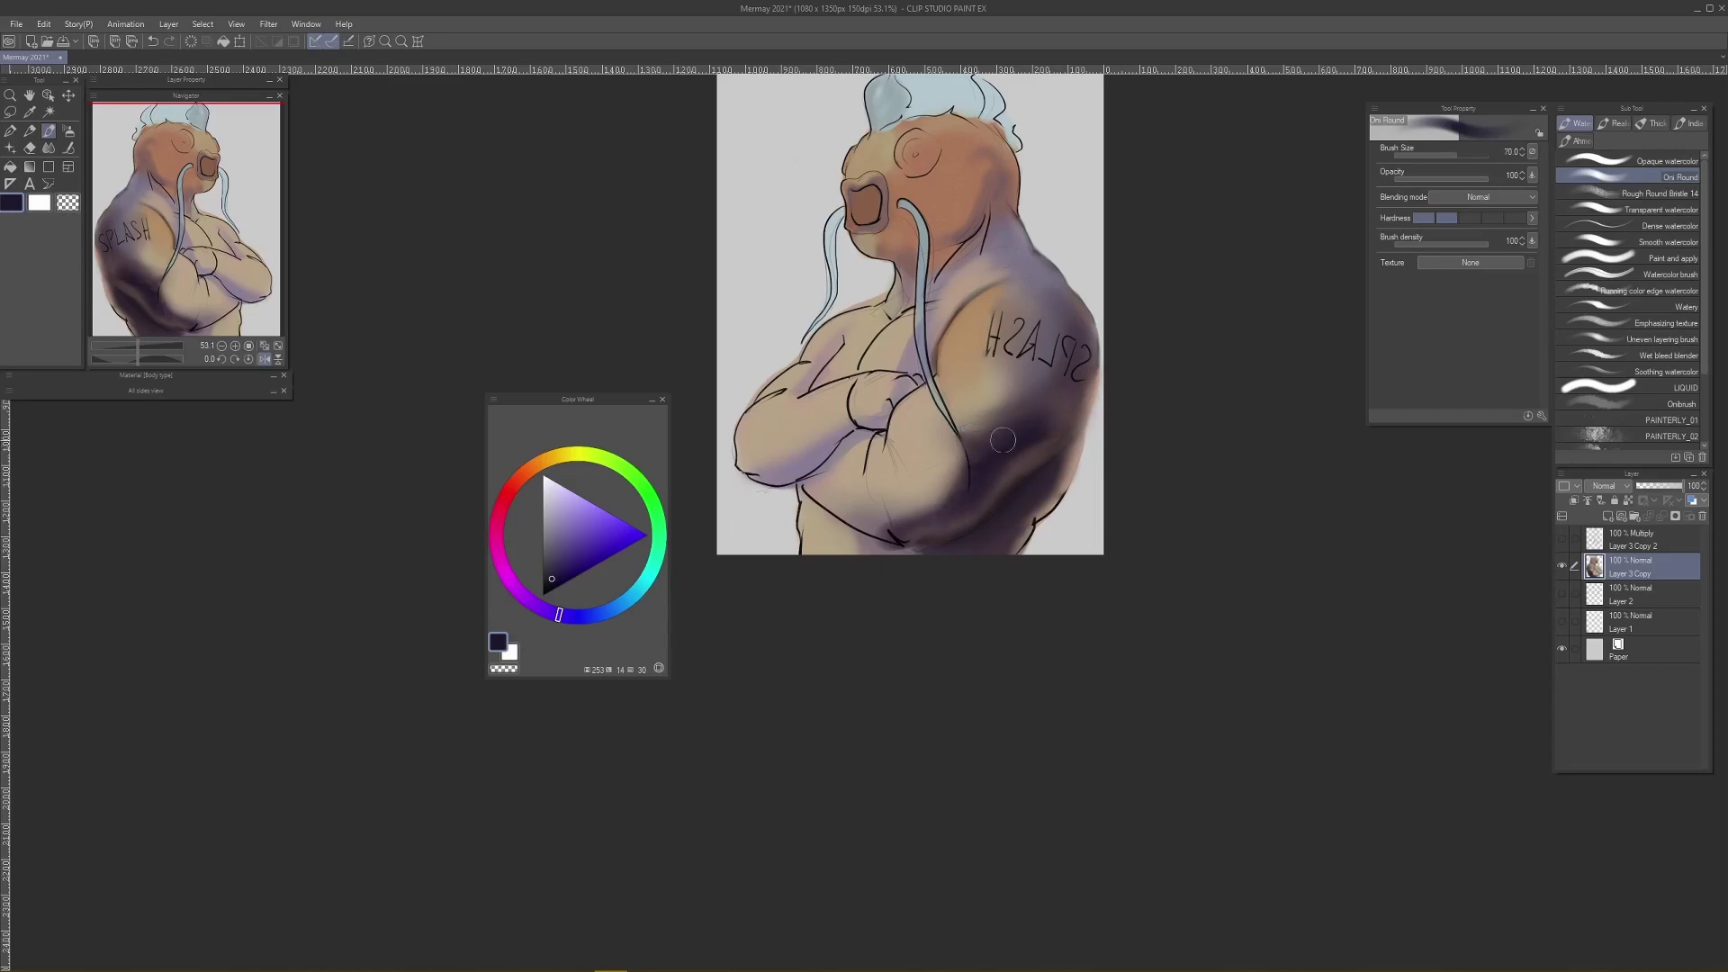
# Step: Soften the dark shading toward the upper arm's outer edge with the Blur brush at size 100
pyautogui.press('e')
pyautogui.press('e')
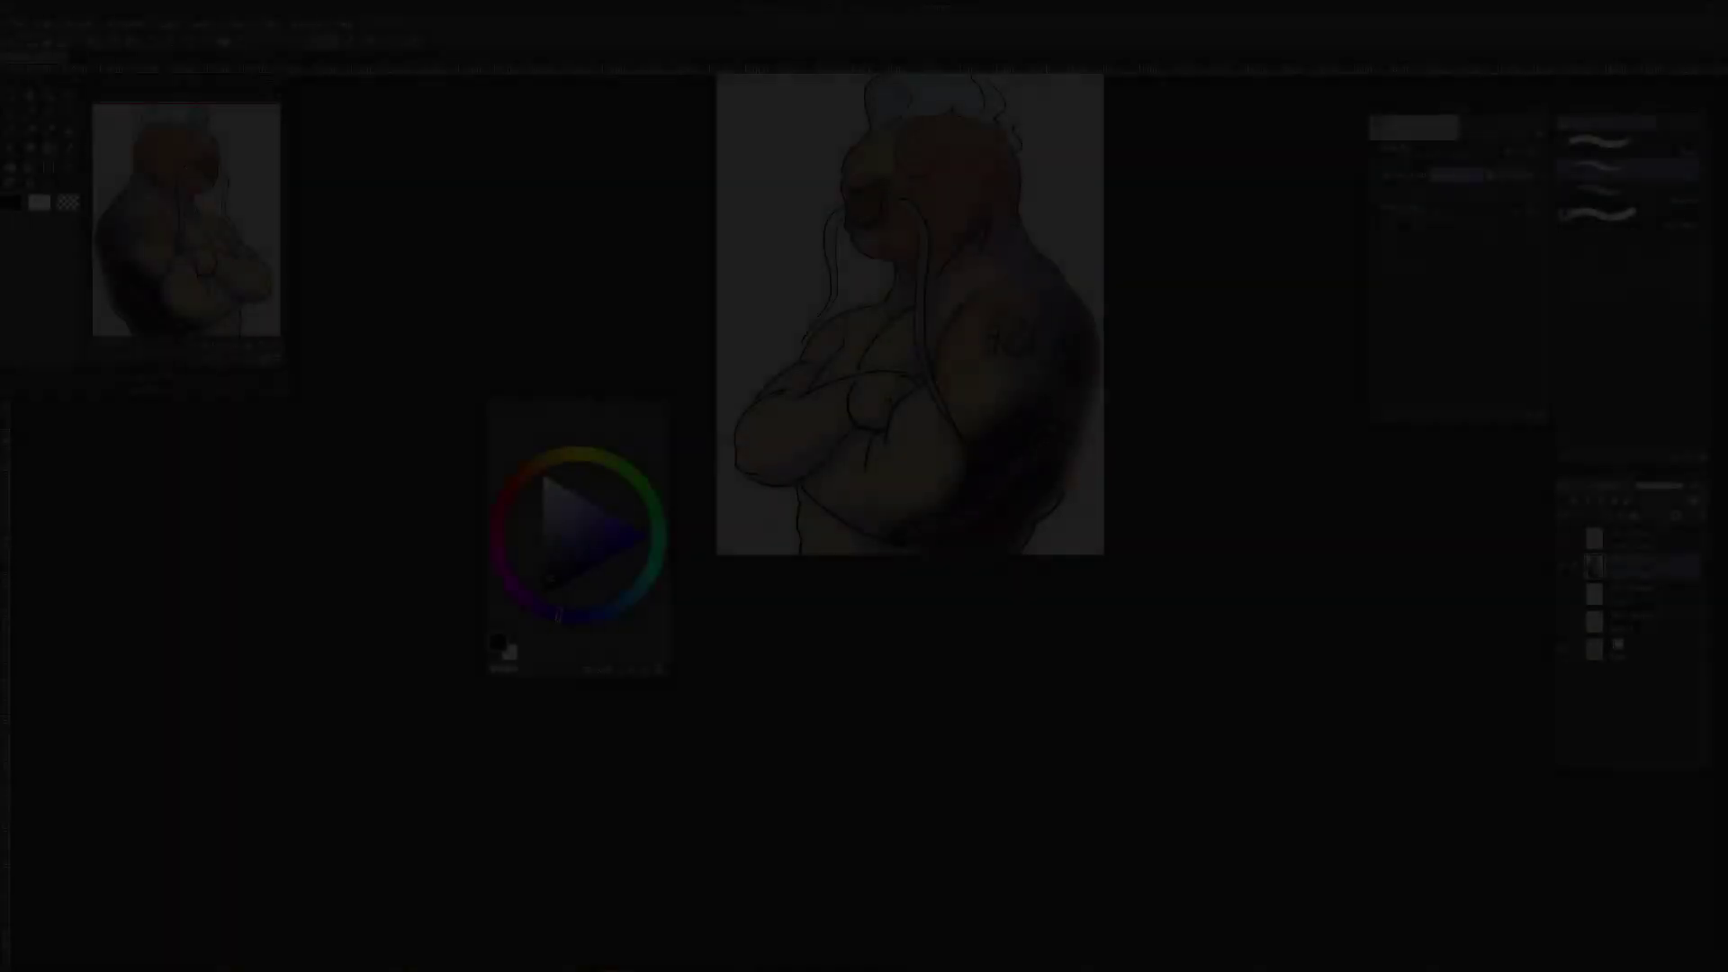
pyautogui.press(']')
pyautogui.press(']')
pyautogui.press(']')
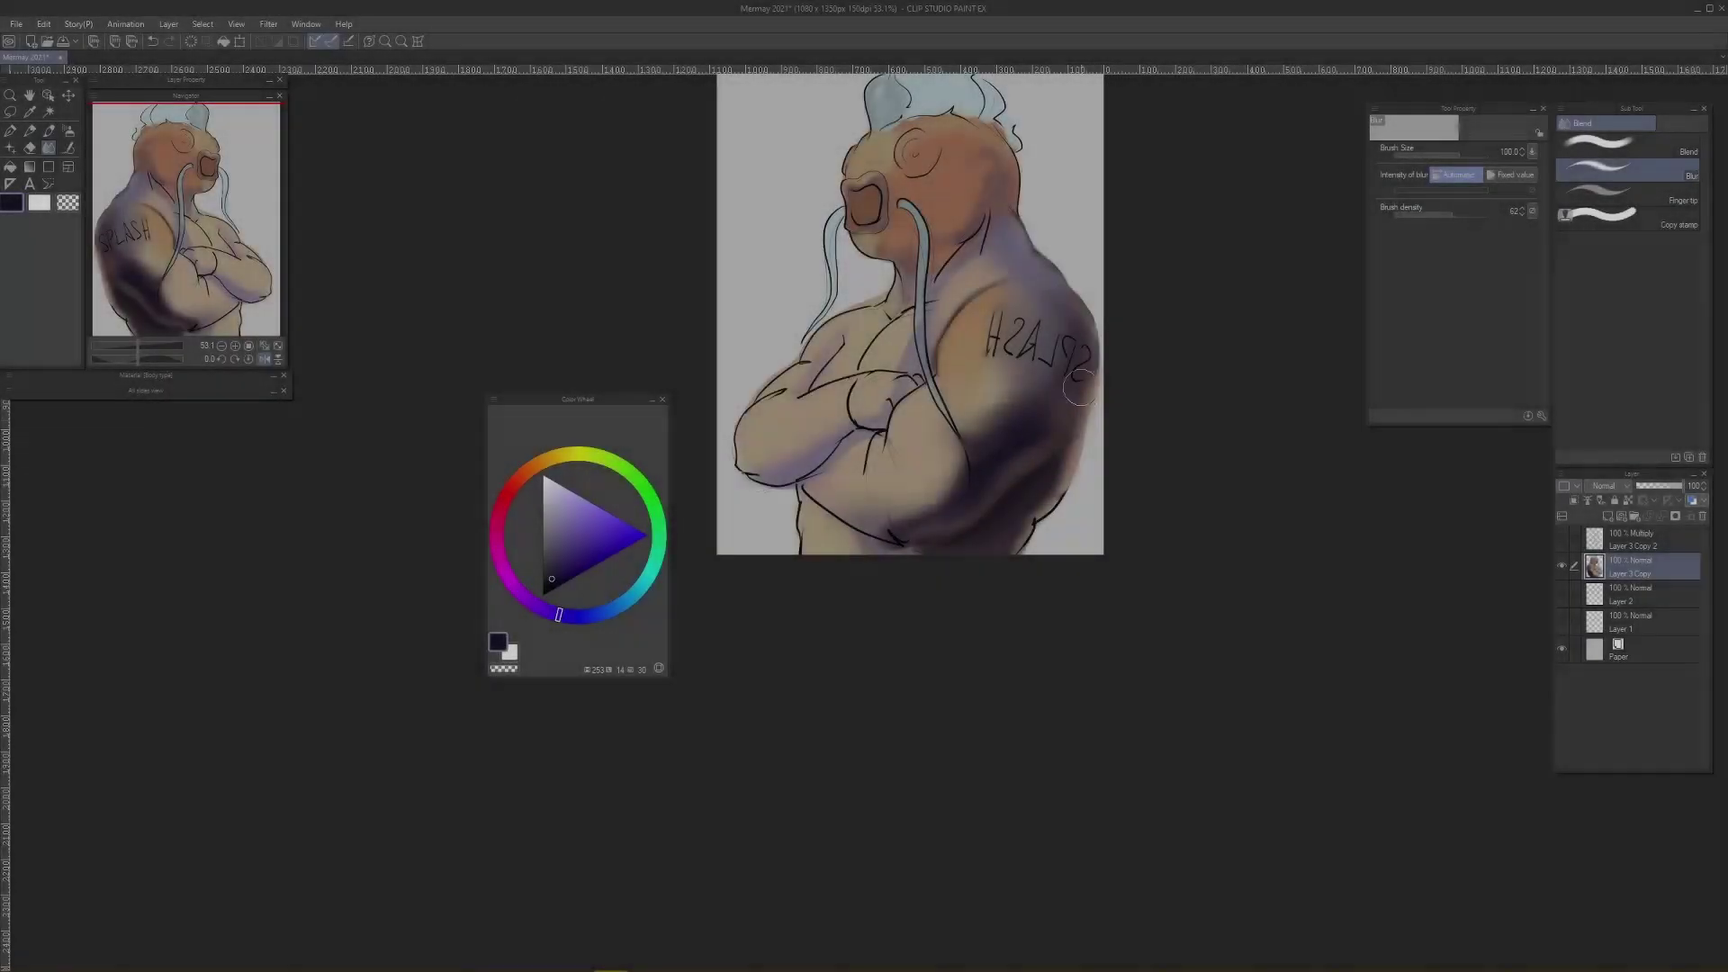
pyautogui.moveTo(1062, 421)
pyautogui.mouseDown()
pyautogui.moveTo(1087, 374)
pyautogui.moveTo(1108, 380)
pyautogui.mouseUp()
pyautogui.press('[')
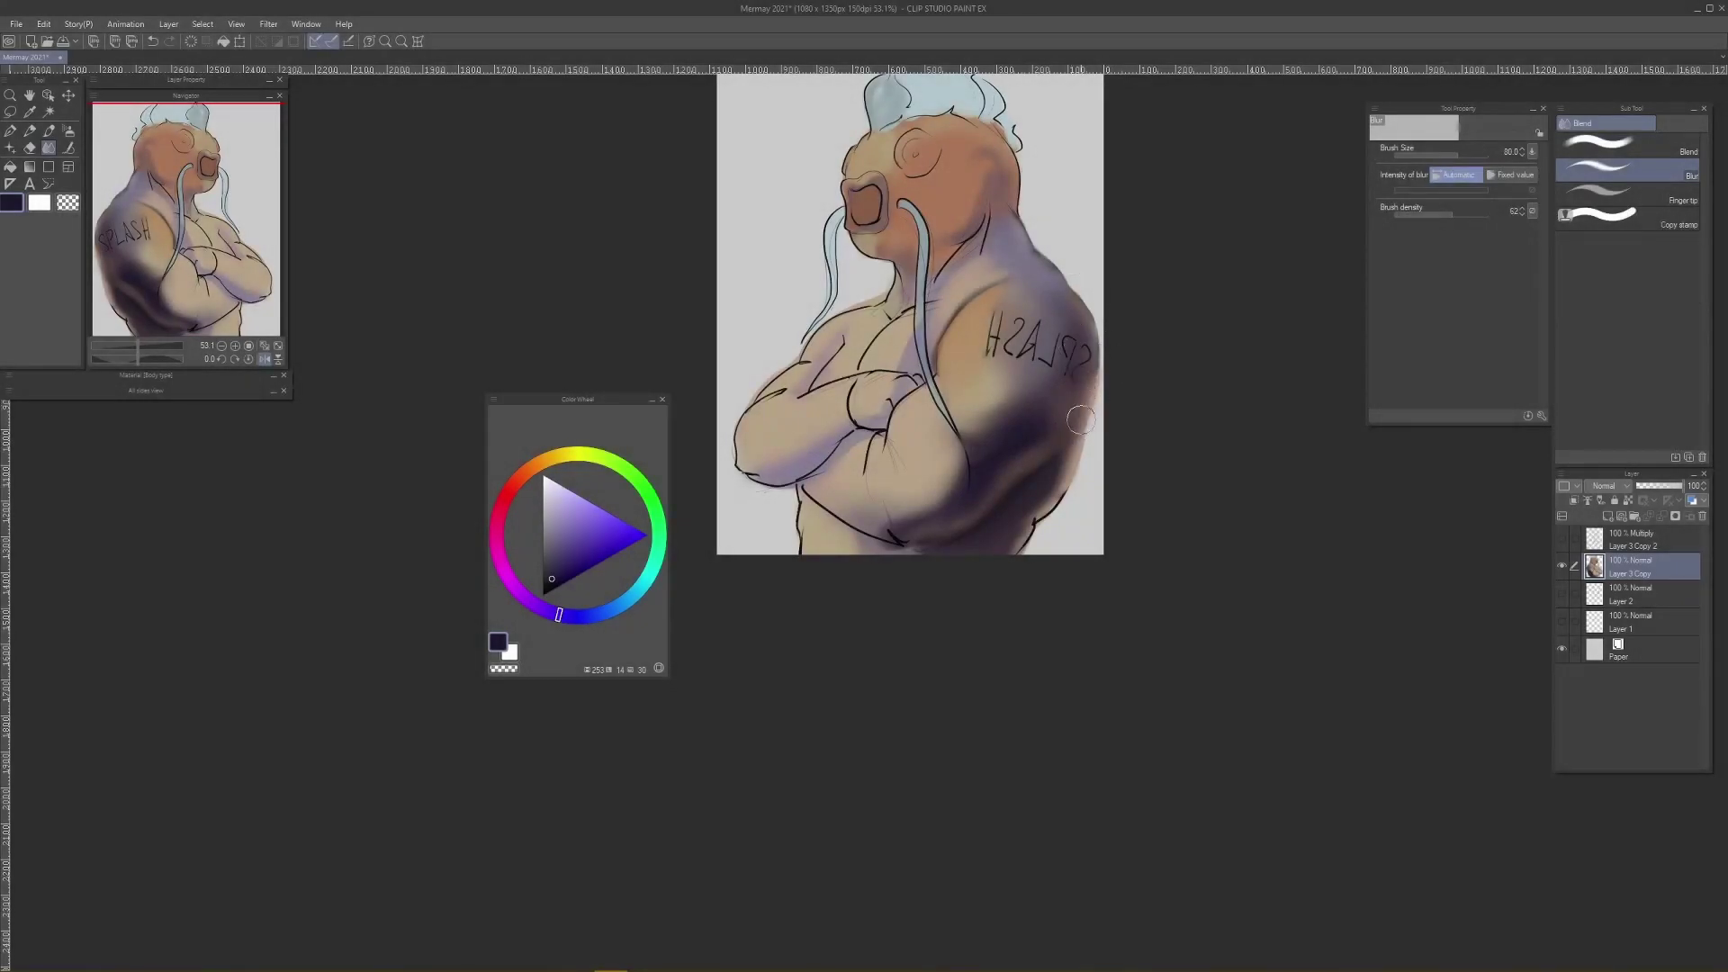
pyautogui.keyDown('alt'); pyautogui.click(1080, 407); pyautogui.keyUp('alt')
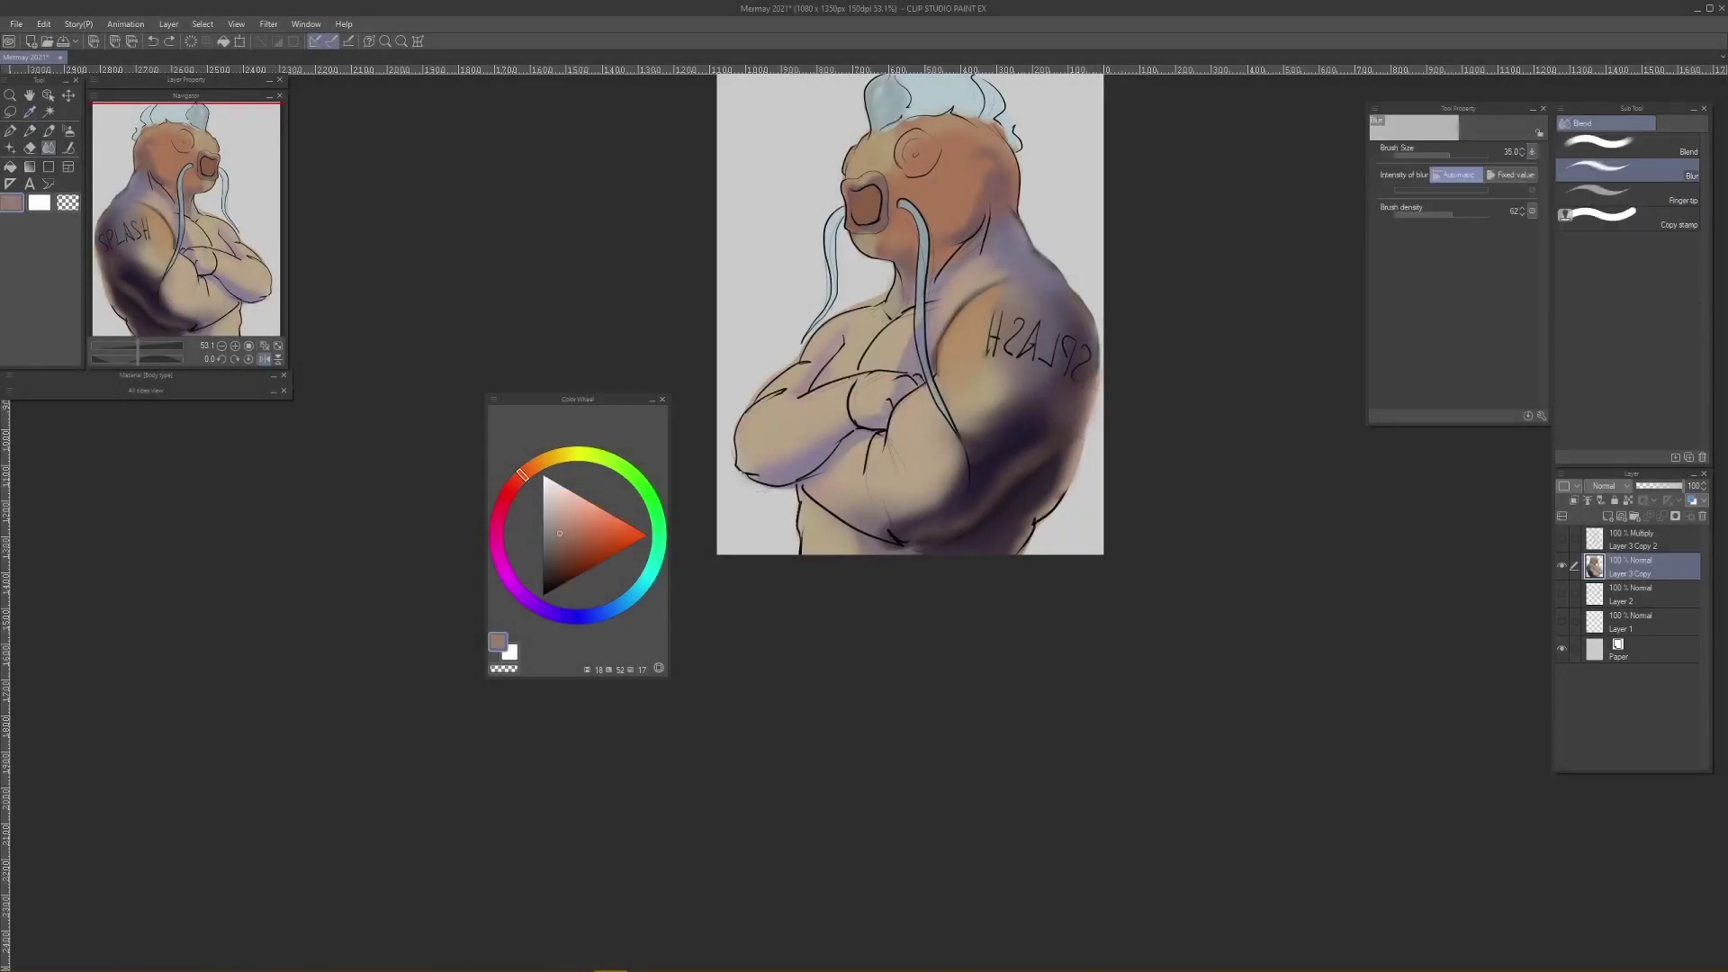
pyautogui.press('b')
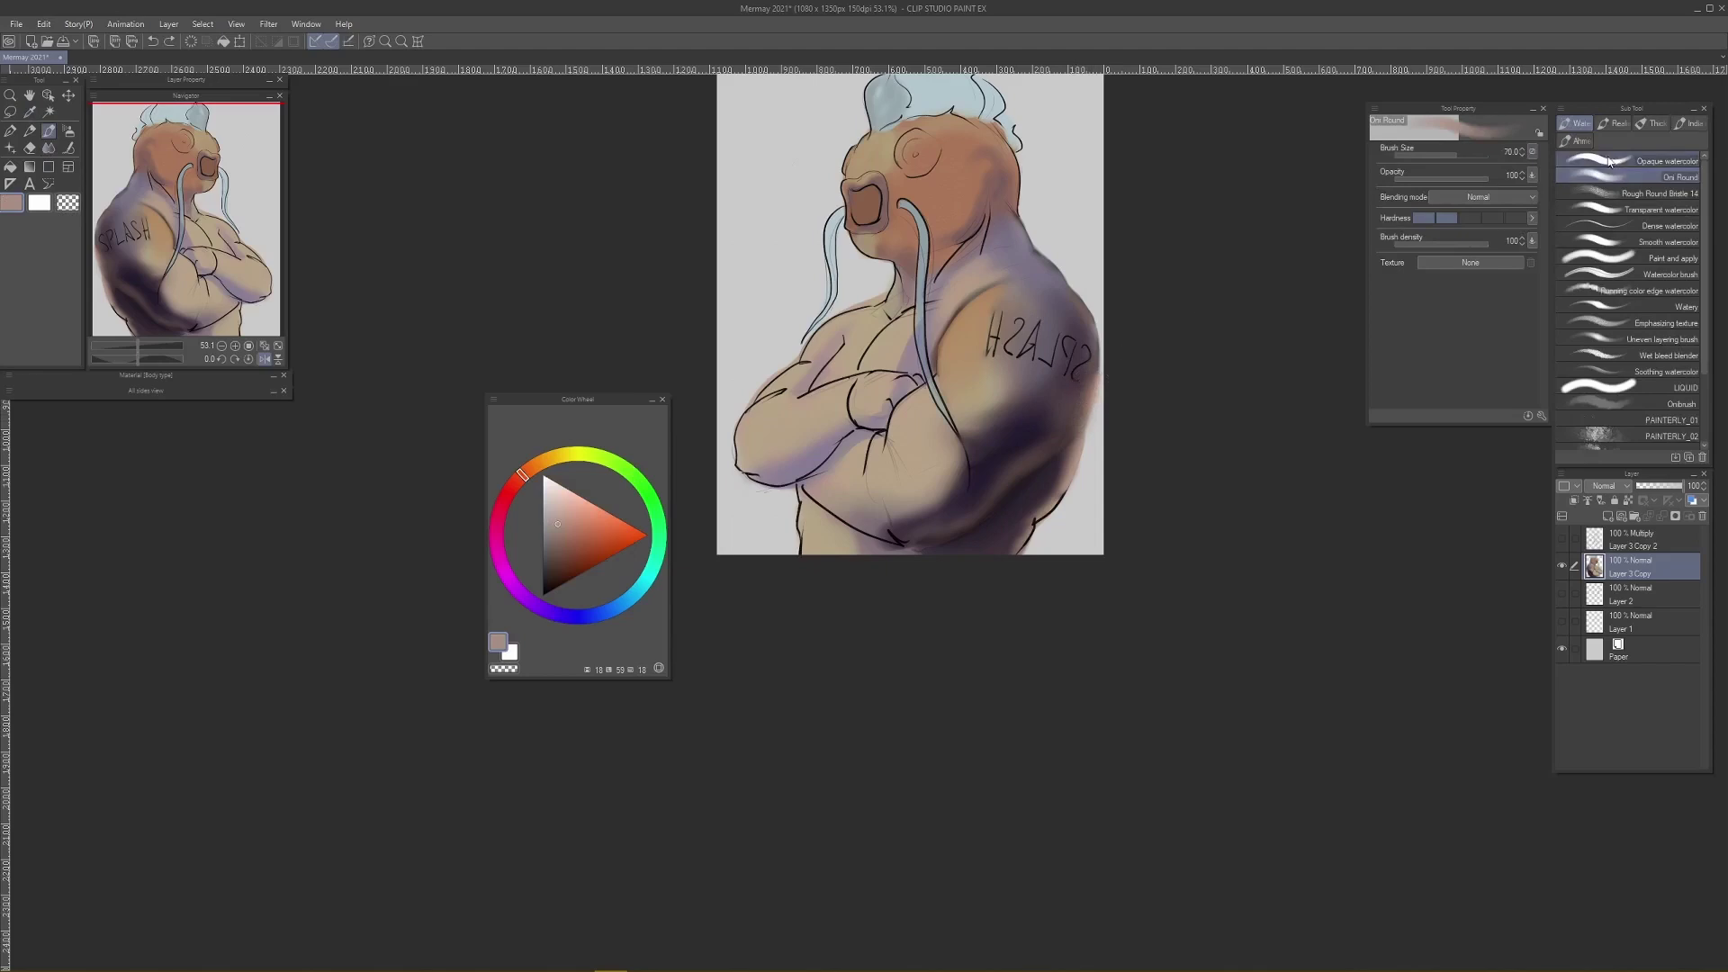
pyautogui.press('[')
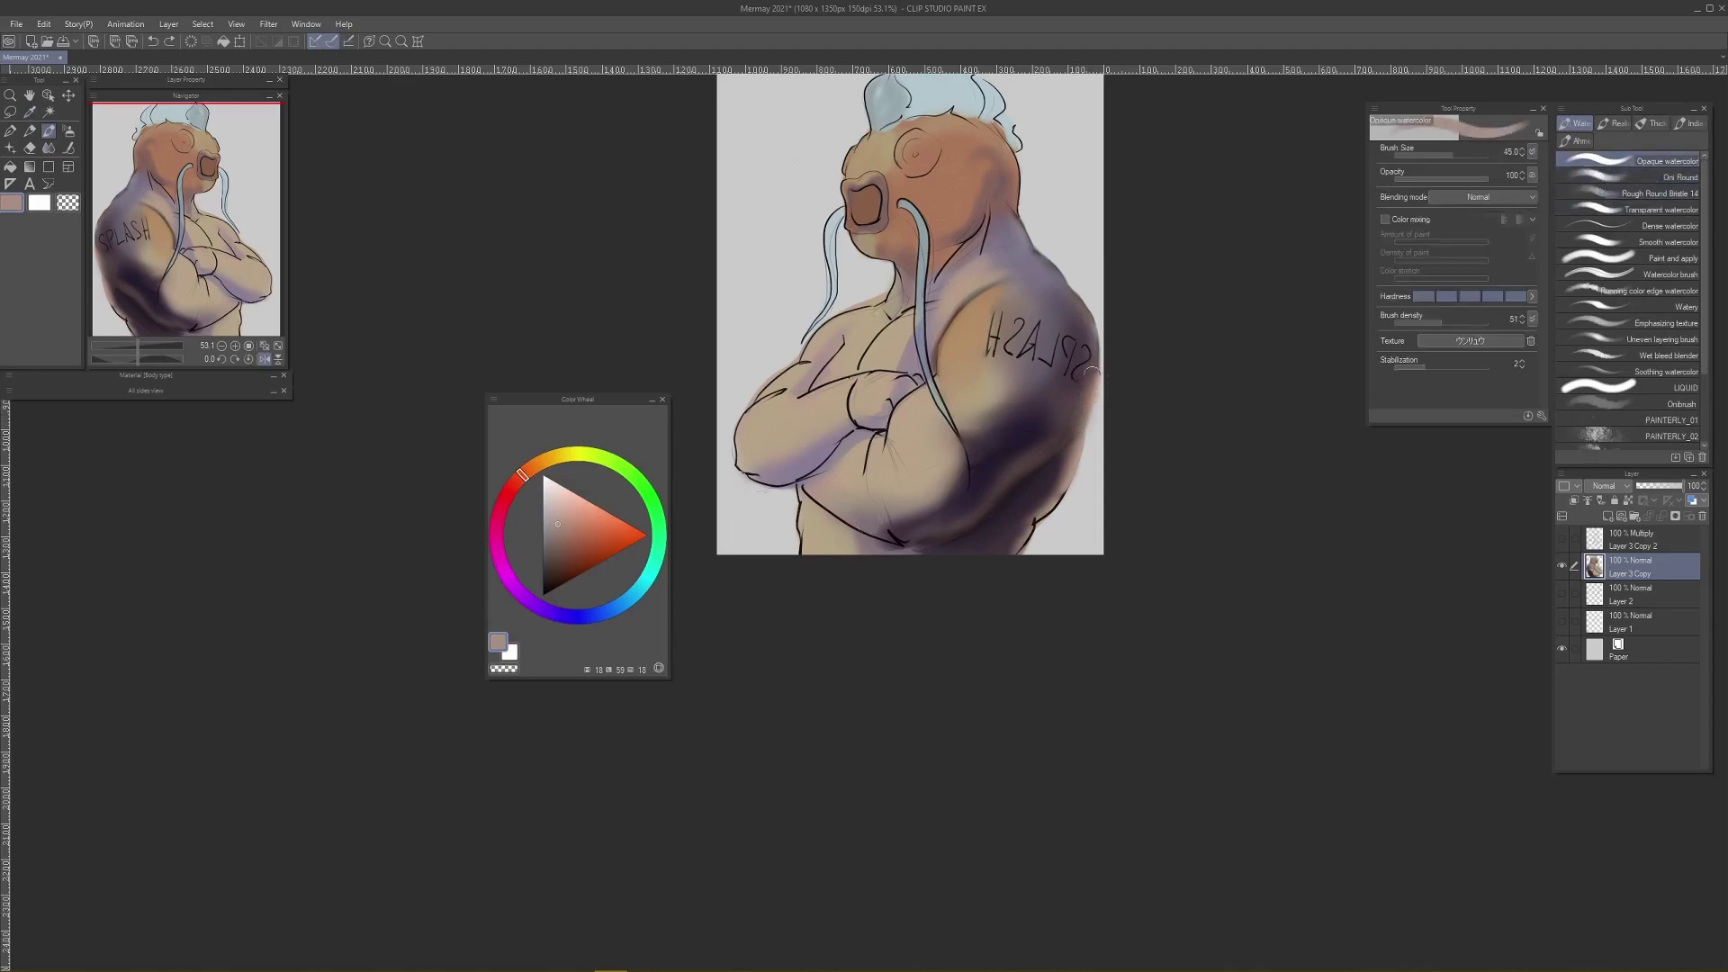
pyautogui.press('[')
pyautogui.hotkey('ctrl', 'z')
# Step: Paint light pink accents along the outer edge below the shoulder with Opaque watercolor at size 70 and opacity 57, and blur them
pyautogui.click(1448, 180)
pyautogui.click(565, 496)
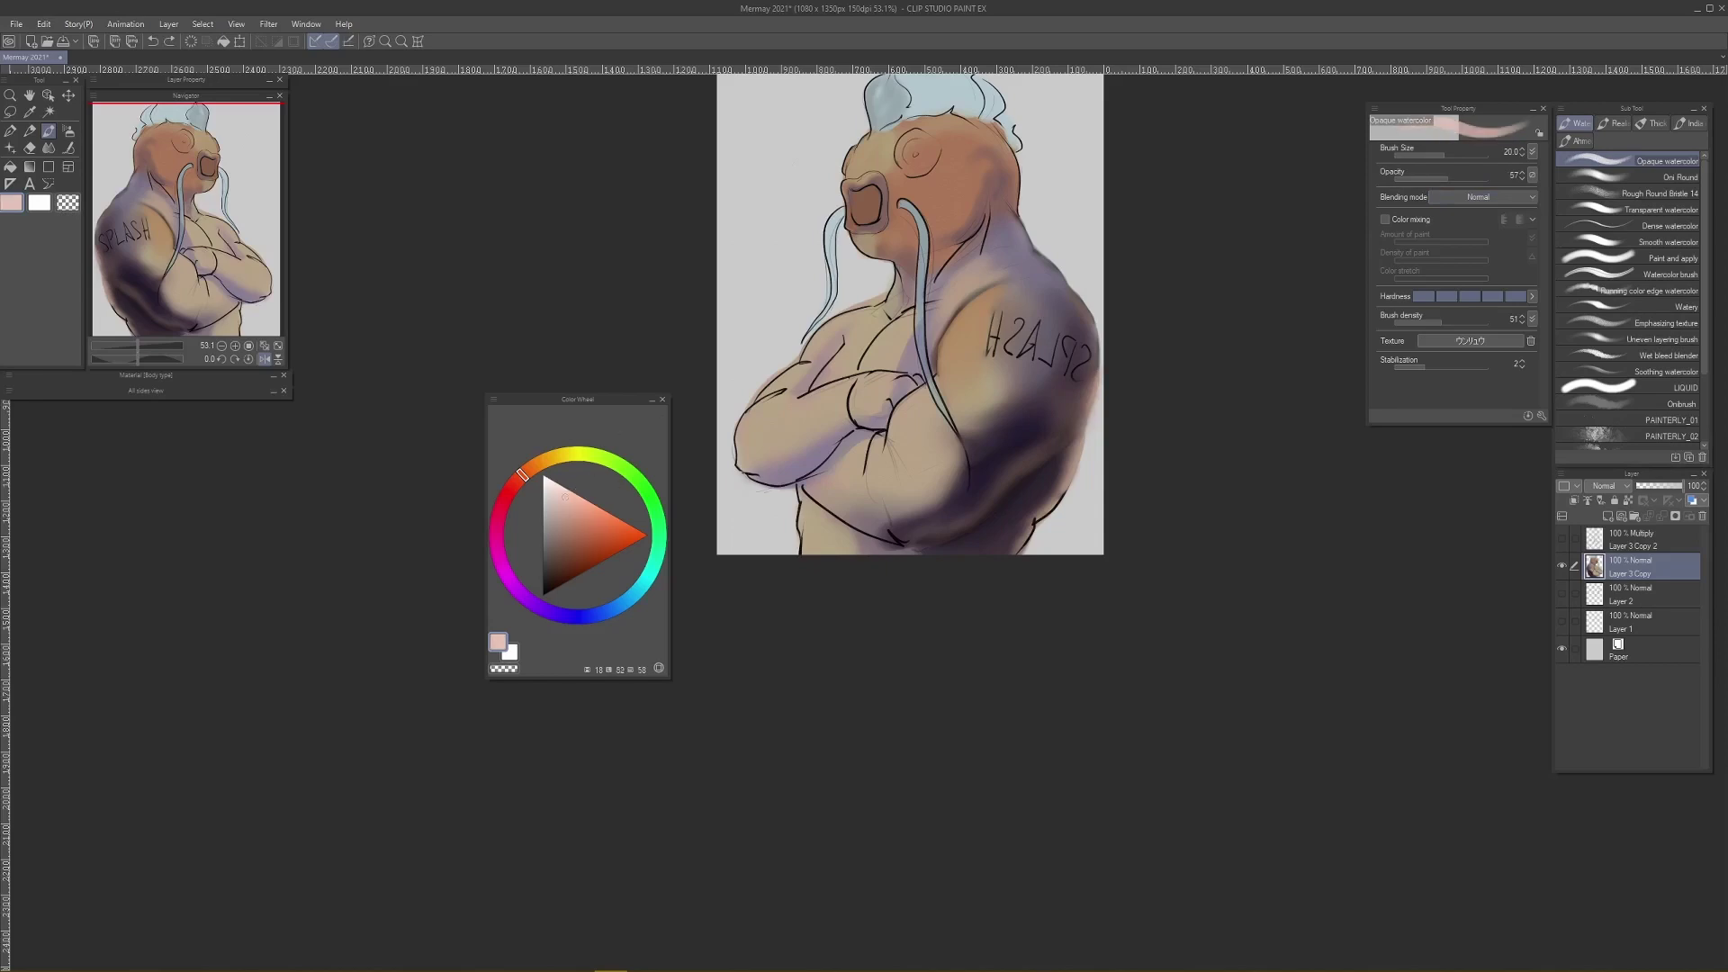
pyautogui.press('[')
pyautogui.press('[')
pyautogui.press(']')
pyautogui.press(']')
pyautogui.press(']')
pyautogui.press(']')
pyautogui.press(']')
pyautogui.press(']')
pyautogui.press(']')
pyautogui.moveTo(1079, 432); pyautogui.dragTo(1041, 495)
pyautogui.hotkey('ctrl', 'z')
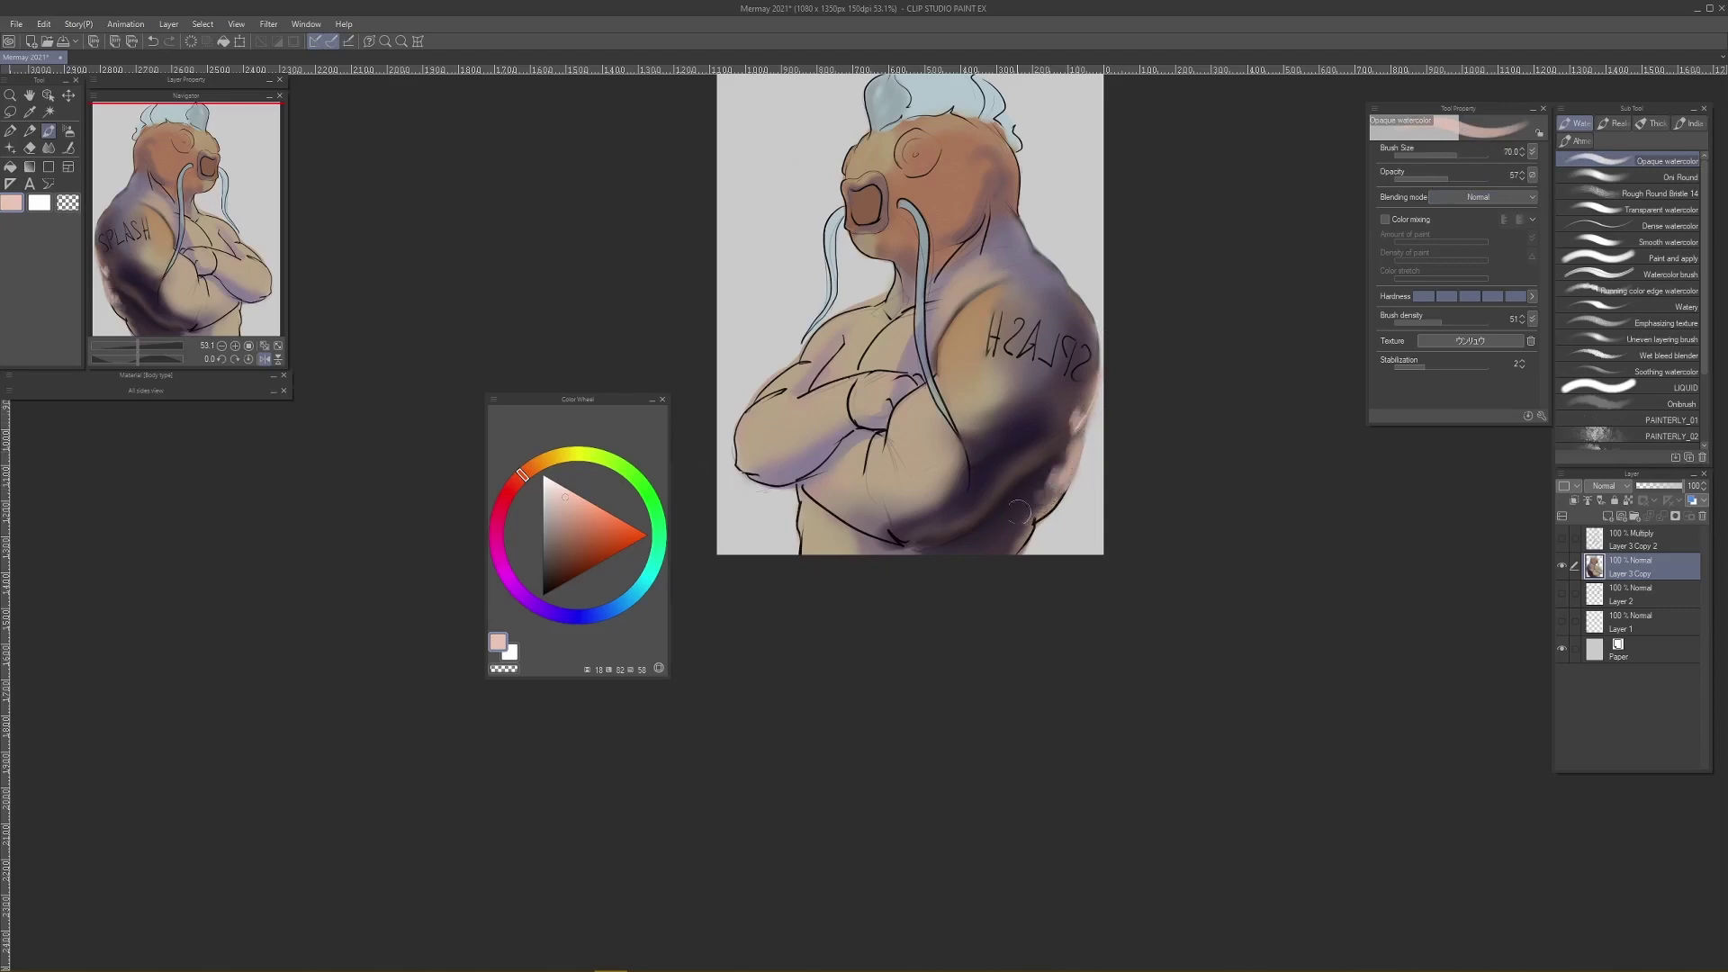
pyautogui.press('j')
pyautogui.moveTo(1055, 466); pyautogui.dragTo(1054, 488)
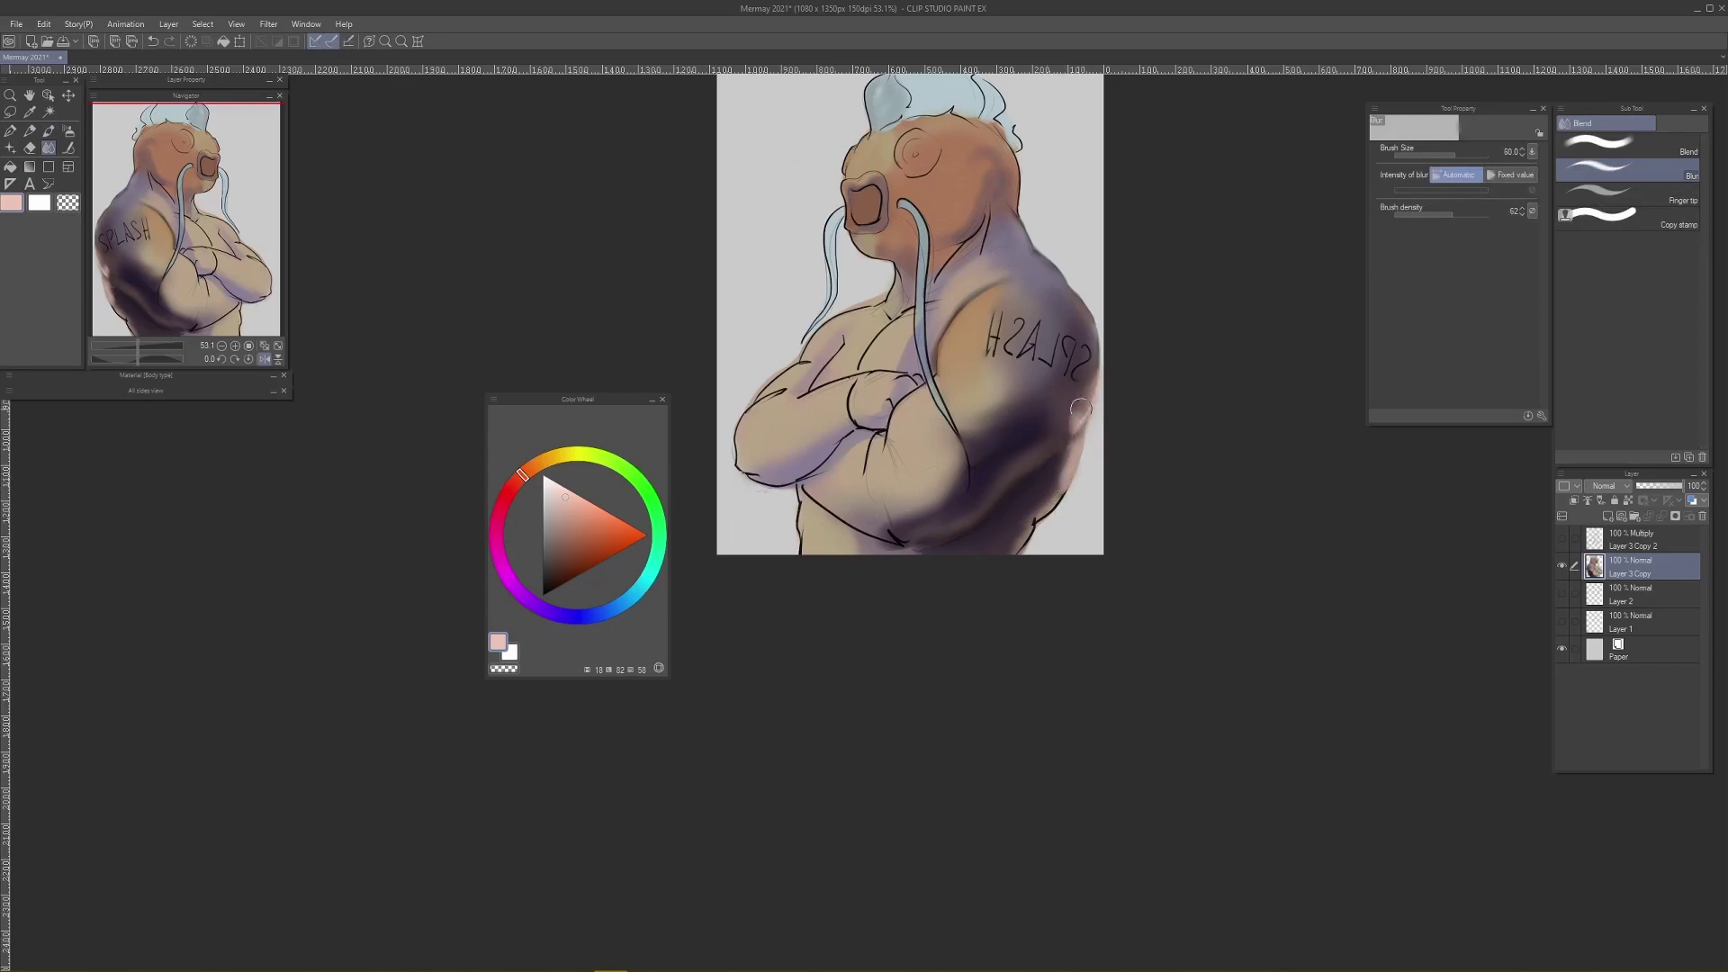
pyautogui.press('b')
pyautogui.moveTo(1082, 392); pyautogui.dragTo(1069, 423)
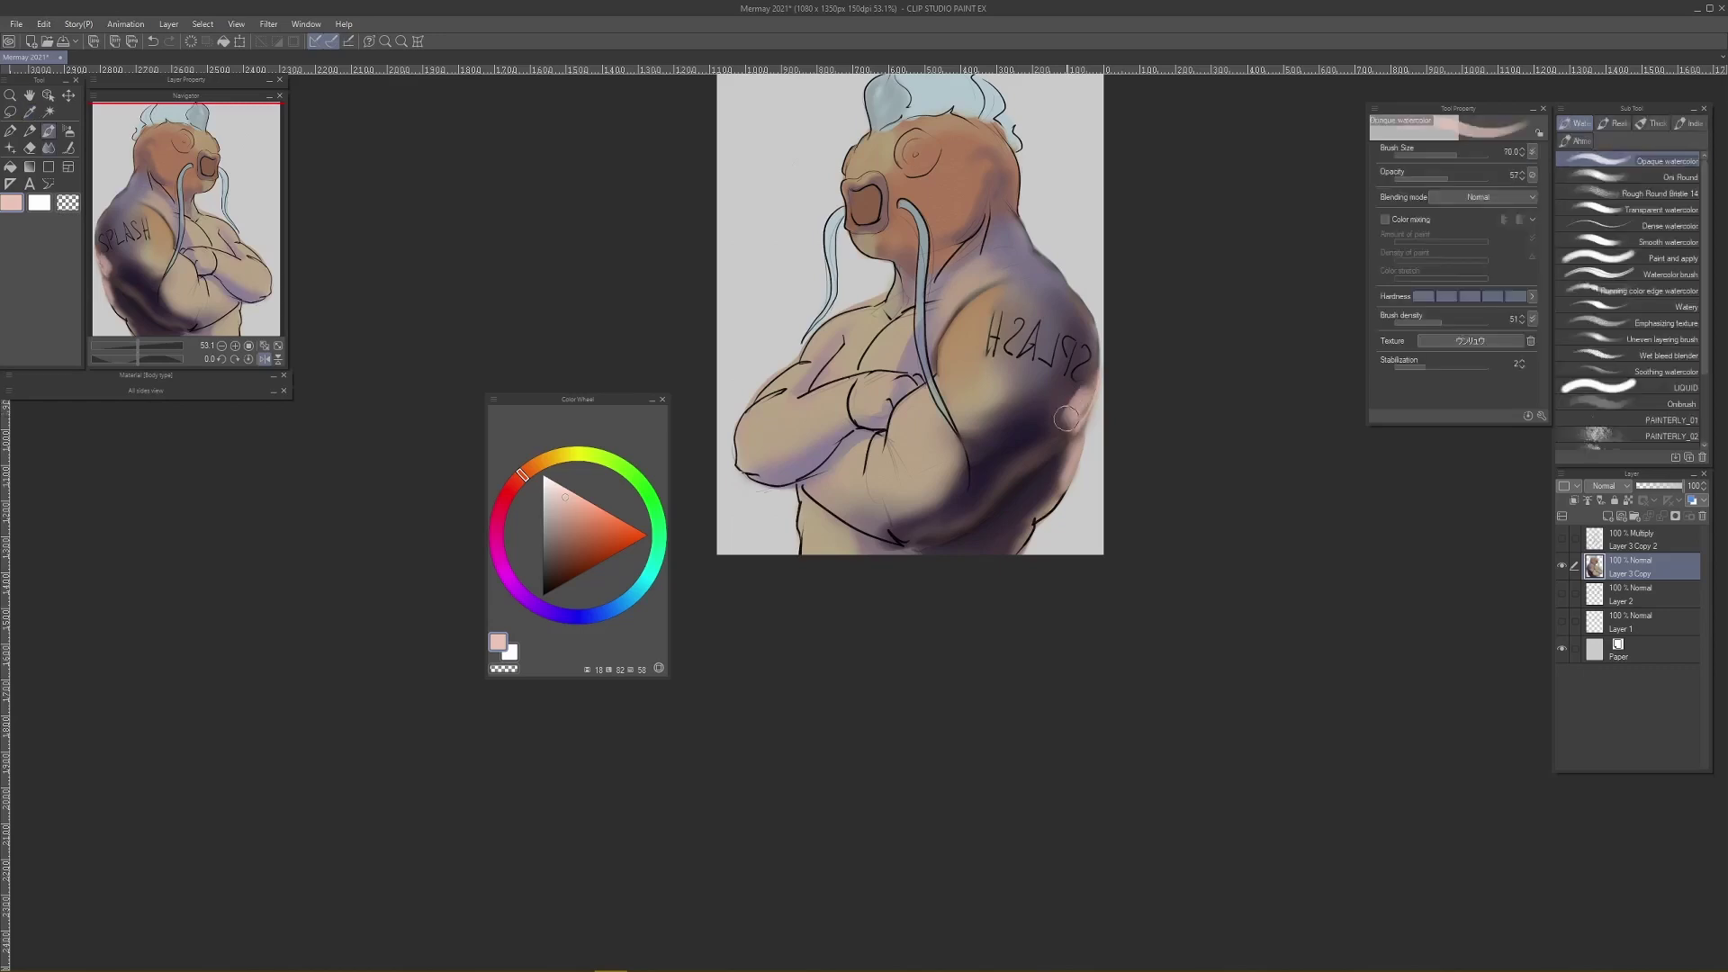
pyautogui.hotkey('ctrl', 'z')
# Step: Paint a sampled dark plum beside the outer edge below the shoulder with the Opaque watercolor brush at size 45 and blur it
pyautogui.press('alt')
pyautogui.keyDown('alt'); pyautogui.click(1068, 409); pyautogui.keyUp('alt')
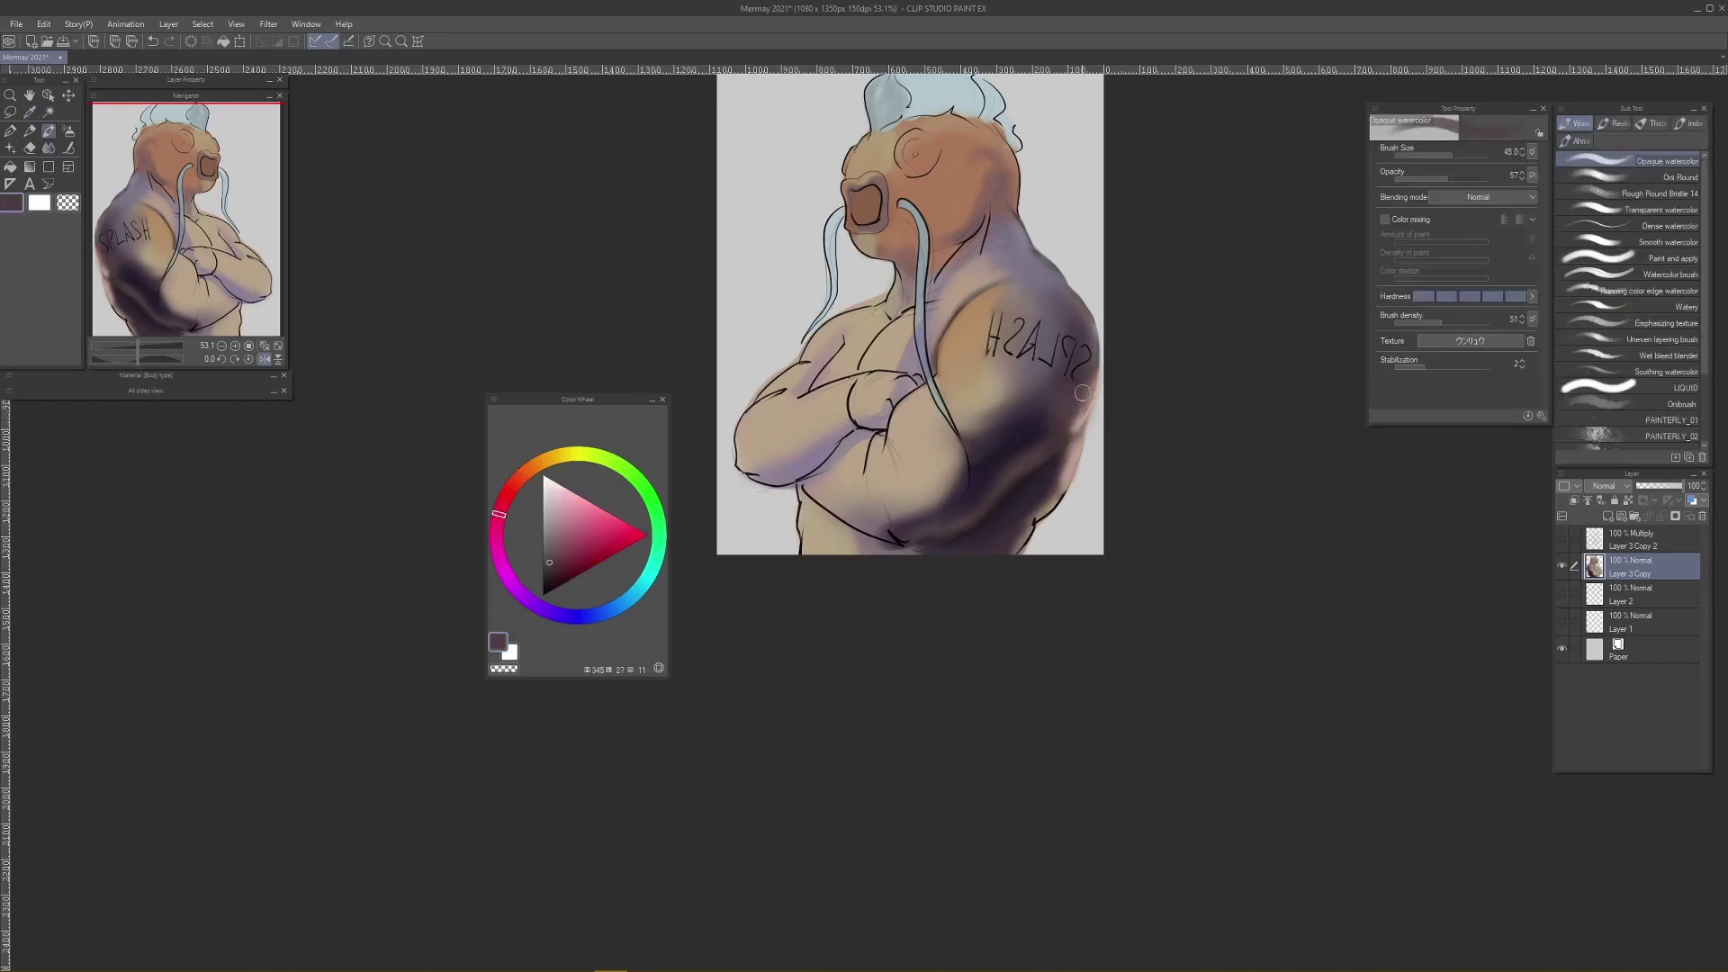
pyautogui.press('j')
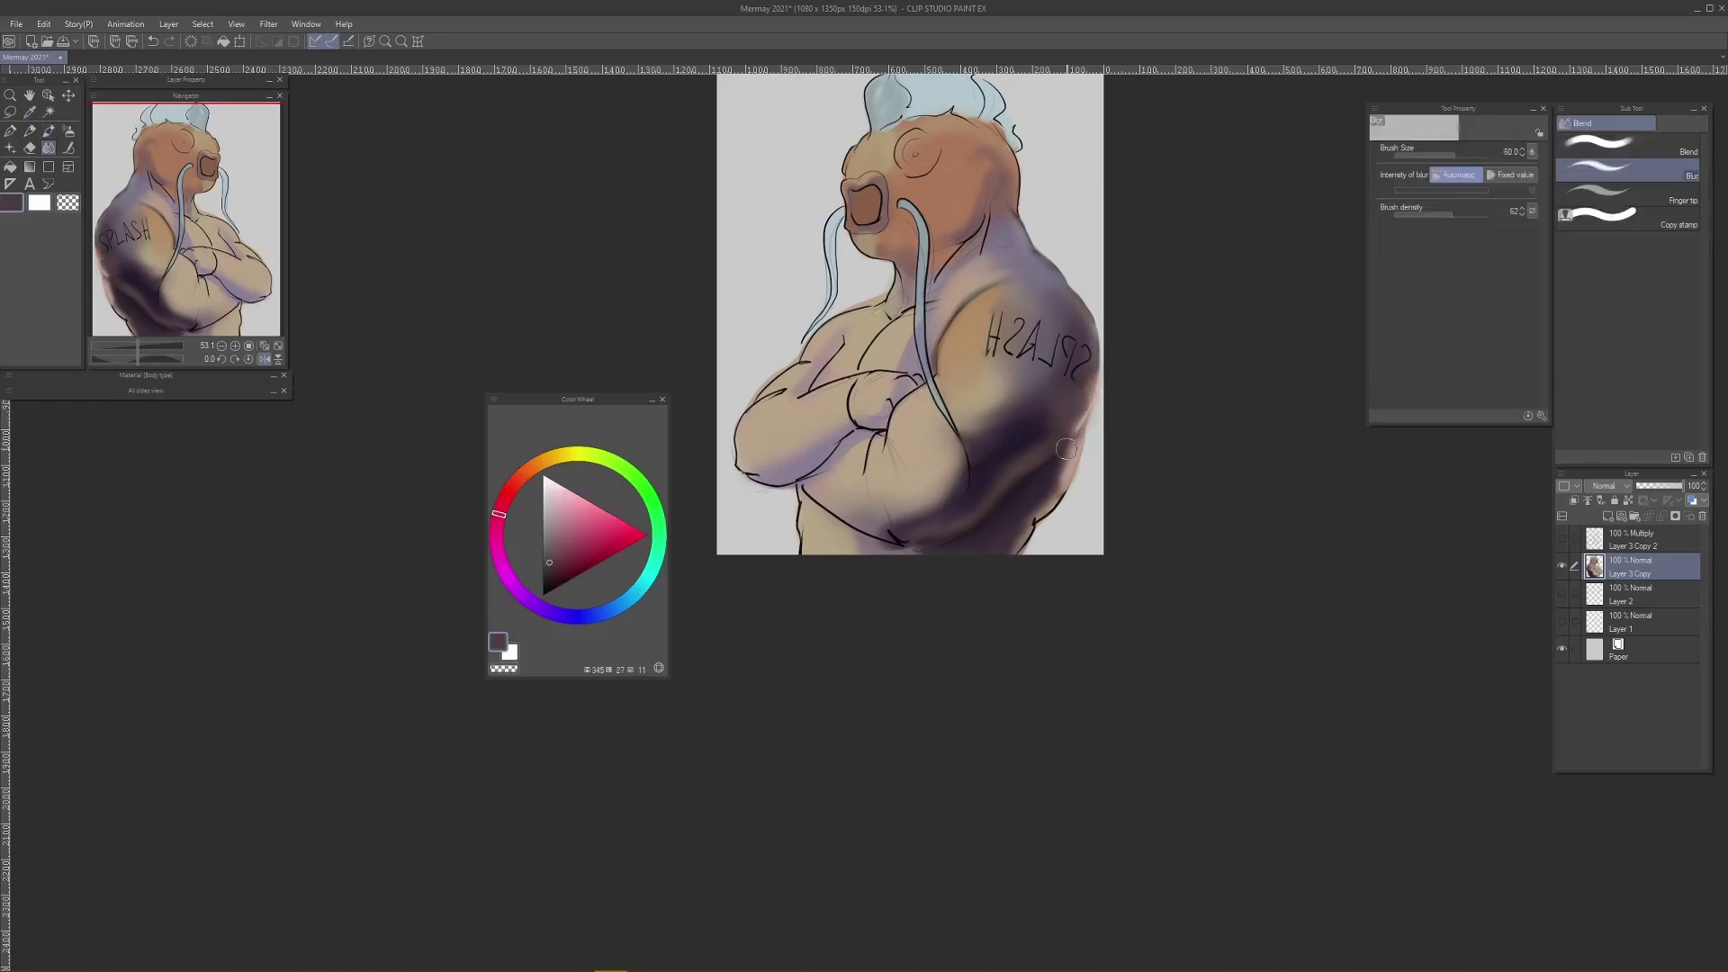
pyautogui.keyDown('alt'); pyautogui.click(1073, 442); pyautogui.keyUp('alt')
pyautogui.keyDown('alt'); pyautogui.click(1052, 475); pyautogui.keyUp('alt')
pyautogui.press('b')
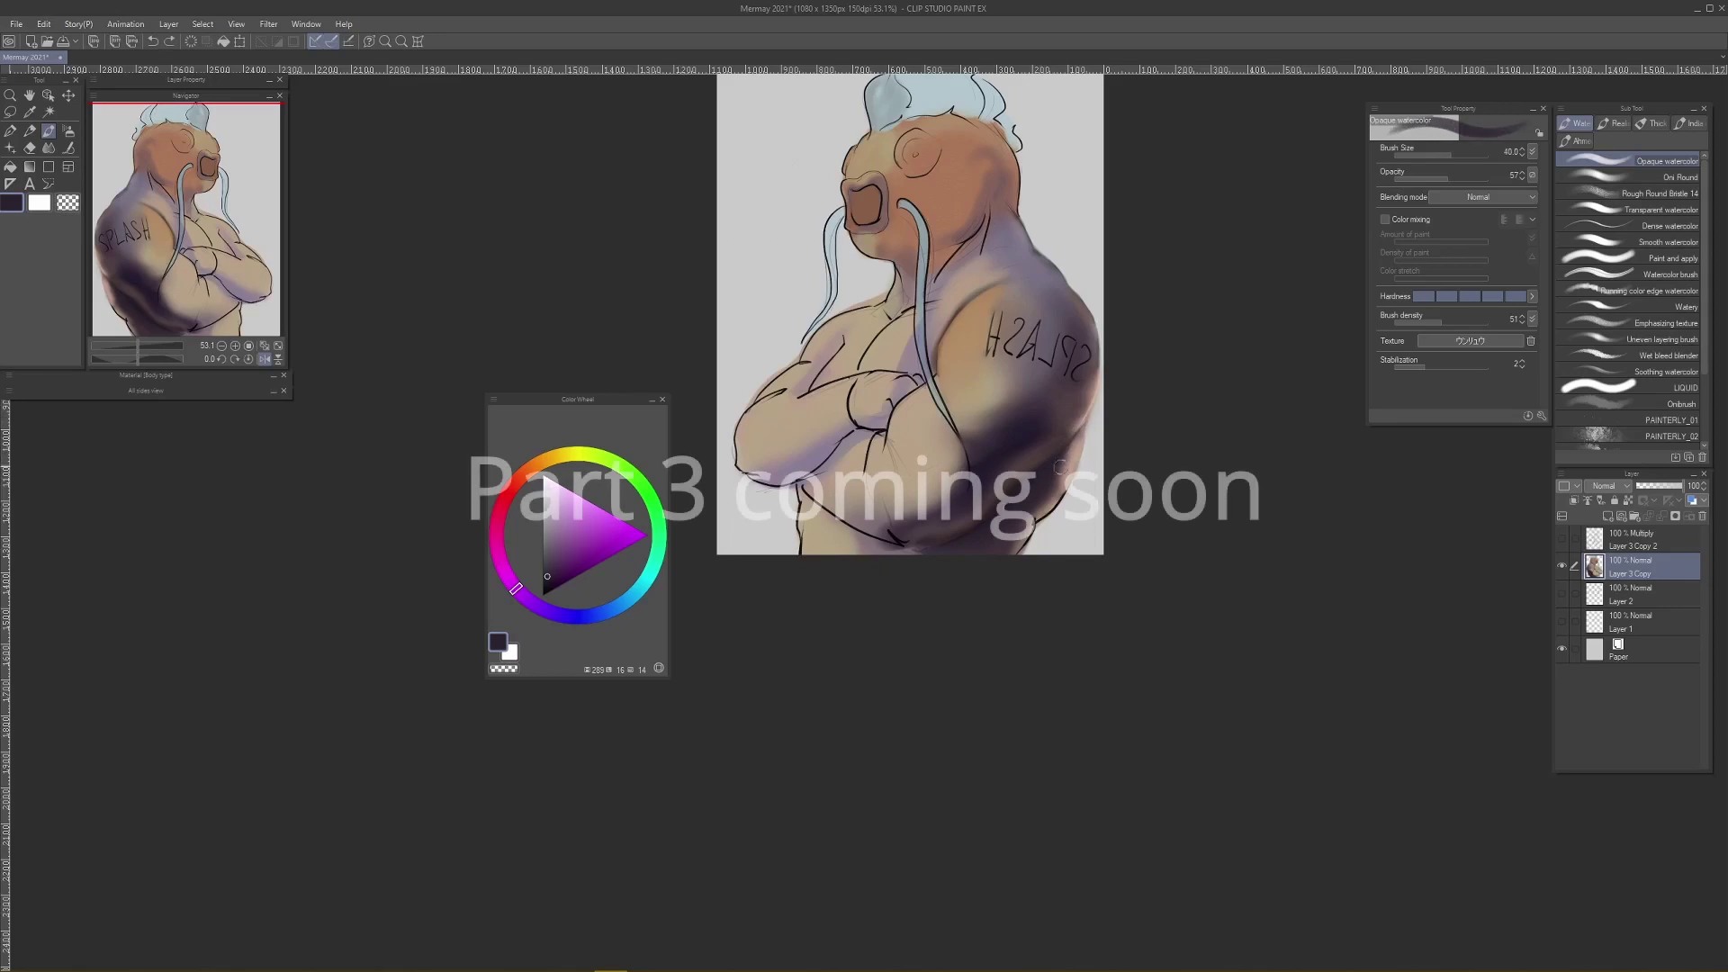
pyautogui.hotkey('ctrl', 'z')
# Step: Darken the crease beneath the arm with a sampled shadow color, and add near-black purple accents with a small Oni Round brush
pyautogui.press('alt')
pyautogui.keyDown('alt'); pyautogui.click(1028, 474); pyautogui.keyUp('alt')
pyautogui.moveTo(1019, 482); pyautogui.dragTo(934, 542)
pyautogui.click(507, 576)
pyautogui.click(552, 589)
pyautogui.press('[')
pyautogui.press('[')
pyautogui.press('[')
pyautogui.press('[')
pyautogui.press('[')
pyautogui.press('[')
pyautogui.press('[')
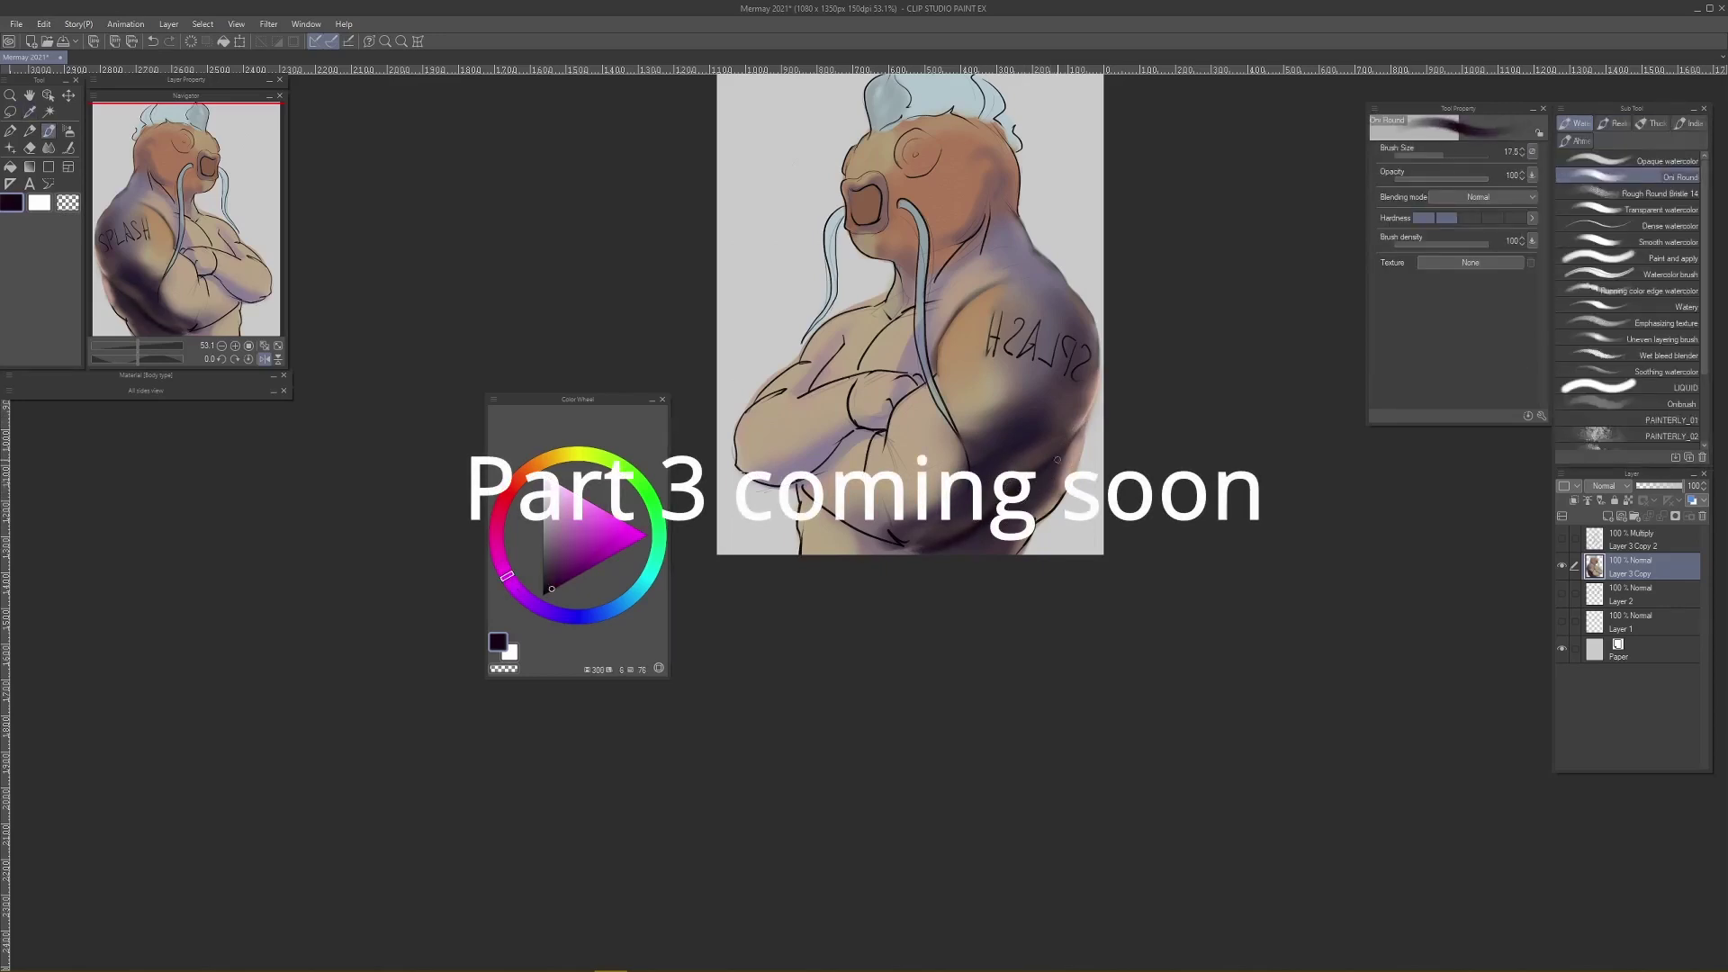
pyautogui.press(']')
# Step: Flip the canvas view back to normal, cover the lower back outline with a sampled warm brown using Opaque watercolor, and blur it
pyautogui.keyDown('alt'); pyautogui.click(934, 559); pyautogui.keyUp('alt')
pyautogui.scroll(-5, 1051, 452)
pyautogui.press('h')
pyautogui.moveTo(755, 405); pyautogui.dragTo(982, 403)
pyautogui.scroll(6, 1003, 414)
pyautogui.keyDown('alt'); pyautogui.click(802, 506); pyautogui.keyUp('alt')
pyautogui.press('[')
pyautogui.press('[')
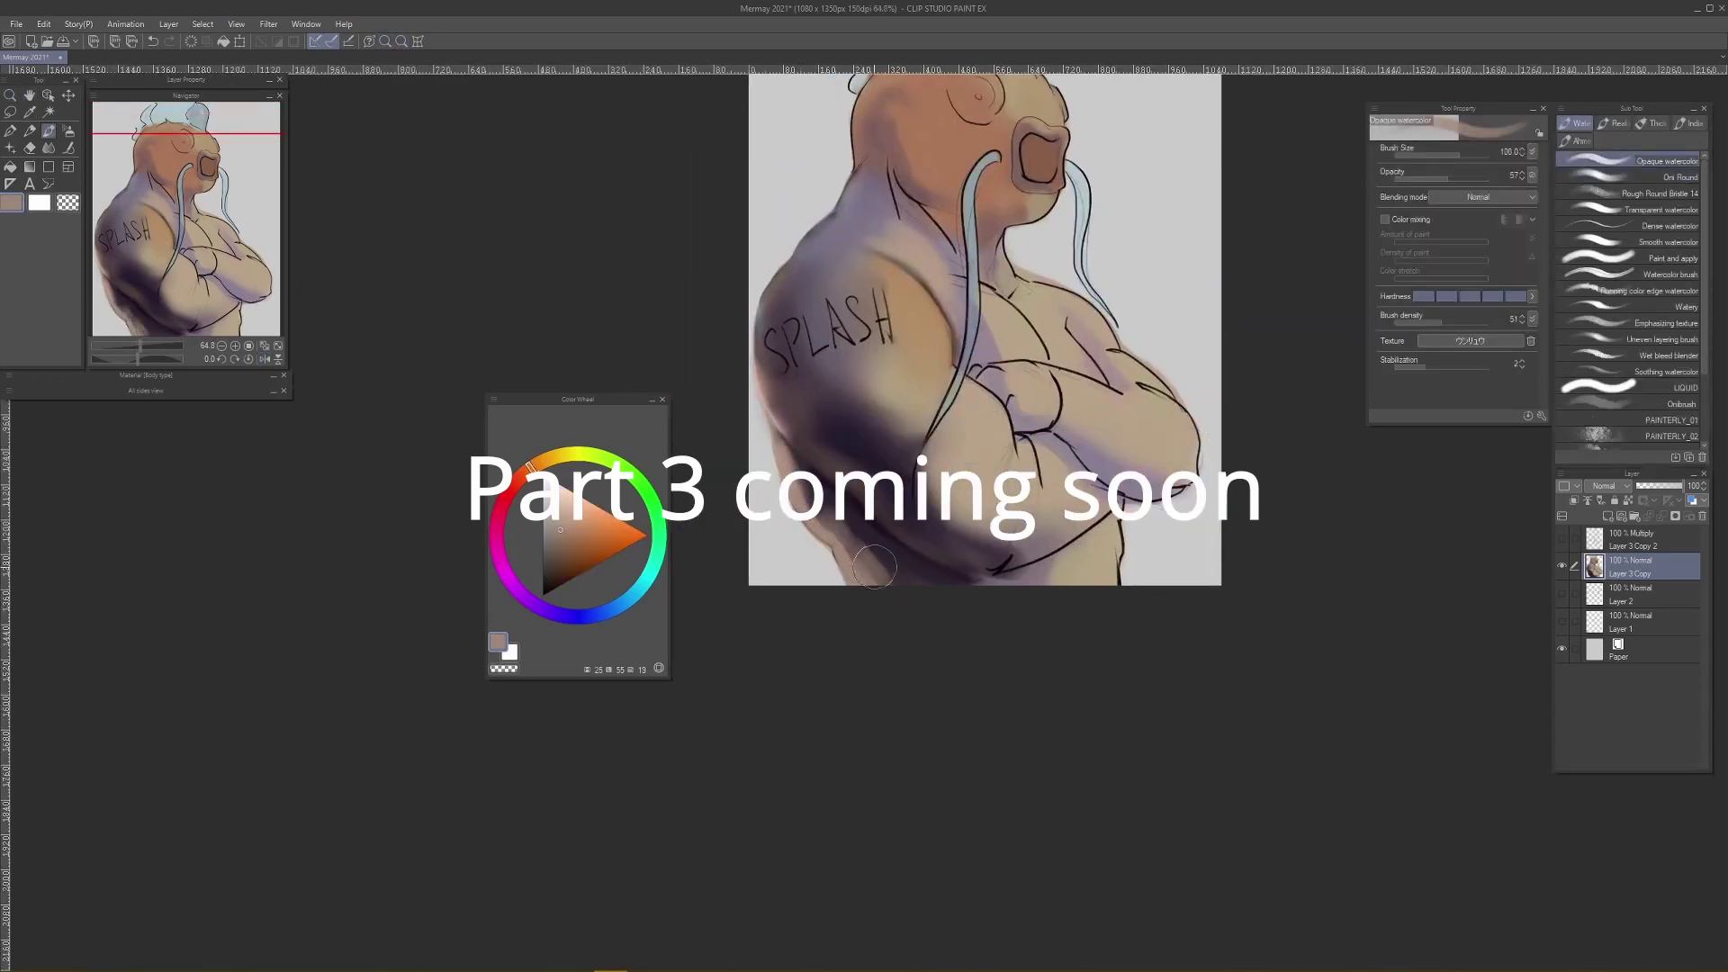
pyautogui.press('j')
pyautogui.moveTo(876, 563); pyautogui.dragTo(813, 501)
pyautogui.press('[')
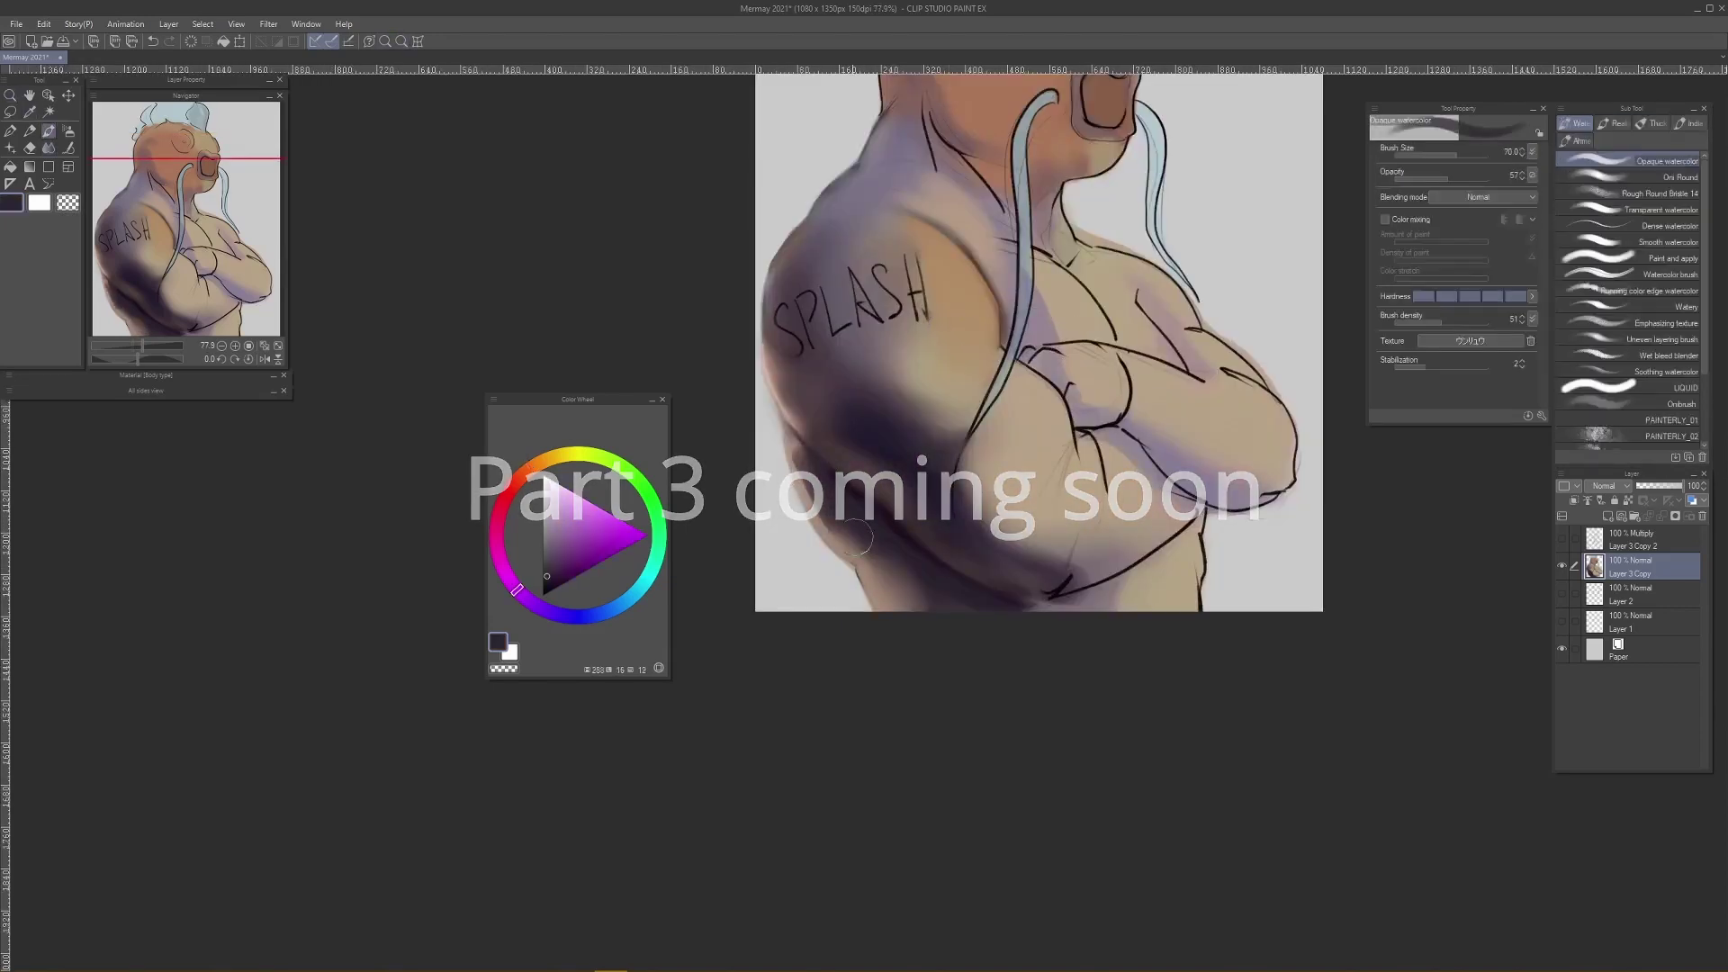
# Step: Deepen the lower back shadow with dark violet using Opaque watercolor at size 70, and soften it with the Blur brush at size 150
pyautogui.press('j')
pyautogui.press('b')
pyautogui.press('j')
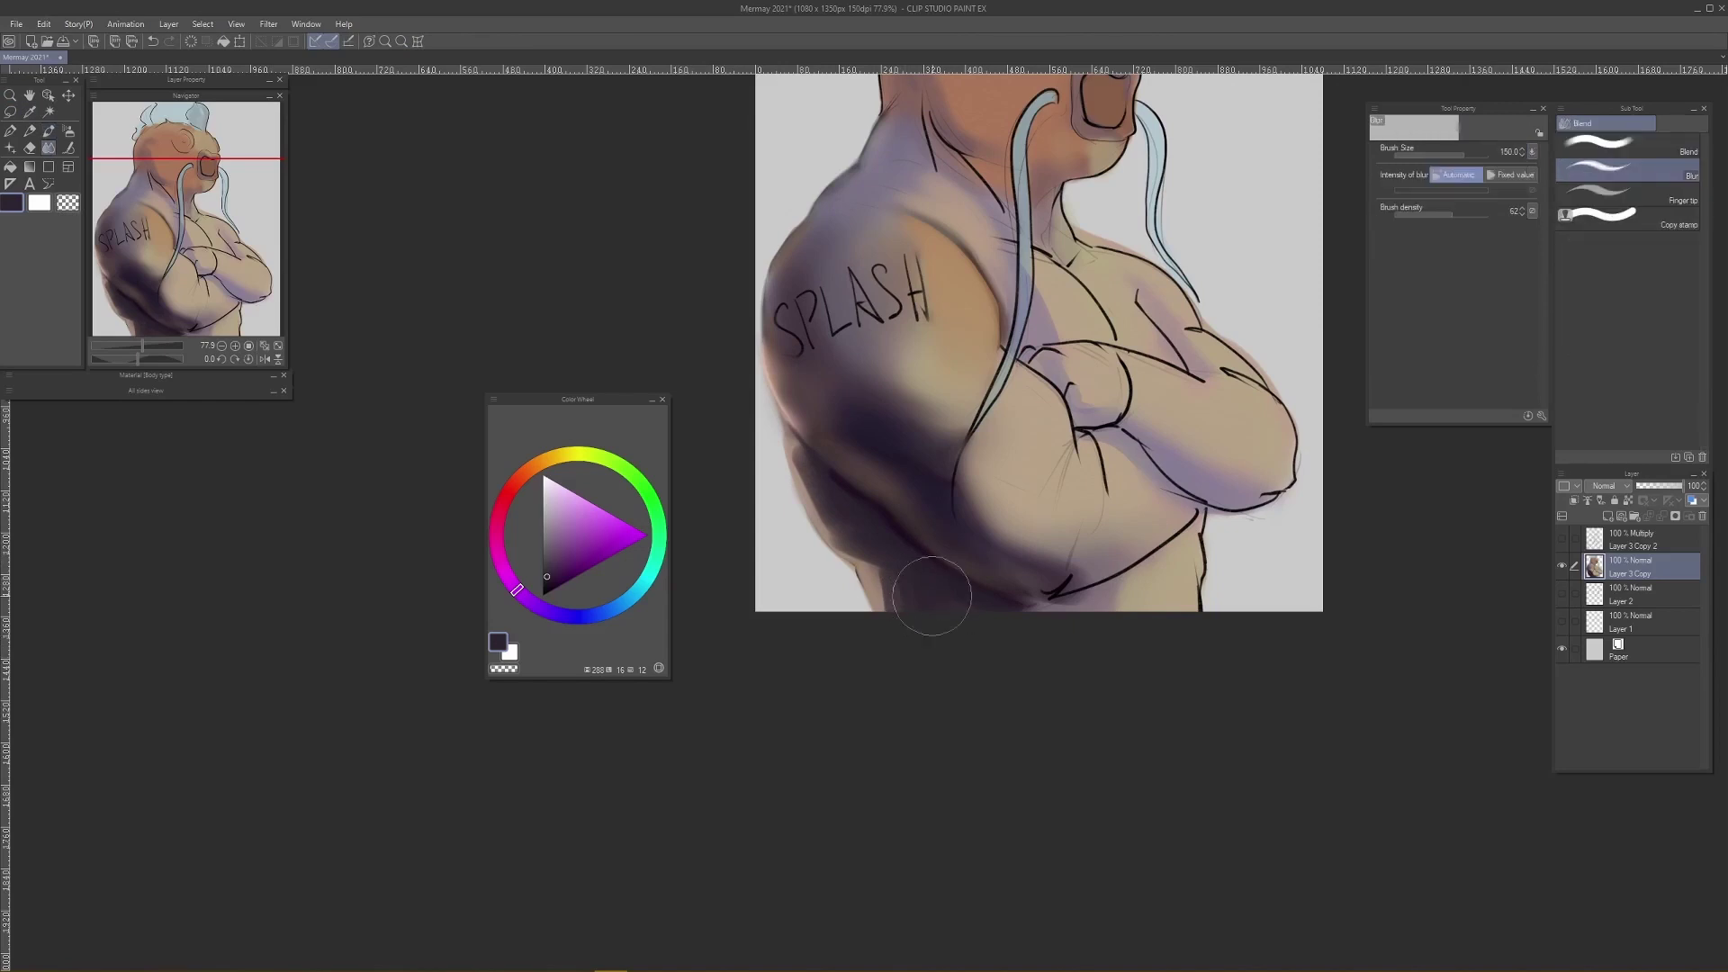
# Step: Paint a sampled warm brown along the back edge below the shoulder, blur it, and blend the crease with the Blend brush at size 70
pyautogui.press('b')
pyautogui.keyDown('alt'); pyautogui.click(792, 435); pyautogui.keyUp('alt')
pyautogui.moveTo(792, 445); pyautogui.dragTo(820, 515)
pyautogui.press('j')
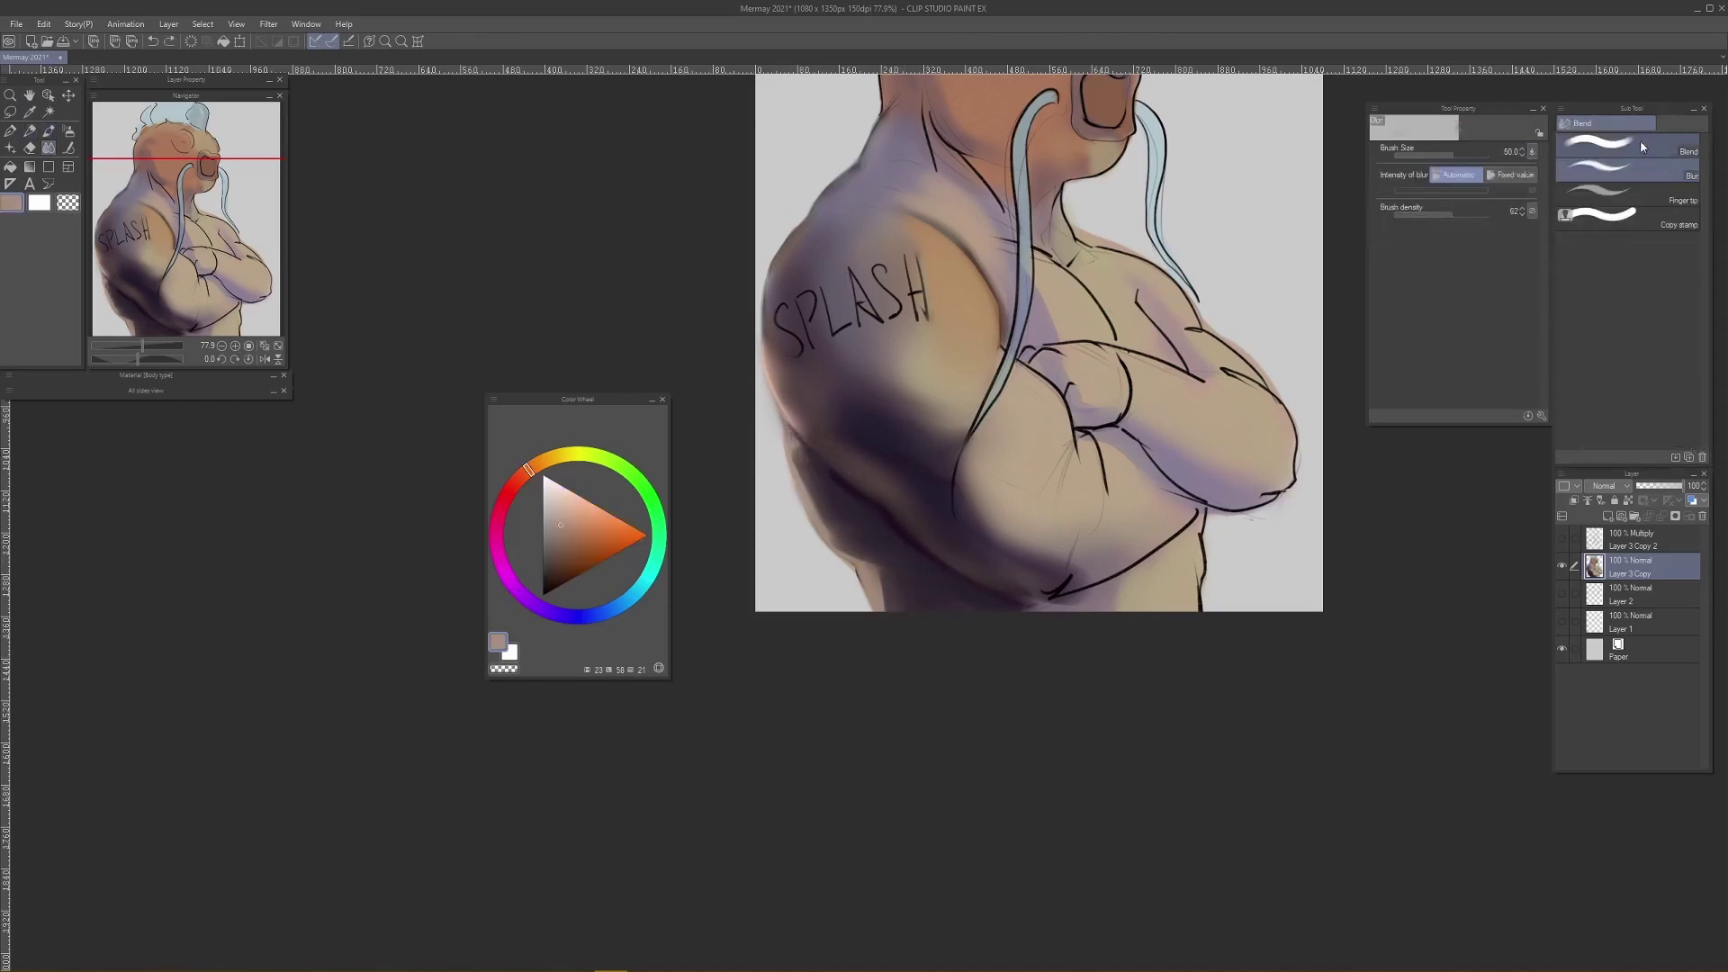
pyautogui.click(1638, 146)
pyautogui.click(1444, 155)
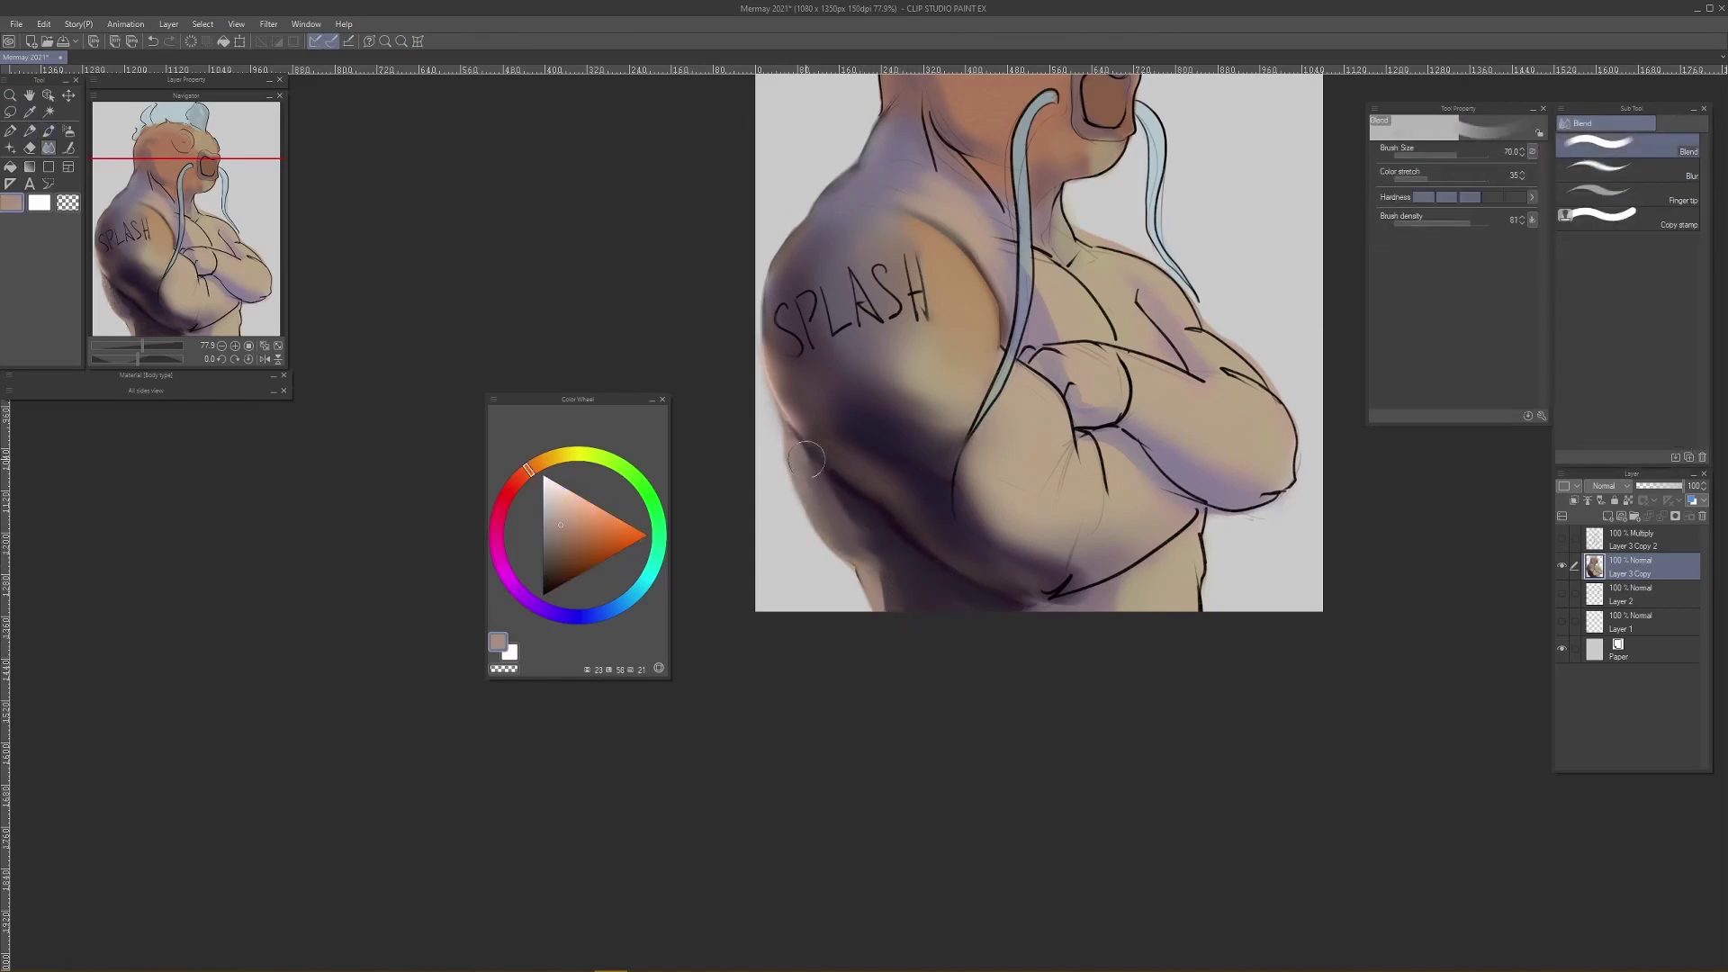